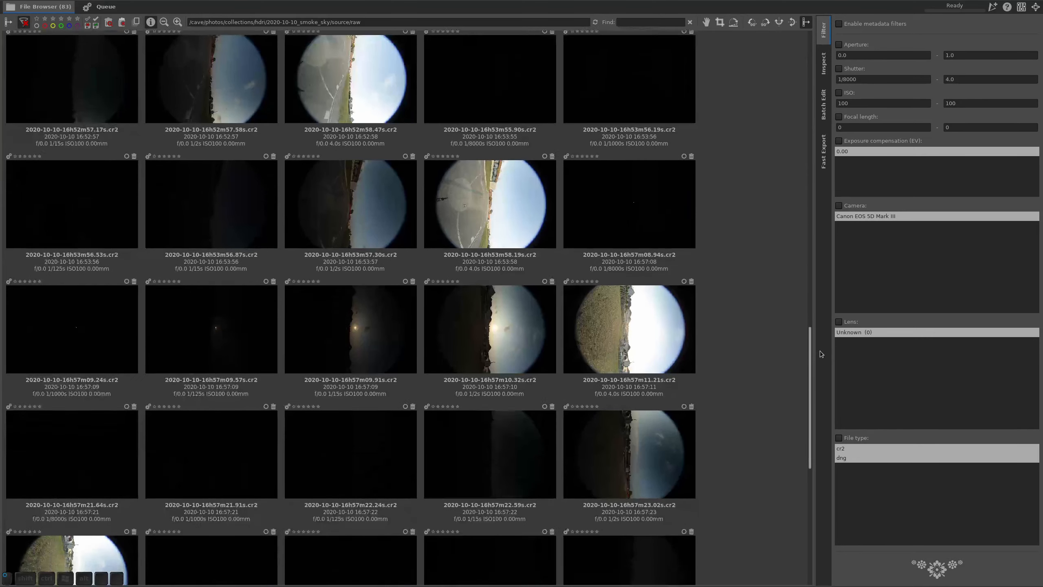
pyautogui.moveTo(820, 350); pyautogui.dragTo(823, 468)
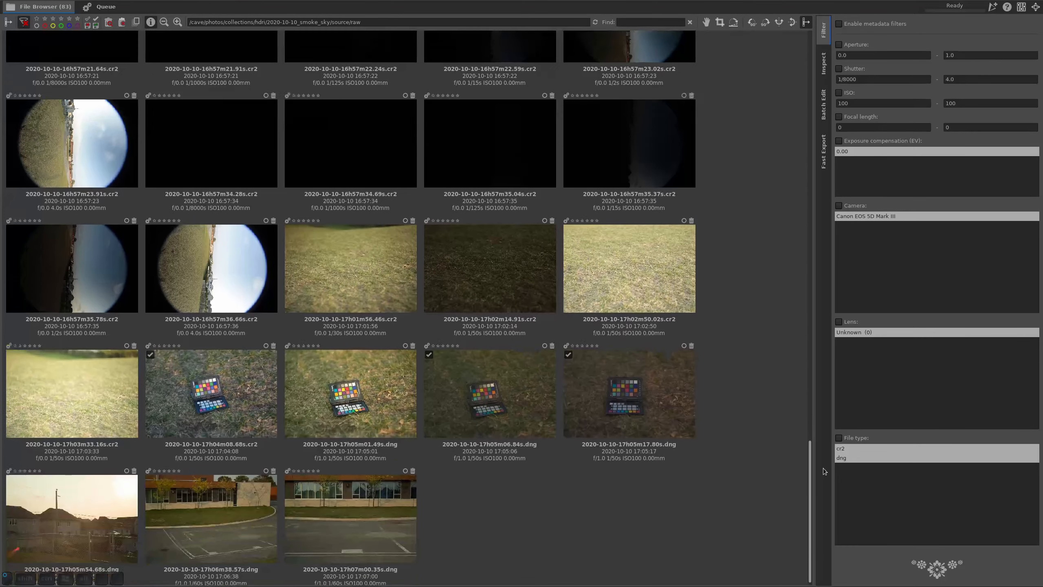
pyautogui.doubleClick(472, 401)
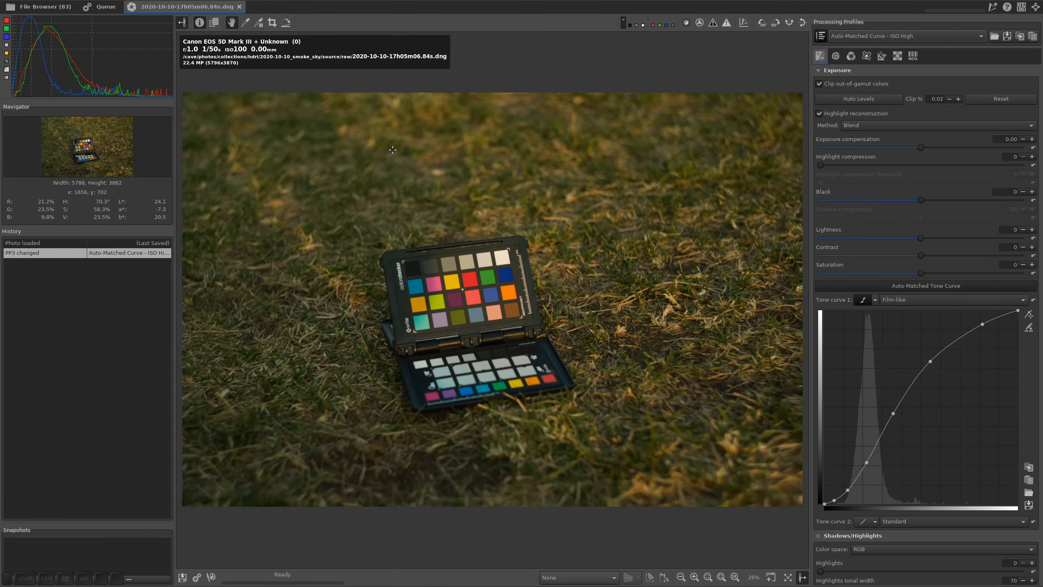
pyautogui.press('w')
pyautogui.click(488, 302)
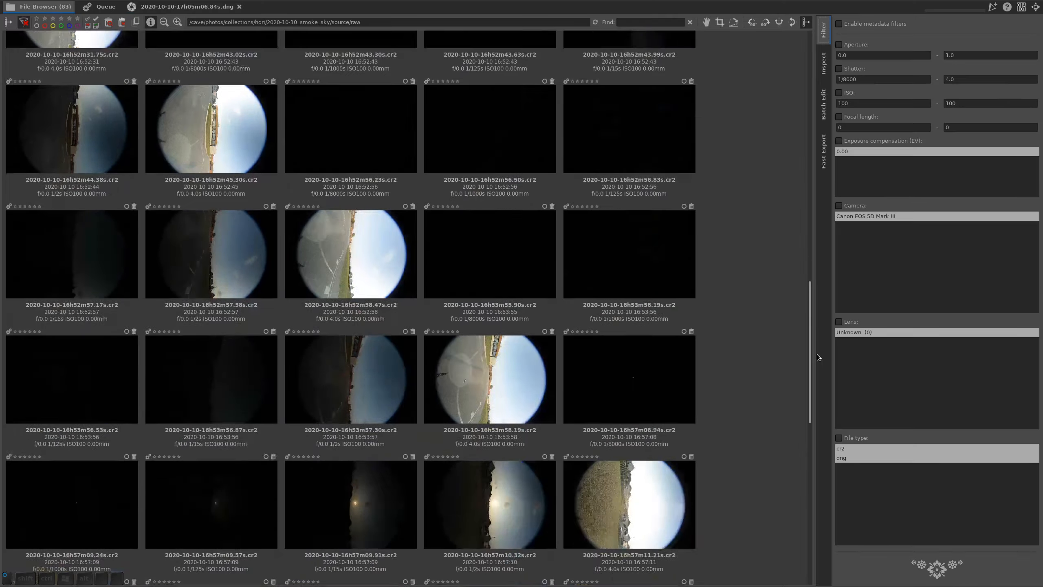
pyautogui.moveTo(817, 354); pyautogui.dragTo(808, 533)
pyautogui.moveTo(810, 463); pyautogui.dragTo(795, 70)
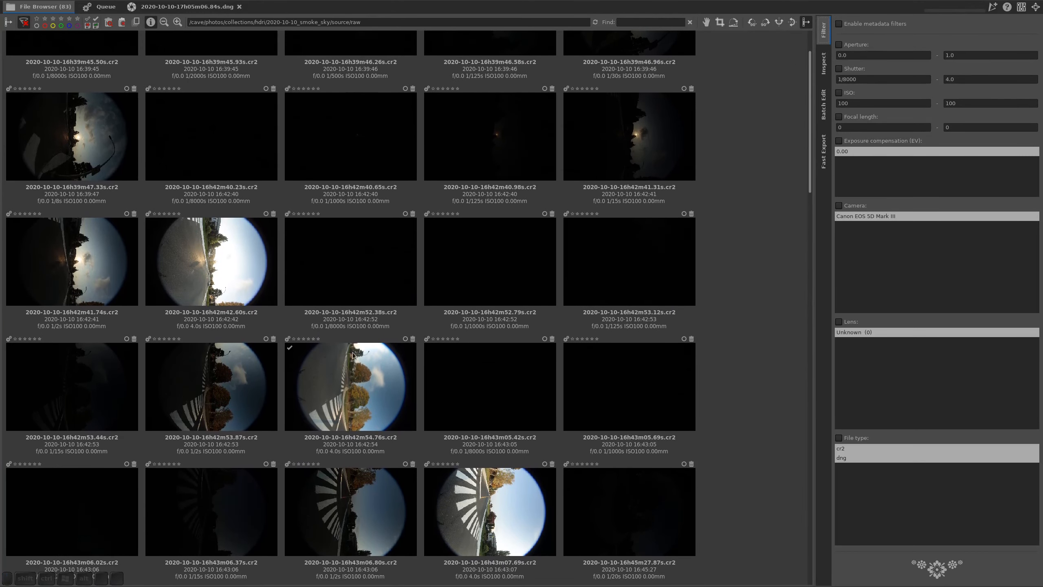
pyautogui.click(354, 385)
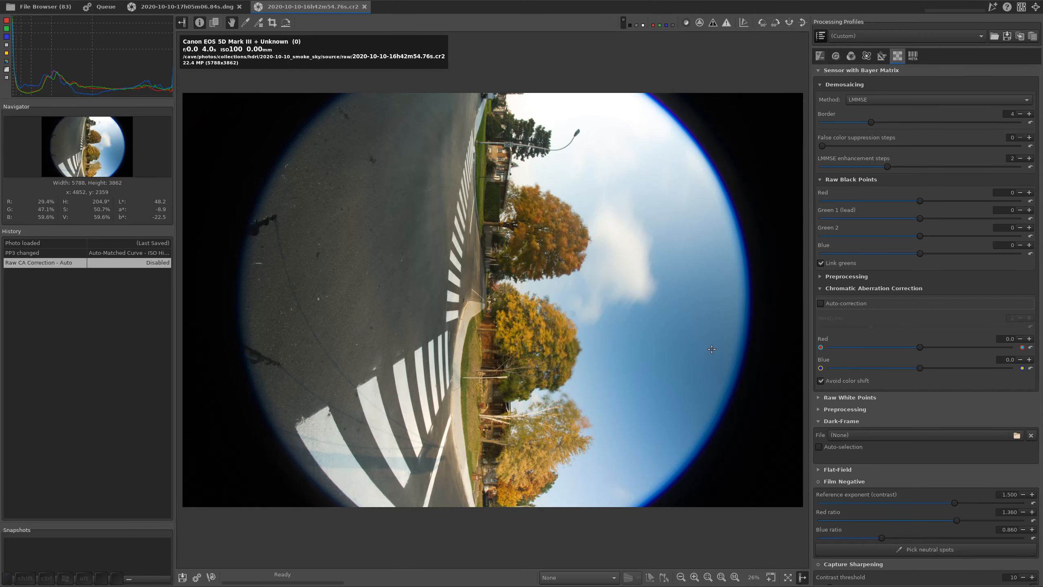
# Enable automatic raw chromatic aberration correction and check the colour fringes around the tree and the 50 sign
pyautogui.click(820, 55)
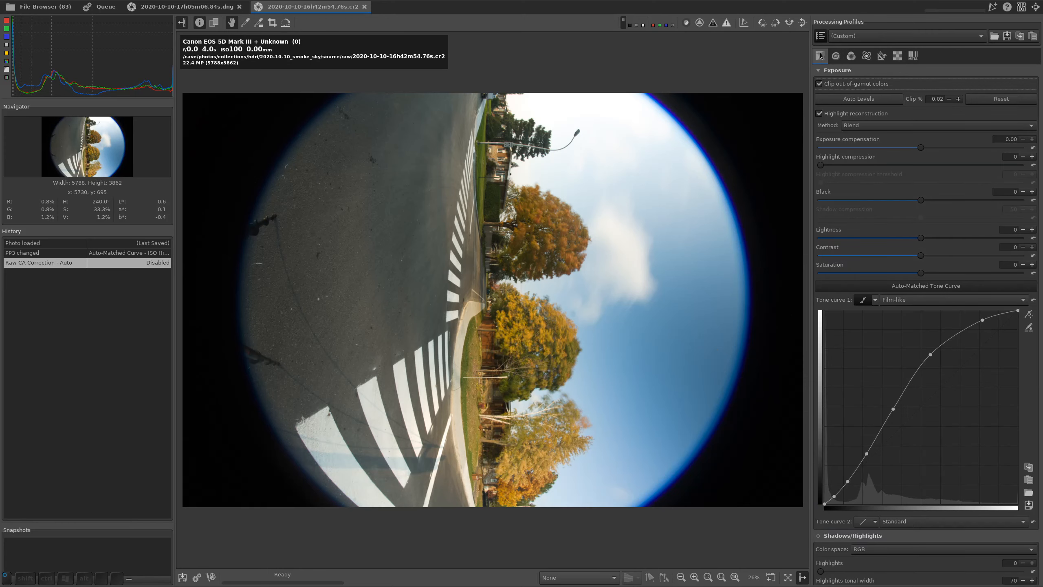
pyautogui.click(899, 56)
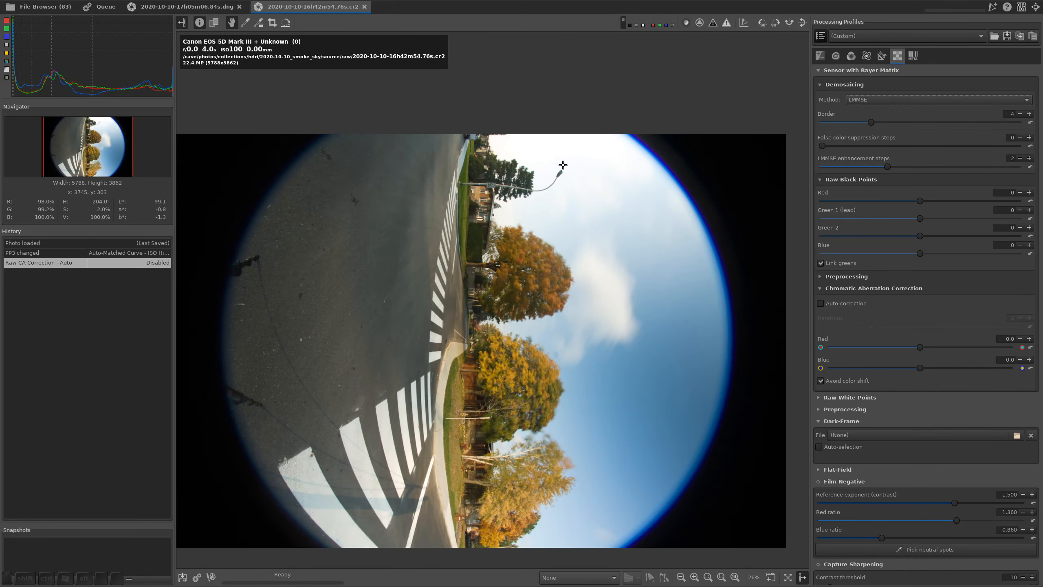
pyautogui.scroll(4, 563, 165)
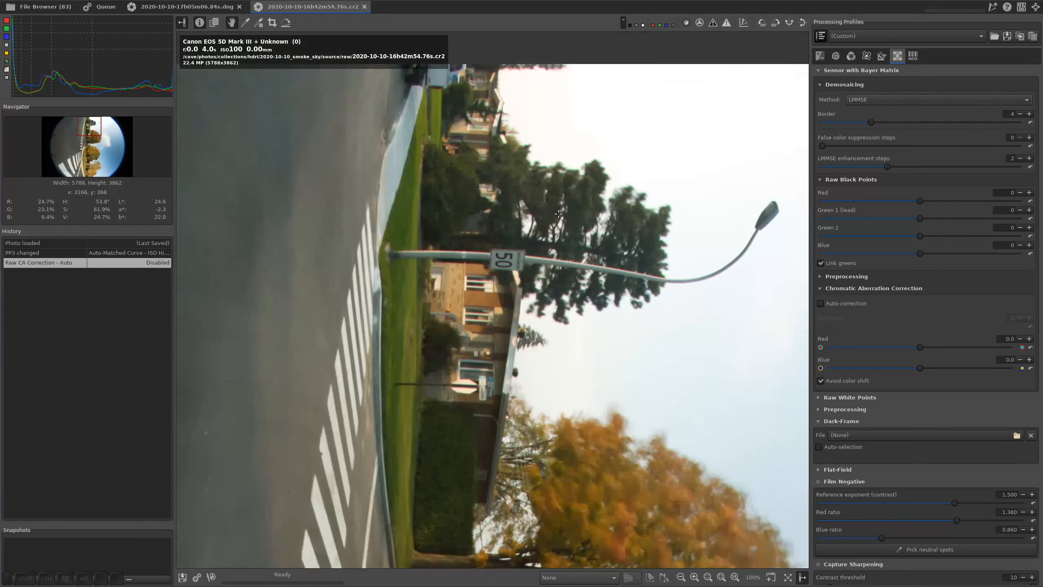
pyautogui.scroll(1, 559, 214)
pyautogui.moveTo(559, 214); pyautogui.dragTo(647, 308)
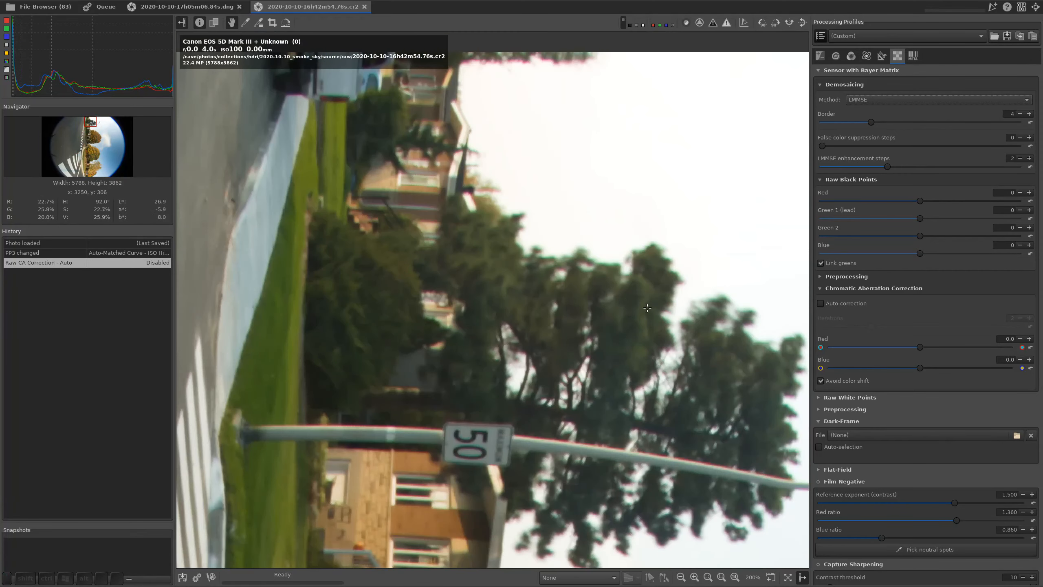
pyautogui.moveTo(670, 397); pyautogui.dragTo(669, 428)
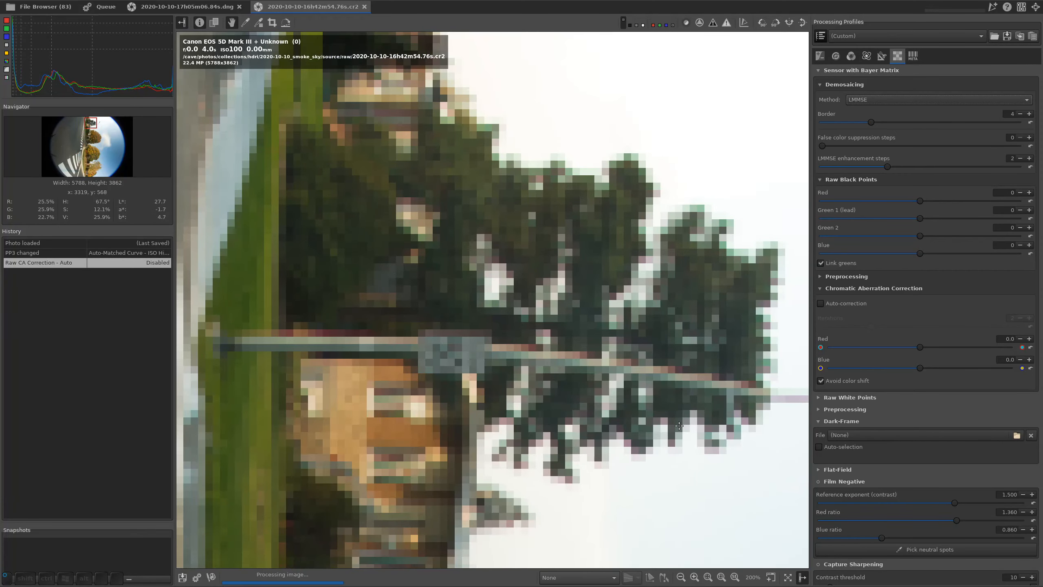
pyautogui.moveTo(633, 400); pyautogui.dragTo(630, 420)
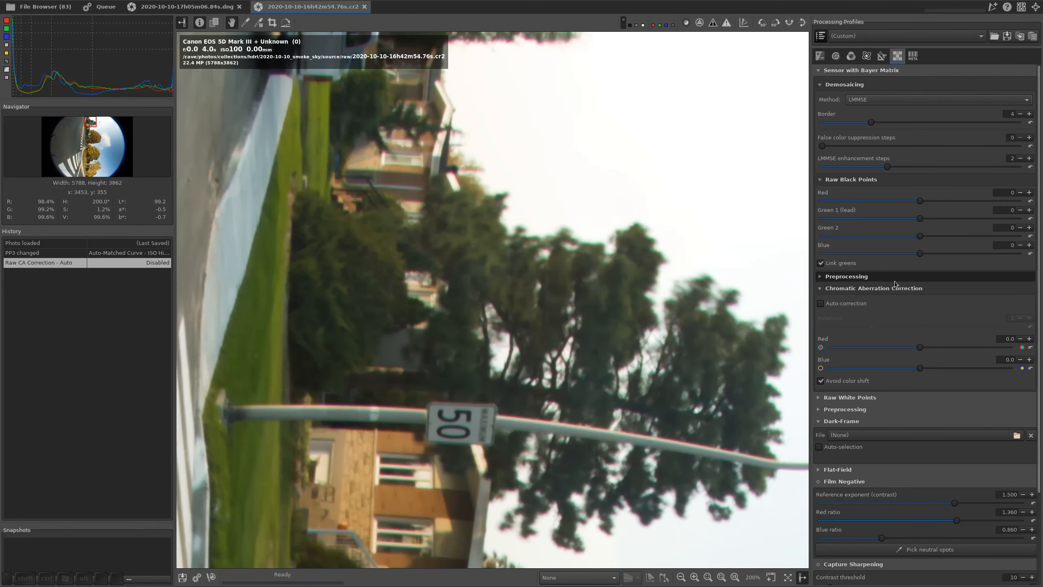
pyautogui.click(821, 304)
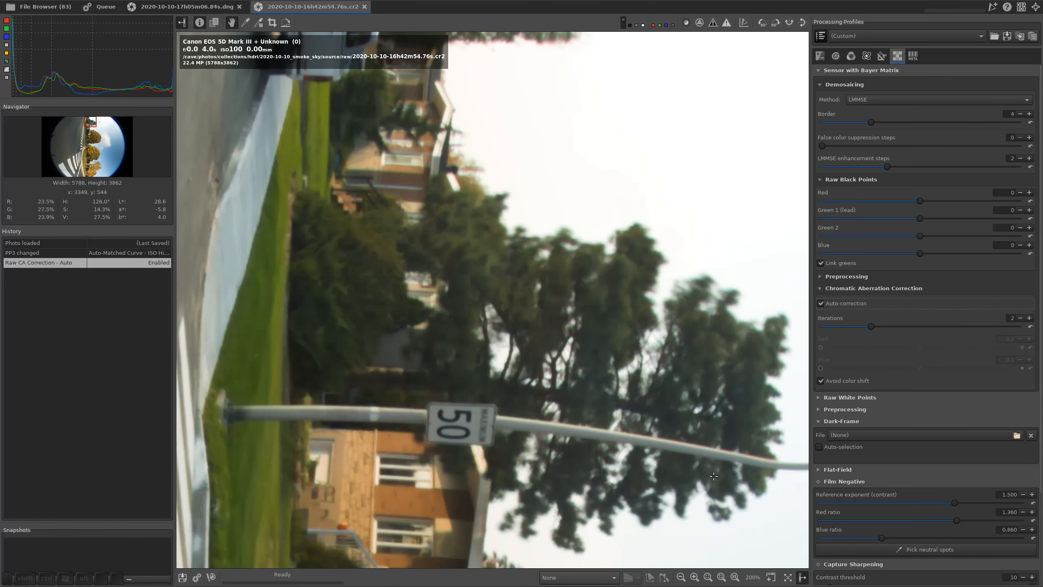
pyautogui.moveTo(703, 466); pyautogui.dragTo(639, 416)
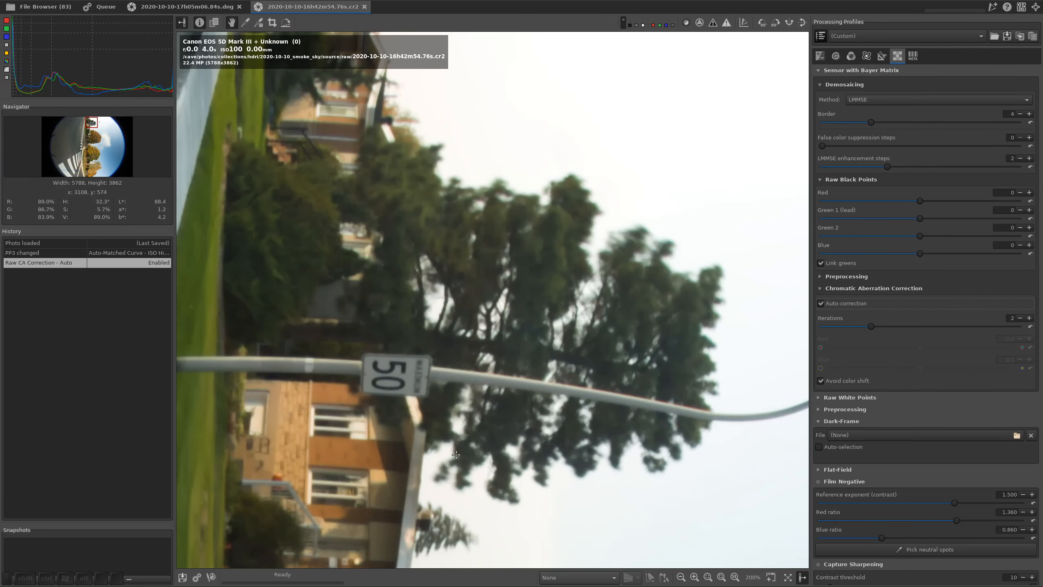
pyautogui.moveTo(389, 292); pyautogui.dragTo(405, 305)
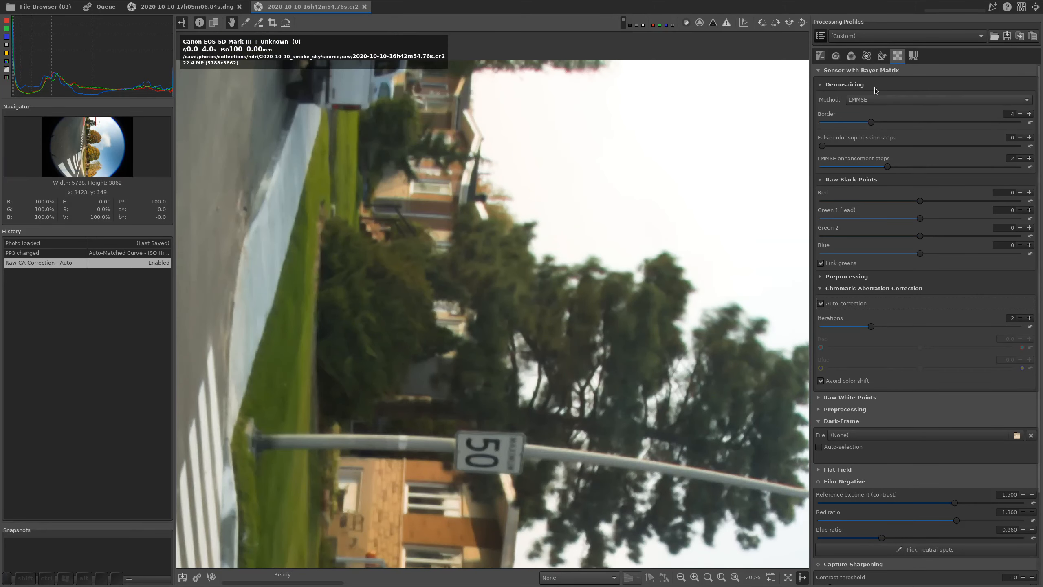
# Set the demosaicing method to AMaZE+VNG4 and the mode of tone curve 1 to Standard
pyautogui.click(869, 100)
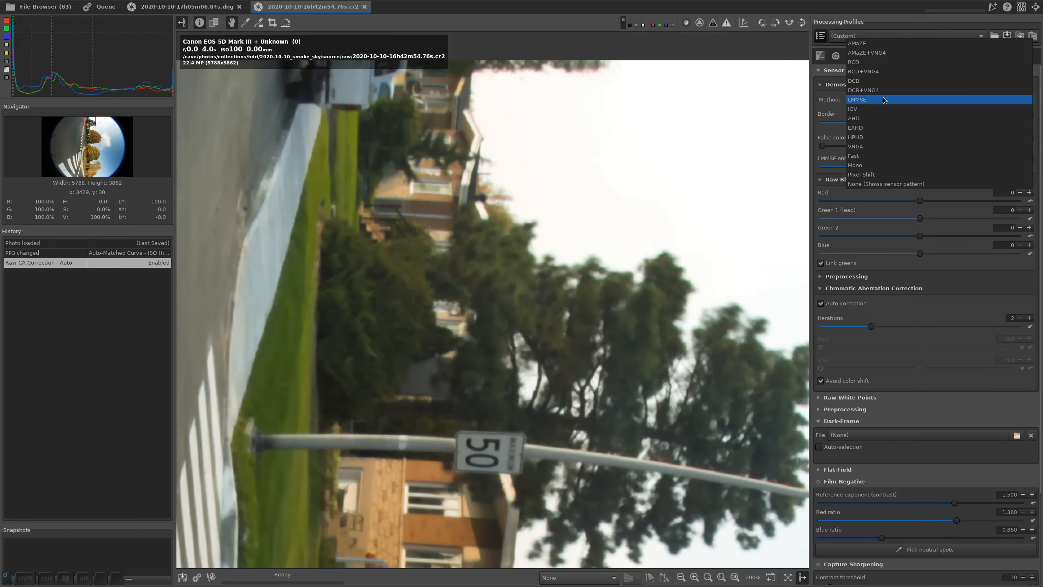
pyautogui.click(887, 53)
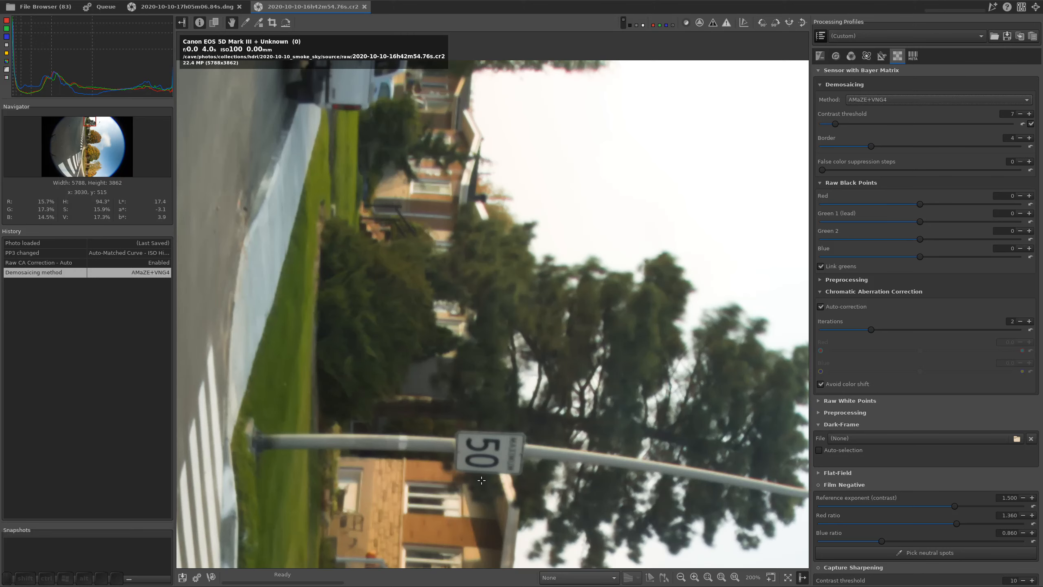
pyautogui.click(820, 56)
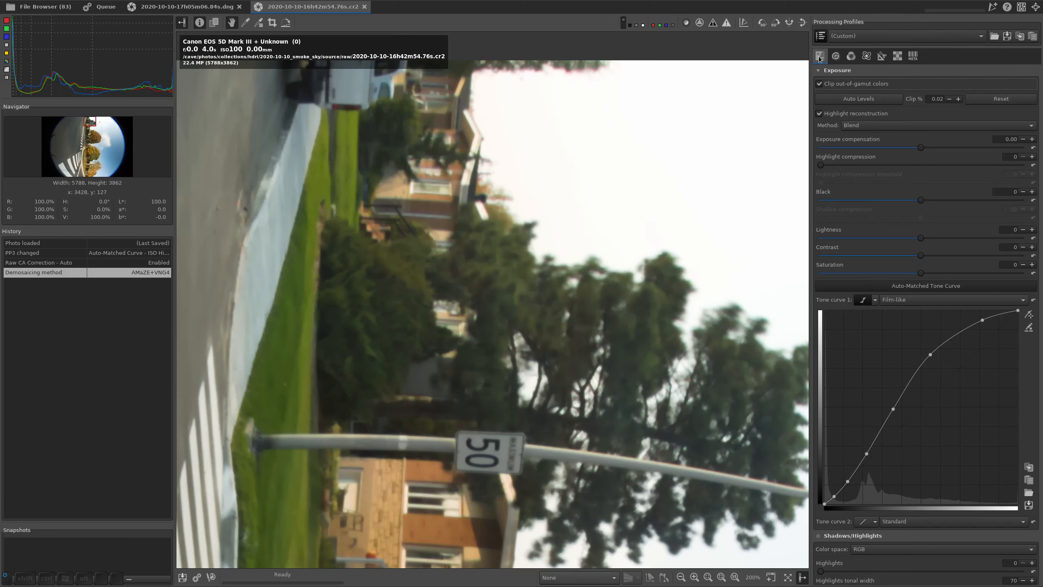
pyautogui.keyDown('shift'); pyautogui.scroll(2, 884, 303); pyautogui.keyUp('shift')
# Set the working profile to ACESp1 and the output profile to RTv4_ACES-AP1
pyautogui.click(851, 56)
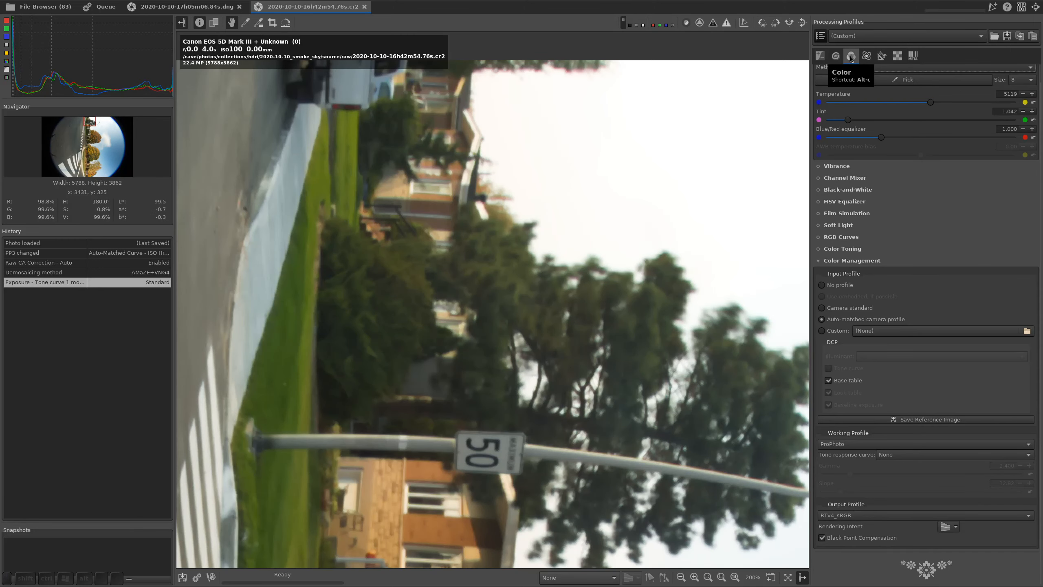
pyautogui.click(854, 444)
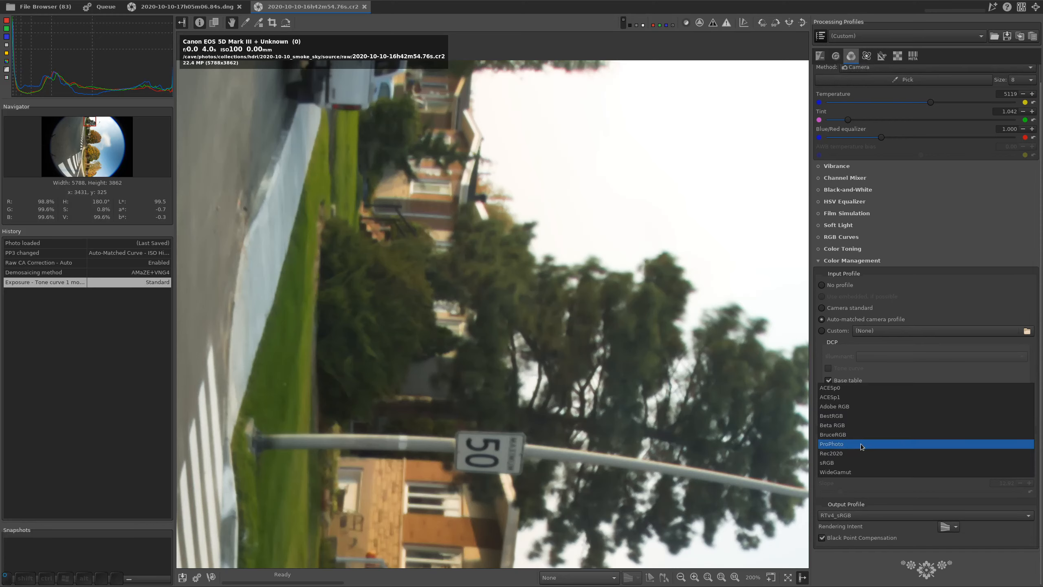
pyautogui.click(858, 397)
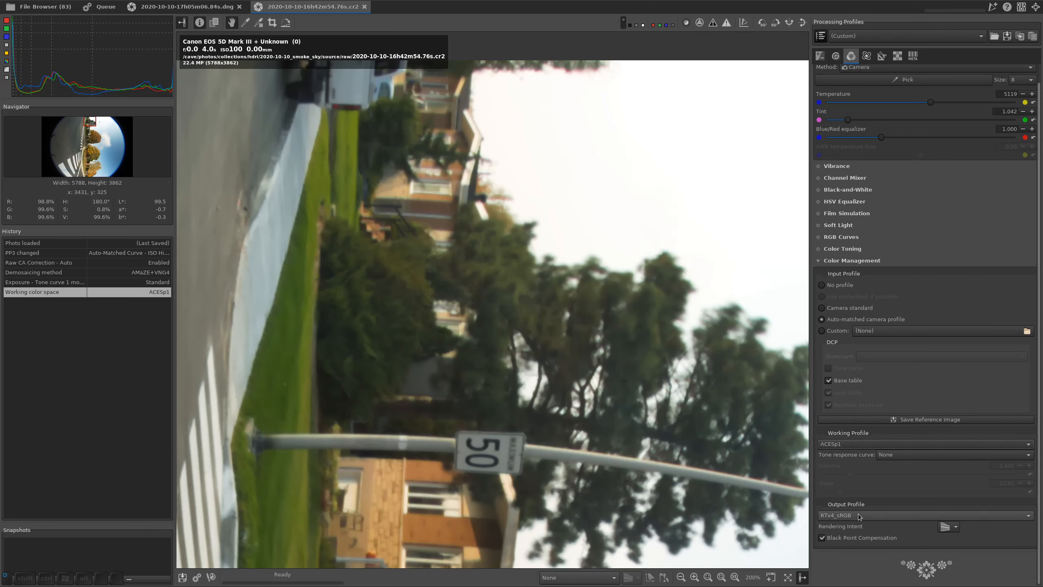
pyautogui.click(854, 515)
pyautogui.click(863, 449)
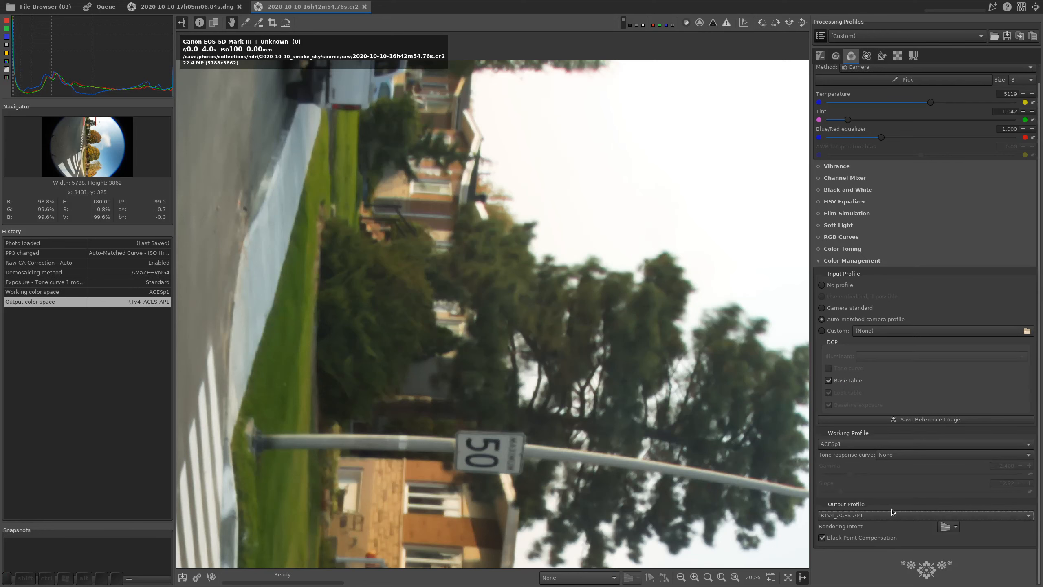
# Set the working profile's tone response curve to Custom with gamma 1 and slope 1
pyautogui.click(926, 454)
pyautogui.click(908, 466)
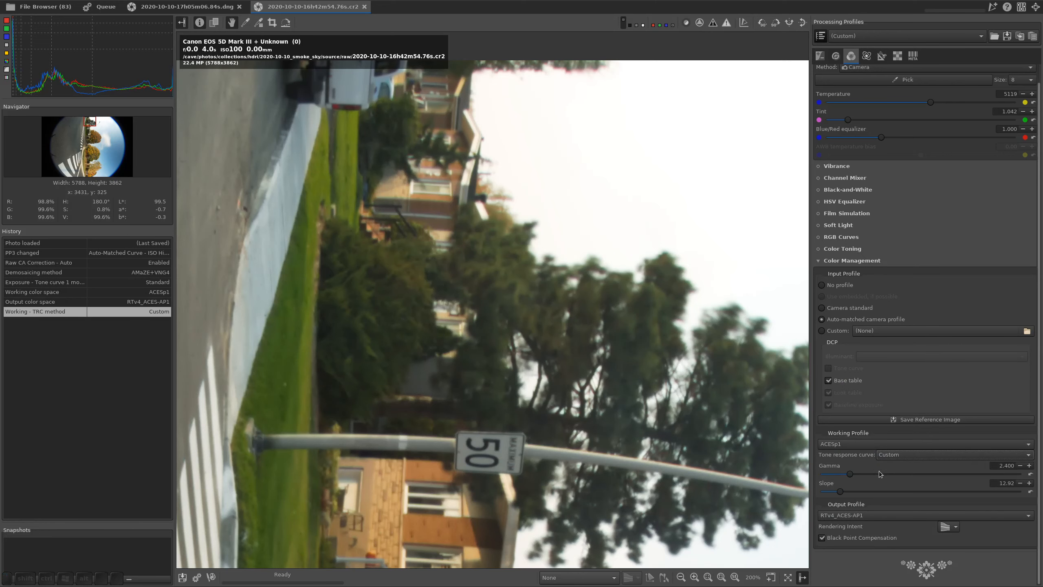
pyautogui.doubleClick(1006, 466)
pyautogui.write('1')
pyautogui.doubleClick(1009, 483)
pyautogui.write('1')
pyautogui.press('Return')
pyautogui.moveTo(639, 408); pyautogui.dragTo(488, 286)
pyautogui.moveTo(449, 398)
pyautogui.mouseDown()
pyautogui.moveTo(451, 416)
pyautogui.moveTo(476, 418)
pyautogui.moveTo(452, 403)
pyautogui.mouseUp()
# Switch to the browser, look through the debayer and nuke-config repository pages, and return to Nuke
pyautogui.hotkey('alt', 'Tab')
pyautogui.scroll(-15, 386, 316)
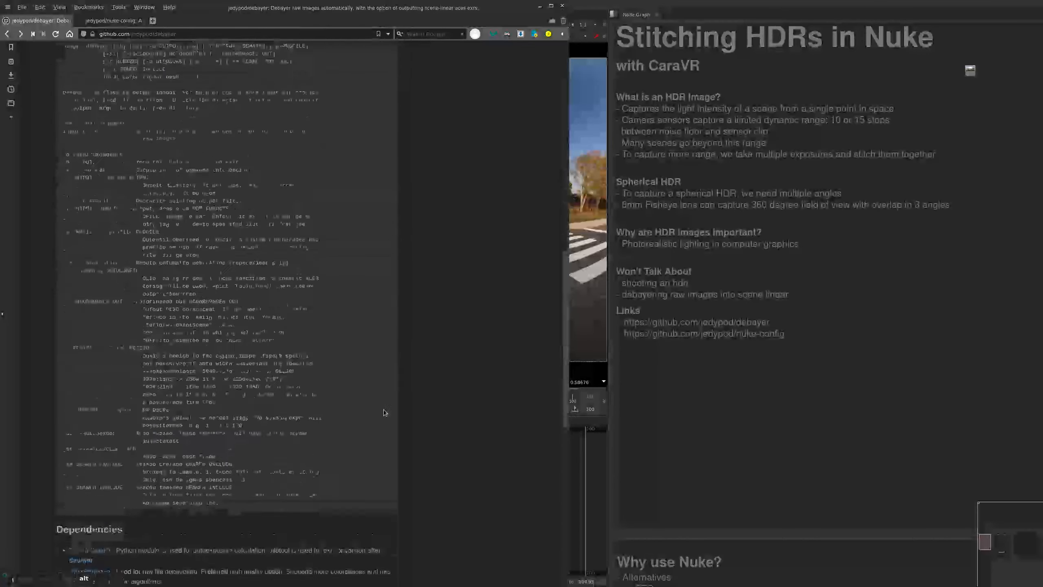
pyautogui.moveTo(392, 488); pyautogui.dragTo(318, 329)
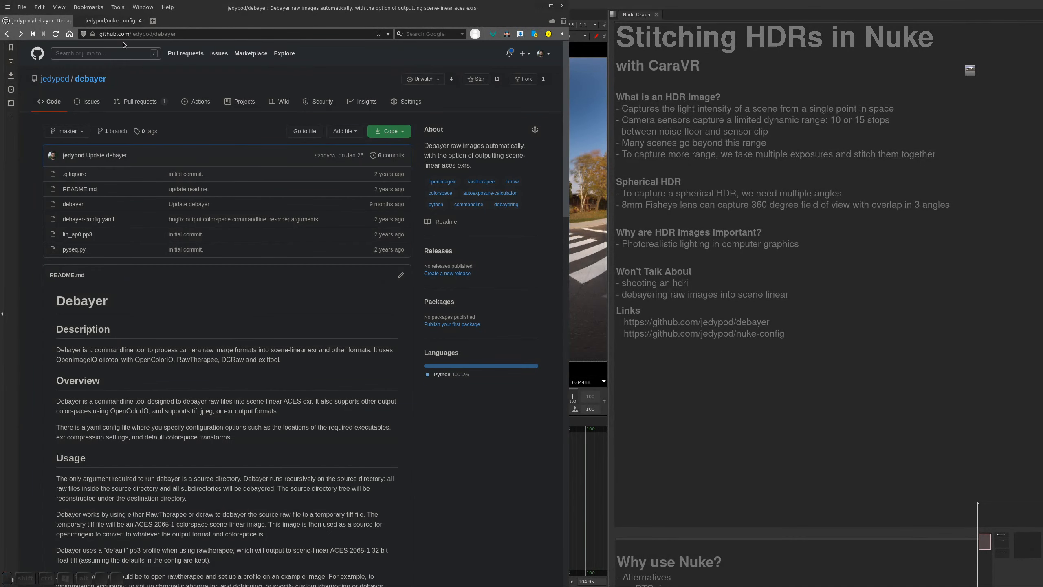
pyautogui.click(114, 20)
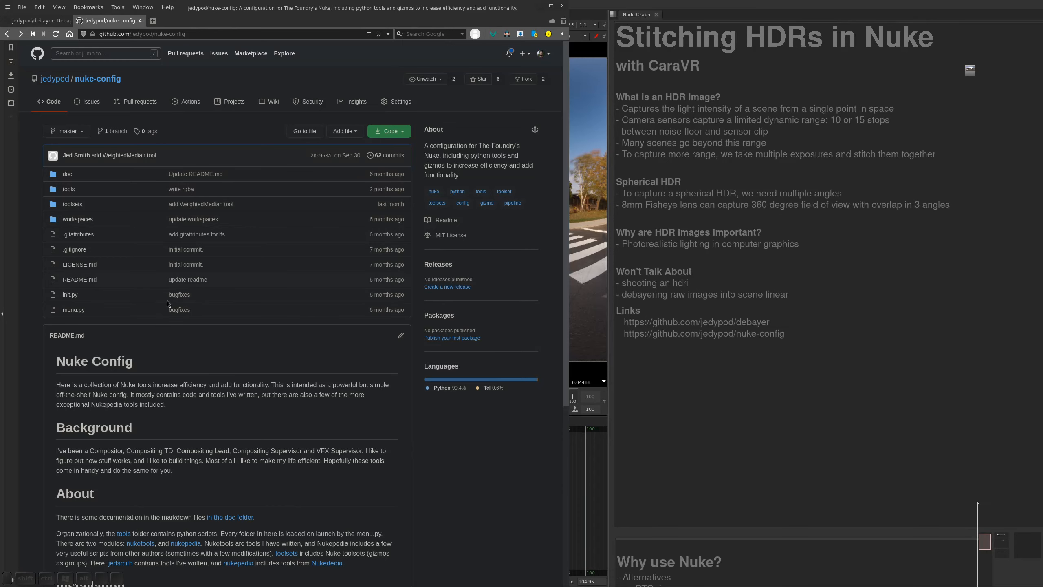
pyautogui.click(657, 186)
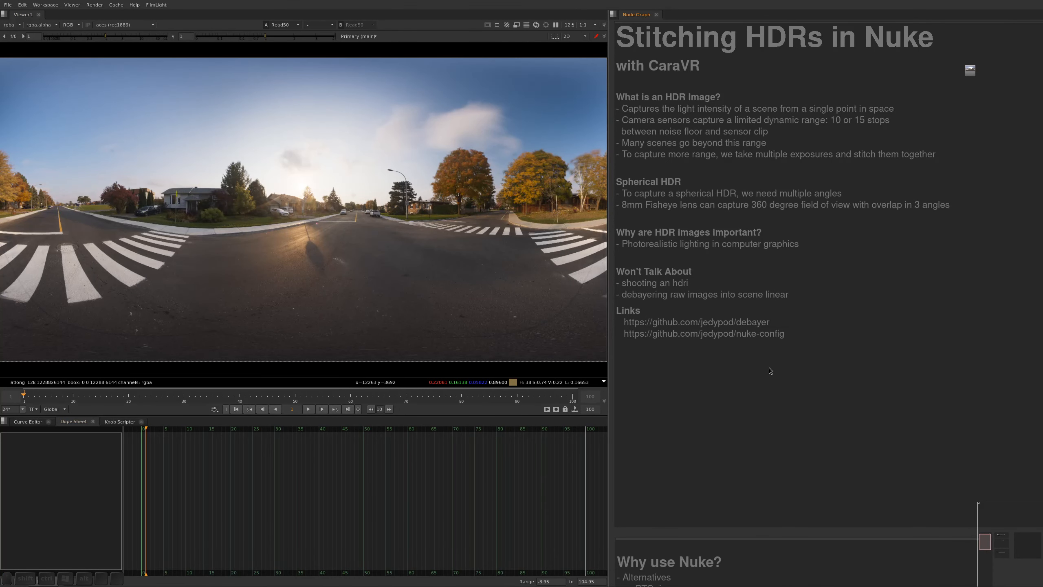
pyautogui.rightClick(758, 351)
pyautogui.click(780, 250)
pyautogui.keyDown('alt'); pyautogui.moveTo(740, 491); pyautogui.dragTo(762, 556); pyautogui.keyUp('alt')
pyautogui.keyDown('alt'); pyautogui.moveTo(780, 482); pyautogui.dragTo(772, 348); pyautogui.keyUp('alt')
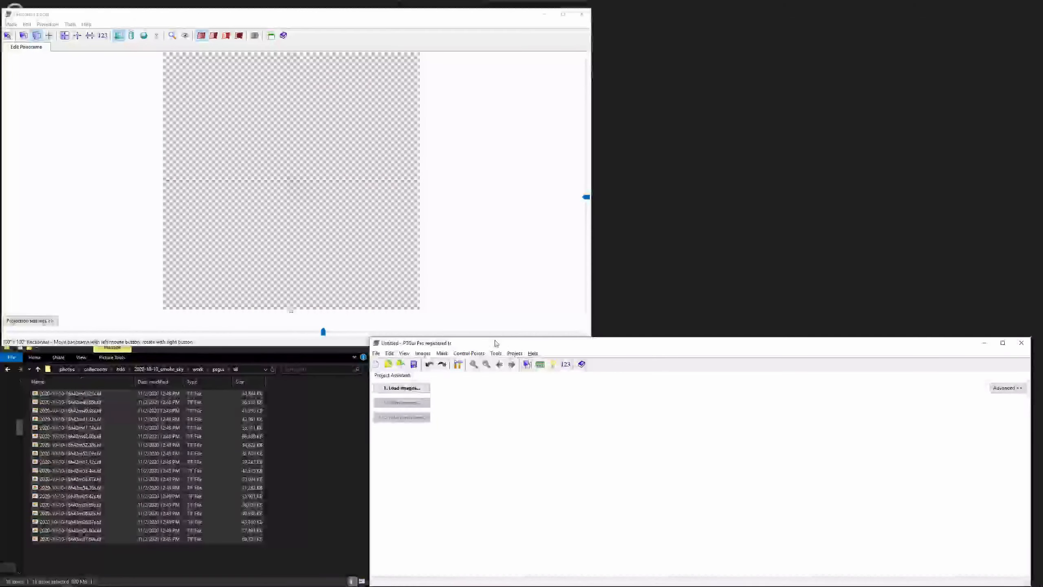
# Load all the TIFF images of the smoke_sky shoot into the PTGui project
pyautogui.click(396, 388)
pyautogui.click(550, 369)
pyautogui.hotkey('ctrl', 'a')
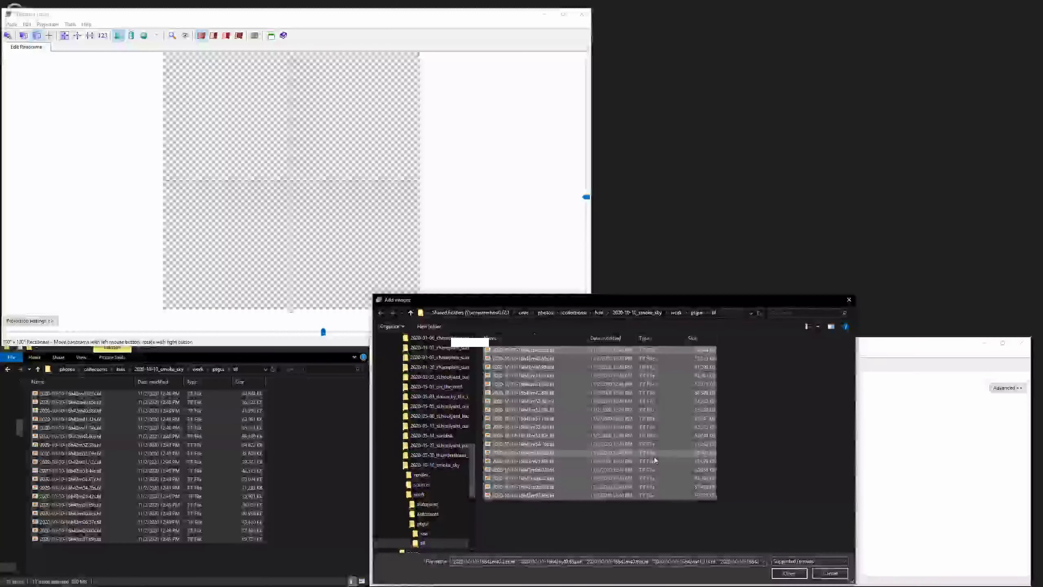
pyautogui.click(786, 577)
# Set the lens focal length to 8 mm and align the images in HDR mode with linked brackets and Exposure Fusion
pyautogui.write('8')
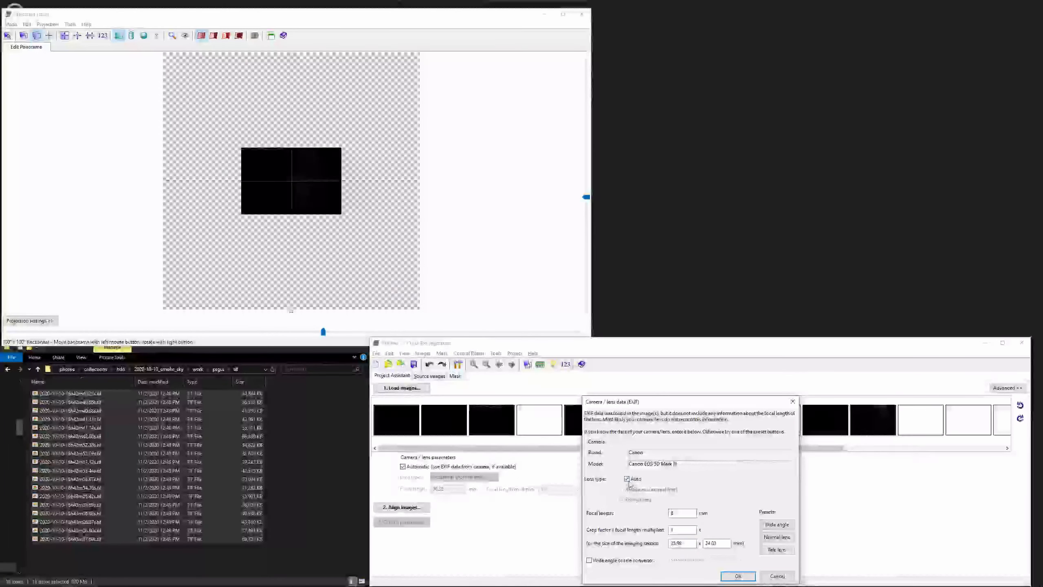
pyautogui.click(733, 575)
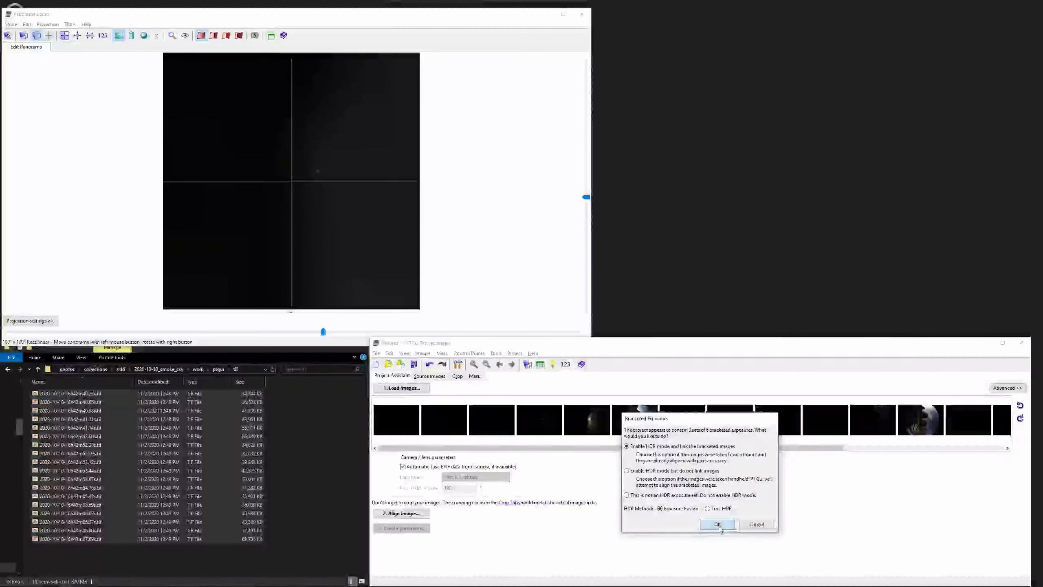
pyautogui.click(719, 525)
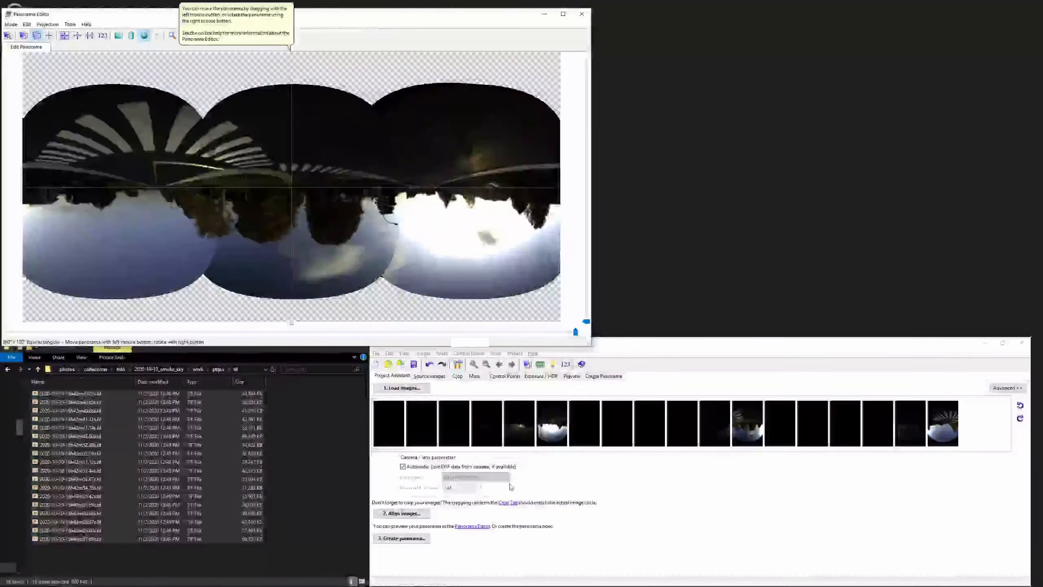
# Adjust the circular crop to the fisheye image circle and return to the project assistant
pyautogui.click(507, 502)
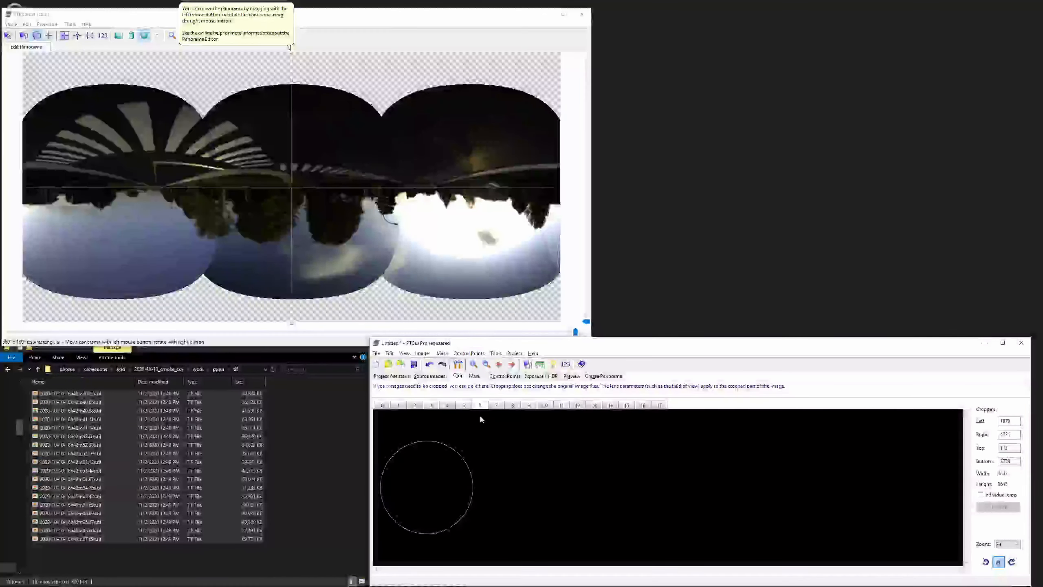
pyautogui.click(468, 407)
pyautogui.moveTo(461, 454); pyautogui.dragTo(474, 460)
pyautogui.click(392, 376)
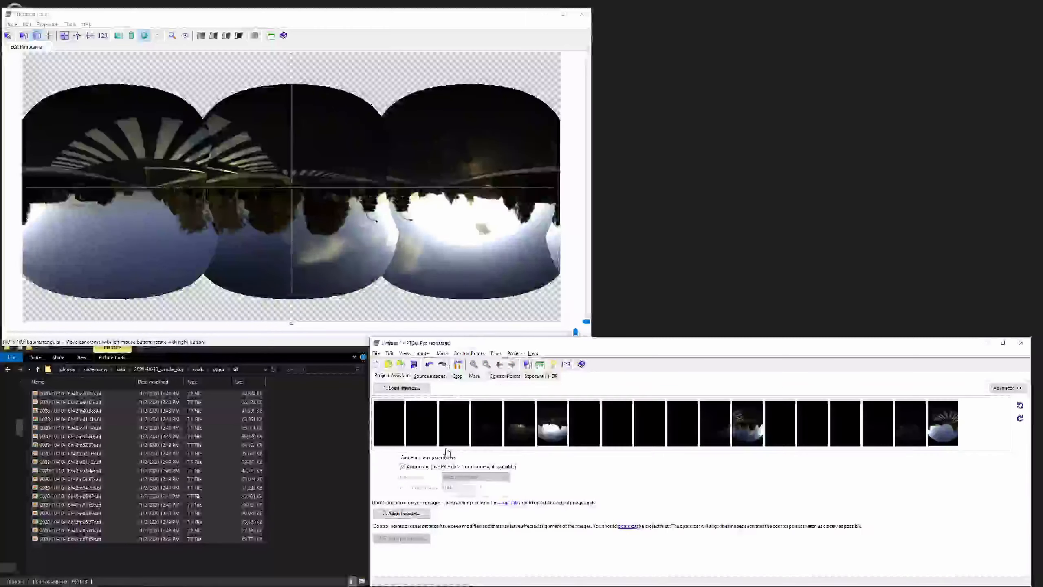
# Turn the panorama upright with a level horizon and optimize the image alignment
pyautogui.moveTo(382, 224); pyautogui.dragTo(468, 211)
pyautogui.click(614, 342)
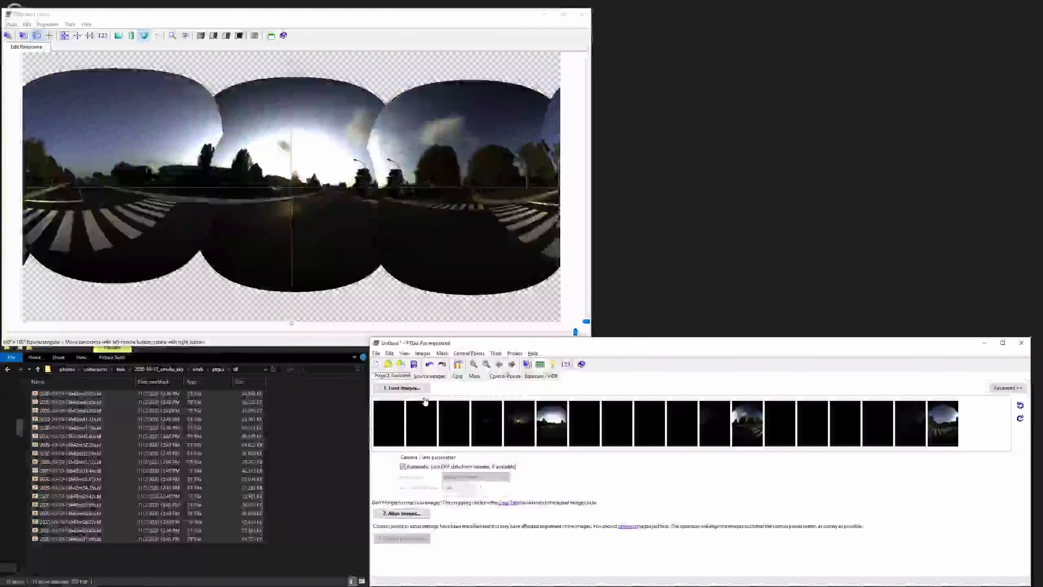
pyautogui.click(618, 527)
pyautogui.click(705, 538)
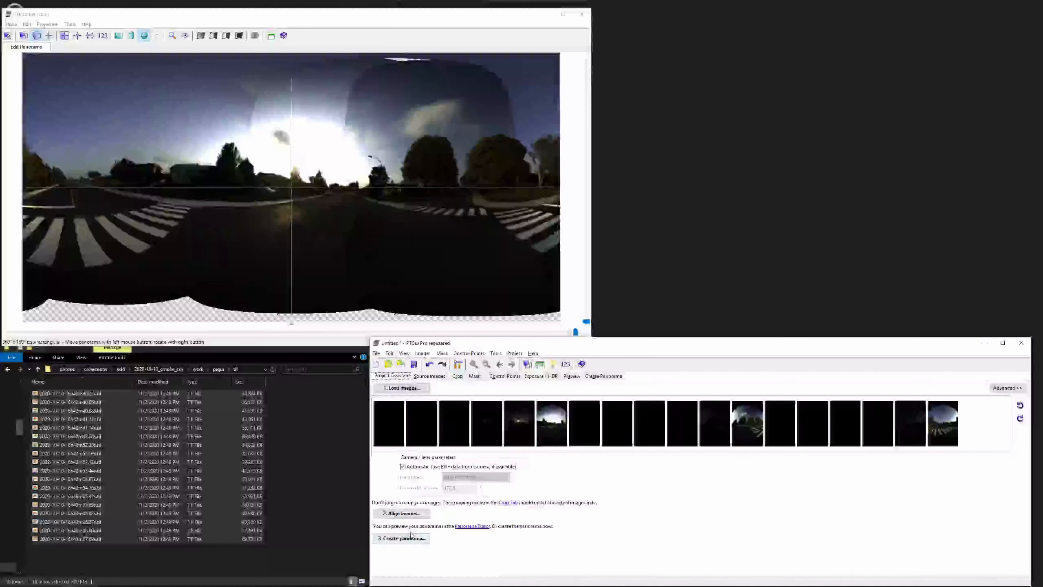
# Run the automatic exposure and colour optimization on the panorama in the Exposure / HDR settings
pyautogui.click(534, 376)
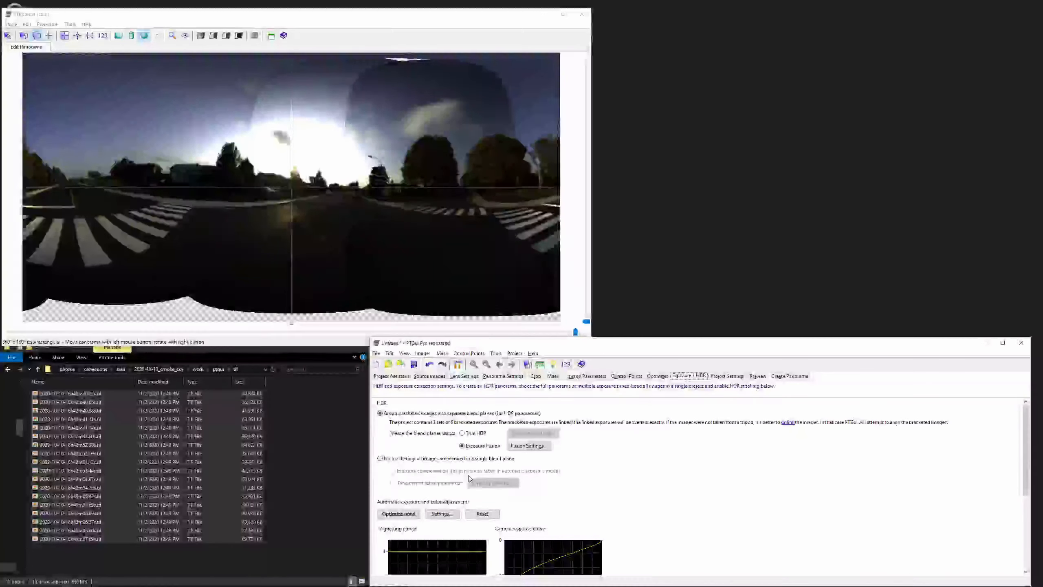
pyautogui.click(399, 514)
pyautogui.scroll(-3, 401, 514)
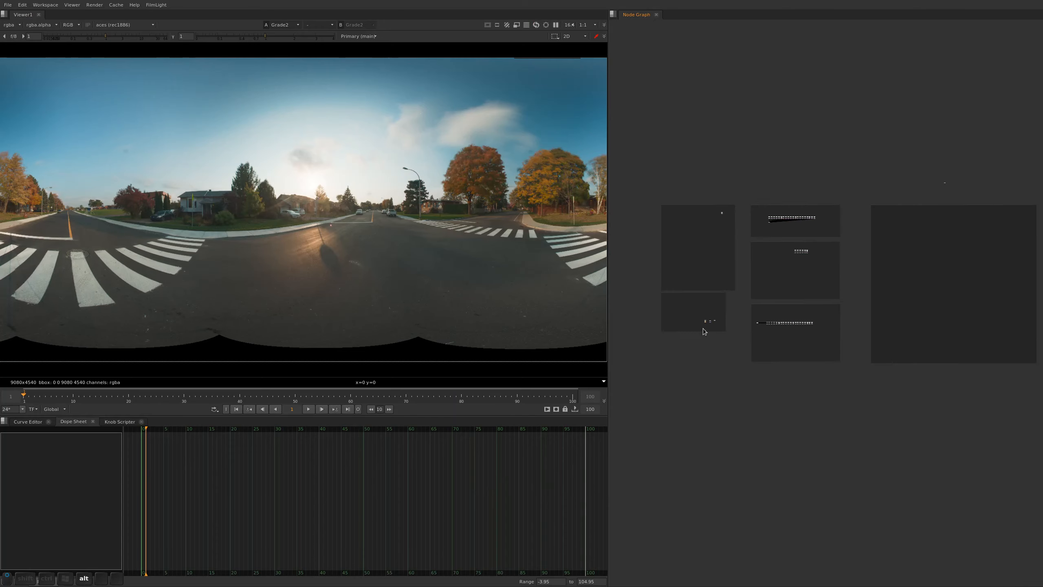
# Switch to Nuke and compare the PTGui panorama with the 12k lat-long panorama, alternating between them in the viewer
pyautogui.keyDown('alt'); pyautogui.moveTo(722, 237); pyautogui.dragTo(768, 436); pyautogui.keyUp('alt')
pyautogui.keyDown('alt'); pyautogui.moveTo(768, 436); pyautogui.dragTo(804, 198, button='middle'); pyautogui.keyUp('alt')
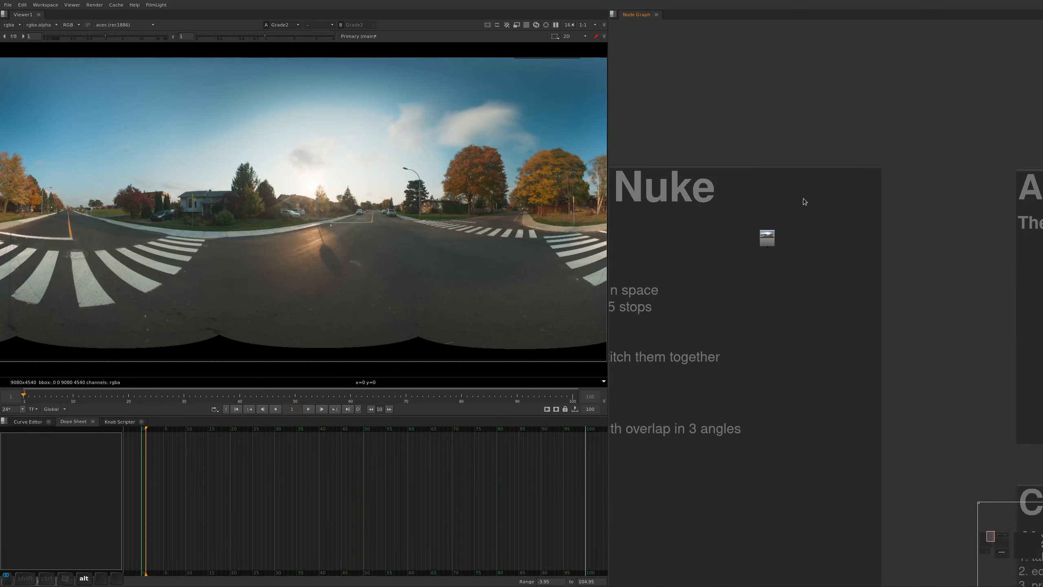
pyautogui.click(768, 242)
pyautogui.press('2')
pyautogui.click(750, 331)
pyautogui.press('1')
pyautogui.press('2')
pyautogui.press('1')
pyautogui.moveTo(760, 441); pyautogui.dragTo(840, 100, button='middle')
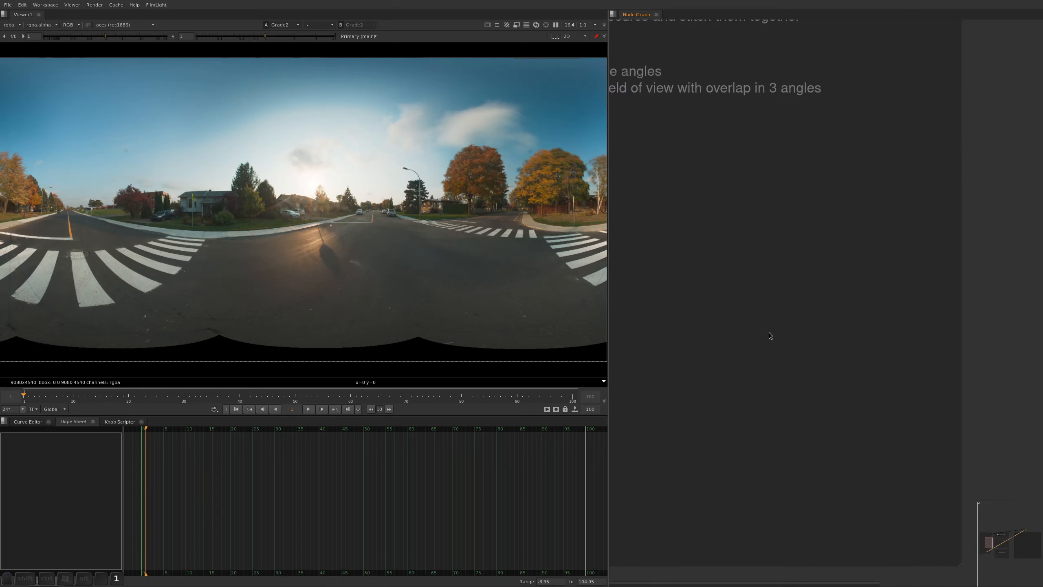
pyautogui.press('2')
pyautogui.press('1')
pyautogui.keyDown('alt'); pyautogui.moveTo(277, 111); pyautogui.dragTo(308, 117, button='middle'); pyautogui.keyUp('alt')
pyautogui.press('2')
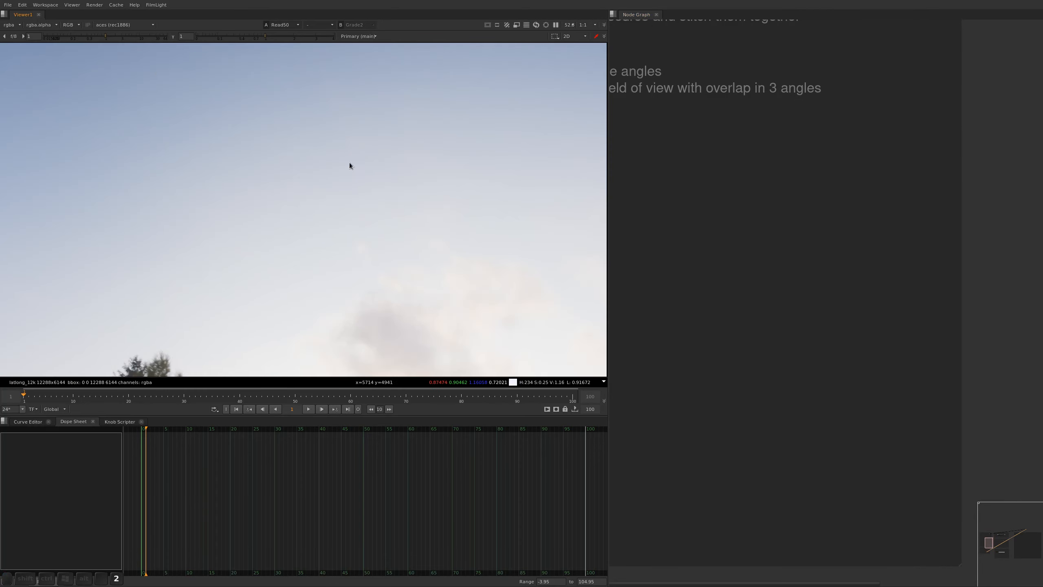
# Lower the viewer gain to 0.28 and compare the sky gradients and clouds of the two panoramas
pyautogui.moveTo(106, 36); pyautogui.dragTo(86, 36)
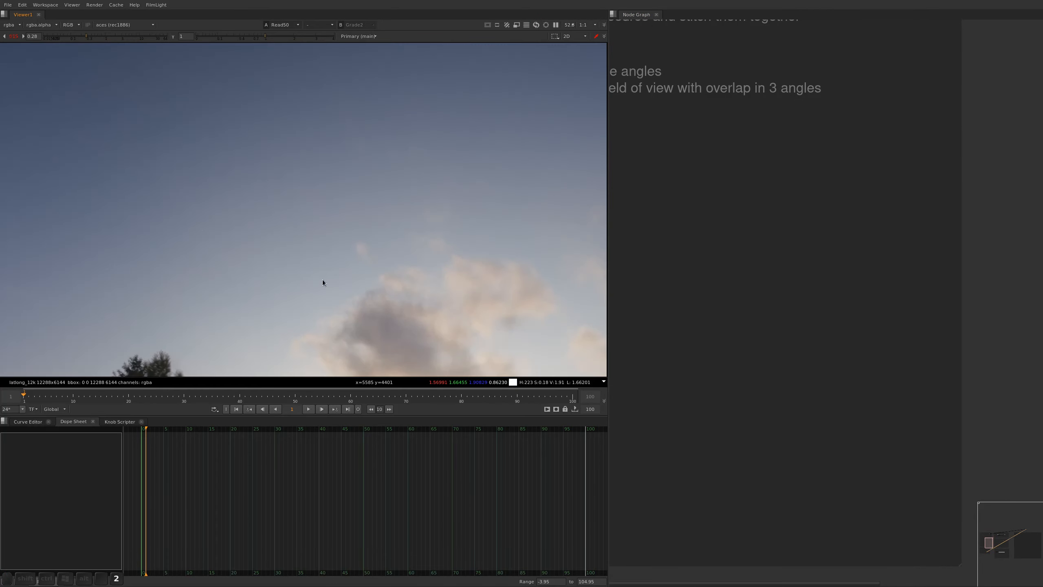
pyautogui.press('1')
pyautogui.press('2')
pyautogui.press('1')
pyautogui.keyDown('alt'); pyautogui.moveTo(249, 225); pyautogui.dragTo(292, 209, button='middle'); pyautogui.keyUp('alt')
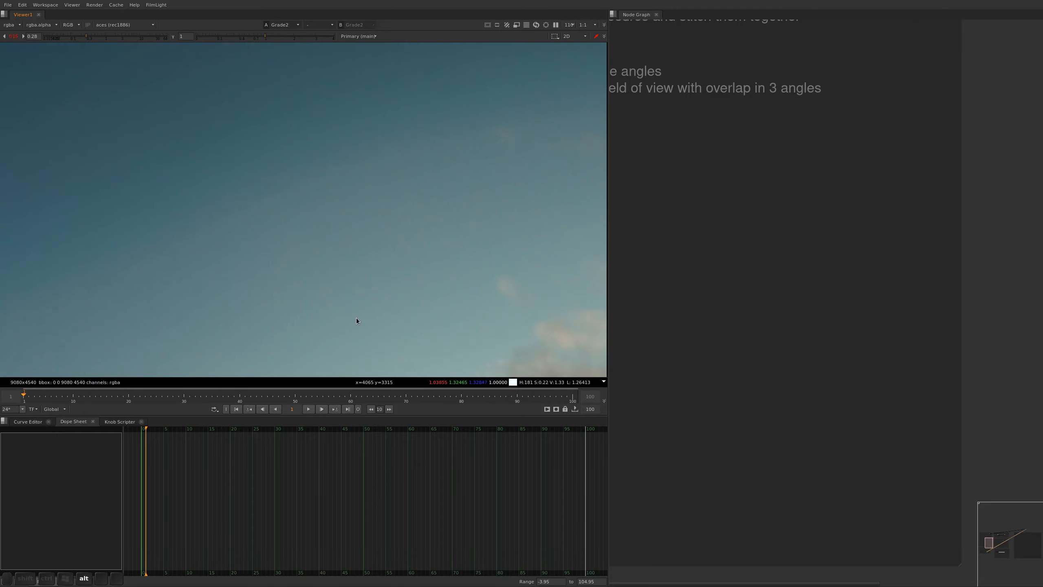
# Compare the sun and its surrounding highlights in both panoramas at a much lower viewer gain, then restore the gain to 1
pyautogui.keyDown('alt'); pyautogui.moveTo(356, 318); pyautogui.dragTo(345, 131); pyautogui.keyUp('alt')
pyautogui.keyDown('alt'); pyautogui.moveTo(345, 130); pyautogui.dragTo(285, 197, button='middle'); pyautogui.keyUp('alt')
pyautogui.keyDown('alt'); pyautogui.moveTo(474, 289); pyautogui.dragTo(375, 235); pyautogui.keyUp('alt')
pyautogui.keyDown('alt'); pyautogui.moveTo(375, 235); pyautogui.dragTo(387, 204, button='middle'); pyautogui.keyUp('alt')
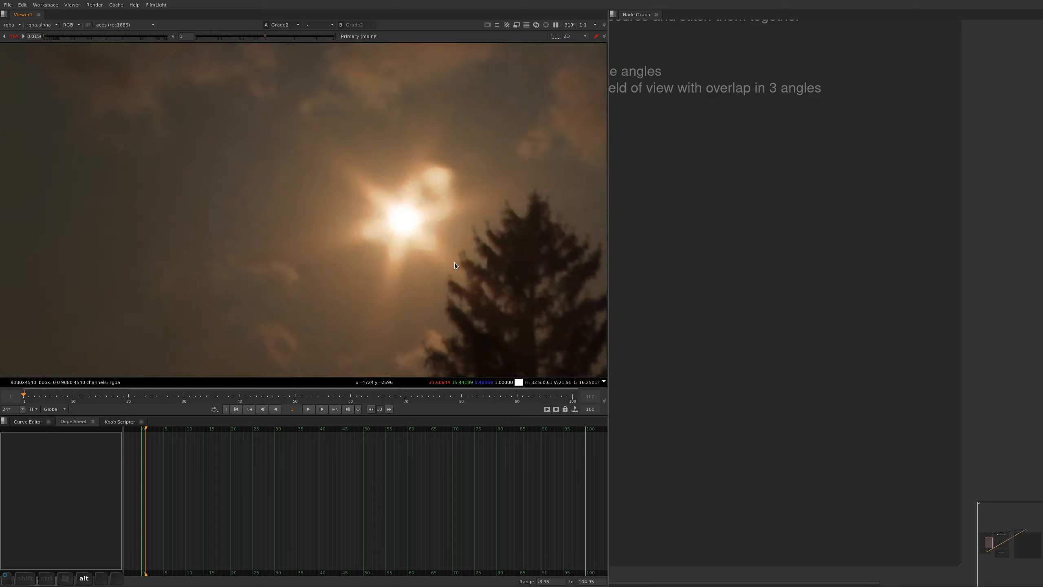
pyautogui.keyDown('alt'); pyautogui.moveTo(454, 261); pyautogui.dragTo(484, 273); pyautogui.keyUp('alt')
pyautogui.press('2')
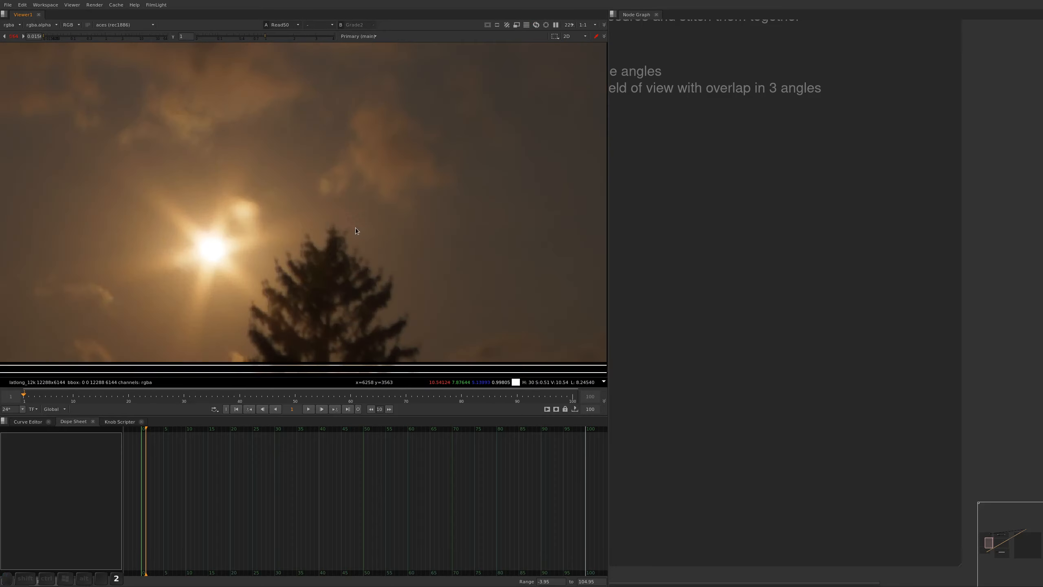
pyautogui.press('1')
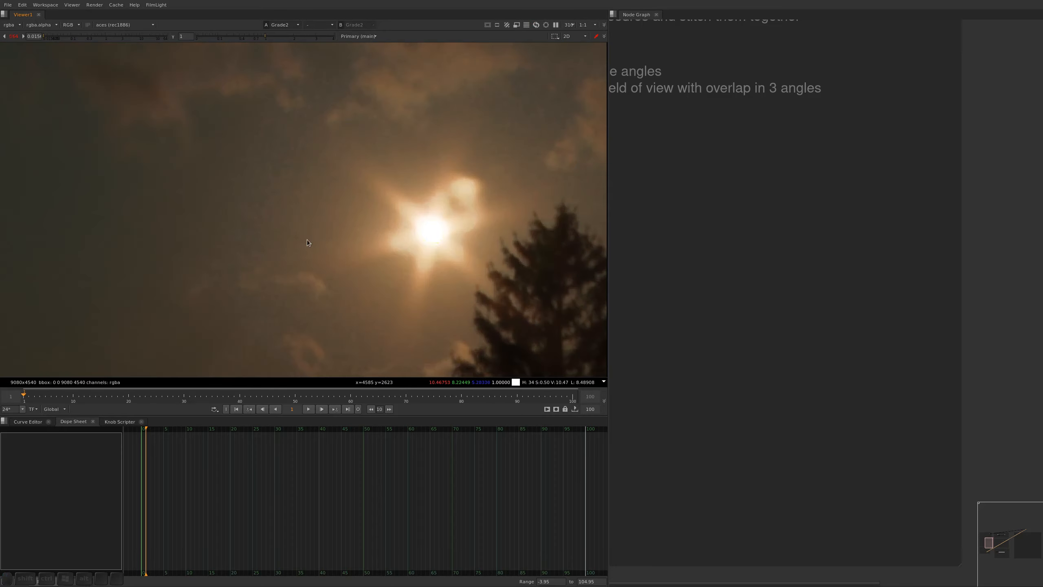
pyautogui.keyDown('alt'); pyautogui.moveTo(452, 248); pyautogui.dragTo(347, 196, button='middle'); pyautogui.keyUp('alt')
pyautogui.keyDown('ctrl'); pyautogui.click(77, 35); pyautogui.keyUp('ctrl')
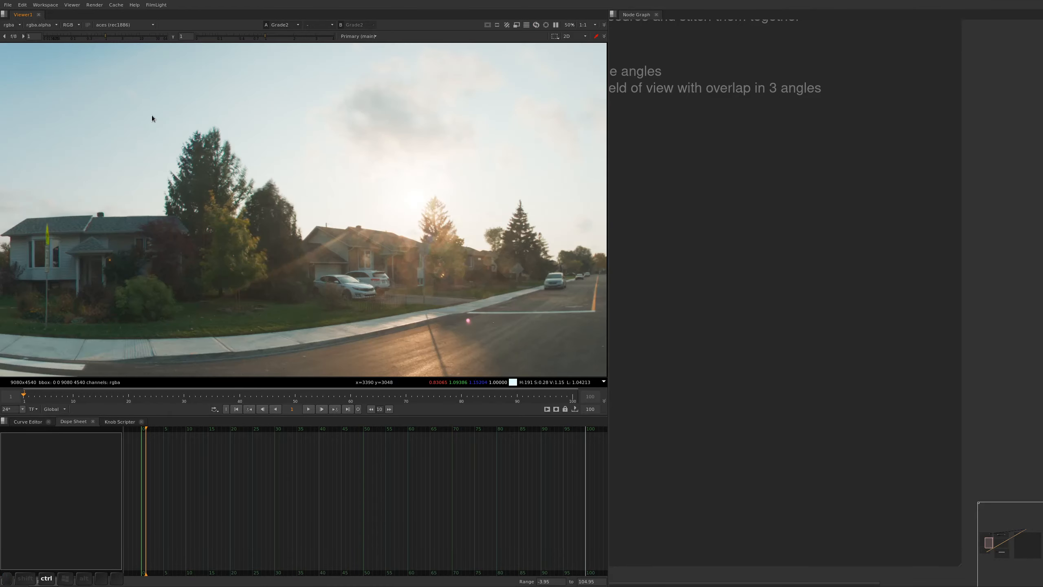
# Compare fine detail and colour around the street lamps, parked cars and trees in both panoramas
pyautogui.keyDown('alt'); pyautogui.moveTo(247, 220); pyautogui.dragTo(426, 105); pyautogui.keyUp('alt')
pyautogui.keyDown('alt'); pyautogui.moveTo(426, 105); pyautogui.dragTo(271, 94, button='middle'); pyautogui.keyUp('alt')
pyautogui.keyDown('alt'); pyautogui.moveTo(178, 76); pyautogui.dragTo(344, 232, button='middle'); pyautogui.keyUp('alt')
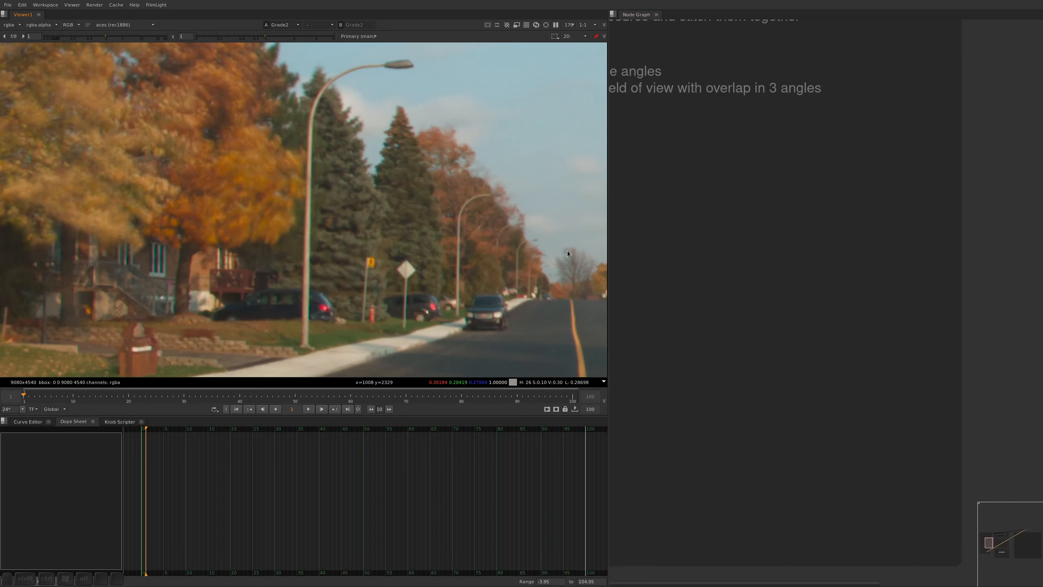
pyautogui.scroll(5, 312, 307)
pyautogui.moveTo(329, 304); pyautogui.dragTo(325, 270, button='middle')
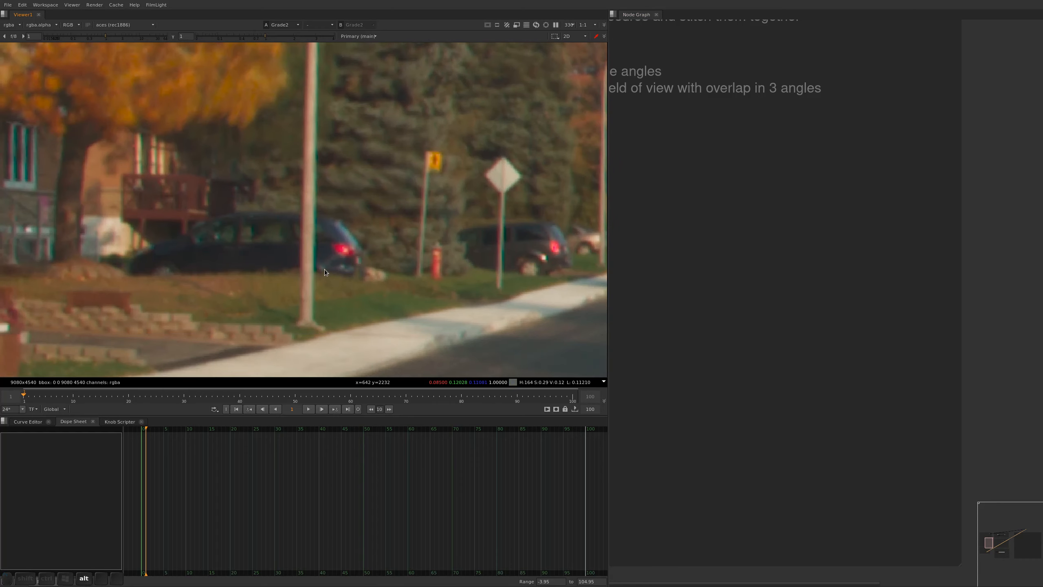
pyautogui.press('r')
pyautogui.press('r')
pyautogui.keyDown('alt'); pyautogui.moveTo(198, 170); pyautogui.dragTo(282, 335); pyautogui.keyUp('alt')
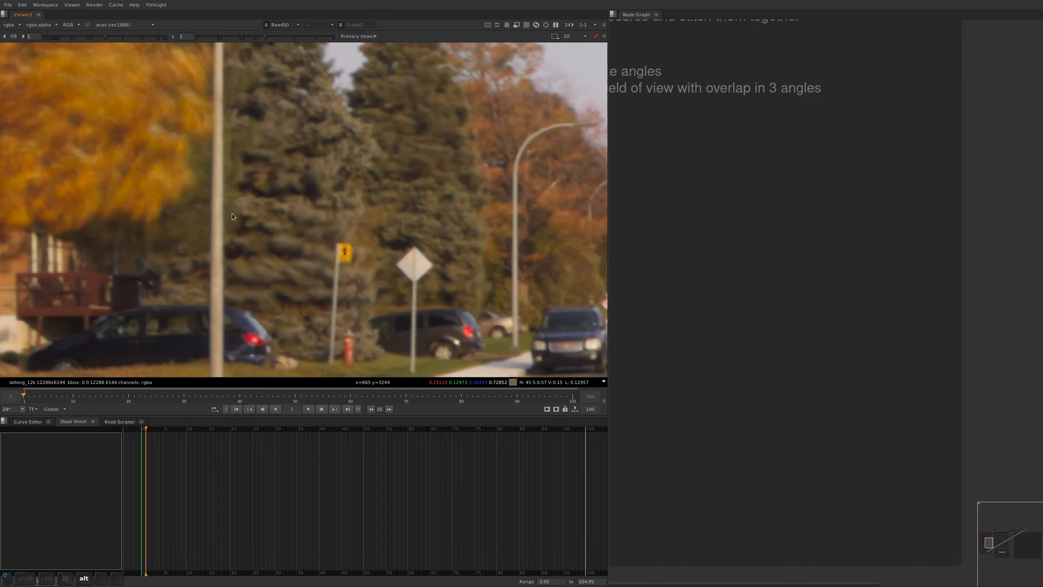
pyautogui.keyDown('alt'); pyautogui.moveTo(232, 213); pyautogui.dragTo(211, 248); pyautogui.keyUp('alt')
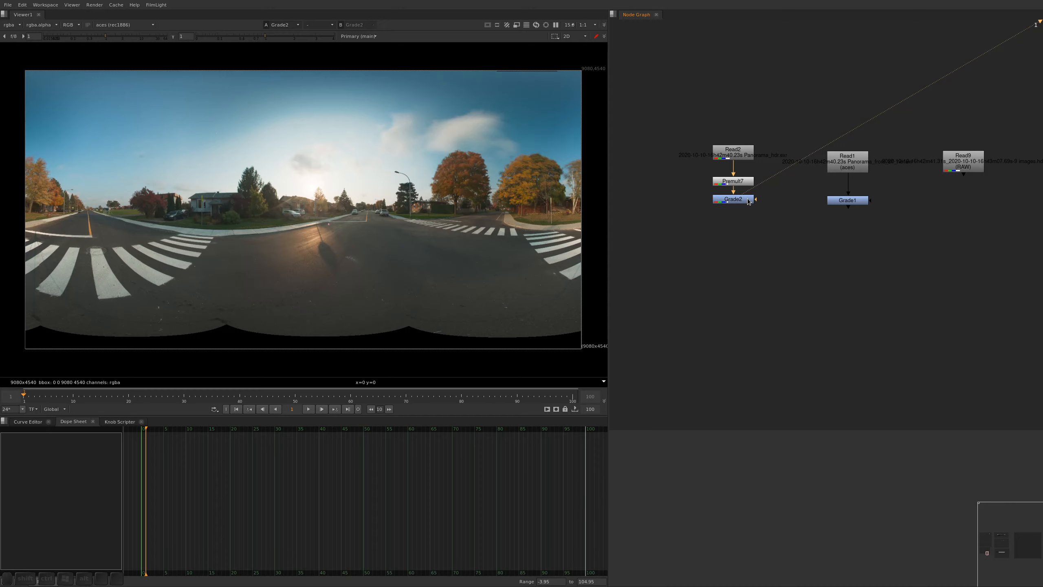
# Review the panorama nodes and the "Why use Nuke?" notes on PTGui and AutoPanoGiga in the node graph
pyautogui.keyDown('alt'); pyautogui.moveTo(748, 189); pyautogui.dragTo(746, 224, button='middle'); pyautogui.keyUp('alt')
pyautogui.keyDown('alt'); pyautogui.moveTo(712, 169); pyautogui.dragTo(824, 238); pyautogui.keyUp('alt')
pyautogui.keyDown('alt'); pyautogui.moveTo(769, 156); pyautogui.dragTo(767, 186, button='middle'); pyautogui.keyUp('alt')
pyautogui.keyDown('alt'); pyautogui.moveTo(767, 186); pyautogui.dragTo(874, 237); pyautogui.keyUp('alt')
pyautogui.keyDown('alt'); pyautogui.moveTo(818, 211); pyautogui.dragTo(815, 232); pyautogui.keyUp('alt')
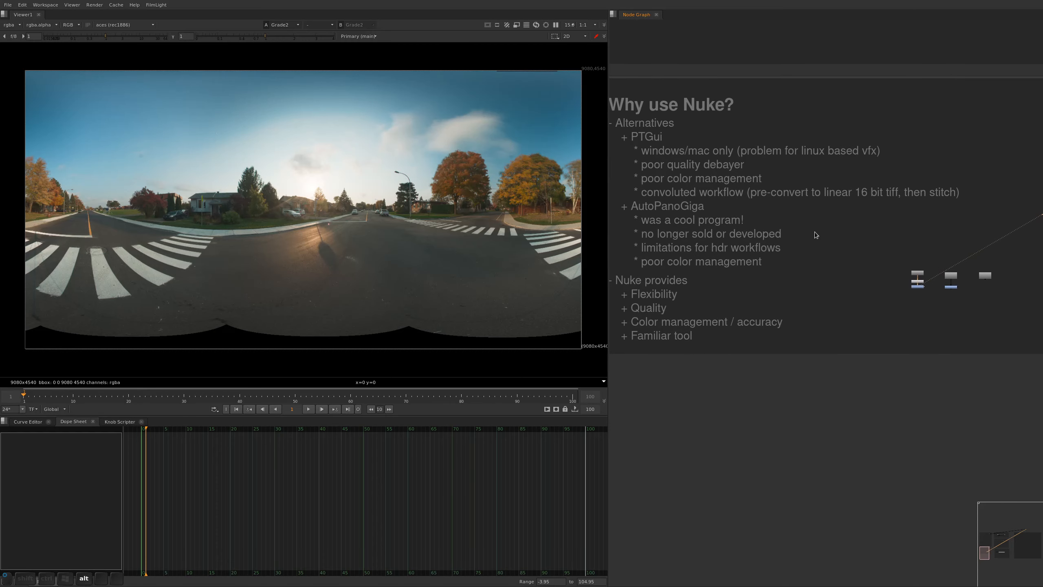
pyautogui.keyDown('alt'); pyautogui.moveTo(700, 182); pyautogui.dragTo(735, 233, button='middle'); pyautogui.keyUp('alt')
pyautogui.keyDown('alt'); pyautogui.moveTo(736, 232); pyautogui.dragTo(736, 233); pyautogui.keyUp('alt')
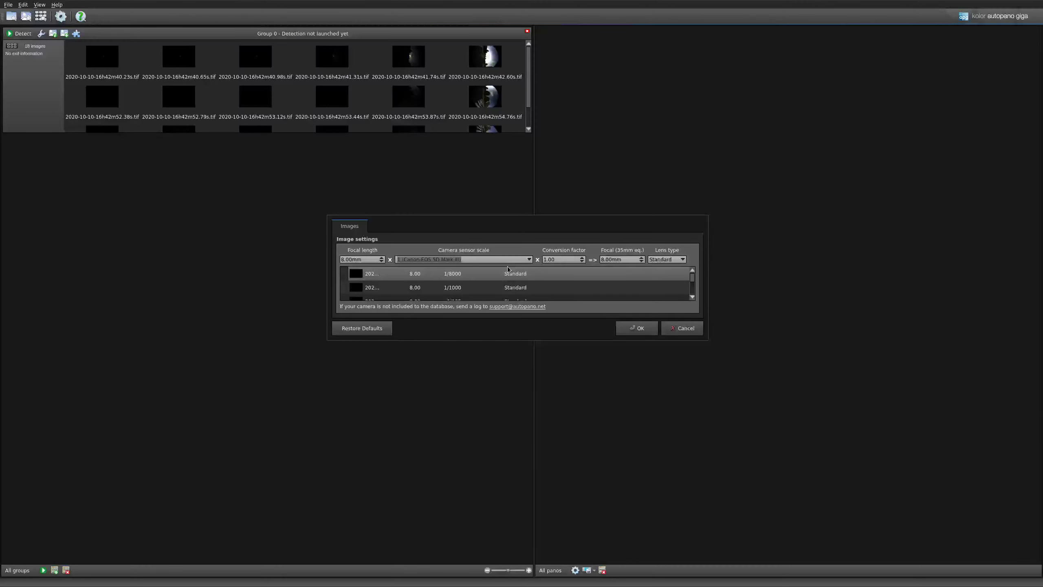
# Switch to Autopano Giga, set the lens type to Fisheye and apply a circular crop matching the image circle to all images
pyautogui.click(667, 259)
pyautogui.click(664, 268)
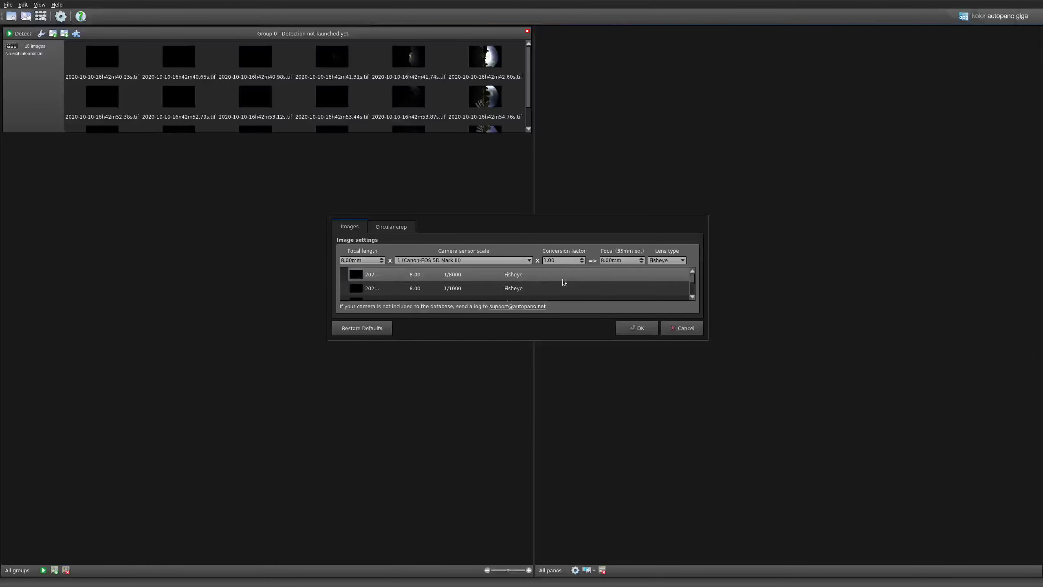
pyautogui.click(397, 227)
pyautogui.click(432, 309)
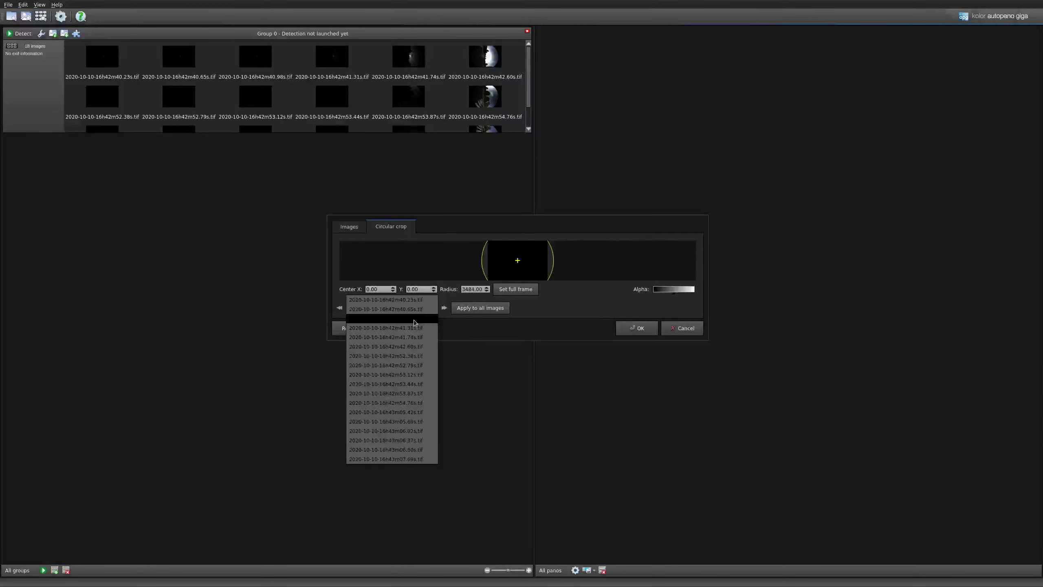
pyautogui.click(407, 346)
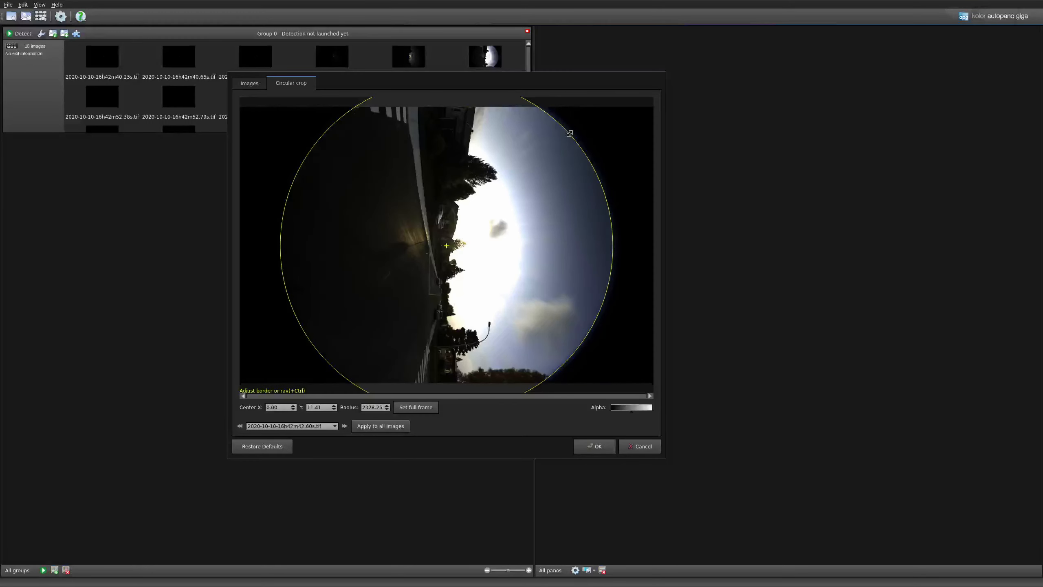
pyautogui.click(380, 426)
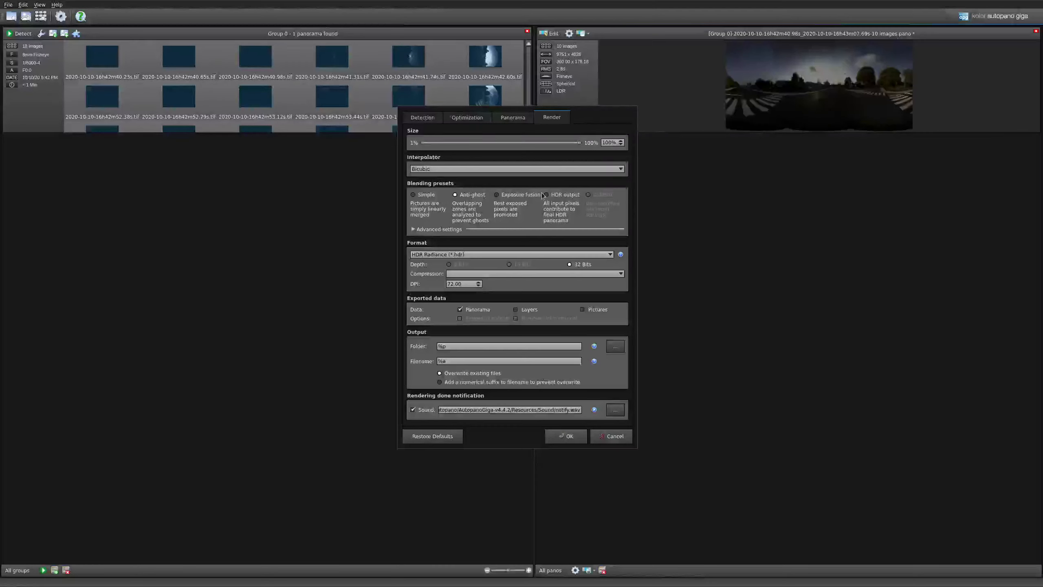
# Set the render blending preset to HDR output and open the detected panorama in the editor with a blended preview
pyautogui.click(546, 195)
pyautogui.click(567, 436)
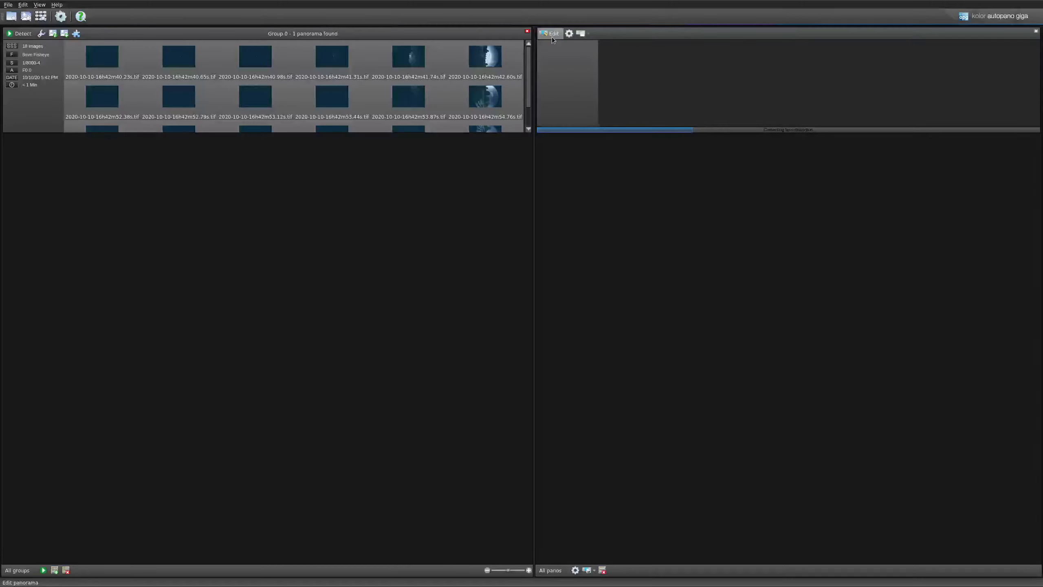
pyautogui.click(552, 36)
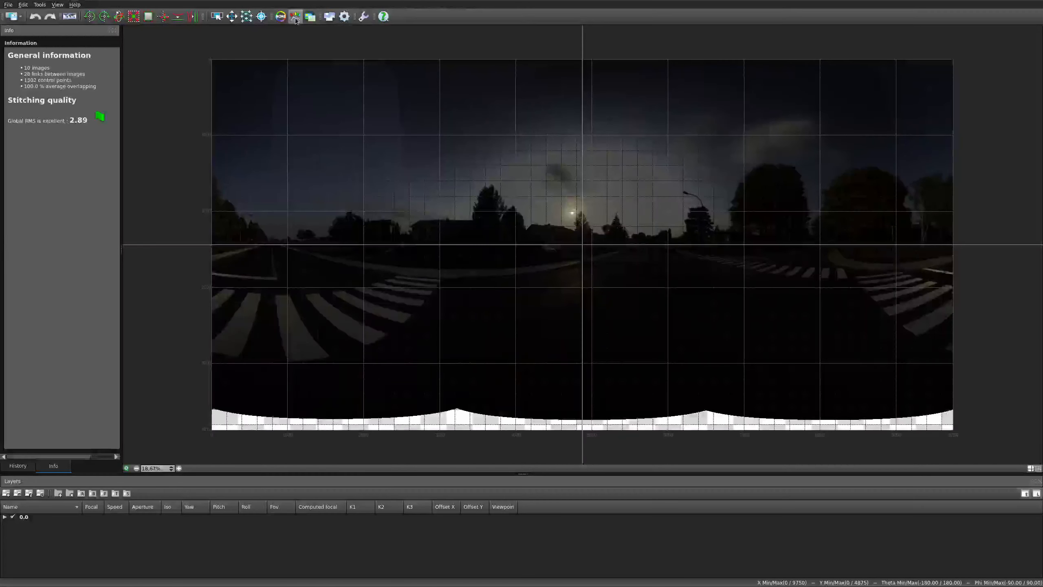
pyautogui.click(329, 16)
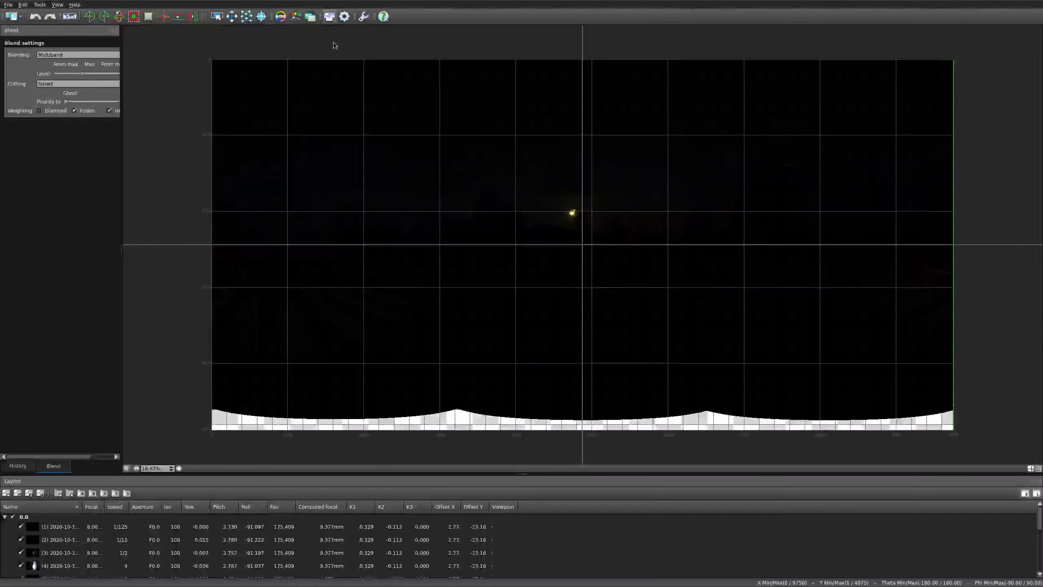
# Render the panorama 12288 pixels wide with HDR output as a 32-bit HDR Radiance file
pyautogui.click(345, 16)
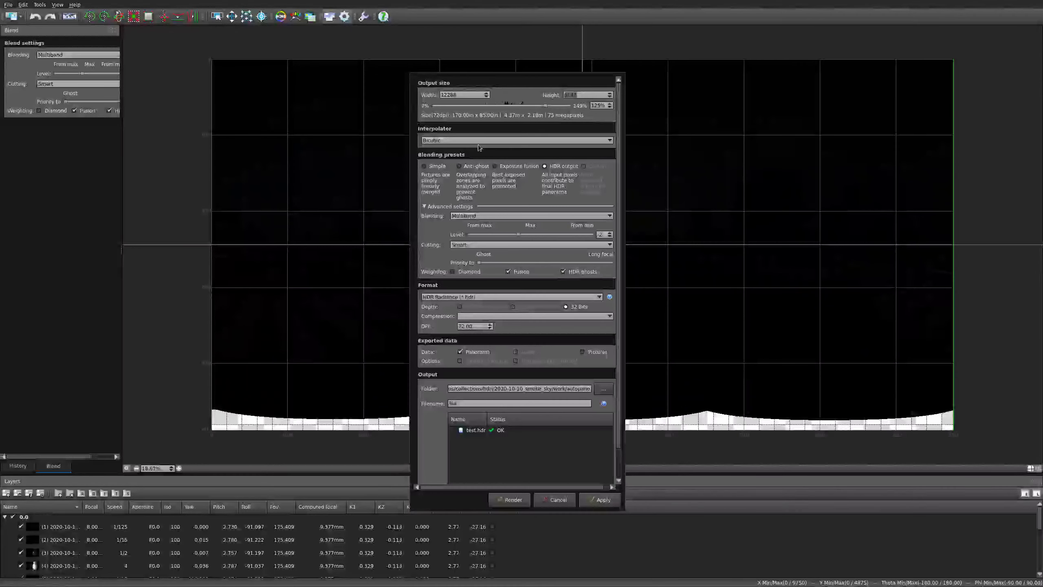
pyautogui.scroll(-3, 613, 406)
pyautogui.click(509, 499)
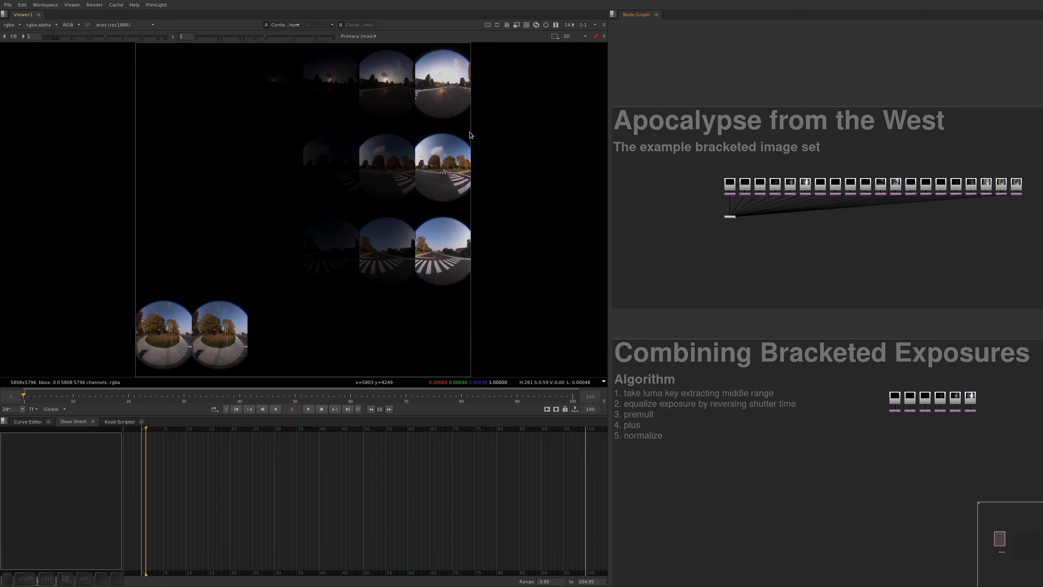
# Switch to Nuke and examine the sun-facing bracketed fisheye exposures in the contact sheet
pyautogui.scroll(5, 457, 89)
pyautogui.keyDown('alt'); pyautogui.moveTo(463, 93); pyautogui.dragTo(469, 164); pyautogui.keyUp('alt')
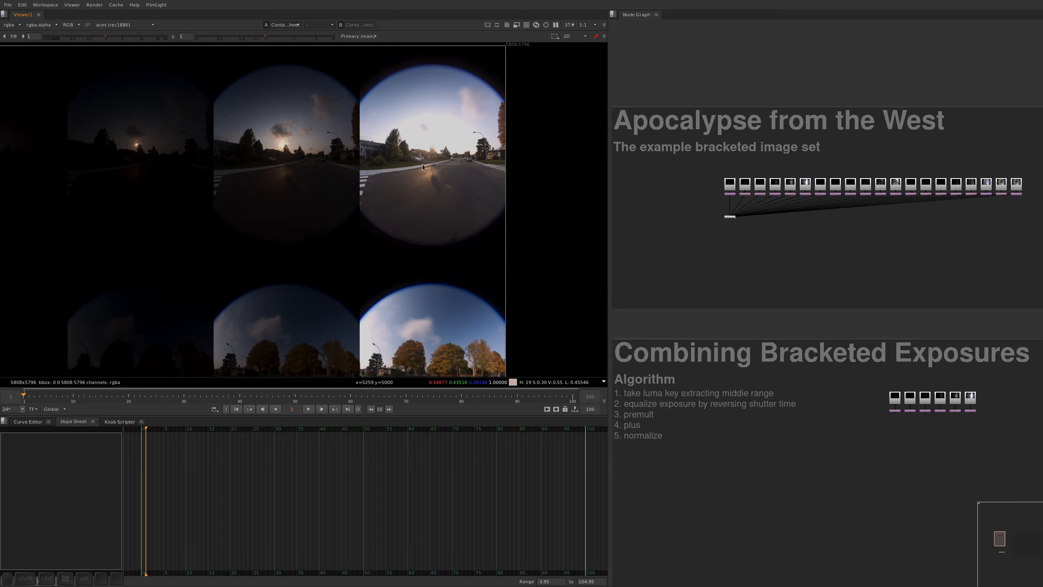
pyautogui.keyDown('alt'); pyautogui.moveTo(424, 164); pyautogui.dragTo(447, 177, button='middle'); pyautogui.keyUp('alt')
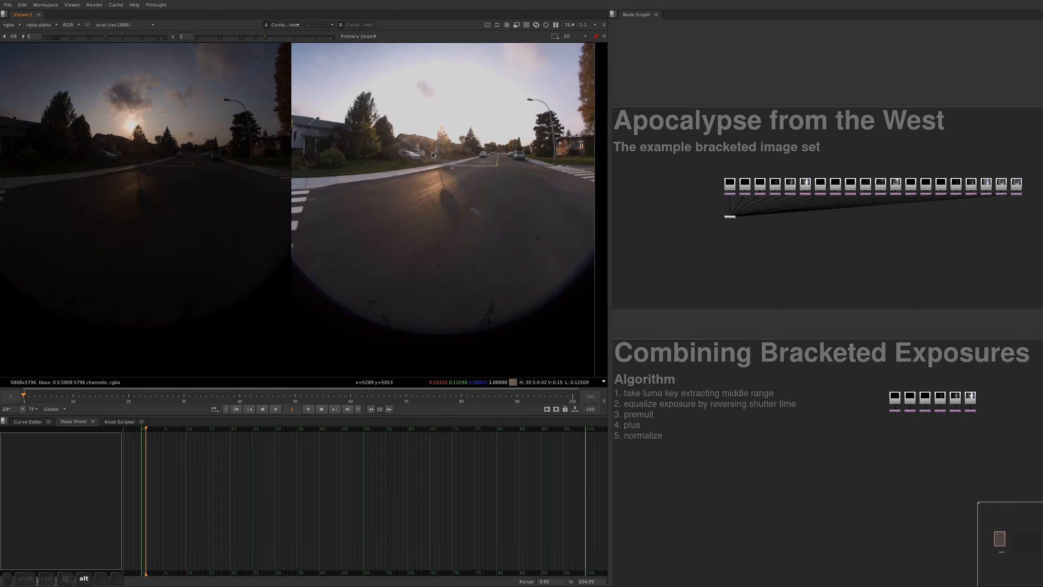
pyautogui.keyDown('alt'); pyautogui.moveTo(428, 150); pyautogui.dragTo(449, 160, button='middle'); pyautogui.keyUp('alt')
pyautogui.press('f')
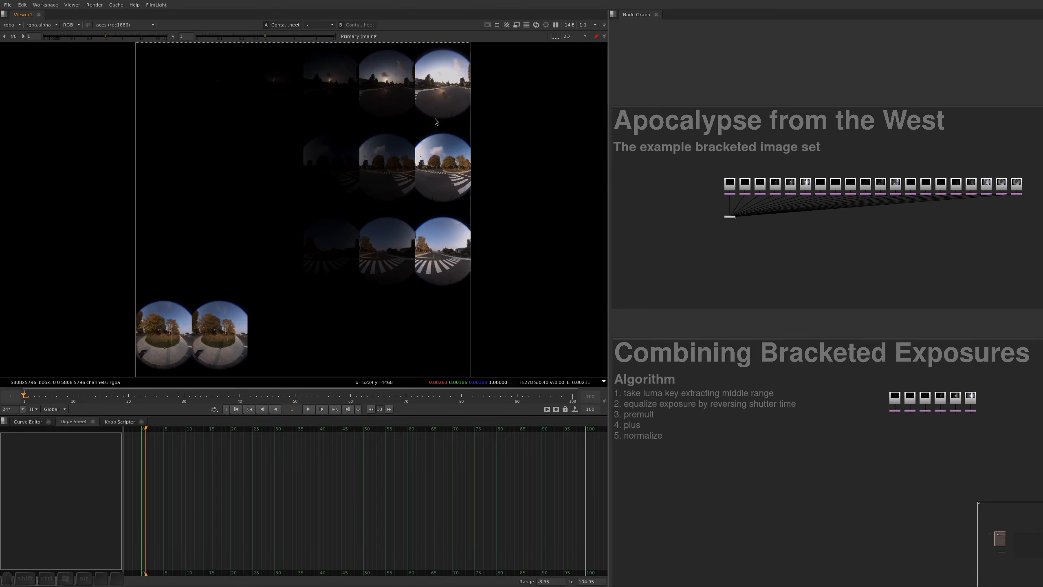
# Raise the viewer gain to 10.5 to examine the dark brackets and the two extra fisheye frames, then reset it to 1
pyautogui.moveTo(333, 114); pyautogui.dragTo(334, 157, button='middle')
pyautogui.moveTo(105, 37); pyautogui.dragTo(140, 37)
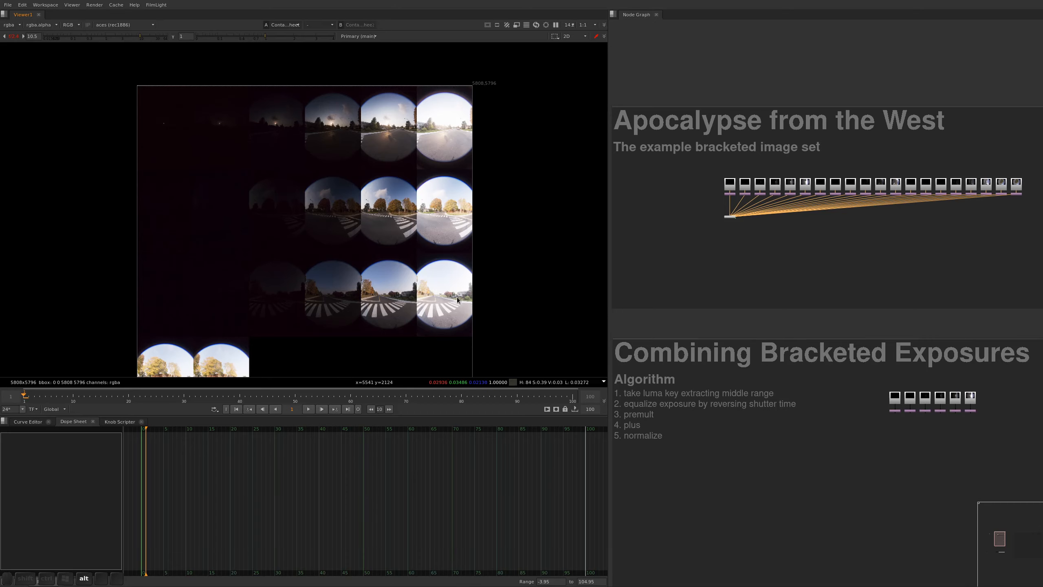
pyautogui.keyDown('alt'); pyautogui.moveTo(402, 328); pyautogui.dragTo(510, 169); pyautogui.keyUp('alt')
pyautogui.keyDown('alt'); pyautogui.scroll(7, 308, 228); pyautogui.keyUp('alt')
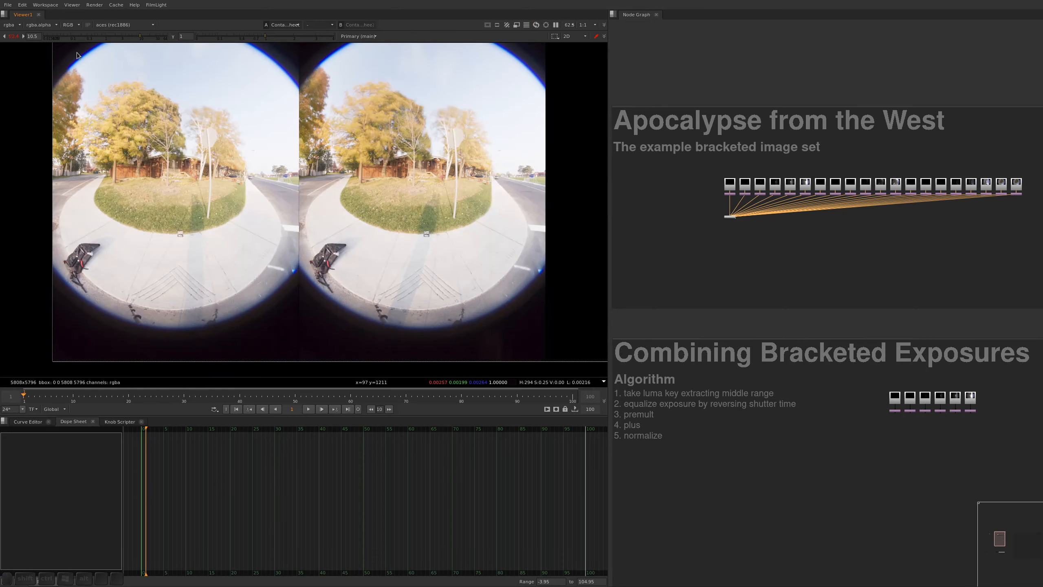
pyautogui.keyDown('ctrl'); pyautogui.click(140, 37); pyautogui.keyUp('ctrl')
# Examine the colour chart on the pavement in the two extra fisheye frames
pyautogui.keyDown('alt'); pyautogui.scroll(1, 430, 236); pyautogui.keyUp('alt')
pyautogui.keyDown('alt'); pyautogui.scroll(13, 431, 236); pyautogui.keyUp('alt')
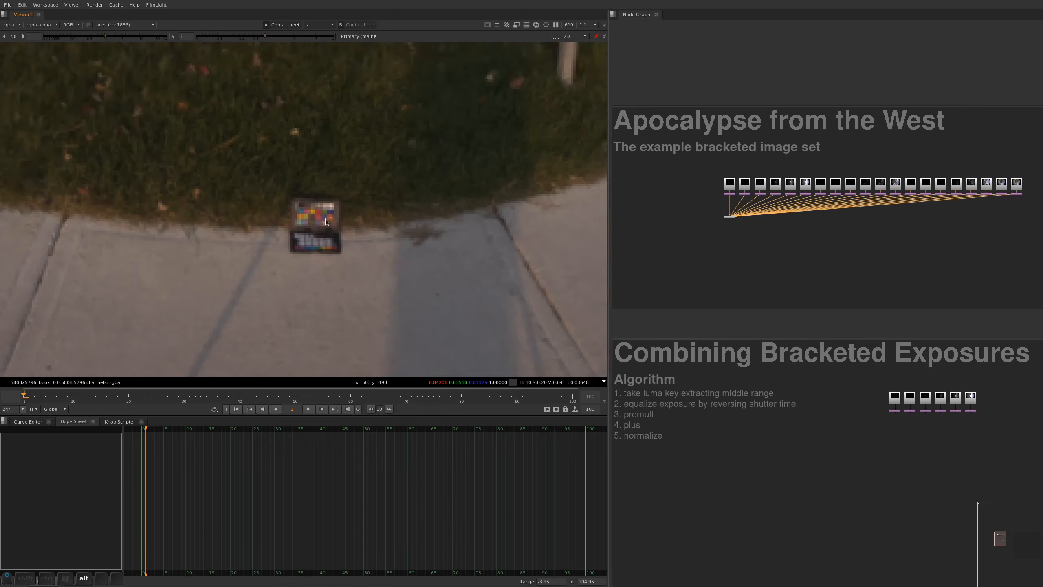
pyautogui.keyDown('alt'); pyautogui.scroll(-9, 397, 232); pyautogui.keyUp('alt')
pyautogui.keyDown('alt'); pyautogui.moveTo(398, 232); pyautogui.dragTo(184, 251); pyautogui.keyUp('alt')
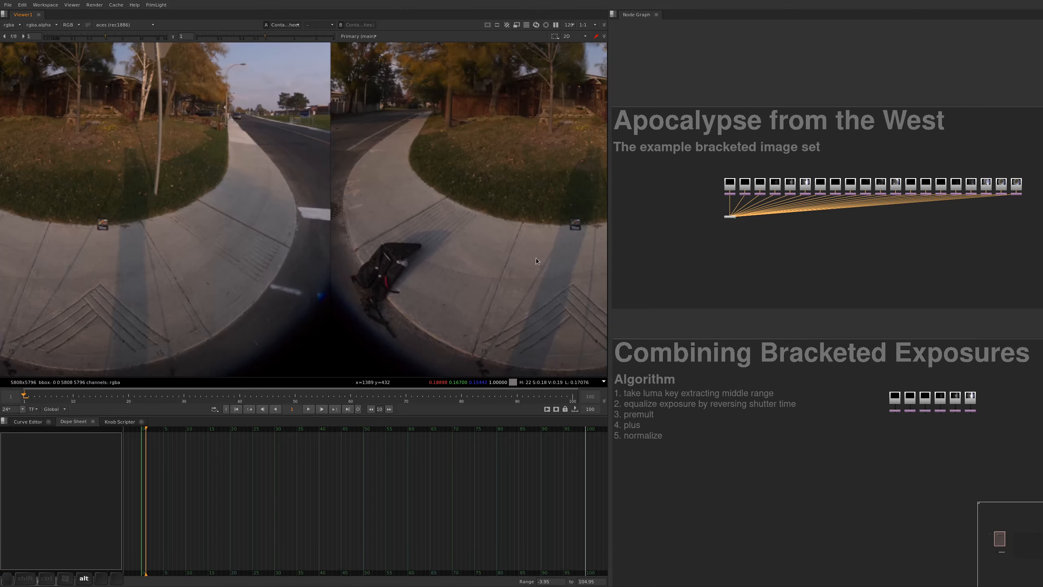
pyautogui.keyDown('alt'); pyautogui.moveTo(589, 235); pyautogui.dragTo(437, 220); pyautogui.keyUp('alt')
pyautogui.keyDown('alt'); pyautogui.scroll(11, 437, 220); pyautogui.keyUp('alt')
# Leave the contact sheet and view the brightest exposure in the Combining Bracketed Exposures section
pyautogui.press('f')
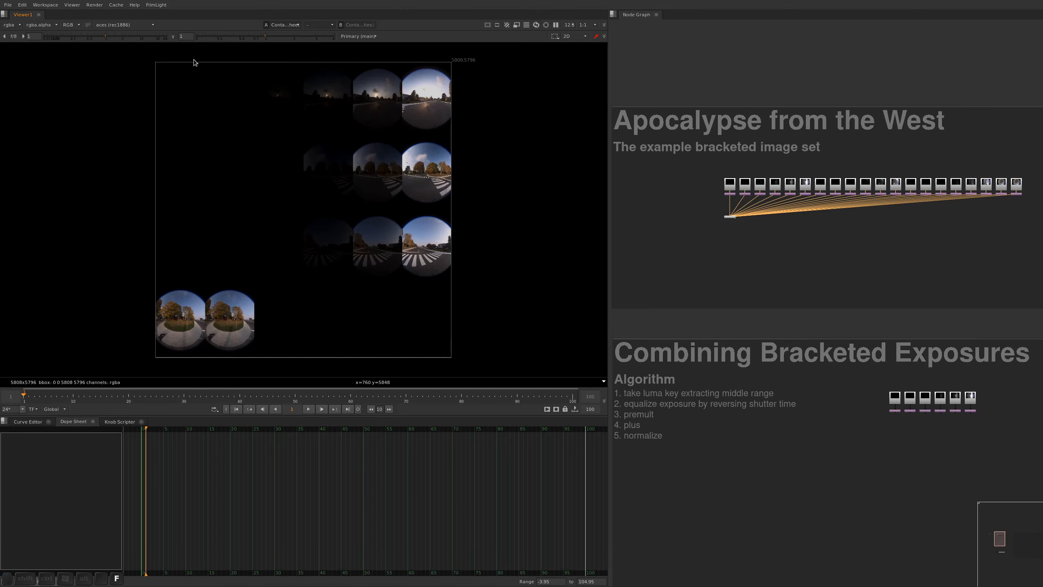
pyautogui.keyDown('alt'); pyautogui.scroll(-5, 758, 226); pyautogui.keyUp('alt')
pyautogui.keyDown('alt'); pyautogui.moveTo(763, 272); pyautogui.dragTo(729, 230); pyautogui.keyUp('alt')
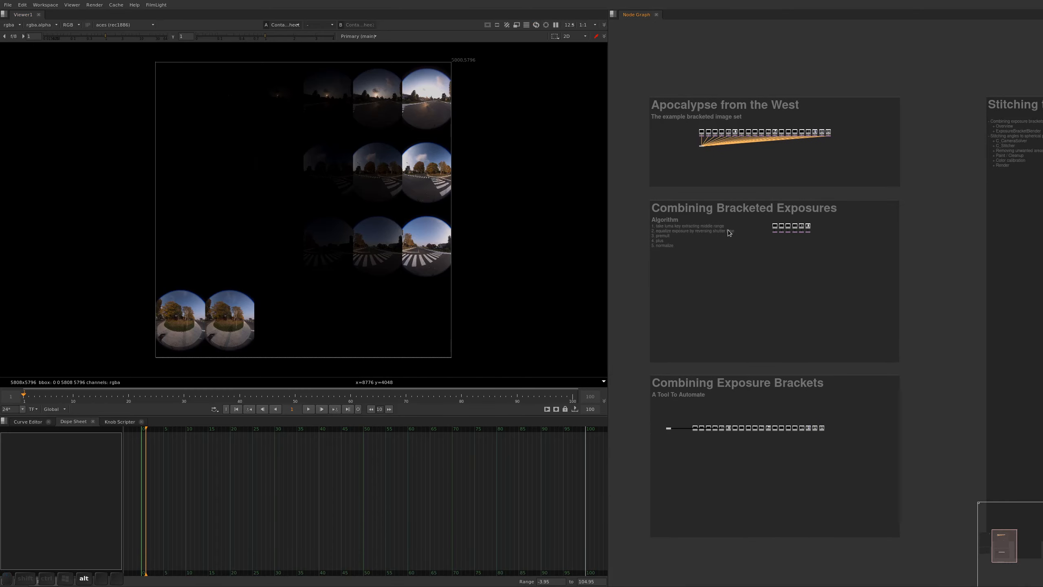
pyautogui.keyDown('alt'); pyautogui.scroll(5, 730, 230); pyautogui.keyUp('alt')
pyautogui.click(918, 231)
pyautogui.press('1')
pyautogui.keyDown('alt'); pyautogui.moveTo(904, 257); pyautogui.dragTo(906, 218); pyautogui.keyUp('alt')
pyautogui.keyDown('alt'); pyautogui.scroll(-1, 962, 185); pyautogui.keyUp('alt')
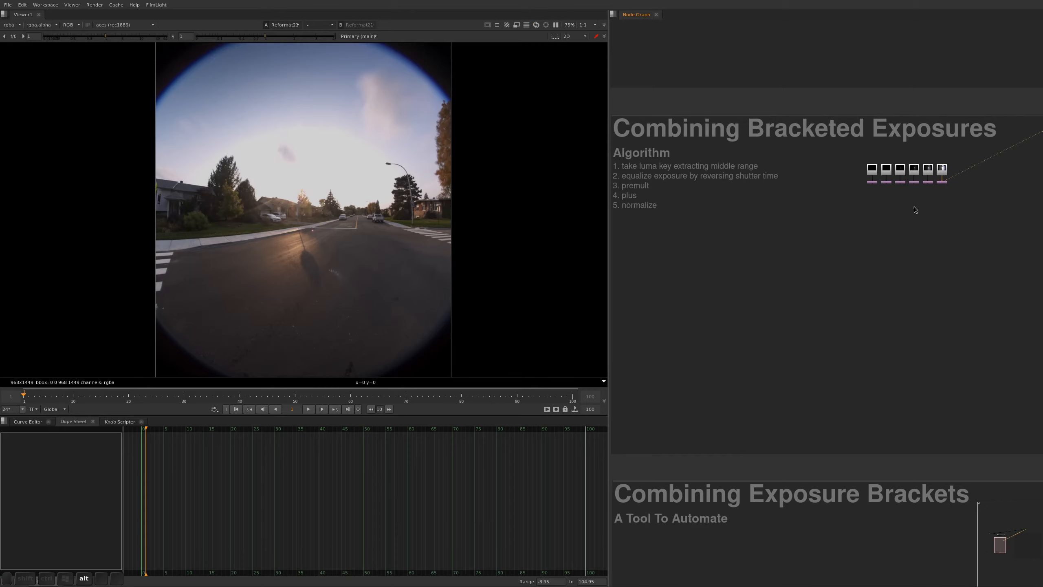
# View the darker reformatted brackets one after another, down to the darkest exposure
pyautogui.keyDown('alt'); pyautogui.scroll(3, 912, 204); pyautogui.keyUp('alt')
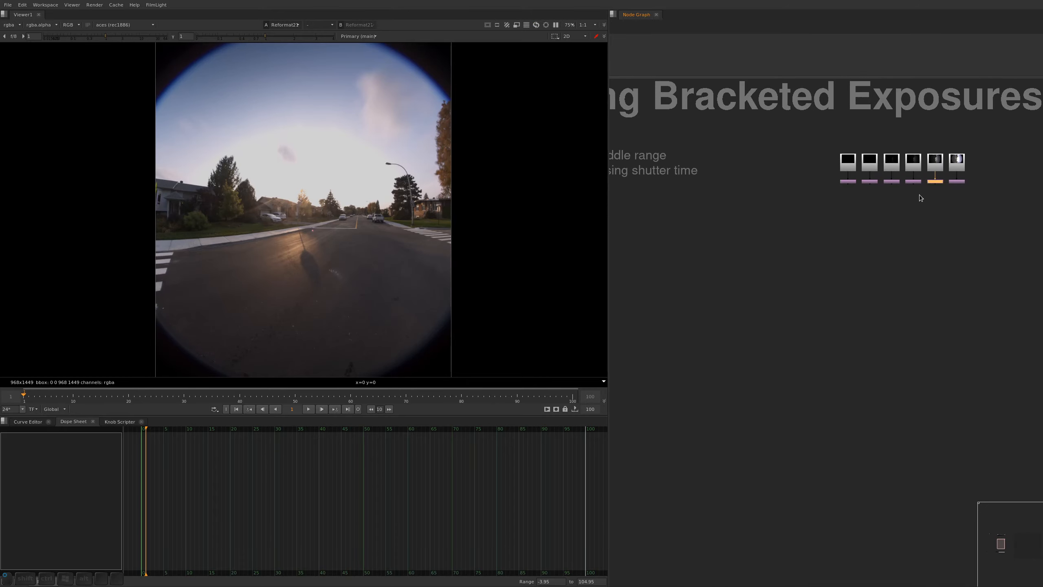
pyautogui.press('1')
pyautogui.click(911, 182)
pyautogui.press('1')
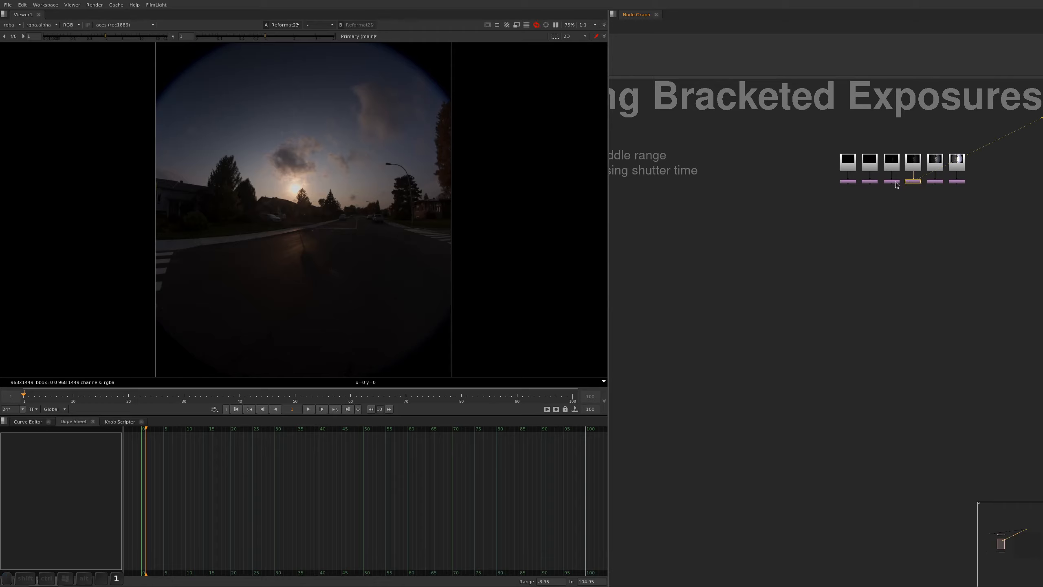
pyautogui.click(895, 182)
pyautogui.press('1')
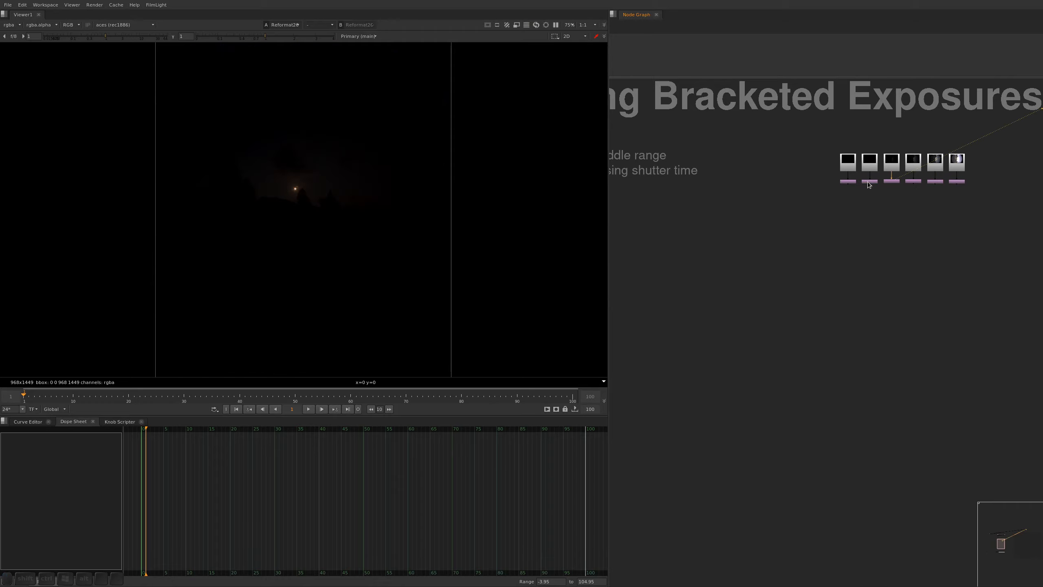
pyautogui.click(845, 183)
pyautogui.press('1')
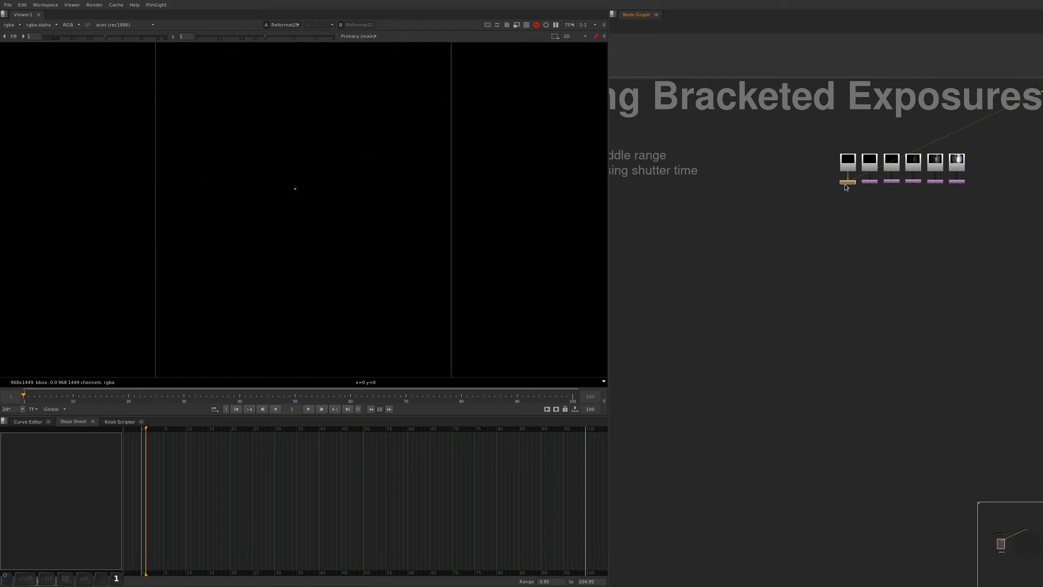
# Read the five algorithm steps noted for combining bracketed exposures, from luma key to normalize
pyautogui.keyDown('alt'); pyautogui.moveTo(851, 196); pyautogui.dragTo(884, 183); pyautogui.keyUp('alt')
pyautogui.scroll(-4, 885, 183)
pyautogui.scroll(4, 694, 178)
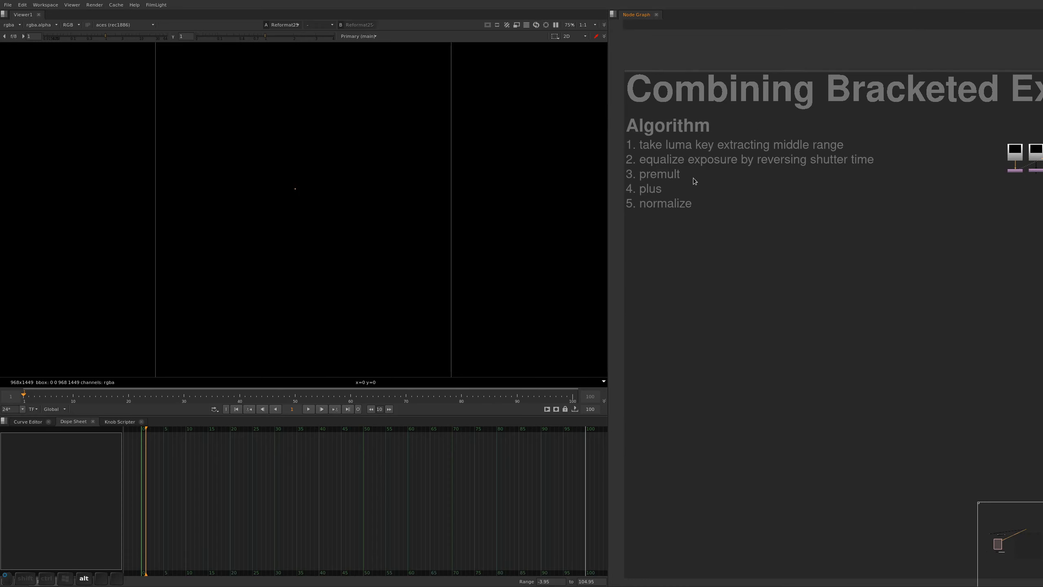
pyautogui.keyDown('alt'); pyautogui.moveTo(694, 181); pyautogui.dragTo(682, 174); pyautogui.keyUp('alt')
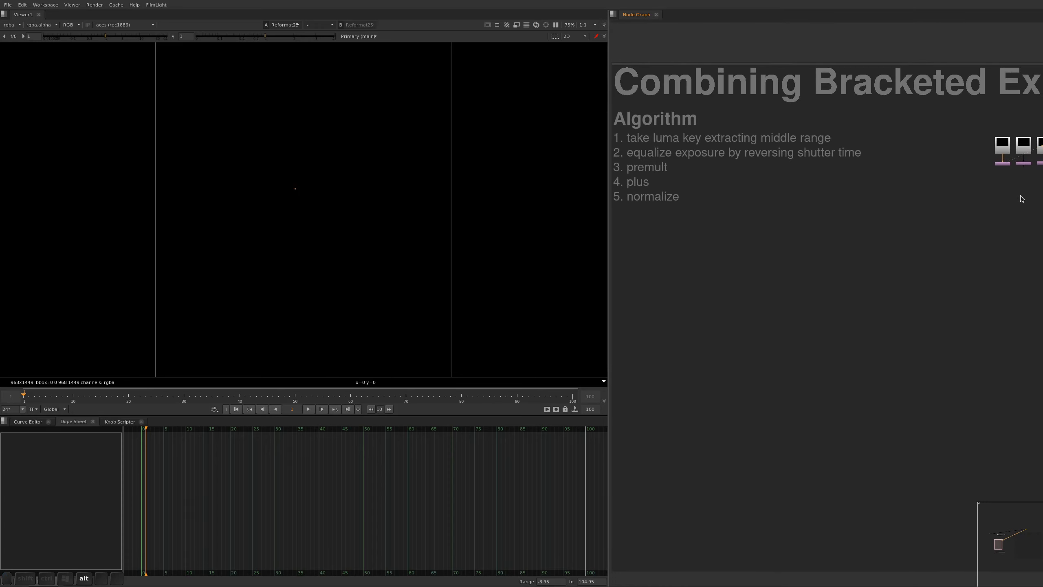
# Return to the six brackets and display the brightest one's Reformat output again
pyautogui.keyDown('alt'); pyautogui.moveTo(1022, 199); pyautogui.dragTo(876, 210); pyautogui.keyUp('alt')
pyautogui.scroll(3, 875, 193)
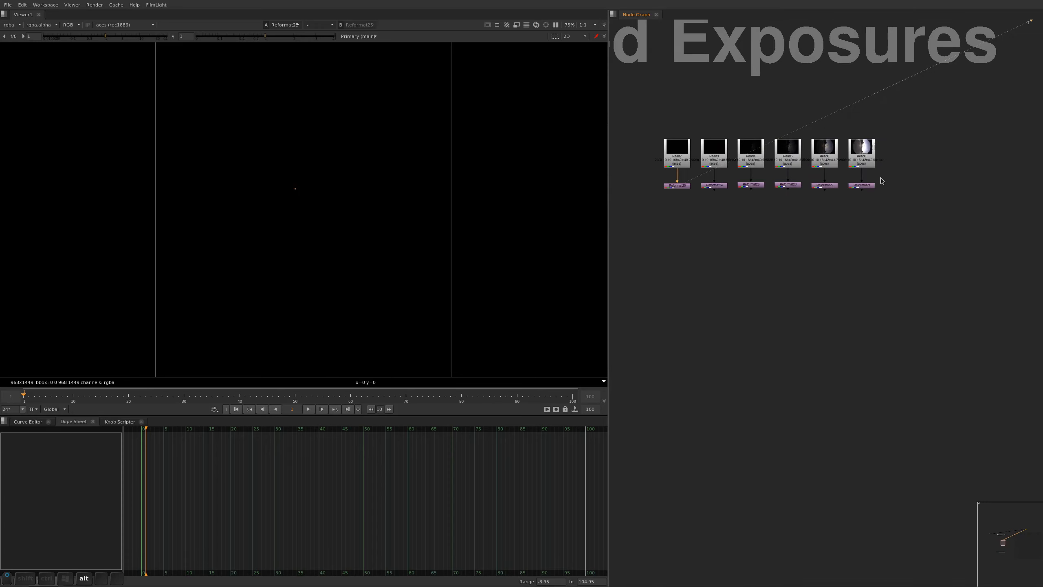
pyautogui.click(871, 185)
pyautogui.press('1')
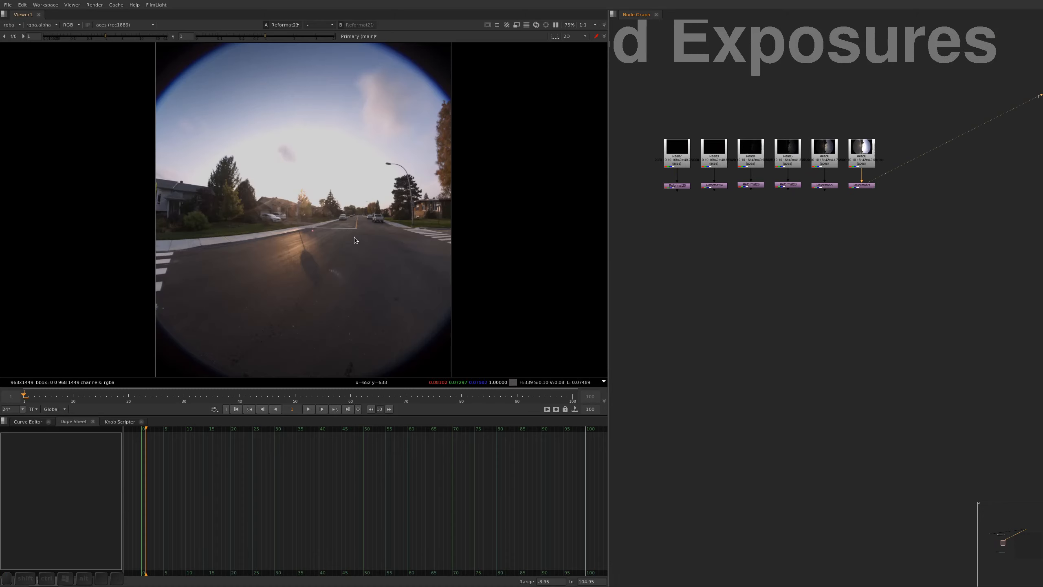
pyautogui.click(866, 215)
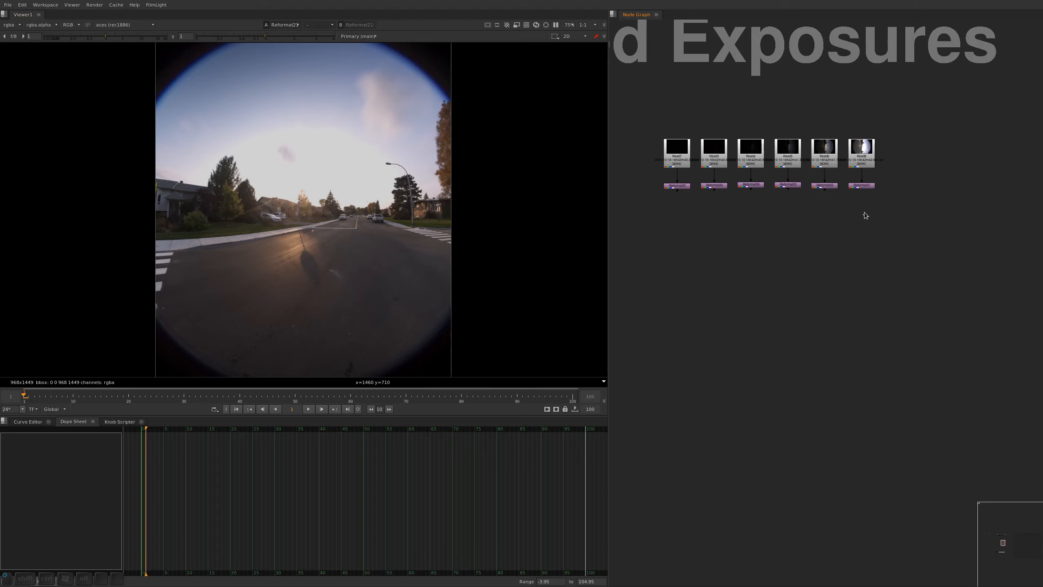
# Add a Keyer node after the brightest bracket's Reformat and display its alpha channel
pyautogui.click(872, 187)
pyautogui.press('Tab')
pyautogui.write('keyer')
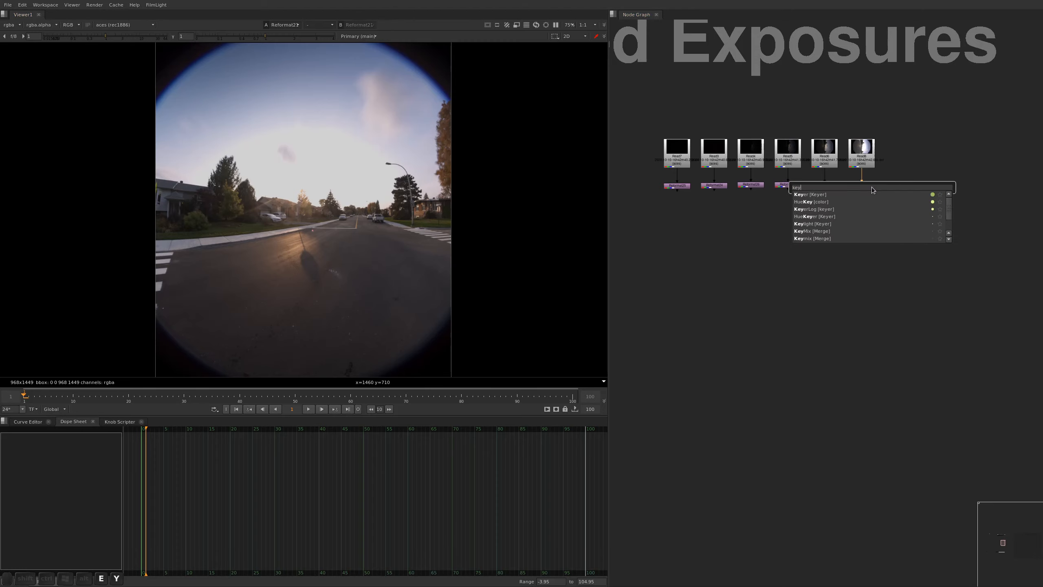
pyautogui.press('Return')
pyautogui.moveTo(862, 196); pyautogui.dragTo(862, 204)
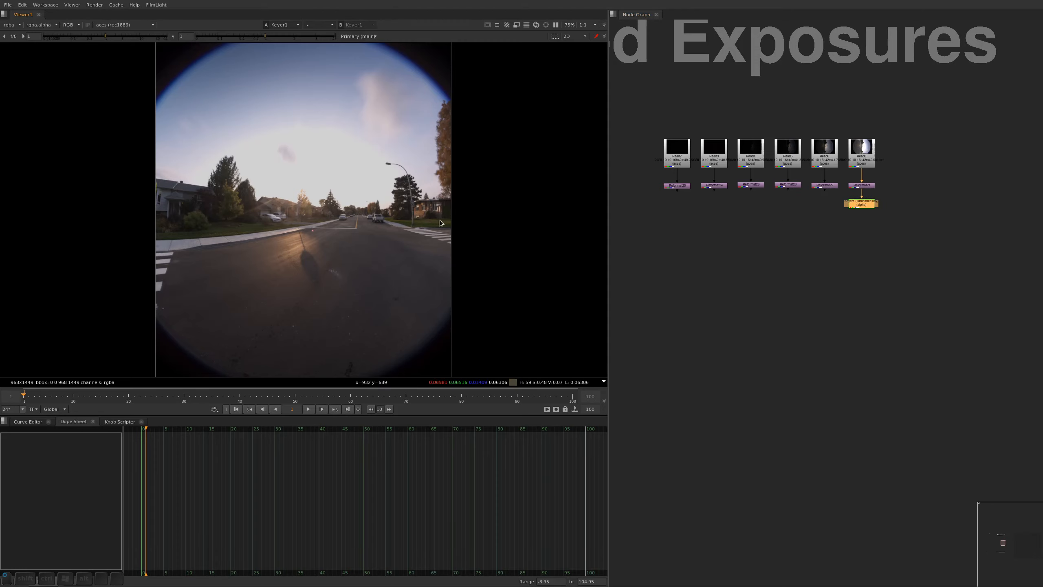
pyautogui.press('a')
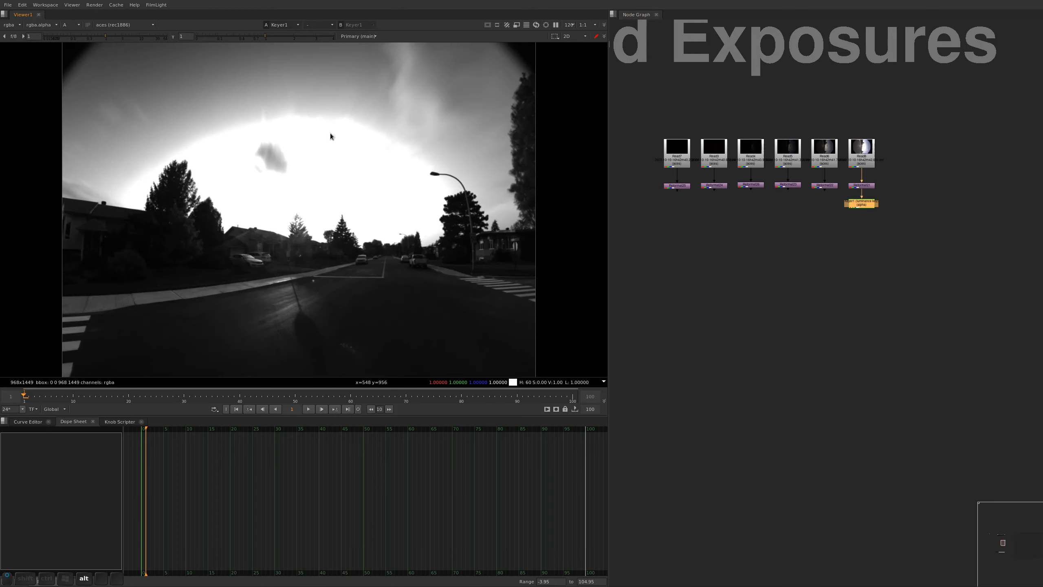
pyautogui.scroll(2, 321, 139)
# View the brightest Reformat in colour and lower the viewer gain to 0.34 to examine the clipped sky
pyautogui.moveTo(925, 149); pyautogui.dragTo(829, 208)
pyautogui.press('1')
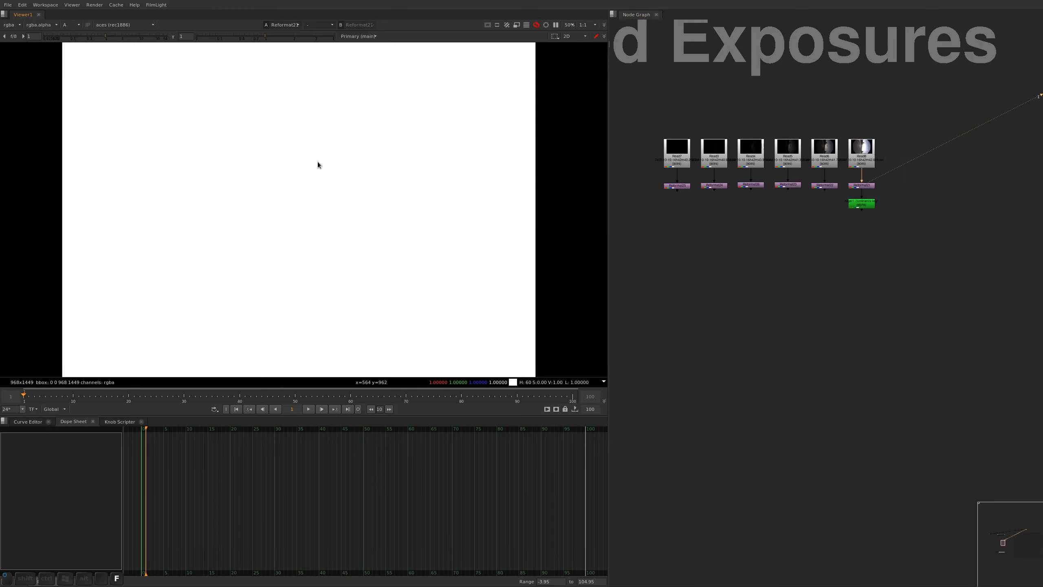
pyautogui.press('a')
pyautogui.press('f')
pyautogui.keyDown('alt'); pyautogui.moveTo(292, 185); pyautogui.dragTo(315, 176, button='middle'); pyautogui.keyUp('alt')
pyautogui.keyDown('alt'); pyautogui.moveTo(315, 178); pyautogui.dragTo(289, 216); pyautogui.keyUp('alt')
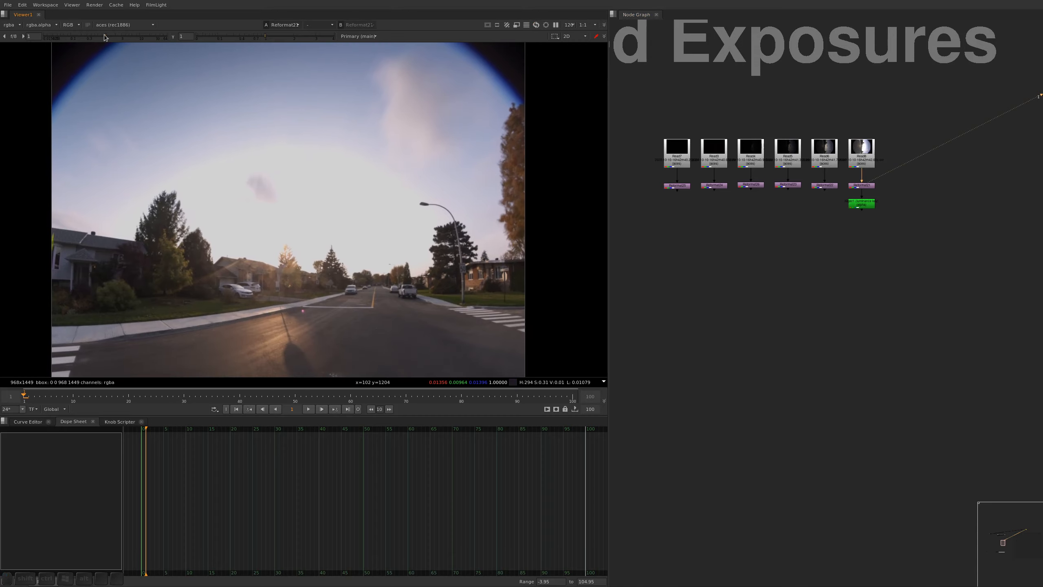
pyautogui.moveTo(105, 36); pyautogui.dragTo(89, 37)
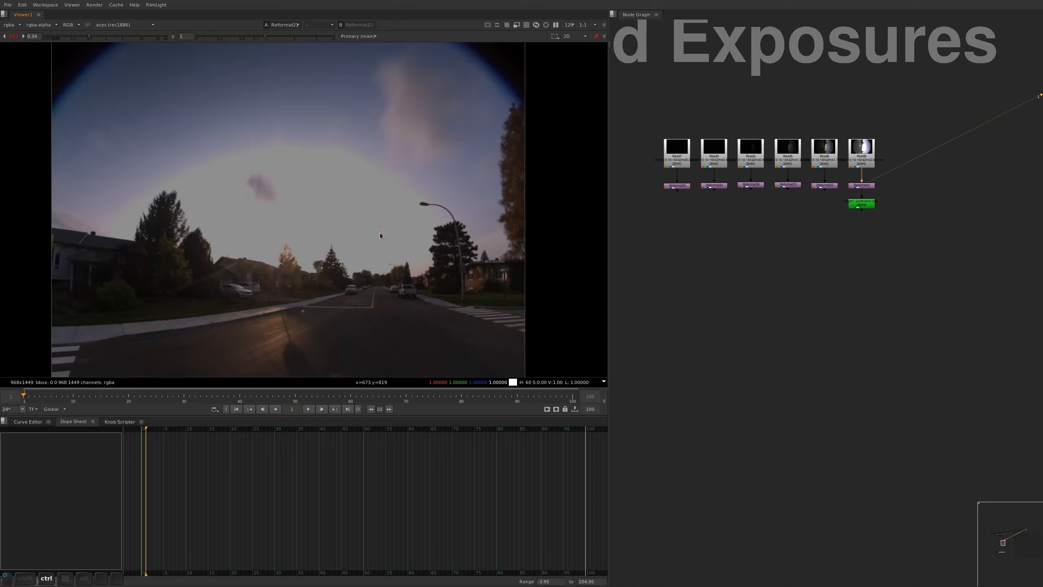
# Raise the viewer gain to 14 to examine the shadow areas around the houses, then reset it to 1
pyautogui.moveTo(98, 38); pyautogui.dragTo(141, 35)
pyautogui.keyDown('alt'); pyautogui.moveTo(273, 103); pyautogui.dragTo(520, 214, button='middle'); pyautogui.keyUp('alt')
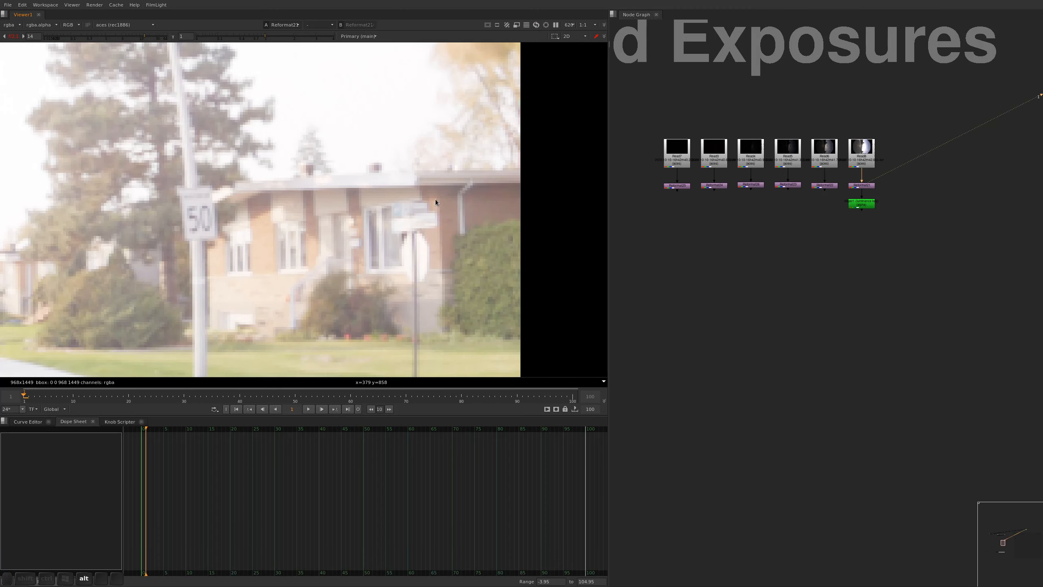
pyautogui.keyDown('alt'); pyautogui.moveTo(436, 199); pyautogui.dragTo(418, 233, button='middle'); pyautogui.keyUp('alt')
pyautogui.keyDown('alt'); pyautogui.moveTo(180, 244); pyautogui.dragTo(606, 177); pyautogui.keyUp('alt')
pyautogui.keyDown('alt'); pyautogui.moveTo(269, 185); pyautogui.dragTo(575, 188); pyautogui.keyUp('alt')
pyautogui.keyDown('alt'); pyautogui.moveTo(290, 212); pyautogui.dragTo(494, 232); pyautogui.keyUp('alt')
pyautogui.keyDown('alt'); pyautogui.moveTo(223, 228); pyautogui.dragTo(403, 267); pyautogui.keyUp('alt')
pyautogui.keyDown('alt'); pyautogui.moveTo(218, 218); pyautogui.dragTo(194, 273); pyautogui.keyUp('alt')
pyautogui.press('f')
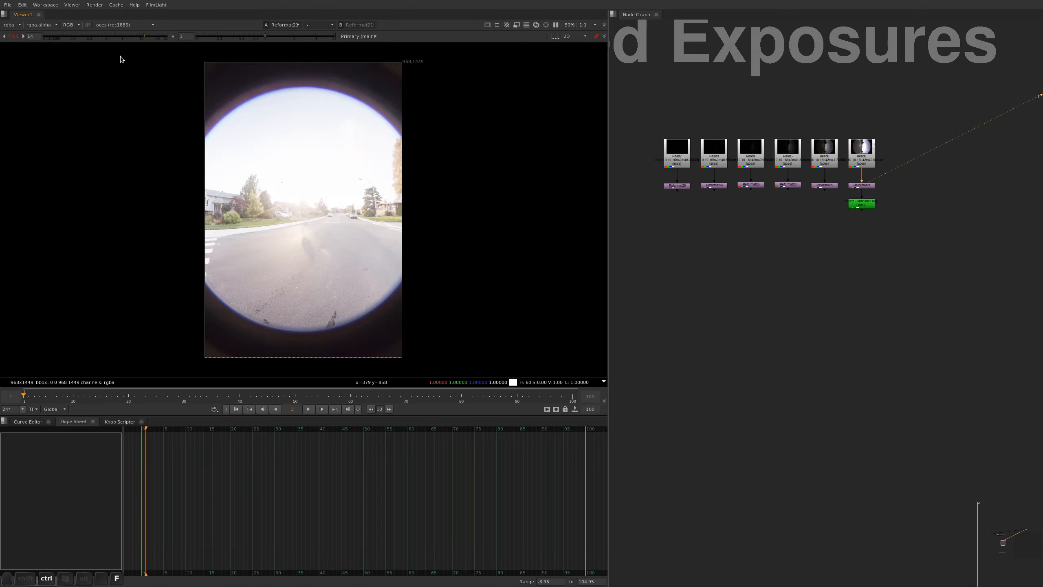
pyautogui.keyDown('ctrl'); pyautogui.click(134, 35); pyautogui.keyUp('ctrl')
# Examine the well-exposed middle range in the tree, sky and street at normal gain
pyautogui.keyDown('alt'); pyautogui.moveTo(389, 169); pyautogui.dragTo(307, 223, button='middle'); pyautogui.keyUp('alt')
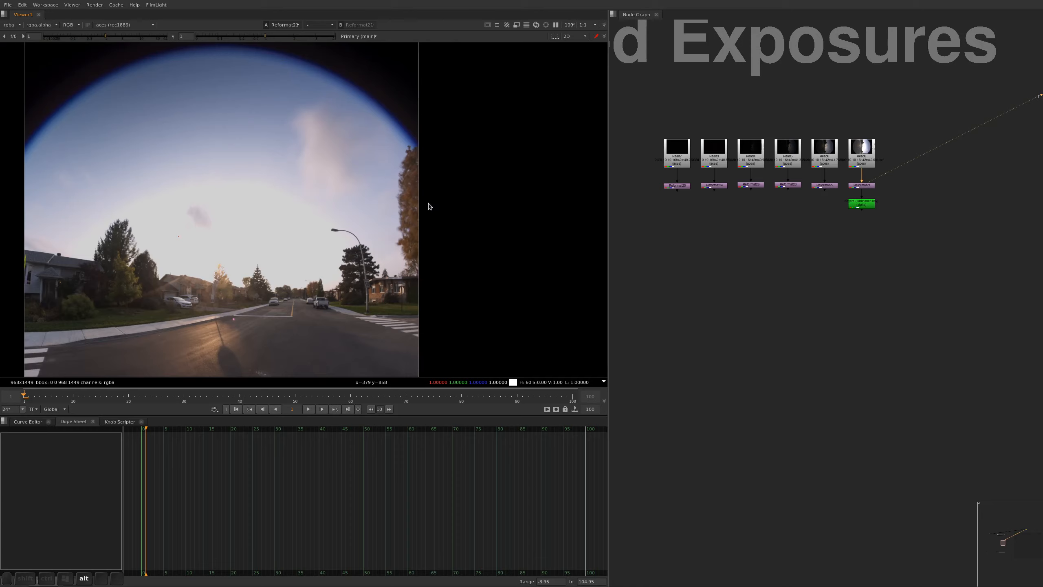
pyautogui.keyDown('alt'); pyautogui.moveTo(402, 190); pyautogui.dragTo(396, 119, button='middle'); pyautogui.keyUp('alt')
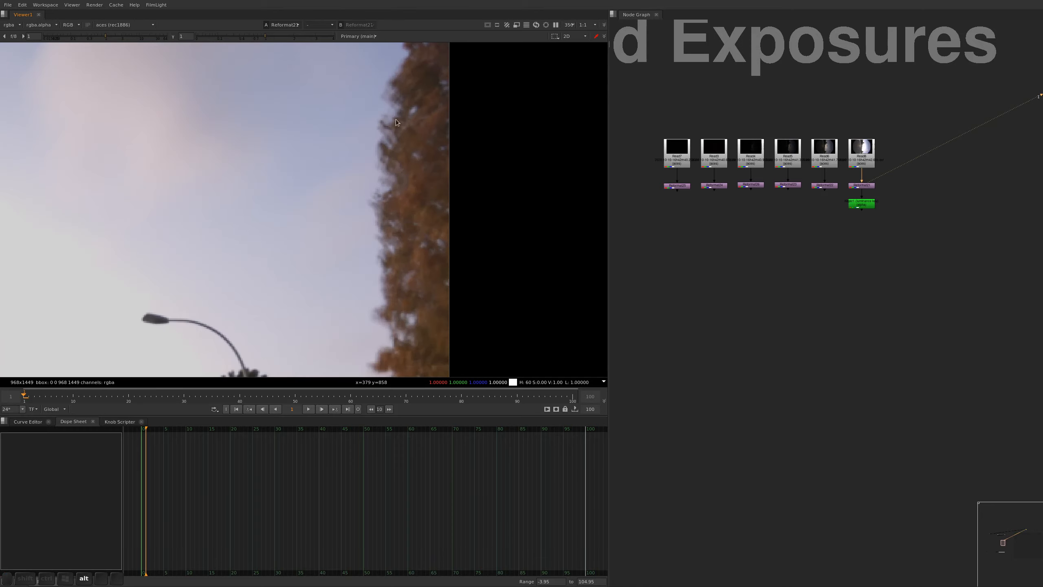
pyautogui.keyDown('alt'); pyautogui.moveTo(395, 323); pyautogui.dragTo(378, 305, button='middle'); pyautogui.keyUp('alt')
pyautogui.keyDown('alt'); pyautogui.moveTo(396, 299); pyautogui.dragTo(472, 147); pyautogui.keyUp('alt')
pyautogui.keyDown('alt'); pyautogui.moveTo(472, 147); pyautogui.dragTo(402, 176, button='middle'); pyautogui.keyUp('alt')
pyautogui.keyDown('alt'); pyautogui.moveTo(402, 176); pyautogui.dragTo(411, 275); pyautogui.keyUp('alt')
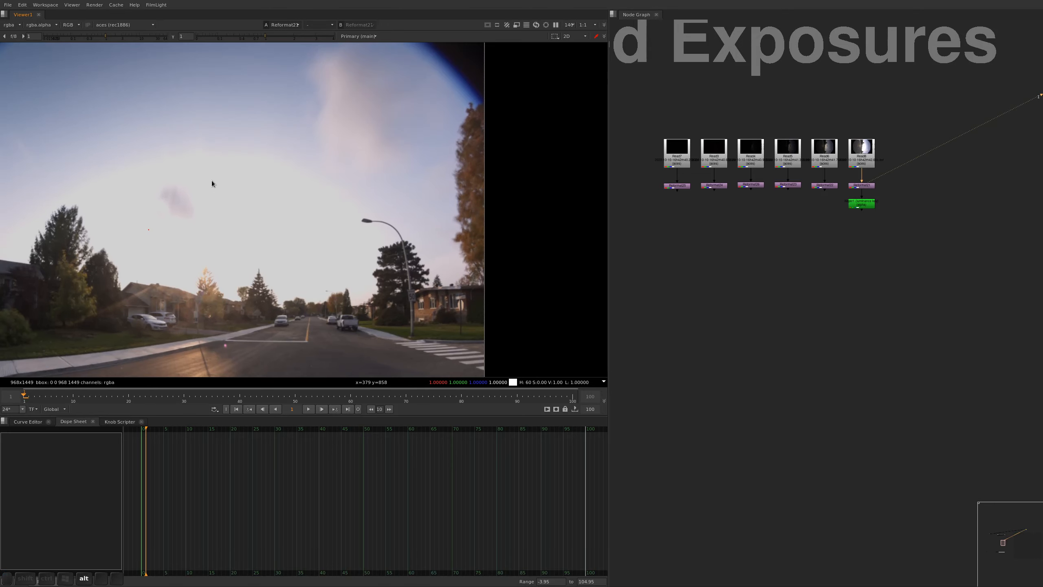
pyautogui.keyDown('alt'); pyautogui.moveTo(466, 214); pyautogui.dragTo(474, 198); pyautogui.keyUp('alt')
# Key the brightest bracket's middle luminance range by setting the Keyer's B to about 0.012 and C to about 0.72, then close its properties
pyautogui.doubleClick(853, 208)
pyautogui.press('1')
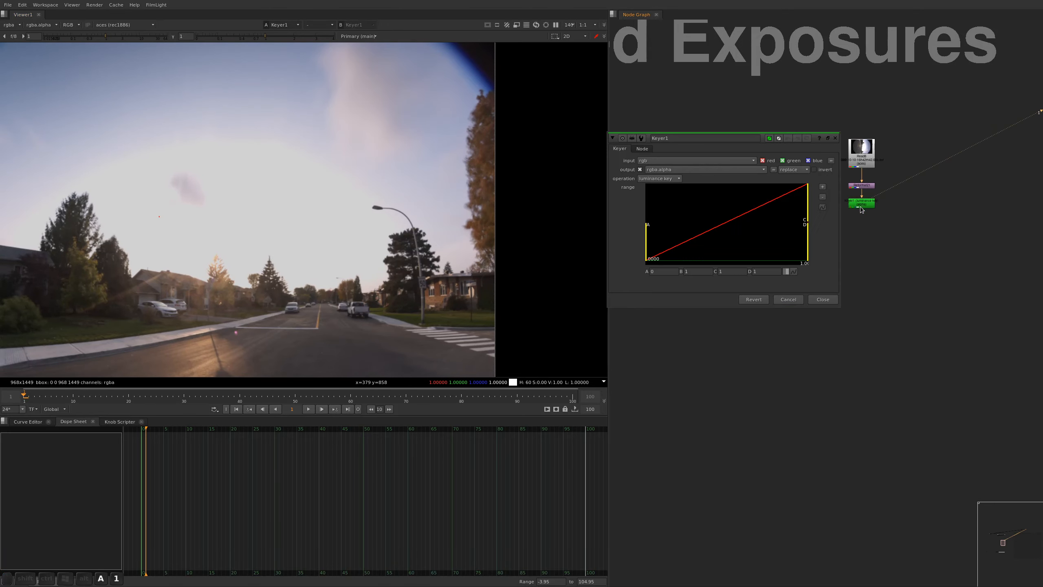
pyautogui.press('a')
pyautogui.press('f')
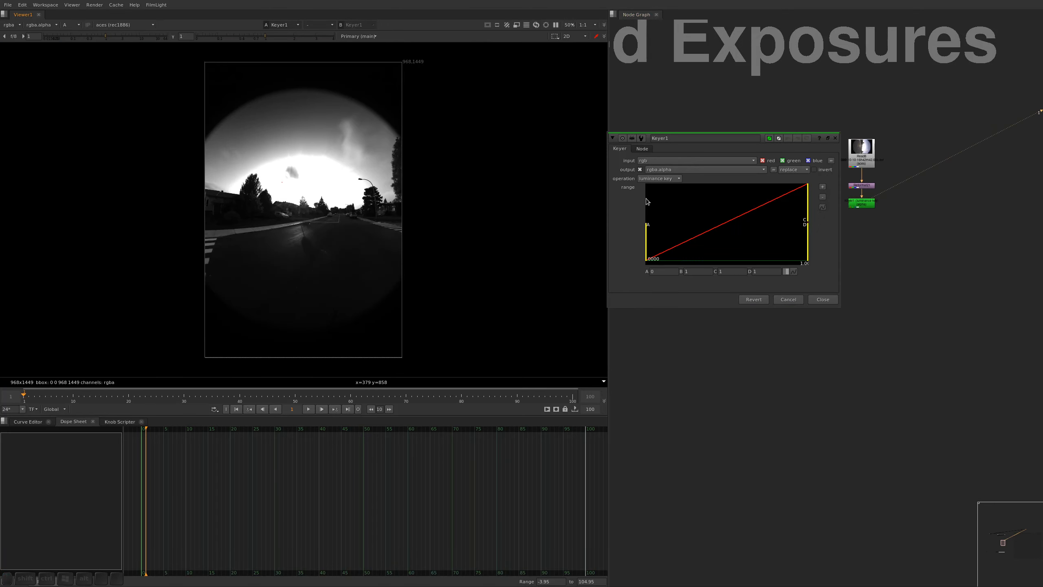
pyautogui.keyDown('alt'); pyautogui.moveTo(310, 167); pyautogui.dragTo(332, 154, button='middle'); pyautogui.keyUp('alt')
pyautogui.keyDown('alt'); pyautogui.moveTo(333, 154); pyautogui.dragTo(349, 160); pyautogui.keyUp('alt')
pyautogui.moveTo(808, 198); pyautogui.dragTo(670, 198)
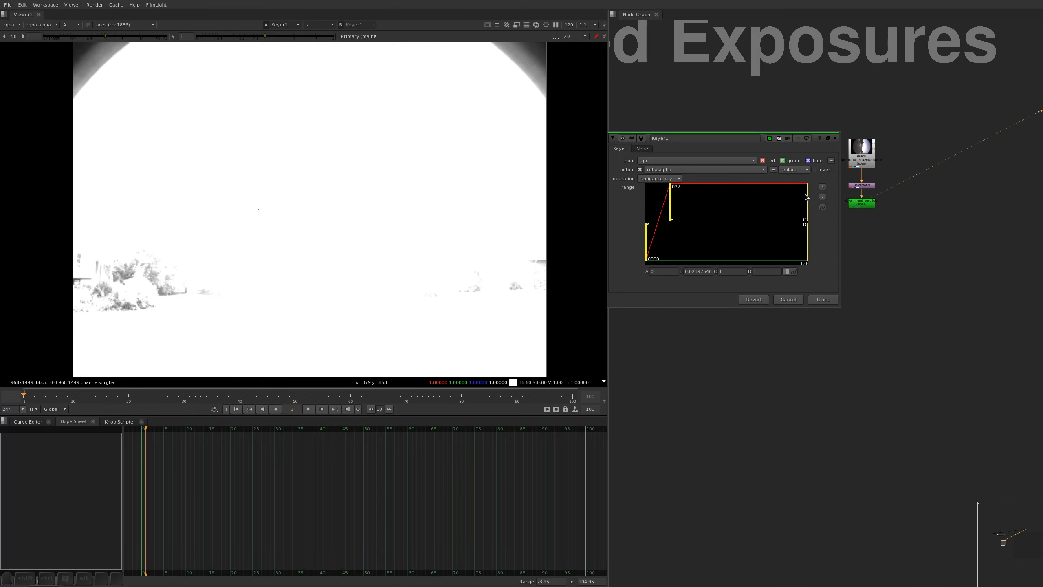
pyautogui.moveTo(808, 198); pyautogui.dragTo(788, 198)
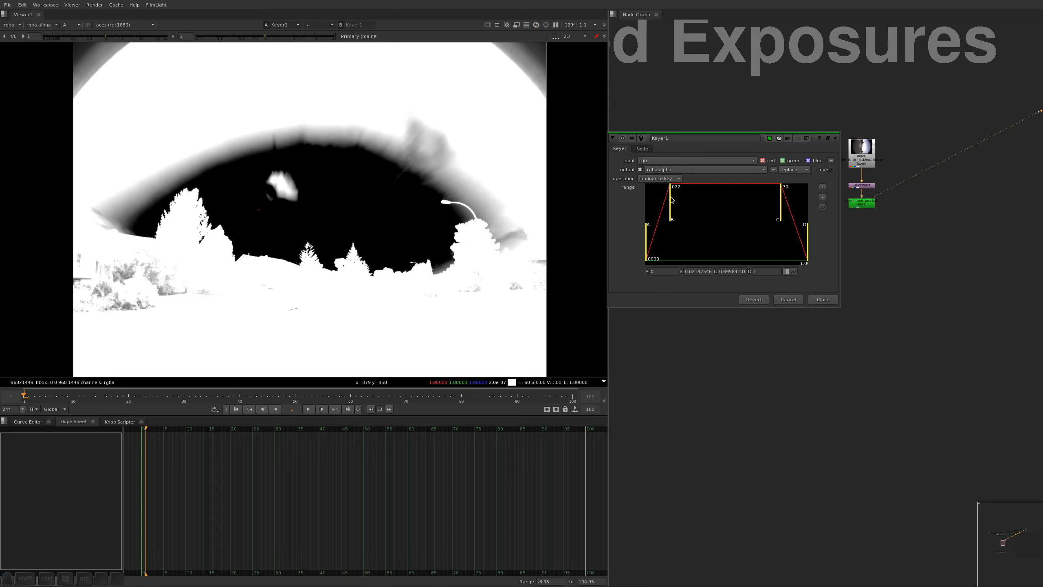
pyautogui.moveTo(672, 200); pyautogui.dragTo(682, 212)
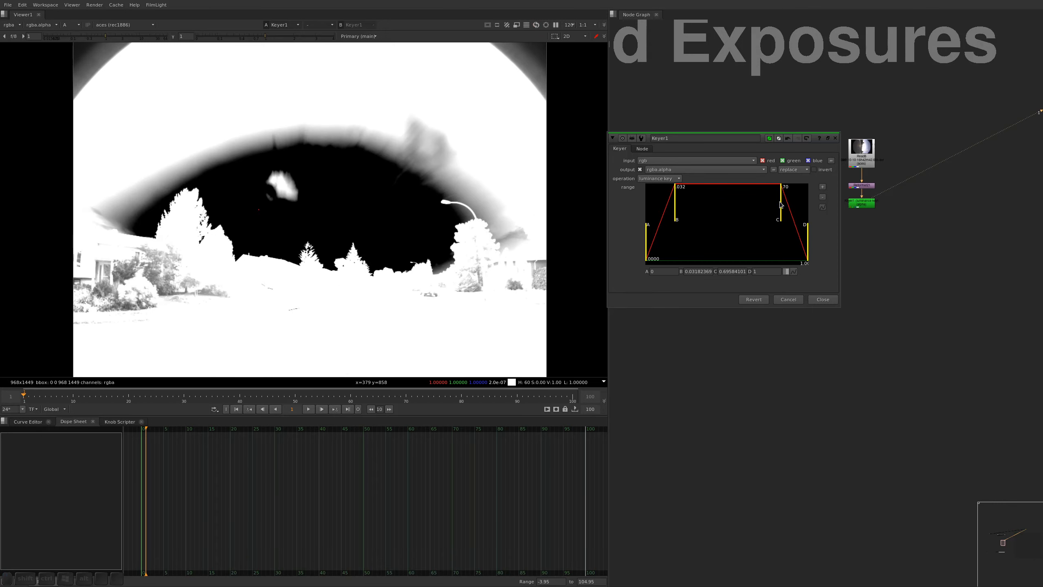
pyautogui.moveTo(782, 205)
pyautogui.mouseDown()
pyautogui.moveTo(816, 214)
pyautogui.moveTo(771, 219)
pyautogui.mouseUp()
pyautogui.moveTo(670, 204)
pyautogui.mouseDown()
pyautogui.moveTo(651, 208)
pyautogui.moveTo(680, 214)
pyautogui.moveTo(666, 213)
pyautogui.mouseUp()
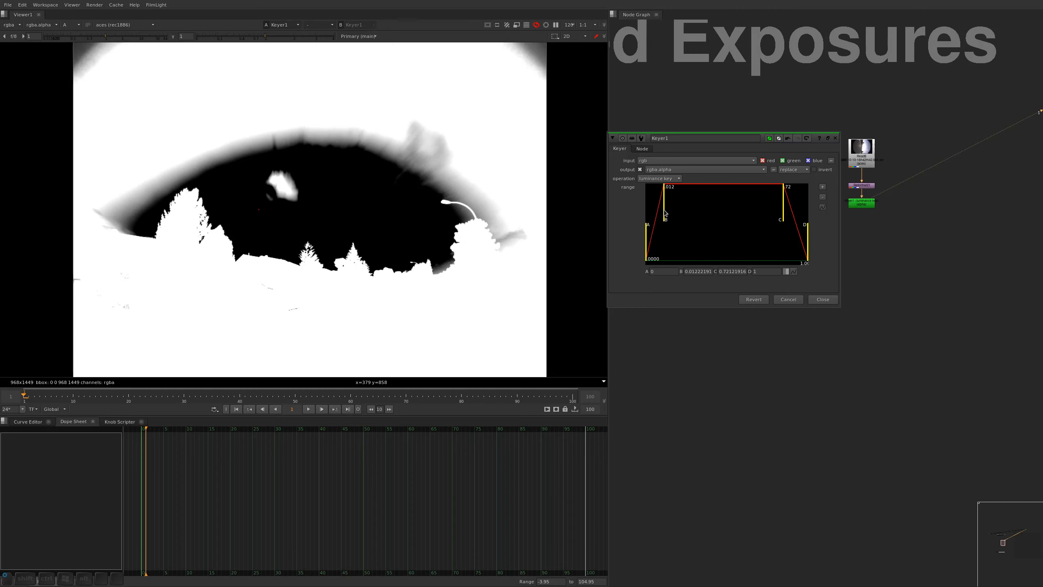
pyautogui.hotkey('alt', 'a')
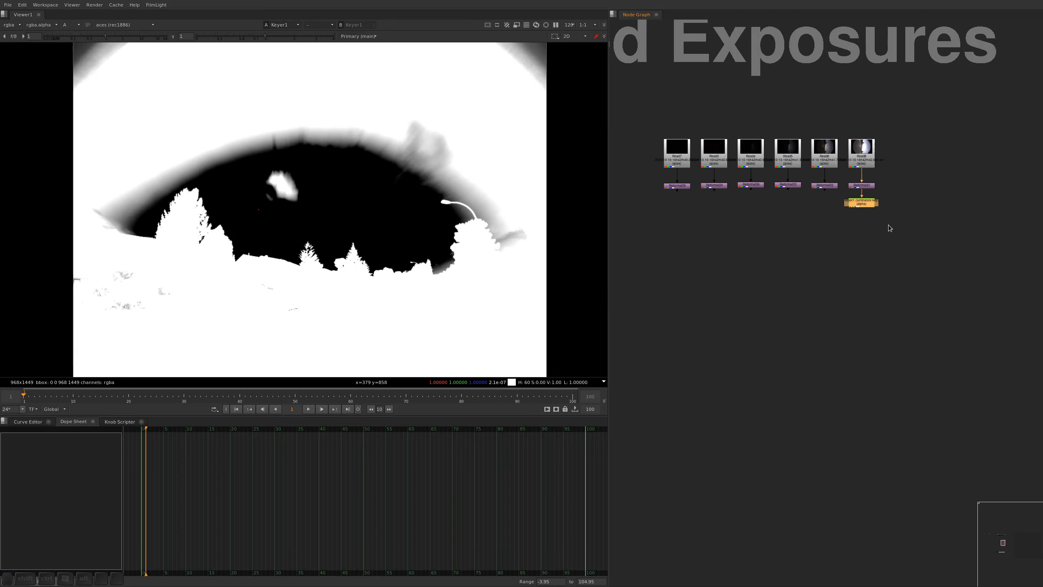
# Add a Premult node below the Keyer and view its colour result
pyautogui.hotkey('shift', 'p')
pyautogui.click(868, 218)
pyautogui.press('1')
pyautogui.moveTo(868, 213); pyautogui.dragTo(868, 228)
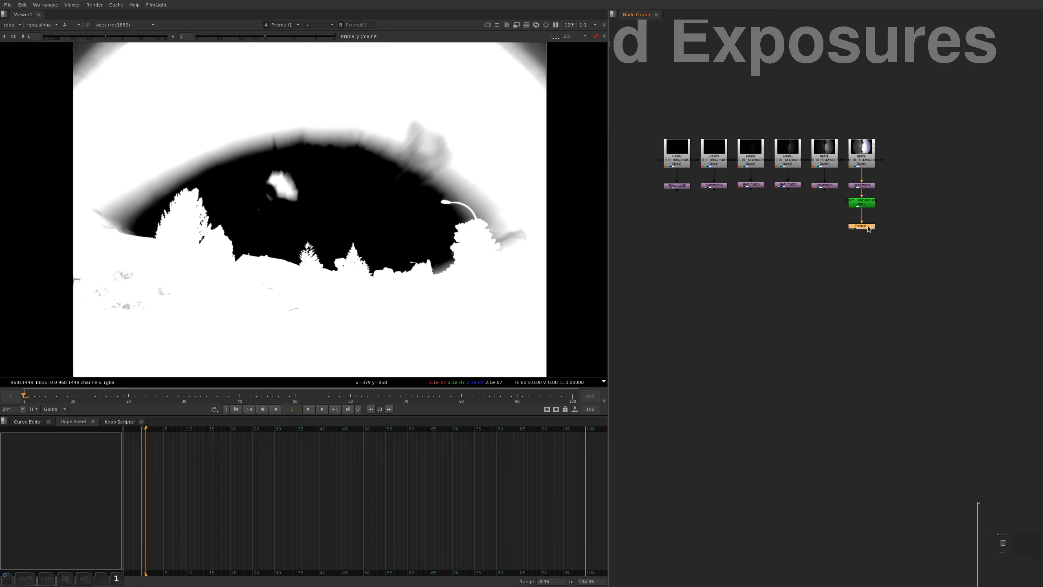
pyautogui.press('a')
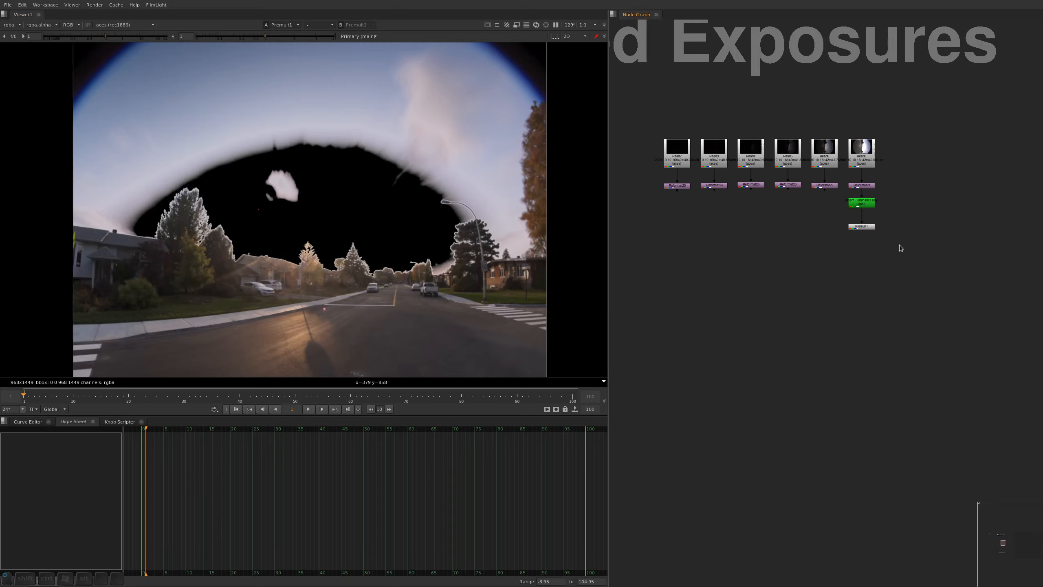
# Duplicate the Keyer and Premult under the second-brightest bracket's Reformat and view the duplicated Keyer
pyautogui.press('c')
pyautogui.hotkey('ctrl', 'v')
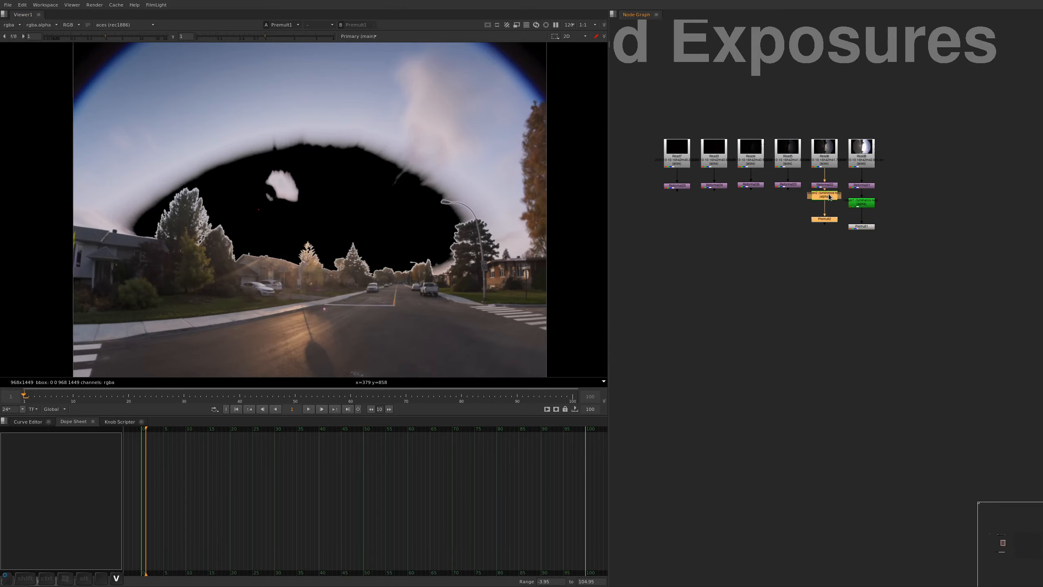
pyautogui.press('1')
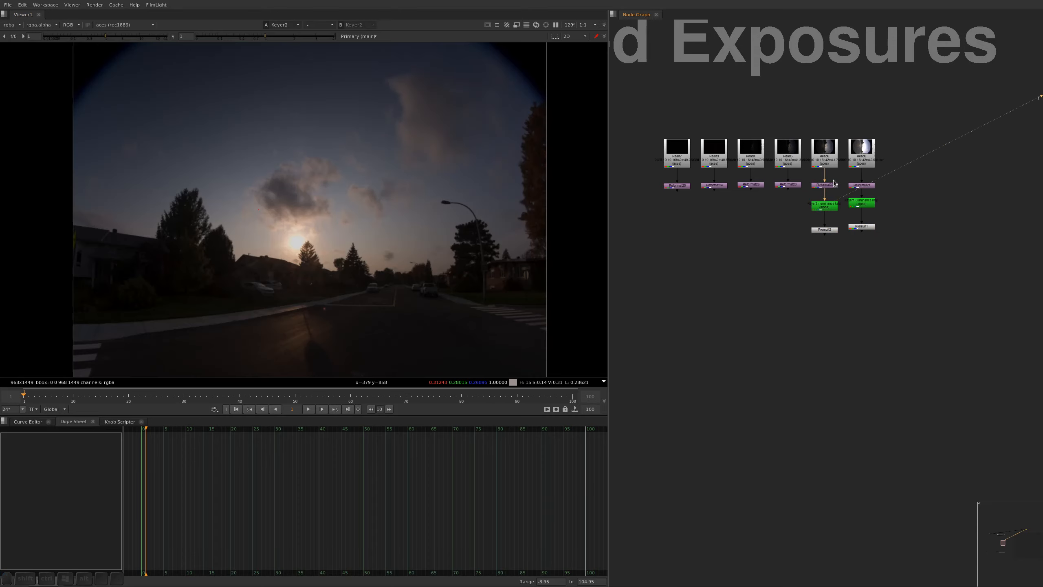
pyautogui.click(830, 207)
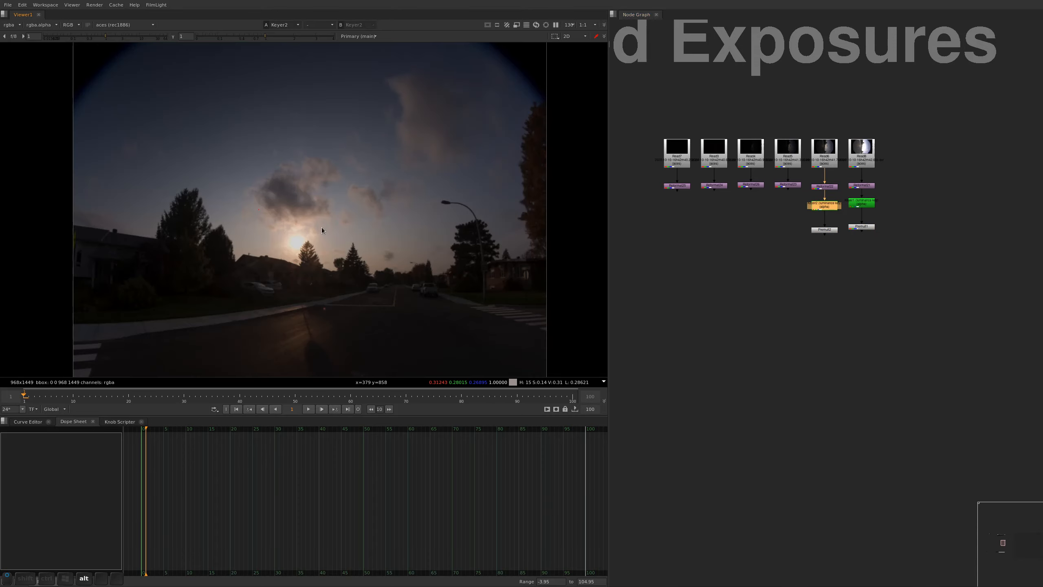
# View the second-brightest bracket's Premult around the sun and set its Keyer's C to about 0.80
pyautogui.scroll(6, 322, 230)
pyautogui.moveTo(103, 36)
pyautogui.mouseDown()
pyautogui.moveTo(82, 36)
pyautogui.moveTo(105, 36)
pyautogui.mouseUp()
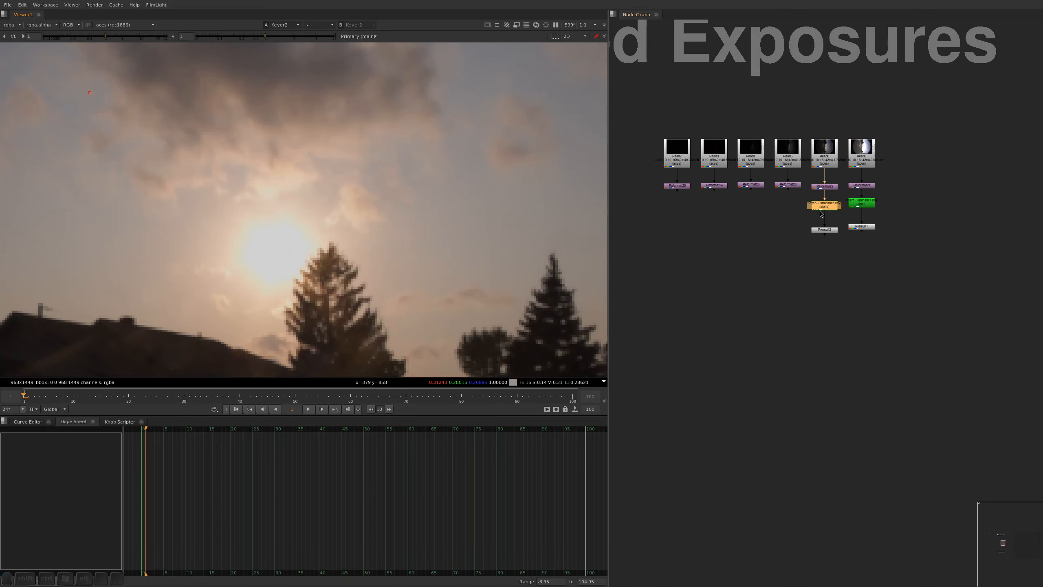
pyautogui.click(822, 206)
pyautogui.click(824, 208)
pyautogui.moveTo(838, 217); pyautogui.dragTo(813, 239)
pyautogui.doubleClick(825, 232)
pyautogui.press('1')
pyautogui.hotkey('alt', 'a')
pyautogui.doubleClick(831, 209)
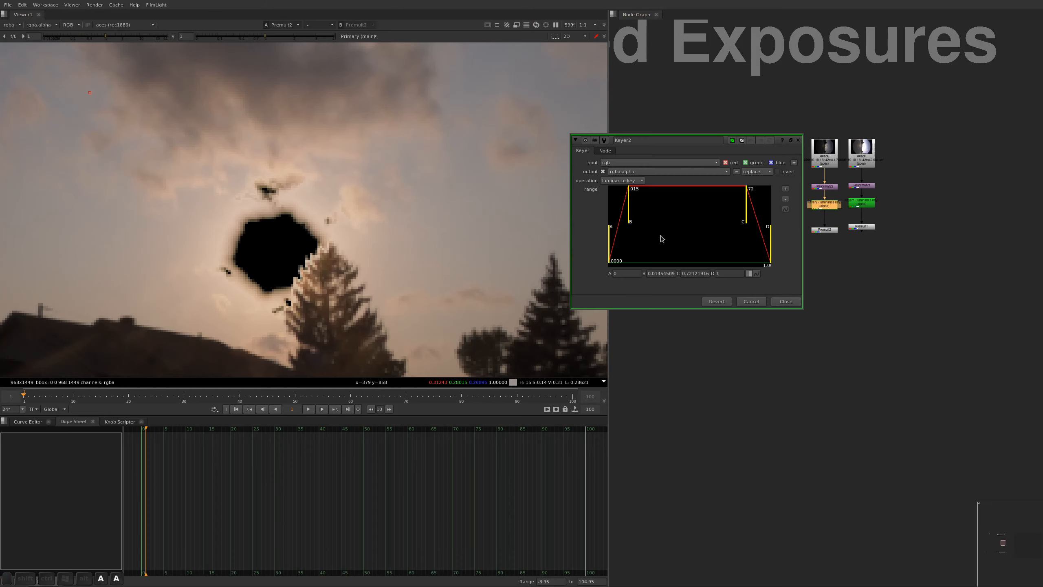
pyautogui.moveTo(750, 206)
pyautogui.mouseDown()
pyautogui.moveTo(782, 218)
pyautogui.moveTo(757, 219)
pyautogui.mouseUp()
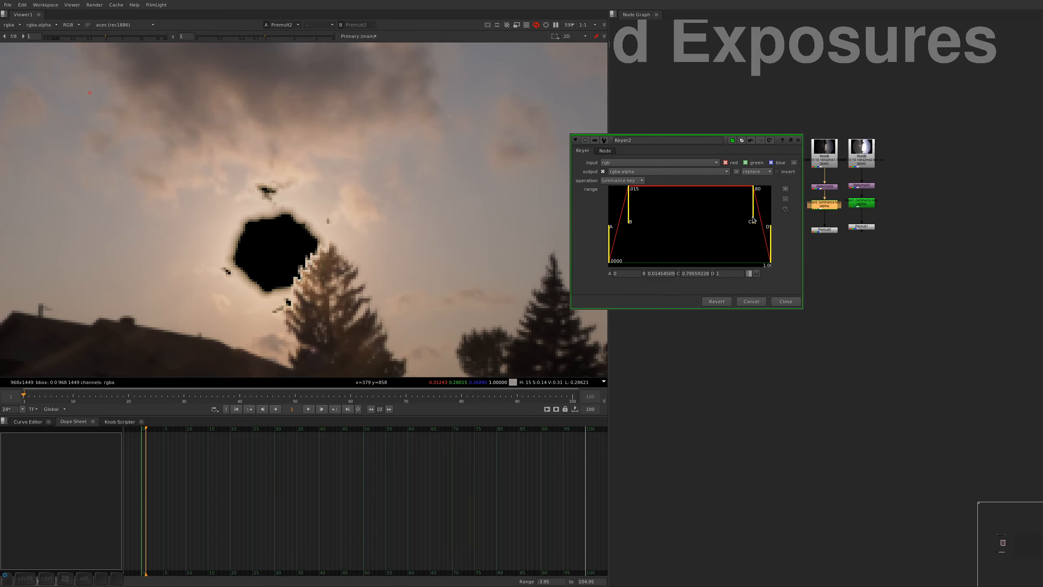
# Check the house shadows at viewer gain 64, set the Keyer's B to about 0.017 and A to about 0.0005, and close its properties
pyautogui.scroll(-5, 389, 177)
pyautogui.moveTo(105, 35); pyautogui.dragTo(150, 36)
pyautogui.keyDown('alt'); pyautogui.moveTo(197, 156); pyautogui.dragTo(386, 113); pyautogui.keyUp('alt')
pyautogui.moveTo(151, 36); pyautogui.dragTo(169, 38)
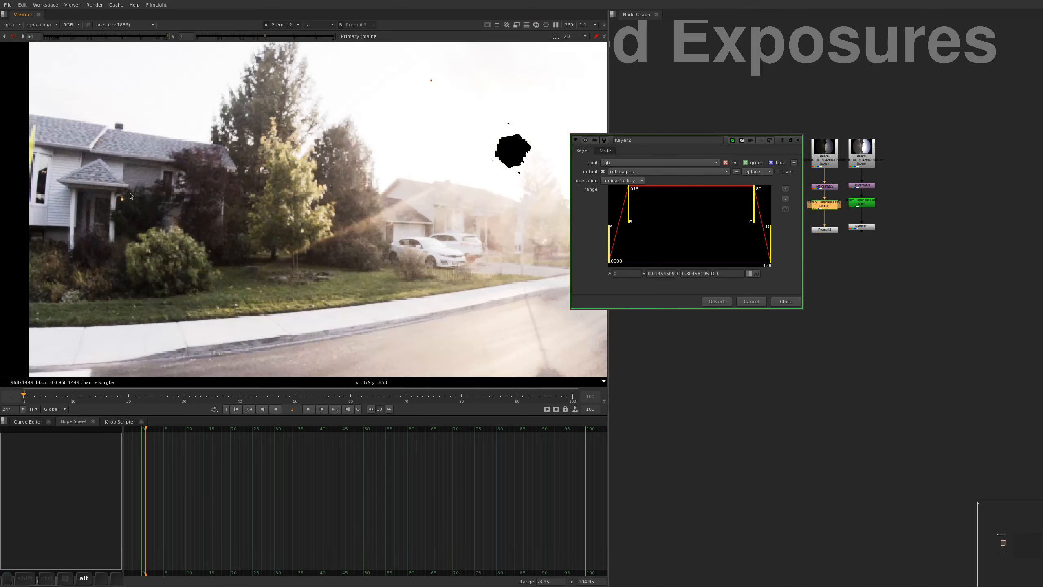
pyautogui.scroll(4, 130, 193)
pyautogui.keyDown('alt'); pyautogui.moveTo(214, 240); pyautogui.dragTo(220, 216); pyautogui.keyUp('alt')
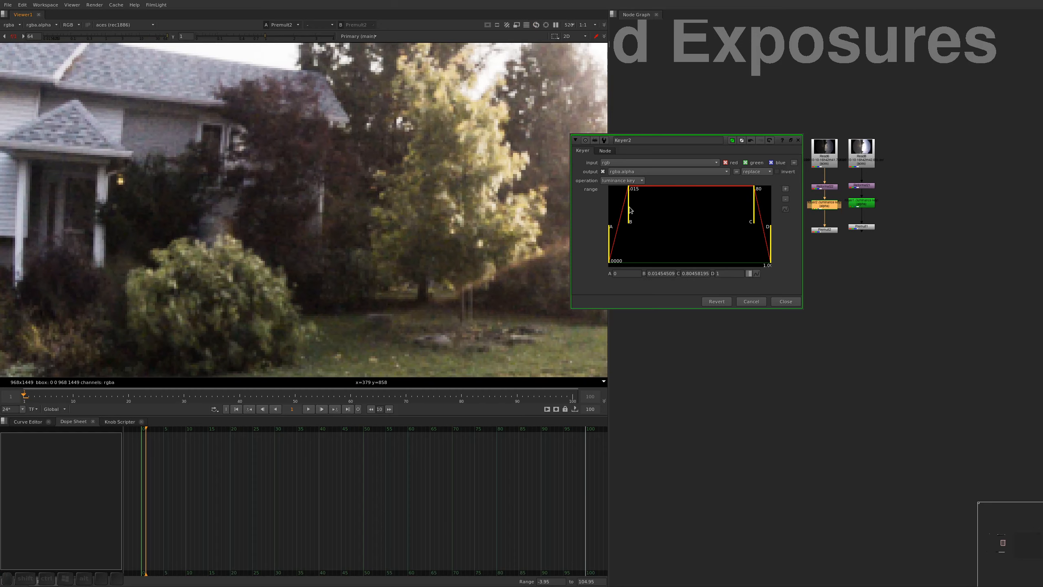
pyautogui.moveTo(631, 210); pyautogui.dragTo(630, 221)
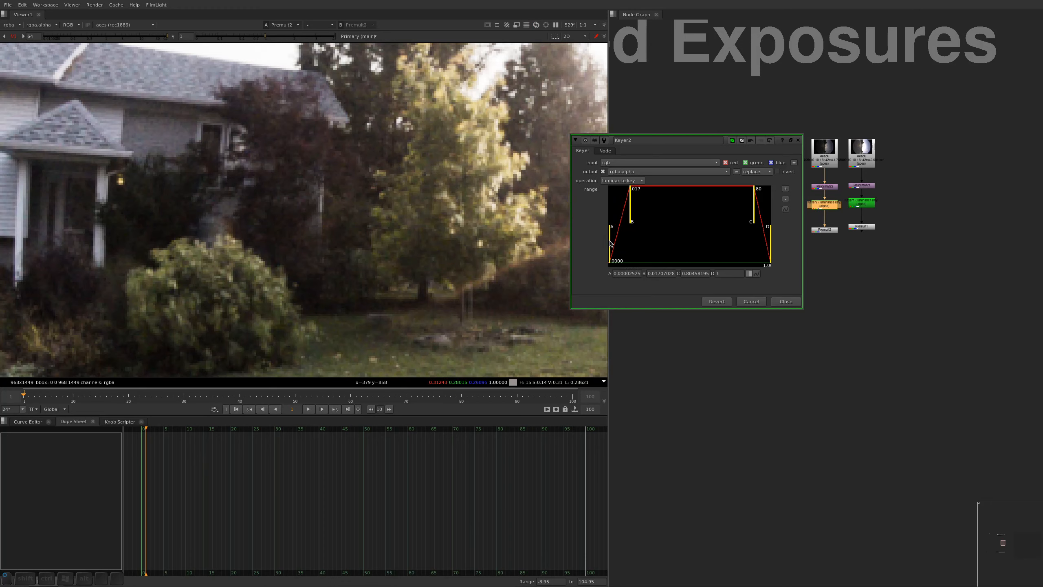
pyautogui.moveTo(609, 243); pyautogui.dragTo(614, 246)
pyautogui.click(795, 330)
pyautogui.hotkey('alt', 'd')
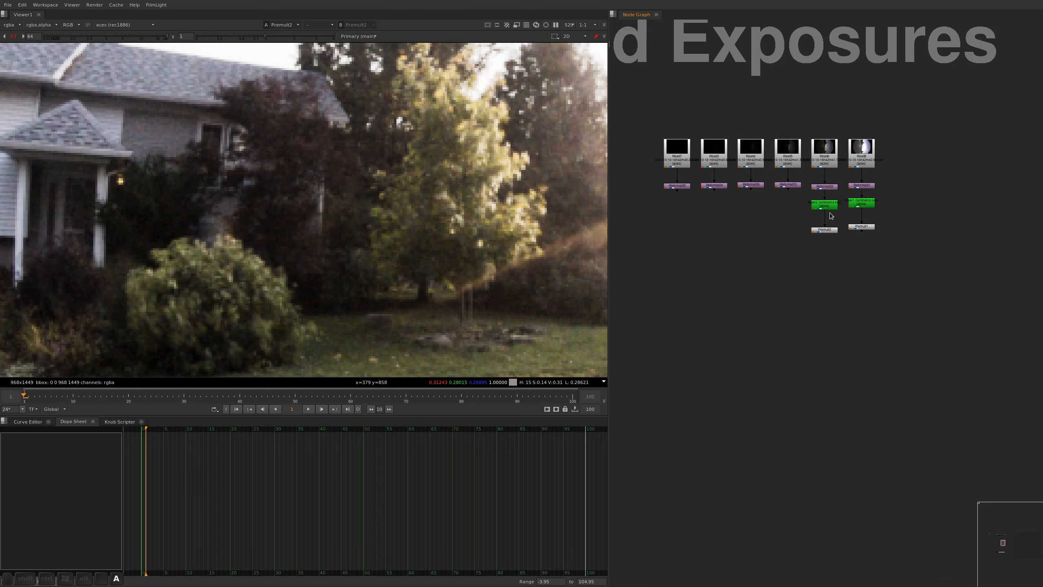
# Duplicate the Keyer and Premult under the third-brightest bracket's Reformat and view the duplicated Premult
pyautogui.moveTo(788, 252); pyautogui.dragTo(831, 204)
pyautogui.hotkey('ctrl', 'c')
pyautogui.click(799, 185)
pyautogui.hotkey('ctrl', 'v')
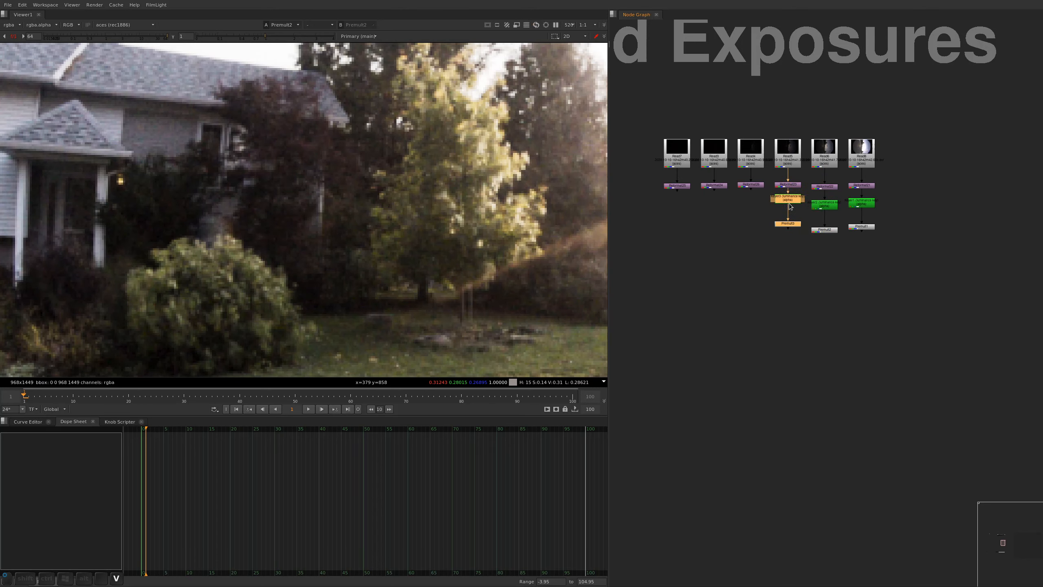
pyautogui.press('1')
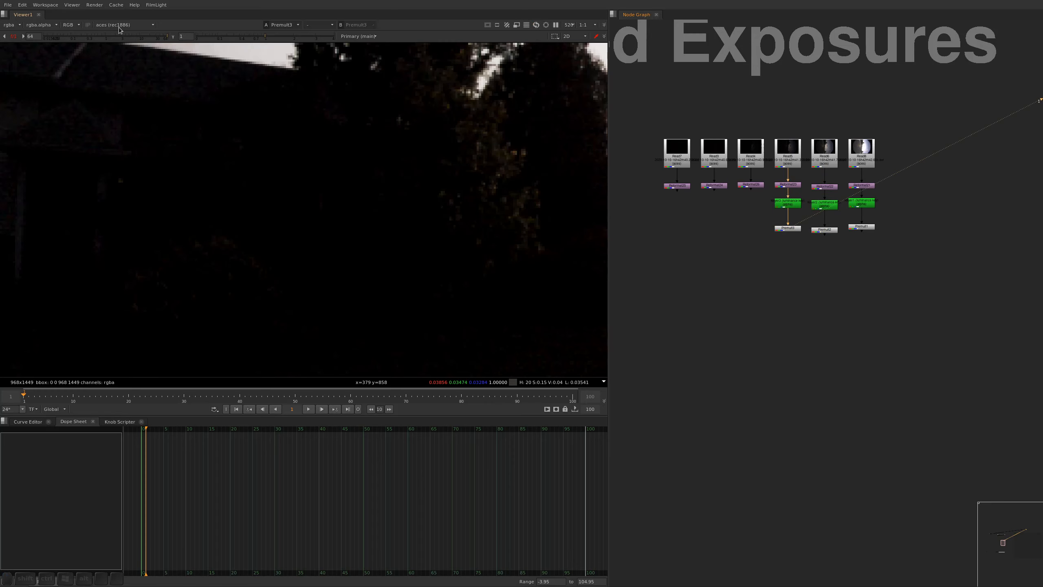
# With the viewer gain raised to about 476, set the third-brightest bracket's Keyer A to about 0.0018 and B to about 0.033
pyautogui.moveTo(158, 36); pyautogui.dragTo(169, 36)
pyautogui.moveTo(32, 36); pyautogui.dragTo(429, 81, button='middle')
pyautogui.press('f')
pyautogui.keyDown('alt'); pyautogui.moveTo(328, 195); pyautogui.dragTo(435, 221, button='middle'); pyautogui.keyUp('alt')
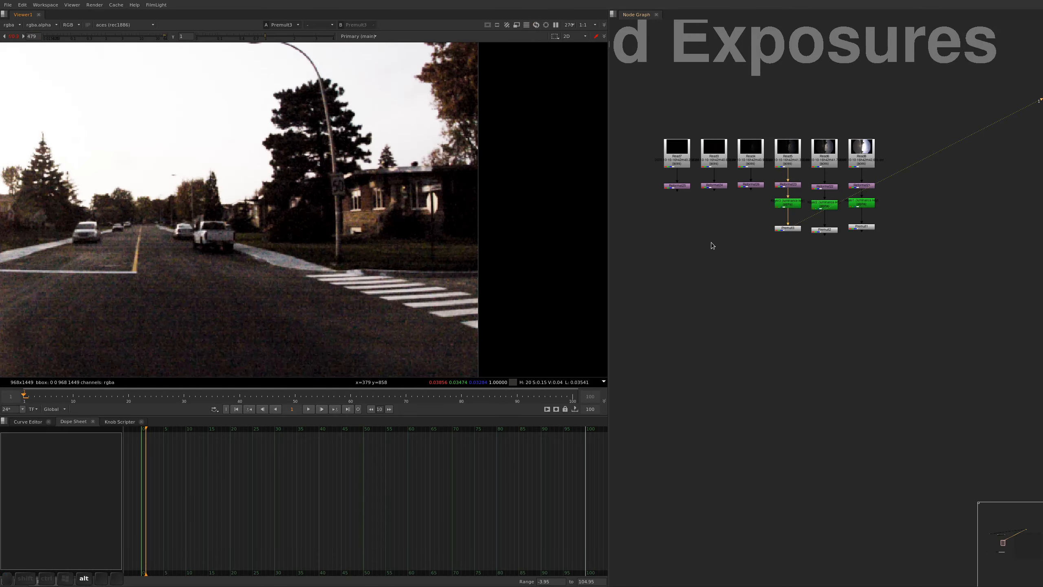
pyautogui.doubleClick(789, 206)
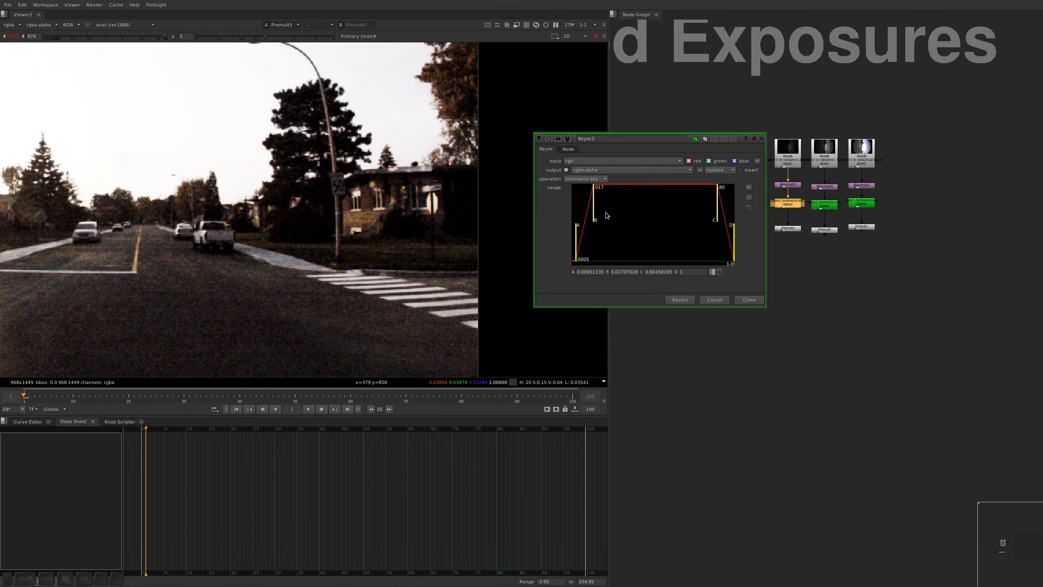
pyautogui.moveTo(577, 238); pyautogui.dragTo(603, 215)
# Check the sun's core at viewer gain 1, fine-tune the third-brightest bracket's Keyer C, and close its properties
pyautogui.click(102, 38)
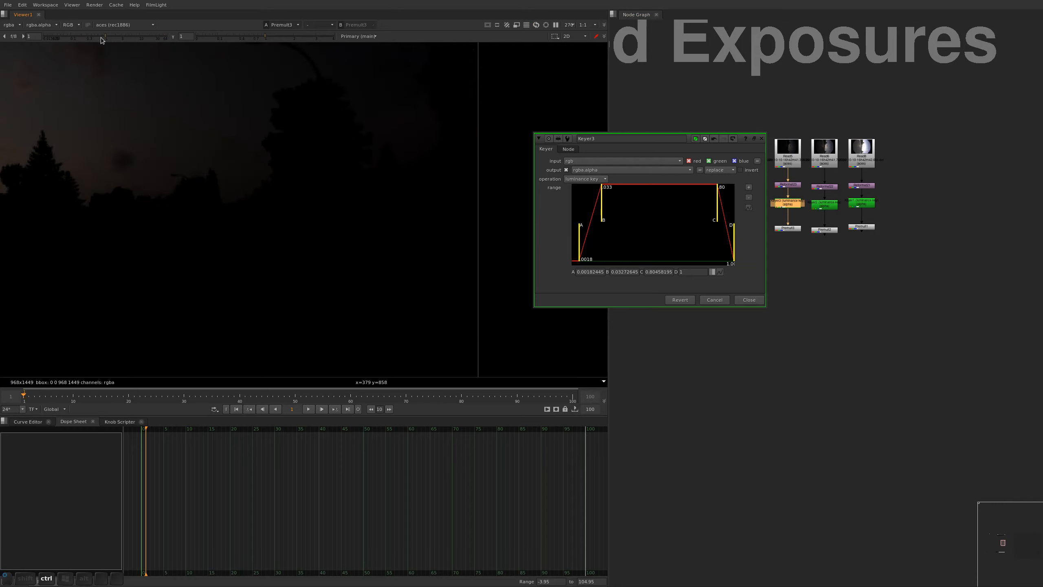
pyautogui.keyDown('alt'); pyautogui.moveTo(100, 161); pyautogui.dragTo(514, 243); pyautogui.keyUp('alt')
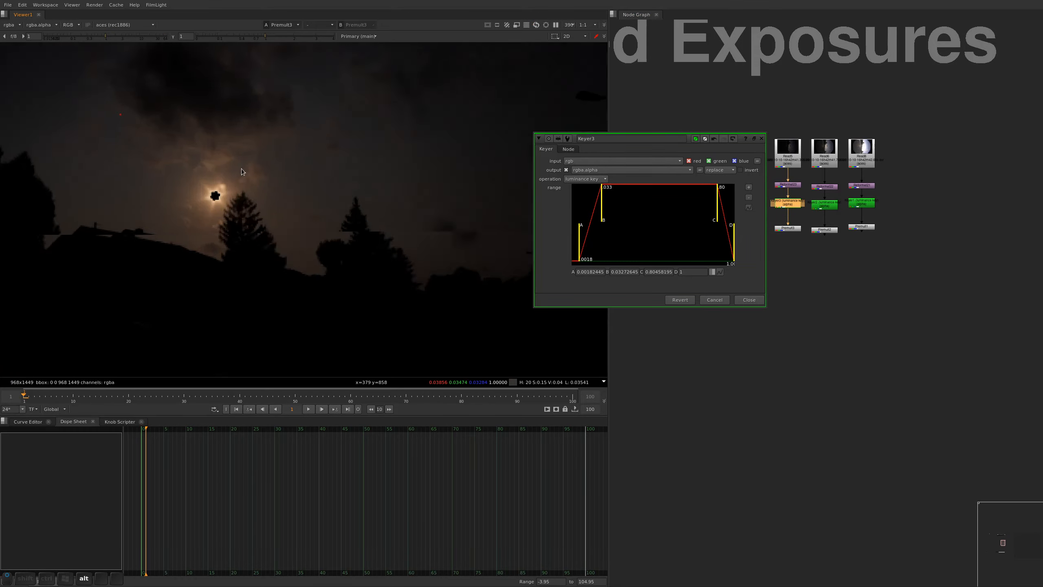
pyautogui.keyDown('alt'); pyautogui.moveTo(220, 188); pyautogui.dragTo(223, 209, button='middle'); pyautogui.keyUp('alt')
pyautogui.keyDown('alt'); pyautogui.moveTo(231, 149); pyautogui.dragTo(266, 132); pyautogui.keyUp('alt')
pyautogui.keyDown('alt'); pyautogui.moveTo(245, 241); pyautogui.dragTo(246, 232, button='middle'); pyautogui.keyUp('alt')
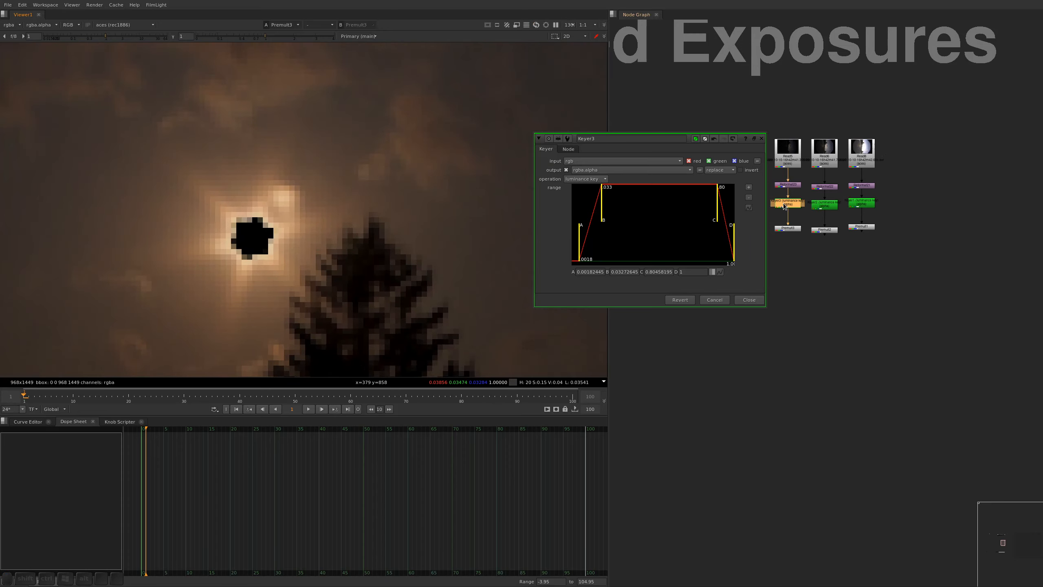
pyautogui.press('1')
pyautogui.press('1')
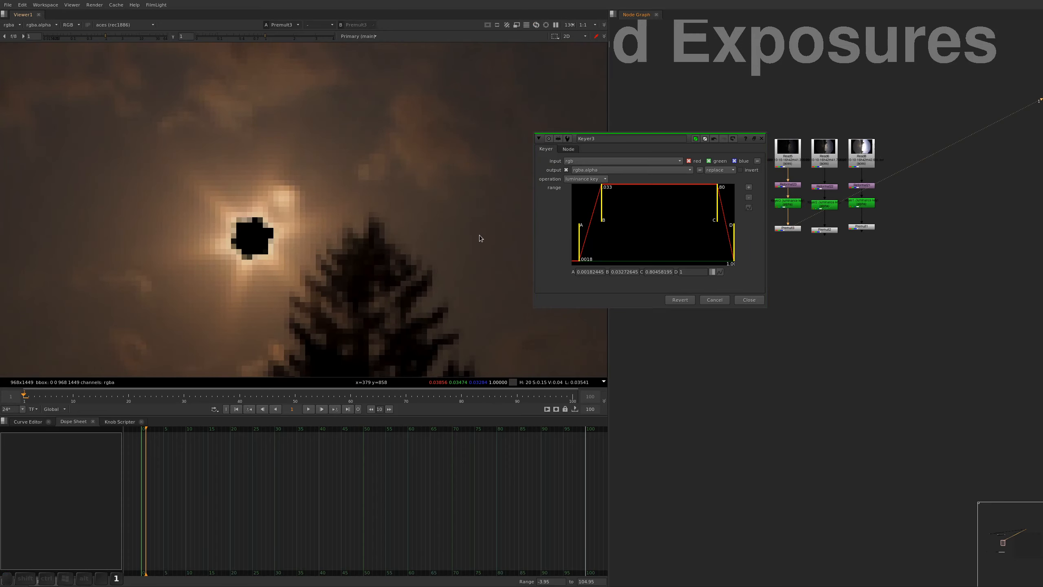
pyautogui.moveTo(719, 207)
pyautogui.mouseDown()
pyautogui.moveTo(706, 209)
pyautogui.moveTo(718, 211)
pyautogui.mouseUp()
pyautogui.keyDown('alt'); pyautogui.moveTo(291, 195); pyautogui.dragTo(270, 222, button='middle'); pyautogui.keyUp('alt')
pyautogui.press('f')
pyautogui.press('Escape')
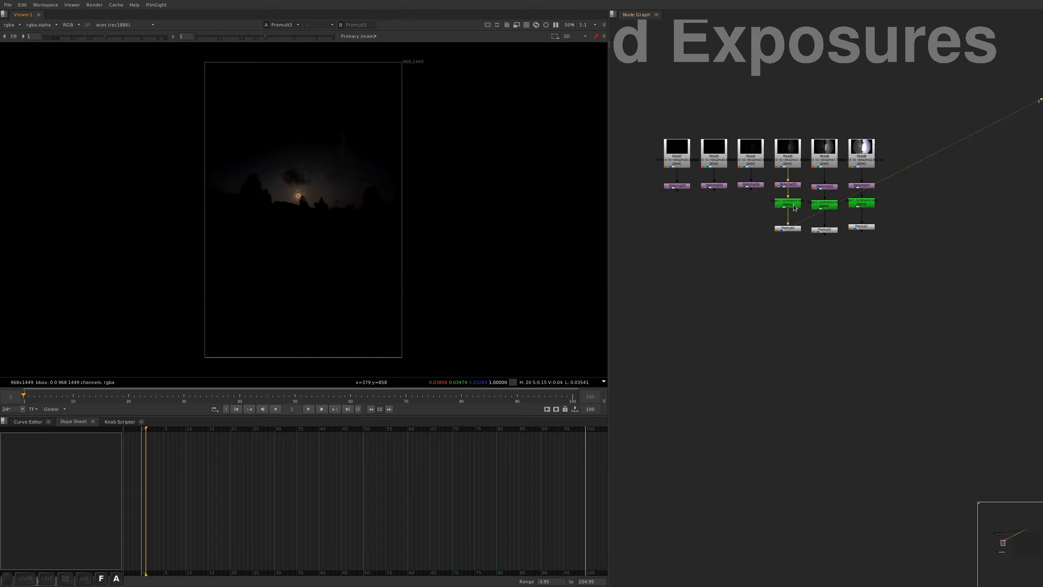
# Duplicate the third-brightest bracket's Keyer and Premult under the Reformats of the three darkest brackets
pyautogui.moveTo(752, 241); pyautogui.dragTo(805, 190)
pyautogui.hotkey('ctrl', 'c')
pyautogui.click(751, 185)
pyautogui.hotkey('ctrl', 'v')
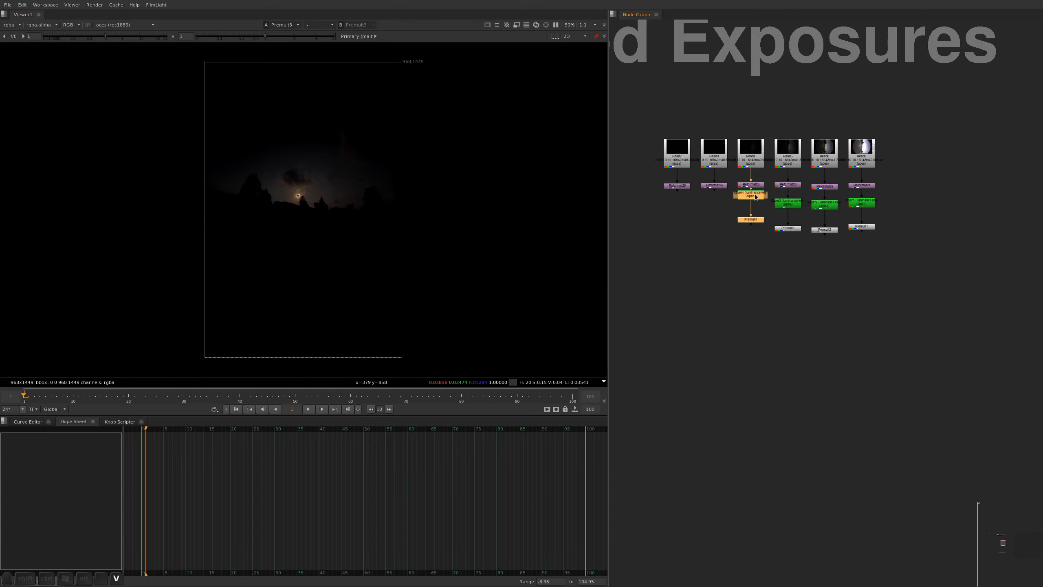
pyautogui.click(715, 185)
pyautogui.hotkey('ctrl', 'v')
pyautogui.moveTo(720, 195); pyautogui.dragTo(720, 205)
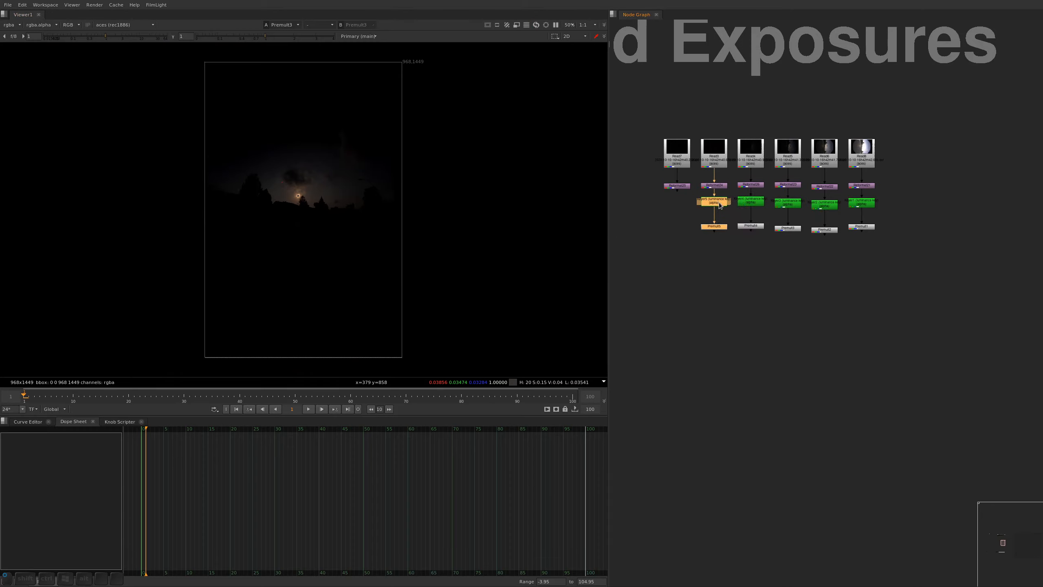
pyautogui.click(733, 189)
pyautogui.hotkey('ctrl', 'v')
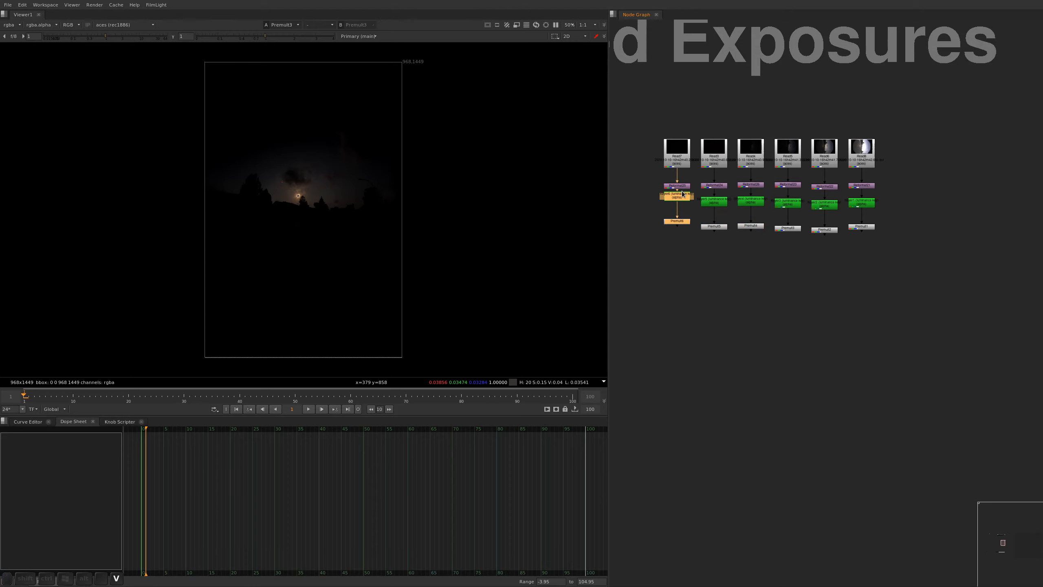
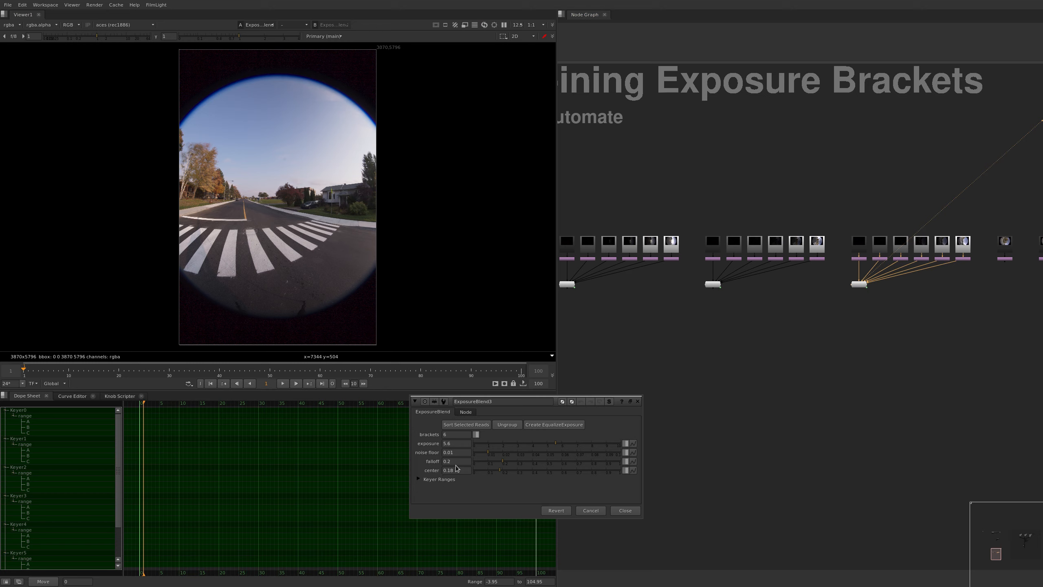
# Reveal the Keyer Ranges in the ExposureBlend3 properties and enlarge the window to show the keyer curves
pyautogui.click(419, 479)
pyautogui.keyDown('super'); pyautogui.moveTo(420, 499); pyautogui.dragTo(353, 177); pyautogui.keyUp('super')
pyautogui.keyDown('super'); pyautogui.moveTo(364, 190); pyautogui.dragTo(346, 553, button='right'); pyautogui.keyUp('super')
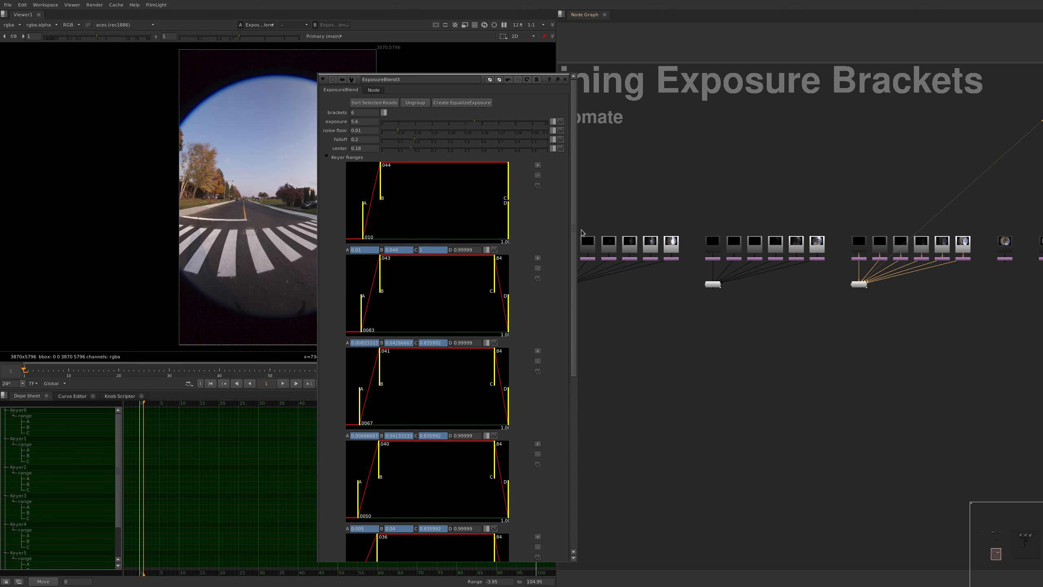
pyautogui.moveTo(575, 232); pyautogui.dragTo(522, 183)
# Test the noise floor at 0.012 and 0 against the crosswalk's shadow noise, and set it to 0.0065
pyautogui.moveTo(397, 133); pyautogui.dragTo(403, 138)
pyautogui.keyDown('super'); pyautogui.moveTo(428, 149); pyautogui.dragTo(528, 142); pyautogui.keyUp('super')
pyautogui.scroll(5, 353, 291)
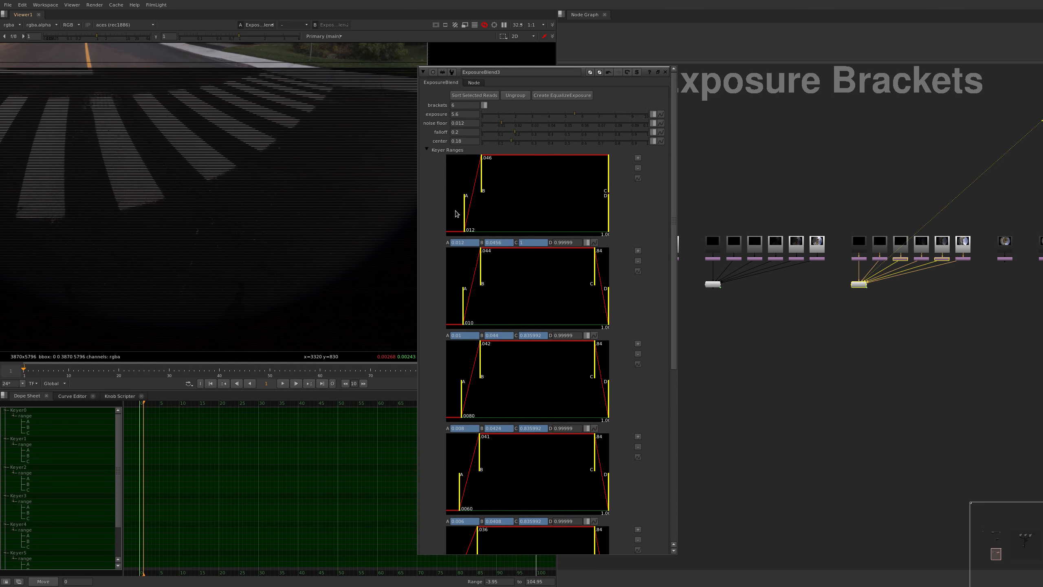
pyautogui.moveTo(502, 123); pyautogui.dragTo(482, 124)
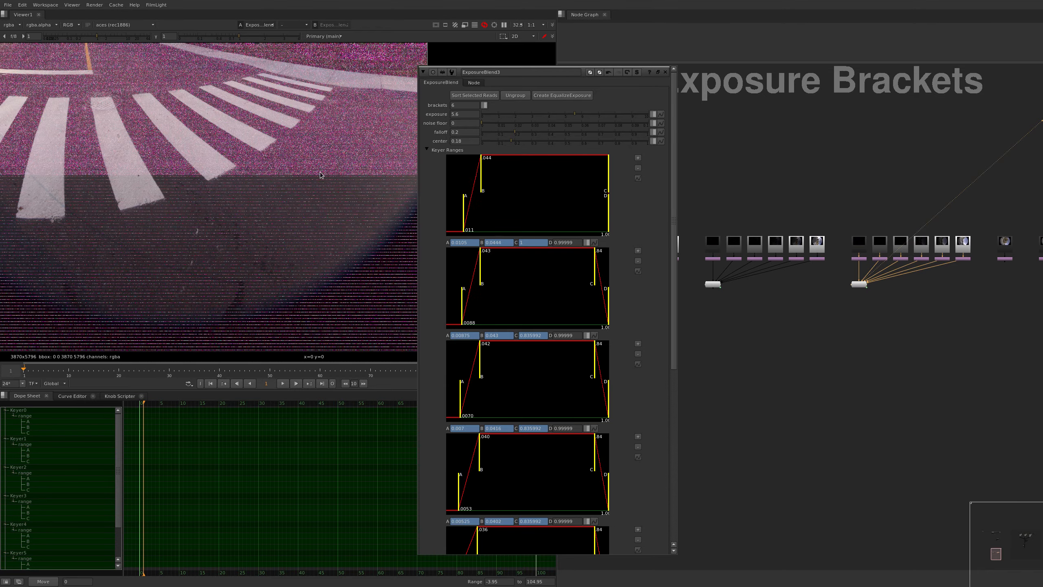
pyautogui.scroll(-3, 316, 212)
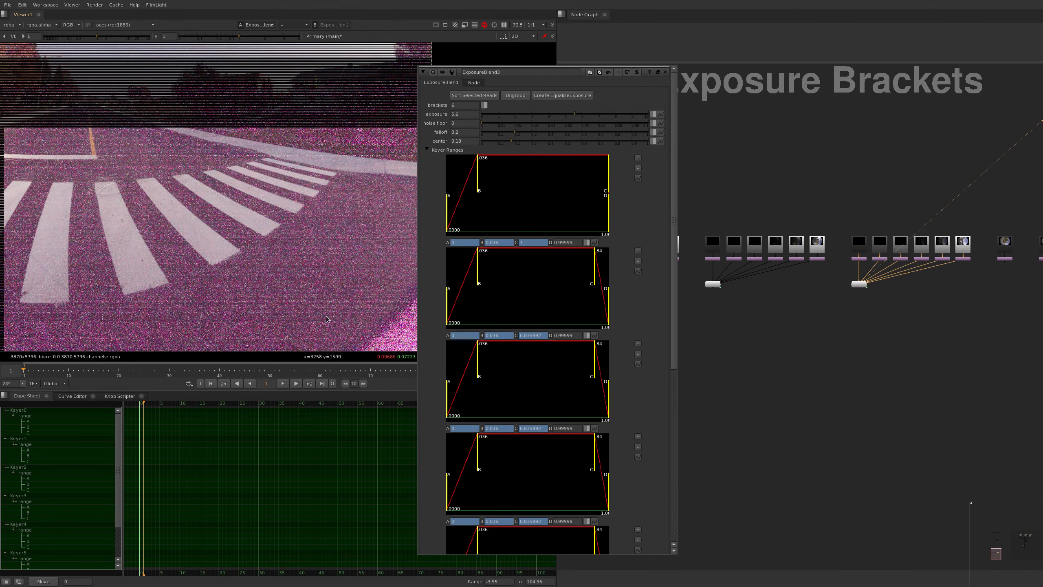
pyautogui.scroll(3, 316, 212)
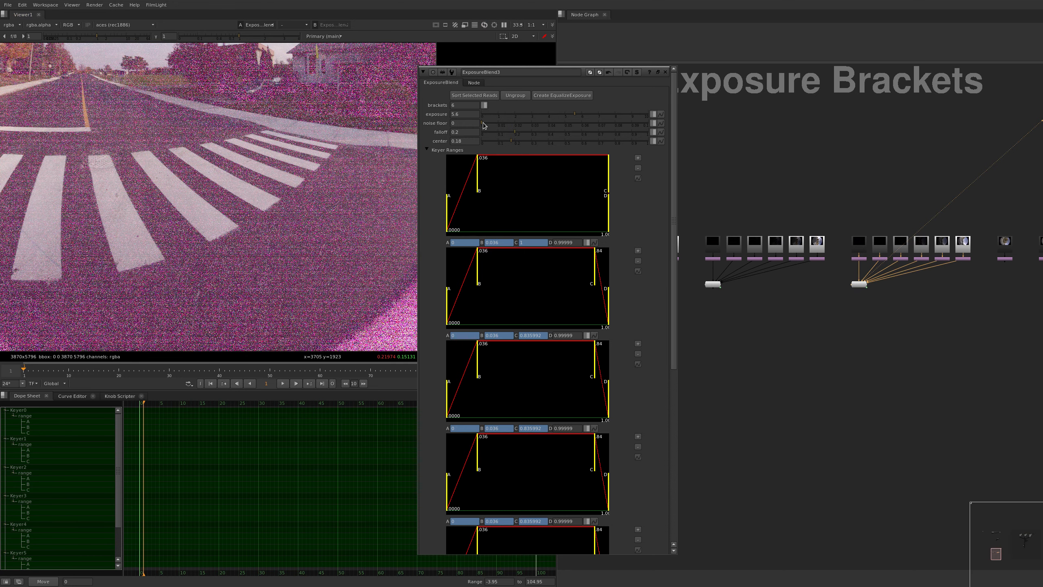
pyautogui.moveTo(484, 124); pyautogui.dragTo(523, 142)
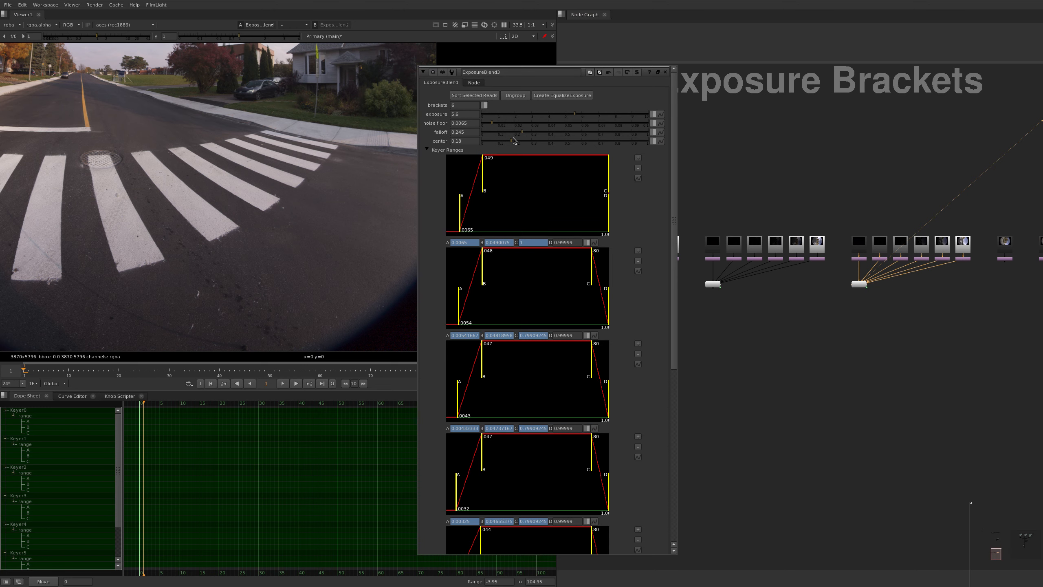
# Test a falloff of 1 with different centers, and set the falloff to 0.145 and the center to 0.2
pyautogui.moveTo(513, 141); pyautogui.dragTo(780, 121)
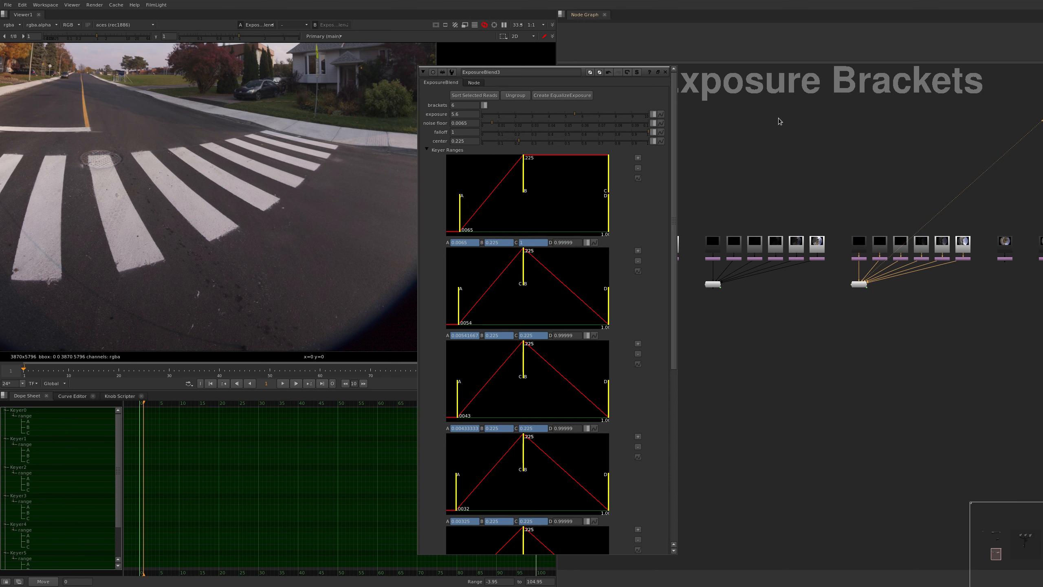
pyautogui.click(516, 142)
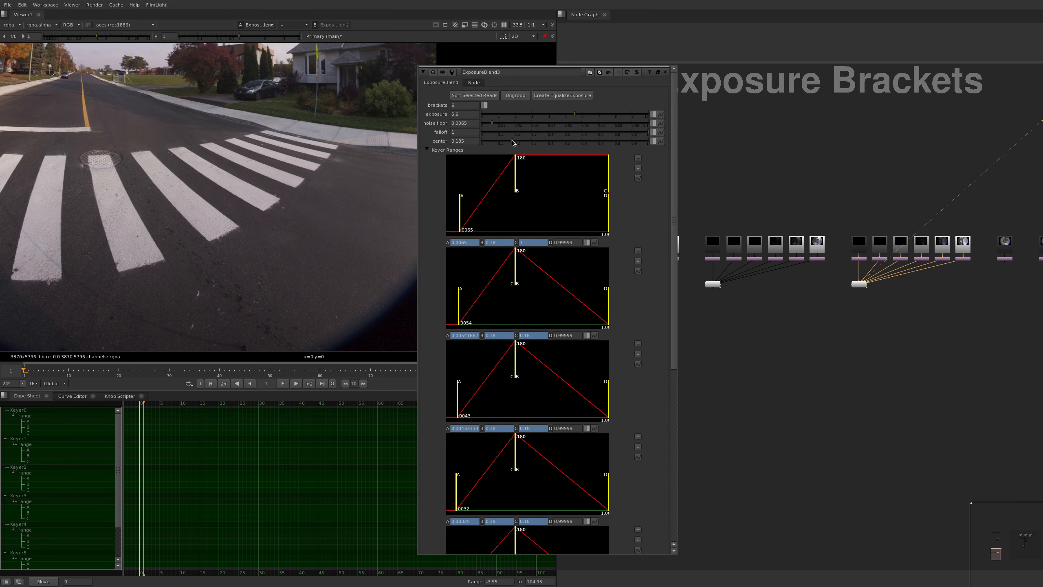
pyautogui.moveTo(517, 143); pyautogui.dragTo(541, 145)
pyautogui.hotkey('ctrl', 'z')
pyautogui.moveTo(642, 134); pyautogui.dragTo(508, 139)
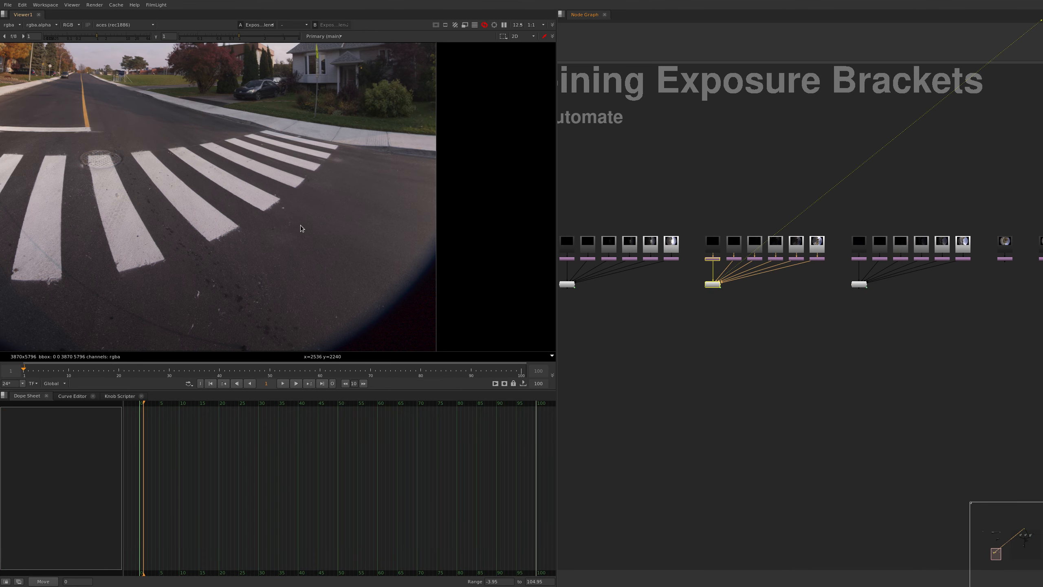
# Frame the blended image in the viewer and check the blends of the neighbouring bracket sets
pyautogui.press('f')
pyautogui.scroll(2, 267, 185)
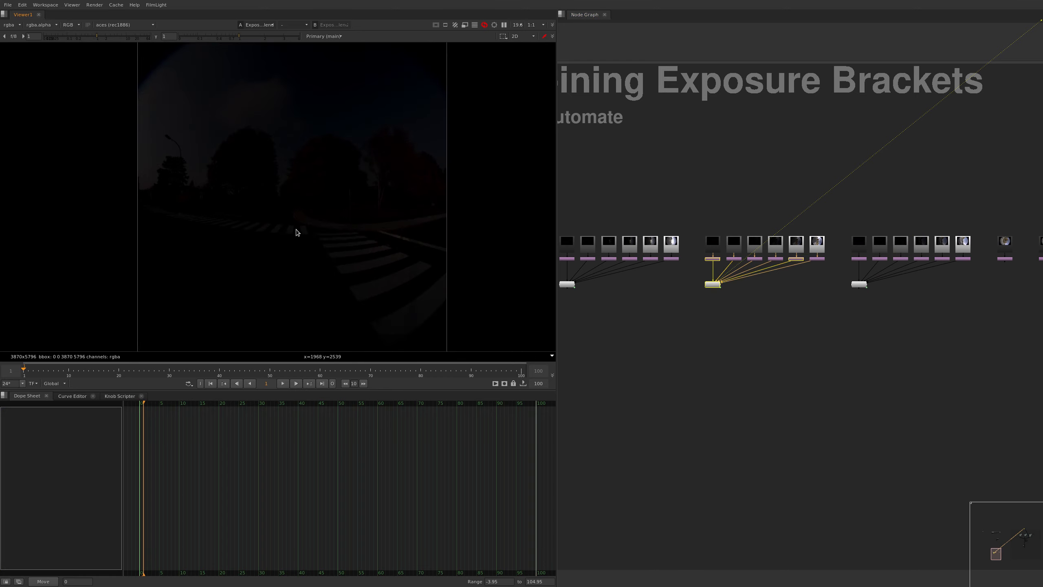
pyautogui.moveTo(757, 316); pyautogui.dragTo(732, 263, button='middle')
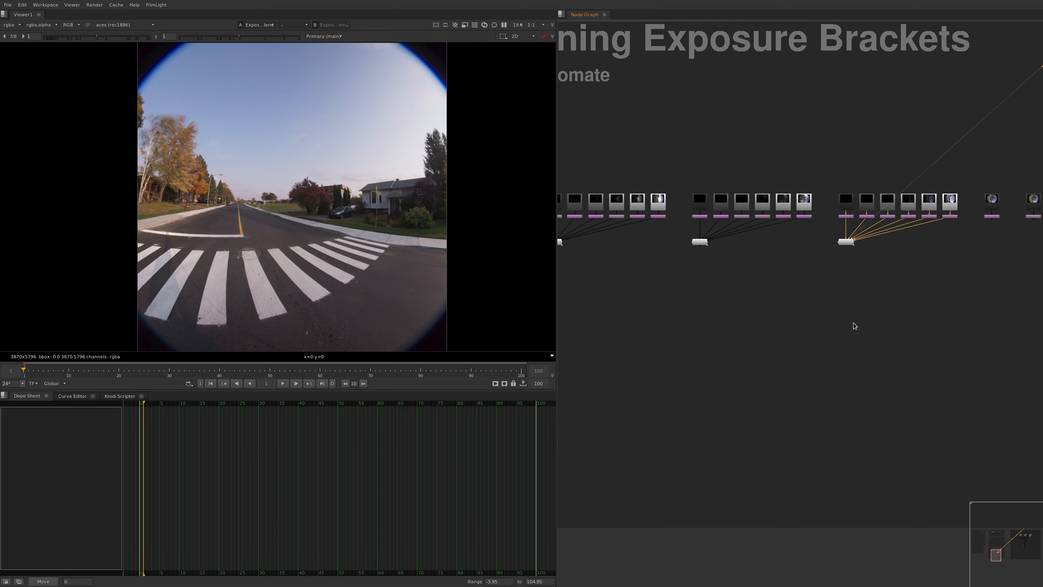
# Send the Reformats of the two single colour-chart photos to viewer inputs 1 and 2
pyautogui.moveTo(994, 229); pyautogui.dragTo(792, 252, button='middle')
pyautogui.scroll(3, 806, 243)
pyautogui.moveTo(814, 225); pyautogui.dragTo(745, 259)
pyautogui.press('1')
pyautogui.click(909, 217)
pyautogui.moveTo(909, 217); pyautogui.dragTo(819, 274)
pyautogui.press('2')
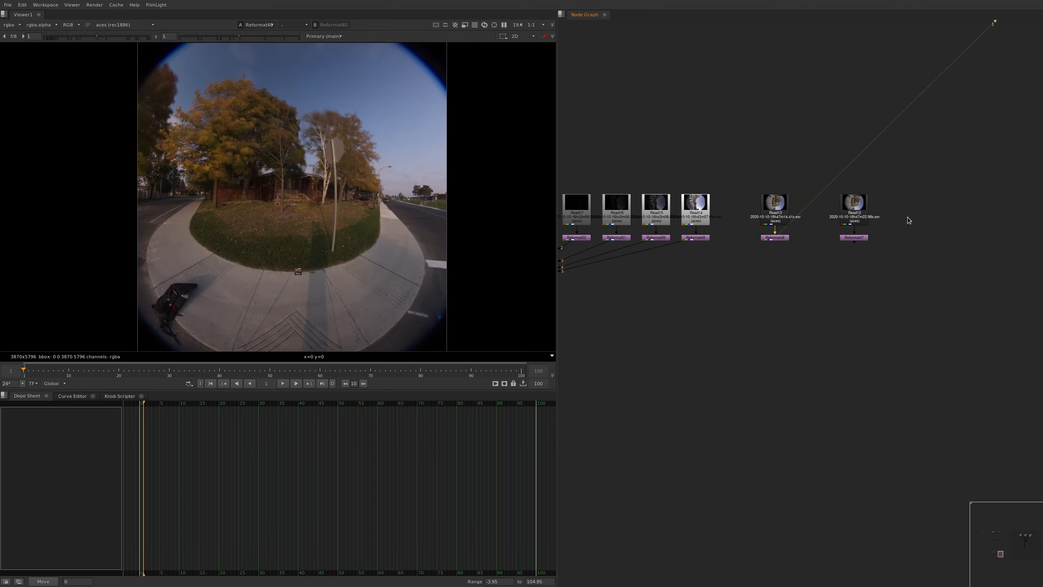
pyautogui.click(820, 275)
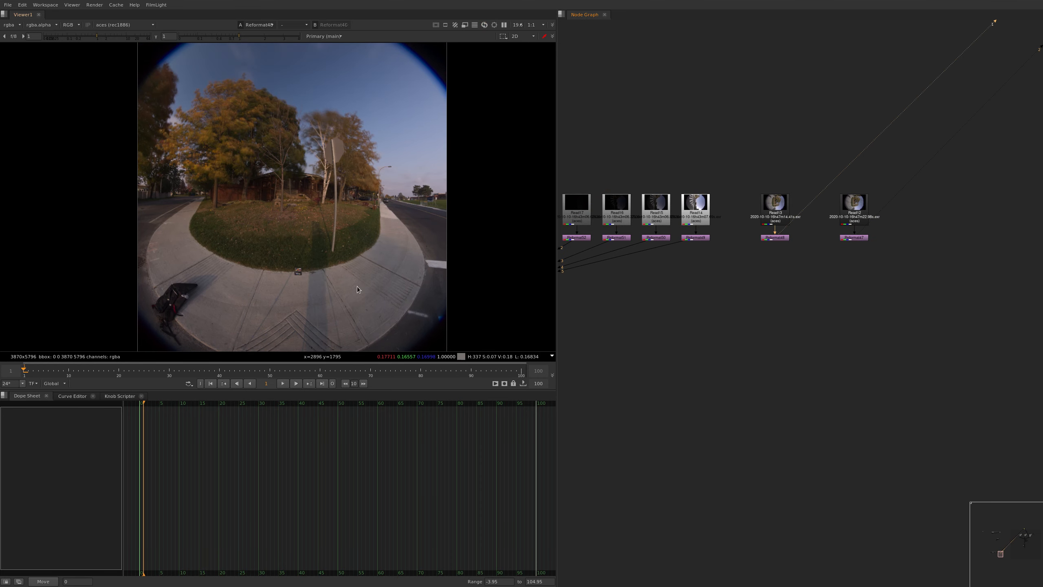
# Compare the colour chart up close between the sunlit photo and the shaded photo
pyautogui.scroll(5, 311, 264)
pyautogui.press('1')
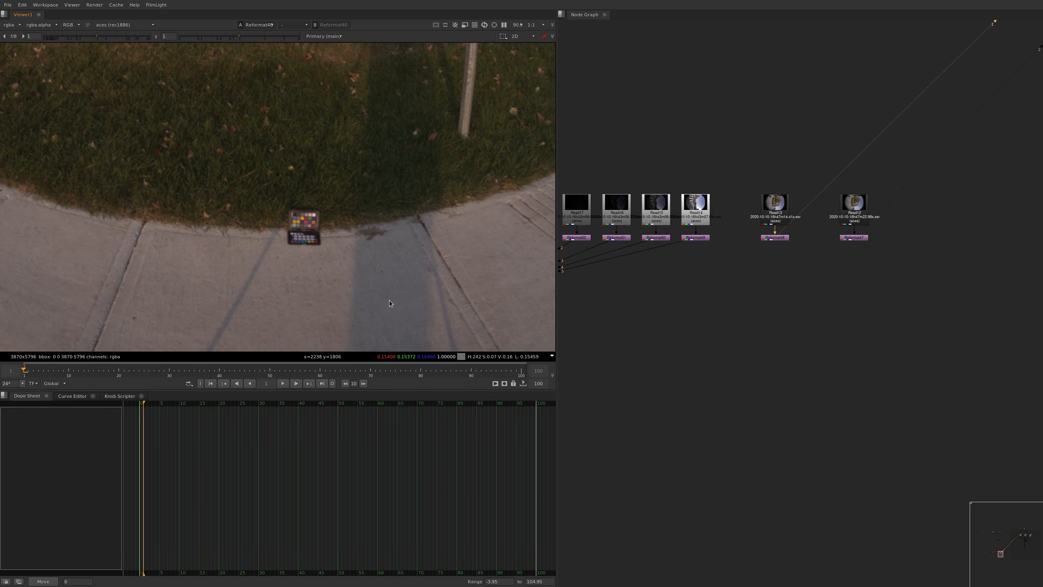
pyautogui.press('2')
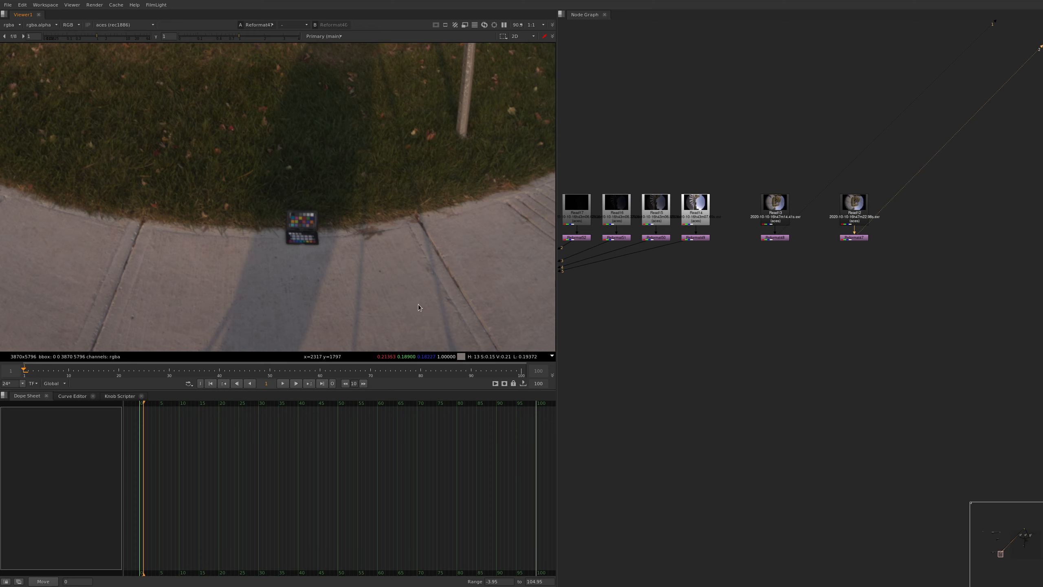
pyautogui.press('1')
pyautogui.press('2')
pyautogui.scroll(8, 313, 197)
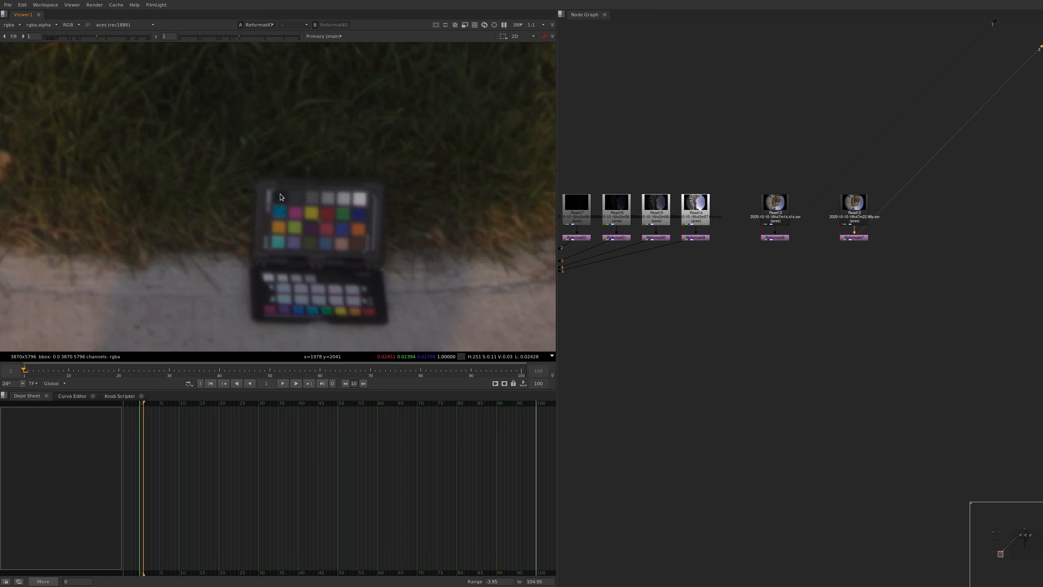
pyautogui.scroll(2, 280, 193)
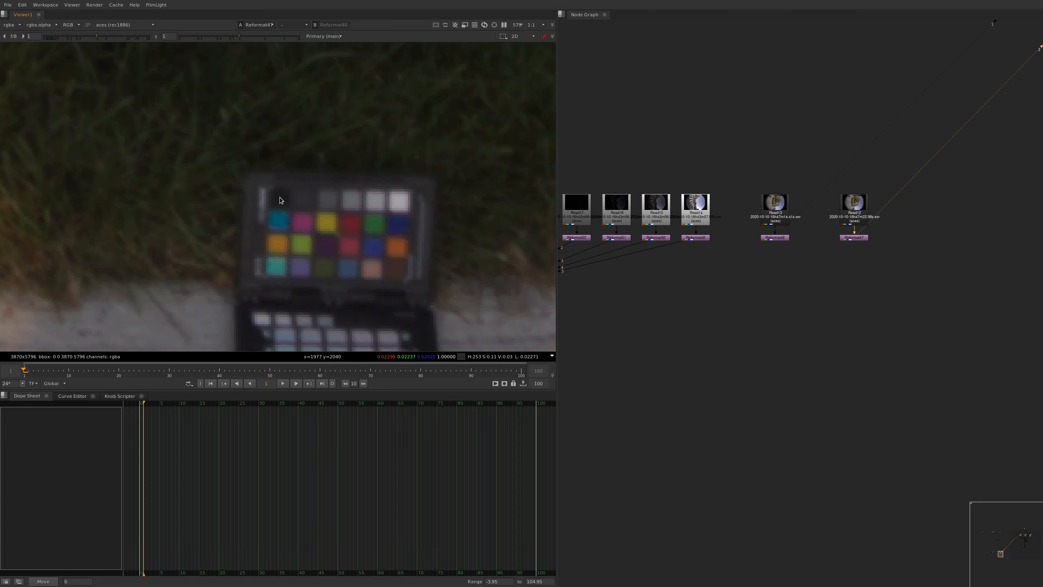
pyautogui.press('1')
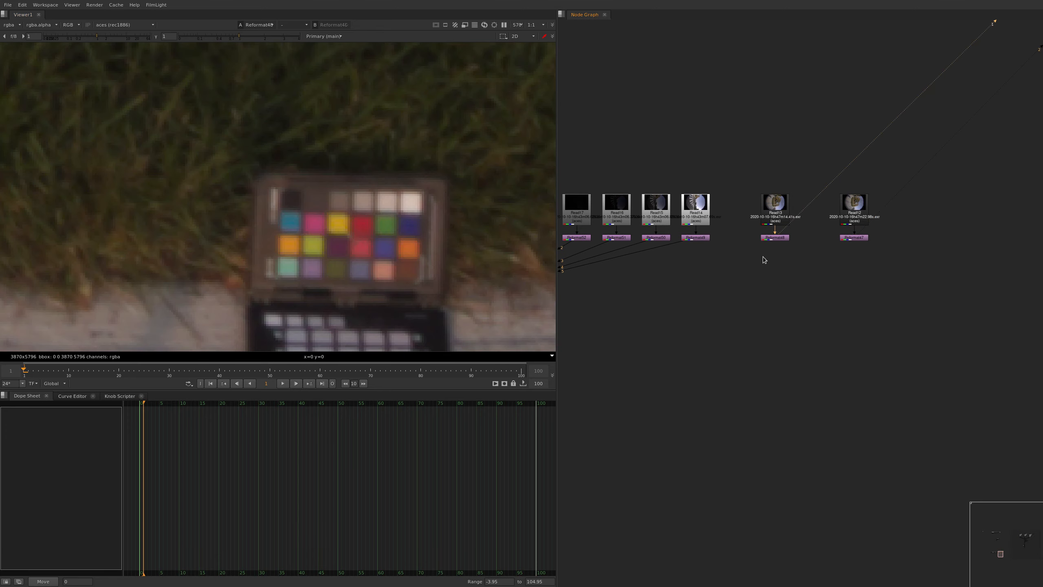
pyautogui.scroll(-5, 413, 213)
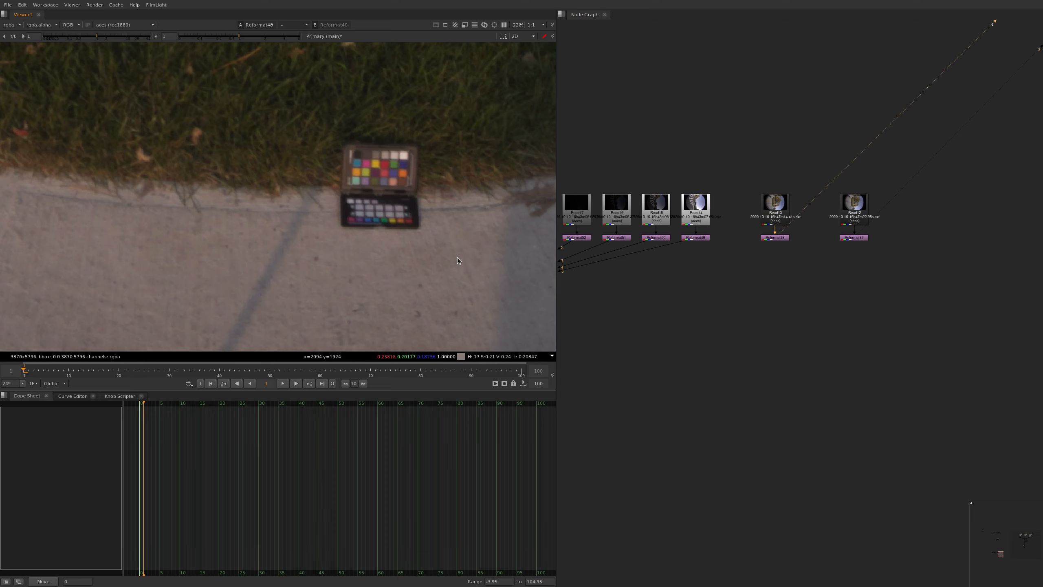
pyautogui.press('2')
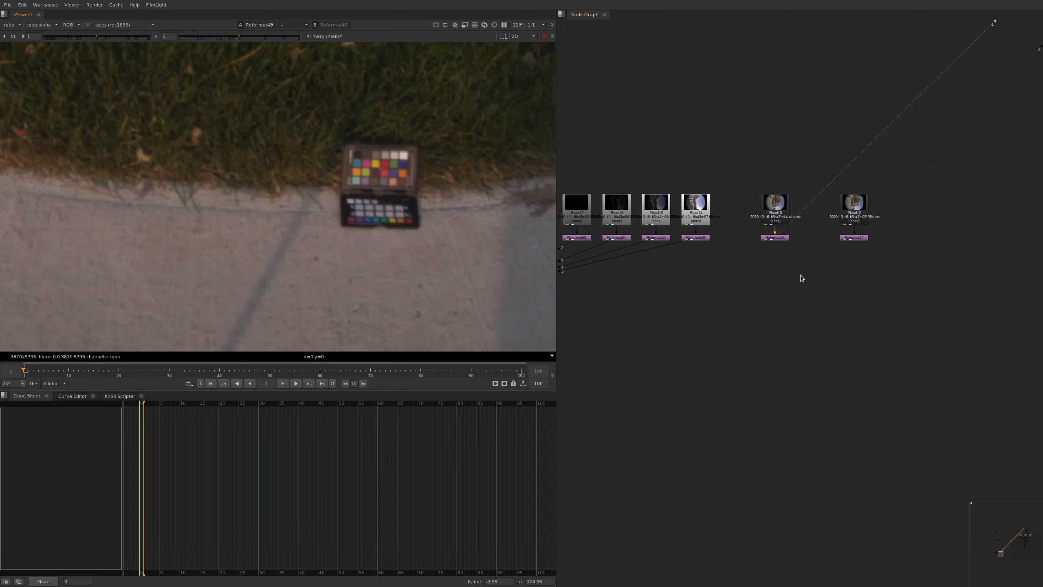
pyautogui.scroll(3, 823, 263)
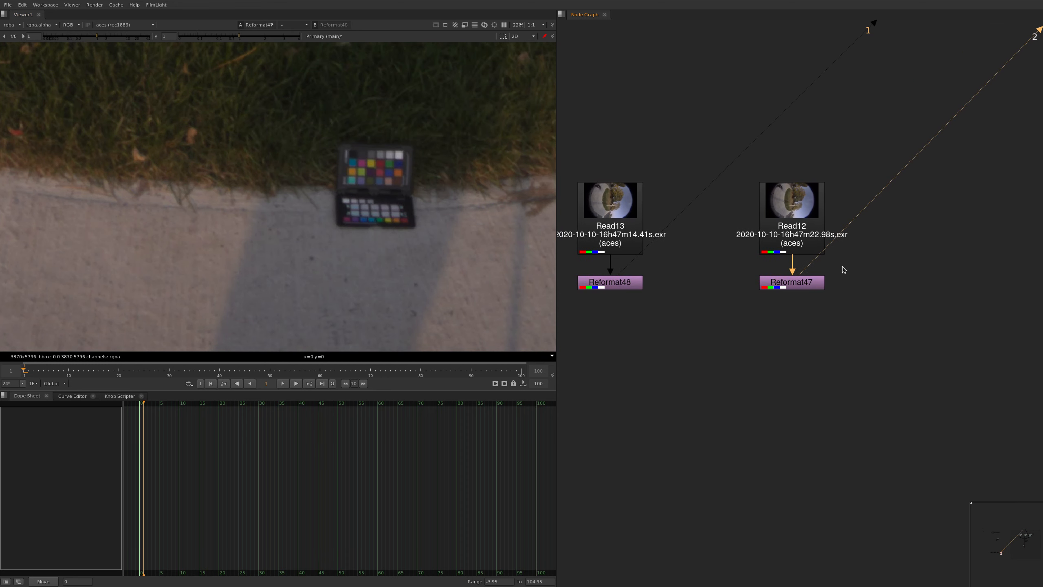
# Create an EqualizeExposure node from ExposureBlend3 under Reformat47, the shaded chart photo, and place it below
pyautogui.scroll(-2, 833, 263)
pyautogui.moveTo(696, 295); pyautogui.dragTo(879, 244, button='middle')
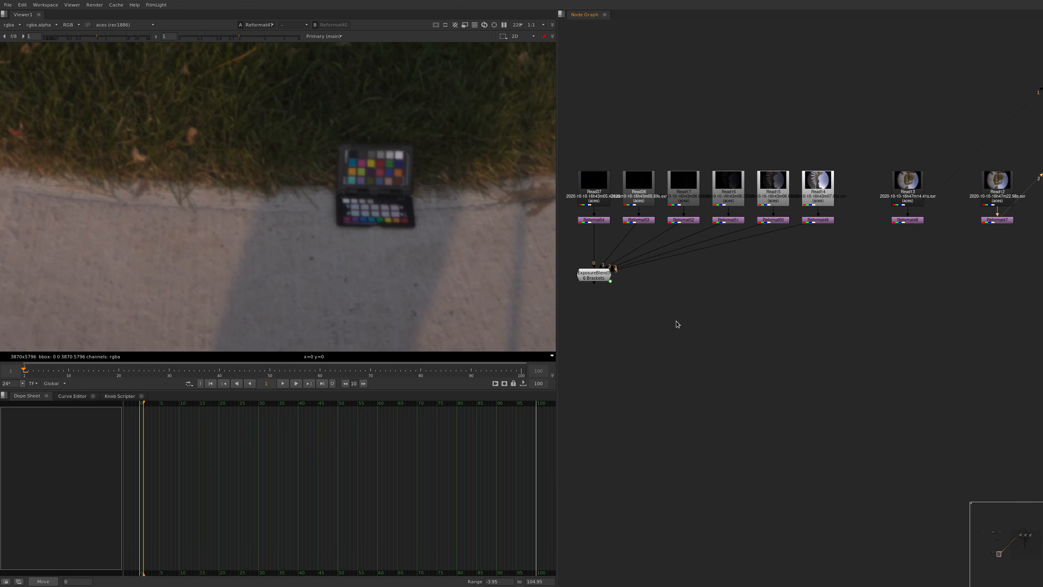
pyautogui.moveTo(675, 321); pyautogui.dragTo(680, 321, button='middle')
pyautogui.doubleClick(602, 279)
pyautogui.keyDown('super'); pyautogui.moveTo(628, 190); pyautogui.dragTo(598, 470, button='right'); pyautogui.keyUp('super')
pyautogui.moveTo(961, 273); pyautogui.dragTo(836, 306, button='middle')
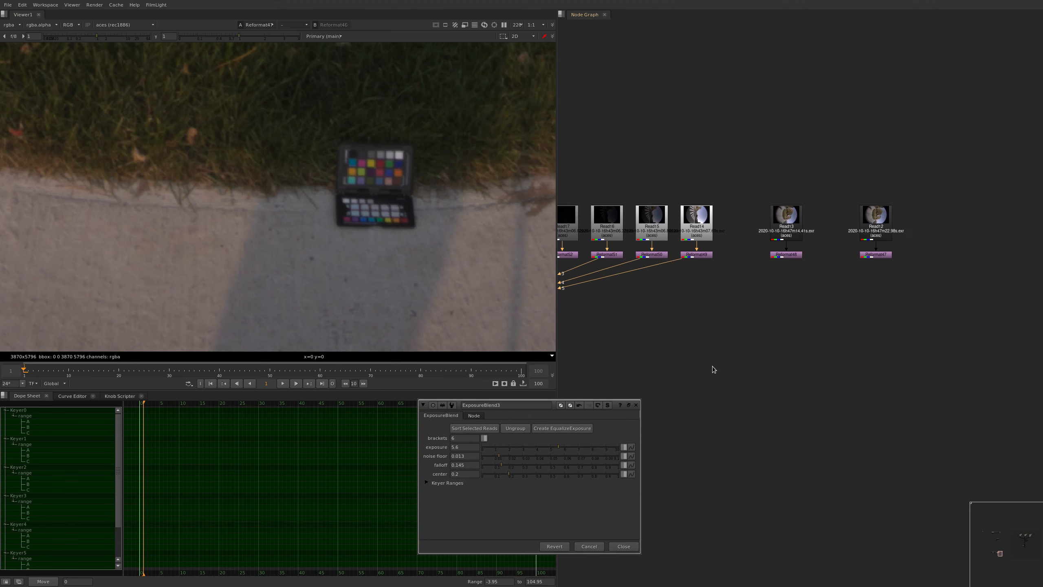
pyautogui.click(877, 254)
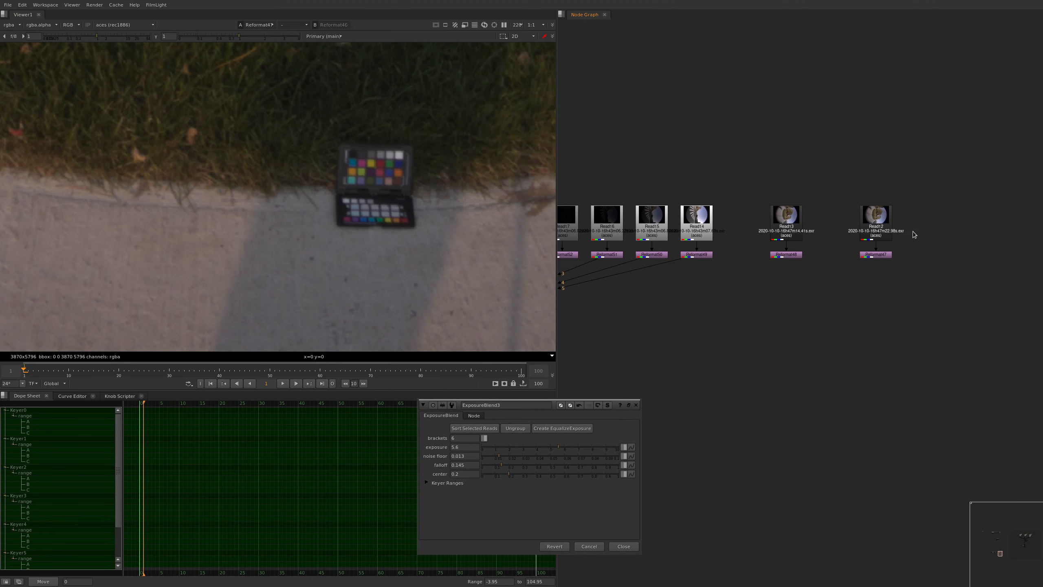
pyautogui.click(574, 435)
pyautogui.moveTo(889, 266); pyautogui.dragTo(891, 287)
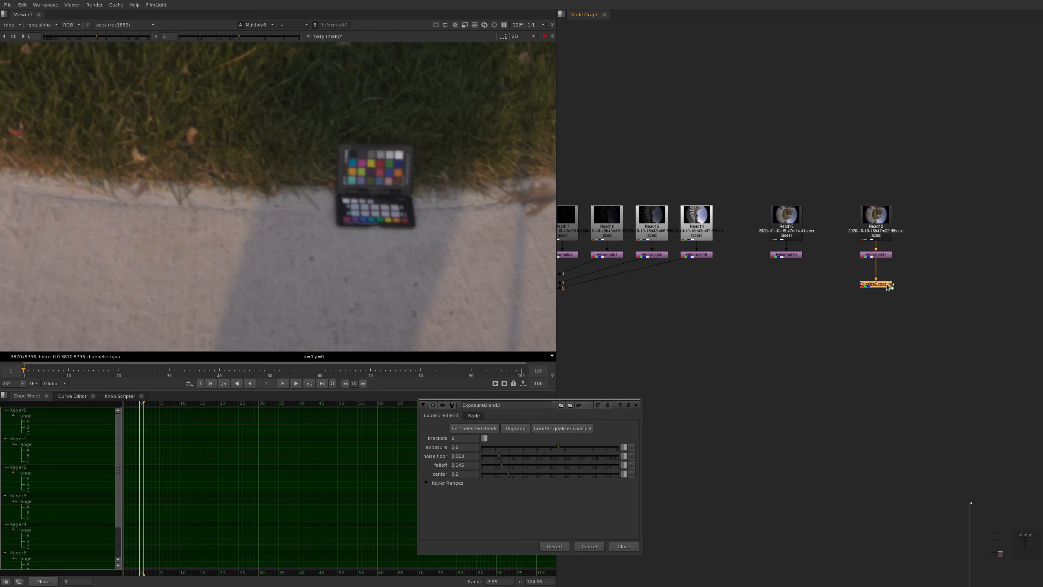
# Inspect the expression behind the EqualizeExposure multiply value, cancel it unchanged, and show the node's exposure setting
pyautogui.doubleClick(891, 287)
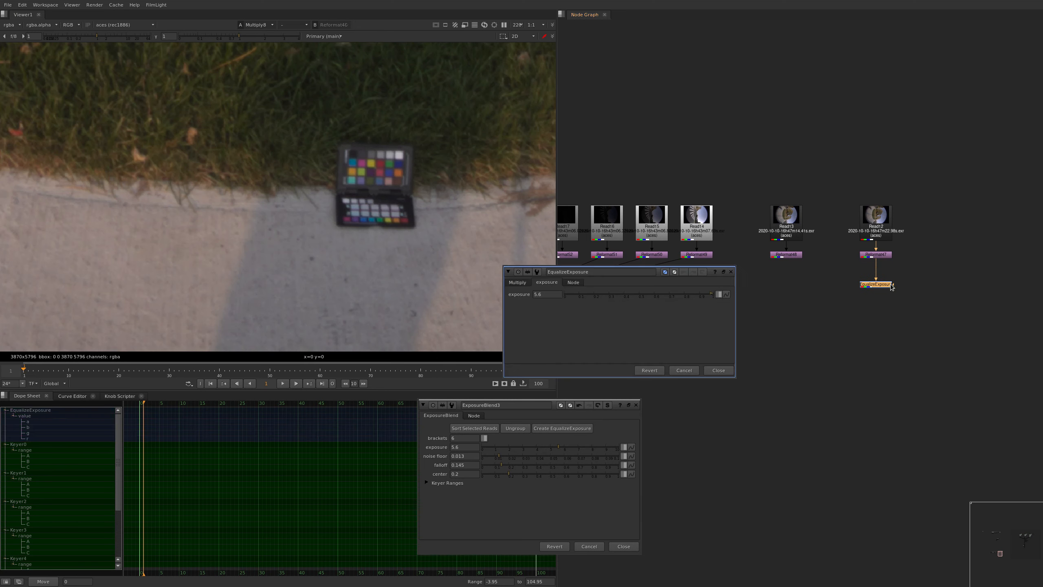
pyautogui.click(518, 283)
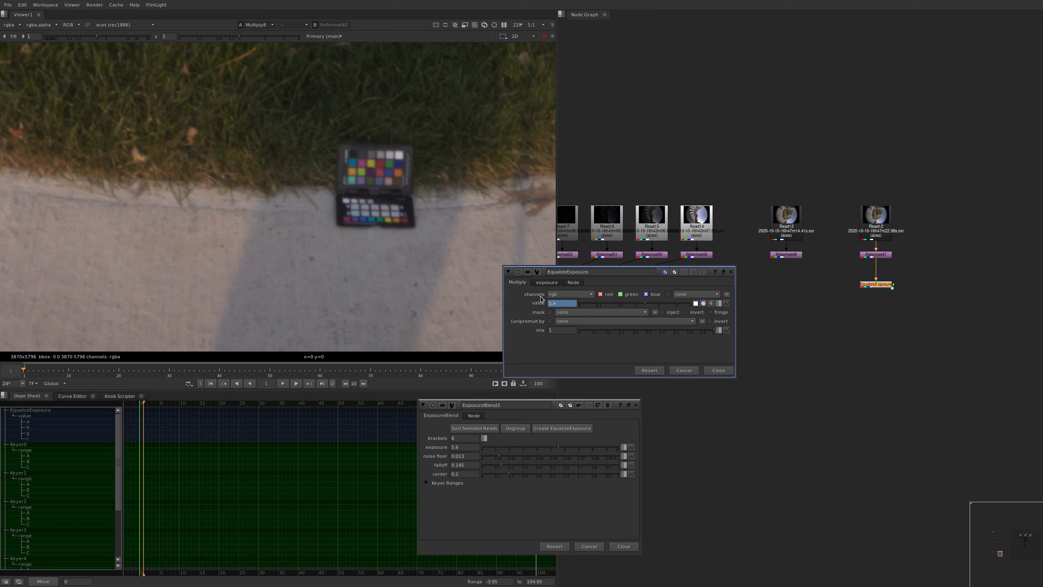
pyautogui.doubleClick(566, 303)
pyautogui.press('=')
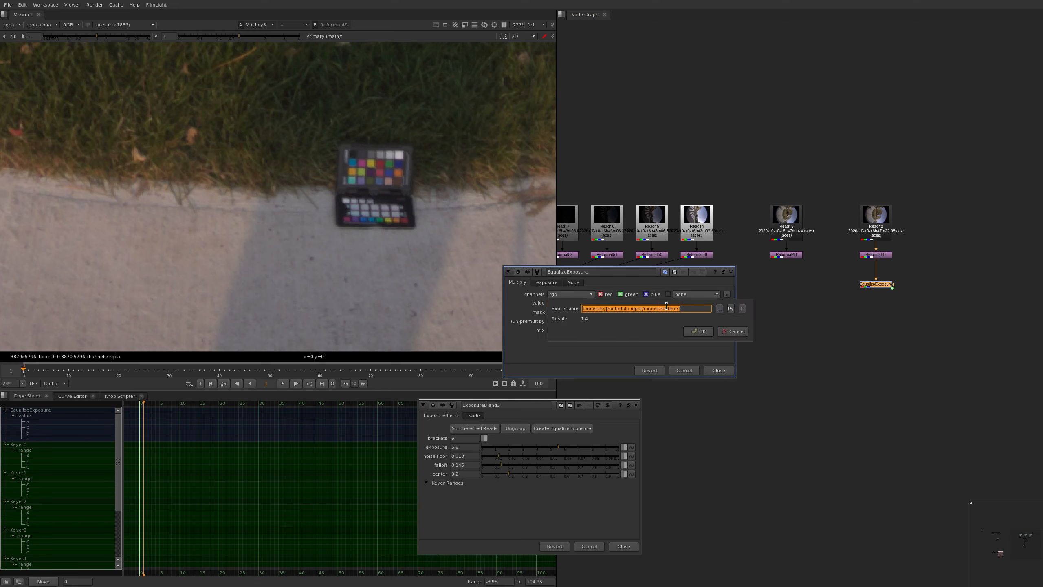
pyautogui.click(735, 331)
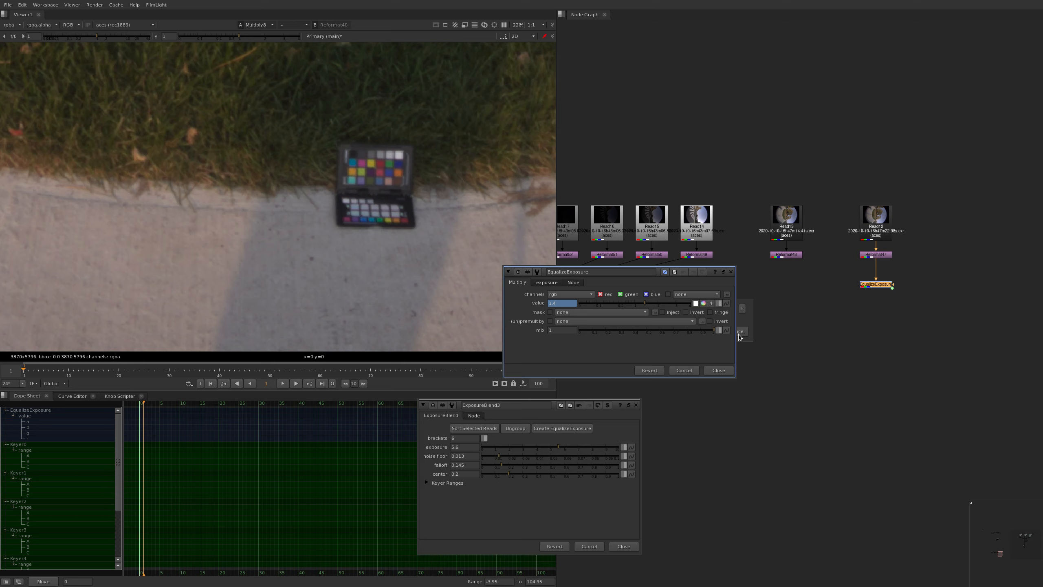
pyautogui.click(547, 283)
# View the EqualizeExposure output and sample the middle-gray patch of the colour chart
pyautogui.moveTo(829, 320); pyautogui.dragTo(833, 313)
pyautogui.press('1')
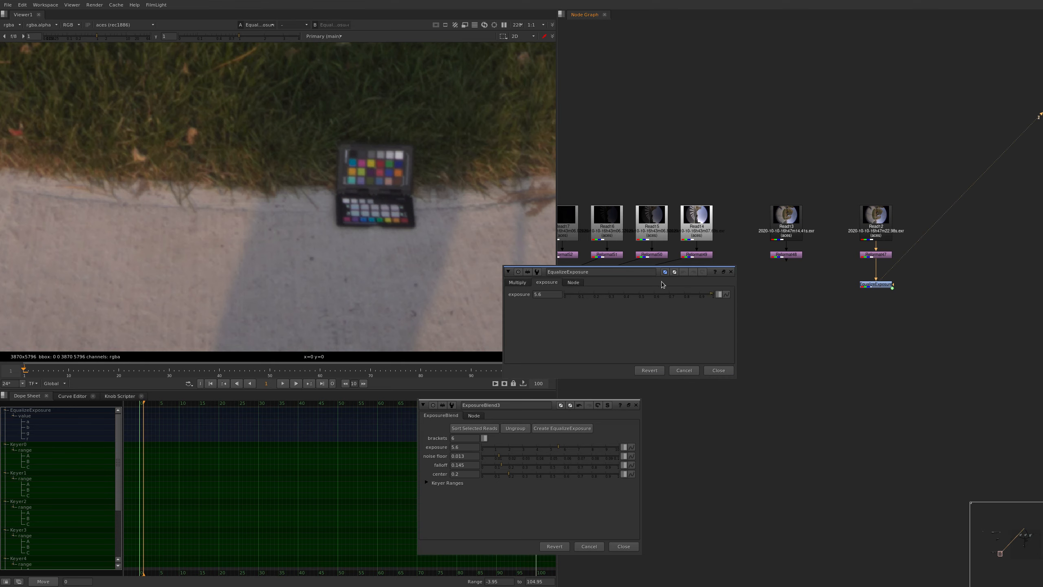
pyautogui.scroll(6, 372, 150)
pyautogui.moveTo(418, 154); pyautogui.dragTo(400, 170, button='middle')
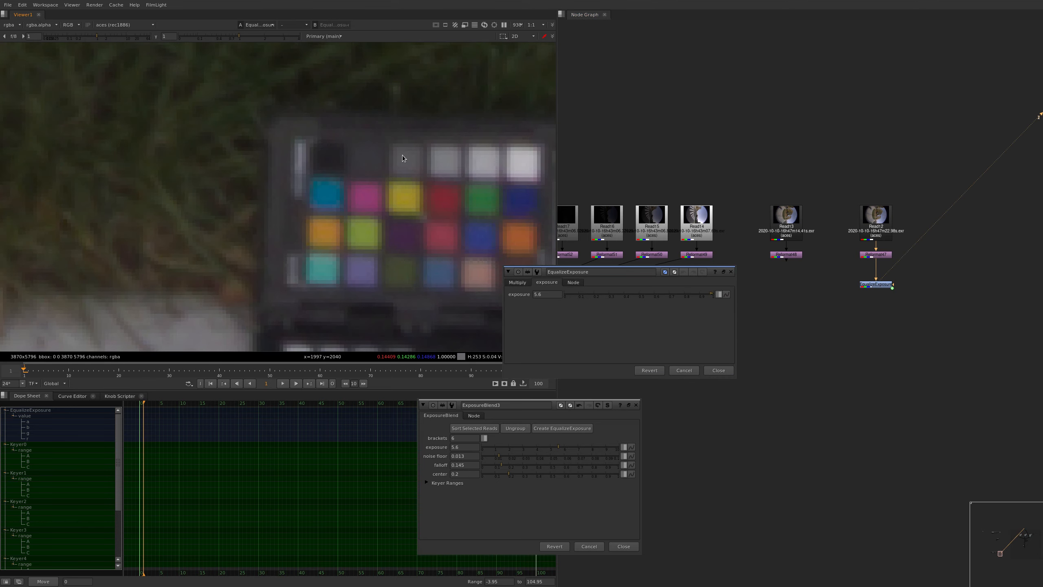
pyautogui.keyDown('ctrl'); pyautogui.keyDown('shift'); pyautogui.moveTo(402, 155); pyautogui.dragTo(407, 161); pyautogui.keyUp('shift'); pyautogui.keyUp('ctrl')
# Raise the EqualizeExposure exposure until the sampled gray patch reads about 0.18
pyautogui.moveTo(541, 296); pyautogui.dragTo(618, 293, button='middle')
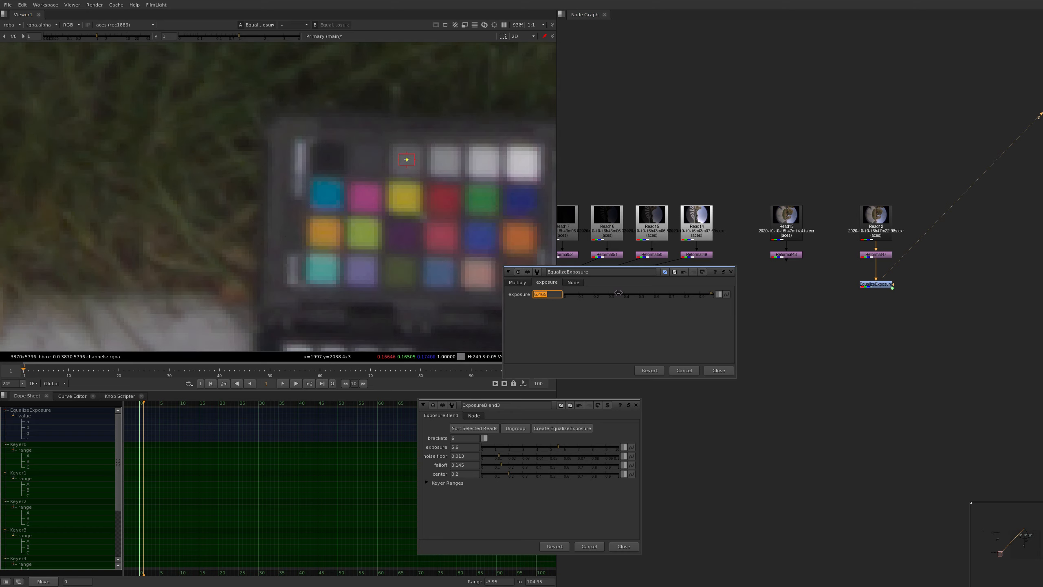
pyautogui.click(540, 295)
pyautogui.press('Up')
pyautogui.click(539, 295)
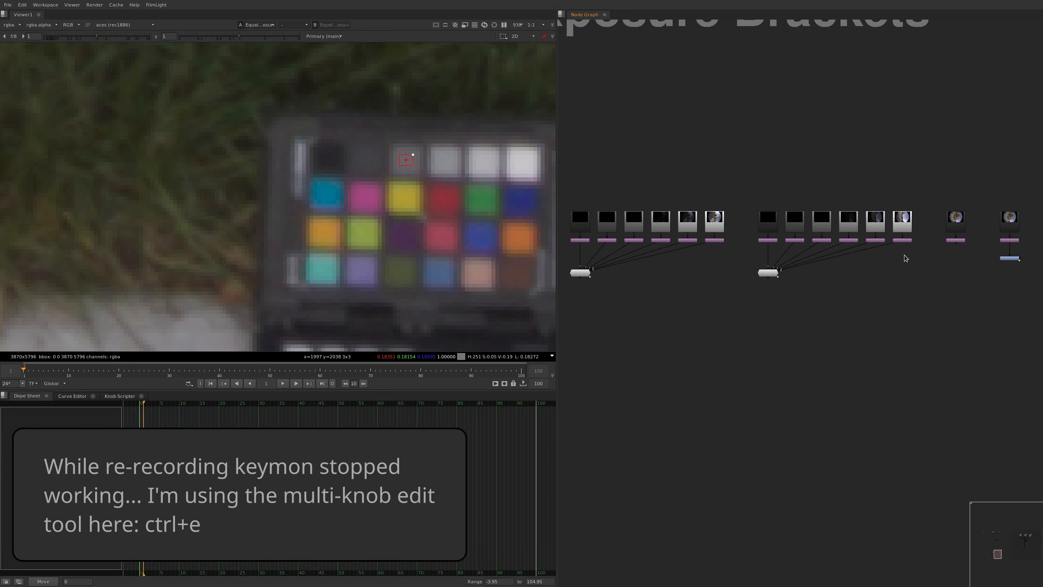
# Select all the ExposureBlend nodes and set their exposure to 7.1 with the multi-knob edit tool
pyautogui.moveTo(921, 250); pyautogui.dragTo(603, 293)
pyautogui.moveTo(930, 289); pyautogui.dragTo(821, 304, button='middle')
pyautogui.hotkey('ctrl', 'e')
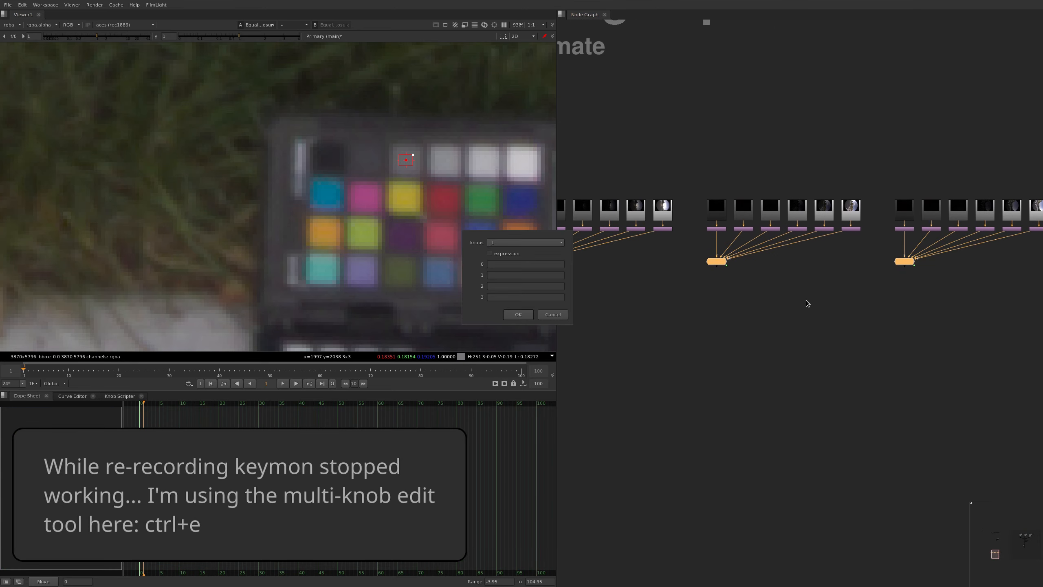
pyautogui.press('Tab')
pyautogui.press('Tab')
pyautogui.write('7.1')
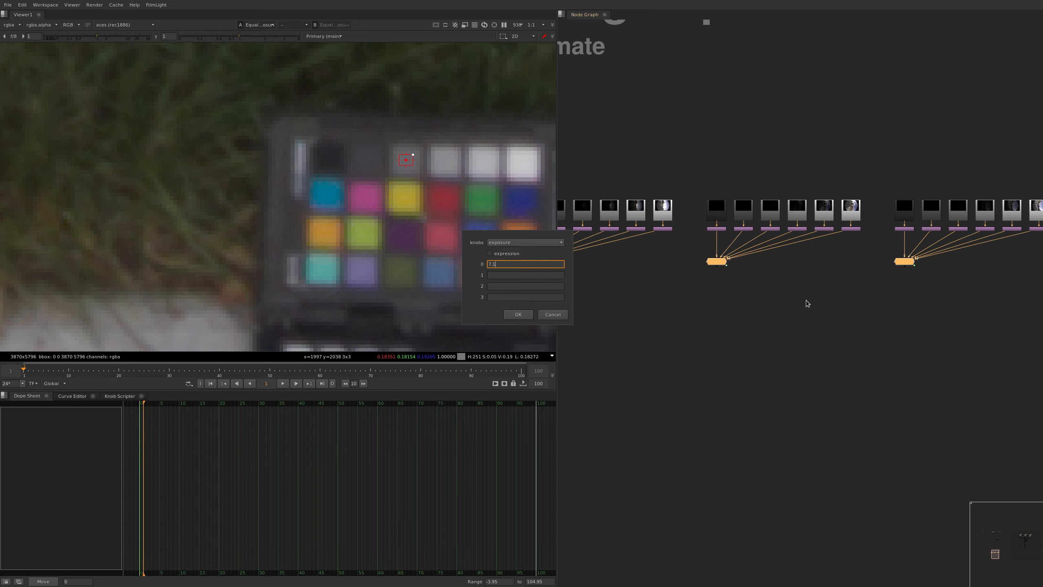
pyautogui.press('Return')
# View the ExposureBlend node of the last bracket set and frame its image to check the result
pyautogui.click(963, 304)
pyautogui.click(906, 261)
pyautogui.press('1')
pyautogui.press('f')
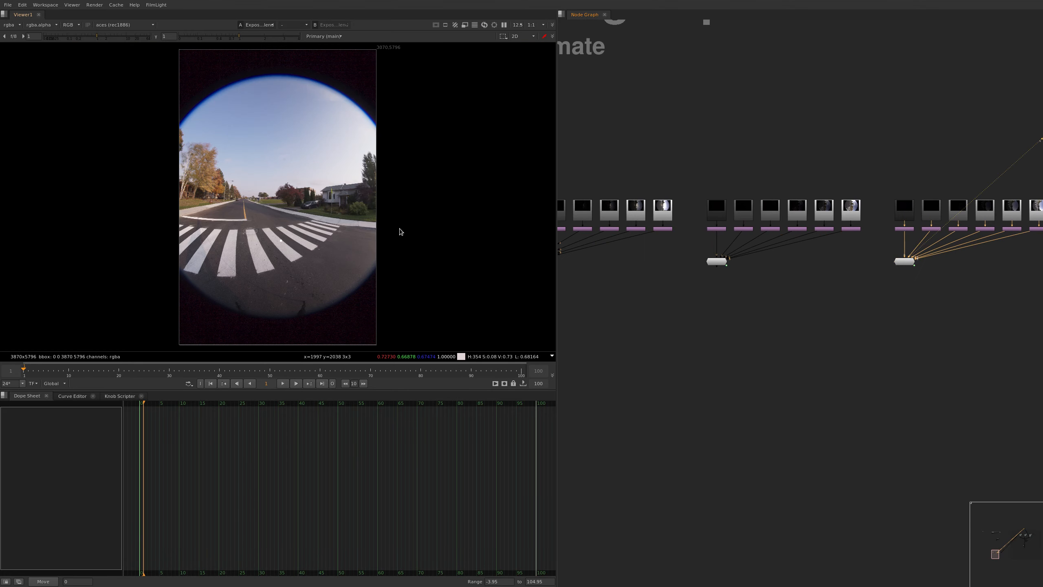
# View the ExposureBlend output of each bracket set in turn, ending on the last set
pyautogui.moveTo(791, 311); pyautogui.dragTo(663, 247)
pyautogui.press('1')
pyautogui.moveTo(628, 285); pyautogui.dragTo(781, 279, button='middle')
pyautogui.moveTo(744, 293); pyautogui.dragTo(635, 227)
pyautogui.press('1')
pyautogui.click(789, 325)
pyautogui.moveTo(913, 291); pyautogui.dragTo(721, 287, button='middle')
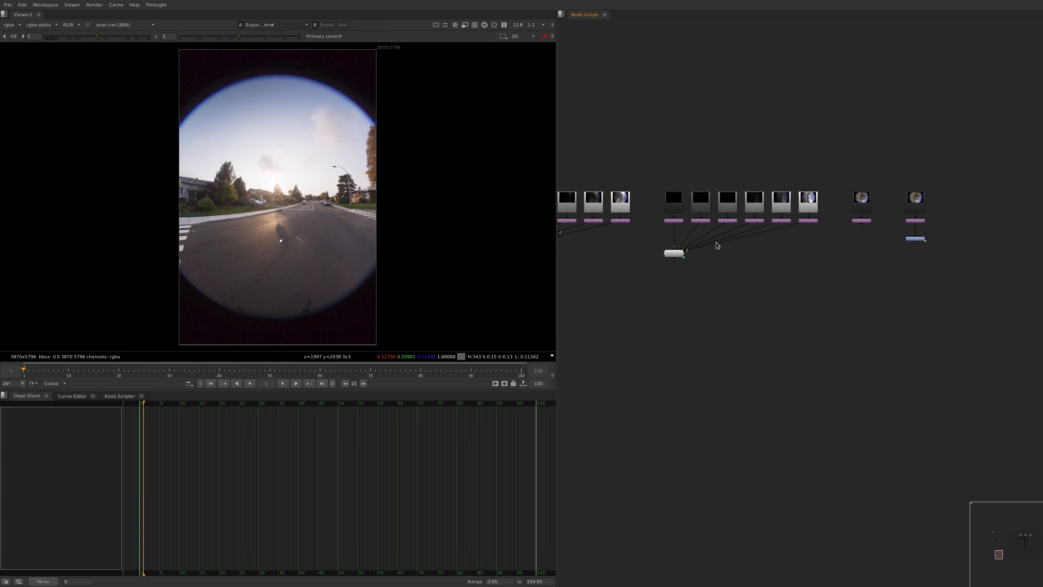
pyautogui.moveTo(649, 282); pyautogui.dragTo(728, 239)
pyautogui.press('1')
pyautogui.click(866, 271)
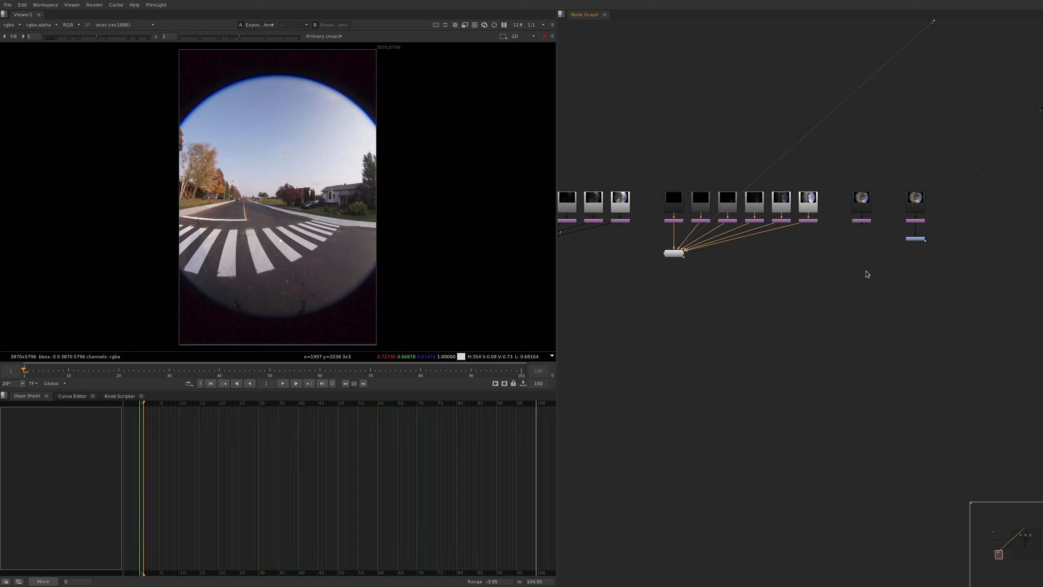
# Compare the brightness of the last set's ExposureBlend output with the EqualizeExposure output of the colour-chart image
pyautogui.press('2')
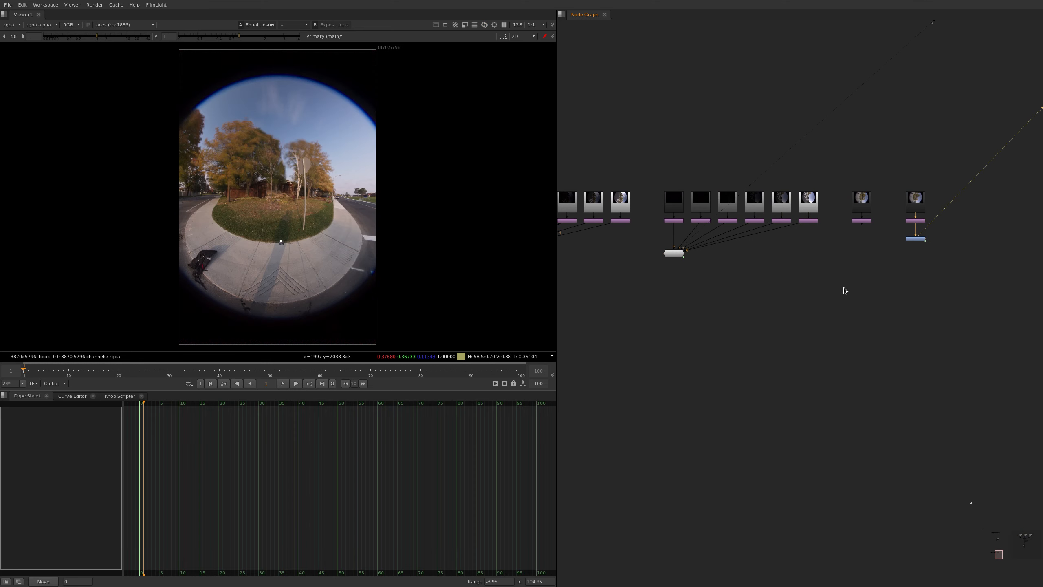
pyautogui.press('1')
pyautogui.press('2')
pyautogui.press('1')
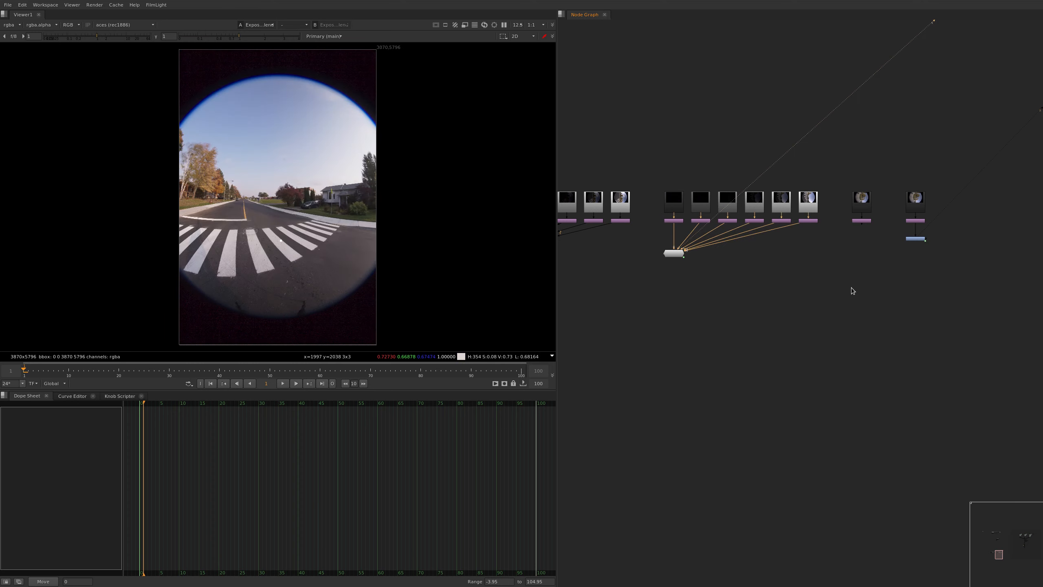
pyautogui.press('2')
pyautogui.press('1')
pyautogui.press('2')
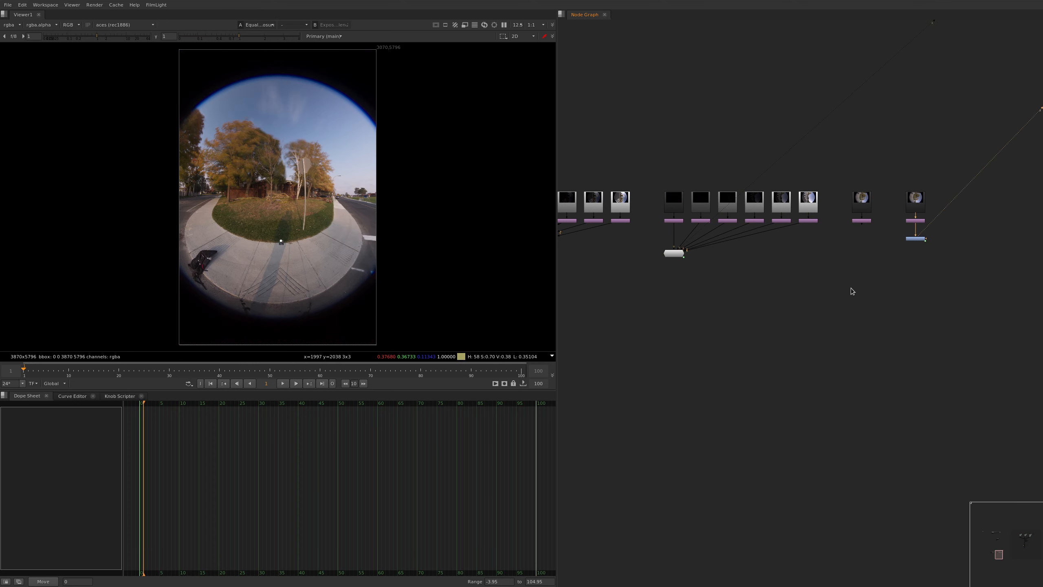
pyautogui.press('1')
pyautogui.press('2')
pyautogui.press('1')
pyautogui.scroll(3, 211, 193)
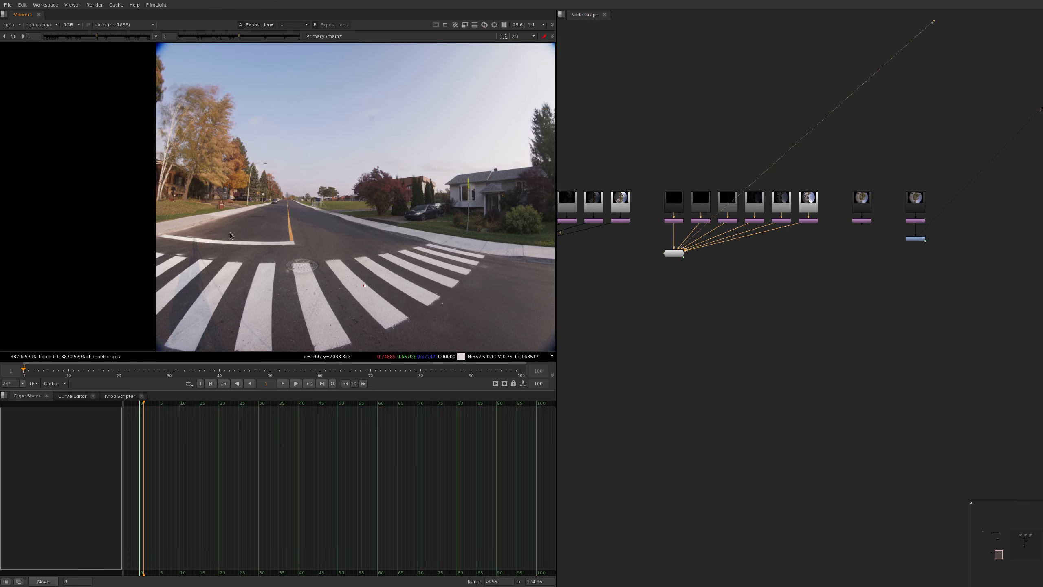
pyautogui.press('2')
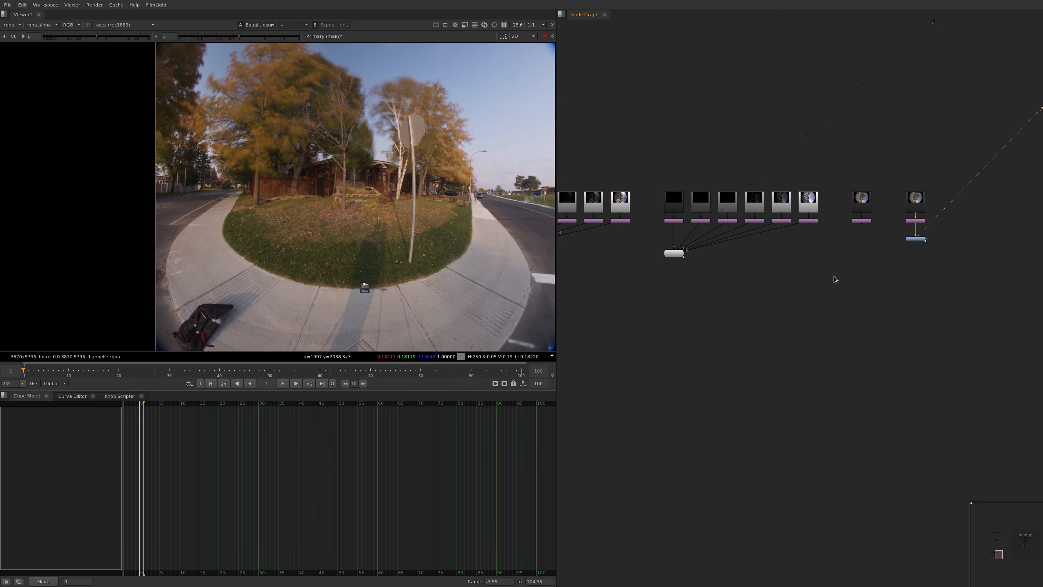
pyautogui.press('1')
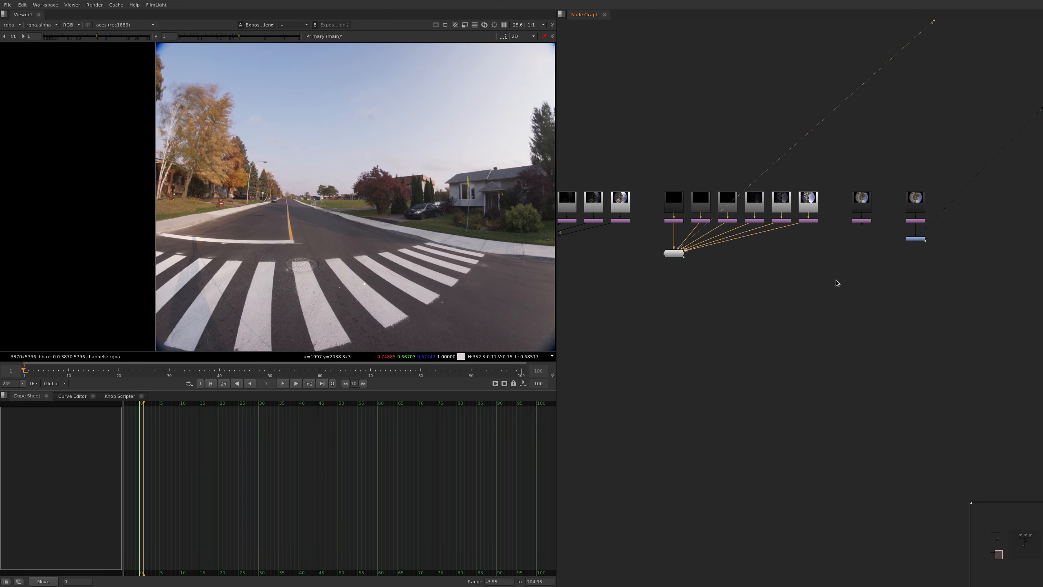
# Sample the sidewalk in the EqualizeExposure output and a matching sidewalk area in the last set's ExposureBlend output
pyautogui.press('2')
pyautogui.scroll(10, 489, 228)
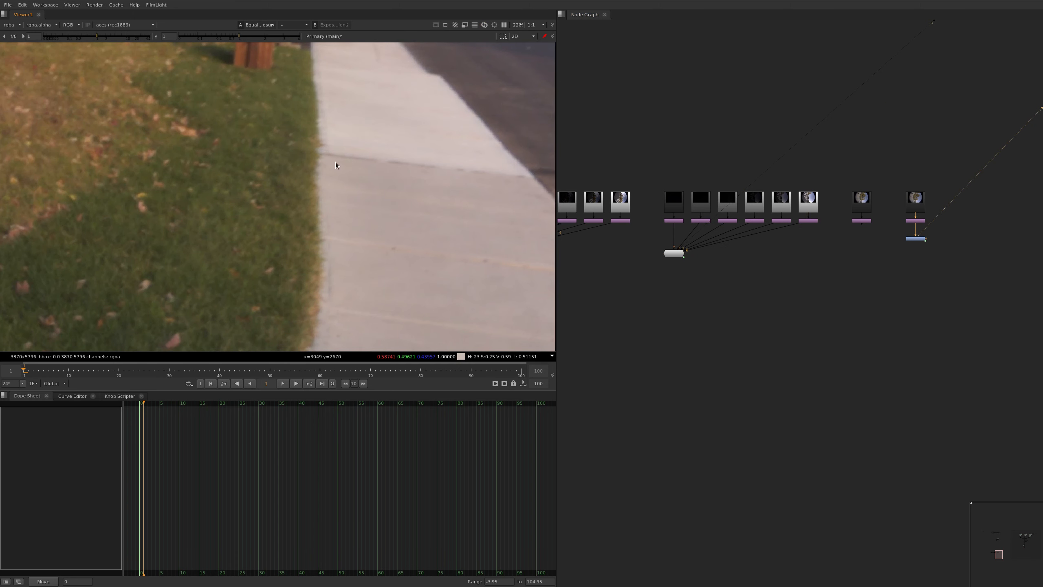
pyautogui.moveTo(356, 182)
pyautogui.keyDown('ctrl'); pyautogui.keyDown('shift'); pyautogui.mouseDown()
pyautogui.moveTo(365, 187)
pyautogui.moveTo(351, 174)
pyautogui.moveTo(366, 163)
pyautogui.moveTo(352, 176)
pyautogui.mouseUp(); pyautogui.keyUp('shift'); pyautogui.keyUp('ctrl')
pyautogui.moveTo(759, 267); pyautogui.dragTo(792, 293, button='middle')
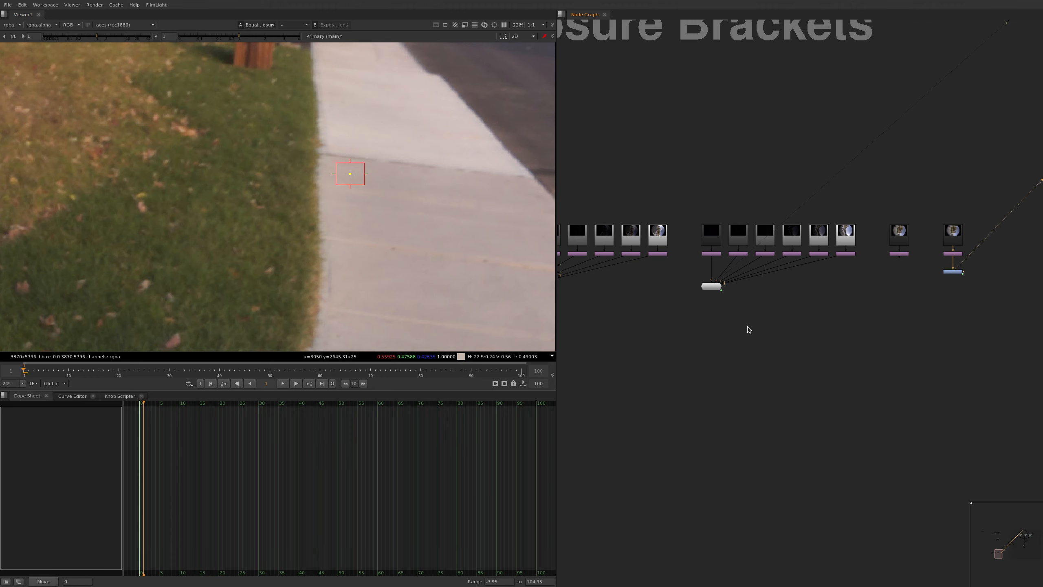
pyautogui.click(712, 286)
pyautogui.press('1')
pyautogui.scroll(3, 325, 181)
pyautogui.moveTo(316, 182)
pyautogui.keyDown('ctrl'); pyautogui.keyDown('shift'); pyautogui.mouseDown()
pyautogui.moveTo(334, 197)
pyautogui.moveTo(322, 189)
pyautogui.mouseUp(); pyautogui.keyUp('shift'); pyautogui.keyUp('ctrl')
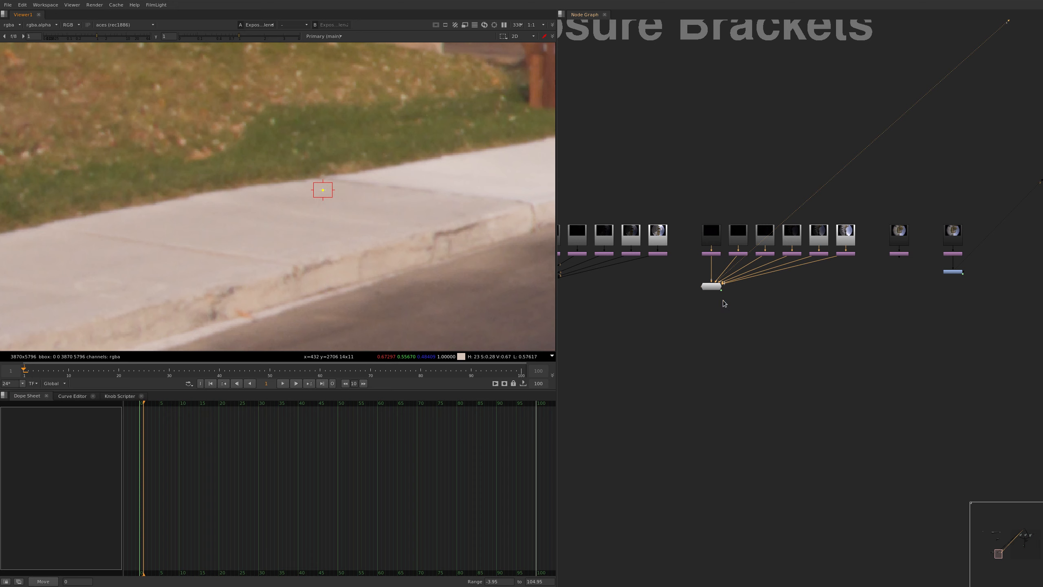
# Lower the last set's ExposureBlend exposure to 5.89 to match the sampled sidewalk brightness
pyautogui.doubleClick(713, 287)
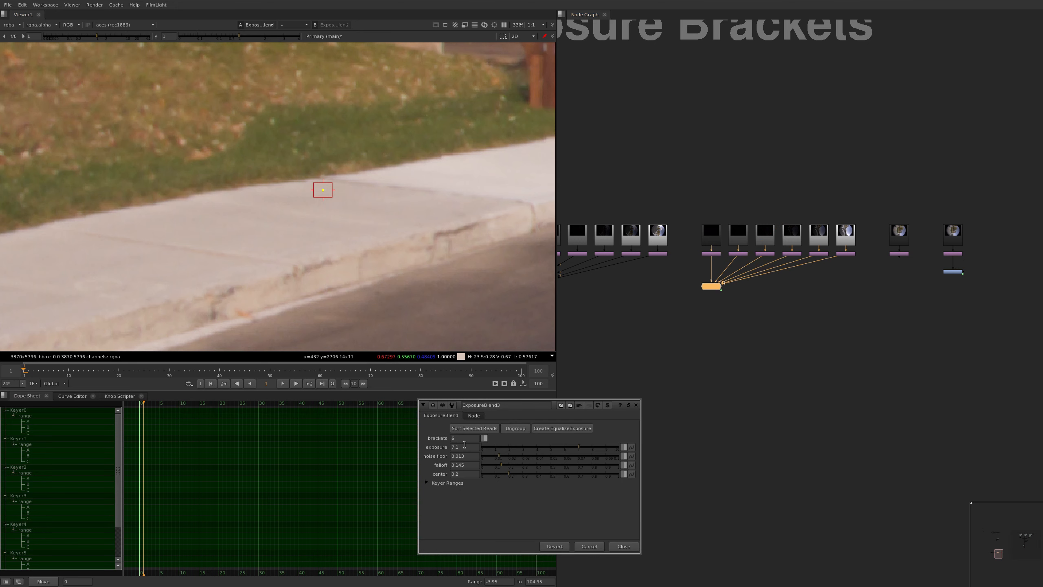
pyautogui.moveTo(579, 447); pyautogui.dragTo(562, 446)
pyautogui.click(751, 356)
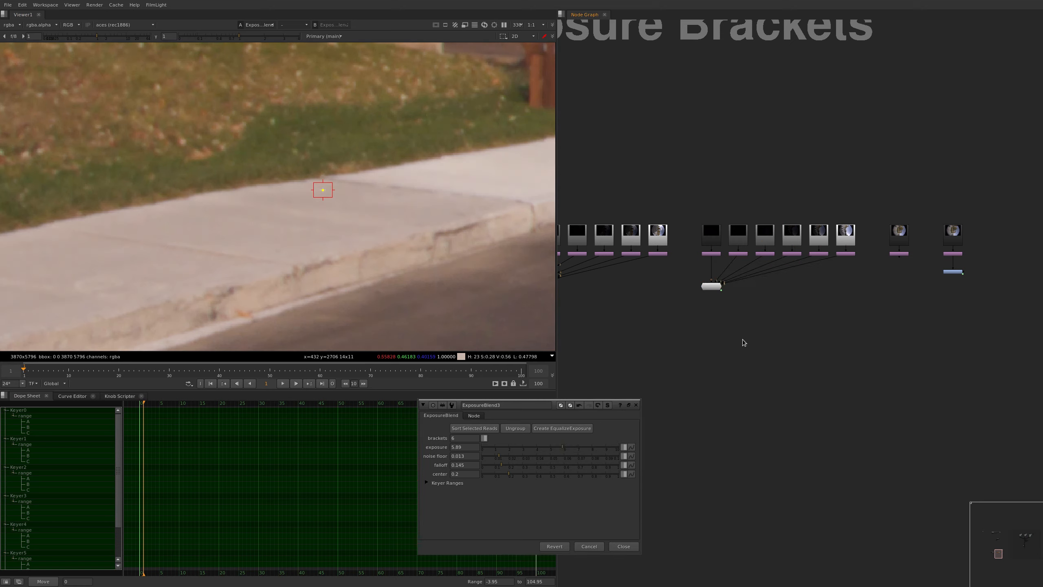
# Copy the 5.89 exposure value and apply it to all the ExposureBlend nodes with the multi-knob edit tool
pyautogui.click(471, 447)
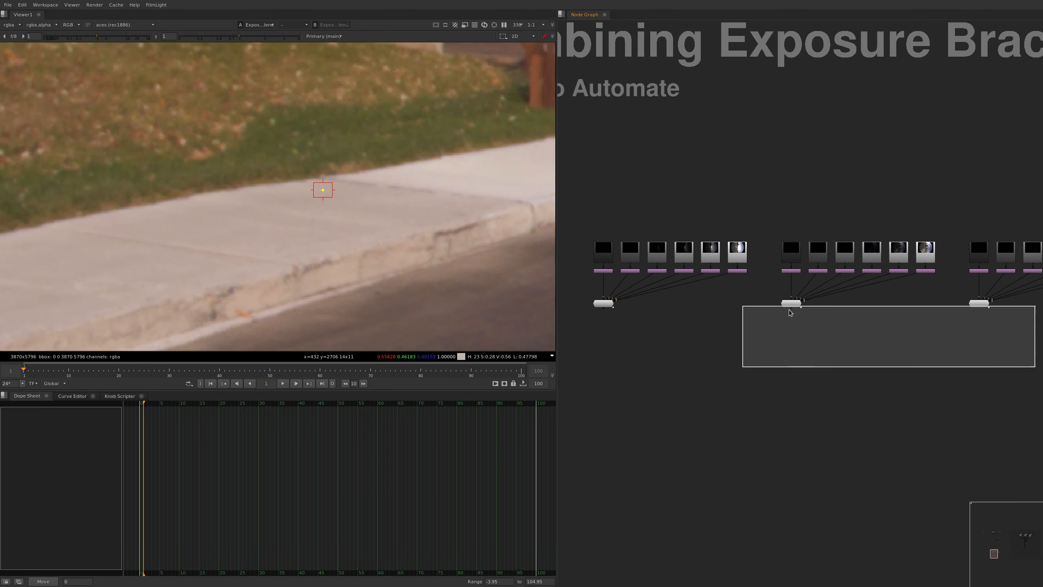
pyautogui.moveTo(789, 309); pyautogui.dragTo(602, 285)
pyautogui.hotkey('alt', 'e')
pyautogui.press('Tab')
pyautogui.press('Tab')
pyautogui.write('5.89')
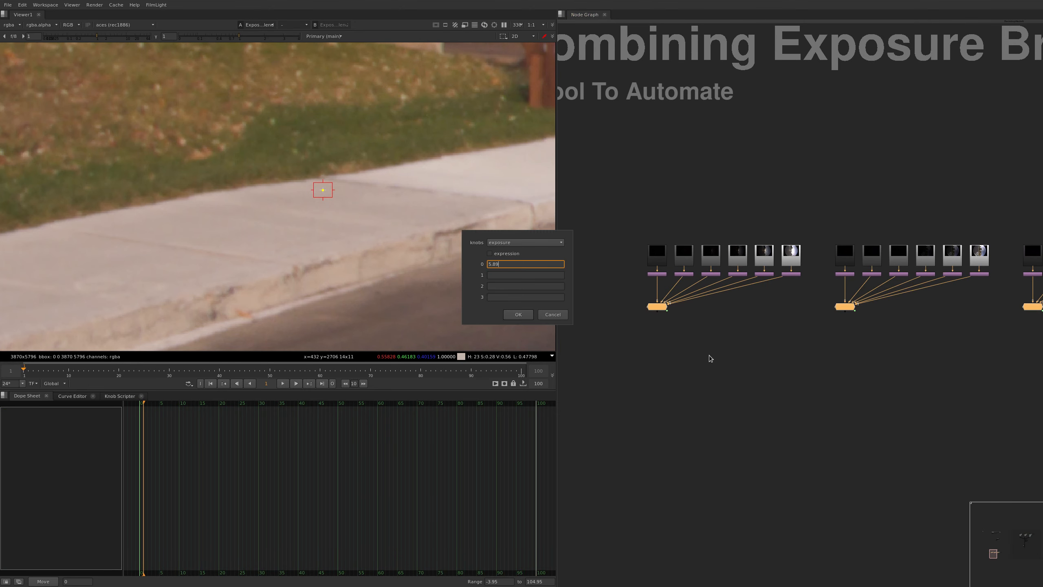
pyautogui.press('Return')
# View the last set's whole ExposureBlend image alongside the colour-chart image and clear the sampling box from the viewer
pyautogui.moveTo(936, 378); pyautogui.dragTo(805, 339, button='middle')
pyautogui.click(941, 276)
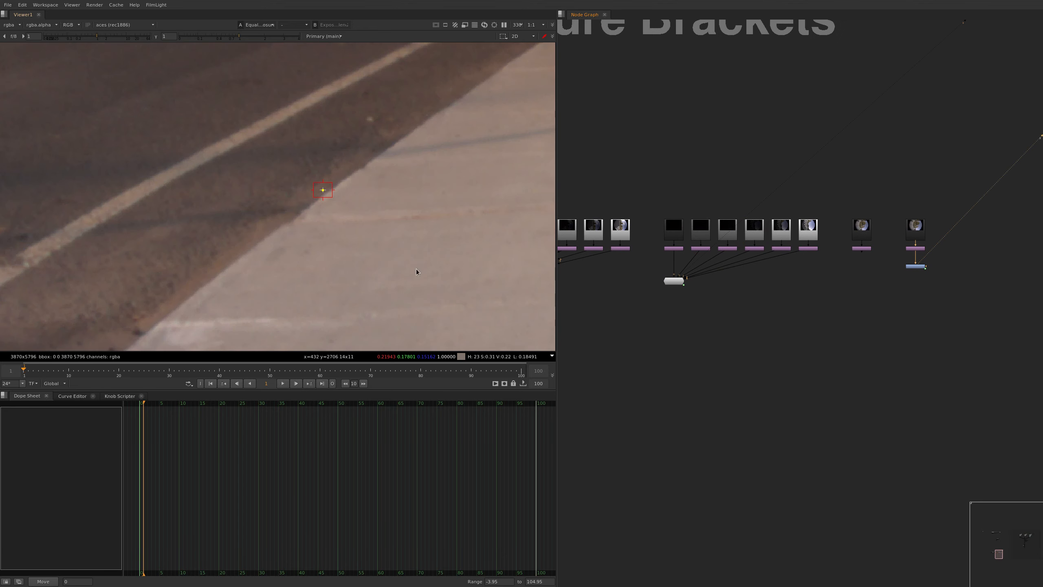
pyautogui.press('f')
pyautogui.press('1')
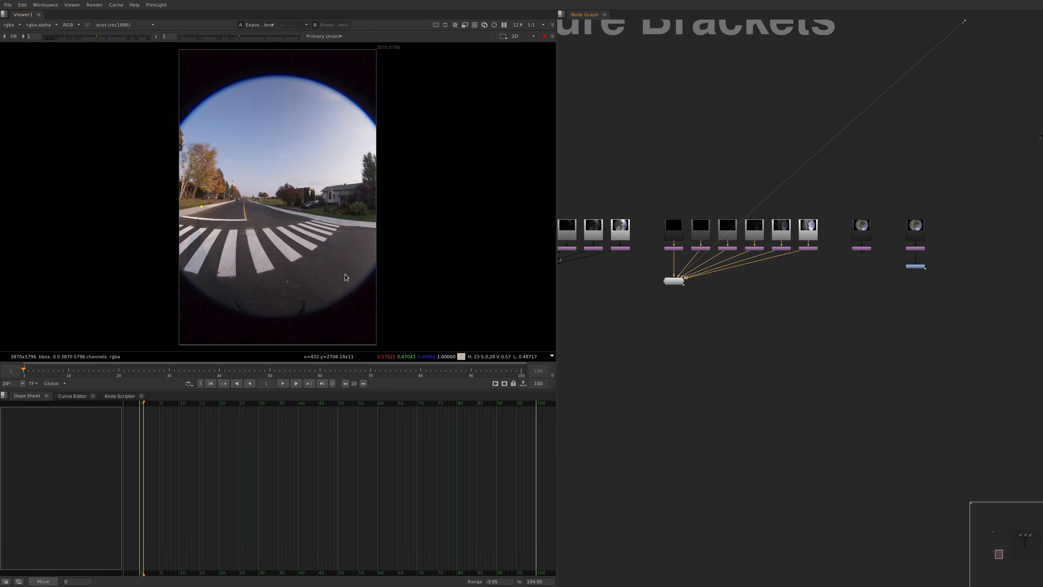
pyautogui.press('2')
pyautogui.press('1')
pyautogui.keyDown('ctrl'); pyautogui.rightClick(320, 265); pyautogui.keyUp('ctrl')
pyautogui.press('2')
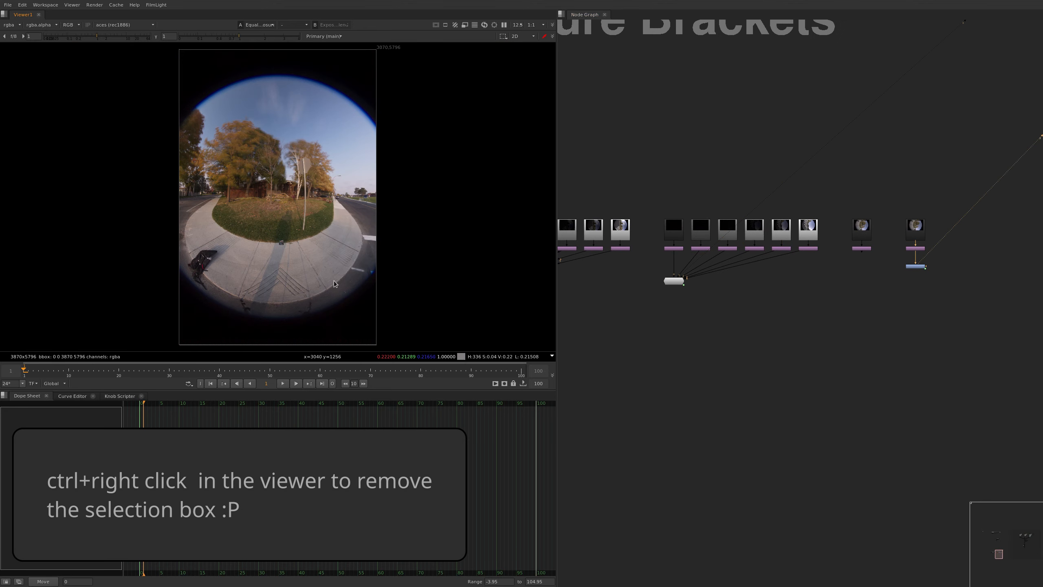
# Check the brightness match between the blended sets and the colour-chart image, finishing on the first set's ExposureBlend output
pyautogui.press('1')
pyautogui.press('2')
pyautogui.press('1')
pyautogui.press('2')
pyautogui.press('1')
pyautogui.press('2')
pyautogui.press('1')
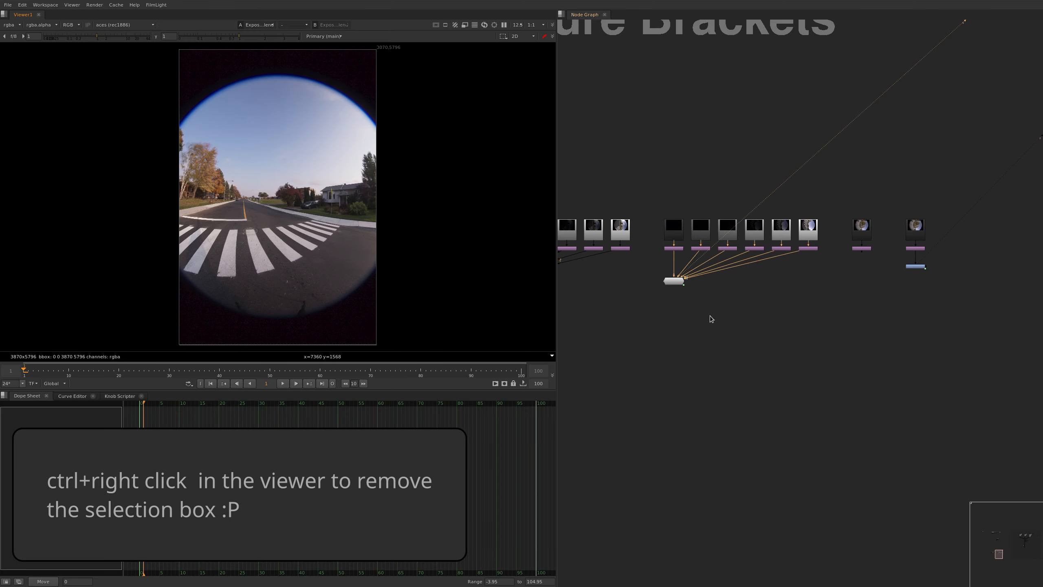
pyautogui.moveTo(755, 328); pyautogui.dragTo(714, 317, button='middle')
pyautogui.press('2')
pyautogui.press('1')
pyautogui.press('2')
pyautogui.press('1')
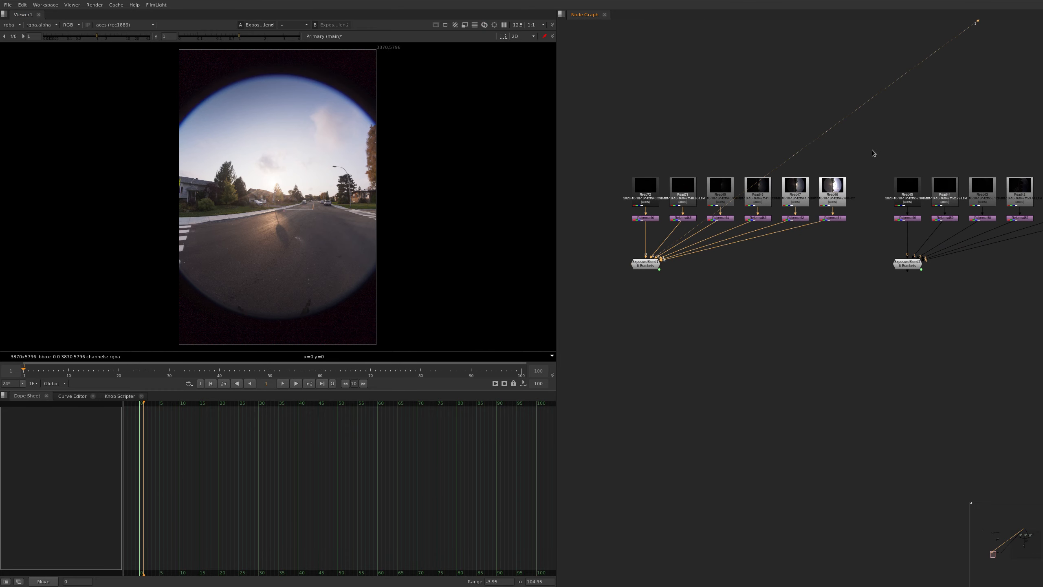
# Ungroup the first bracket set's ExposureBlend node and hide the expression lines in the node graph
pyautogui.moveTo(871, 146); pyautogui.dragTo(771, 278)
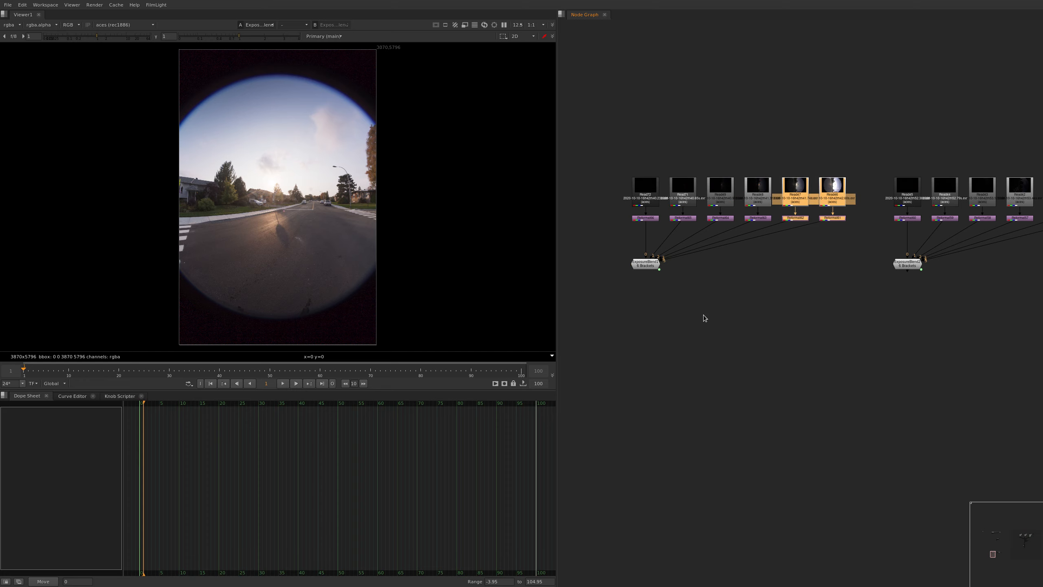
pyautogui.click(646, 263)
pyautogui.moveTo(702, 303); pyautogui.dragTo(694, 283, button='middle')
pyautogui.moveTo(682, 279); pyautogui.dragTo(611, 236)
pyautogui.press('Return')
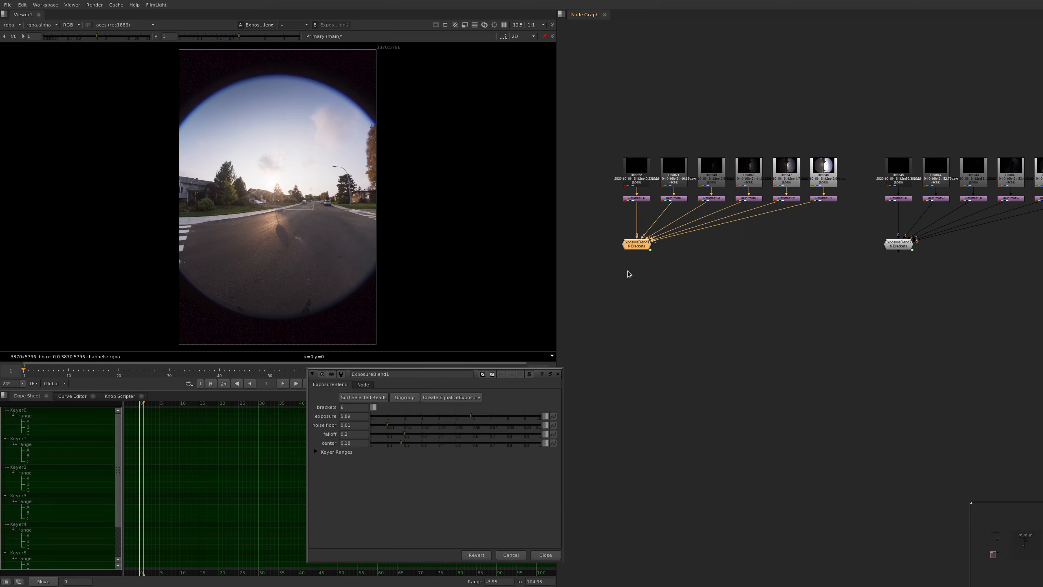
pyautogui.click(404, 397)
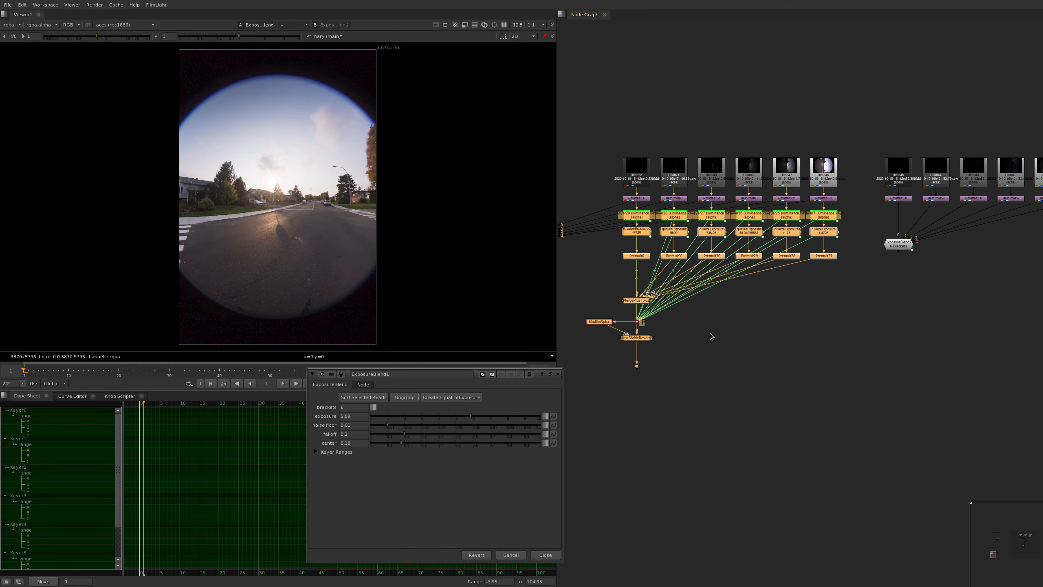
pyautogui.click(696, 343)
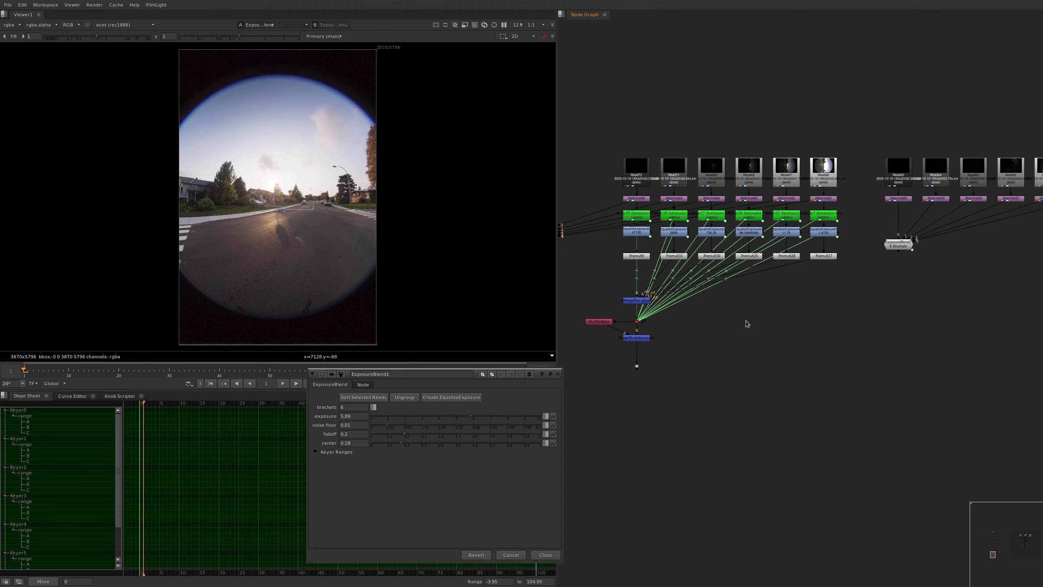
pyautogui.hotkey('alt', 'e')
# Load the first set's 11.78 and 1.4725 EqualizeExposure nodes into two viewer inputs for comparison
pyautogui.moveTo(815, 259); pyautogui.dragTo(810, 263, button='middle')
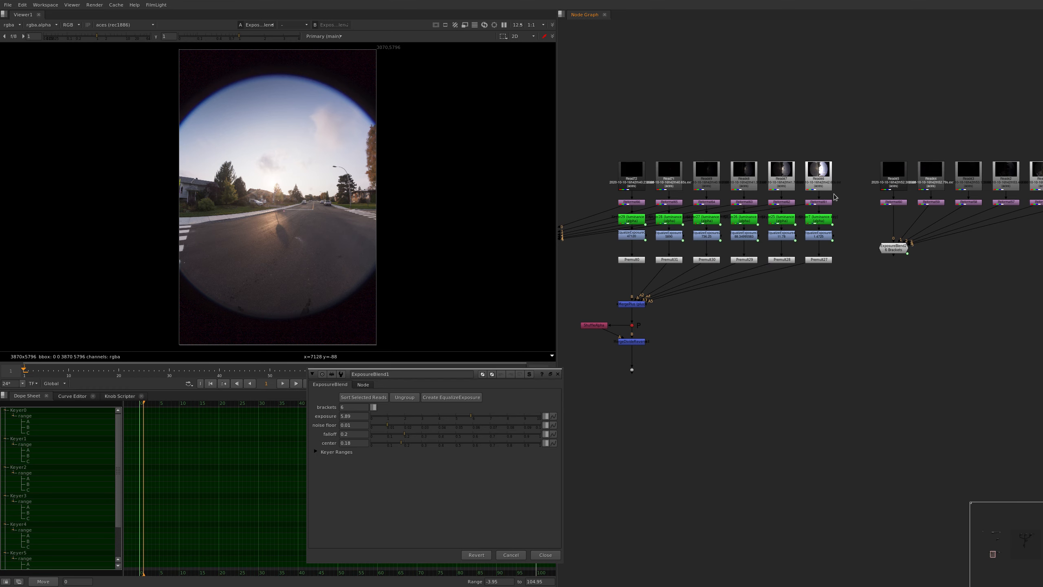
pyautogui.moveTo(797, 225); pyautogui.dragTo(782, 246, button='middle')
pyautogui.scroll(4, 782, 247)
pyautogui.moveTo(793, 191); pyautogui.dragTo(784, 245, button='middle')
pyautogui.moveTo(782, 232); pyautogui.dragTo(711, 268)
pyautogui.press('1')
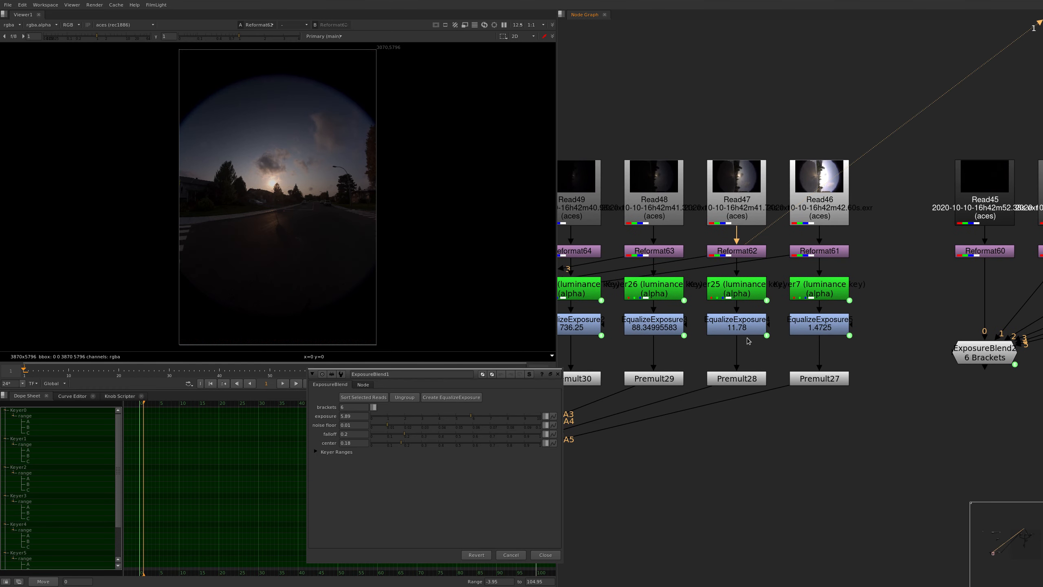
pyautogui.click(739, 330)
pyautogui.press('1')
pyautogui.click(819, 327)
pyautogui.press('2')
pyautogui.press('1')
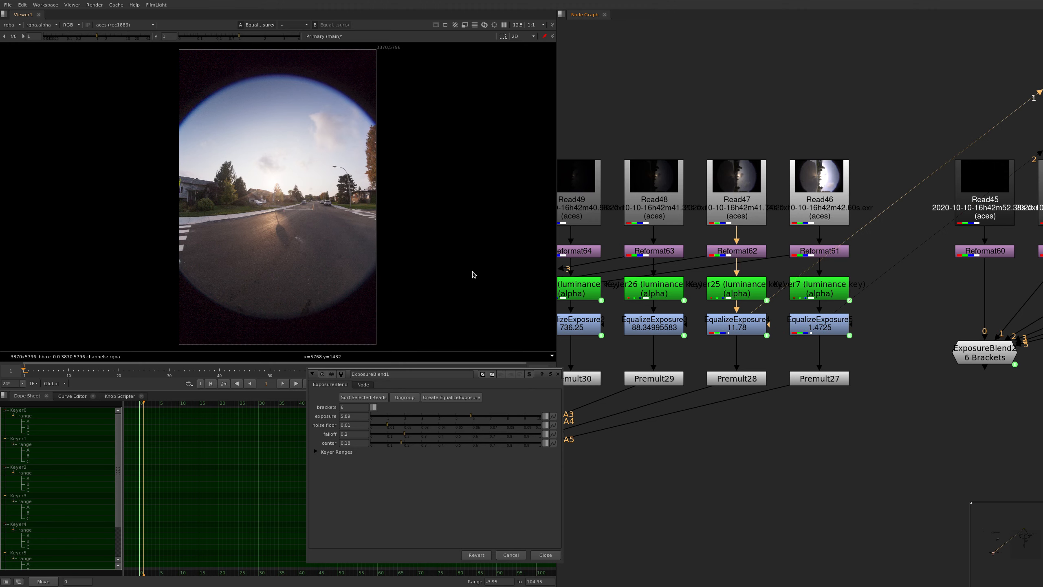
# Flip between the two brightest equalized exposures and examine the house and street sign for misalignment
pyautogui.scroll(5, 433, 213)
pyautogui.moveTo(432, 210); pyautogui.dragTo(429, 240, button='middle')
pyautogui.scroll(3, 444, 228)
pyautogui.press('2')
pyautogui.press('1')
pyautogui.press('2')
pyautogui.press('1')
pyautogui.press('2')
pyautogui.press('1')
pyautogui.press('2')
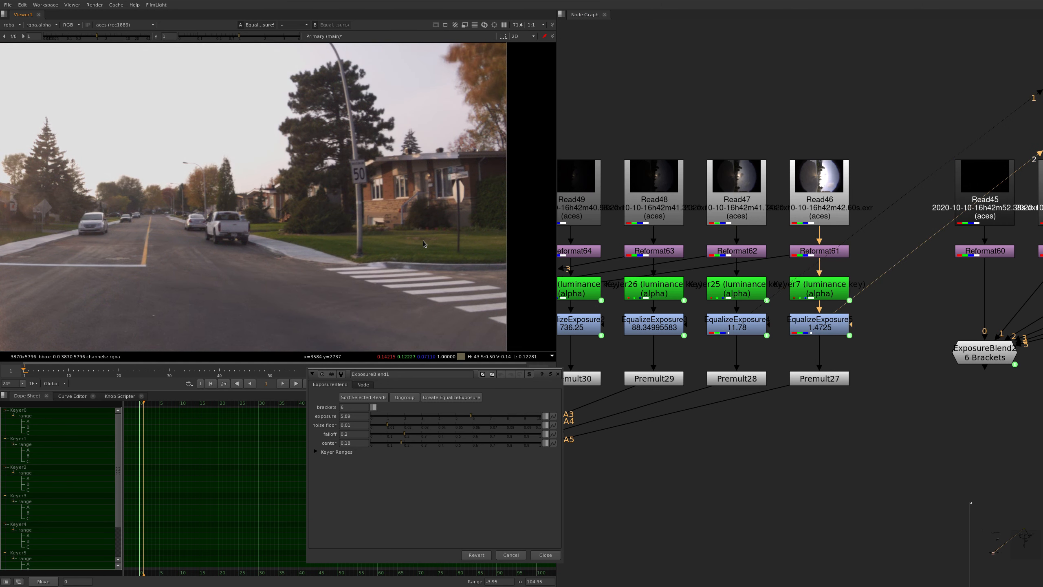
pyautogui.press('1')
pyautogui.press('2')
pyautogui.press('1')
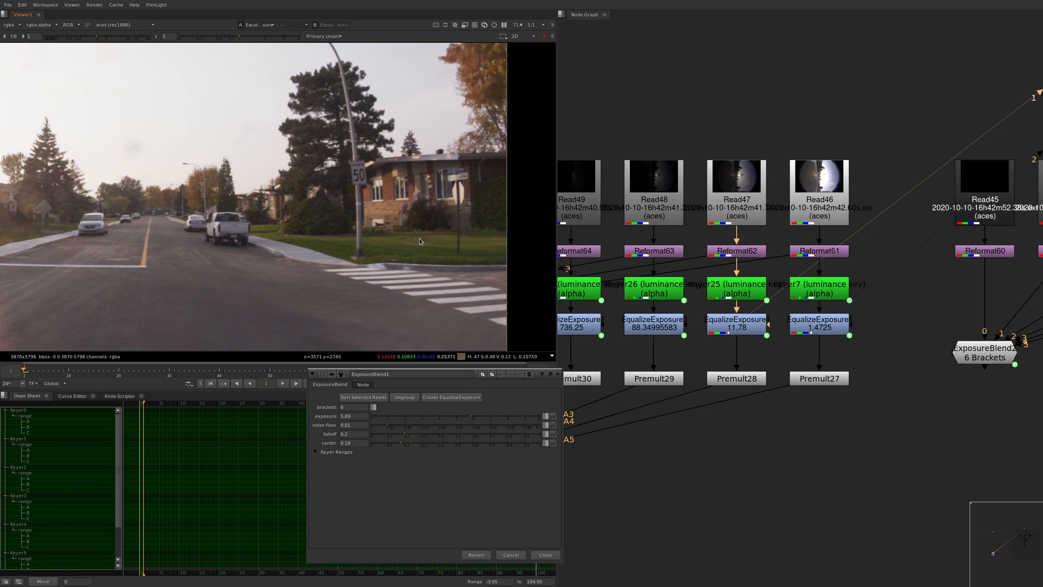
pyautogui.press('2')
pyautogui.press('1')
pyautogui.press('2')
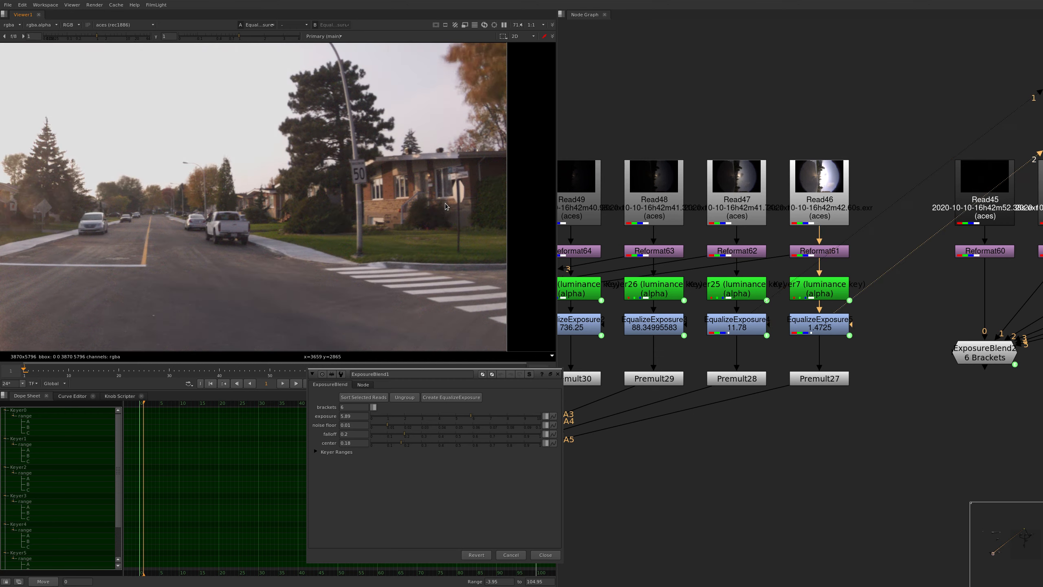
pyautogui.press('1')
pyautogui.press('2')
pyautogui.press('1')
pyautogui.press('2')
pyautogui.press('1')
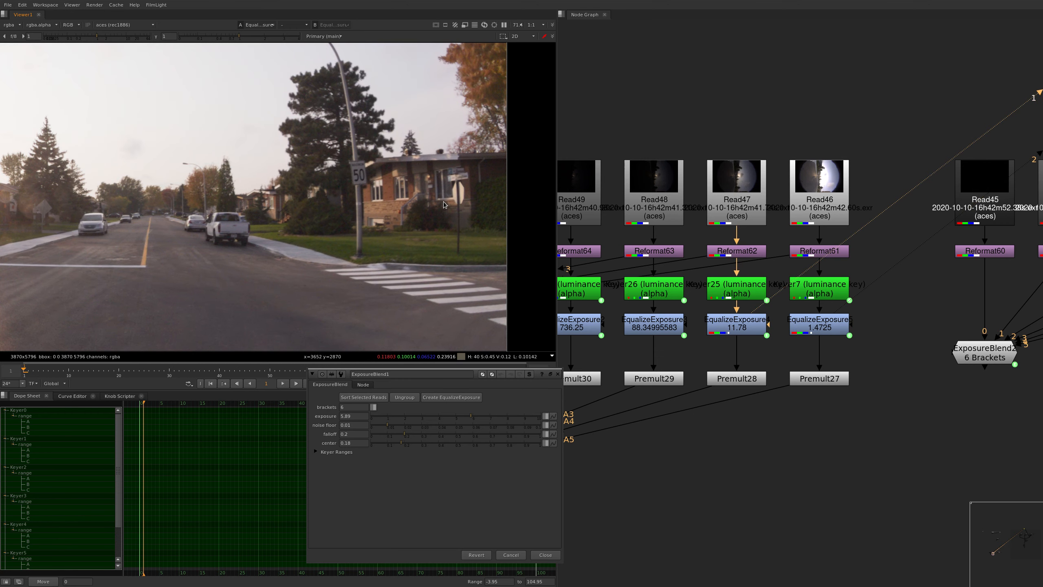
# Examine the alignment of the two brightest exposures across the rest of the street, including the houses and parked cars
pyautogui.scroll(-3, 443, 202)
pyautogui.moveTo(312, 282); pyautogui.dragTo(502, 135, button='middle')
pyautogui.moveTo(461, 209); pyautogui.dragTo(368, 226, button='middle')
pyautogui.press('2')
pyautogui.press('1')
pyautogui.press('2')
pyautogui.press('1')
pyautogui.press('2')
pyautogui.moveTo(236, 212); pyautogui.dragTo(257, 226, button='middle')
pyautogui.press('1')
pyautogui.press('2')
pyautogui.press('1')
pyautogui.press('2')
pyautogui.press('1')
pyautogui.moveTo(409, 250); pyautogui.dragTo(435, 275, button='middle')
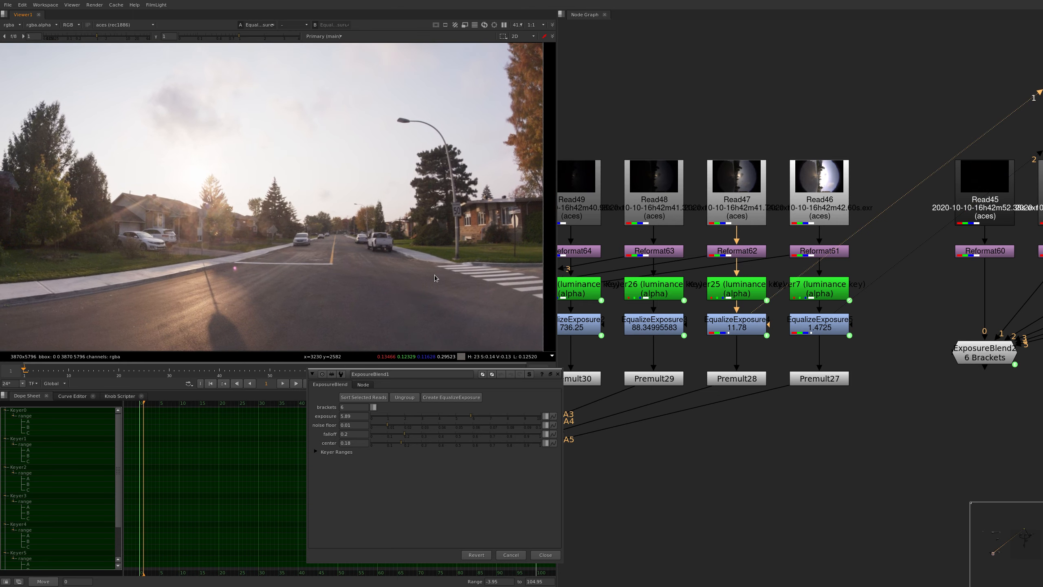
pyautogui.press('2')
pyautogui.press('1')
pyautogui.press('2')
pyautogui.press('1')
pyautogui.press('2')
pyautogui.press('1')
pyautogui.press('2')
pyautogui.press('1')
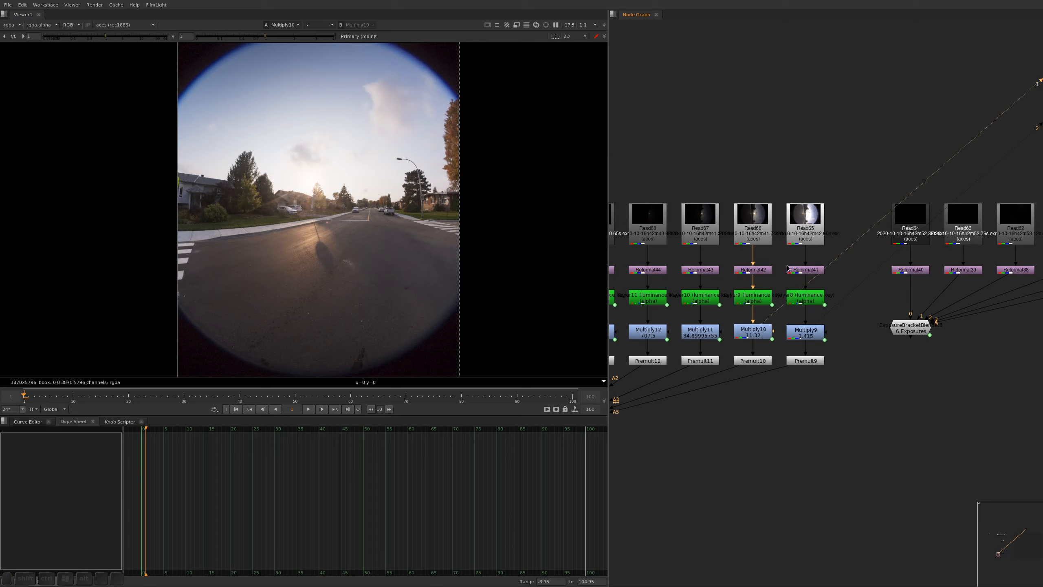
# Insert a Transform node directly below the Reformat node of the first set's brightest exposure
pyautogui.click(796, 270)
pyautogui.press('t')
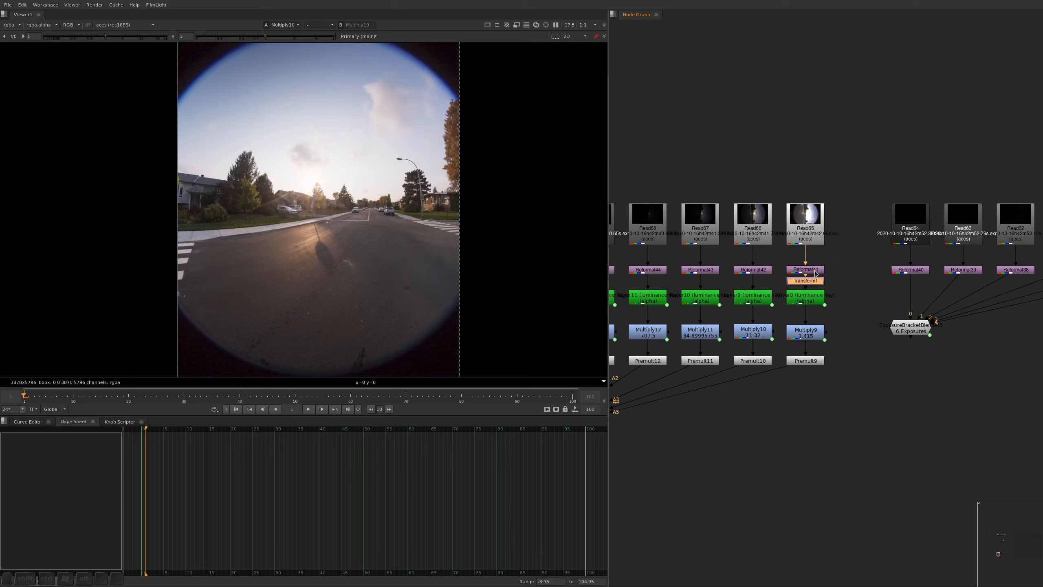
pyautogui.click(756, 273)
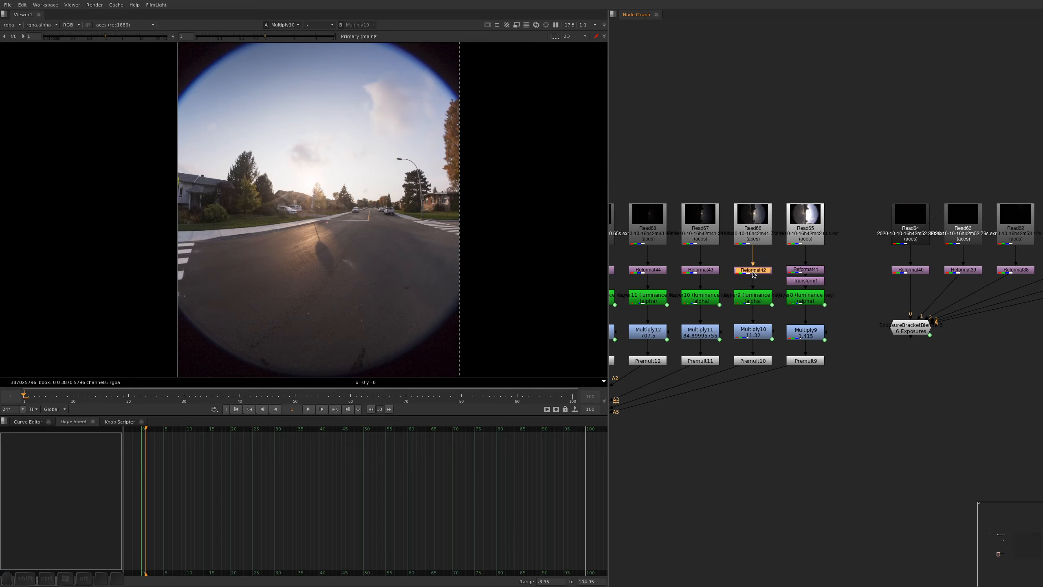
pyautogui.press('1')
# Load the first set's 11.32 and 1.415 Multiply nodes into two viewer inputs for comparison
pyautogui.click(710, 335)
pyautogui.press('1')
pyautogui.click(750, 332)
pyautogui.press('2')
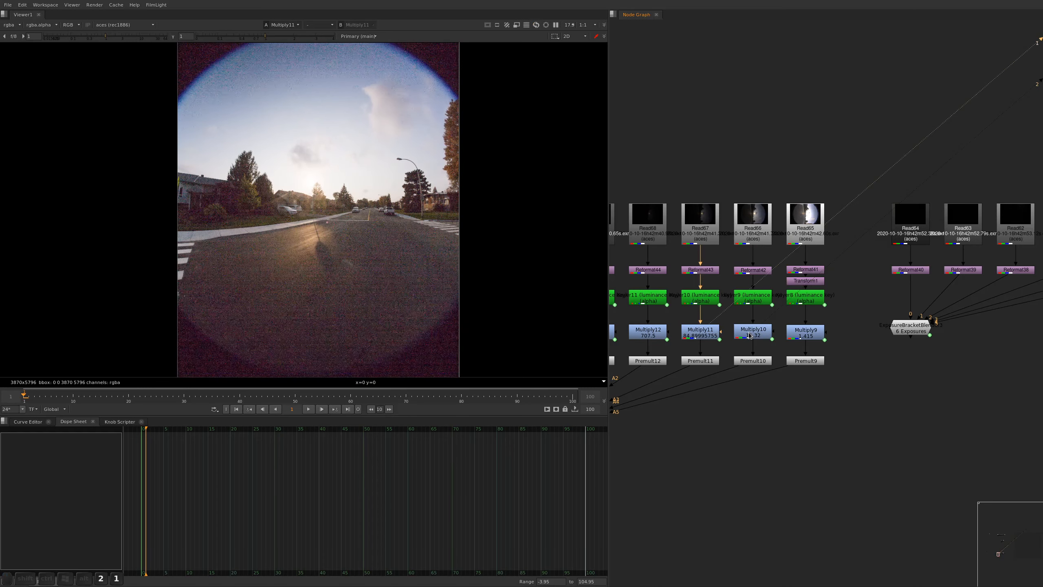
pyautogui.click(795, 333)
pyautogui.press('1')
pyautogui.click(757, 334)
pyautogui.press('2')
pyautogui.press('2')
# View the first set's blended result at the Controller dot and examine the speed sign and house for ghosting
pyautogui.keyDown('alt'); pyautogui.moveTo(760, 349); pyautogui.dragTo(915, 272); pyautogui.keyUp('alt')
pyautogui.click(699, 423)
pyautogui.press('1')
pyautogui.keyDown('alt'); pyautogui.moveTo(432, 194); pyautogui.dragTo(525, 211, button='middle'); pyautogui.keyUp('alt')
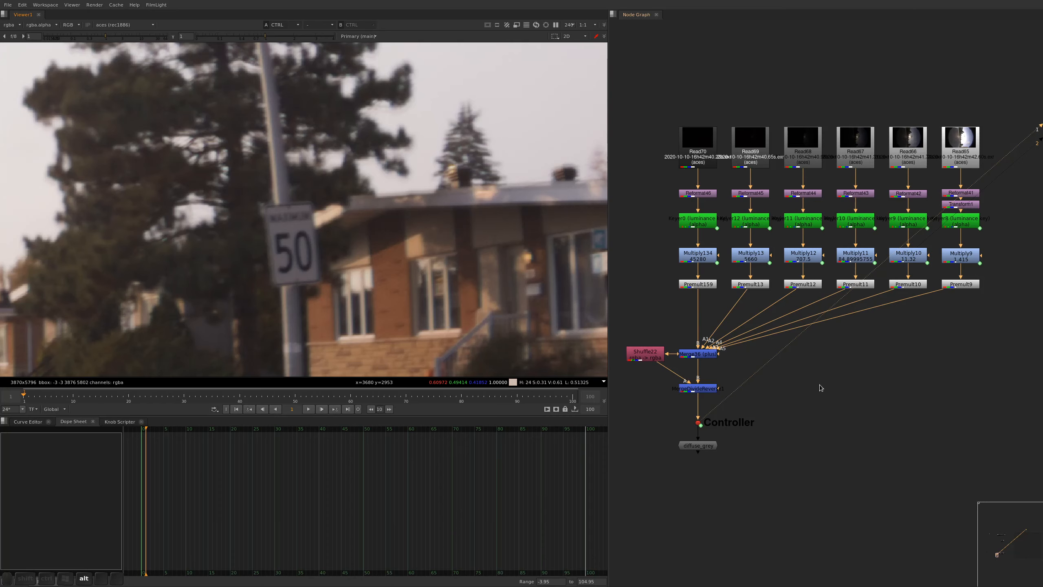
# Flip between the two brightest exposures over the whole fisheye frame to examine how the brightest one is offset
pyautogui.keyDown('alt'); pyautogui.moveTo(924, 335); pyautogui.dragTo(743, 430); pyautogui.keyUp('alt')
pyautogui.click(749, 292)
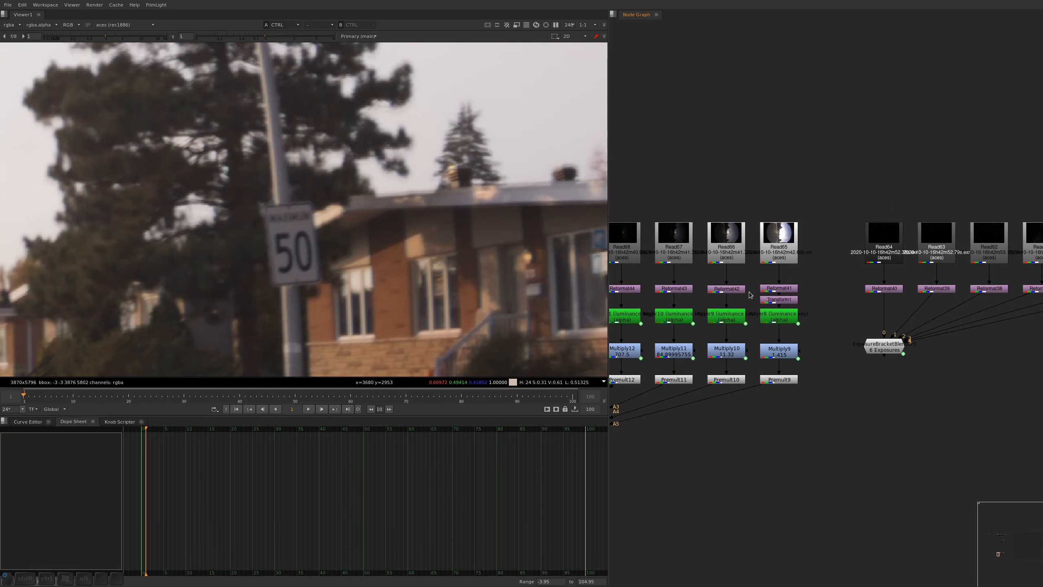
pyautogui.press('1')
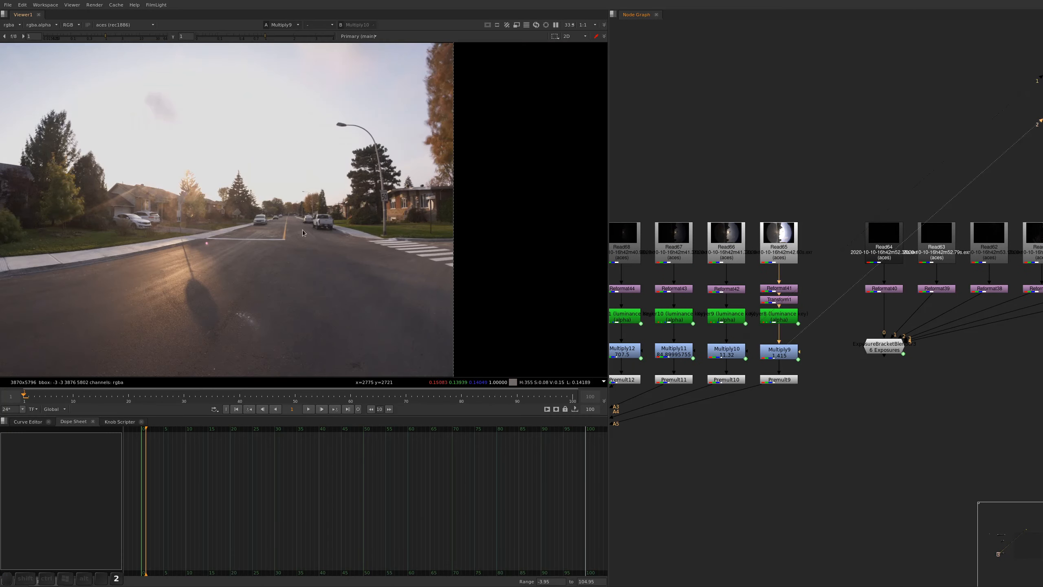
pyautogui.press('2')
pyautogui.keyDown('alt'); pyautogui.moveTo(244, 193); pyautogui.dragTo(235, 199, button='middle'); pyautogui.keyUp('alt')
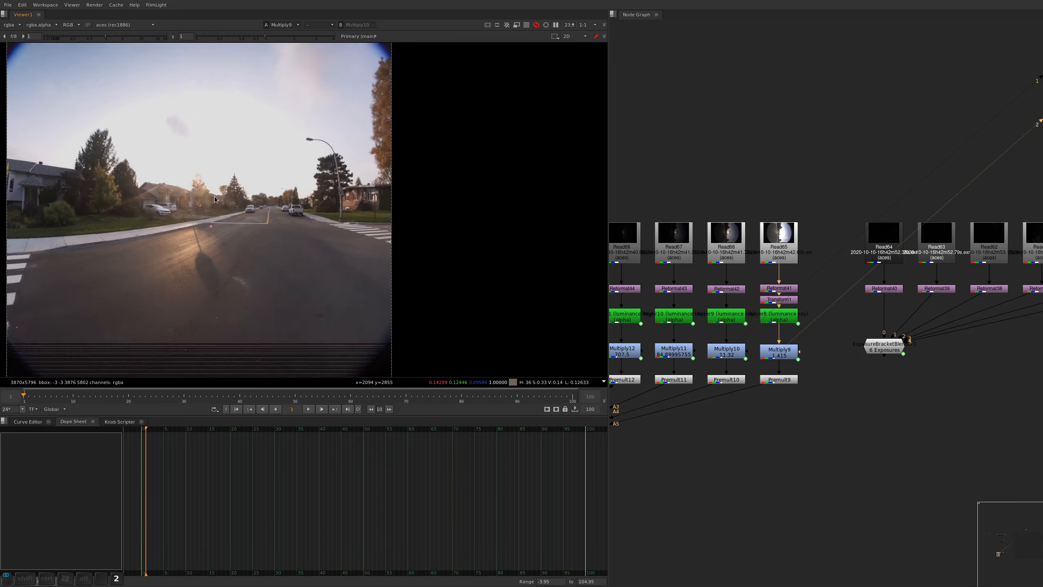
pyautogui.keyDown('alt'); pyautogui.moveTo(247, 230); pyautogui.dragTo(355, 232); pyautogui.keyUp('alt')
pyautogui.press('1')
pyautogui.press('2')
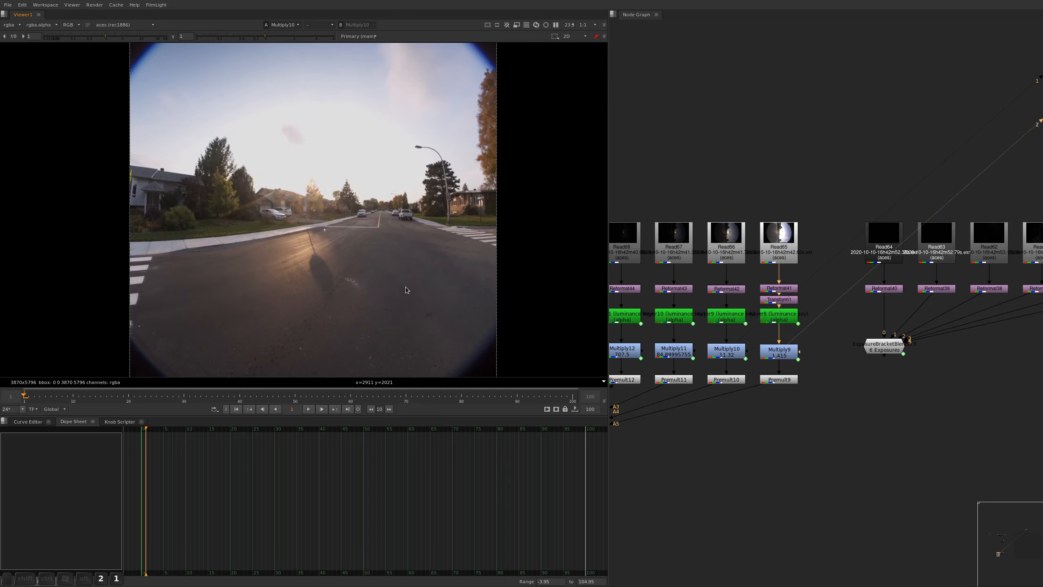
pyautogui.press('1')
pyautogui.press('2')
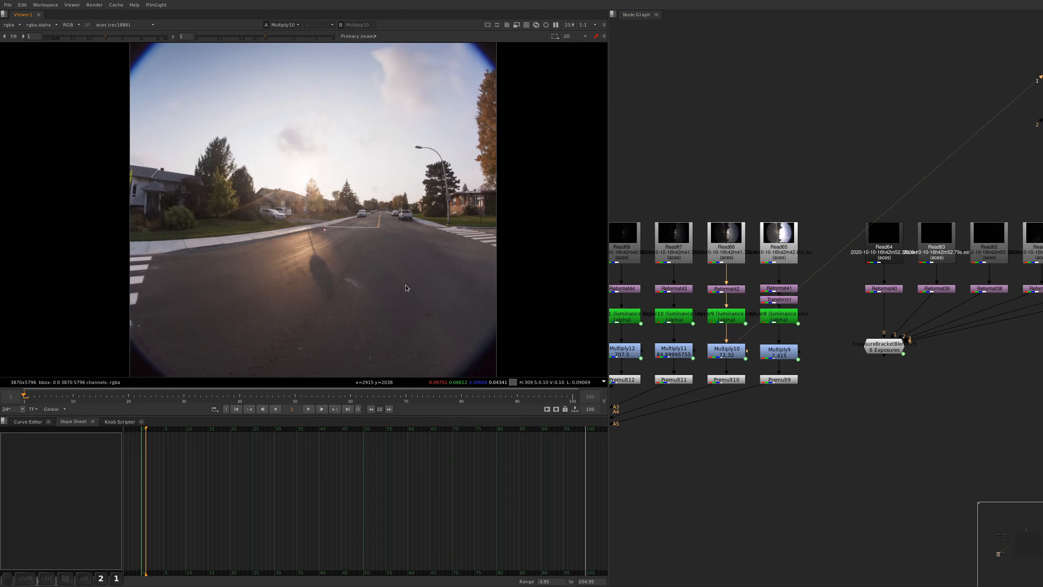
pyautogui.press('1')
pyautogui.press('2')
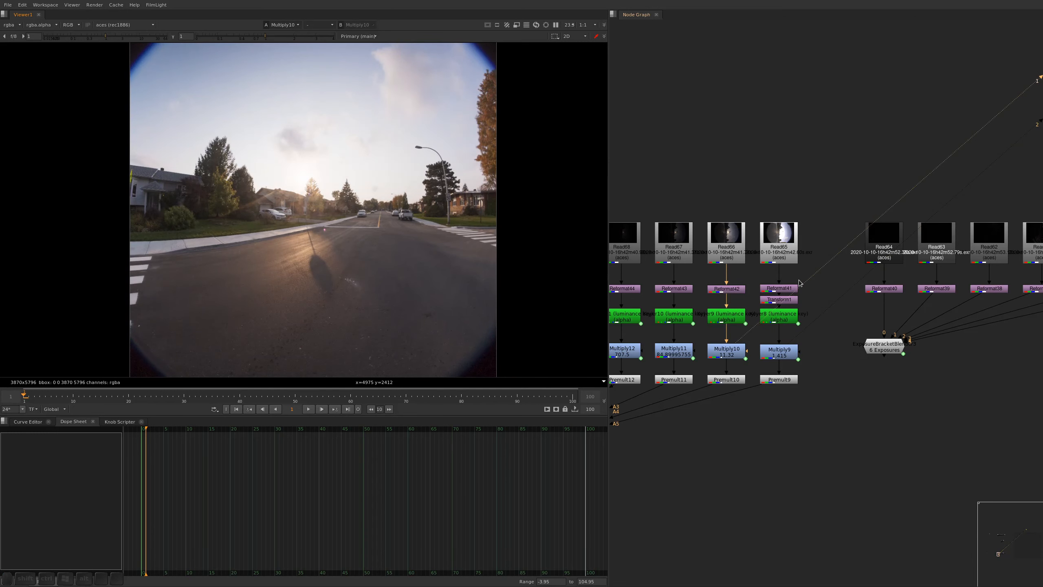
# Open the new Transform node's settings and move its centre onto the house's roof edge, at about x 3530, y 3029
pyautogui.doubleClick(765, 300)
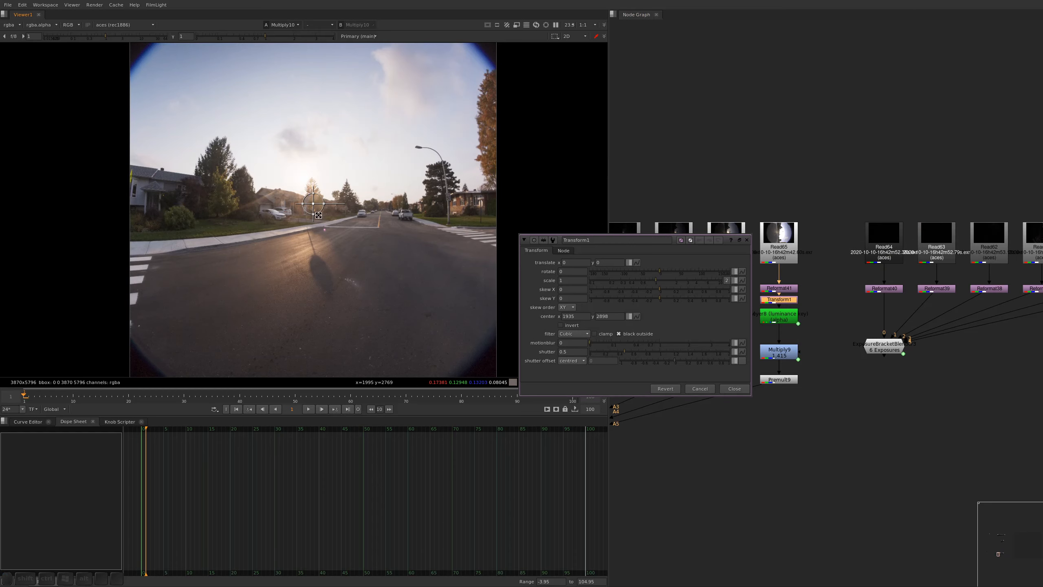
pyautogui.keyDown('ctrl'); pyautogui.moveTo(314, 203); pyautogui.dragTo(467, 192); pyautogui.keyUp('ctrl')
pyautogui.keyDown('ctrl'); pyautogui.scroll(10, 467, 191); pyautogui.keyUp('ctrl')
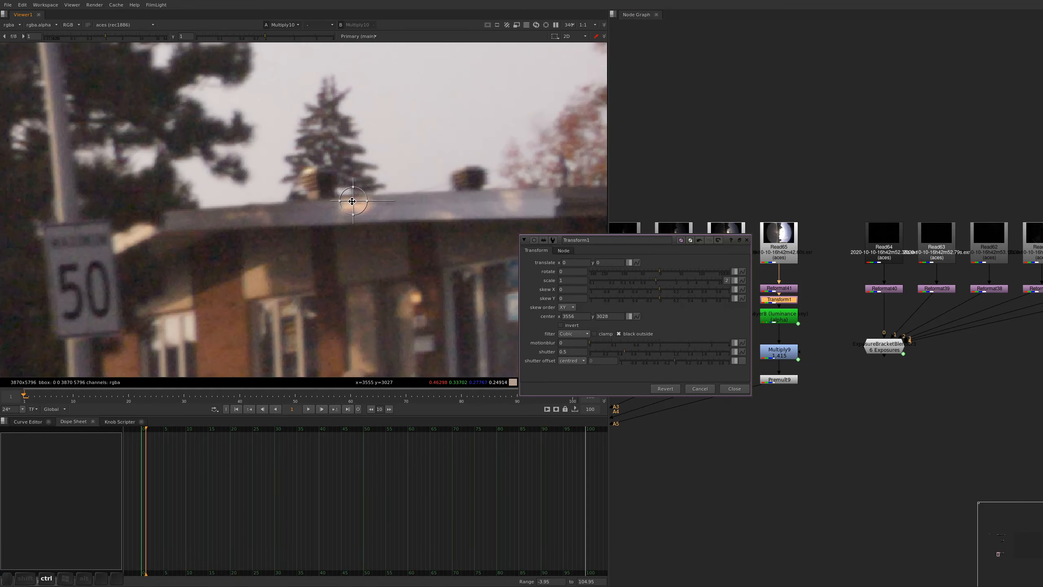
pyautogui.keyDown('ctrl'); pyautogui.moveTo(353, 201); pyautogui.dragTo(317, 199); pyautogui.keyUp('ctrl')
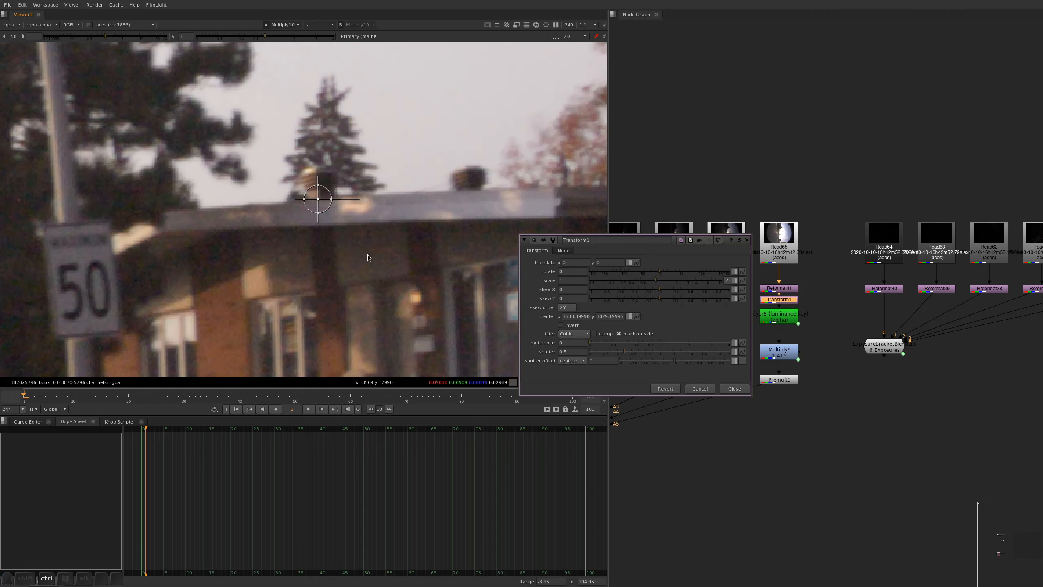
# Flip between the two brightest exposures and examine the offset of the roofline and the speed sign
pyautogui.press('1')
pyautogui.press('2')
pyautogui.press('1')
pyautogui.press('2')
pyautogui.press('1')
pyautogui.press('2')
pyautogui.press('1')
pyautogui.press('2')
pyautogui.press('1')
pyautogui.press('2')
pyautogui.press('1')
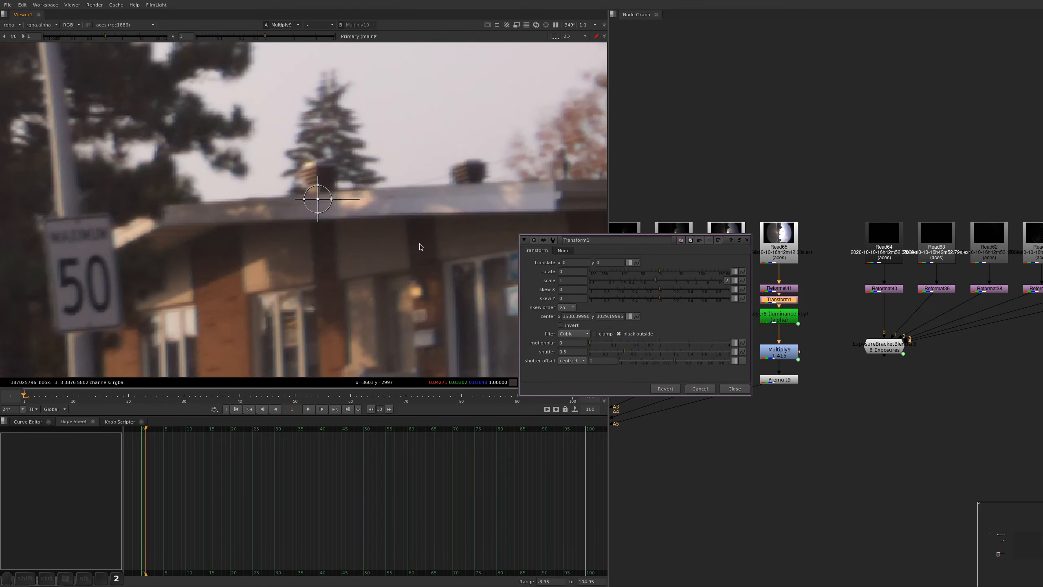
pyautogui.press('2')
# Compare the two exposures with an under wipe across the street, ending at the house beside the speed sign
pyautogui.press('w')
pyautogui.keyDown('alt'); pyautogui.moveTo(411, 162); pyautogui.dragTo(269, 207, button='middle'); pyautogui.keyUp('alt')
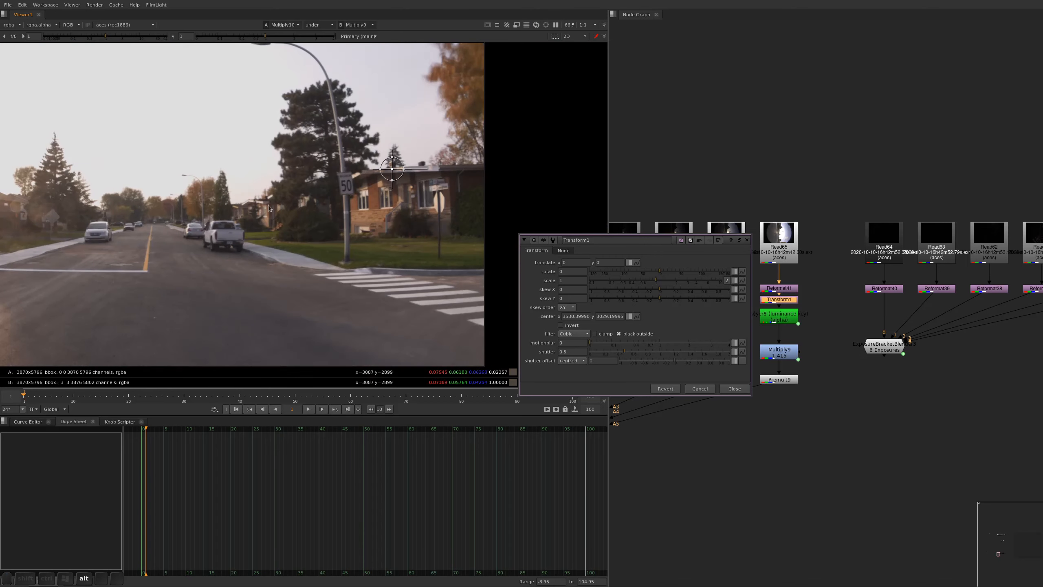
pyautogui.keyDown('alt'); pyautogui.moveTo(152, 179); pyautogui.dragTo(66, 166, button='middle'); pyautogui.keyUp('alt')
pyautogui.keyDown('alt'); pyautogui.moveTo(64, 164); pyautogui.dragTo(437, 153); pyautogui.keyUp('alt')
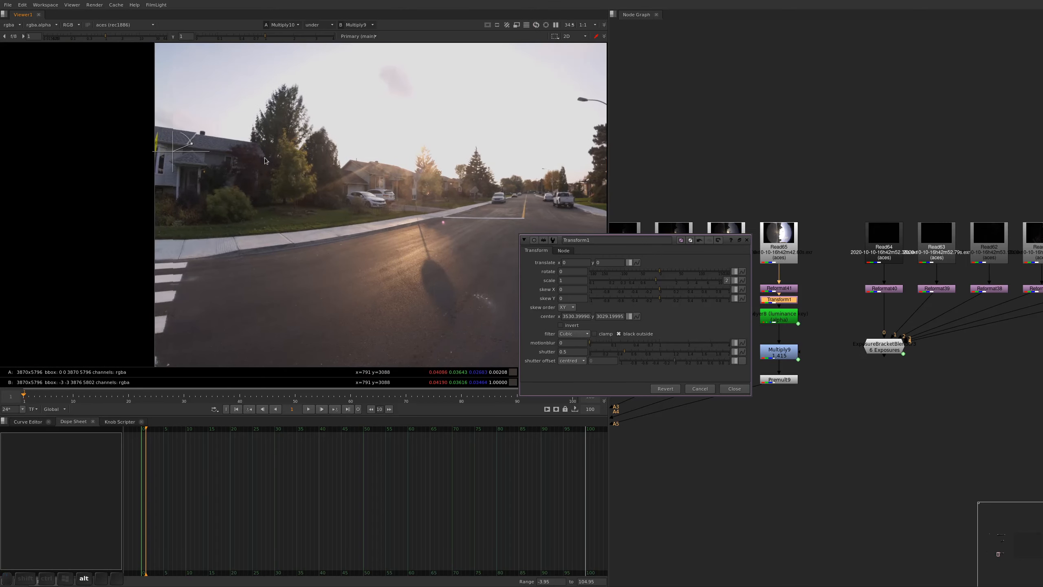
pyautogui.moveTo(173, 151); pyautogui.dragTo(597, 146)
pyautogui.keyDown('alt'); pyautogui.moveTo(597, 146); pyautogui.dragTo(343, 200); pyautogui.keyUp('alt')
pyautogui.moveTo(349, 185)
pyautogui.keyDown('alt'); pyautogui.mouseDown(button='middle')
pyautogui.moveTo(363, 137)
pyautogui.moveTo(365, 177)
pyautogui.mouseUp(button='middle'); pyautogui.keyUp('alt')
pyautogui.keyDown('alt'); pyautogui.moveTo(364, 177); pyautogui.dragTo(395, 200); pyautogui.keyUp('alt')
# Nudge the brightest exposure vertically to a translate y of -4.5 to line up the roof
pyautogui.press('KP_2')
pyautogui.press('KP_2')
pyautogui.press('KP_2')
pyautogui.press('KP_2')
pyautogui.press('KP_2')
pyautogui.press('ctrl+KP_8')
pyautogui.press('ctrl+KP_8')
pyautogui.press('ctrl+KP_8')
pyautogui.press('ctrl+KP_8')
pyautogui.press('ctrl+KP_8')
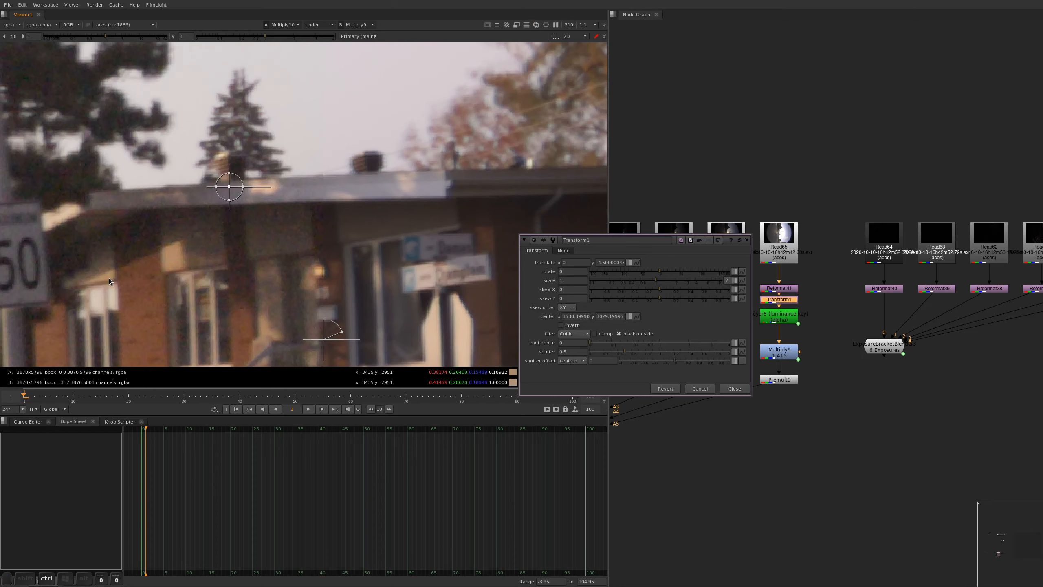
pyautogui.press('ctrl+KP_8')
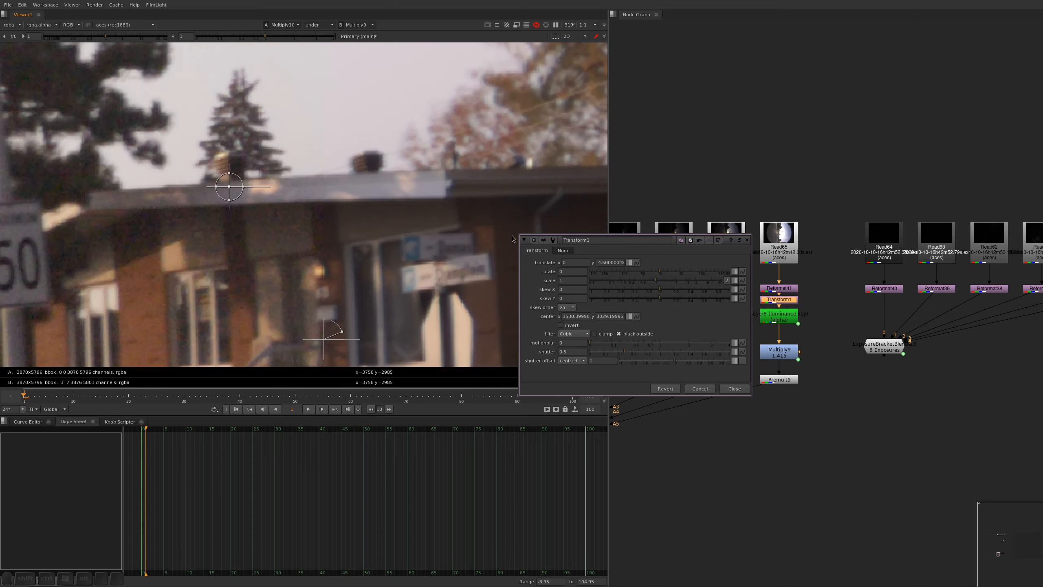
# Flip between the two brightest exposures at the house beside the speed sign to check the roof's alignment
pyautogui.press('2')
pyautogui.press('1')
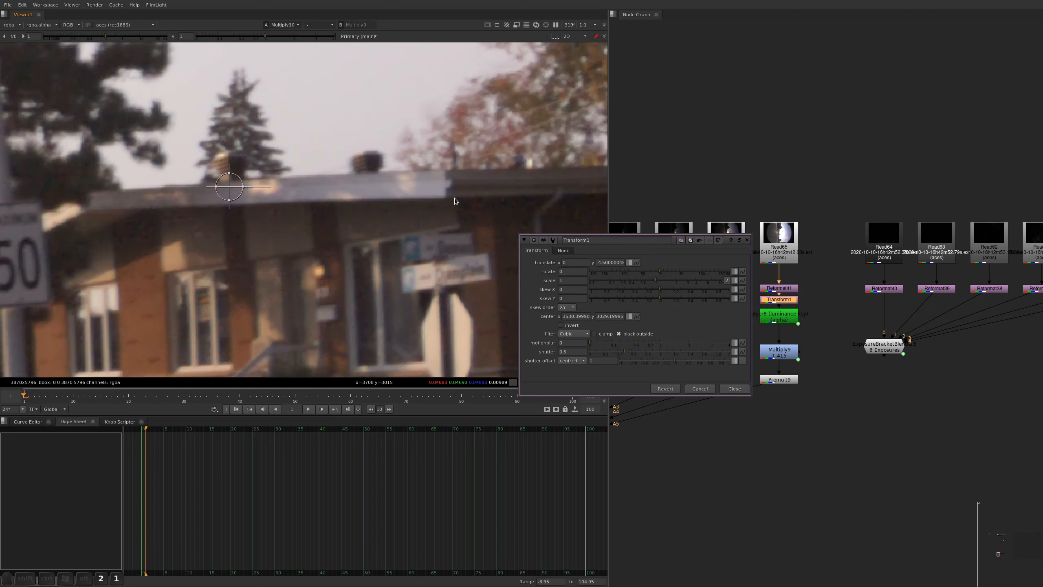
pyautogui.press('2')
pyautogui.press('1')
pyautogui.press('2')
pyautogui.press('1')
# Turn the viewer wipe back on and place it over the grey-roofed house on the opposite side of the street
pyautogui.keyDown('alt'); pyautogui.moveTo(353, 145); pyautogui.dragTo(255, 224, button='middle'); pyautogui.keyUp('alt')
pyautogui.keyDown('alt'); pyautogui.moveTo(256, 224); pyautogui.dragTo(500, 228); pyautogui.keyUp('alt')
pyautogui.keyDown('alt'); pyautogui.moveTo(313, 179); pyautogui.dragTo(269, 186, button='middle'); pyautogui.keyUp('alt')
pyautogui.keyDown('alt'); pyautogui.moveTo(269, 186); pyautogui.dragTo(308, 187); pyautogui.keyUp('alt')
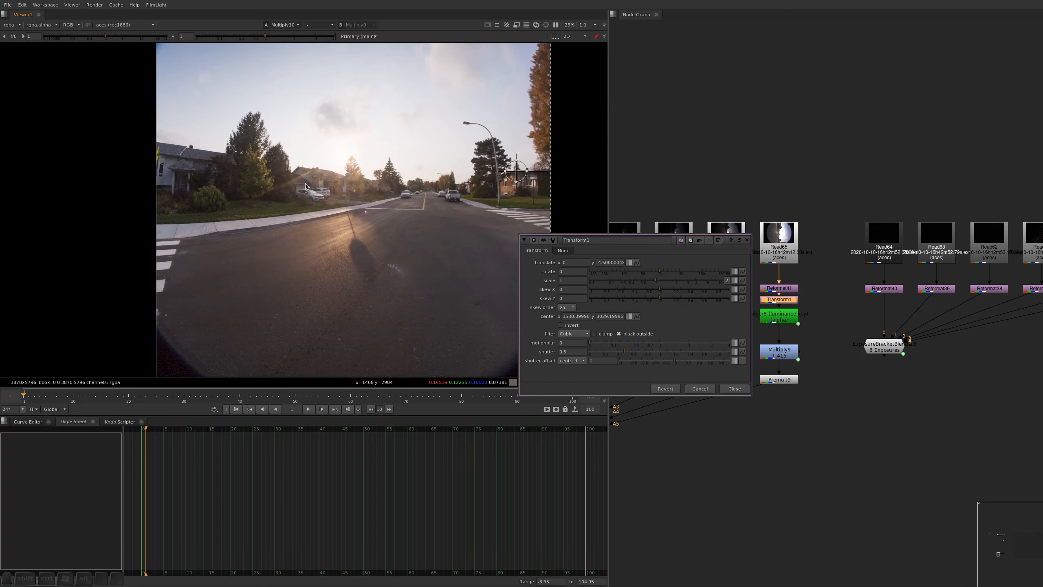
pyautogui.press('w')
pyautogui.moveTo(508, 190); pyautogui.dragTo(192, 180)
pyautogui.keyDown('alt'); pyautogui.moveTo(190, 175); pyautogui.dragTo(228, 185, button='middle'); pyautogui.keyUp('alt')
pyautogui.keyDown('alt'); pyautogui.moveTo(228, 197); pyautogui.dragTo(145, 274); pyautogui.keyUp('alt')
# Set the Transform node's rotation to -0.14 to align the grey-roofed house
pyautogui.keyDown('ctrl'); pyautogui.moveTo(569, 271); pyautogui.dragTo(575, 271); pyautogui.keyUp('ctrl')
pyautogui.hotkey('ctrl', 'z')
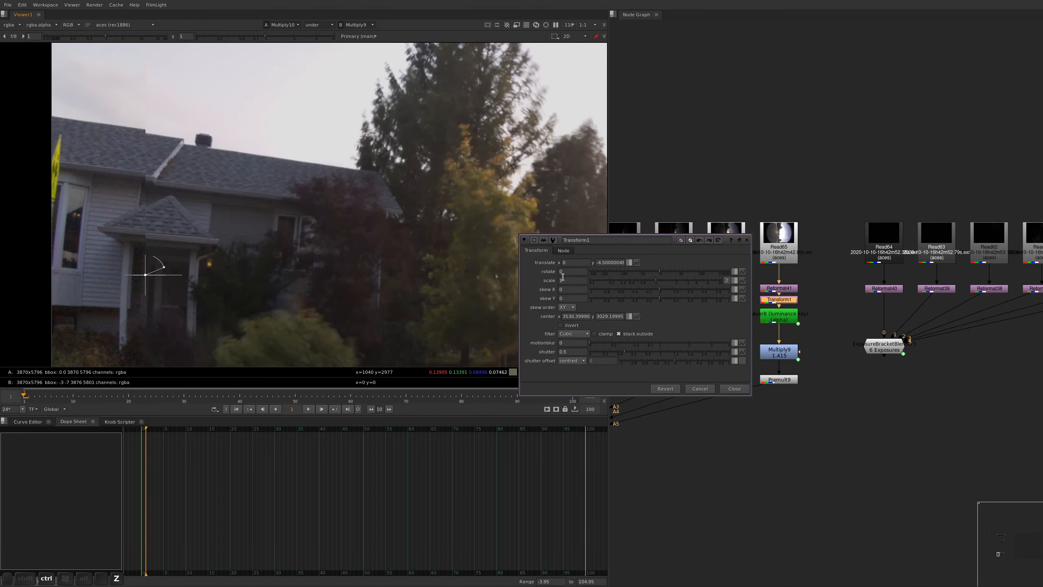
pyautogui.press('Down')
pyautogui.press('Down')
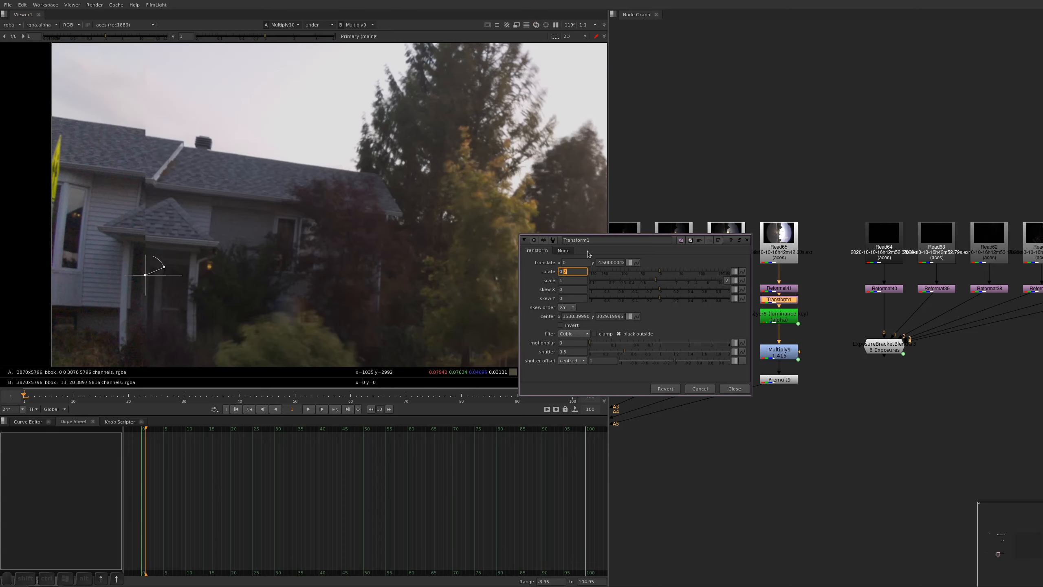
pyautogui.press('Right')
pyautogui.press('Down')
pyautogui.press('Down')
pyautogui.press('Down')
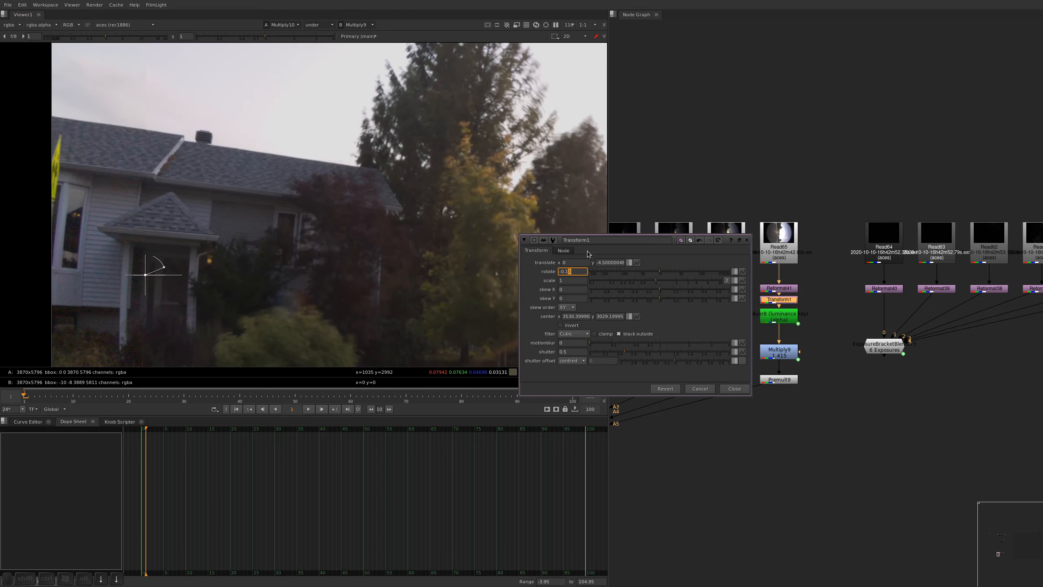
pyautogui.press('Down')
# Turn off the wipe and flip between the two exposures to check the grey-roofed house, parked cars and road
pyautogui.press('1')
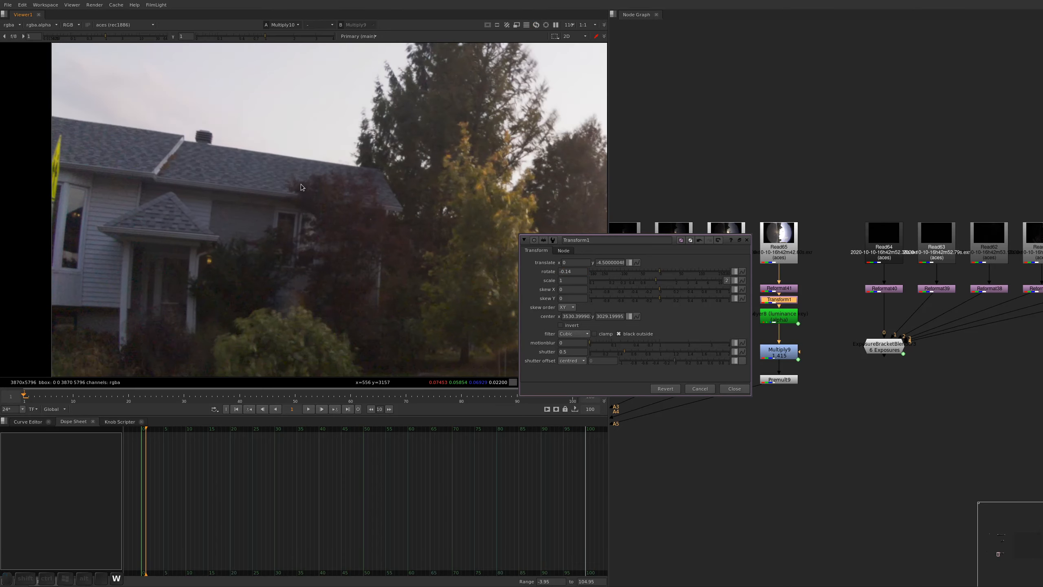
pyautogui.press('2')
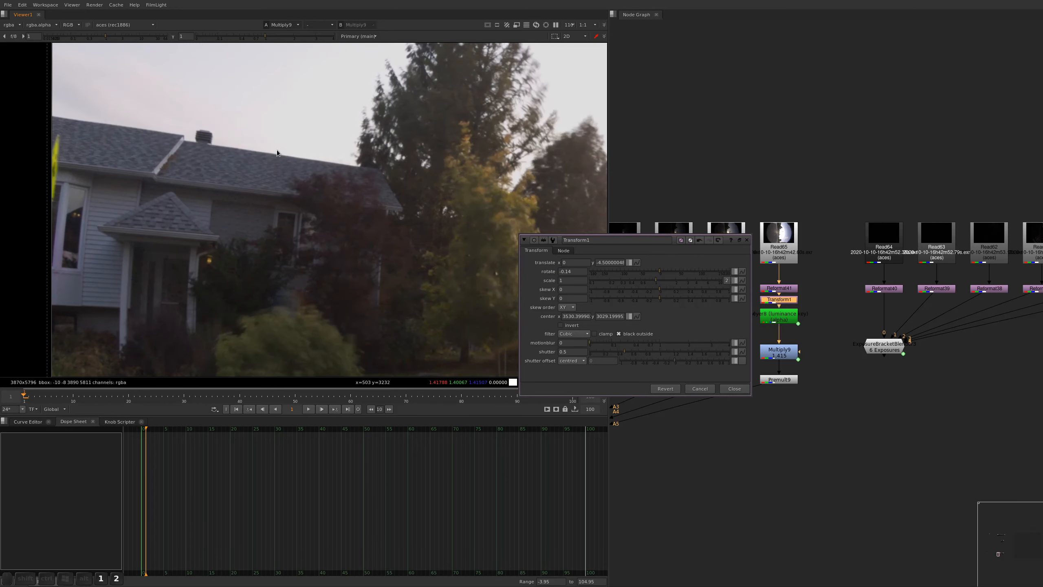
pyautogui.scroll(-2, 289, 145)
pyautogui.moveTo(485, 246); pyautogui.dragTo(239, 261, button='middle')
pyautogui.press('1')
pyautogui.press('2')
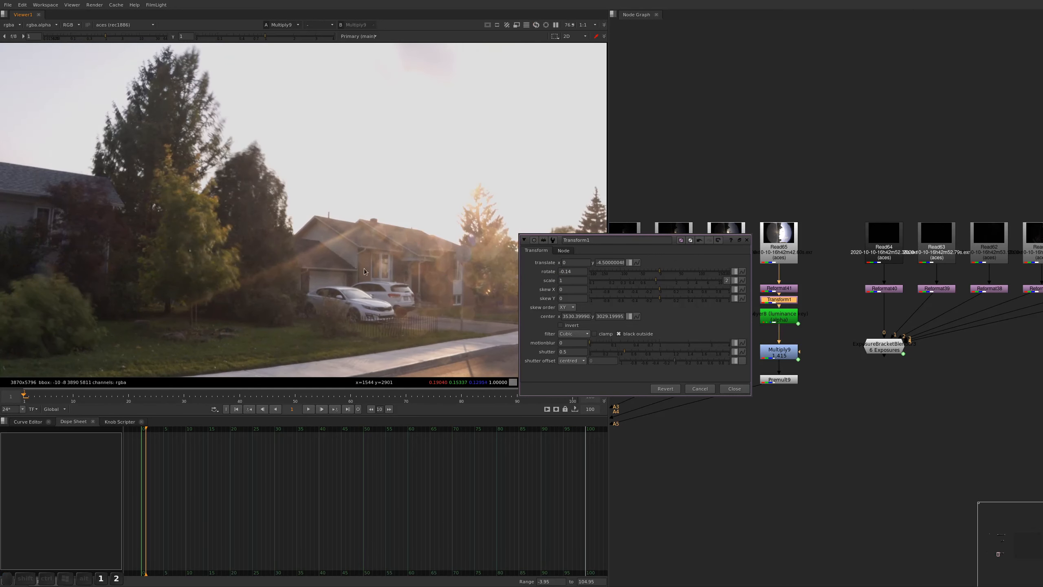
pyautogui.moveTo(509, 351); pyautogui.dragTo(274, 231, button='middle')
pyautogui.press('1')
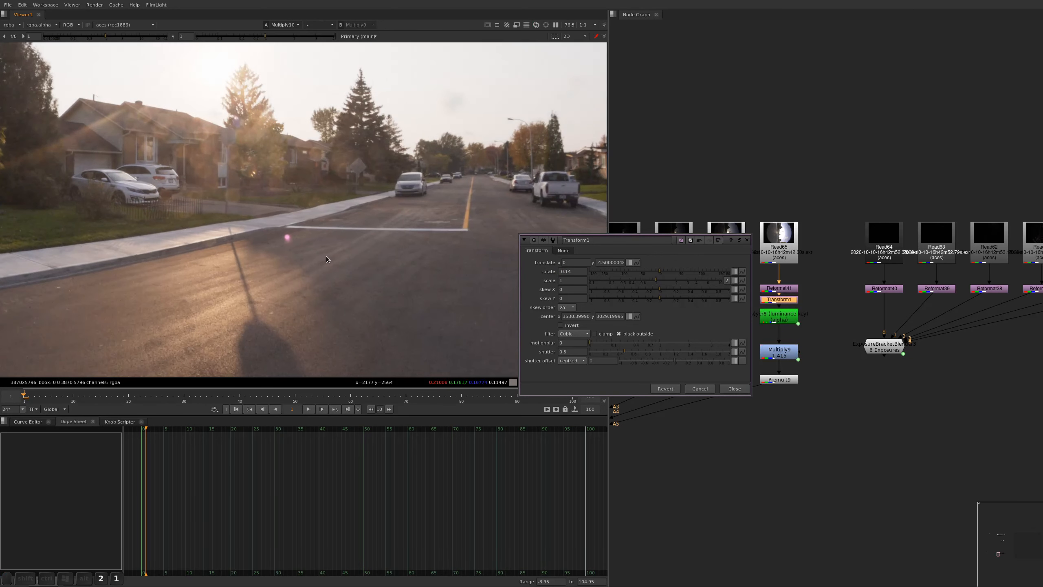
# Check the two exposures' alignment at the distant house windows and along the street, and close the Transform node's settings
pyautogui.scroll(8, 238, 173)
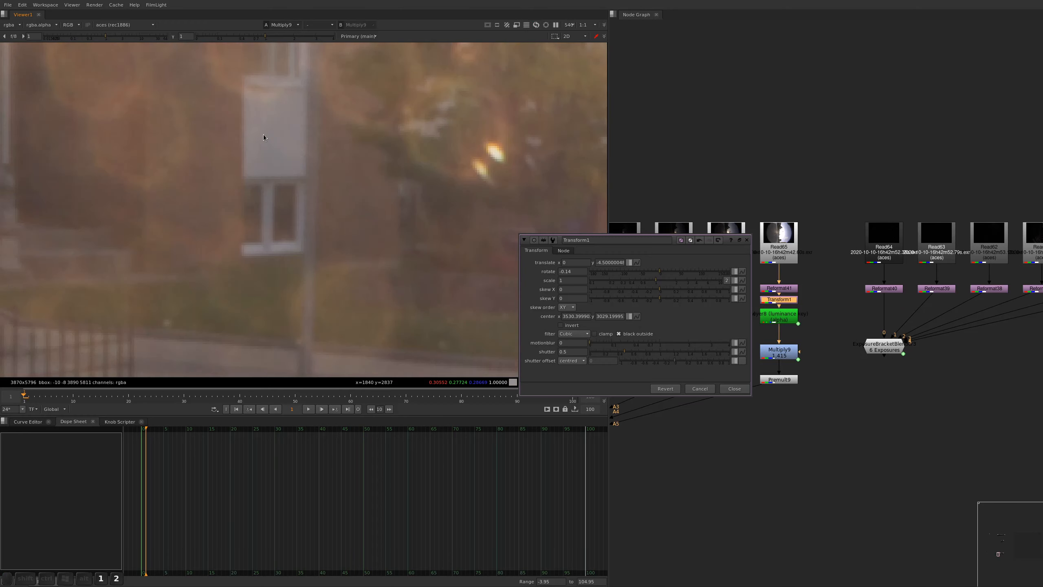
pyautogui.press('2')
pyautogui.press('1')
pyautogui.press('2')
pyautogui.press('1')
pyautogui.moveTo(303, 123); pyautogui.dragTo(327, 197, button='middle')
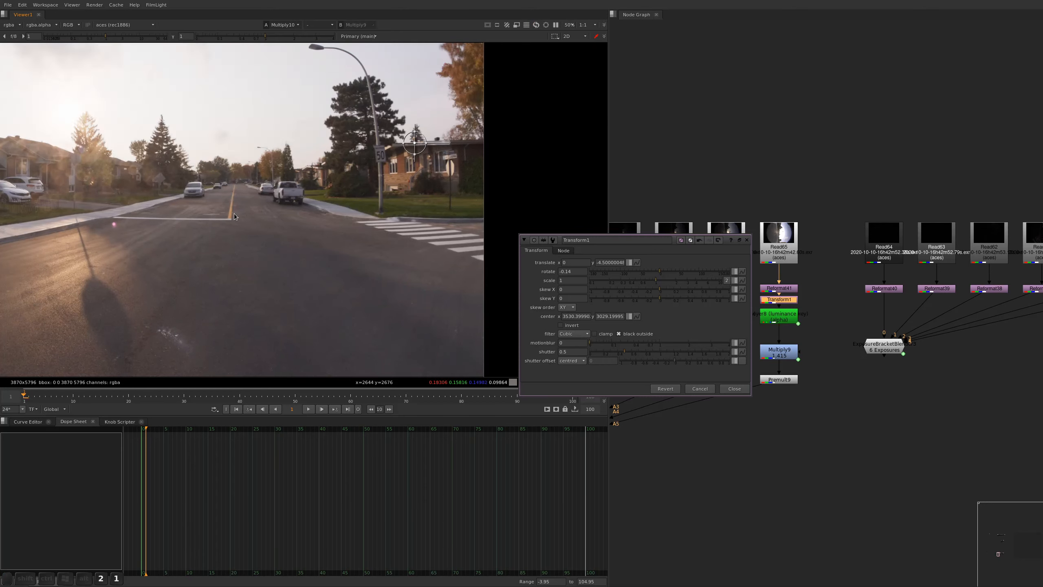
pyautogui.press('2')
pyautogui.press('1')
pyautogui.press('f')
pyautogui.hotkey('alt', 'a')
pyautogui.scroll(5, 310, 196)
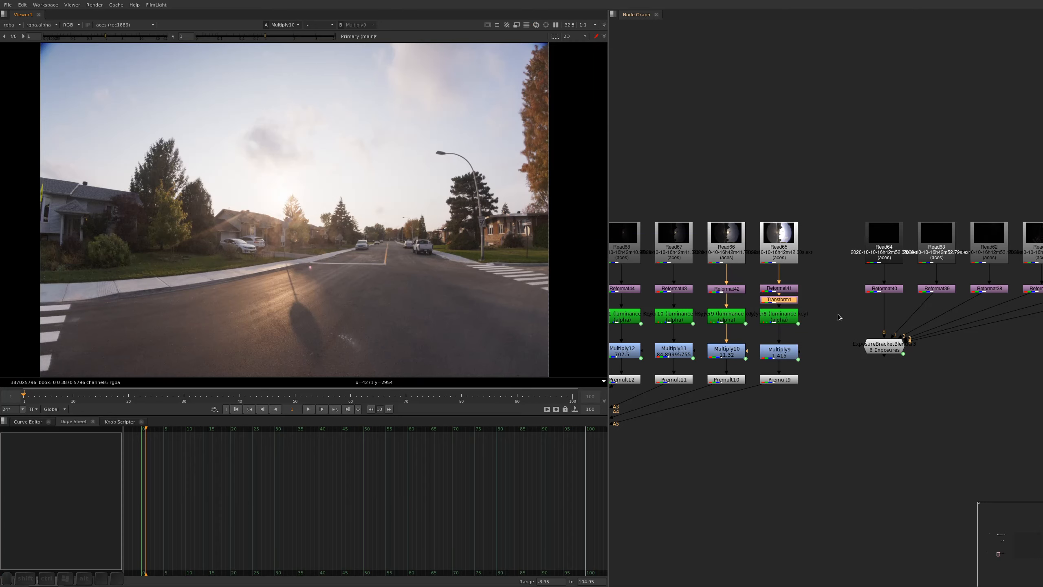
# Add a Dot below the output node of each of the three bracket sets and line up the three Dots
pyautogui.keyDown('alt'); pyautogui.moveTo(830, 314); pyautogui.dragTo(854, 195); pyautogui.keyUp('alt')
pyautogui.keyDown('alt'); pyautogui.moveTo(855, 195); pyautogui.dragTo(816, 273, button='middle'); pyautogui.keyUp('alt')
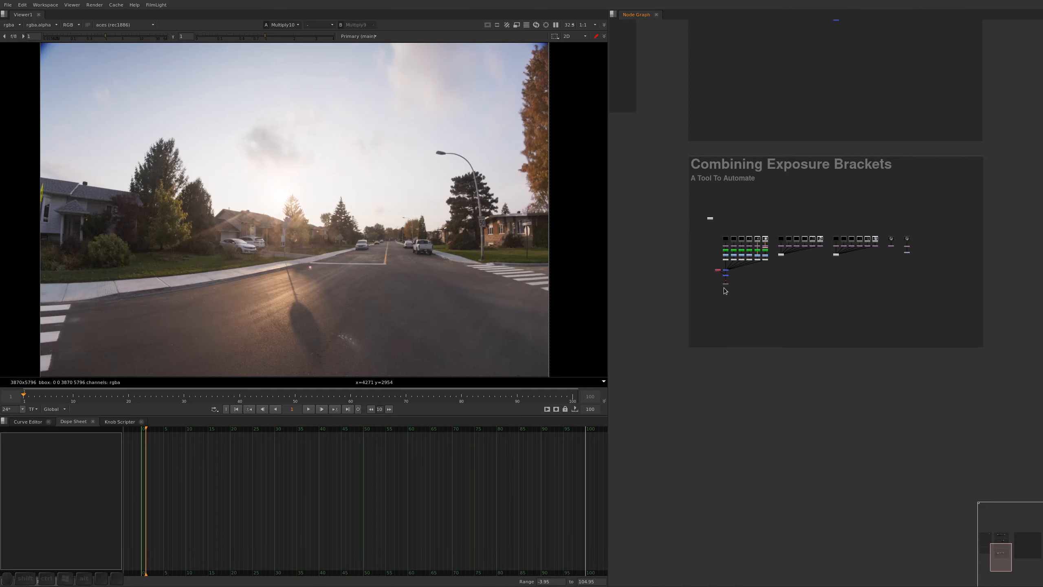
pyautogui.moveTo(798, 272); pyautogui.dragTo(777, 252)
pyautogui.keyDown('shift'); pyautogui.click(836, 255); pyautogui.keyUp('shift')
pyautogui.keyDown('shift'); pyautogui.click(726, 284); pyautogui.keyUp('shift')
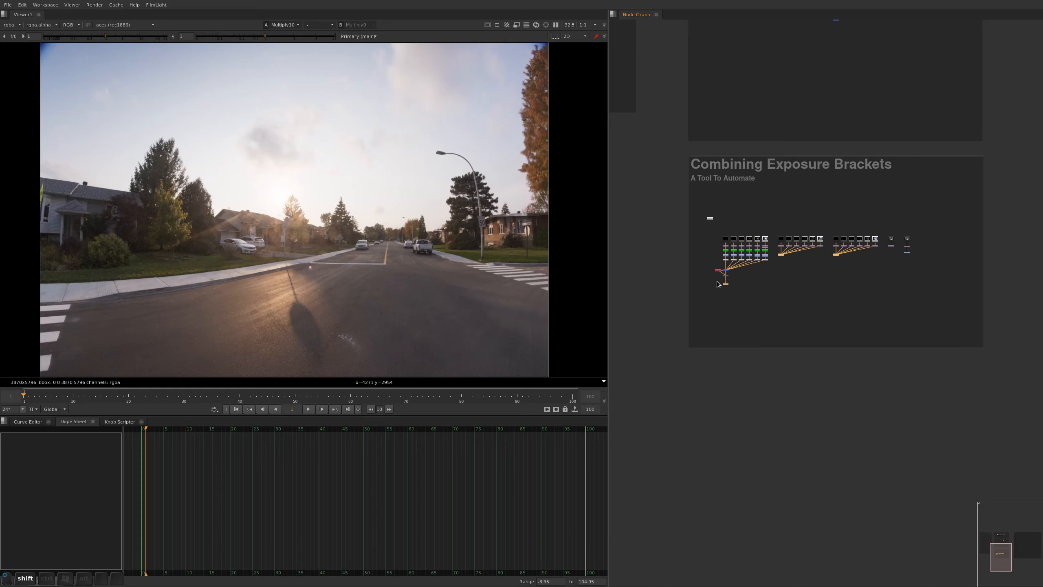
pyautogui.press('.')
pyautogui.hotkey('ctrl', 'shift', 'Down')
pyautogui.press('alt+super+Down')
pyautogui.press('alt+super+Down')
pyautogui.press('alt+super+Up')
# Load the three bracket sets' Dots into viewer inputs 1, 2 and 3
pyautogui.moveTo(744, 290); pyautogui.dragTo(715, 323)
pyautogui.press('1')
pyautogui.moveTo(796, 291); pyautogui.dragTo(772, 318)
pyautogui.press('2')
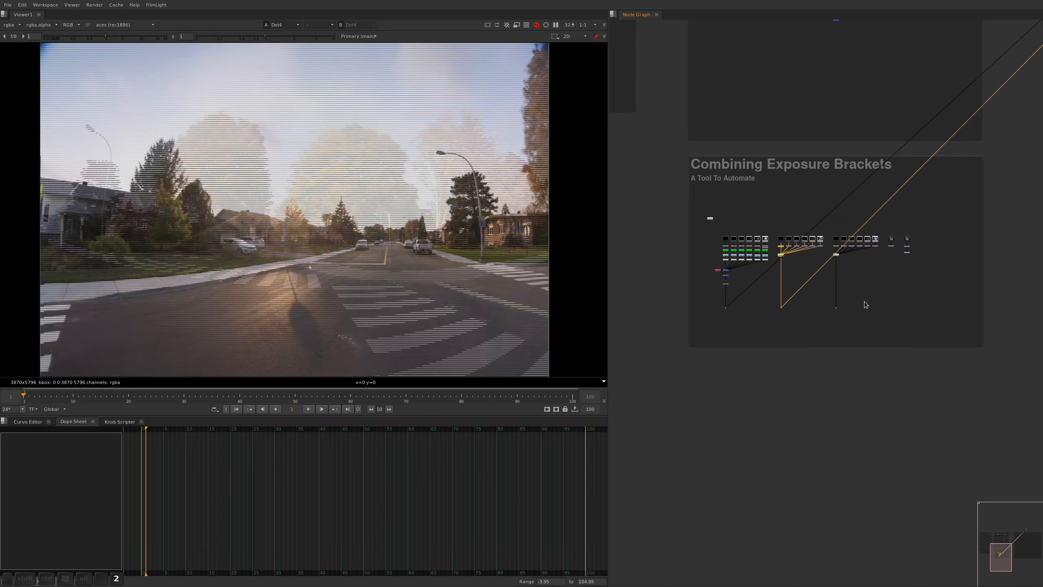
pyautogui.moveTo(890, 274); pyautogui.dragTo(838, 325)
pyautogui.press('3')
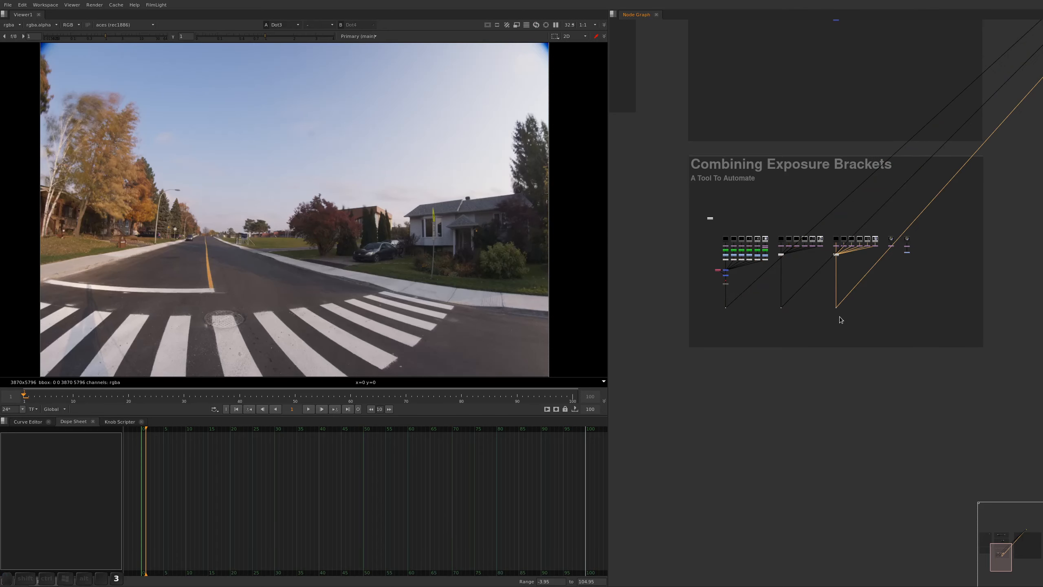
# Select all bracket nodes under Combining Exposure Brackets and move them into the Stitching the Angles into a Sphere backdrop
pyautogui.keyDown('alt'); pyautogui.moveTo(825, 201); pyautogui.dragTo(798, 220, button='middle'); pyautogui.keyUp('alt')
pyautogui.moveTo(931, 193); pyautogui.dragTo(695, 357)
pyautogui.moveTo(914, 219); pyautogui.dragTo(741, 303)
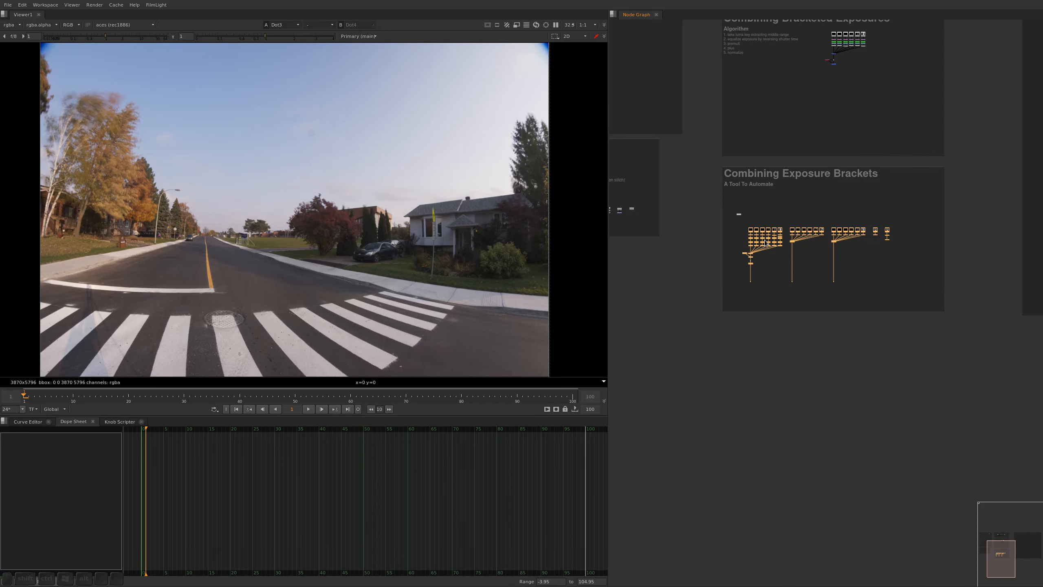
pyautogui.moveTo(752, 229); pyautogui.dragTo(971, 100)
pyautogui.keyDown('alt'); pyautogui.moveTo(972, 100); pyautogui.dragTo(565, 413); pyautogui.keyUp('alt')
pyautogui.moveTo(565, 414); pyautogui.dragTo(769, 284)
pyautogui.keyDown('alt'); pyautogui.moveTo(769, 284); pyautogui.dragTo(760, 231); pyautogui.keyUp('alt')
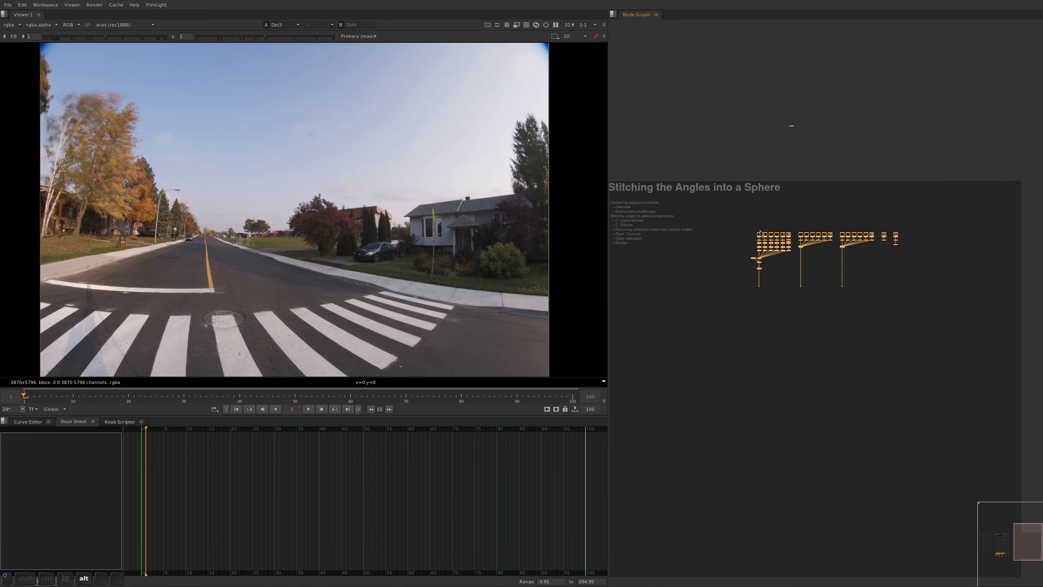
pyautogui.keyDown('alt'); pyautogui.moveTo(761, 233); pyautogui.dragTo(777, 212, button='middle'); pyautogui.keyUp('alt')
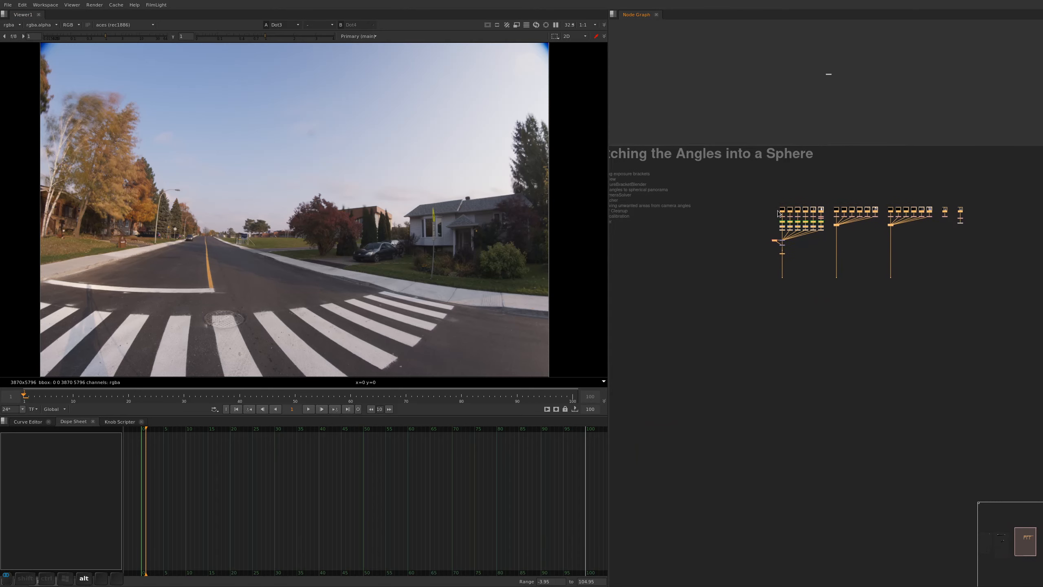
pyautogui.keyDown('alt'); pyautogui.moveTo(778, 212); pyautogui.dragTo(832, 194); pyautogui.keyUp('alt')
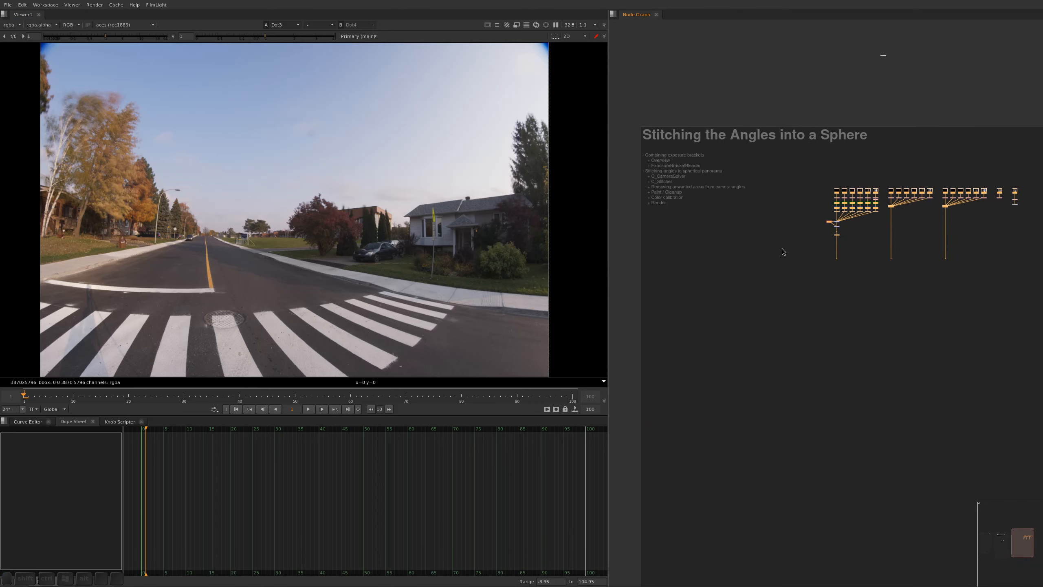
pyautogui.keyDown('alt'); pyautogui.moveTo(781, 236); pyautogui.dragTo(826, 269, button='middle'); pyautogui.keyUp('alt')
pyautogui.keyDown('alt'); pyautogui.moveTo(827, 269); pyautogui.dragTo(819, 207); pyautogui.keyUp('alt')
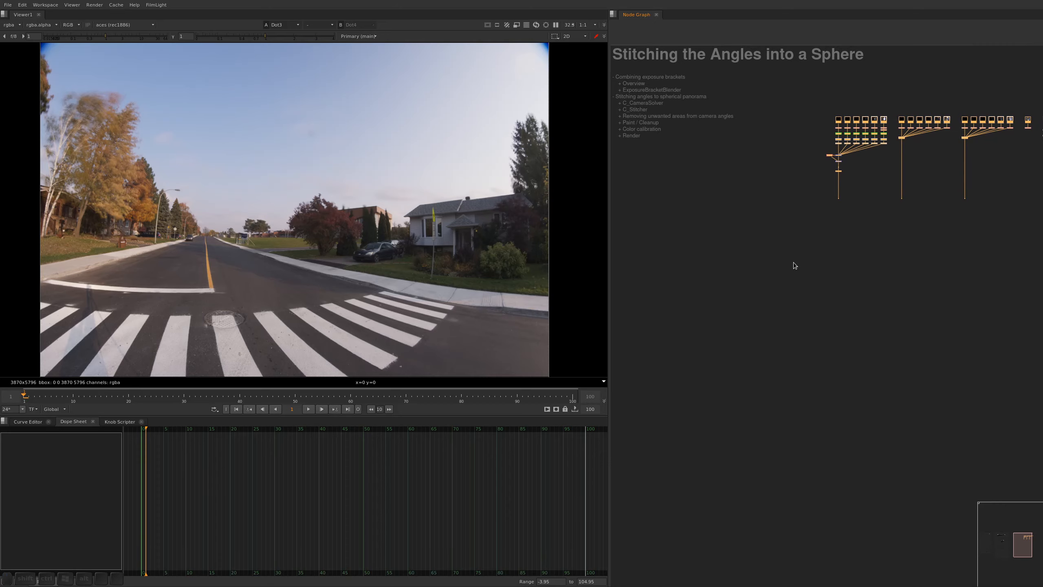
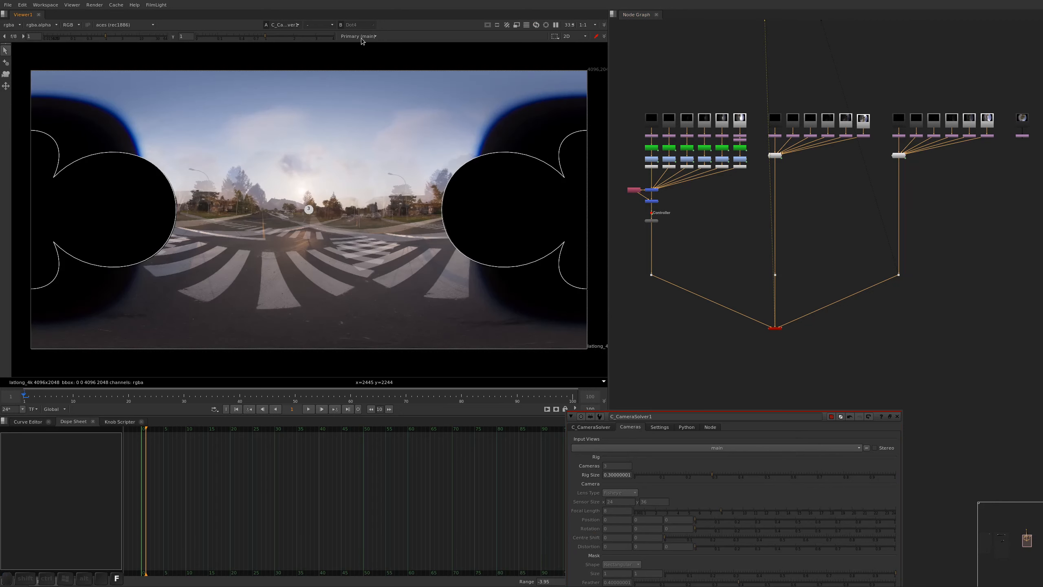
# Open the project settings and review the main, cam1, cam2 and cam3 entries in the views list
pyautogui.click(361, 37)
pyautogui.click(702, 235)
pyautogui.press('s')
pyautogui.click(631, 18)
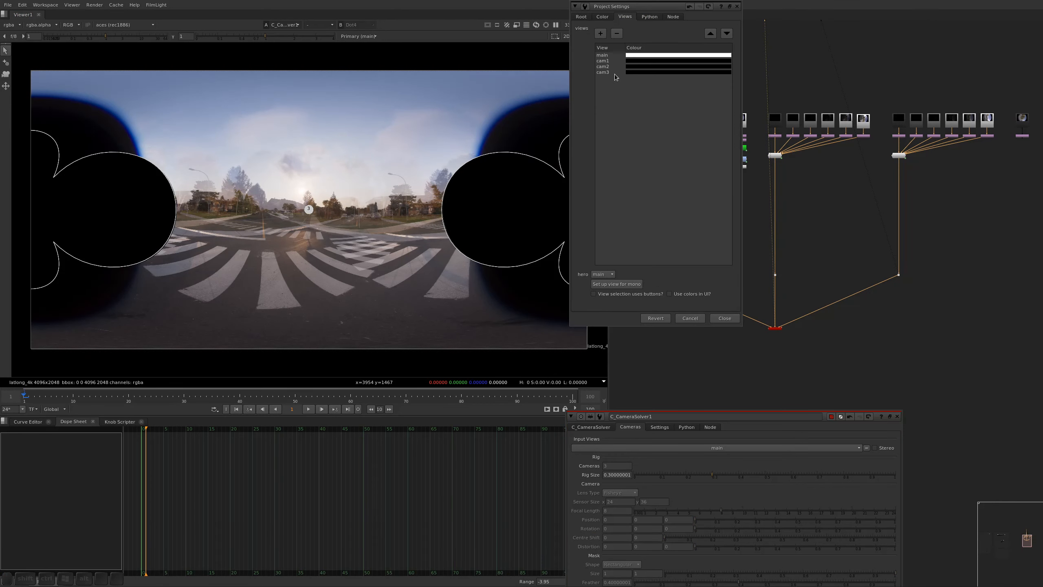
pyautogui.click(612, 56)
pyautogui.click(611, 61)
pyautogui.click(608, 67)
pyautogui.click(608, 72)
pyautogui.click(608, 55)
pyautogui.click(608, 60)
pyautogui.click(610, 72)
pyautogui.press('Escape')
# View the cam1, cam2 and cam3 fisheye images in the viewer one at a time and return to the main view
pyautogui.click(360, 37)
pyautogui.click(354, 53)
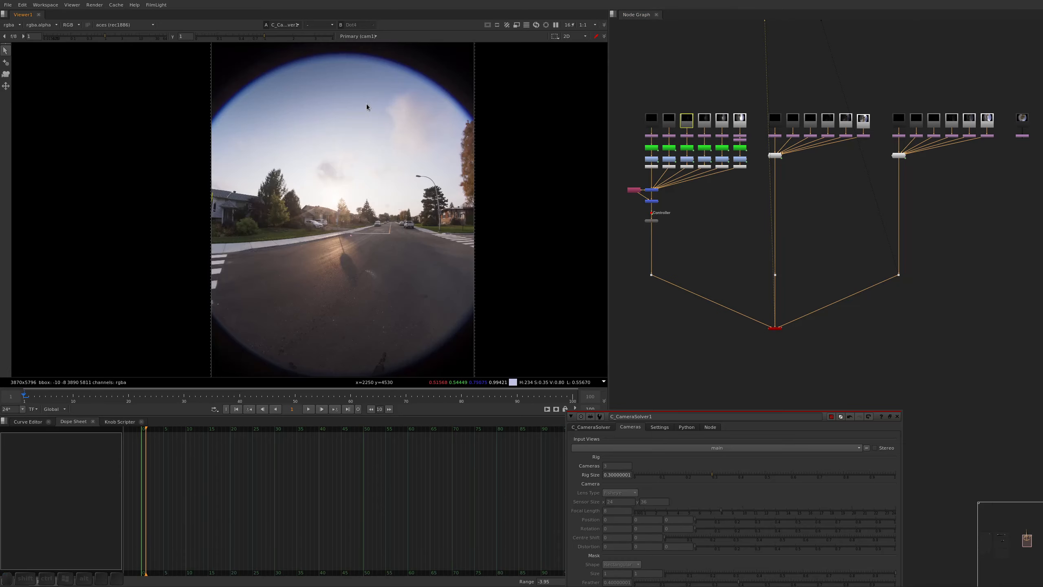
pyautogui.click(358, 36)
pyautogui.click(358, 63)
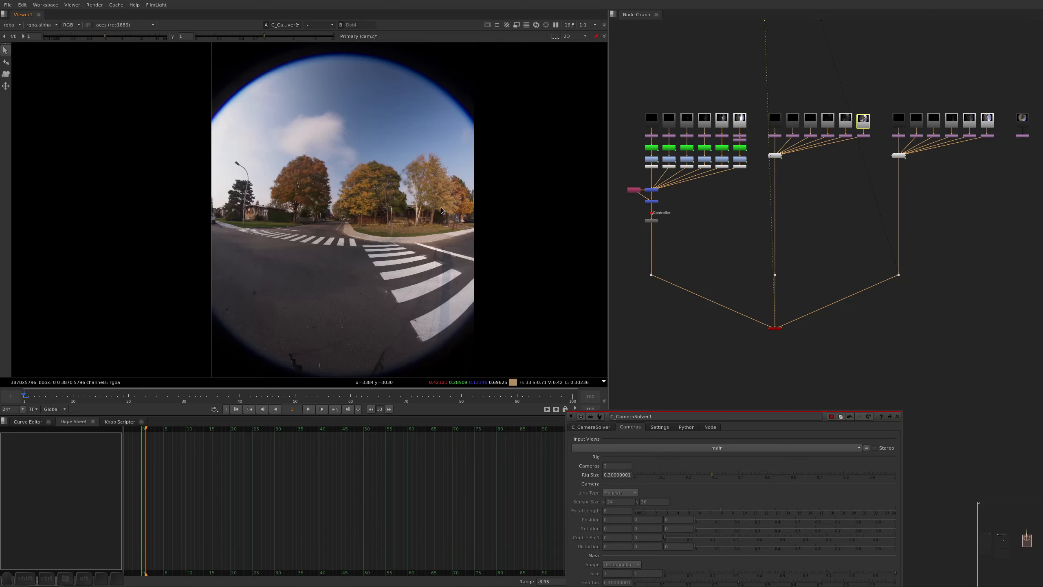
pyautogui.click(358, 36)
pyautogui.click(355, 69)
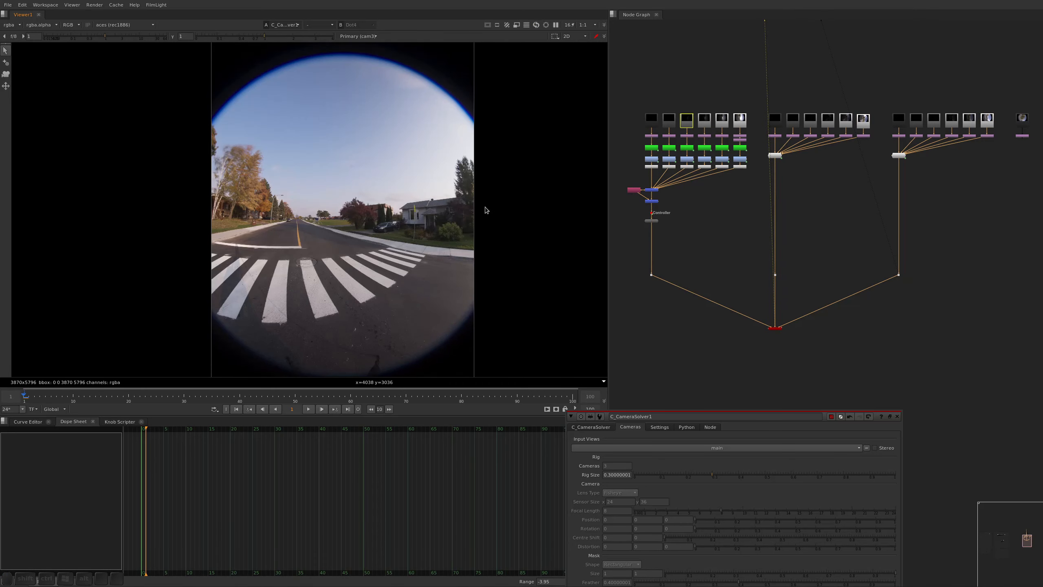
pyautogui.click(358, 36)
pyautogui.click(354, 38)
# Go through camera1, camera2 and camera3 in the CameraSolver's camera list
pyautogui.click(609, 505)
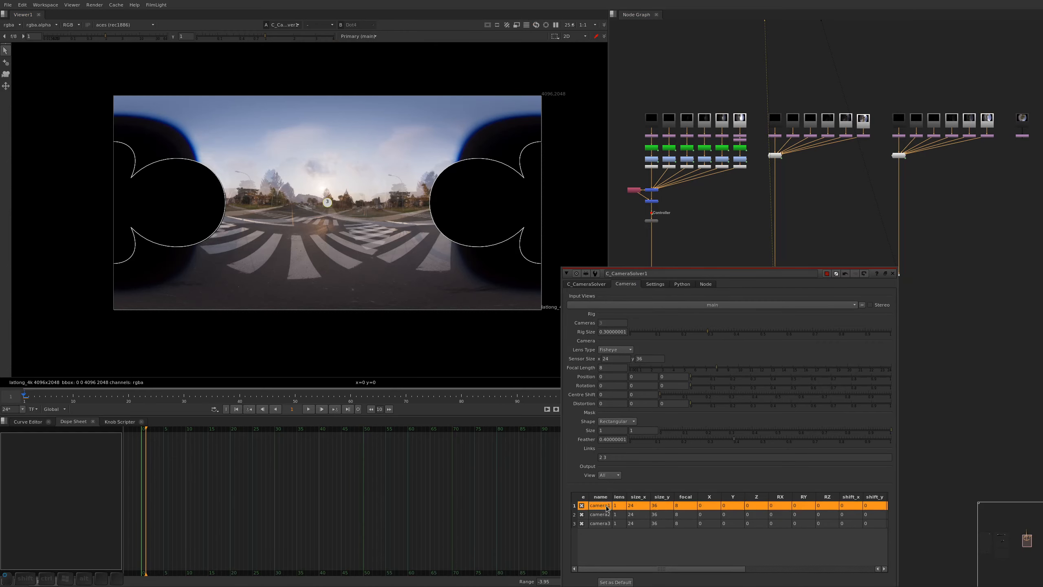
pyautogui.click(608, 514)
pyautogui.click(606, 523)
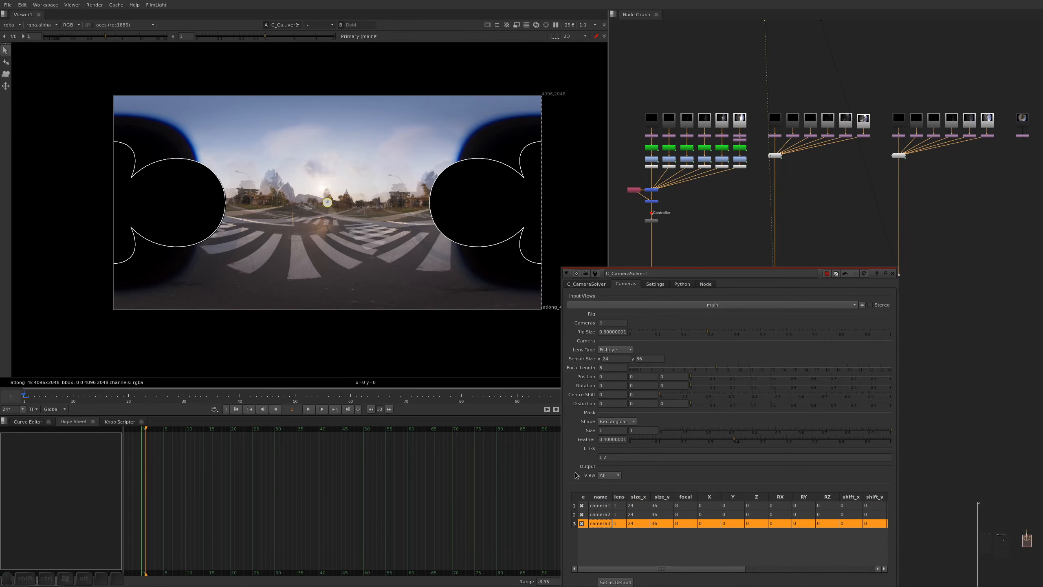
# Switch the viewer to 3D, examine the camera rig from different angles and highlight each of the three cameras
pyautogui.click(414, 256)
pyautogui.press('Tab')
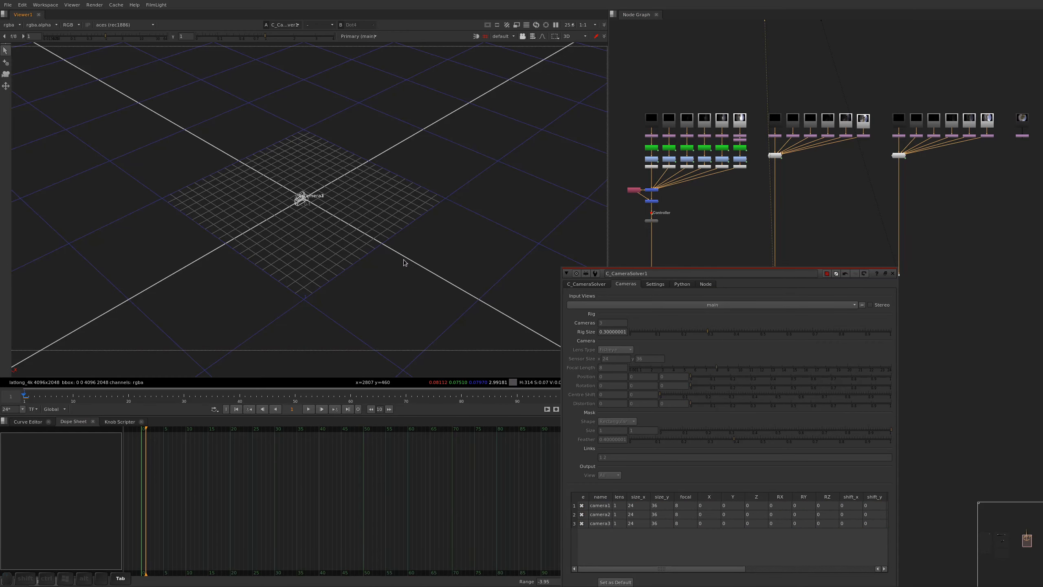
pyautogui.keyDown('alt'); pyautogui.moveTo(294, 210); pyautogui.dragTo(341, 205, button='middle'); pyautogui.keyUp('alt')
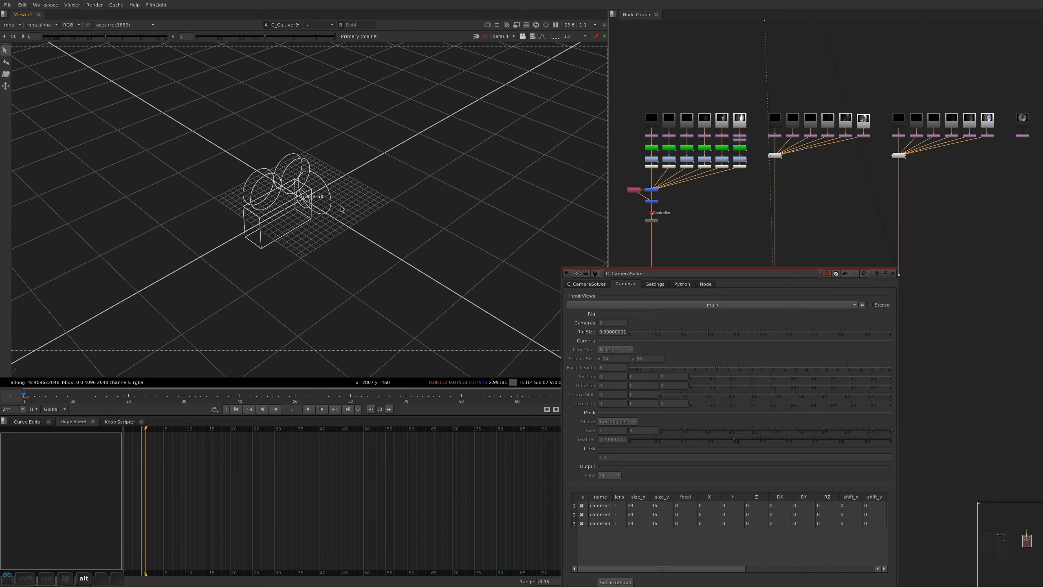
pyautogui.keyDown('alt'); pyautogui.moveTo(388, 260); pyautogui.dragTo(305, 262, button='right'); pyautogui.keyUp('alt')
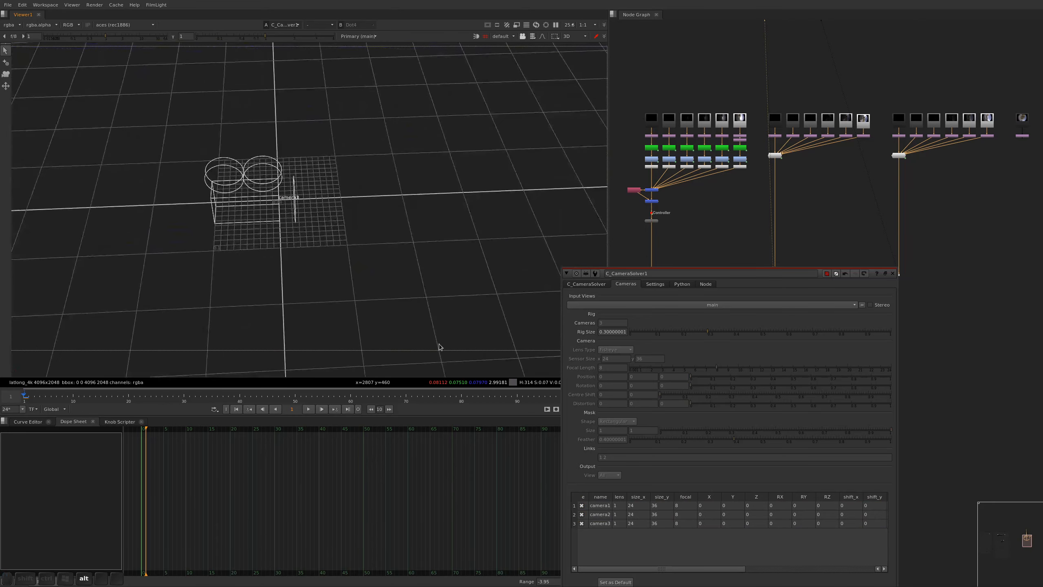
pyautogui.click(603, 506)
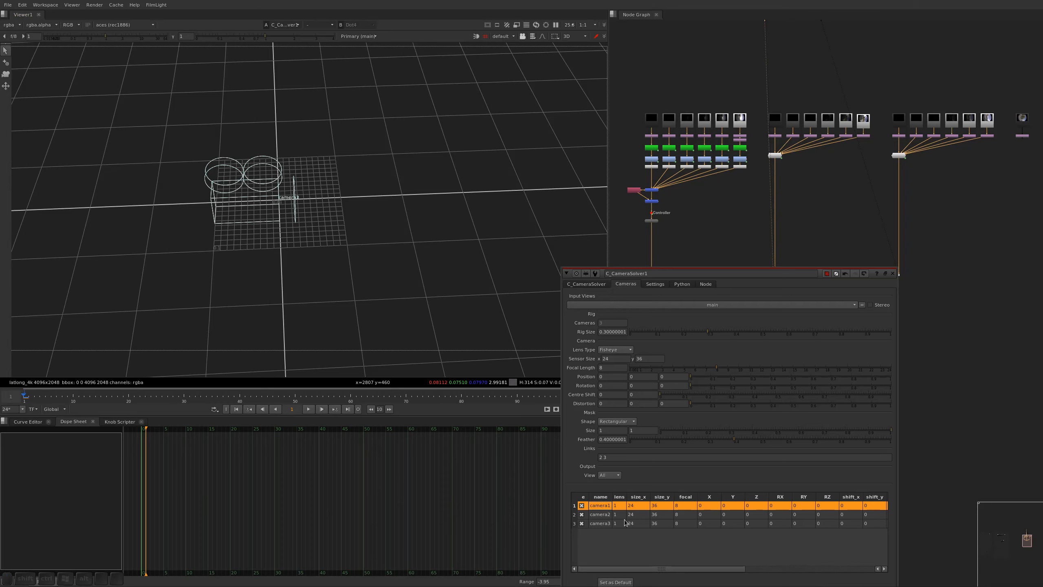
pyautogui.click(609, 517)
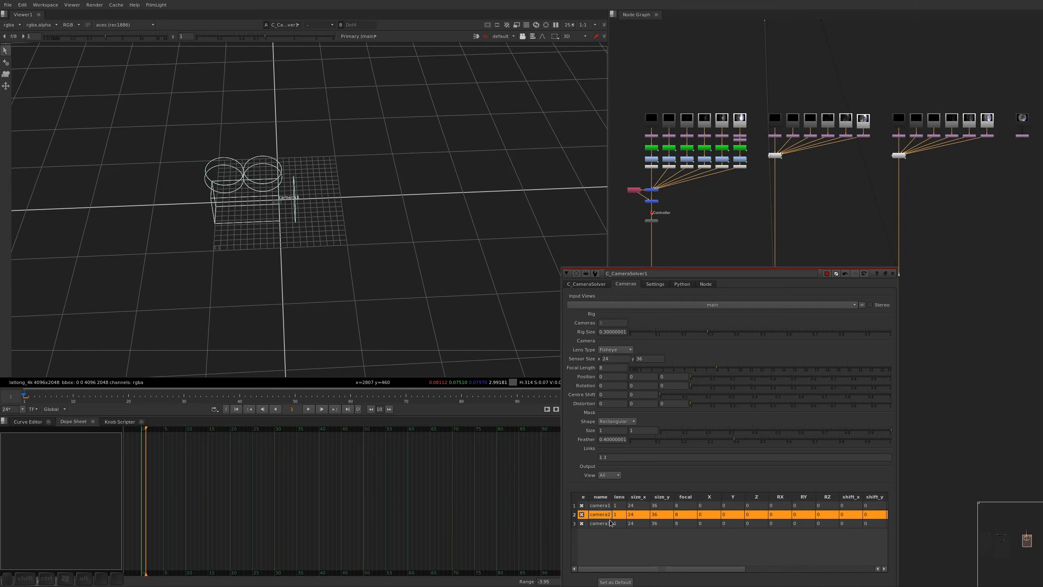
pyautogui.click(611, 524)
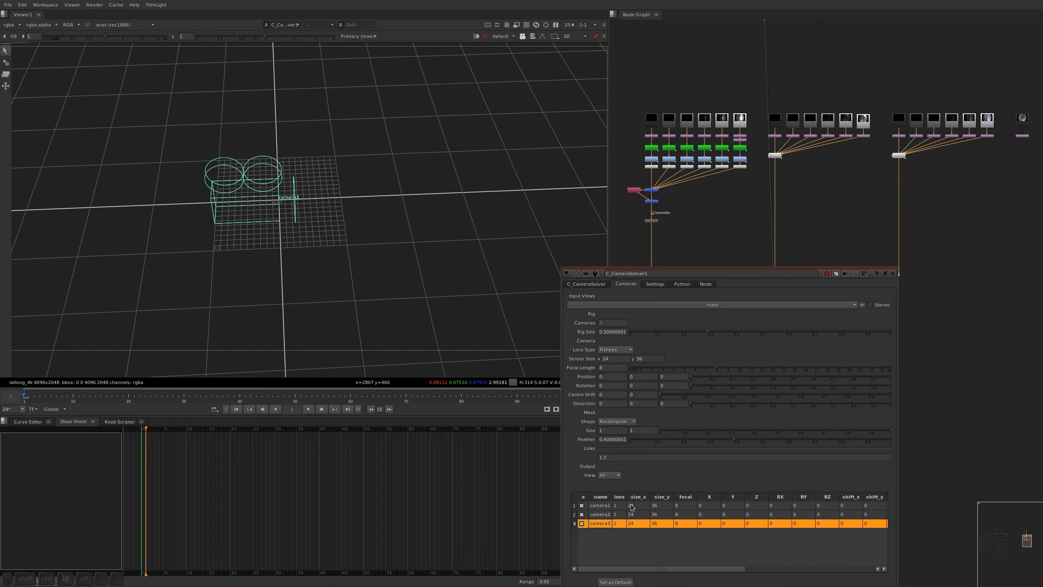
# Set camera1's Y rotation to 120 in the CameraSolver
pyautogui.click(609, 507)
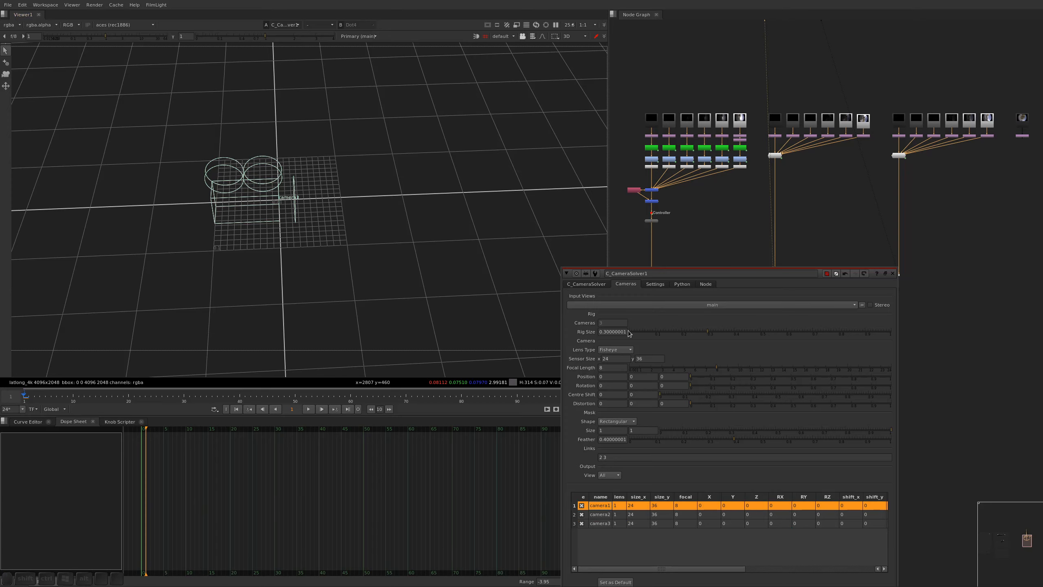
pyautogui.click(642, 384)
pyautogui.write('120')
pyautogui.press('Return')
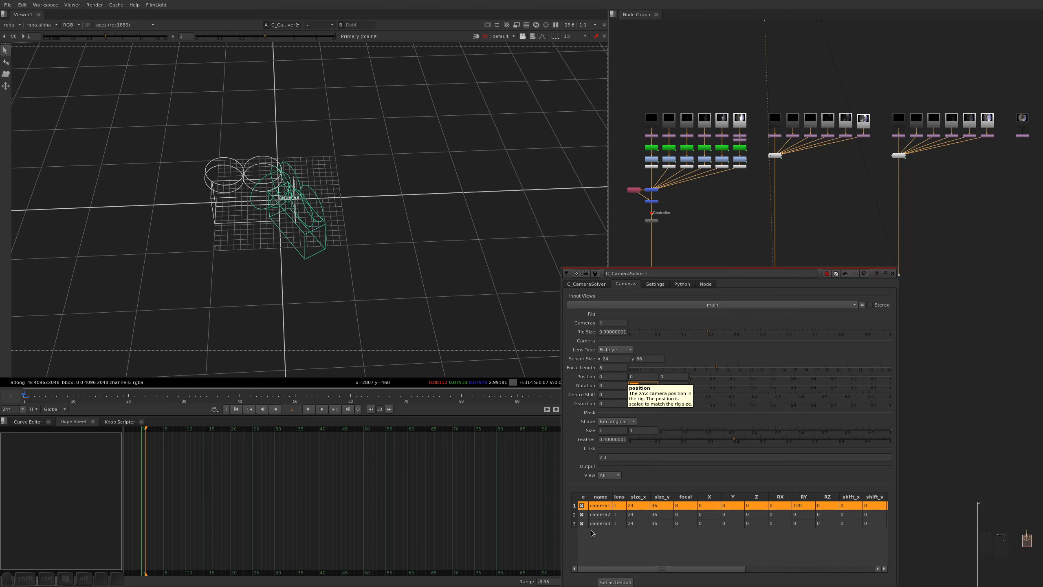
# Set camera3's Y rotation to 240 and check the spread of the three cameras in 3D
pyautogui.click(605, 525)
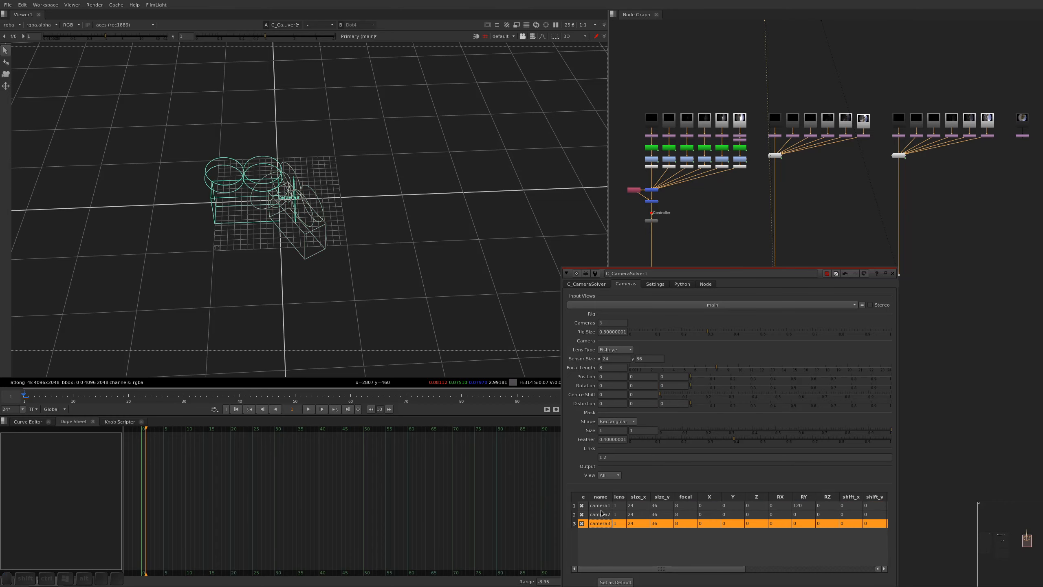
pyautogui.click(644, 387)
pyautogui.write('240')
pyautogui.press('Return')
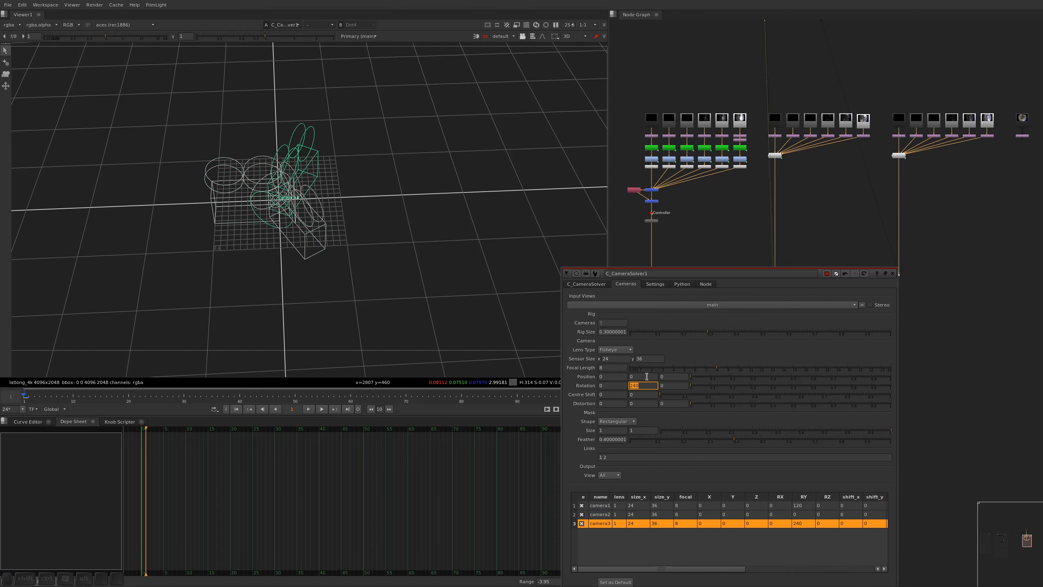
pyautogui.keyDown('alt'); pyautogui.moveTo(342, 235); pyautogui.dragTo(309, 258, button='right'); pyautogui.keyUp('alt')
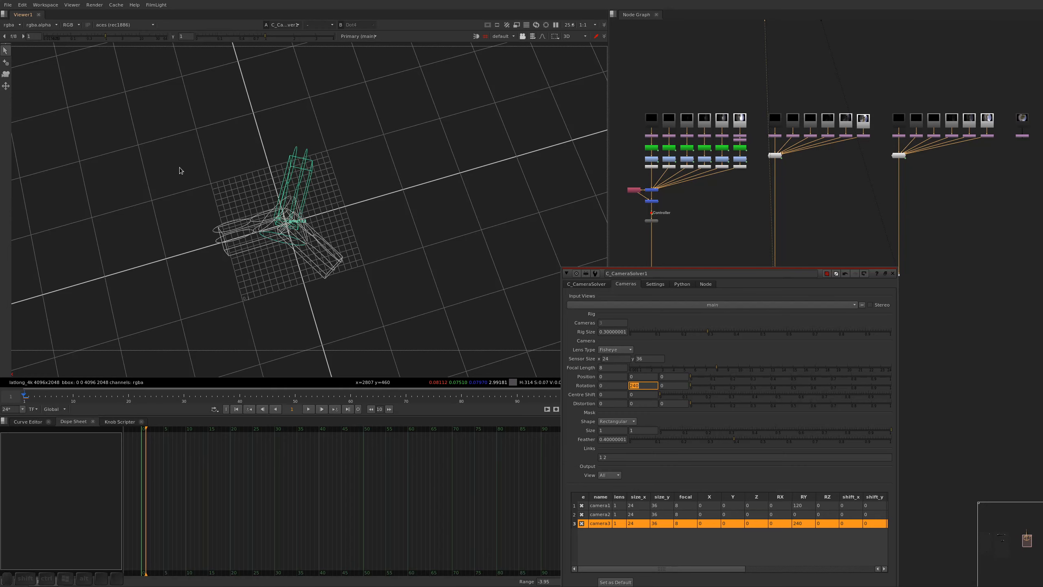
pyautogui.keyDown('alt'); pyautogui.moveTo(277, 230); pyautogui.dragTo(602, 295, button='right'); pyautogui.keyUp('alt')
# Review the solver's Orientation and Focal Length options, keeping Optimize per Camera and Optimize Single
pyautogui.click(587, 284)
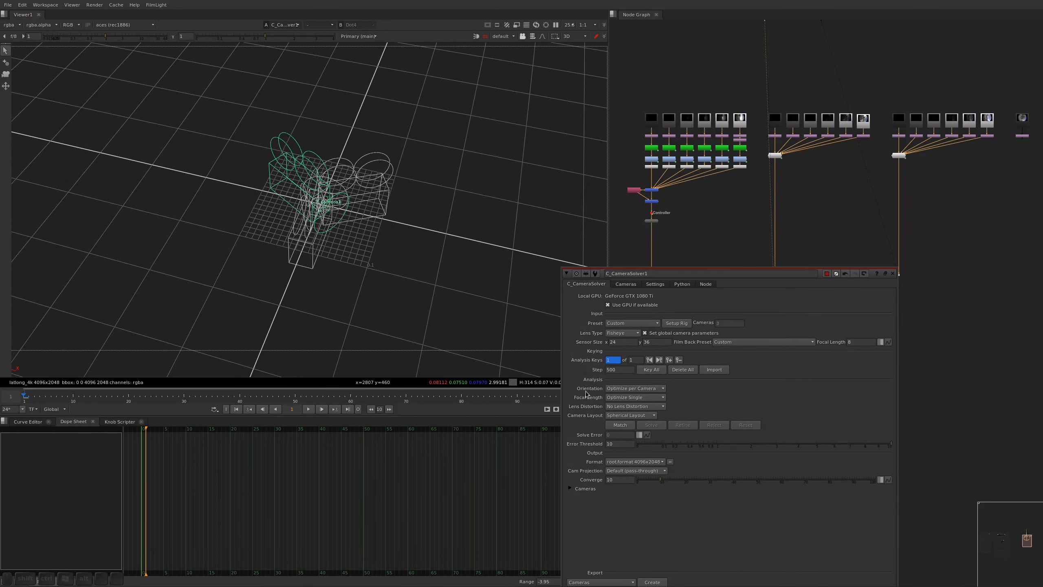
pyautogui.click(657, 390)
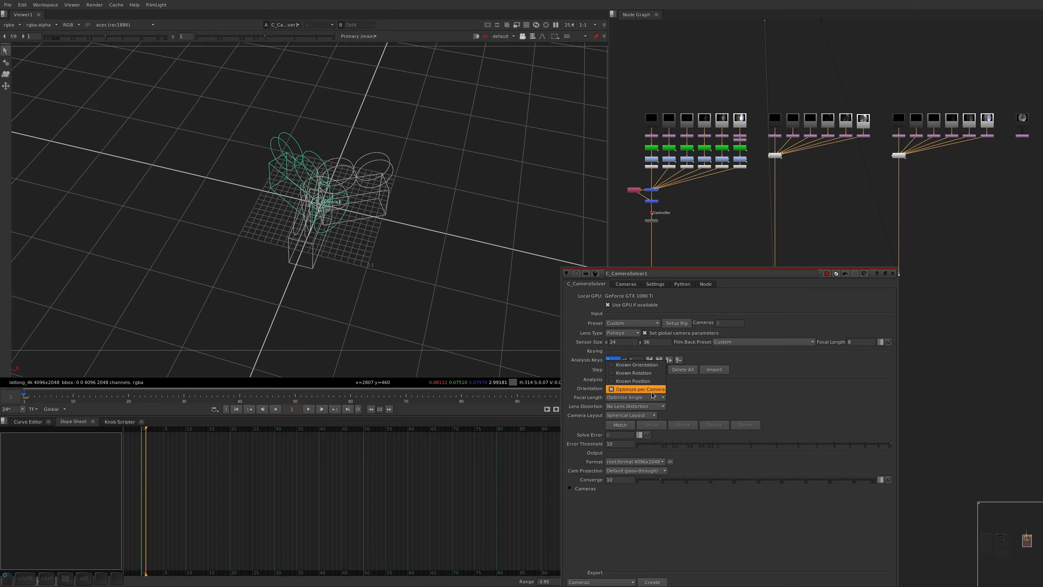
pyautogui.click(651, 391)
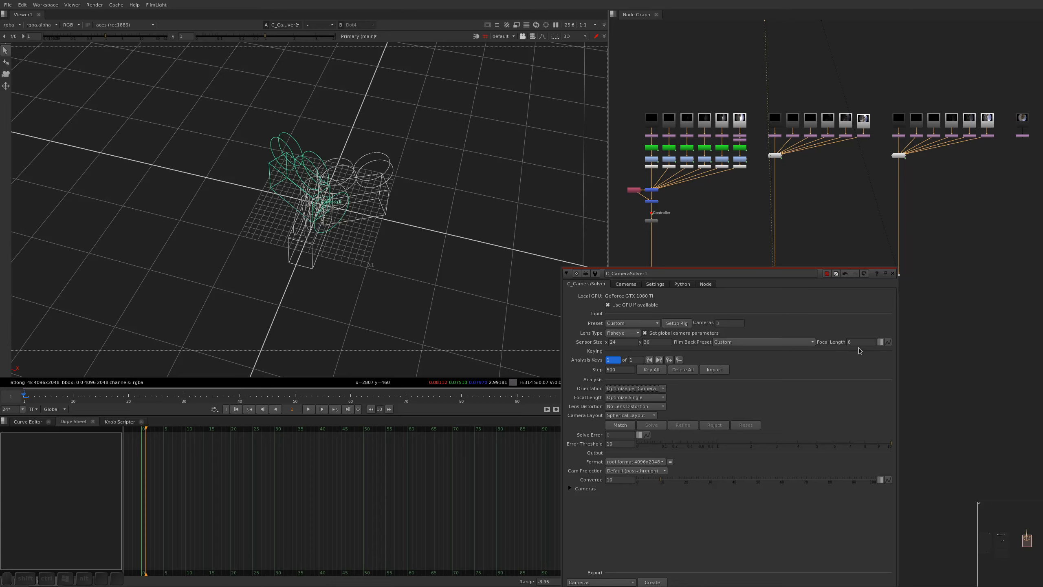
pyautogui.click(637, 397)
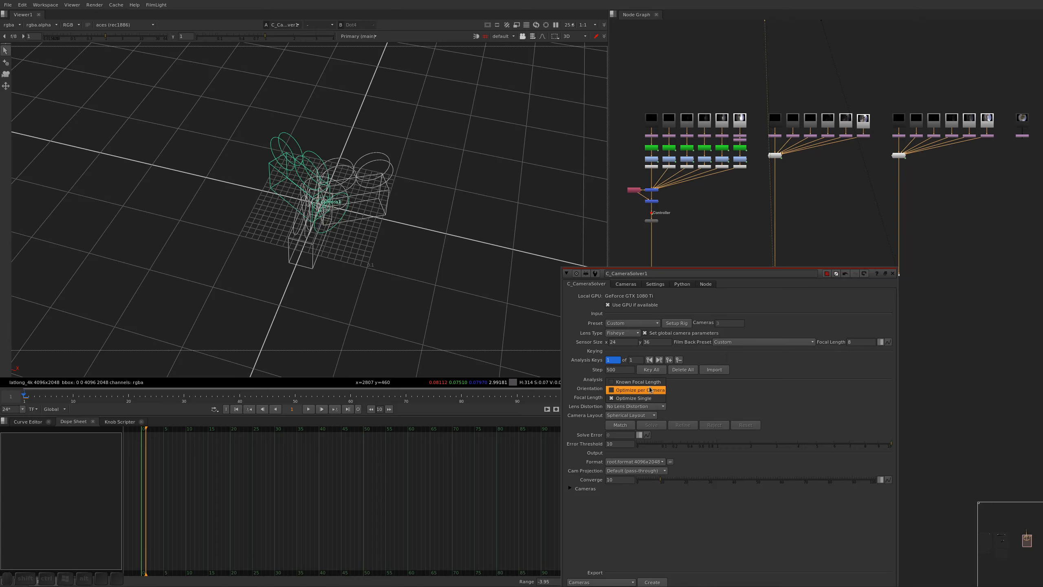
pyautogui.click(623, 399)
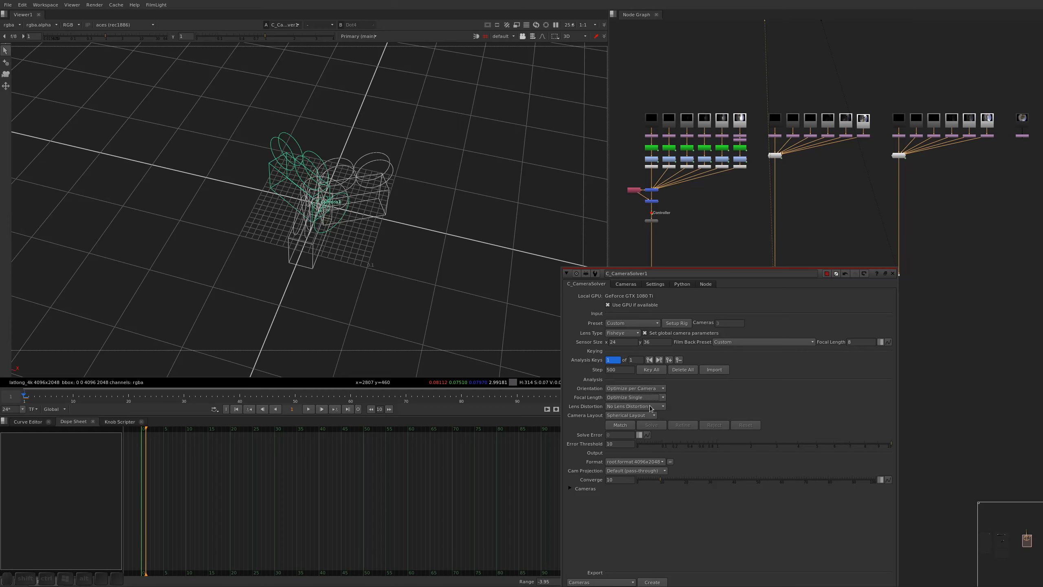
# Try Optimize Single for the lens distortion and restore No Lens Distortion
pyautogui.click(620, 406)
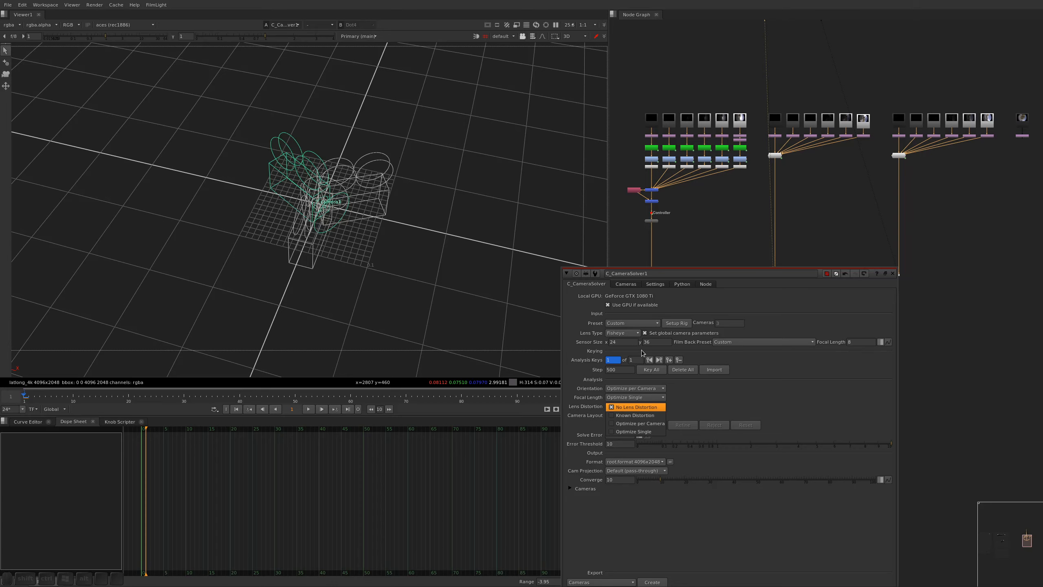
pyautogui.click(650, 435)
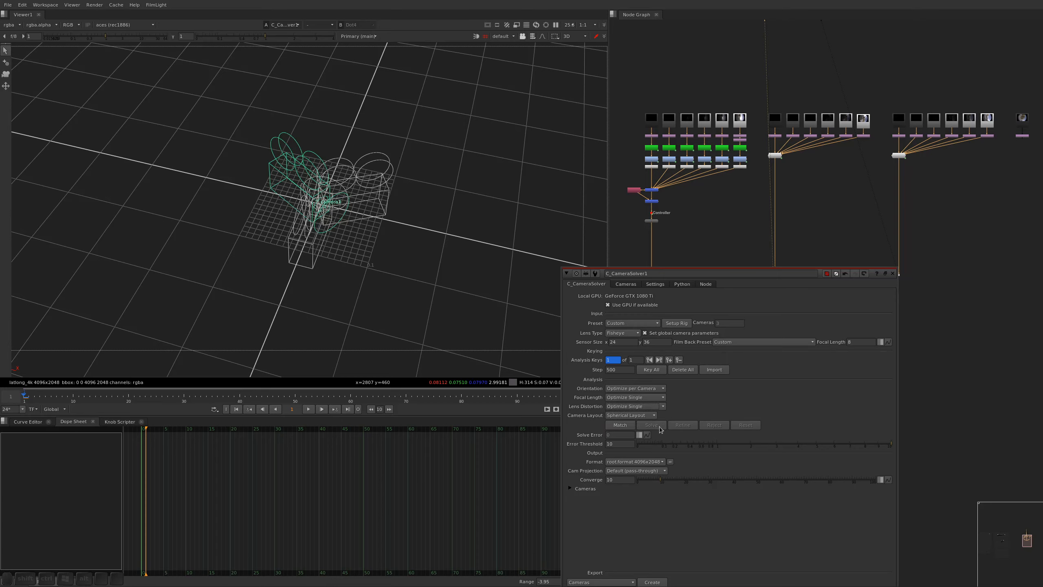
pyautogui.click(626, 407)
pyautogui.click(631, 384)
# Set camera3's X position to -0.0325 and inspect where the cameras meet at the rig's centre
pyautogui.click(626, 285)
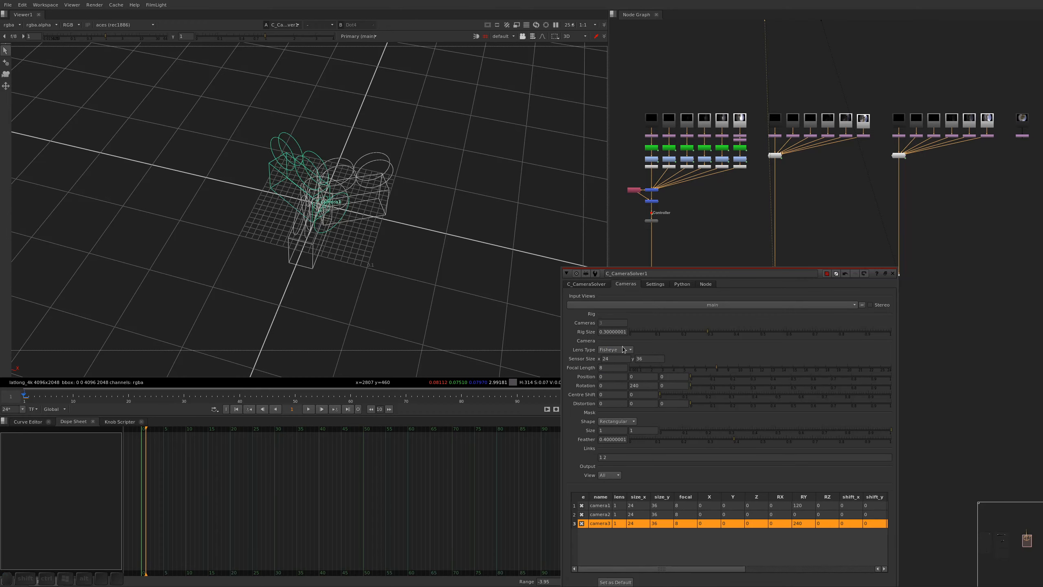
pyautogui.keyDown('alt'); pyautogui.moveTo(609, 382); pyautogui.dragTo(591, 381); pyautogui.keyUp('alt')
pyautogui.click(586, 284)
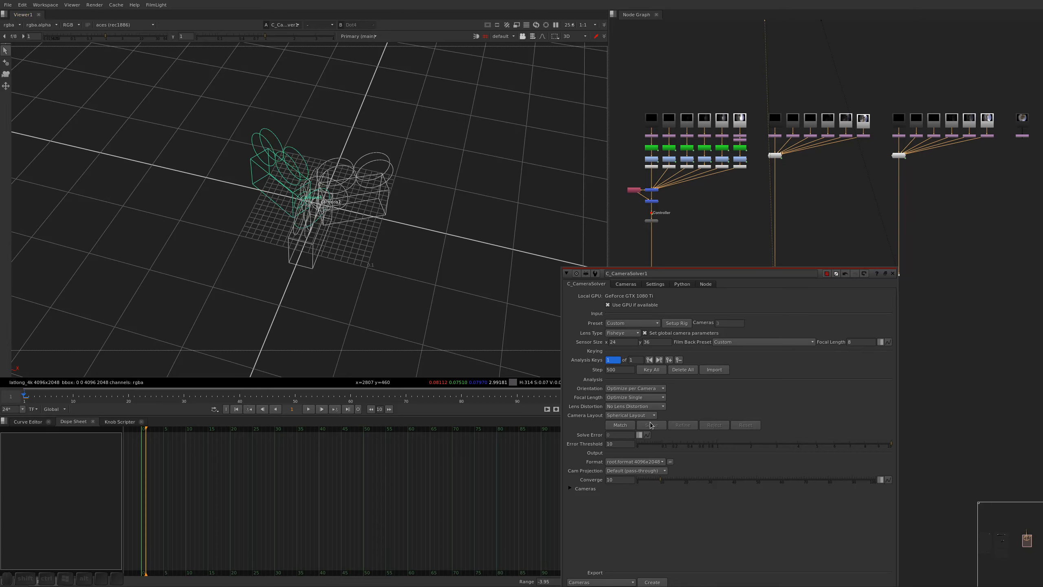
pyautogui.click(626, 284)
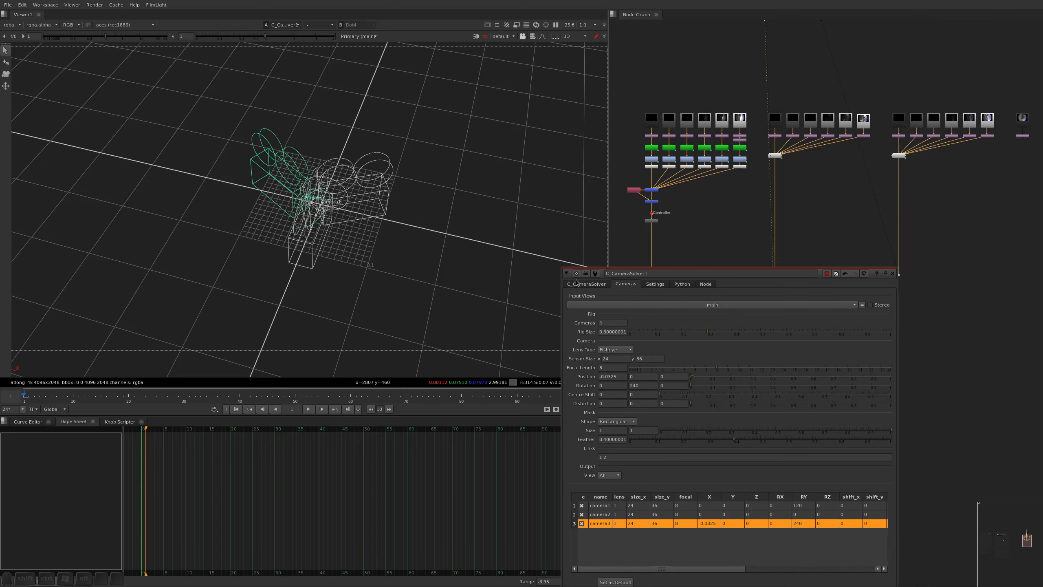
pyautogui.click(450, 265)
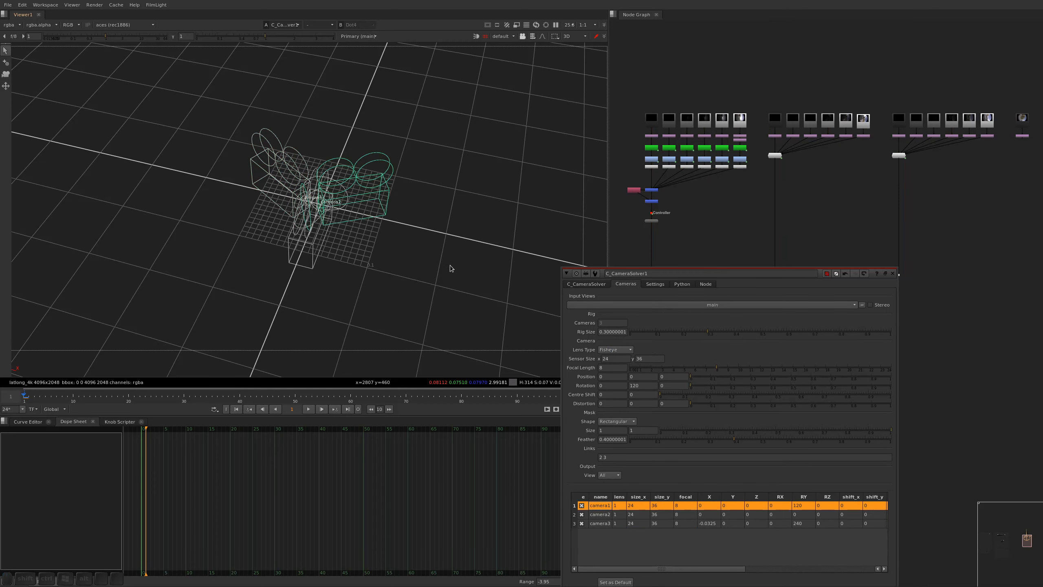
pyautogui.click(329, 208)
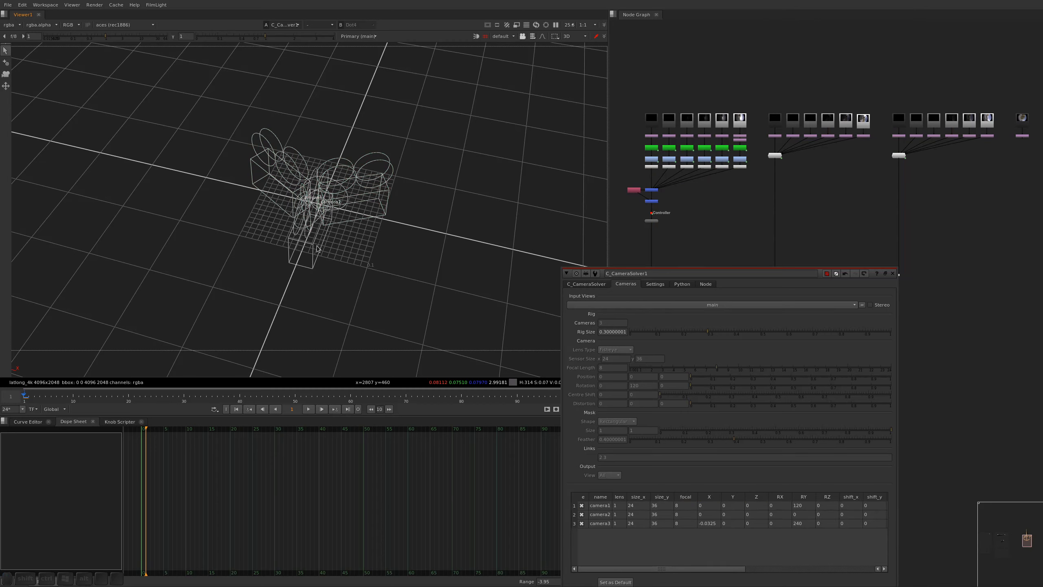
# Set the solver's camera layout to Nodal Layout
pyautogui.click(586, 284)
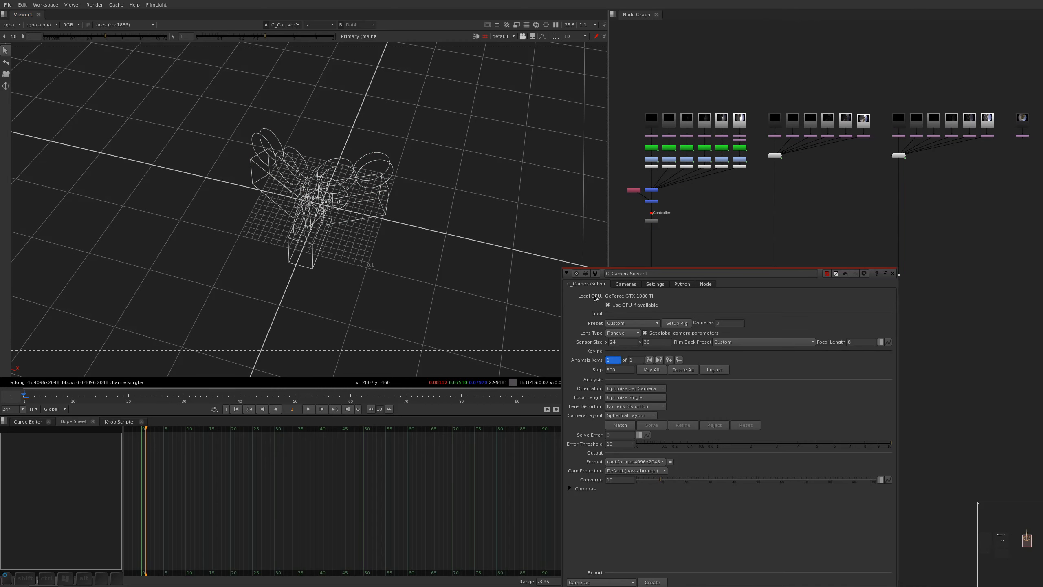
pyautogui.click(630, 415)
pyautogui.click(629, 448)
pyautogui.click(637, 416)
pyautogui.click(640, 376)
pyautogui.click(630, 415)
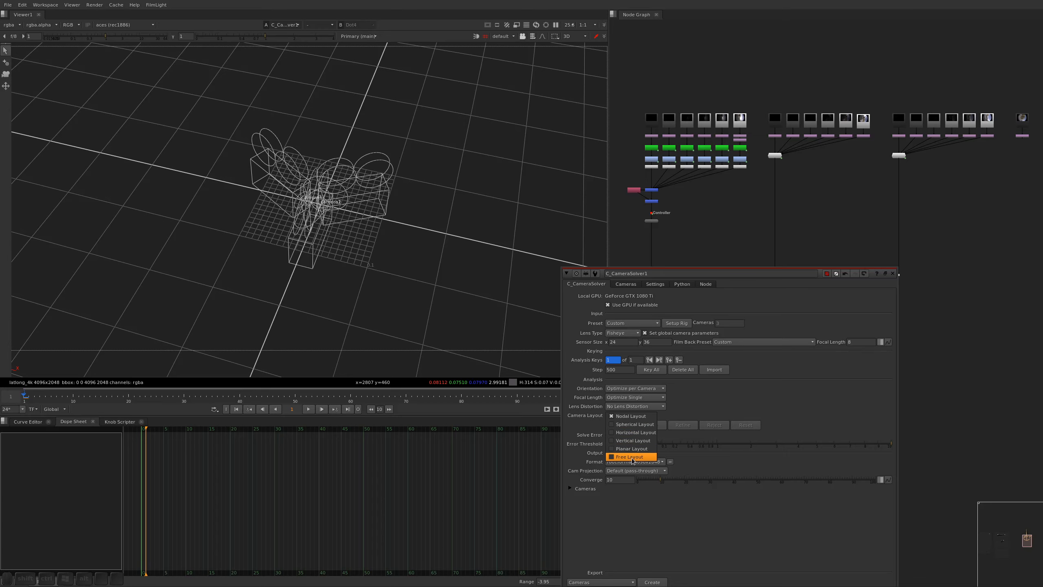
pyautogui.click(636, 417)
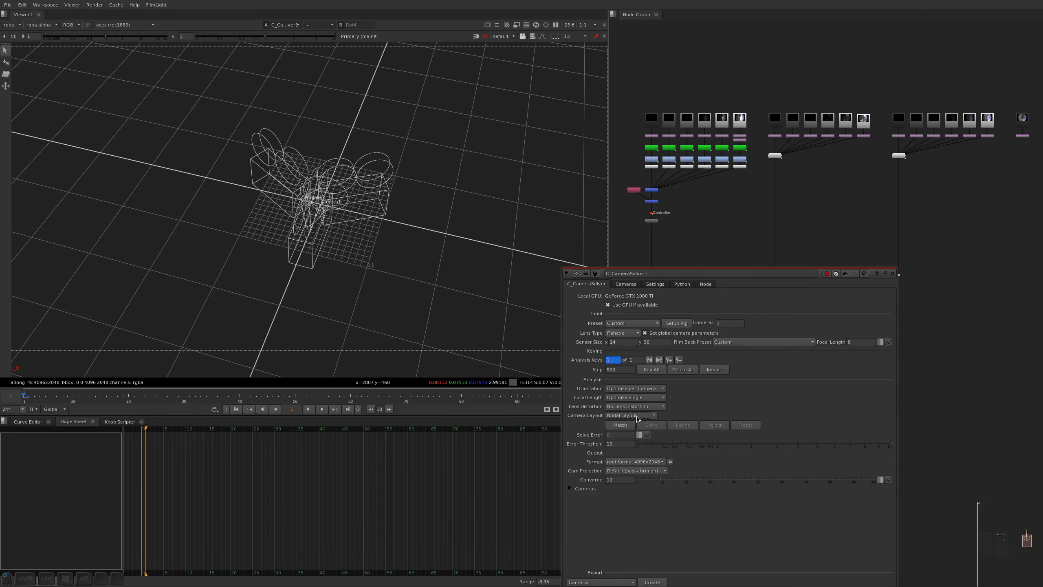
# Inspect camera1's and camera3's placement on the lat-long panorama and return to the CameraSolver's analysis settings
pyautogui.click(626, 284)
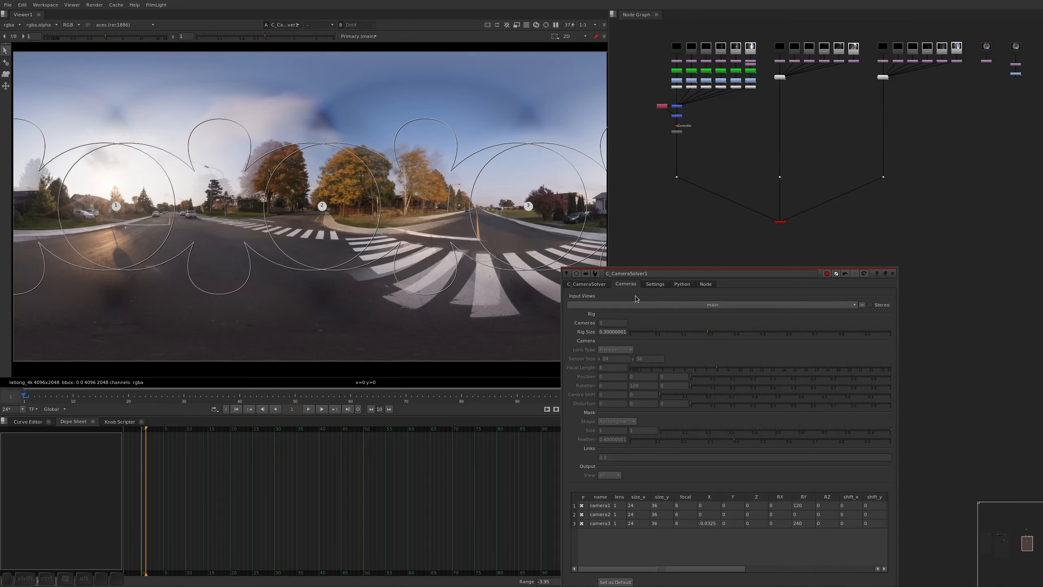
pyautogui.click(604, 505)
pyautogui.click(603, 523)
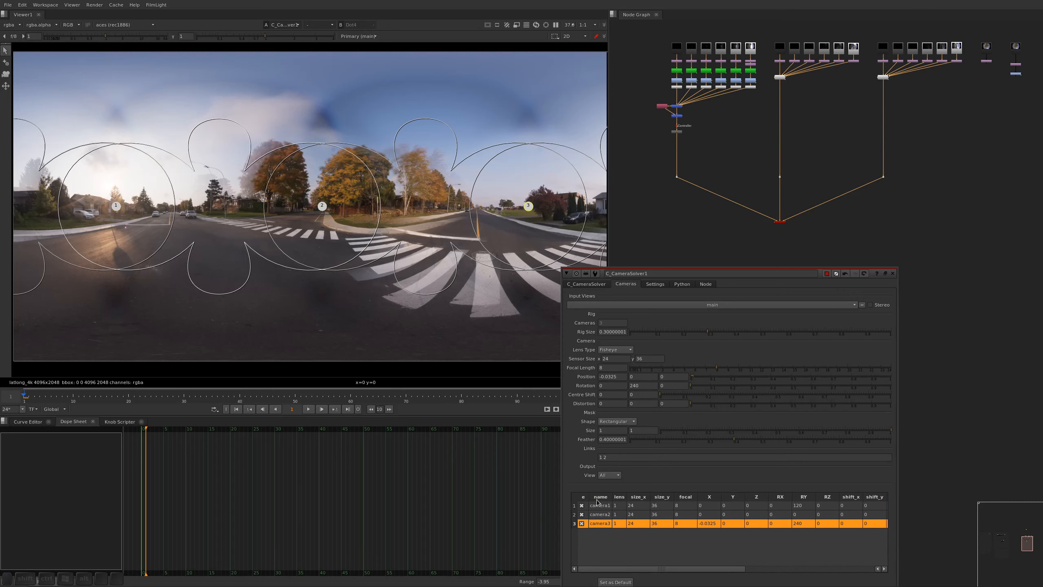
pyautogui.keyDown('alt'); pyautogui.moveTo(409, 235); pyautogui.dragTo(397, 258); pyautogui.keyUp('alt')
pyautogui.click(590, 285)
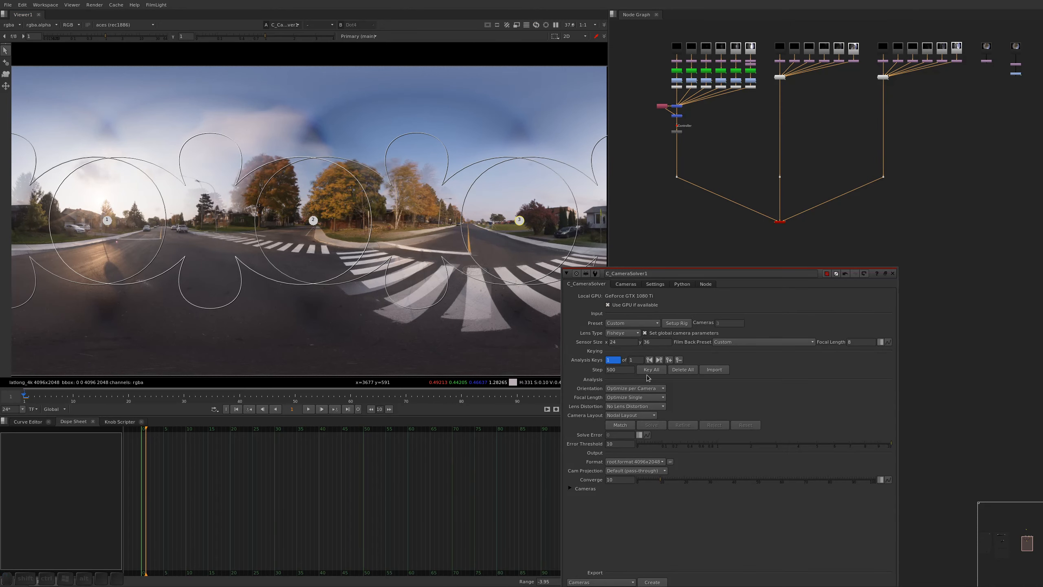
# Match features between the three cameras, check points on the trees and houses, and solve the rig, resetting the existing cameras
pyautogui.click(619, 422)
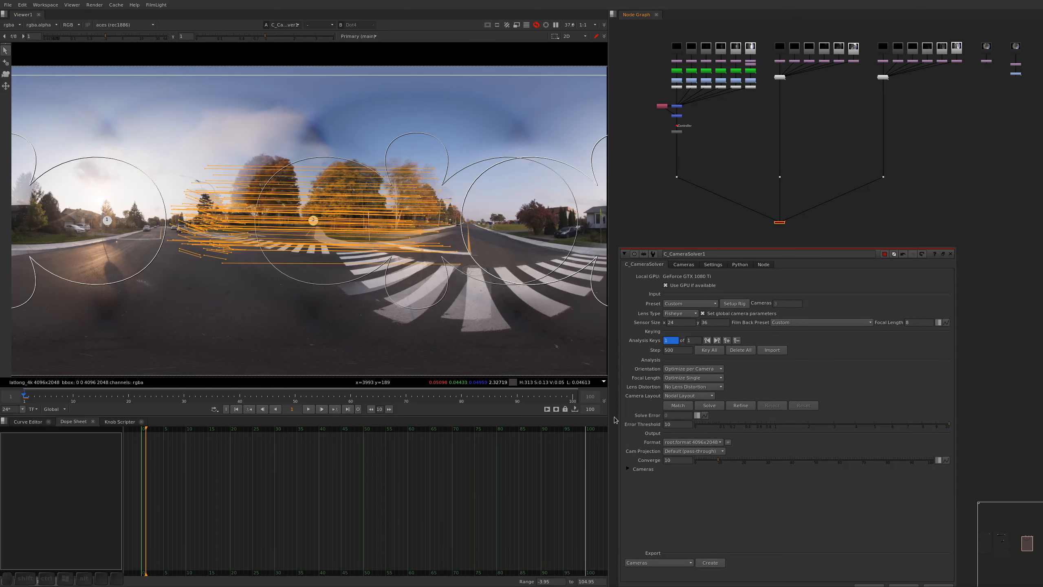
pyautogui.click(435, 168)
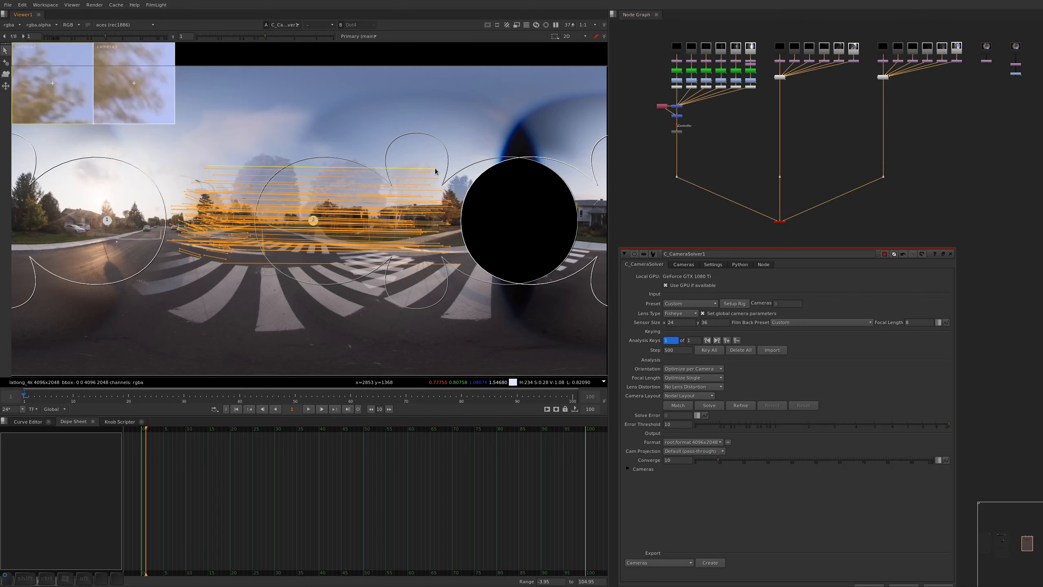
pyautogui.click(448, 229)
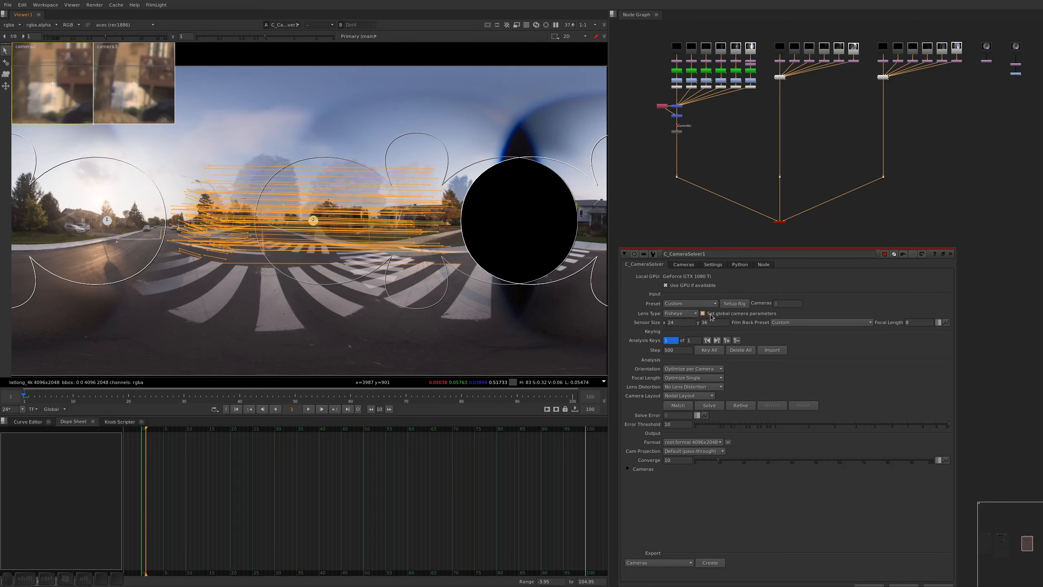
pyautogui.click(710, 406)
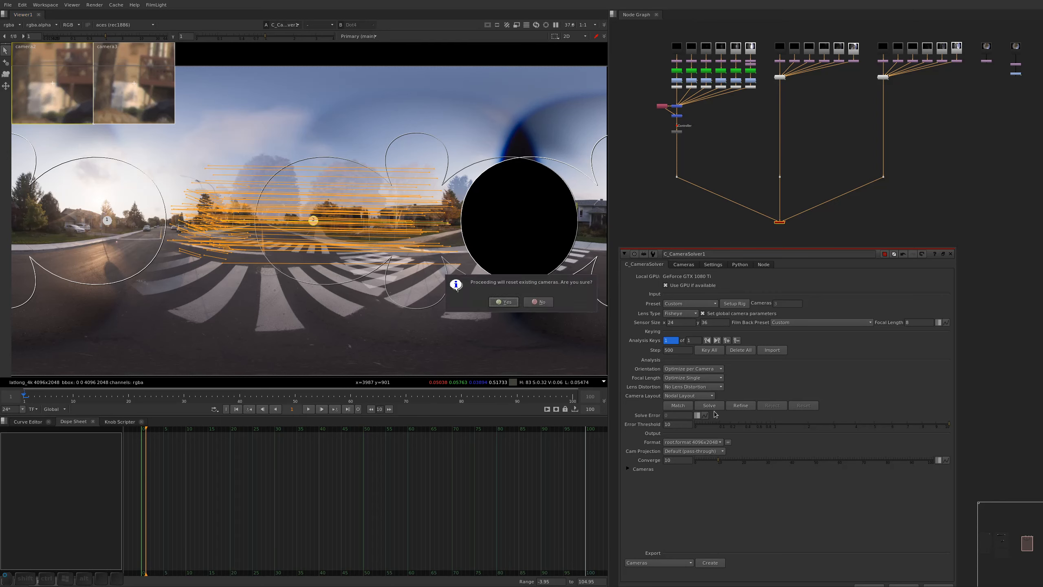
pyautogui.click(504, 302)
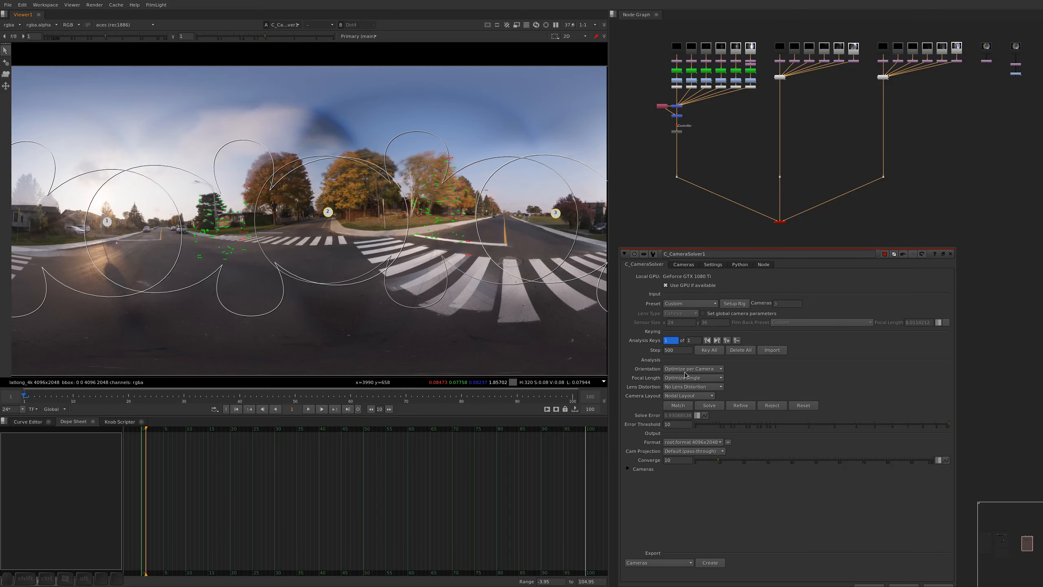
# Compare the solved focal length, position and rotation of camera1, camera2 and camera3, and return to the analysis settings
pyautogui.click(680, 264)
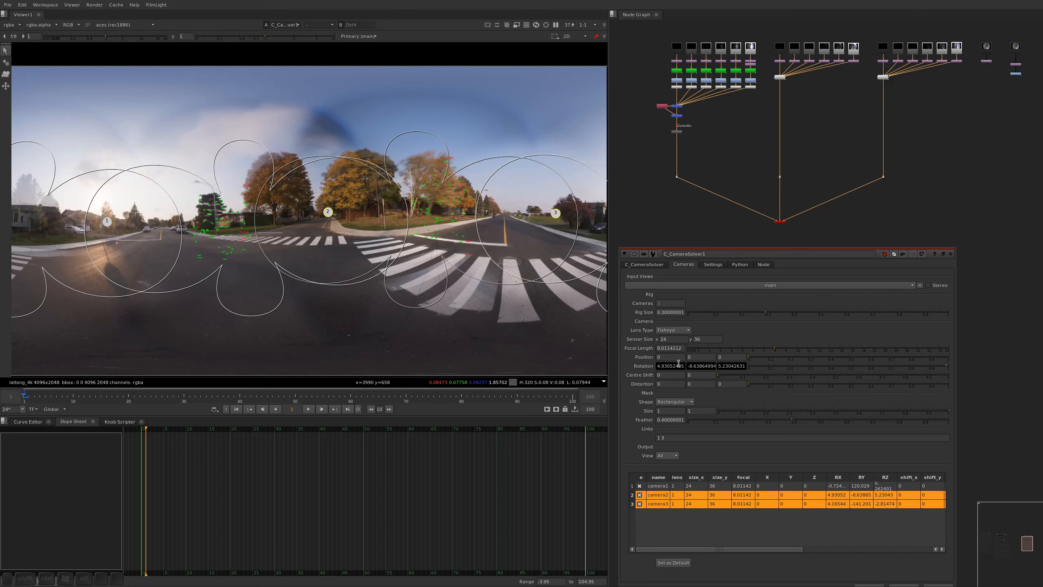
pyautogui.click(666, 487)
pyautogui.click(662, 495)
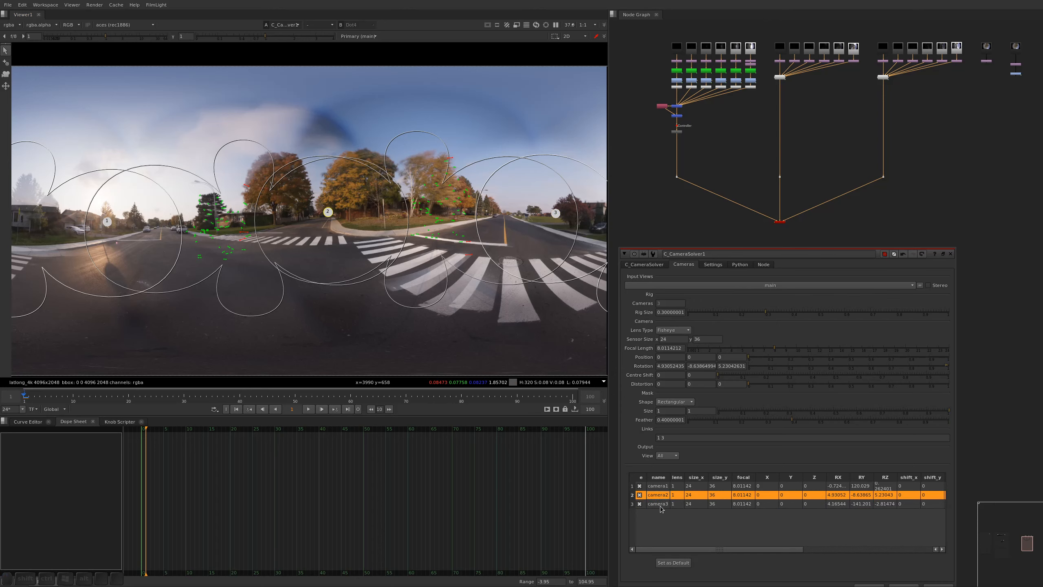
pyautogui.click(662, 505)
pyautogui.click(666, 487)
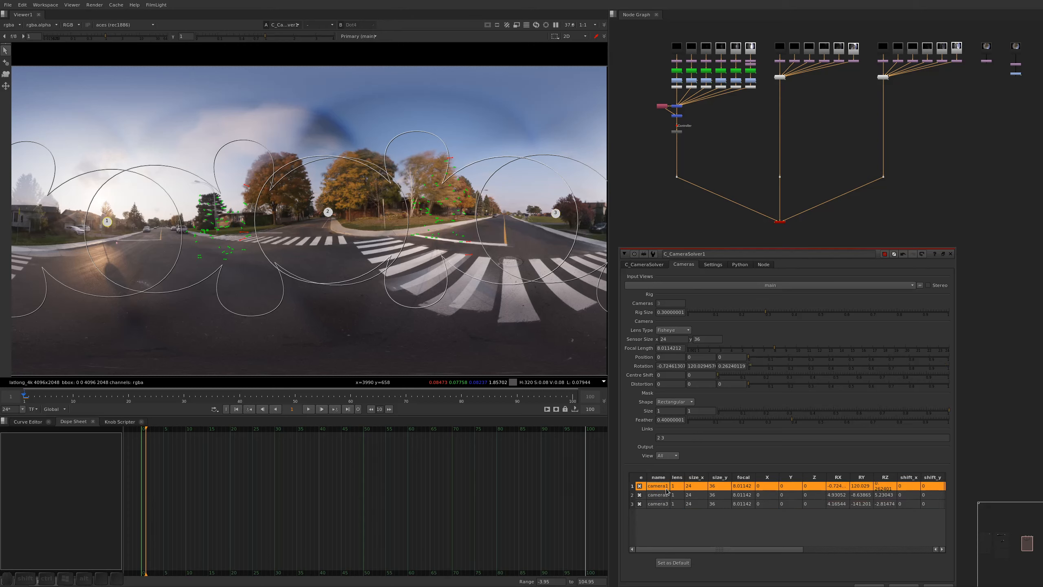
pyautogui.click(667, 495)
pyautogui.click(666, 505)
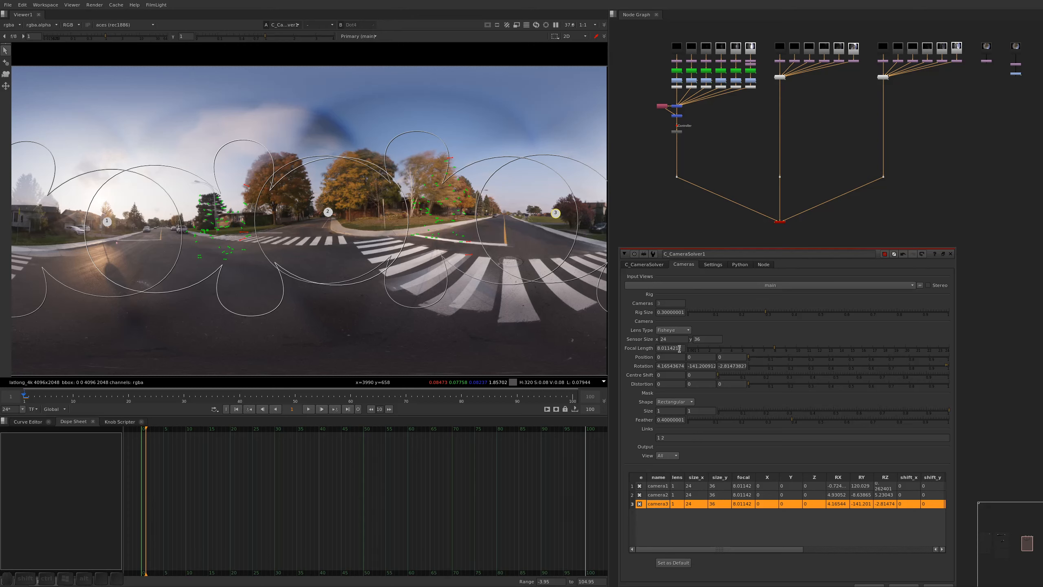
pyautogui.click(644, 264)
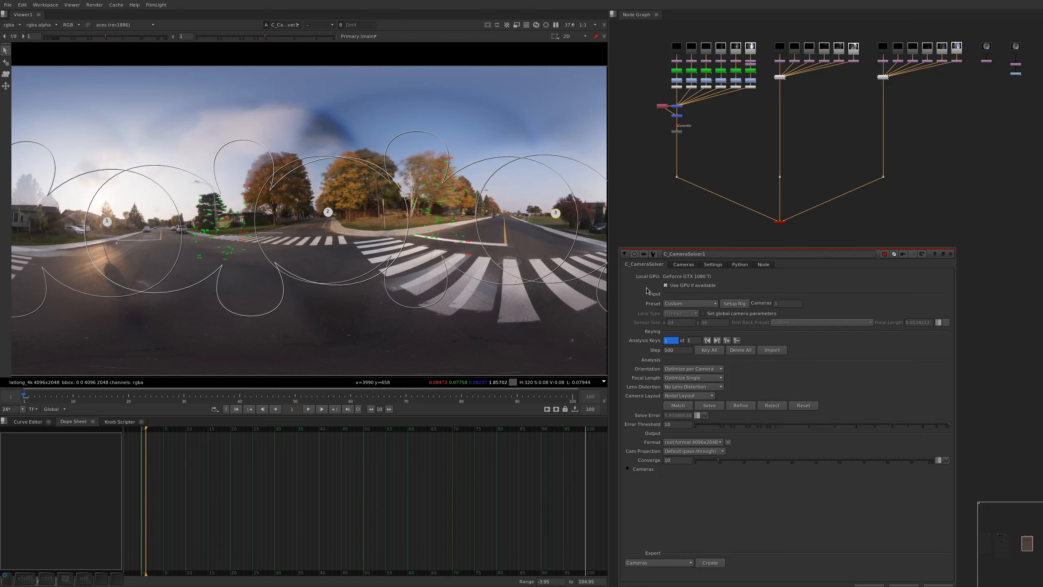
# Try solving the rig again with the Free Layout camera layout and check the cameras' solved values
pyautogui.click(689, 396)
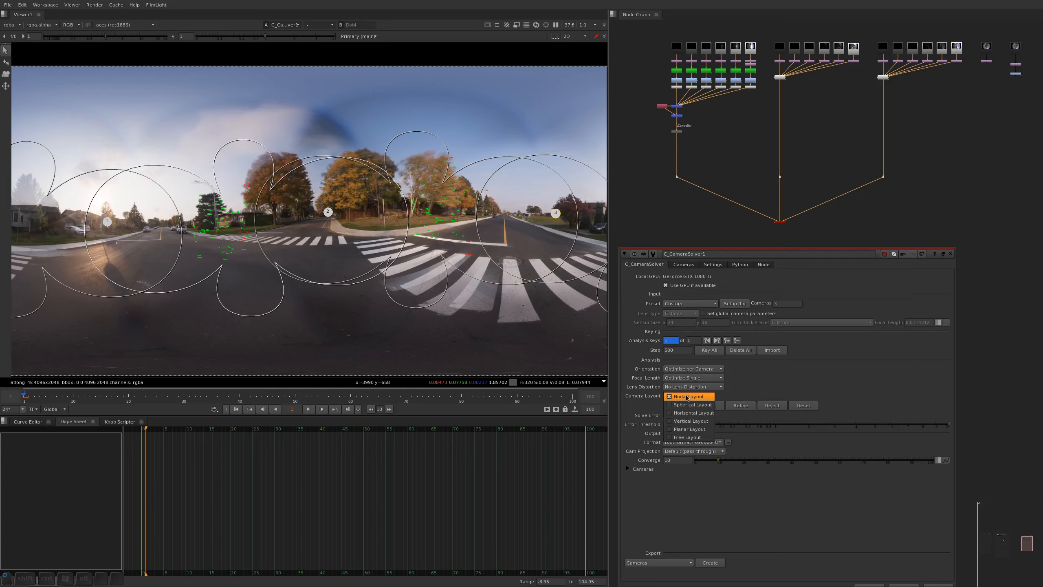
pyautogui.click(699, 444)
pyautogui.click(689, 395)
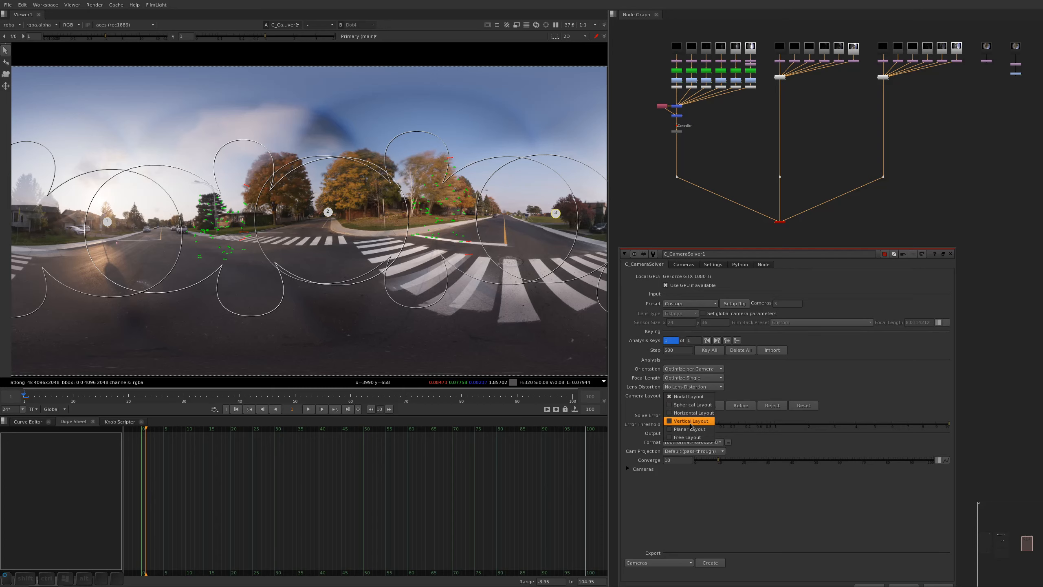
pyautogui.click(715, 420)
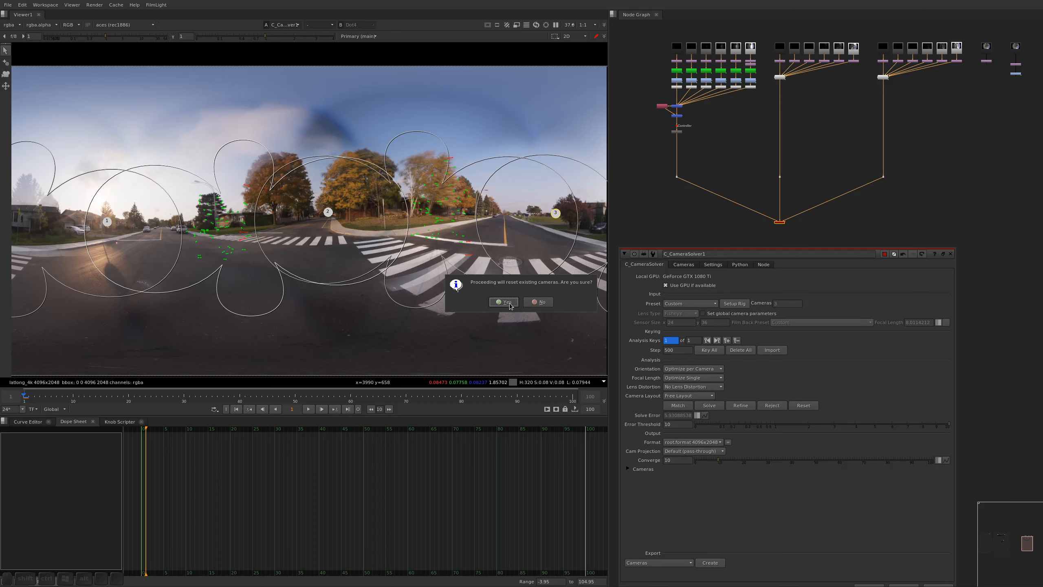
pyautogui.click(504, 302)
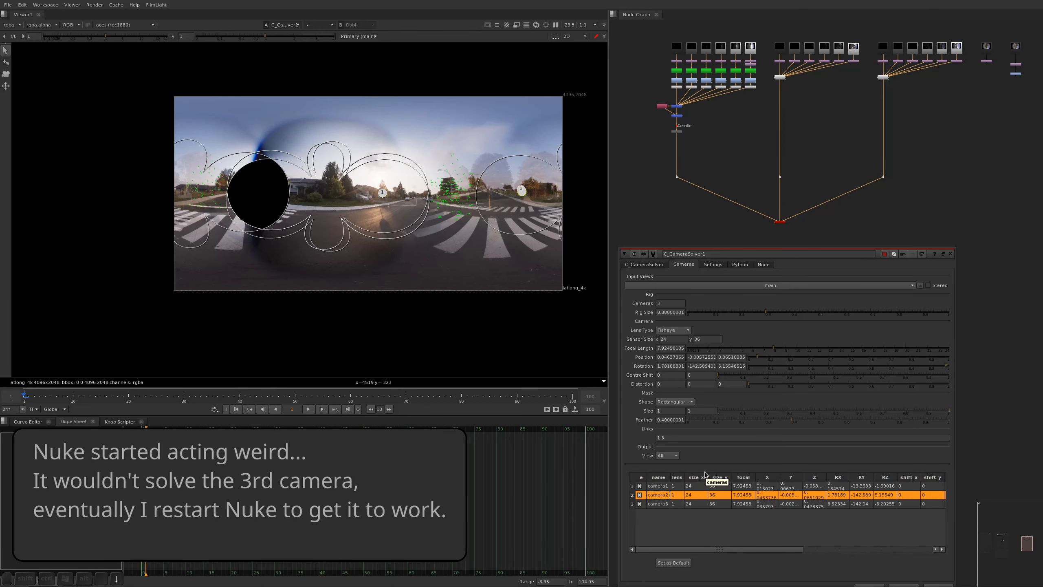
pyautogui.press('Down')
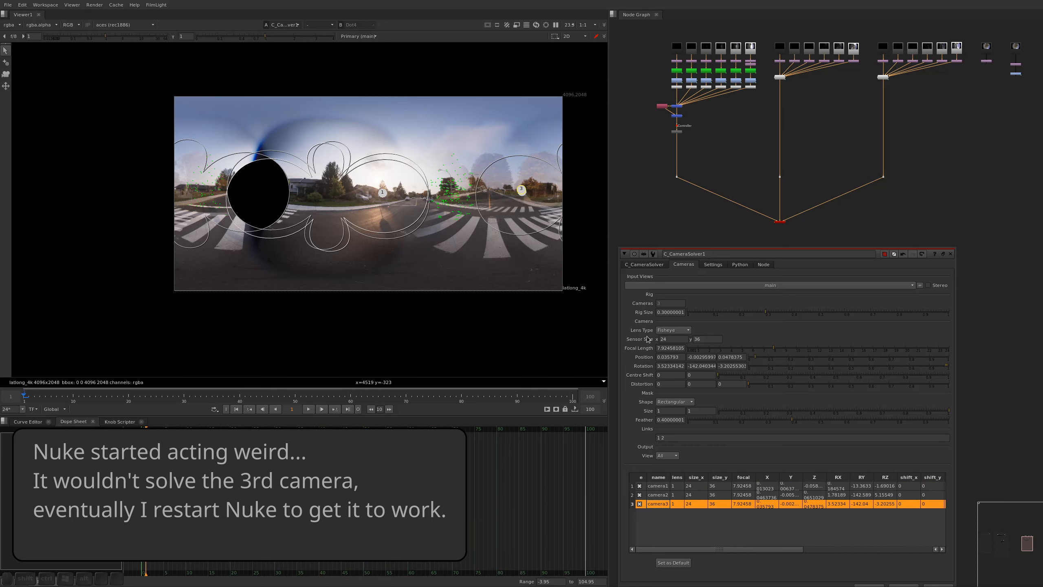
pyautogui.click(647, 264)
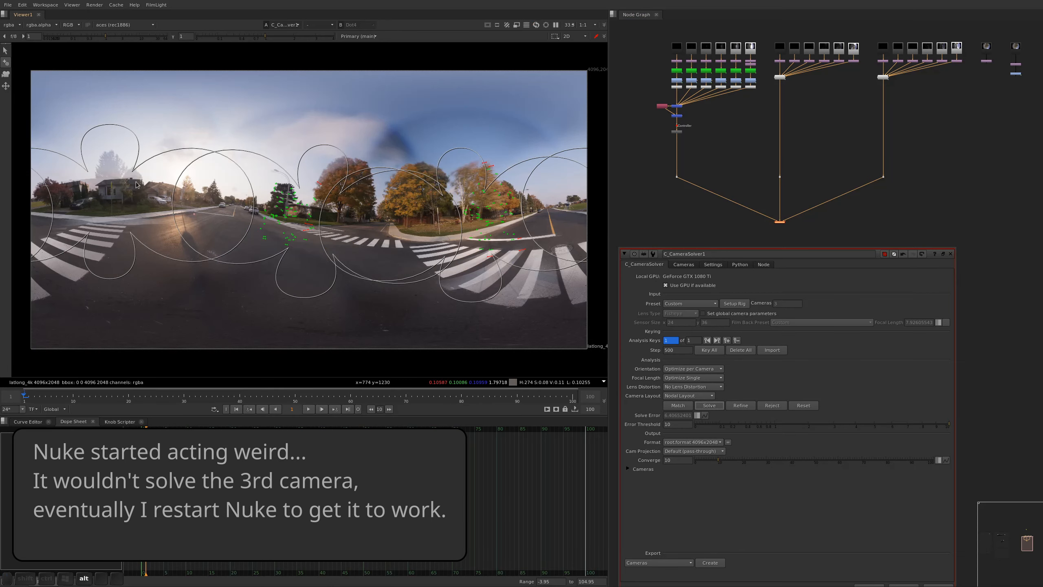
# View the images from the Dots at the end of the first and second camera branches
pyautogui.click(677, 177)
pyautogui.press('1')
pyautogui.click(779, 177)
pyautogui.press('1')
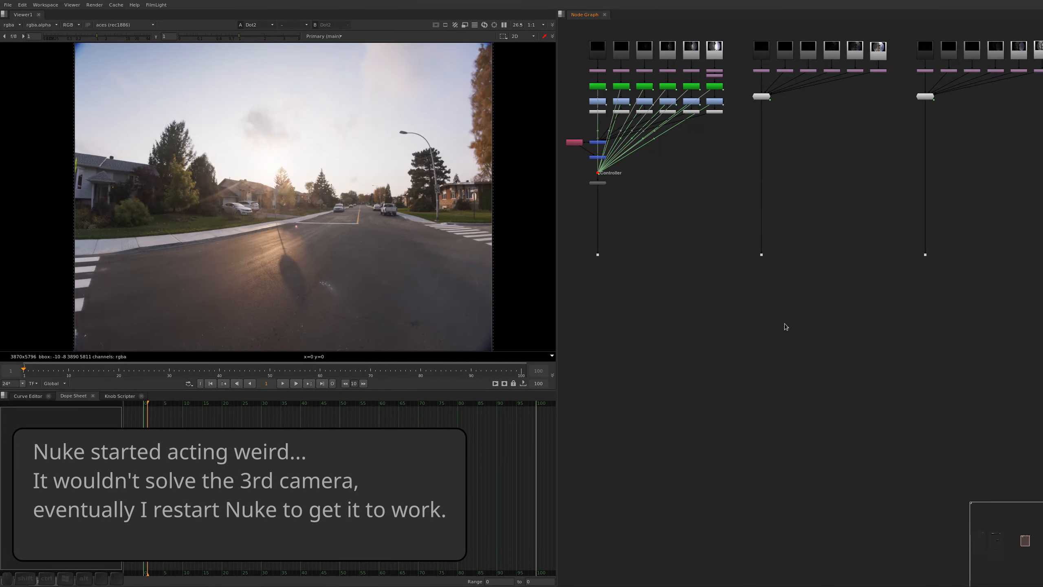
# Add a C_CameraSolver node centred below the Dot of the middle camera branch
pyautogui.press('Tab')
pyautogui.write('c_')
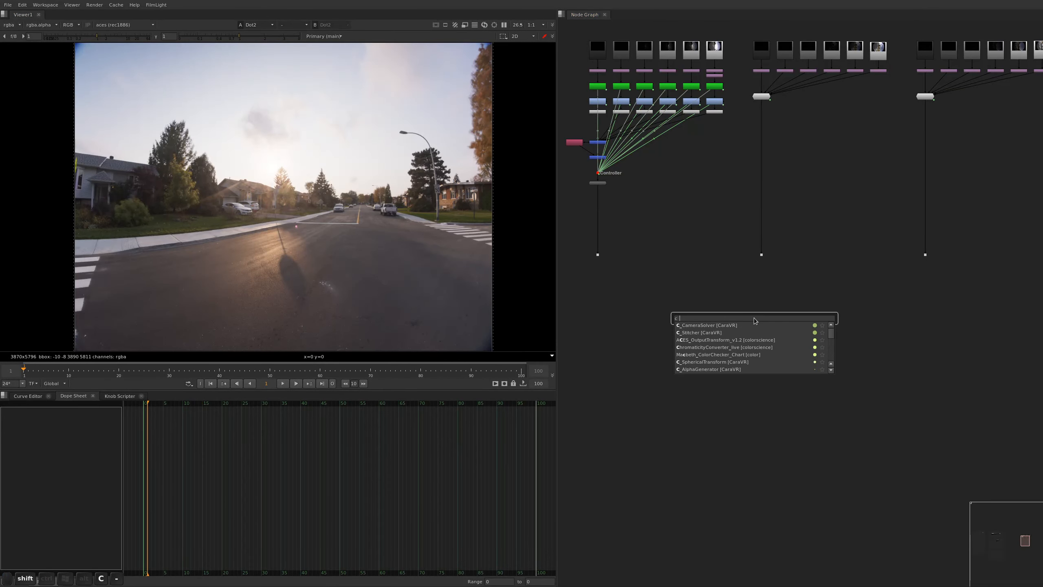
pyautogui.write('cam')
pyautogui.press('Return')
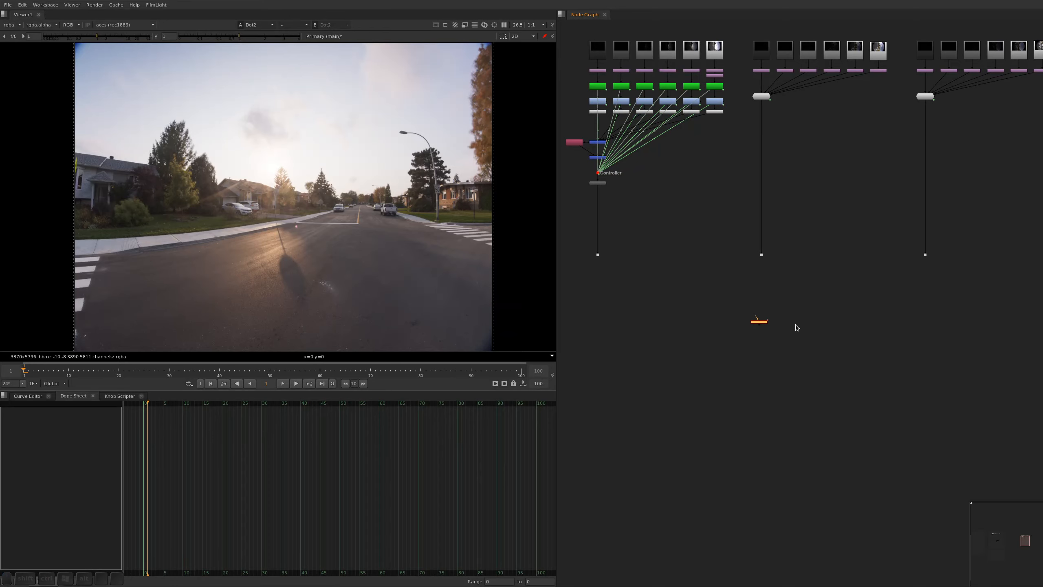
pyautogui.moveTo(760, 322); pyautogui.dragTo(763, 342)
# Connect the Dots of all three camera branches to the new CameraSolver and view its output
pyautogui.keyDown('shift'); pyautogui.moveTo(575, 243); pyautogui.dragTo(1026, 293); pyautogui.keyUp('shift')
pyautogui.press('y')
pyautogui.moveTo(904, 305); pyautogui.dragTo(699, 403)
pyautogui.press('1')
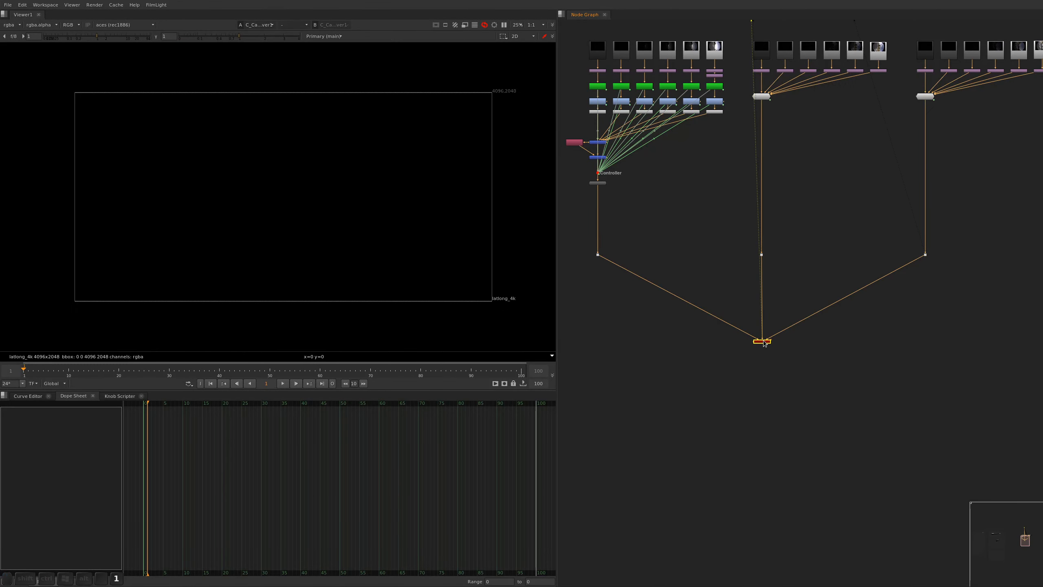
# Set the CameraSolver's global camera parameters to a Fisheye lens, a sensor size of 24 by 36 and a focal length of 8
pyautogui.doubleClick(763, 341)
pyautogui.press('a')
pyautogui.click(500, 327)
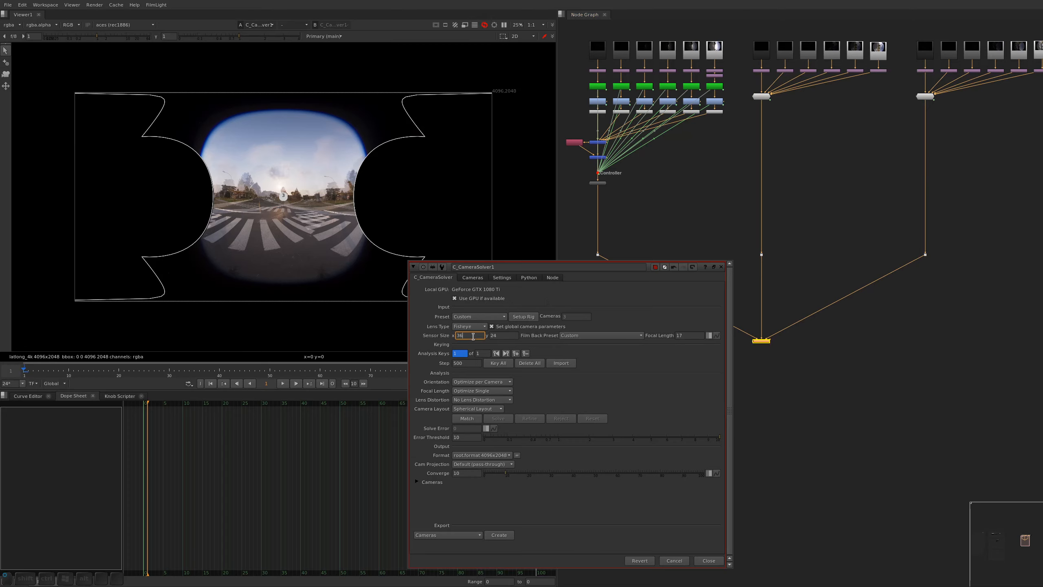
pyautogui.moveTo(472, 335); pyautogui.dragTo(443, 336)
pyautogui.write('24')
pyautogui.press('Tab')
pyautogui.write('36')
pyautogui.press('Tab')
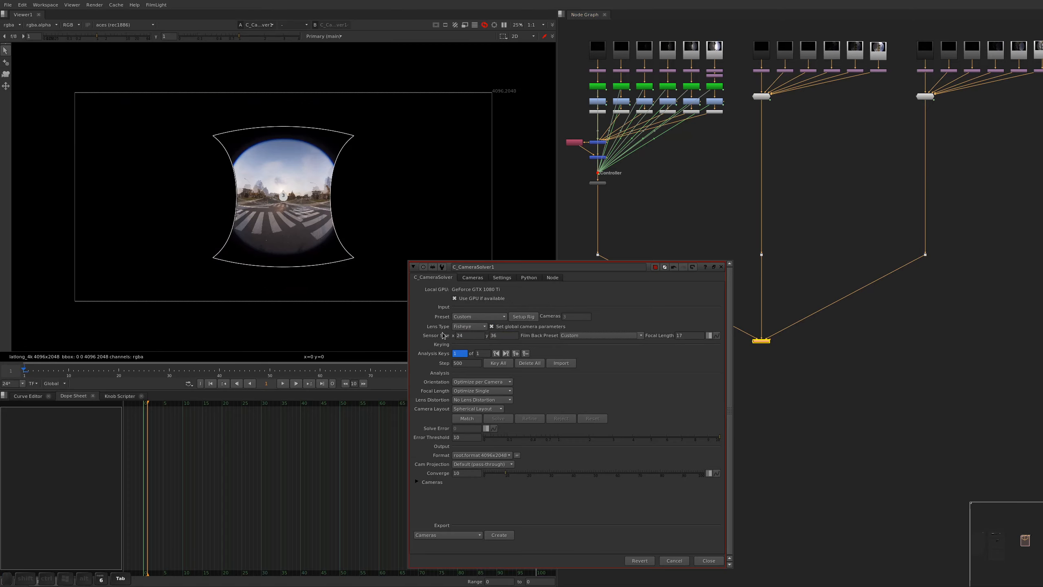
pyautogui.press('Tab')
pyautogui.write('8')
pyautogui.press('Tab')
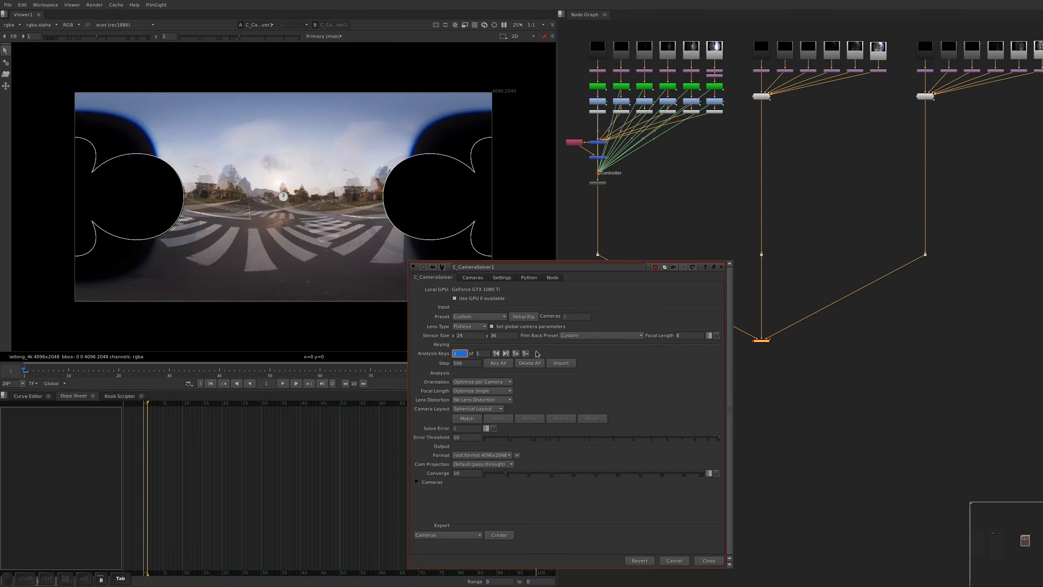
# Set the camera layout to Free Layout, match features between the cameras and solve the rig
pyautogui.click(473, 408)
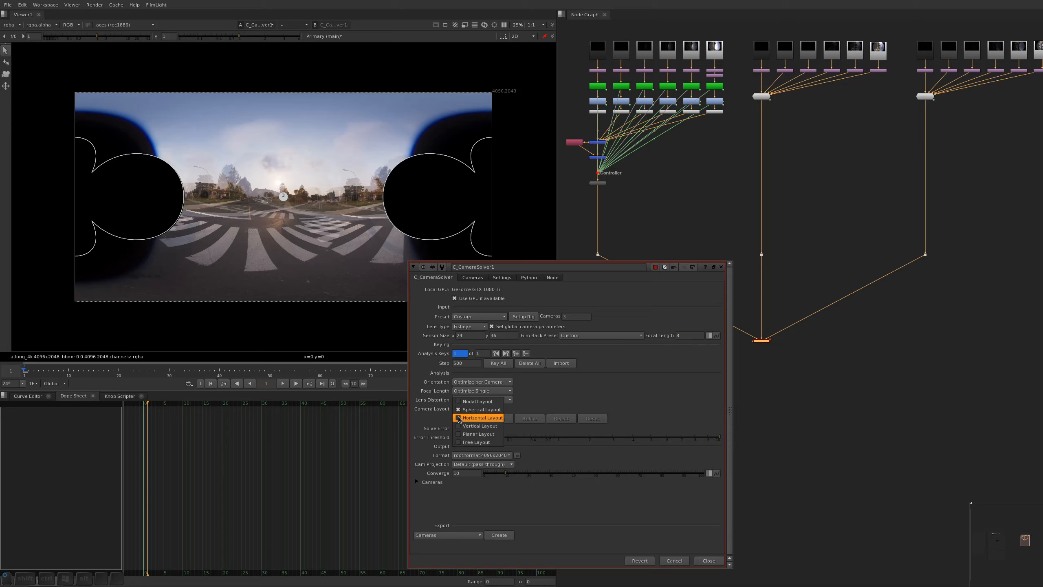
pyautogui.click(476, 438)
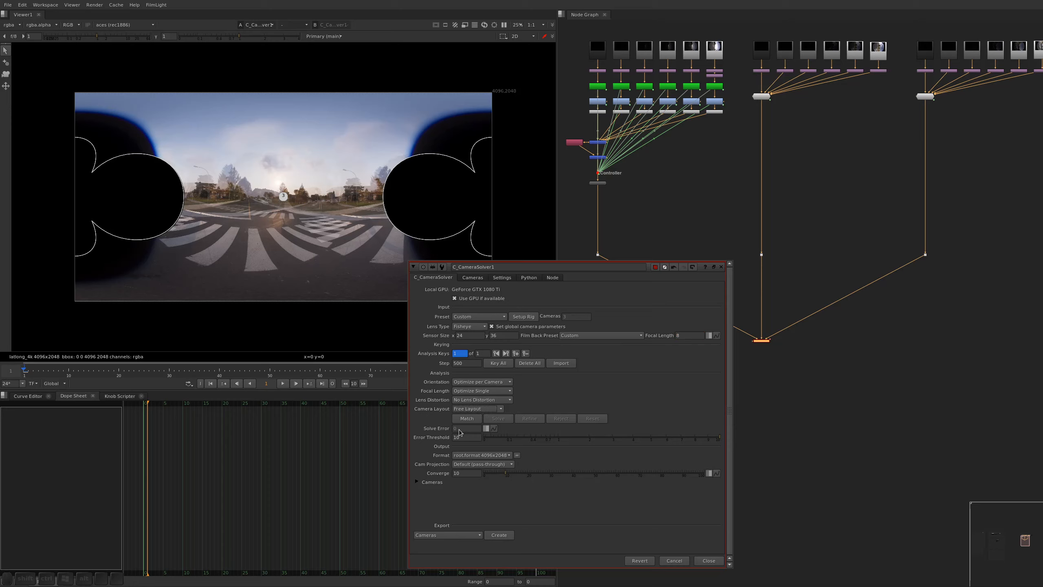
pyautogui.click(467, 419)
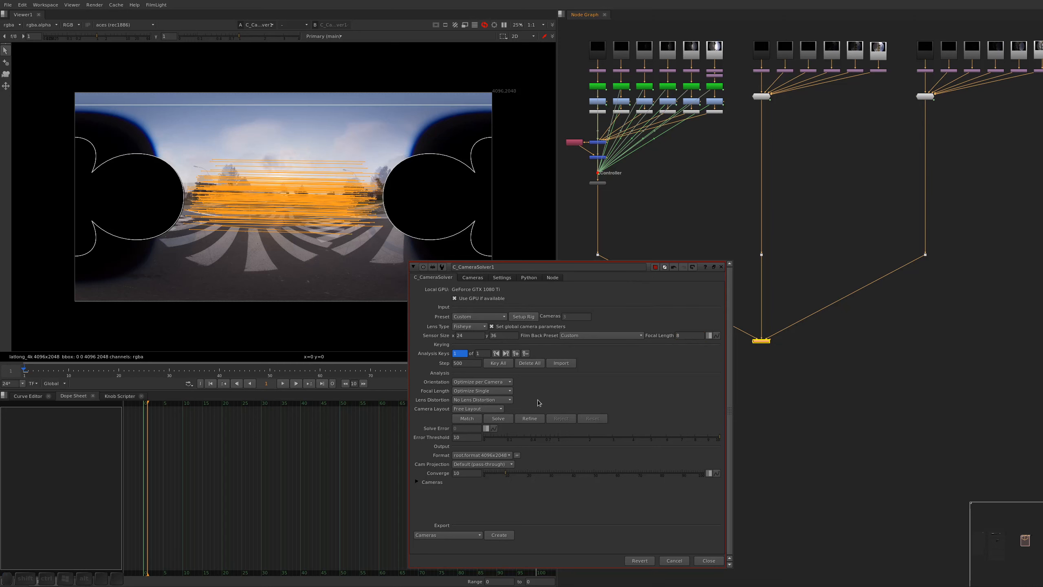
pyautogui.click(499, 419)
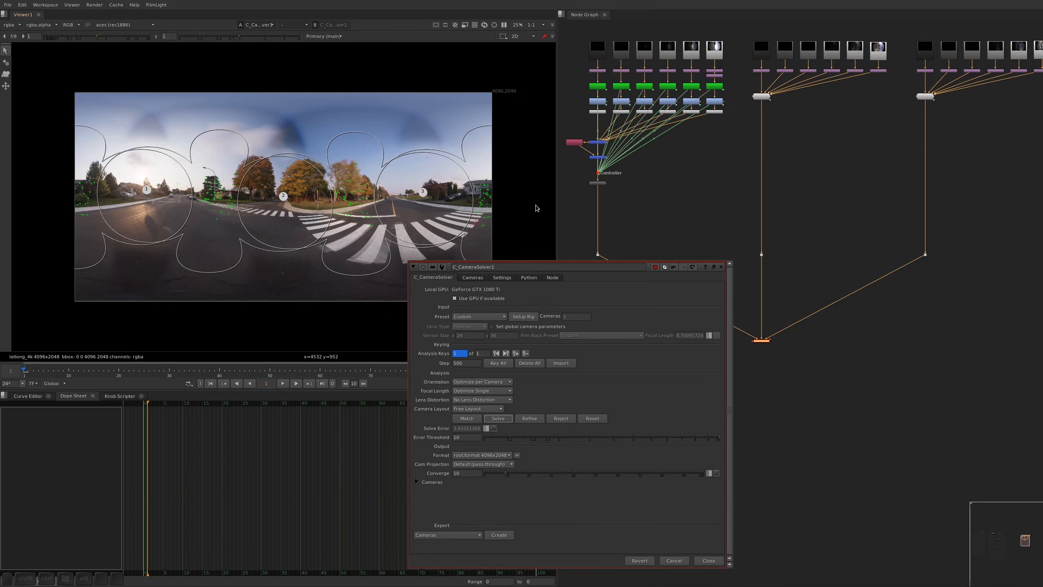
# Move the solver's properties clear of the panorama and rotate the solved rig so camera1 sits near the centre
pyautogui.keyDown('super'); pyautogui.moveTo(625, 267); pyautogui.dragTo(803, 149); pyautogui.keyUp('super')
pyautogui.keyDown('alt'); pyautogui.moveTo(694, 262); pyautogui.dragTo(727, 293); pyautogui.keyUp('alt')
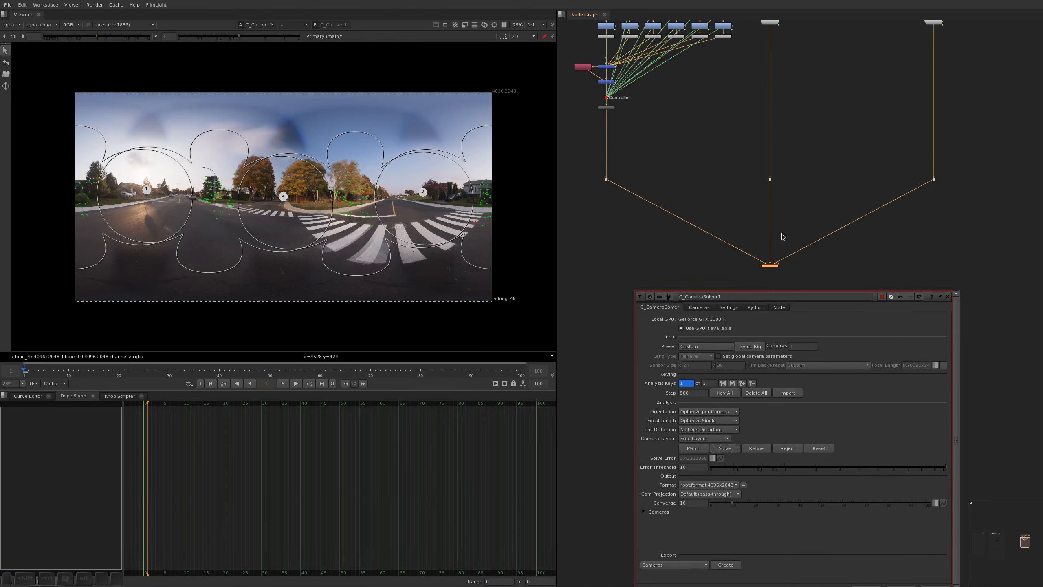
pyautogui.keyDown('super'); pyautogui.moveTo(817, 315); pyautogui.dragTo(753, 303); pyautogui.keyUp('super')
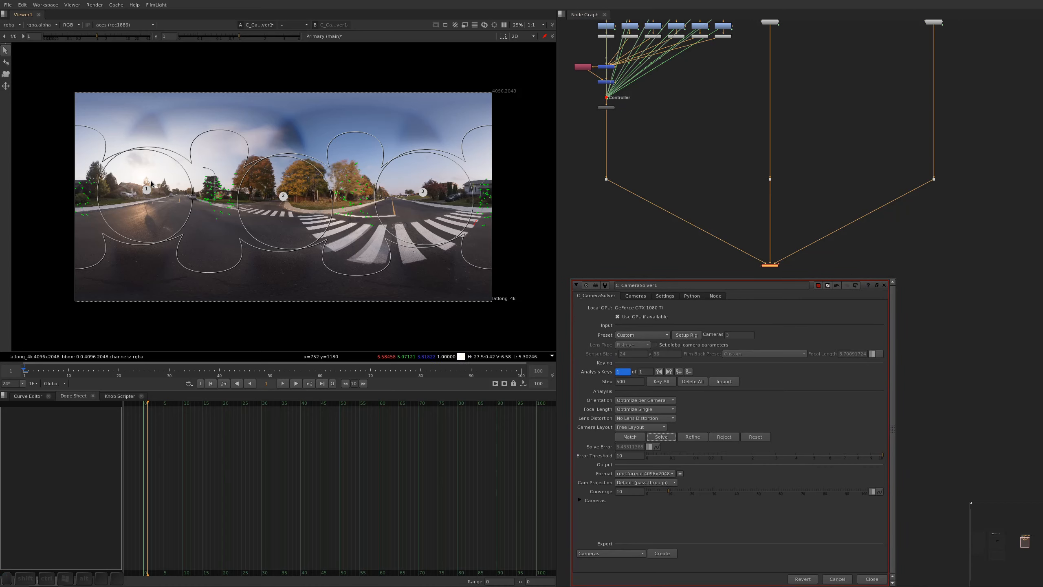
pyautogui.keyDown('ctrl'); pyautogui.moveTo(152, 188); pyautogui.dragTo(294, 215); pyautogui.keyUp('ctrl')
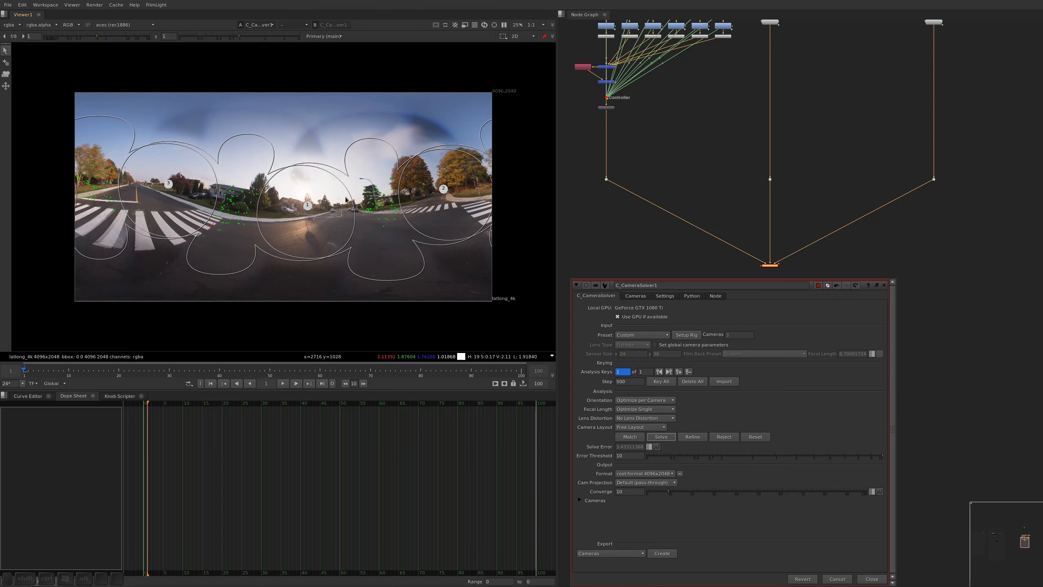
# Level the solved rig with the horizon tool so the far street lies on the horizon line and camera1 is centred
pyautogui.click(5, 87)
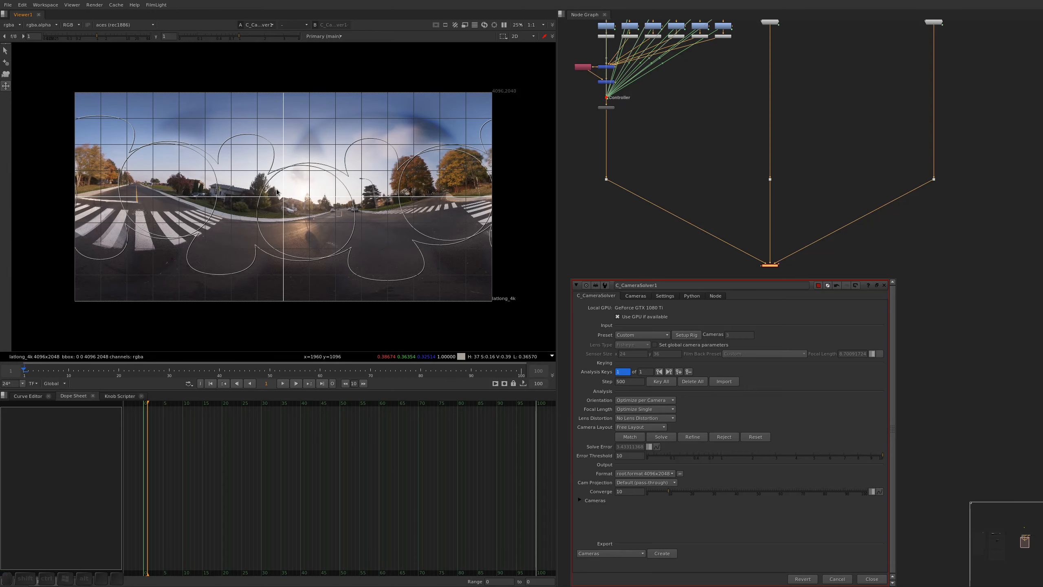
pyautogui.keyDown('alt'); pyautogui.moveTo(282, 222); pyautogui.dragTo(321, 192, button='middle'); pyautogui.keyUp('alt')
pyautogui.keyDown('alt'); pyautogui.moveTo(322, 192); pyautogui.dragTo(158, 212); pyautogui.keyUp('alt')
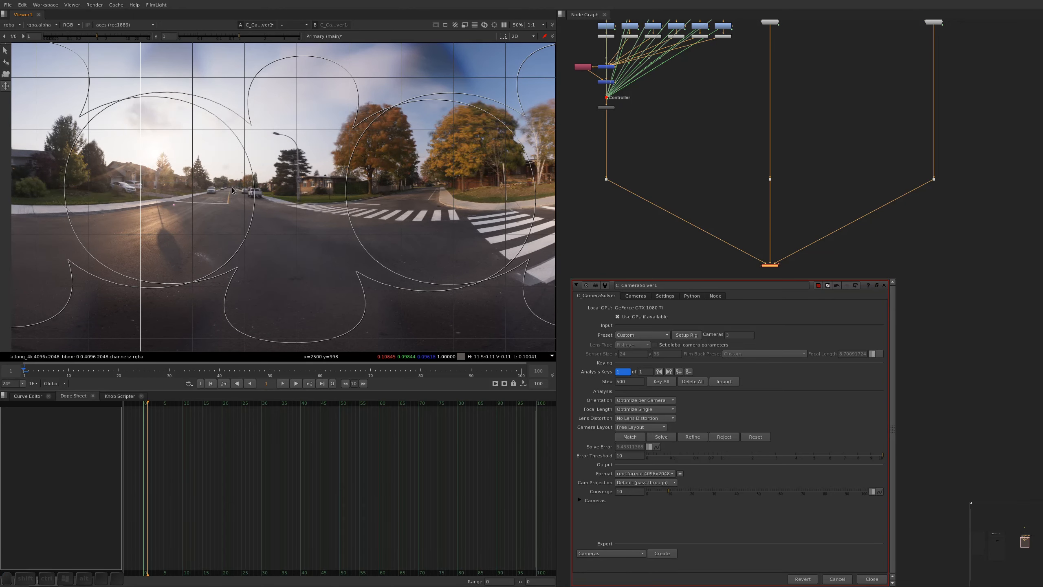
pyautogui.keyDown('alt'); pyautogui.moveTo(205, 185); pyautogui.dragTo(319, 225, button='middle'); pyautogui.keyUp('alt')
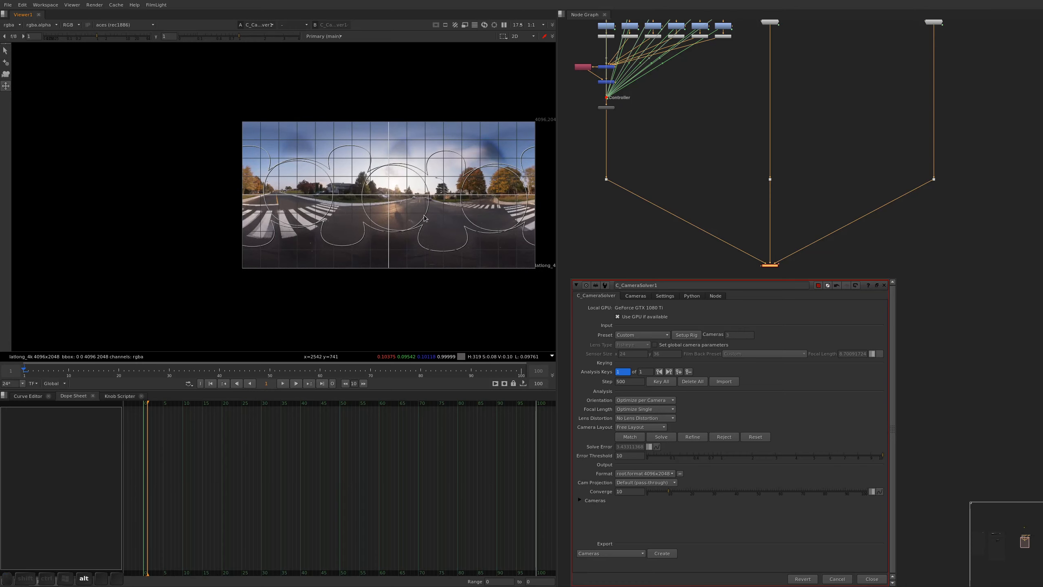
pyautogui.keyDown('alt'); pyautogui.moveTo(424, 217); pyautogui.dragTo(197, 230, button='middle'); pyautogui.keyUp('alt')
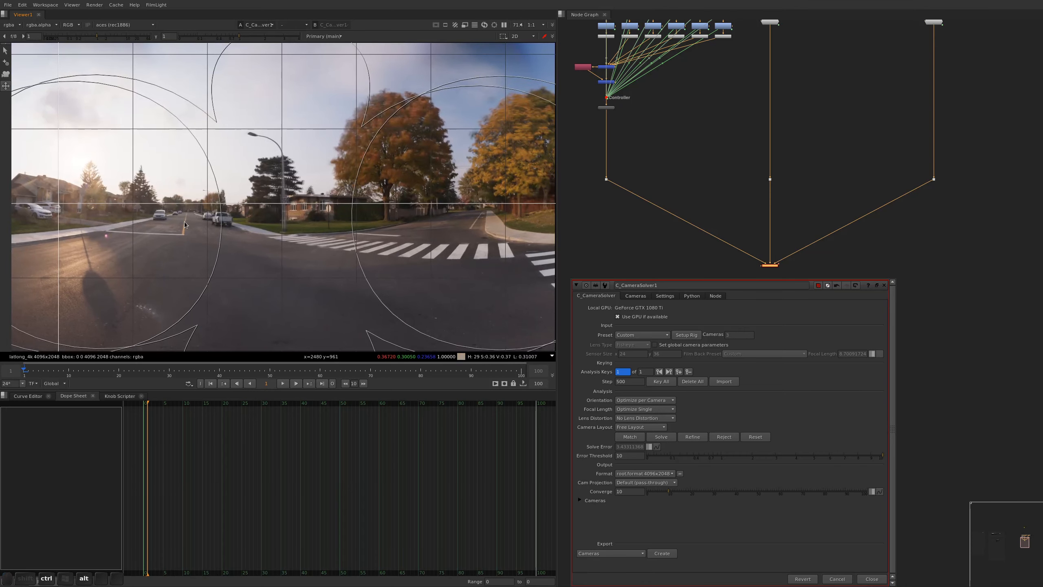
pyautogui.keyDown('ctrl'); pyautogui.keyDown('alt'); pyautogui.moveTo(185, 224); pyautogui.dragTo(185, 226); pyautogui.keyUp('alt'); pyautogui.keyUp('ctrl')
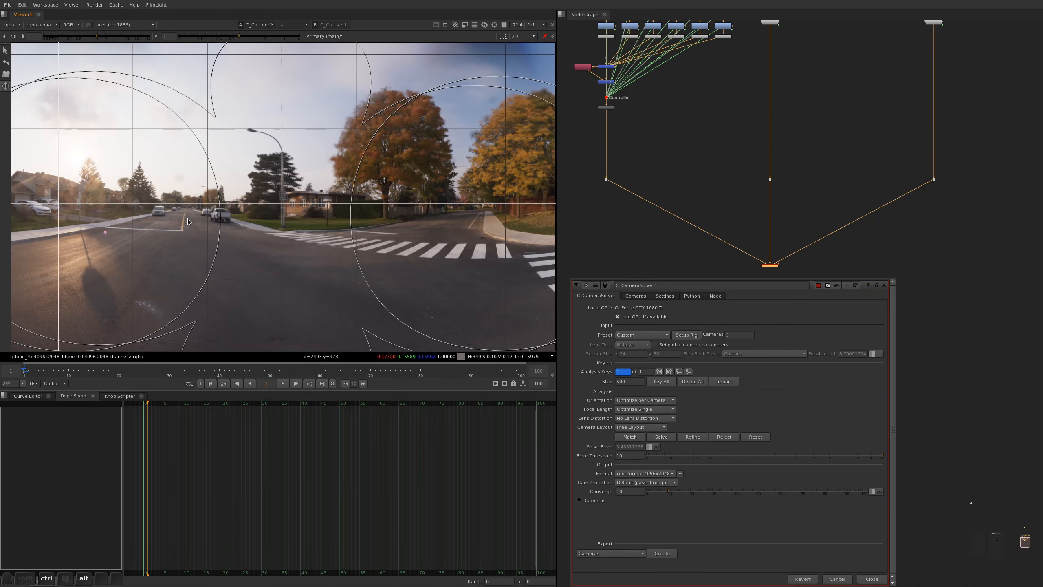
pyautogui.press('f')
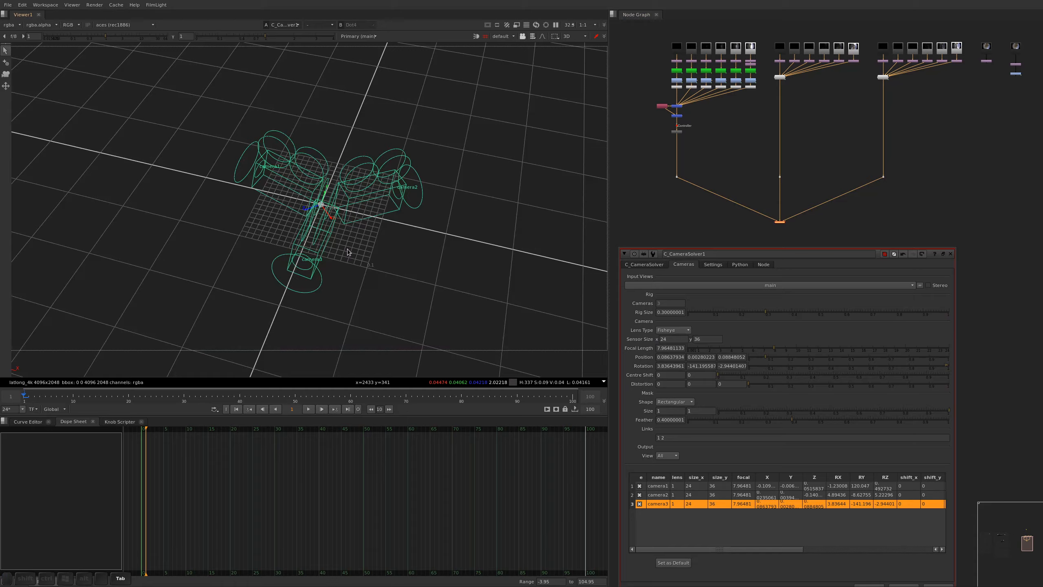
pyautogui.keyDown('alt'); pyautogui.moveTo(339, 235); pyautogui.dragTo(350, 180, button='middle'); pyautogui.keyUp('alt')
pyautogui.keyDown('alt'); pyautogui.moveTo(350, 180); pyautogui.dragTo(304, 185, button='right'); pyautogui.keyUp('alt')
pyautogui.press('Tab')
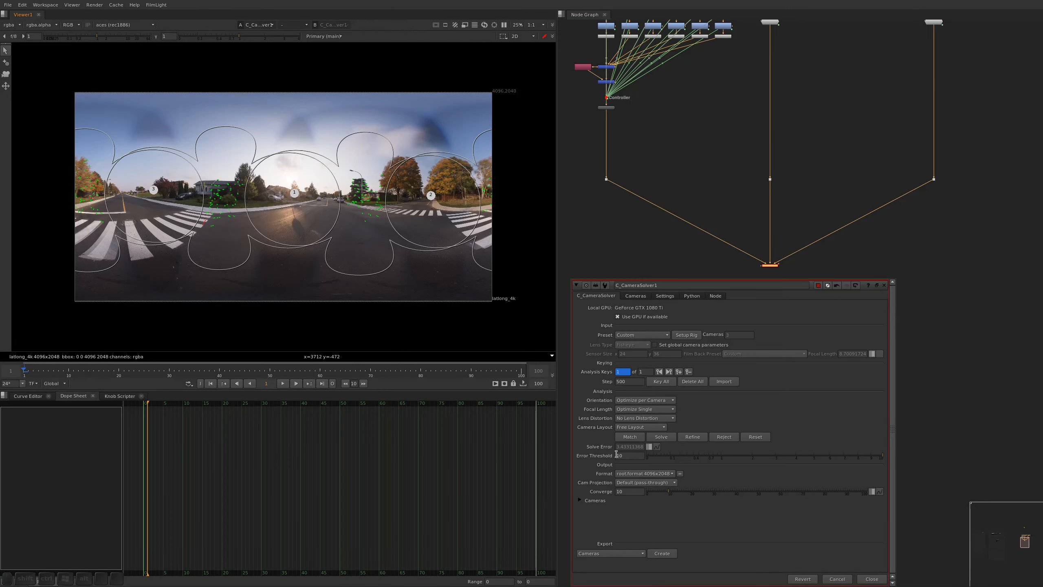
# Try lower error thresholds on the matches in front of the grey house, and return the threshold to 10
pyautogui.keyDown('alt'); pyautogui.moveTo(197, 234); pyautogui.dragTo(226, 201, button='middle'); pyautogui.keyUp('alt')
pyautogui.keyDown('alt'); pyautogui.moveTo(329, 160); pyautogui.dragTo(231, 268); pyautogui.keyUp('alt')
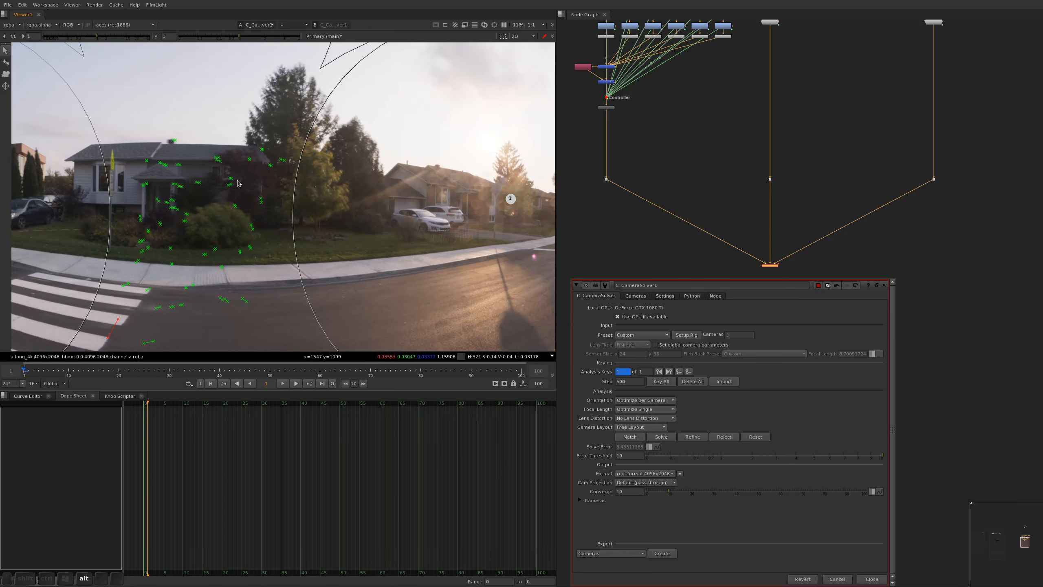
pyautogui.keyDown('alt'); pyautogui.moveTo(237, 181); pyautogui.dragTo(225, 193, button='middle'); pyautogui.keyUp('alt')
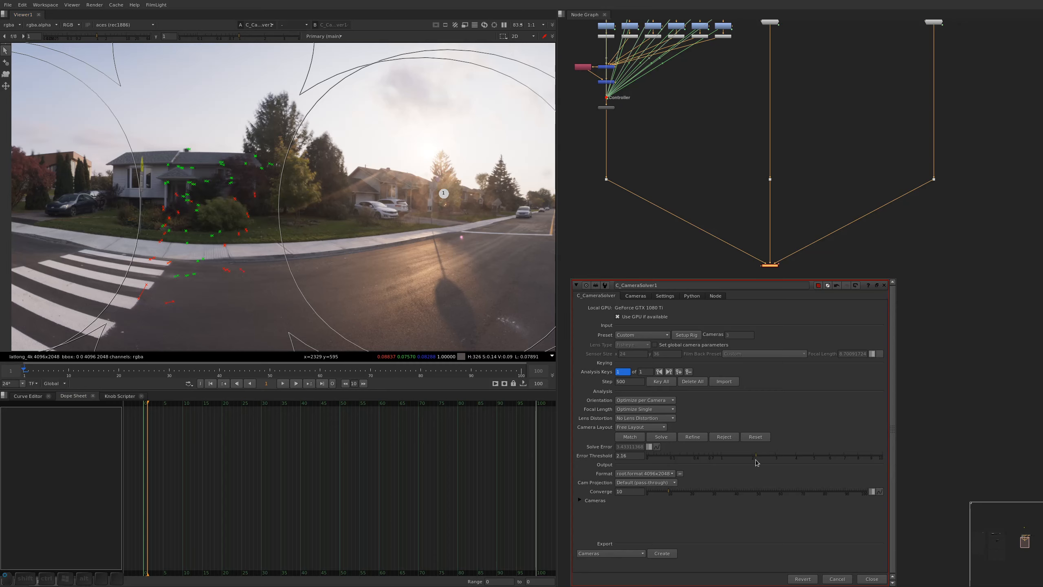
pyautogui.moveTo(756, 460); pyautogui.dragTo(899, 453)
pyautogui.moveTo(701, 460); pyautogui.dragTo(891, 455)
# Reject the feature matches above the error threshold and refine the camera solve
pyautogui.keyDown('alt'); pyautogui.moveTo(378, 284); pyautogui.dragTo(225, 187); pyautogui.keyUp('alt')
pyautogui.keyDown('alt'); pyautogui.moveTo(225, 187); pyautogui.dragTo(224, 201, button='middle'); pyautogui.keyUp('alt')
pyautogui.keyDown('alt'); pyautogui.moveTo(224, 202); pyautogui.dragTo(188, 200); pyautogui.keyUp('alt')
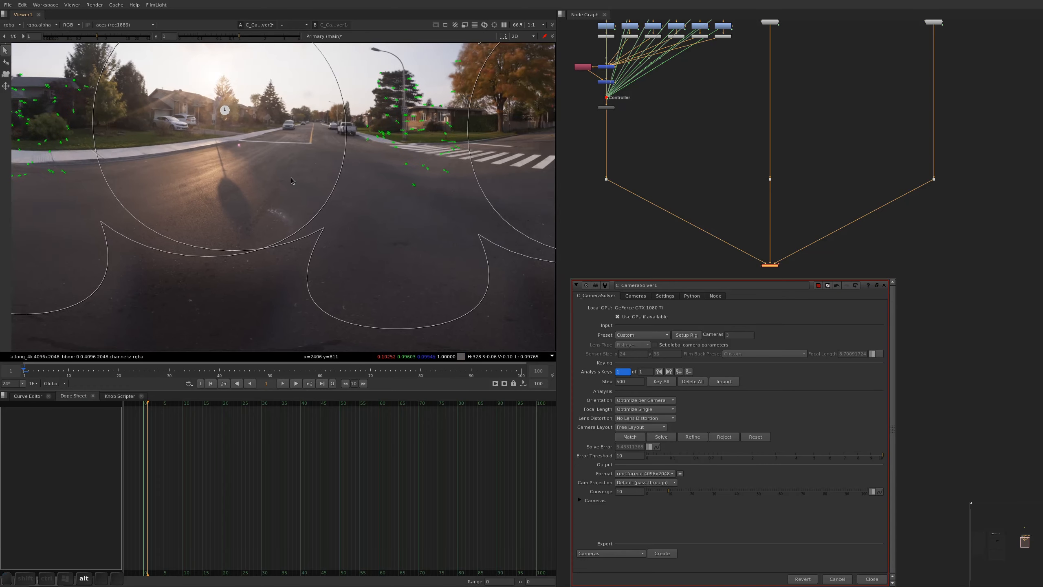
pyautogui.keyDown('alt'); pyautogui.moveTo(291, 178); pyautogui.dragTo(362, 186); pyautogui.keyUp('alt')
pyautogui.keyDown('alt'); pyautogui.scroll(-1, 362, 186); pyautogui.keyUp('alt')
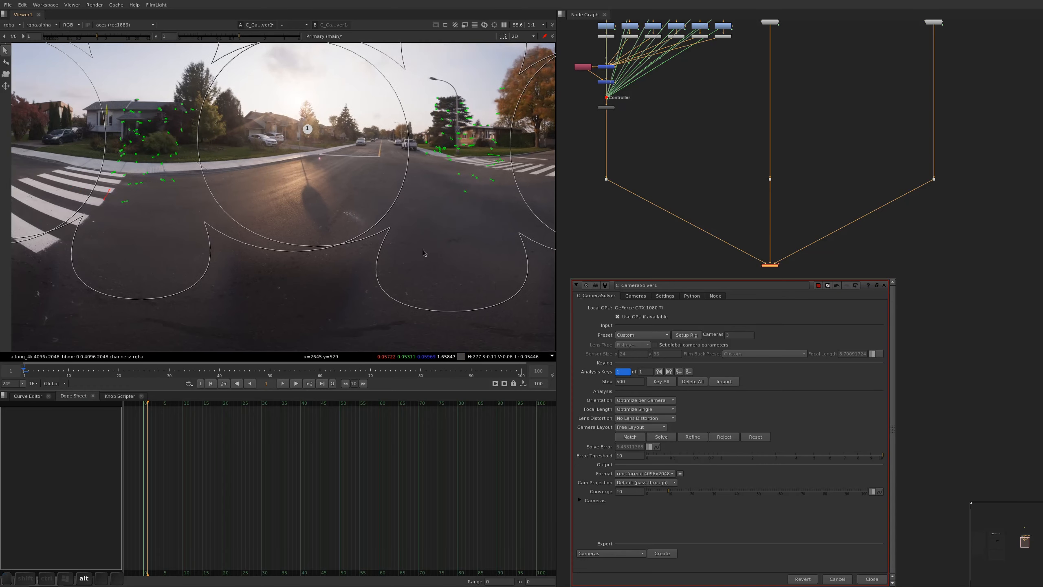
pyautogui.click(724, 437)
pyautogui.click(684, 437)
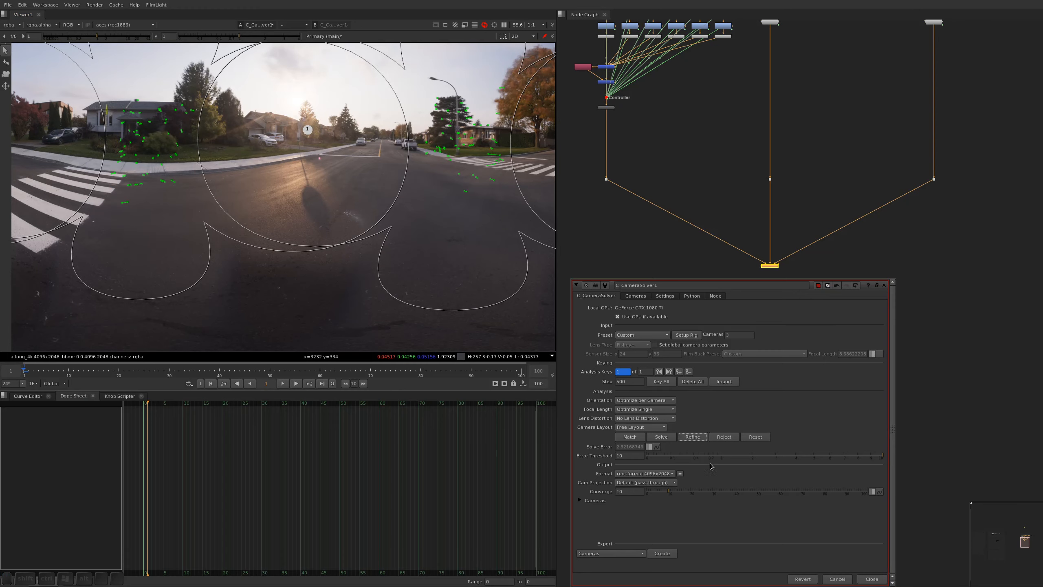
# Examine the feature matches across the panorama after refining, closing in on the overlap by the brick house
pyautogui.keyDown('alt'); pyautogui.moveTo(416, 181); pyautogui.dragTo(405, 202, button='middle'); pyautogui.keyUp('alt')
pyautogui.keyDown('alt'); pyautogui.moveTo(405, 202); pyautogui.dragTo(474, 209); pyautogui.keyUp('alt')
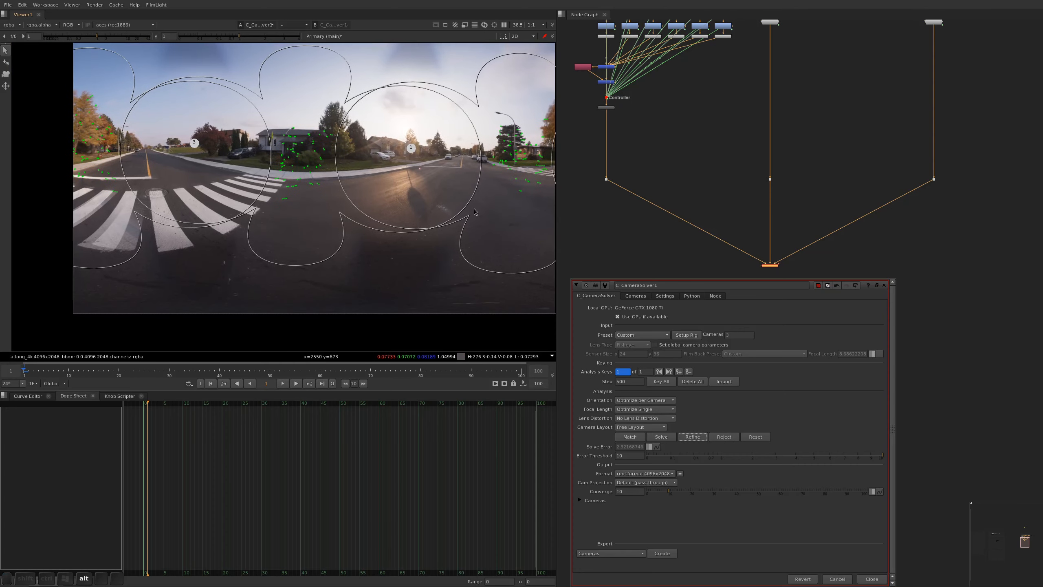
pyautogui.keyDown('alt'); pyautogui.moveTo(544, 210); pyautogui.dragTo(357, 230); pyautogui.keyUp('alt')
pyautogui.keyDown('alt'); pyautogui.moveTo(409, 187); pyautogui.dragTo(418, 179, button='middle'); pyautogui.keyUp('alt')
pyautogui.scroll(5, 387, 233)
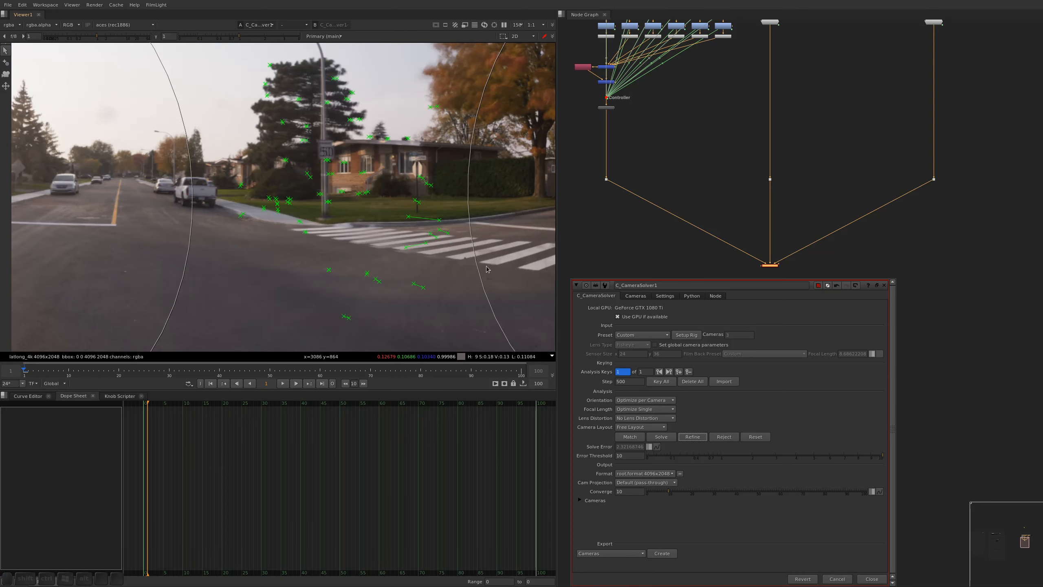
pyautogui.keyDown('alt'); pyautogui.moveTo(459, 204); pyautogui.dragTo(460, 242, button='middle'); pyautogui.keyUp('alt')
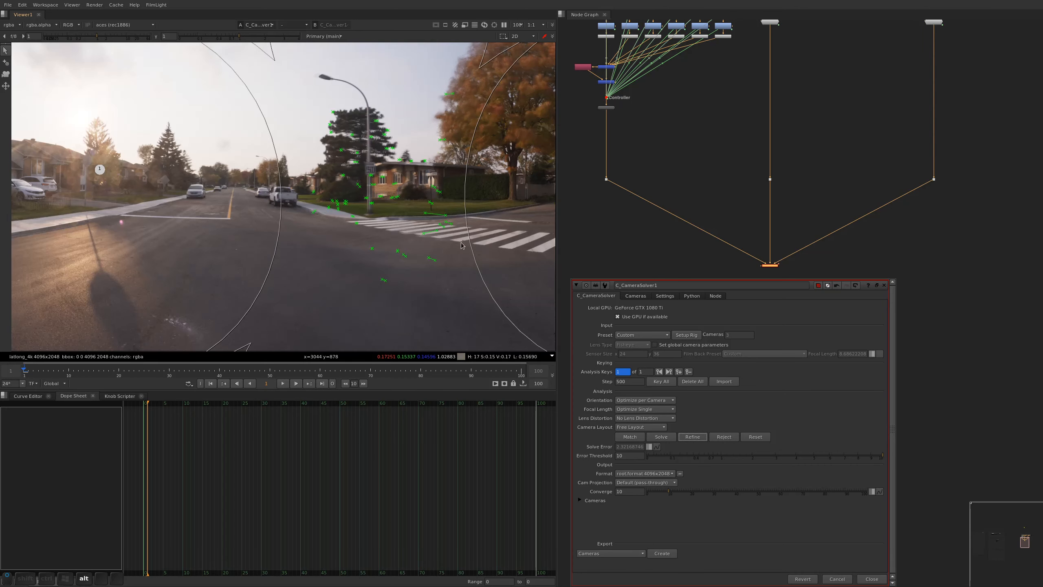
pyautogui.keyDown('alt'); pyautogui.moveTo(463, 248); pyautogui.dragTo(426, 246); pyautogui.keyUp('alt')
pyautogui.keyDown('alt'); pyautogui.moveTo(420, 246); pyautogui.dragTo(412, 217, button='middle'); pyautogui.keyUp('alt')
pyautogui.keyDown('alt'); pyautogui.moveTo(411, 218); pyautogui.dragTo(399, 298); pyautogui.keyUp('alt')
# Delete the mismatched feature pair between camera1 and camera2 on the lawn below the stop sign
pyautogui.click(423, 228)
pyautogui.keyDown('alt'); pyautogui.moveTo(390, 282); pyautogui.dragTo(409, 268, button='middle'); pyautogui.keyUp('alt')
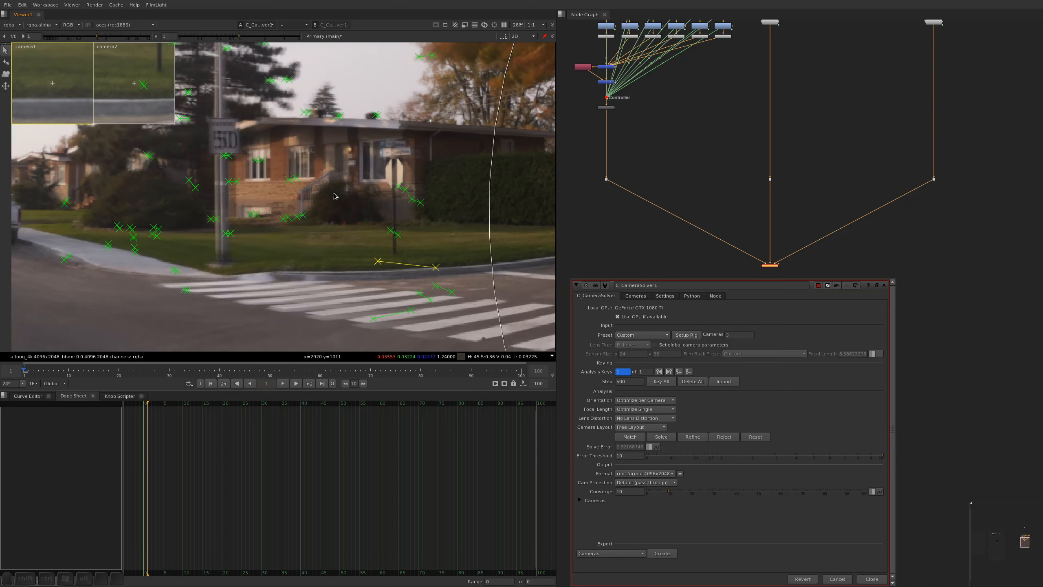
pyautogui.click(439, 268)
pyautogui.click(436, 268)
pyautogui.moveTo(32, 89); pyautogui.dragTo(104, 92)
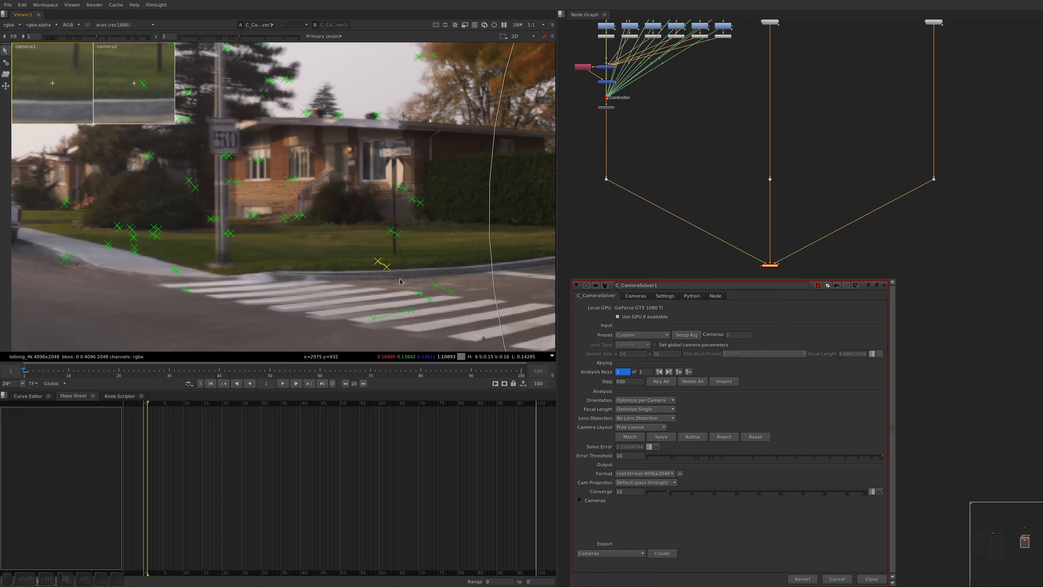
pyautogui.press('Delete')
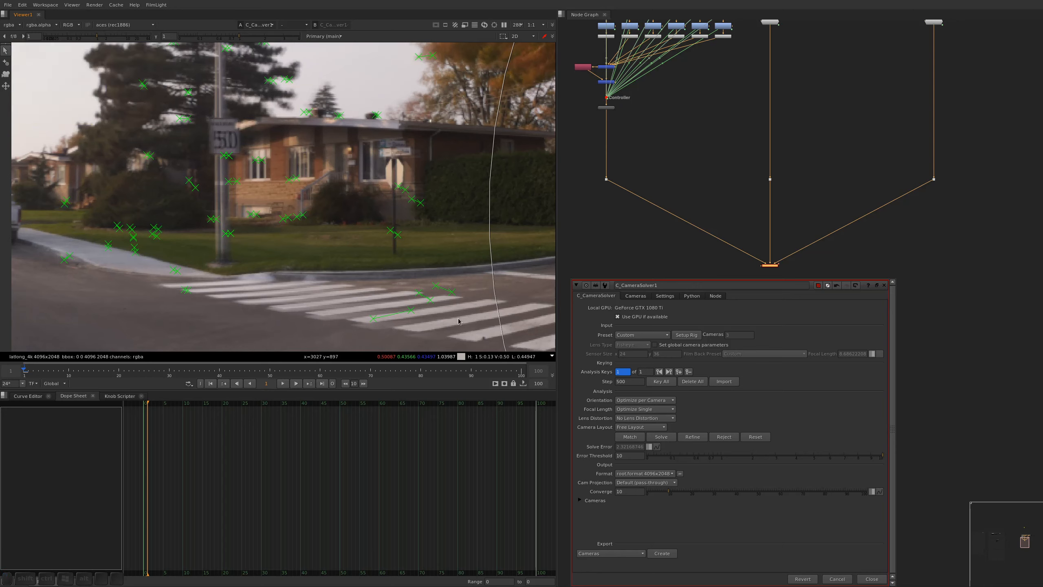
# Delete the stray feature match on the crosswalk and the widely separated one on the asphalt in front of it
pyautogui.click(411, 311)
pyautogui.press('Delete')
pyautogui.keyDown('alt'); pyautogui.moveTo(464, 332); pyautogui.dragTo(431, 155); pyautogui.keyUp('alt')
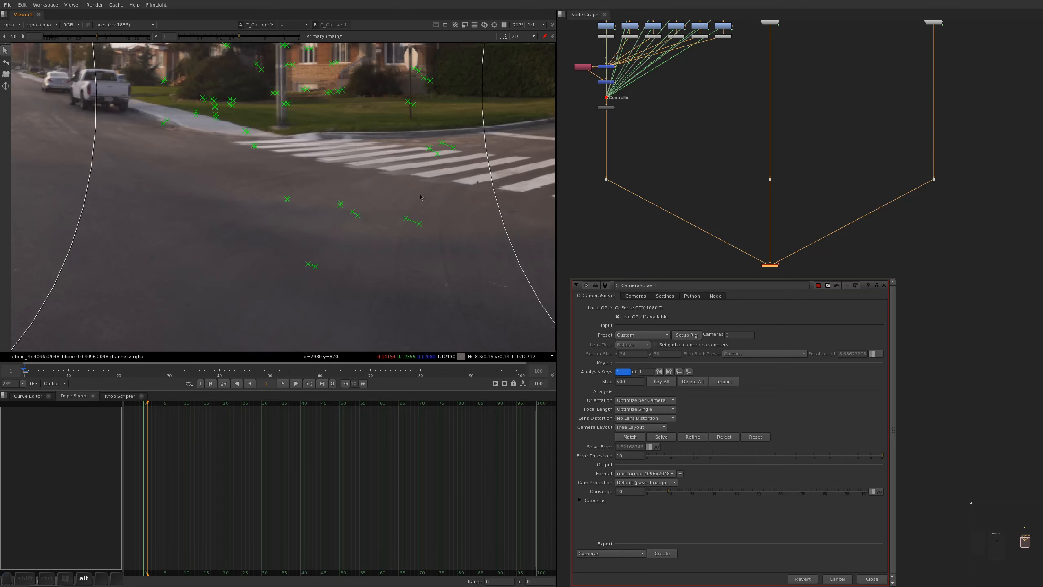
pyautogui.click(419, 225)
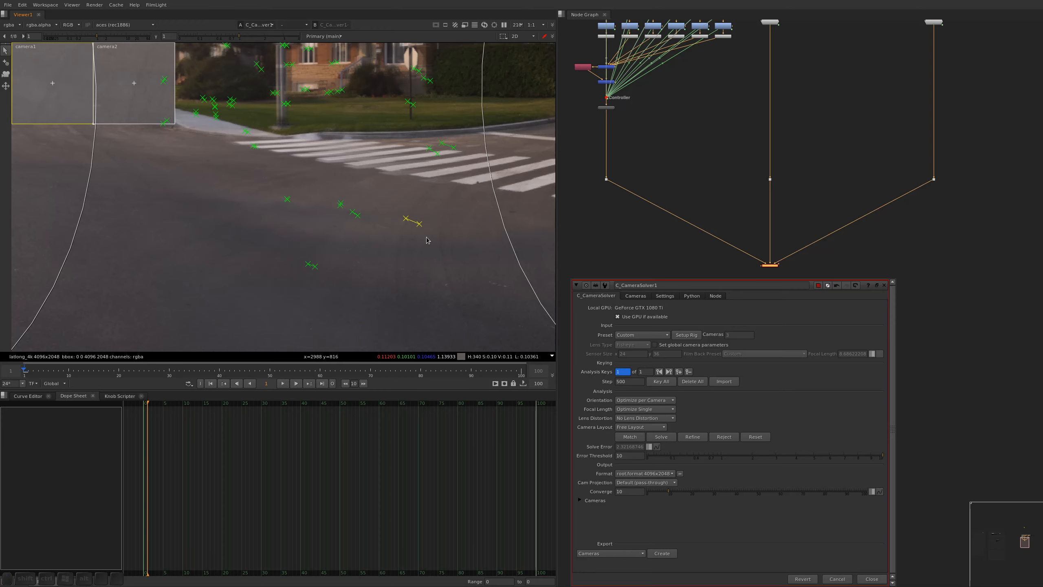
pyautogui.press('Delete')
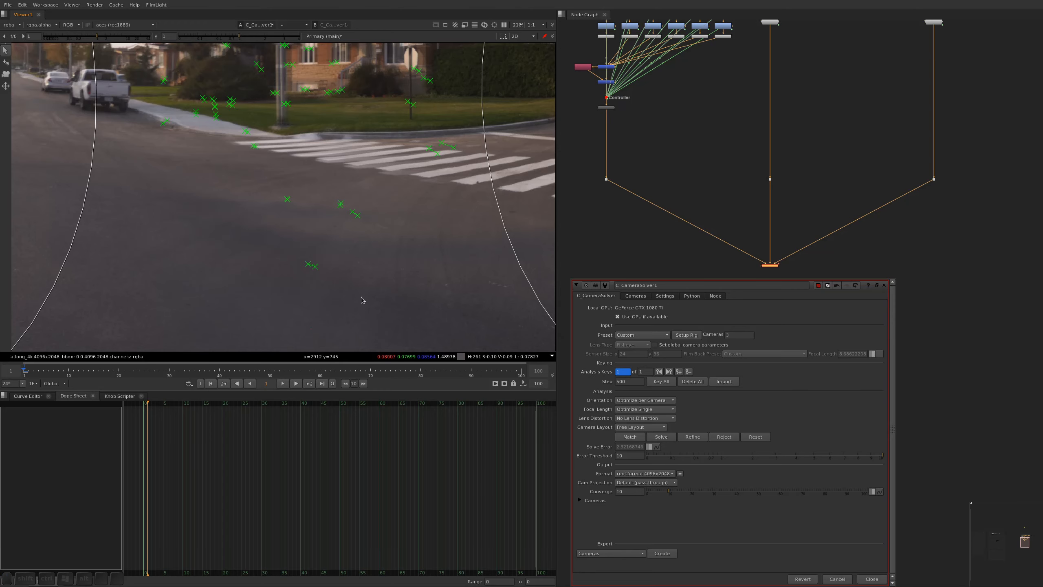
# Examine the feature matches in the other overlaps, by the birch tree and by the grey house
pyautogui.keyDown('alt'); pyautogui.moveTo(439, 198); pyautogui.dragTo(297, 243, button='middle'); pyautogui.keyUp('alt')
pyautogui.keyDown('alt'); pyautogui.moveTo(464, 242); pyautogui.dragTo(321, 257); pyautogui.keyUp('alt')
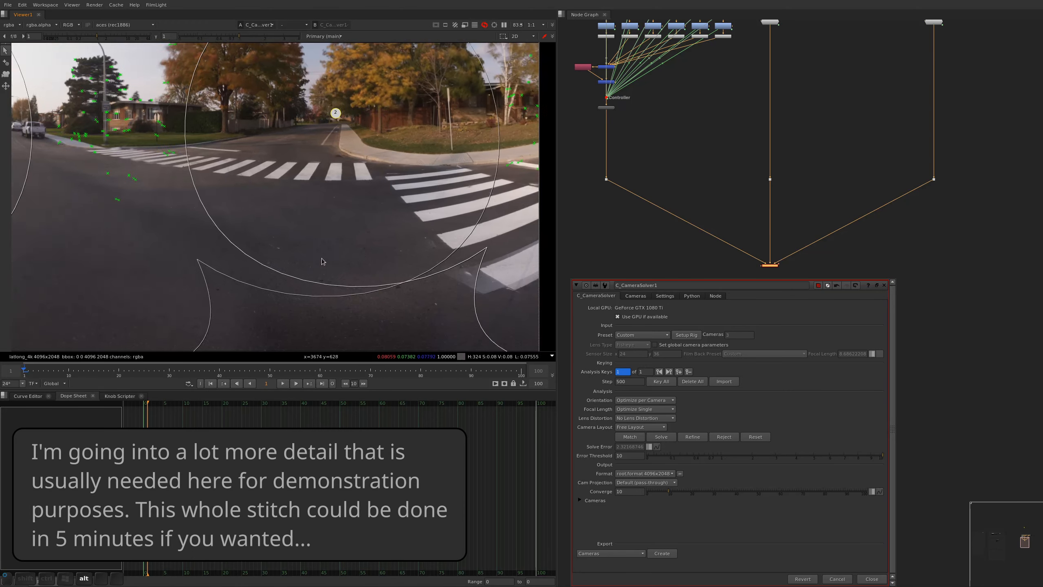
pyautogui.keyDown('alt'); pyautogui.moveTo(542, 164); pyautogui.dragTo(345, 183); pyautogui.keyUp('alt')
pyautogui.keyDown('alt'); pyautogui.moveTo(346, 183); pyautogui.dragTo(343, 180, button='middle'); pyautogui.keyUp('alt')
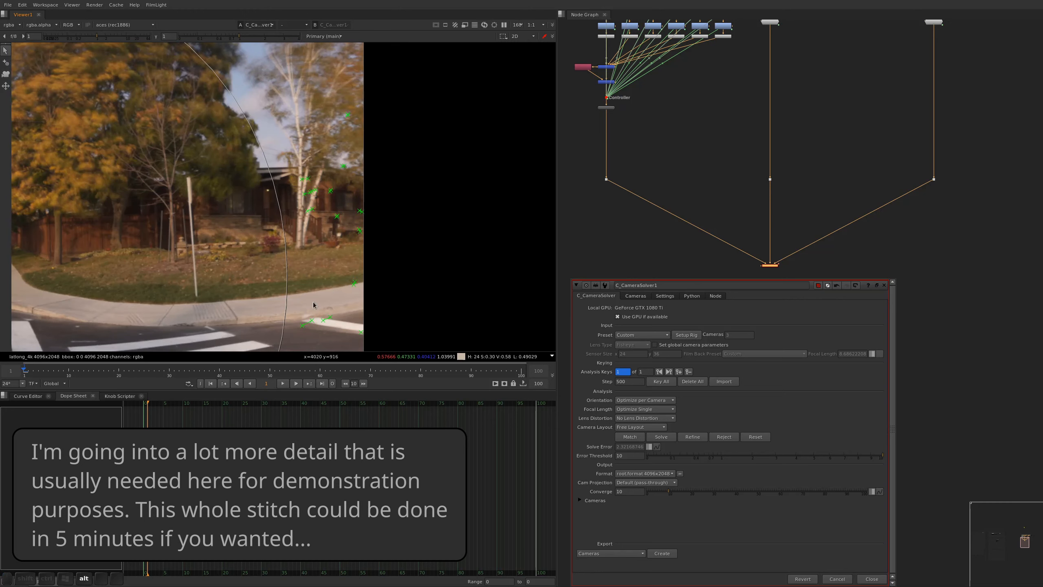
pyautogui.keyDown('alt'); pyautogui.moveTo(313, 305); pyautogui.dragTo(157, 289, button='middle'); pyautogui.keyUp('alt')
pyautogui.keyDown('alt'); pyautogui.moveTo(50, 267); pyautogui.dragTo(772, 208); pyautogui.keyUp('alt')
pyautogui.keyDown('alt'); pyautogui.moveTo(121, 236); pyautogui.dragTo(252, 210); pyautogui.keyUp('alt')
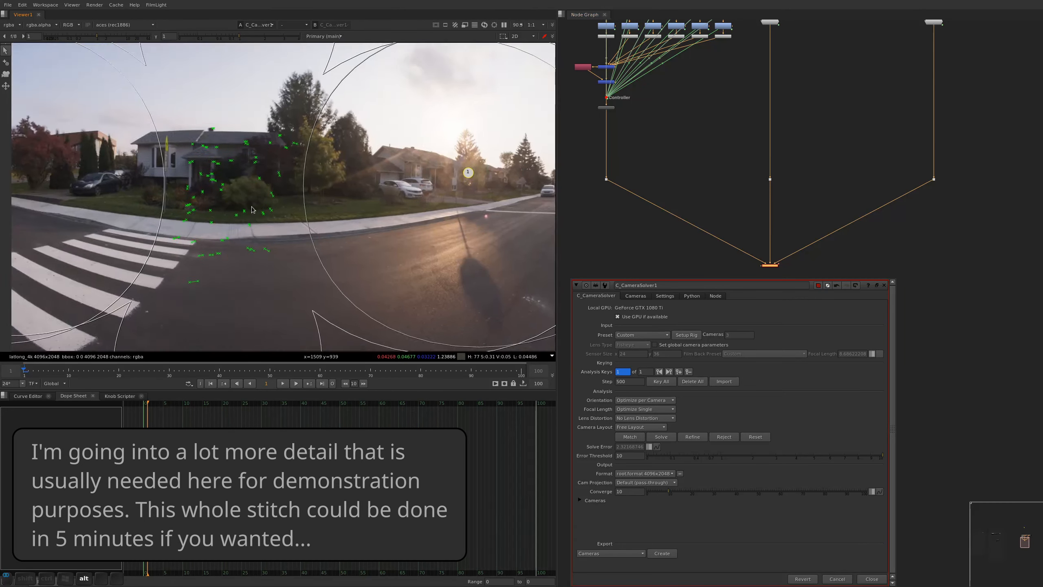
pyautogui.keyDown('alt'); pyautogui.moveTo(252, 209); pyautogui.dragTo(405, 205, button='middle'); pyautogui.keyUp('alt')
pyautogui.keyDown('alt'); pyautogui.moveTo(244, 294); pyautogui.dragTo(324, 204); pyautogui.keyUp('alt')
pyautogui.keyDown('alt'); pyautogui.moveTo(315, 69); pyautogui.dragTo(312, 224); pyautogui.keyUp('alt')
pyautogui.keyDown('alt'); pyautogui.moveTo(415, 174); pyautogui.dragTo(328, 243); pyautogui.keyUp('alt')
pyautogui.keyDown('alt'); pyautogui.moveTo(328, 243); pyautogui.dragTo(373, 181, button='middle'); pyautogui.keyUp('alt')
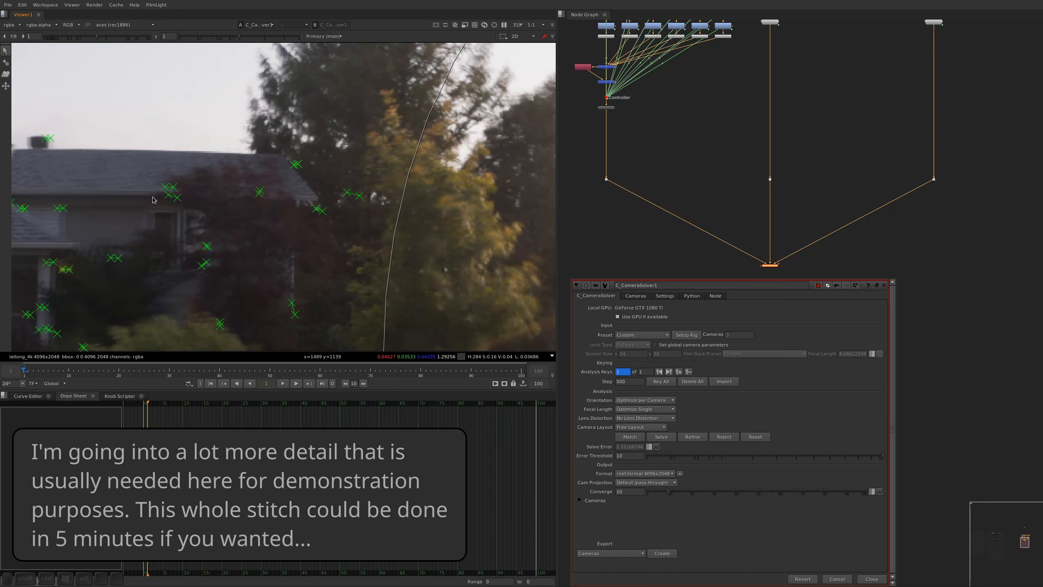
# Delete the feature matches along the grey house's roof edge by the dark red tree and beside the rounded bush
pyautogui.moveTo(157, 214); pyautogui.dragTo(283, 156)
pyautogui.press('Delete')
pyautogui.keyDown('alt'); pyautogui.moveTo(279, 291); pyautogui.dragTo(283, 198); pyautogui.keyUp('alt')
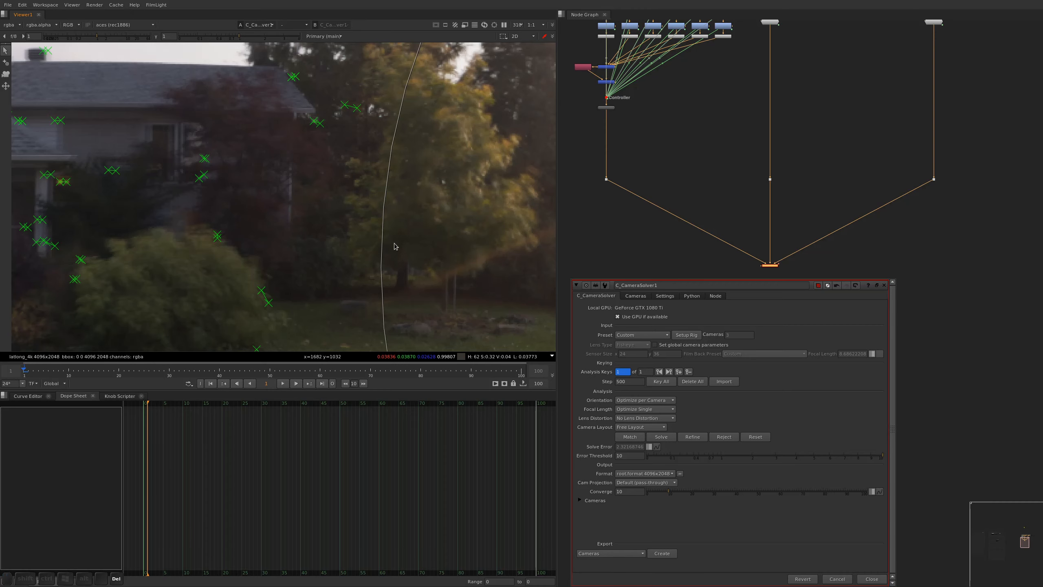
pyautogui.keyDown('alt'); pyautogui.moveTo(291, 254); pyautogui.dragTo(322, 183); pyautogui.keyUp('alt')
pyautogui.moveTo(332, 198); pyautogui.dragTo(279, 290)
pyautogui.press('Delete')
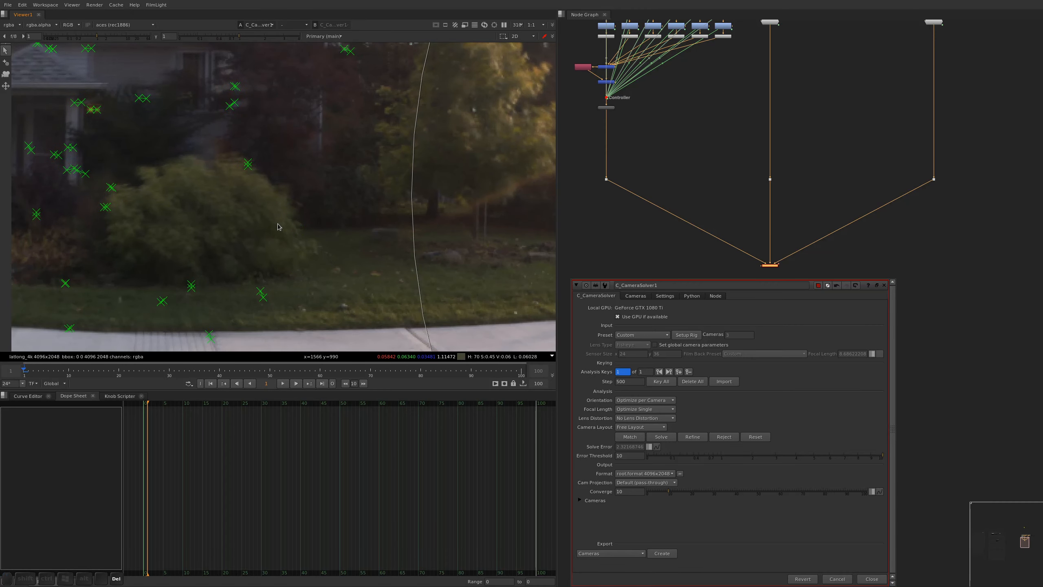
# Delete the feature matches on the conifer behind the street lamp, in the overlap of camera1 and camera2
pyautogui.keyDown('alt'); pyautogui.moveTo(259, 241); pyautogui.dragTo(245, 234, button='middle'); pyautogui.keyUp('alt')
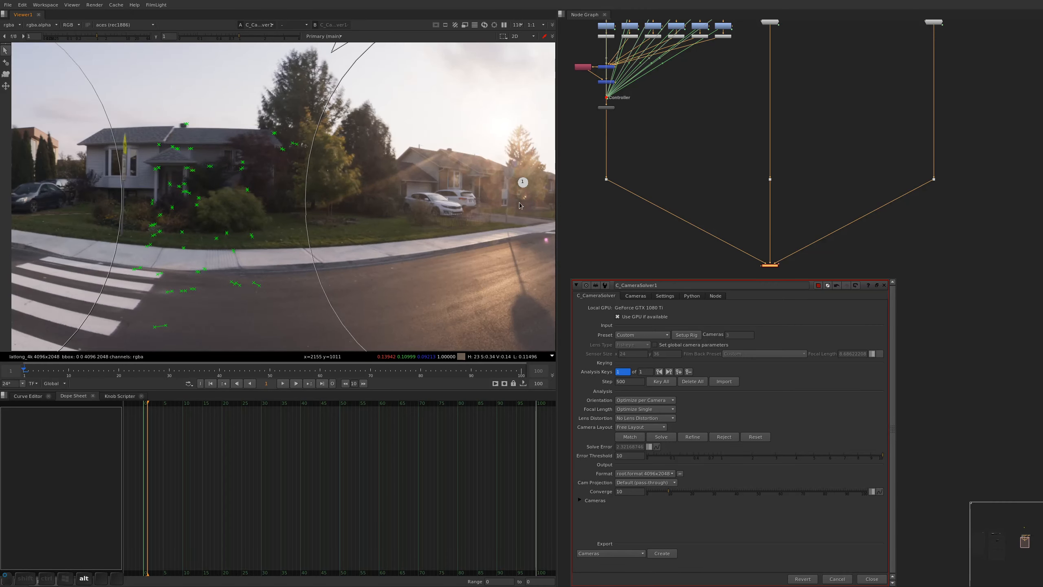
pyautogui.keyDown('alt'); pyautogui.moveTo(519, 206); pyautogui.dragTo(156, 237); pyautogui.keyUp('alt')
pyautogui.keyDown('alt'); pyautogui.moveTo(471, 187); pyautogui.dragTo(283, 181); pyautogui.keyUp('alt')
pyautogui.keyDown('alt'); pyautogui.moveTo(282, 182); pyautogui.dragTo(290, 184, button='middle'); pyautogui.keyUp('alt')
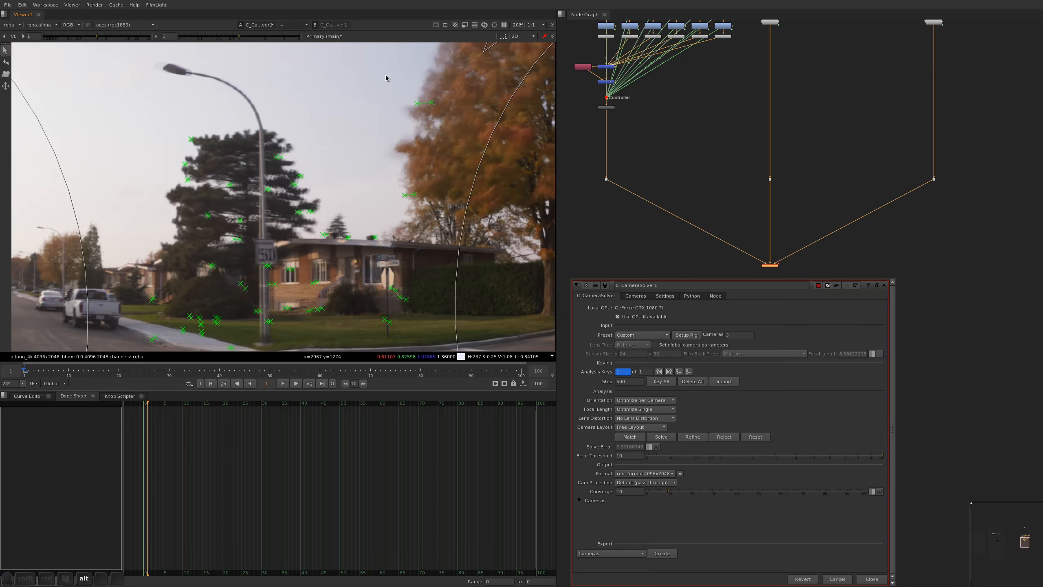
pyautogui.moveTo(325, 86); pyautogui.dragTo(166, 225)
pyautogui.press('Delete')
pyautogui.moveTo(255, 220); pyautogui.dragTo(200, 267)
pyautogui.keyDown('alt'); pyautogui.moveTo(216, 303); pyautogui.dragTo(301, 199); pyautogui.keyUp('alt')
# Delete the two feature matches at the edge of the orange tree beside the brick house
pyautogui.keyDown('alt'); pyautogui.moveTo(412, 190); pyautogui.dragTo(196, 197); pyautogui.keyUp('alt')
pyautogui.keyDown('alt'); pyautogui.moveTo(460, 48); pyautogui.dragTo(343, 197); pyautogui.keyUp('alt')
pyautogui.moveTo(223, 146); pyautogui.dragTo(121, 282)
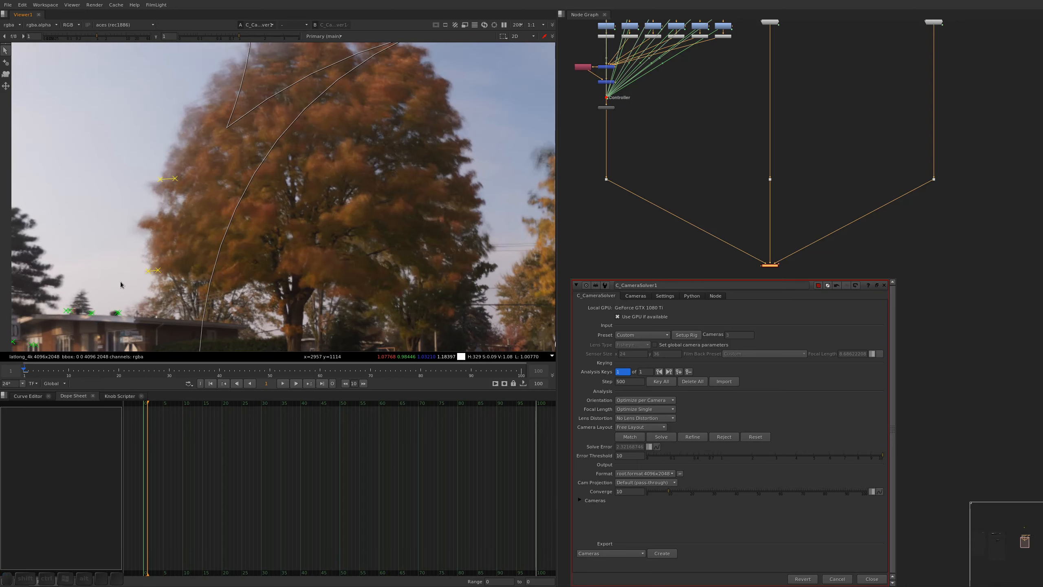
pyautogui.press('Delete')
# Delete the two feature matches in the birch foliage near the panorama's edge
pyautogui.keyDown('alt'); pyautogui.moveTo(509, 181); pyautogui.dragTo(210, 195); pyautogui.keyUp('alt')
pyautogui.keyDown('alt'); pyautogui.scroll(-3, 370, 134); pyautogui.keyUp('alt')
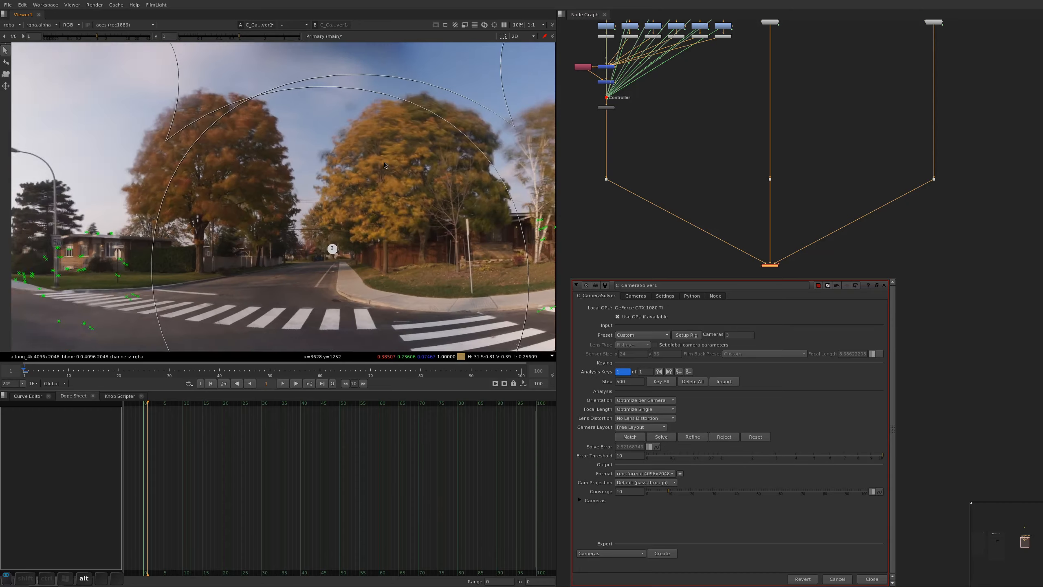
pyautogui.keyDown('alt'); pyautogui.moveTo(384, 161); pyautogui.dragTo(285, 159); pyautogui.keyUp('alt')
pyautogui.keyDown('alt'); pyautogui.moveTo(504, 121); pyautogui.dragTo(463, 130); pyautogui.keyUp('alt')
pyautogui.keyDown('alt'); pyautogui.scroll(4, 399, 233); pyautogui.keyUp('alt')
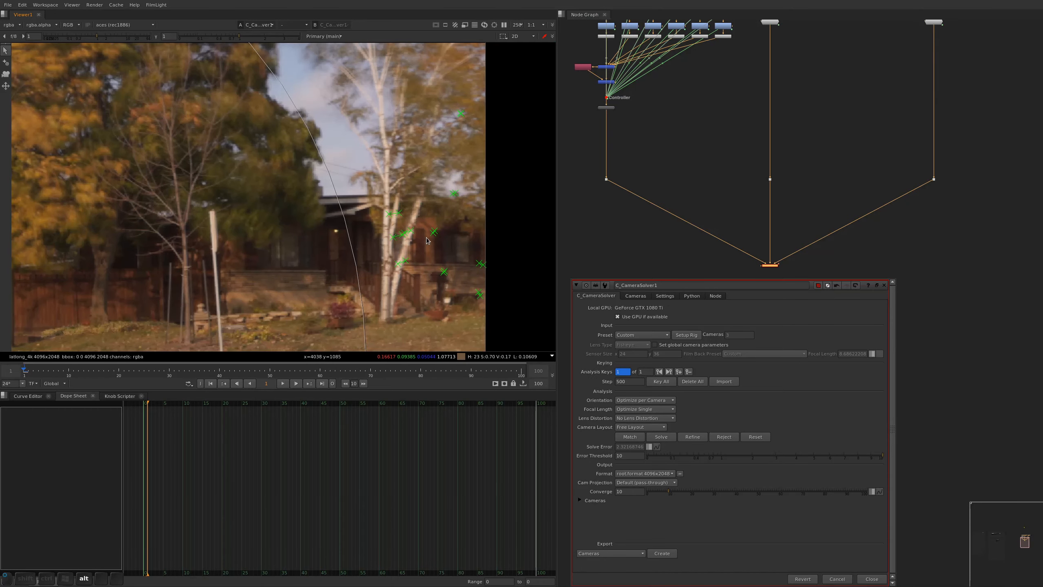
pyautogui.moveTo(476, 164); pyautogui.dragTo(425, 242)
pyautogui.click(454, 193)
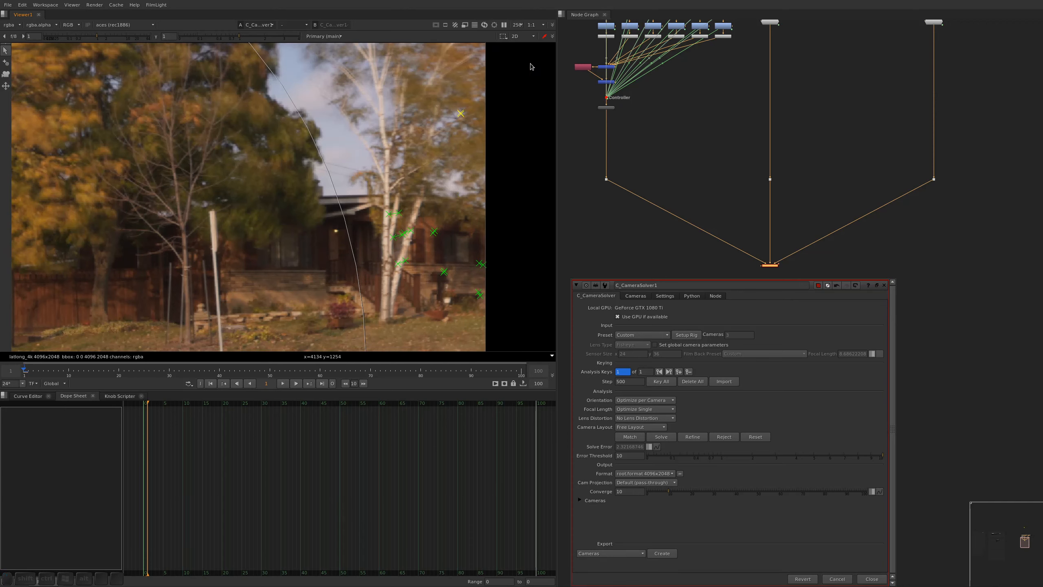
# Examine the feature matches on the birch trunks and the house behind them, comparing how each is placed in the two camera views
pyautogui.click(395, 213)
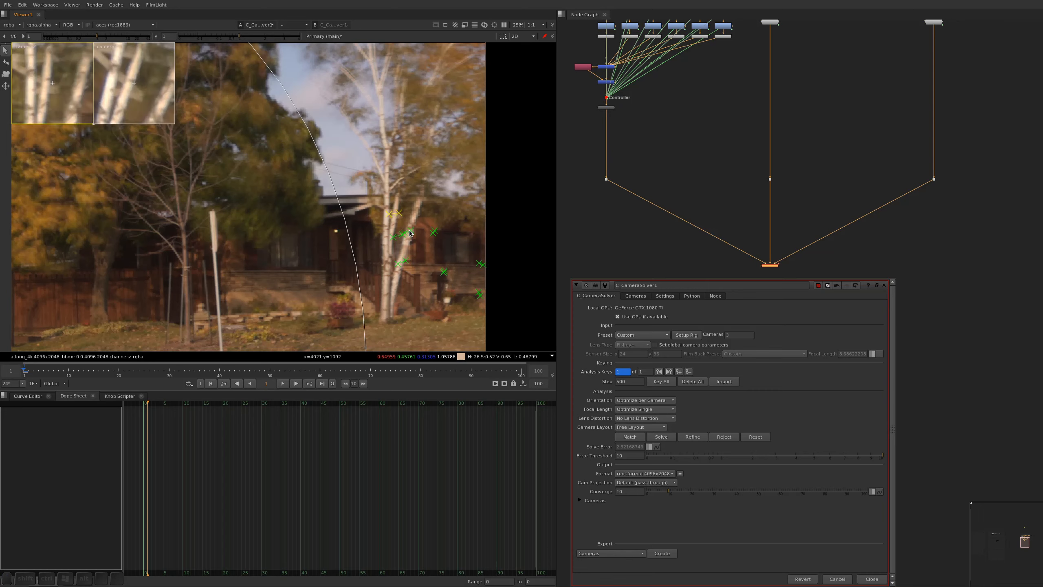
pyautogui.click(409, 232)
pyautogui.click(406, 241)
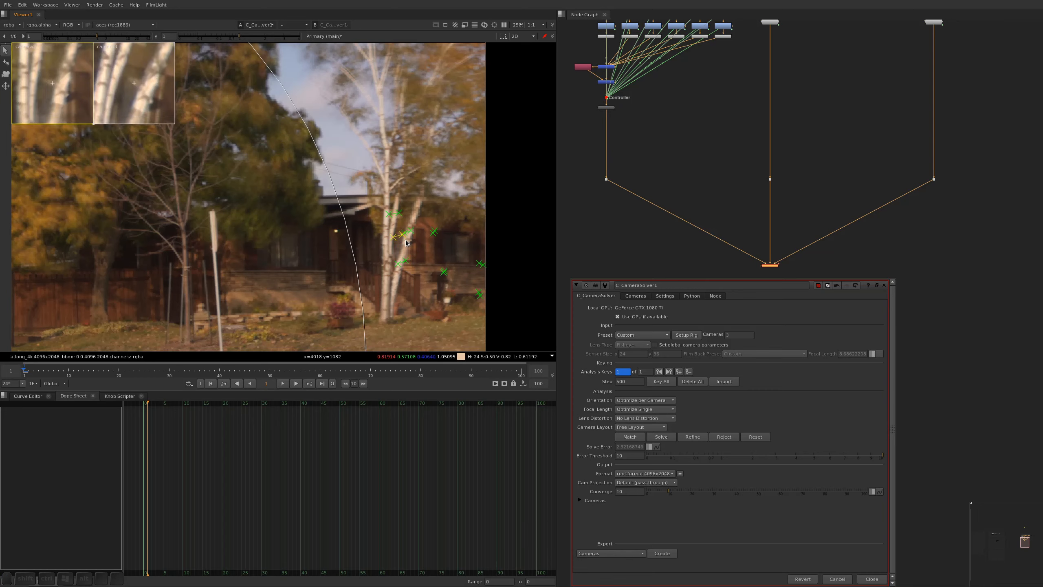
pyautogui.click(434, 233)
pyautogui.click(408, 262)
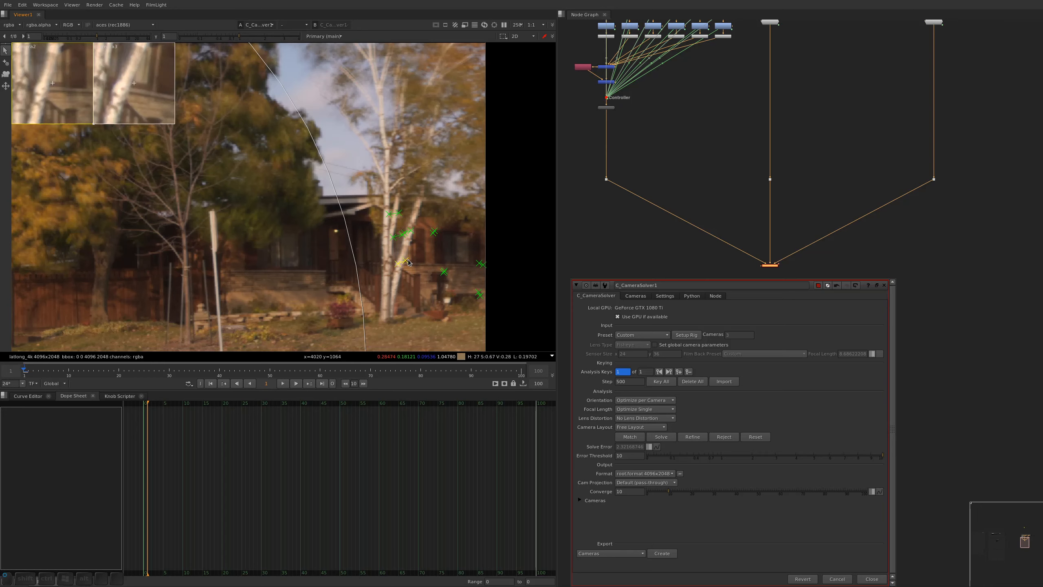
pyautogui.click(435, 234)
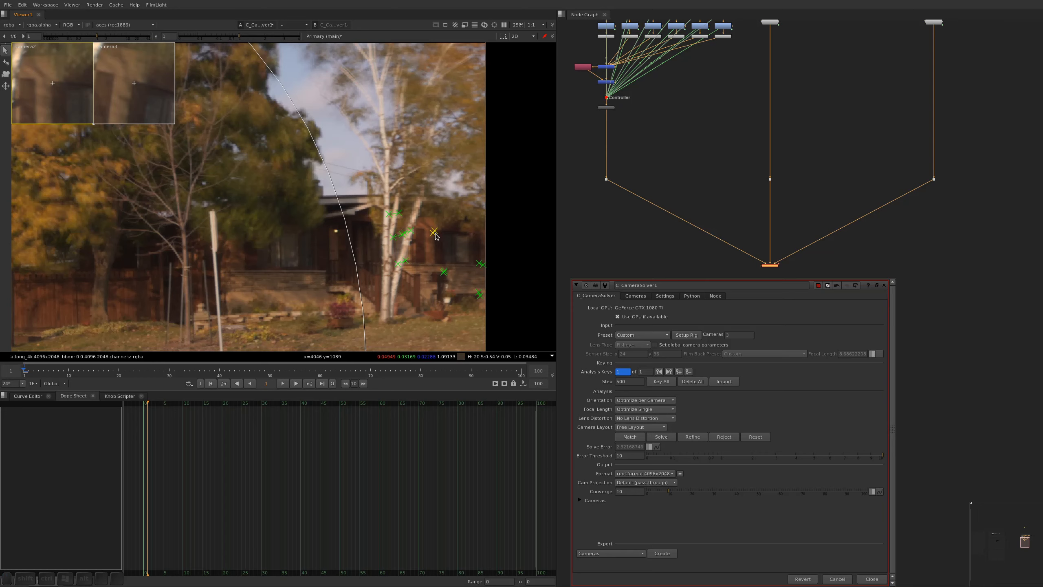
pyautogui.click(512, 168)
pyautogui.keyDown('alt'); pyautogui.moveTo(382, 292); pyautogui.dragTo(388, 81); pyautogui.keyUp('alt')
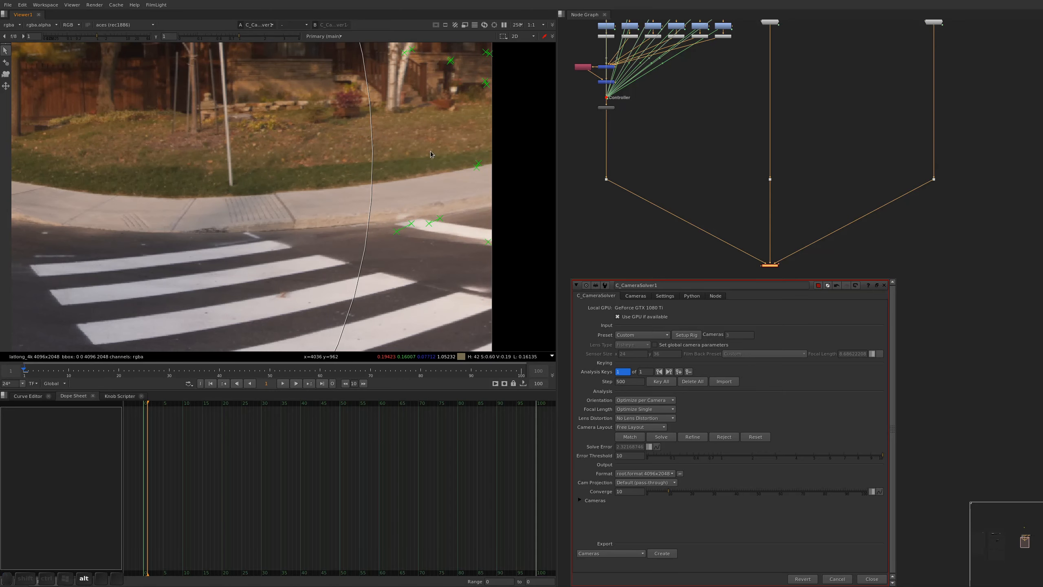
pyautogui.scroll(-6, 375, 222)
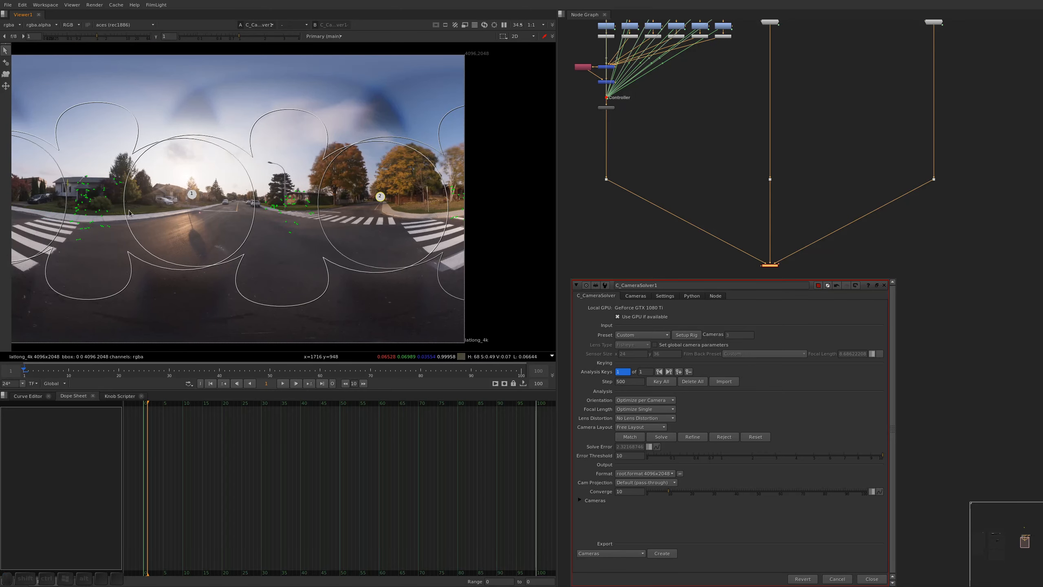
# Inspect and delete the remaining feature matches along the grey house's roof edge beside the tall trees
pyautogui.scroll(7, 202, 186)
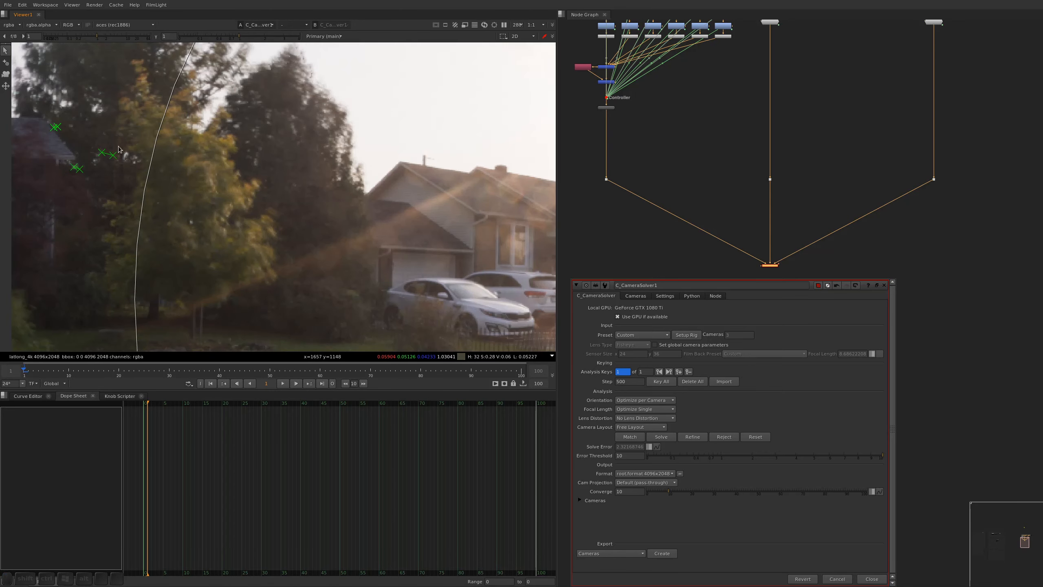
pyautogui.click(115, 156)
pyautogui.click(195, 179)
pyautogui.moveTo(195, 180); pyautogui.dragTo(274, 223, button='middle')
pyautogui.click(135, 170)
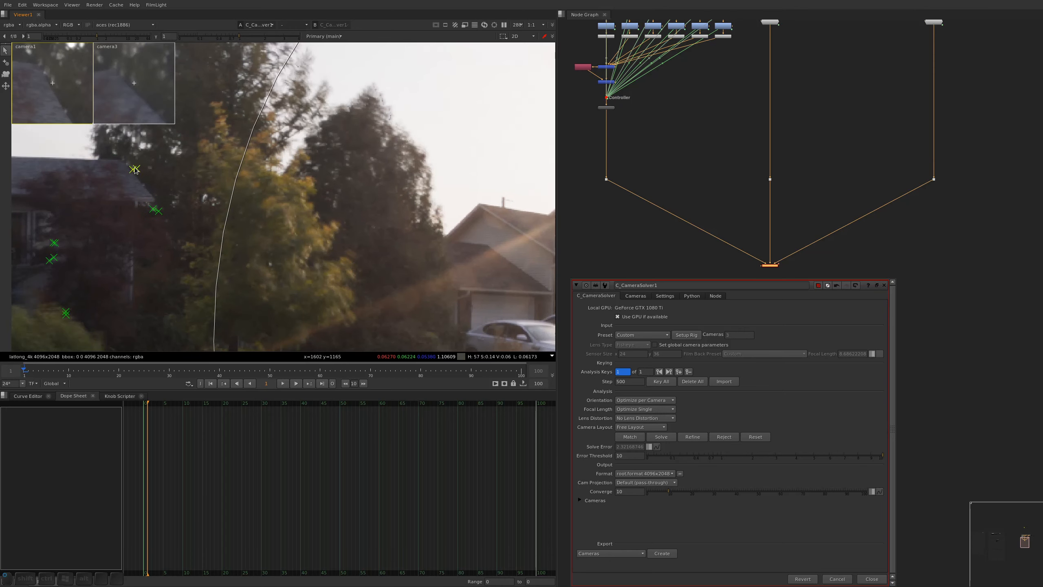
pyautogui.click(229, 182)
pyautogui.click(158, 211)
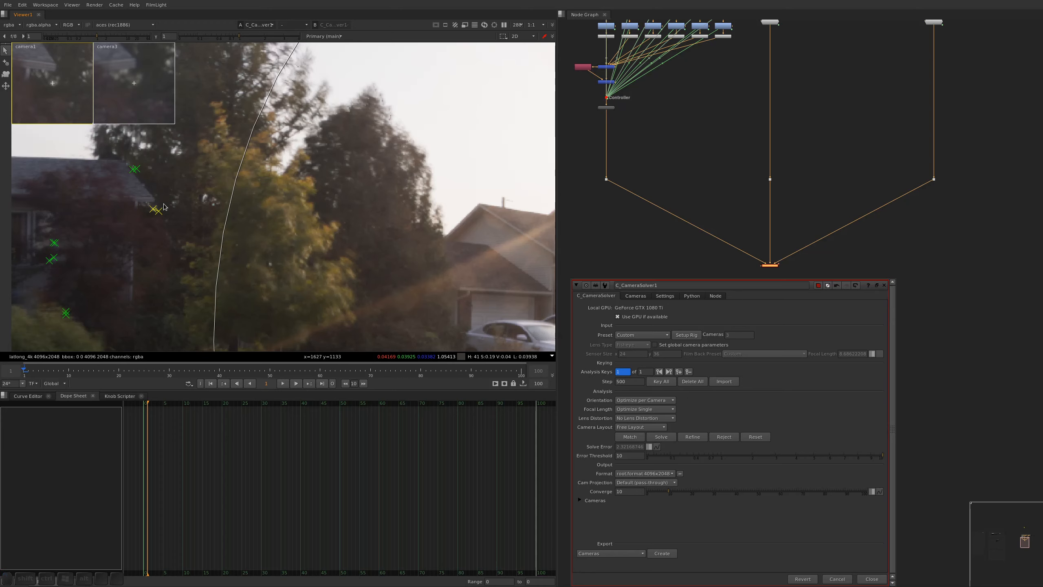
pyautogui.press('Delete')
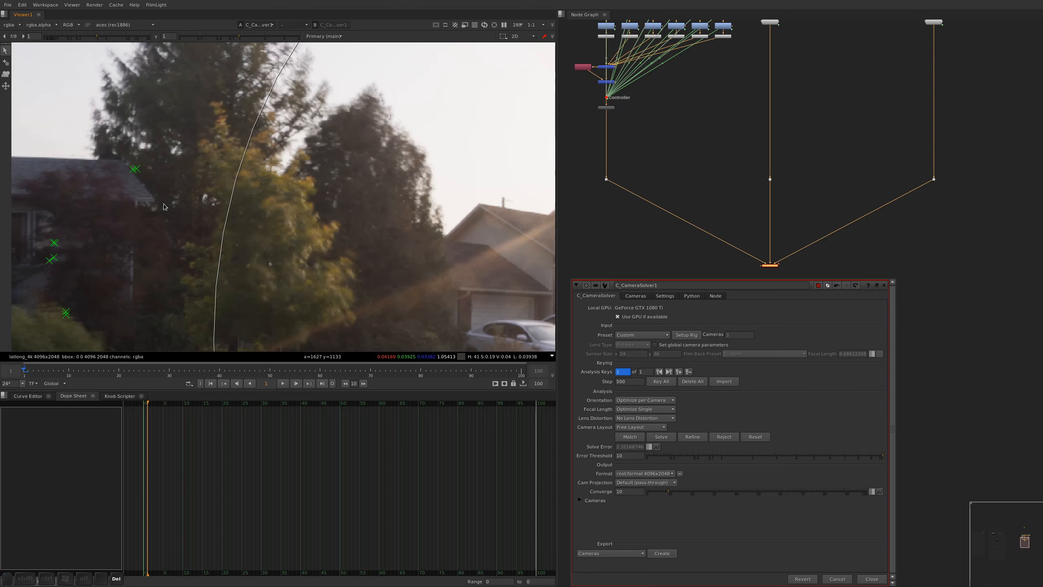
pyautogui.click(138, 169)
pyautogui.press('Delete')
# Refine the camera solve using the cleaned-up feature matches
pyautogui.press('f')
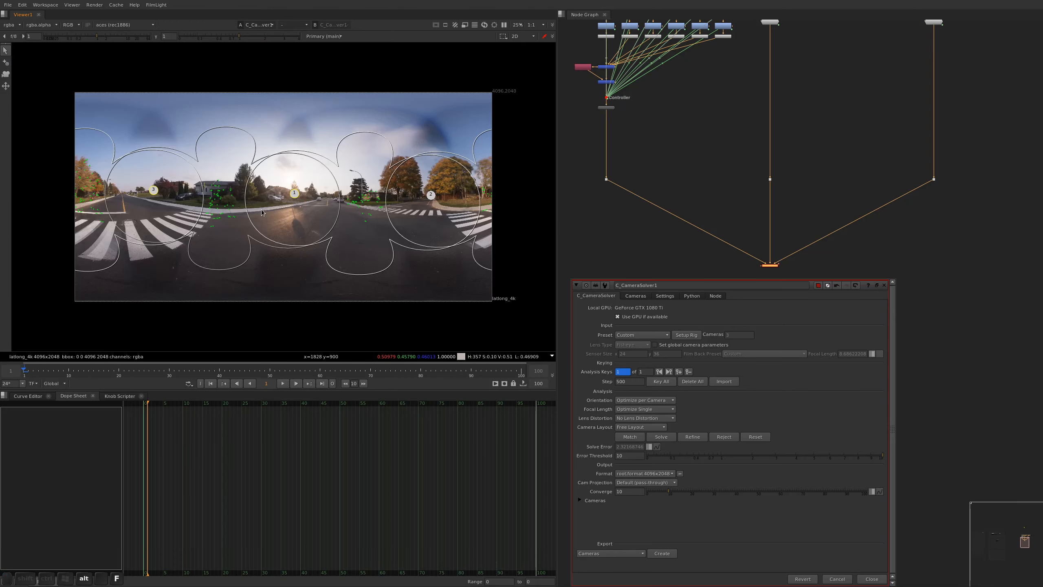
pyautogui.scroll(2, 313, 207)
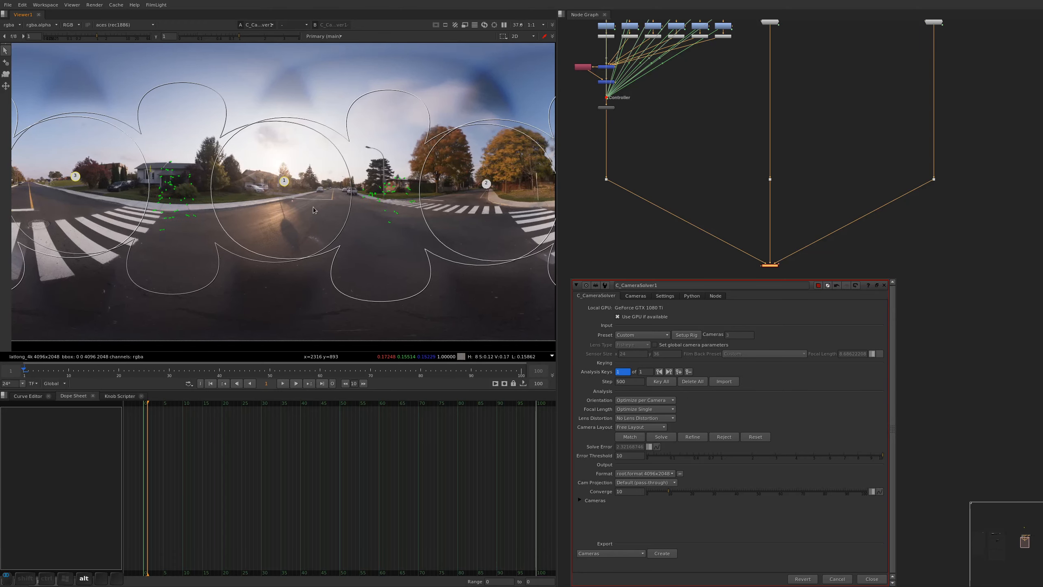
pyautogui.click(693, 437)
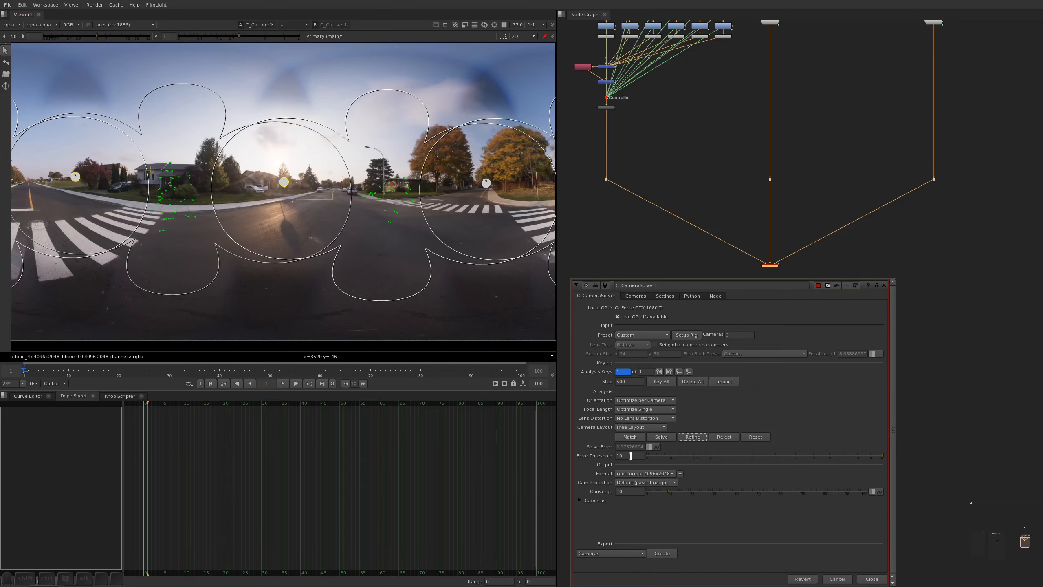
# Add a manual feature match at the tip of the yellow sign before the grey house, aligning it in camera1 and camera3
pyautogui.scroll(7, 156, 230)
pyautogui.keyDown('alt'); pyautogui.moveTo(221, 172); pyautogui.dragTo(259, 304); pyautogui.keyUp('alt')
pyautogui.scroll(-2, 220, 254)
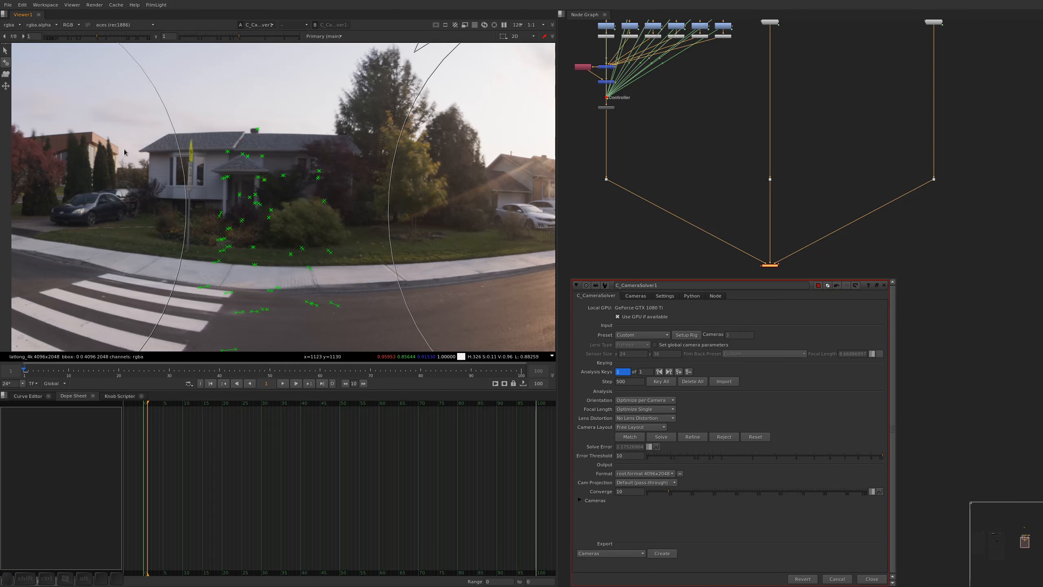
pyautogui.scroll(4, 214, 160)
pyautogui.click(206, 146)
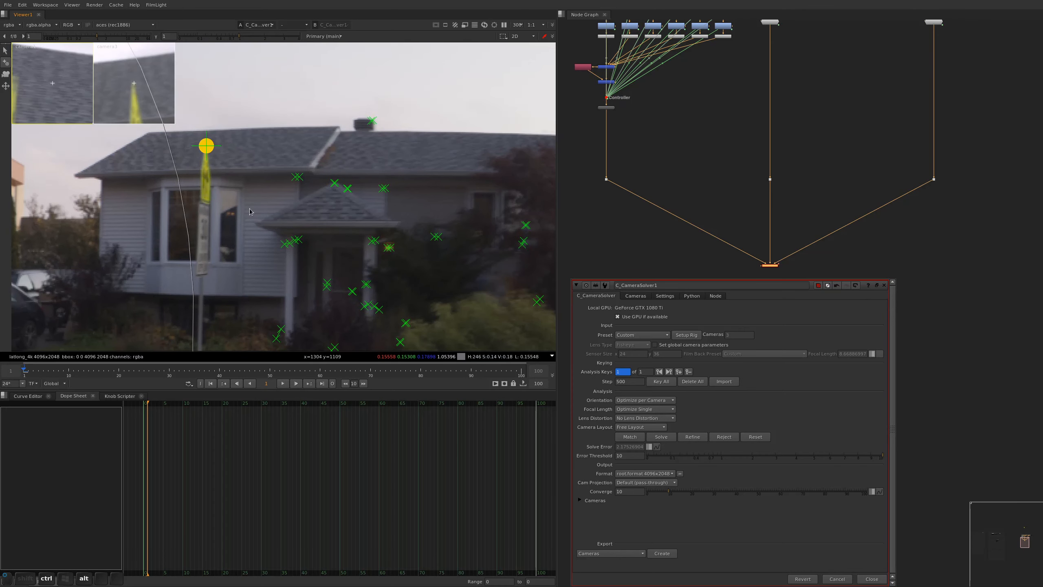
pyautogui.moveTo(134, 113); pyautogui.dragTo(149, 181)
pyautogui.moveTo(76, 132); pyautogui.dragTo(97, 156)
# Add a manual feature match where a sidewalk joint meets the lawn before the grey house, aligning it in camera1 and camera3
pyautogui.keyDown('alt'); pyautogui.moveTo(322, 237); pyautogui.dragTo(408, 281, button='middle'); pyautogui.keyUp('alt')
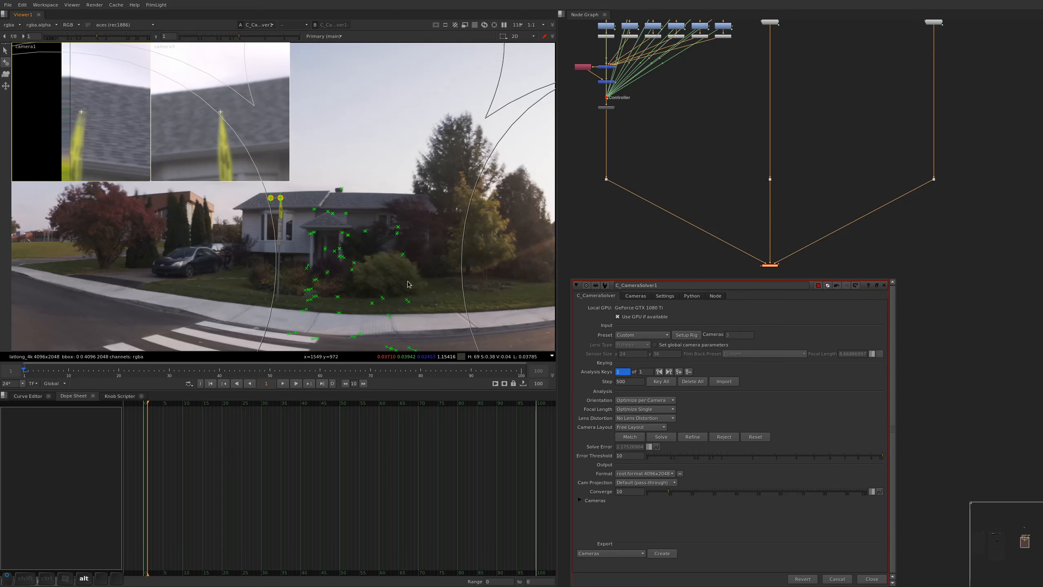
pyautogui.keyDown('alt'); pyautogui.moveTo(299, 265); pyautogui.dragTo(304, 231, button='middle'); pyautogui.keyUp('alt')
pyautogui.keyDown('alt'); pyautogui.moveTo(448, 341); pyautogui.dragTo(267, 238); pyautogui.keyUp('alt')
pyautogui.keyDown('alt'); pyautogui.moveTo(448, 273); pyautogui.dragTo(355, 268); pyautogui.keyUp('alt')
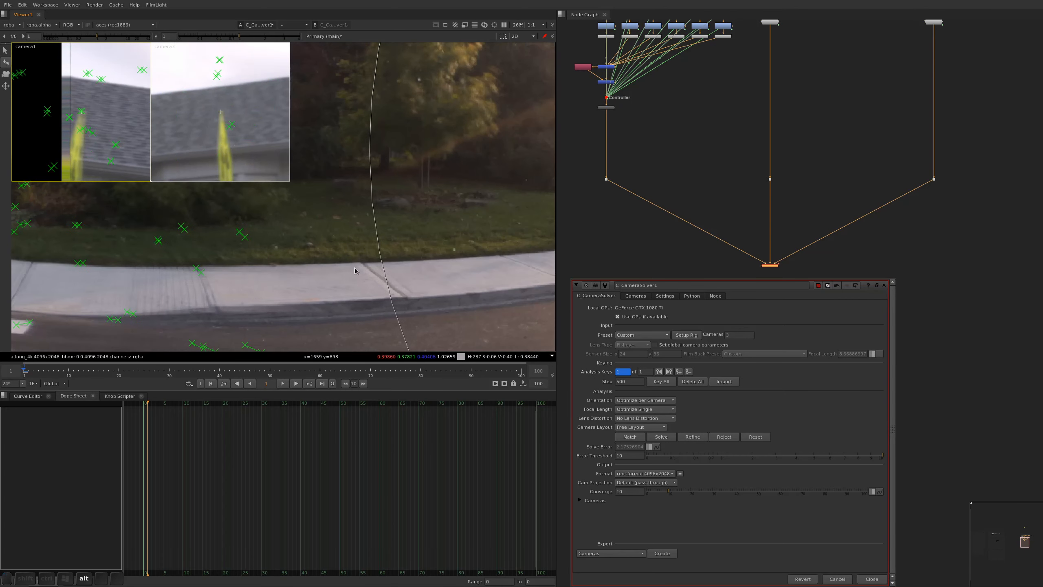
pyautogui.keyDown('ctrl'); pyautogui.keyDown('alt'); pyautogui.click(363, 264); pyautogui.keyUp('alt'); pyautogui.keyUp('ctrl')
pyautogui.moveTo(176, 158); pyautogui.dragTo(485, 163)
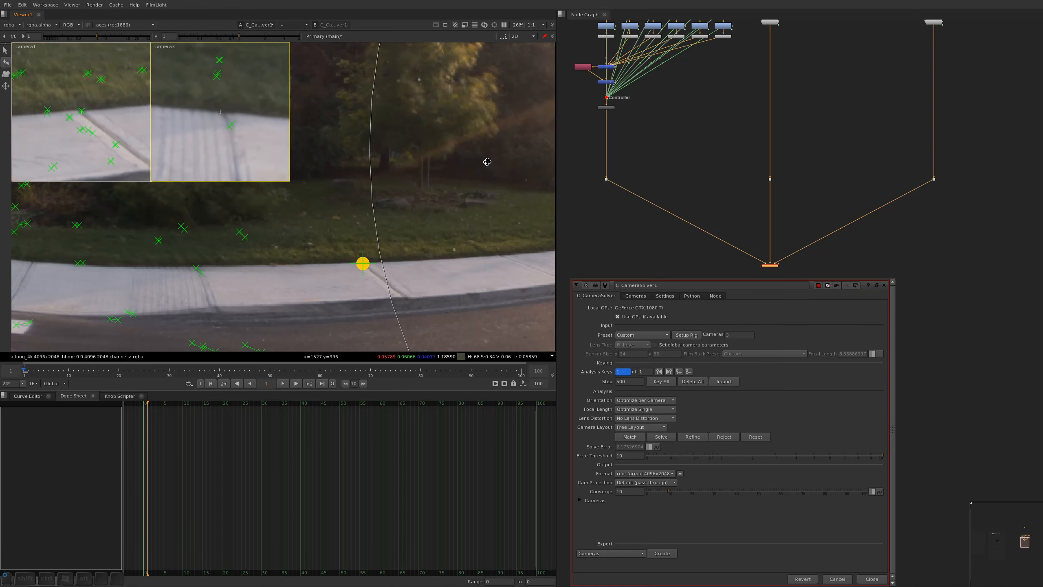
pyautogui.keyDown('ctrl'); pyautogui.keyDown('alt'); pyautogui.click(197, 270); pyautogui.keyUp('alt'); pyautogui.keyUp('ctrl')
pyautogui.moveTo(38, 164)
pyautogui.mouseDown()
pyautogui.moveTo(21, 162)
pyautogui.moveTo(258, 156)
pyautogui.moveTo(327, 136)
pyautogui.moveTo(314, 143)
pyautogui.mouseUp()
pyautogui.moveTo(150, 180)
pyautogui.mouseDown()
pyautogui.moveTo(129, 158)
pyautogui.moveTo(154, 185)
pyautogui.mouseUp()
# Add manual feature matches at a crosswalk stripe's corner and on the asphalt mark below it, aligning both in camera1 and camera2
pyautogui.scroll(-8, 320, 159)
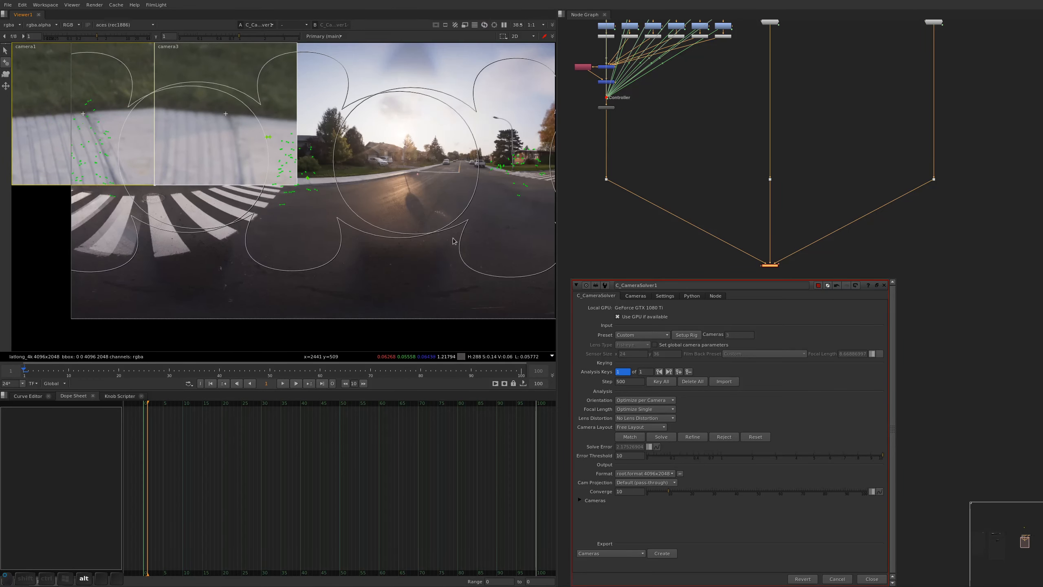
pyautogui.keyDown('alt'); pyautogui.moveTo(454, 240); pyautogui.dragTo(289, 298); pyautogui.keyUp('alt')
pyautogui.moveTo(356, 223)
pyautogui.keyDown('alt'); pyautogui.mouseDown(button='middle')
pyautogui.moveTo(488, 292)
pyautogui.moveTo(492, 258)
pyautogui.moveTo(482, 263)
pyautogui.mouseUp(button='middle'); pyautogui.keyUp('alt')
pyautogui.keyDown('ctrl'); pyautogui.keyDown('alt'); pyautogui.click(446, 261); pyautogui.keyUp('alt'); pyautogui.keyUp('ctrl')
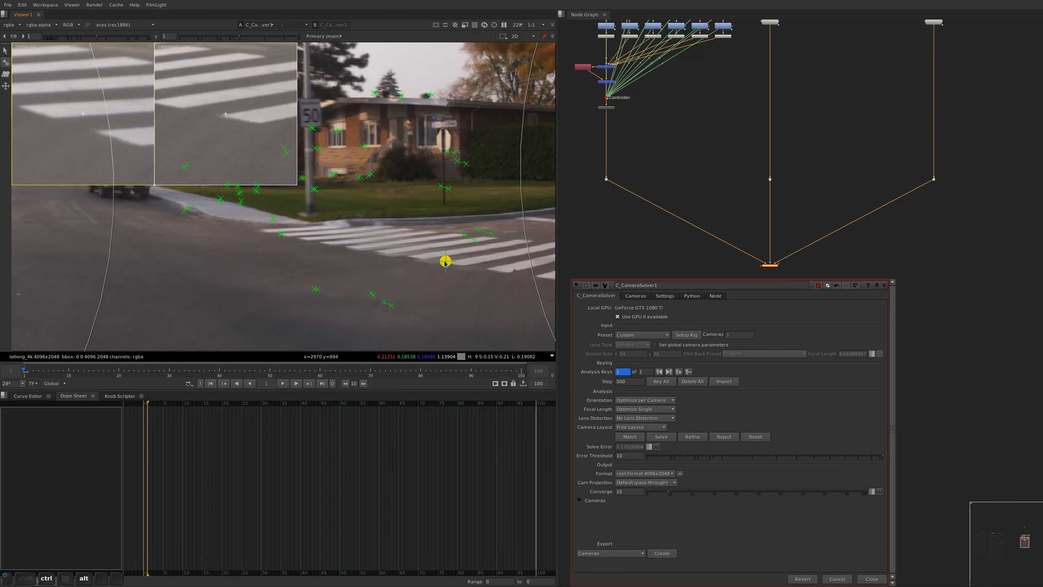
pyautogui.moveTo(237, 156); pyautogui.dragTo(242, 155)
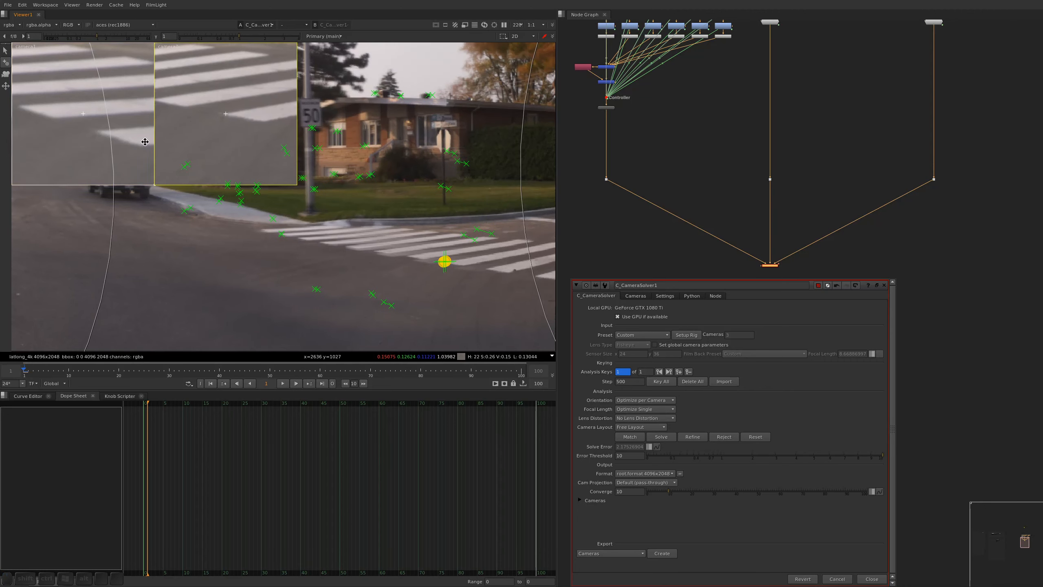
pyautogui.moveTo(48, 118); pyautogui.dragTo(110, 128)
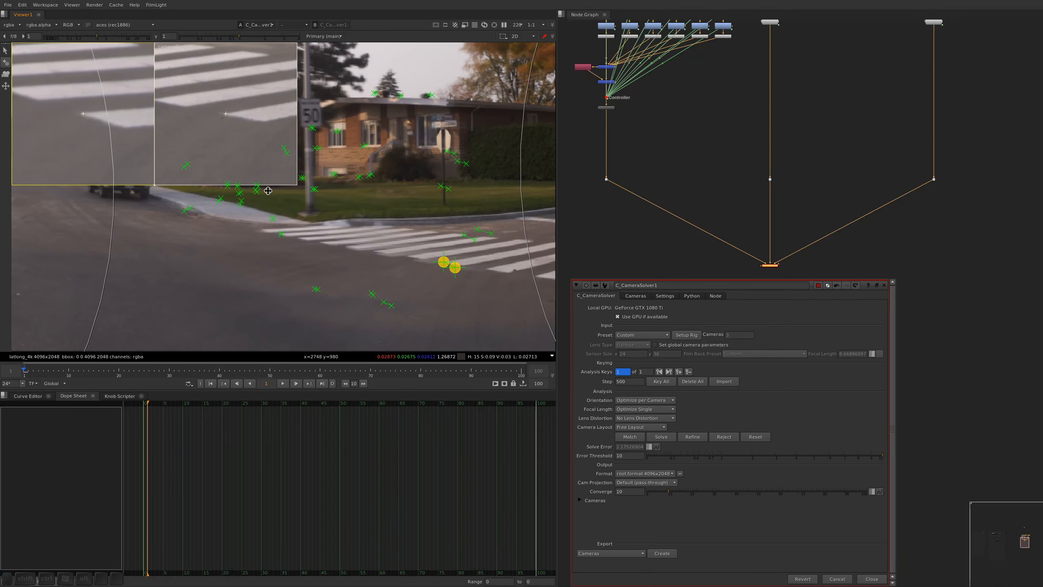
pyautogui.keyDown('ctrl'); pyautogui.keyDown('alt'); pyautogui.click(411, 315); pyautogui.keyUp('alt'); pyautogui.keyUp('ctrl')
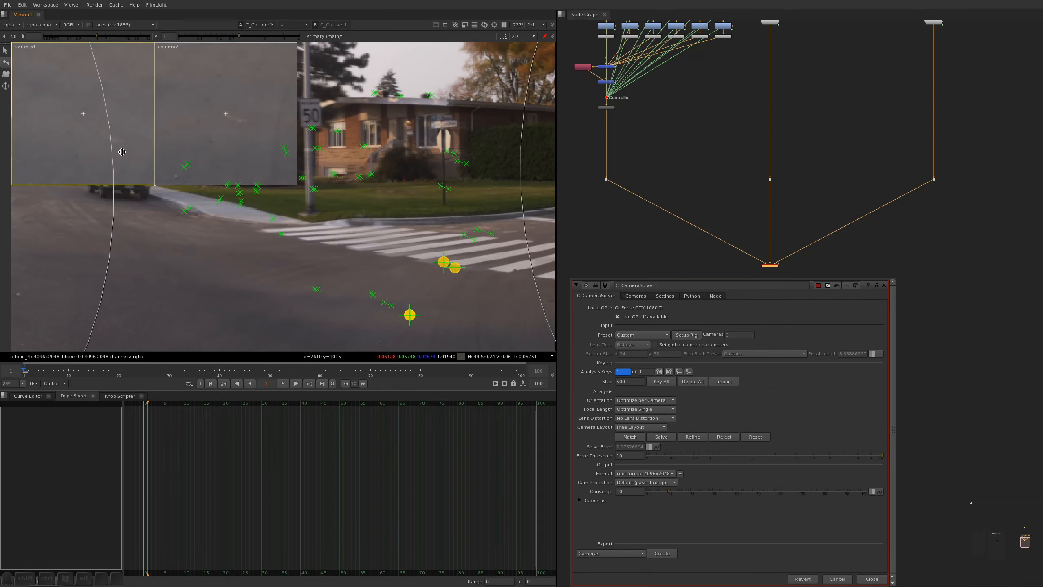
pyautogui.moveTo(103, 139); pyautogui.dragTo(107, 137)
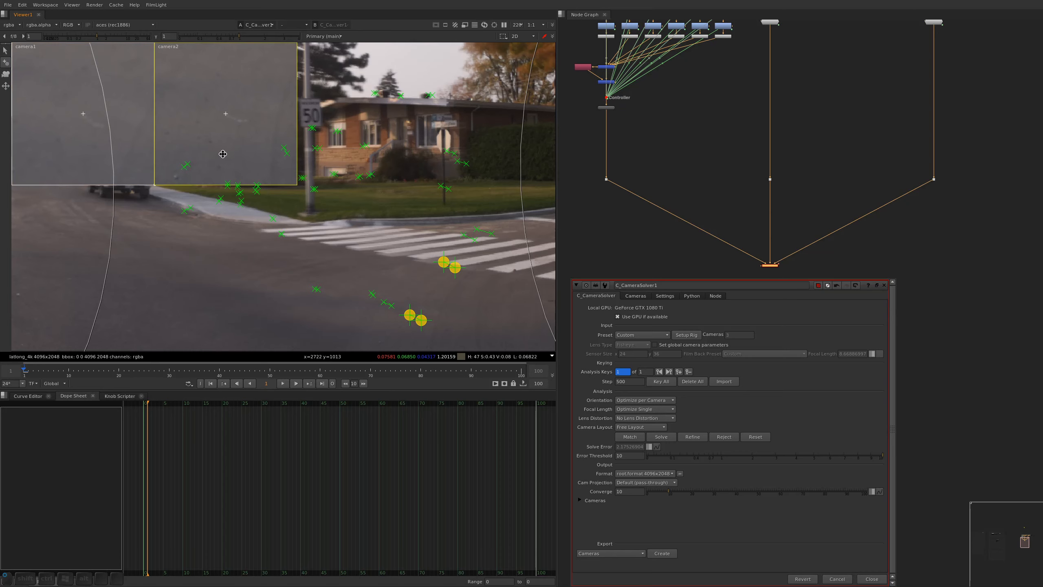
# Add another manual feature match at the end of a crosswalk stripe near the curb, aligning it in camera1 and camera2
pyautogui.keyDown('alt'); pyautogui.moveTo(518, 288); pyautogui.dragTo(429, 251); pyautogui.keyUp('alt')
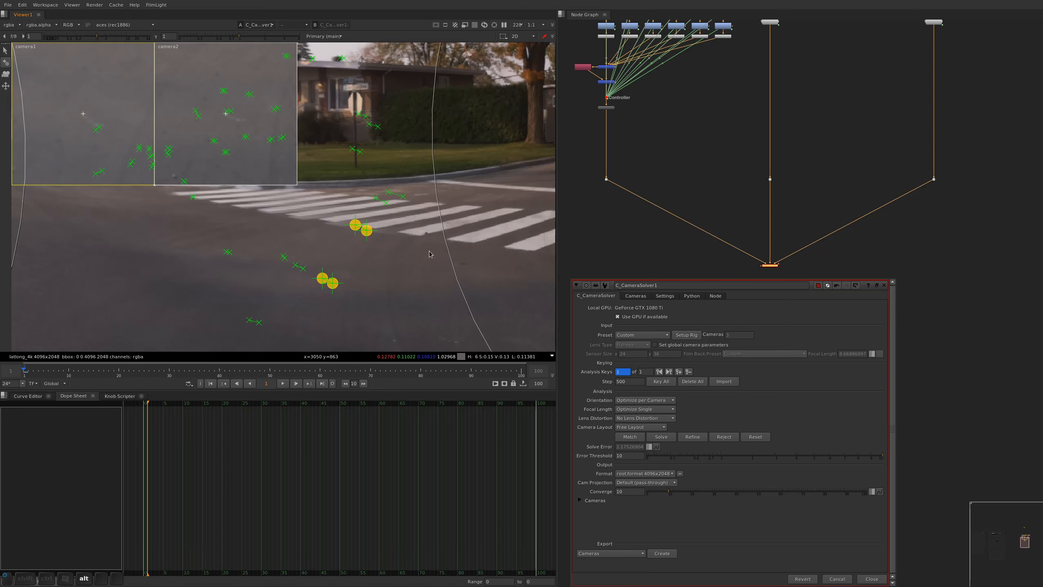
pyautogui.keyDown('alt'); pyautogui.moveTo(428, 228); pyautogui.dragTo(457, 187, button='middle'); pyautogui.keyUp('alt')
pyautogui.keyDown('ctrl'); pyautogui.keyDown('alt'); pyautogui.click(421, 246); pyautogui.keyUp('alt'); pyautogui.keyUp('ctrl')
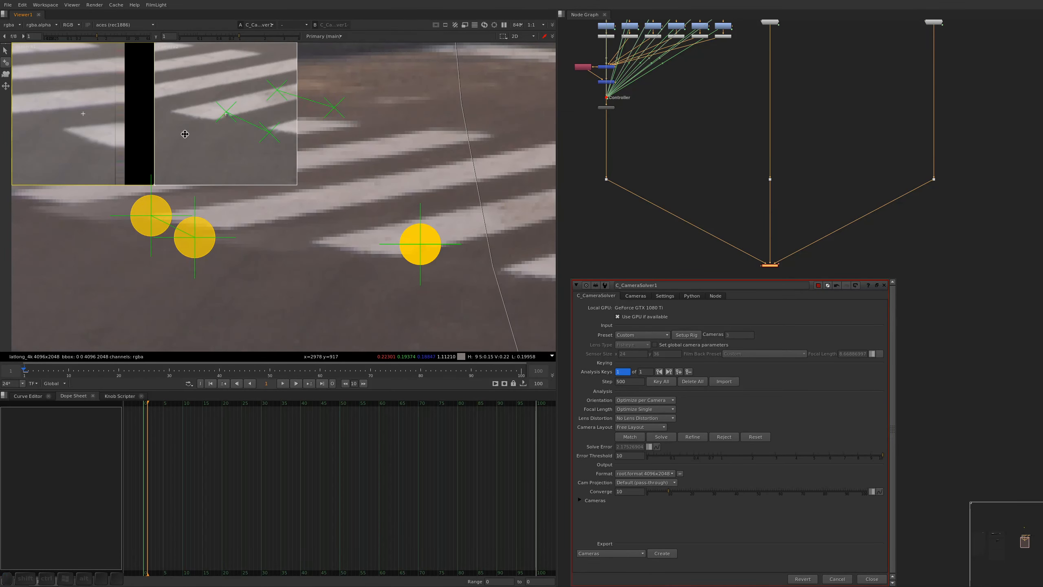
pyautogui.moveTo(240, 155)
pyautogui.mouseDown()
pyautogui.moveTo(177, 140)
pyautogui.moveTo(223, 141)
pyautogui.moveTo(326, 198)
pyautogui.moveTo(349, 242)
pyautogui.moveTo(361, 244)
pyautogui.mouseUp()
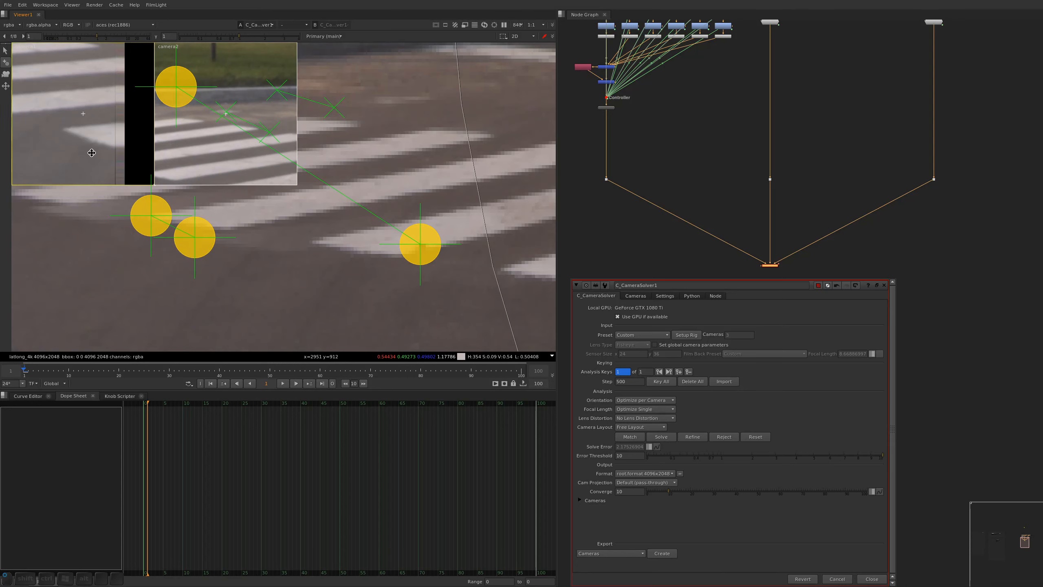
pyautogui.moveTo(92, 153)
pyautogui.mouseDown()
pyautogui.moveTo(102, 230)
pyautogui.moveTo(158, 275)
pyautogui.moveTo(185, 258)
pyautogui.mouseUp()
pyautogui.keyDown('alt'); pyautogui.moveTo(309, 263); pyautogui.dragTo(439, 413); pyautogui.keyUp('alt')
# Add a manual feature match at the base of the stop sign's post on the lawn, aligning it in camera1 and camera2
pyautogui.scroll(-1, 276, 148)
pyautogui.keyDown('alt'); pyautogui.moveTo(275, 148); pyautogui.dragTo(407, 235); pyautogui.keyUp('alt')
pyautogui.click(410, 233)
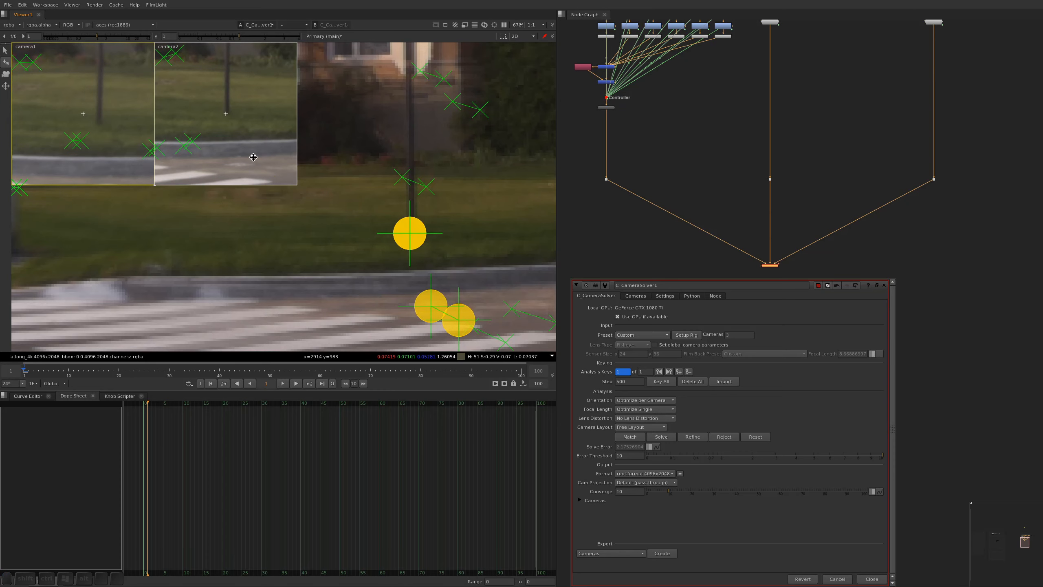
pyautogui.moveTo(237, 155); pyautogui.dragTo(237, 155)
pyautogui.moveTo(98, 152); pyautogui.dragTo(92, 147)
# Add a manual feature match at the upper-left corner of the MAXIMUM 50 speed sign, aligning it in camera1 and camera2
pyautogui.scroll(-4, 403, 205)
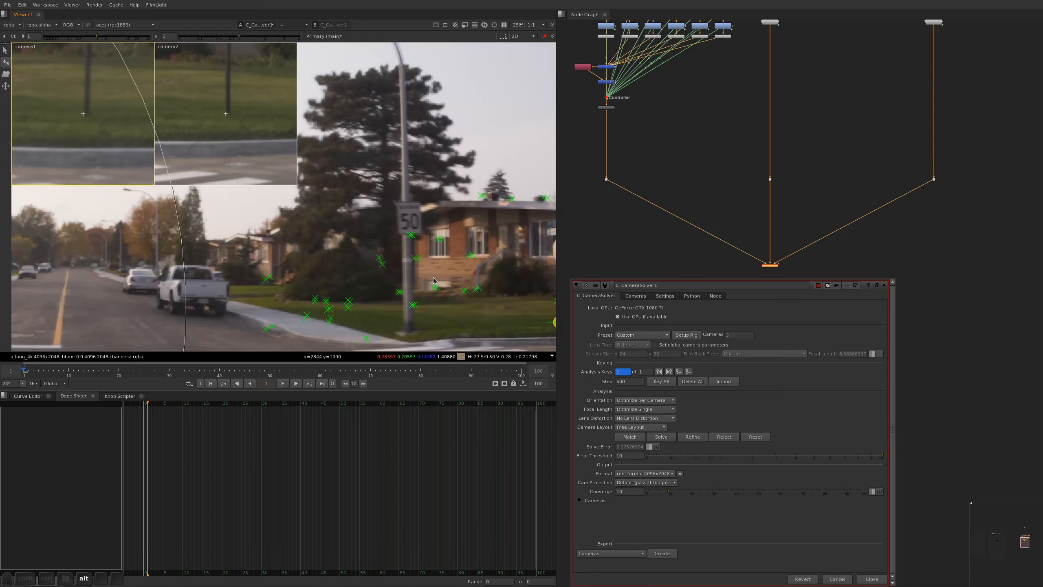
pyautogui.click(401, 206)
pyautogui.moveTo(114, 160); pyautogui.dragTo(118, 162)
pyautogui.moveTo(228, 168); pyautogui.dragTo(229, 168)
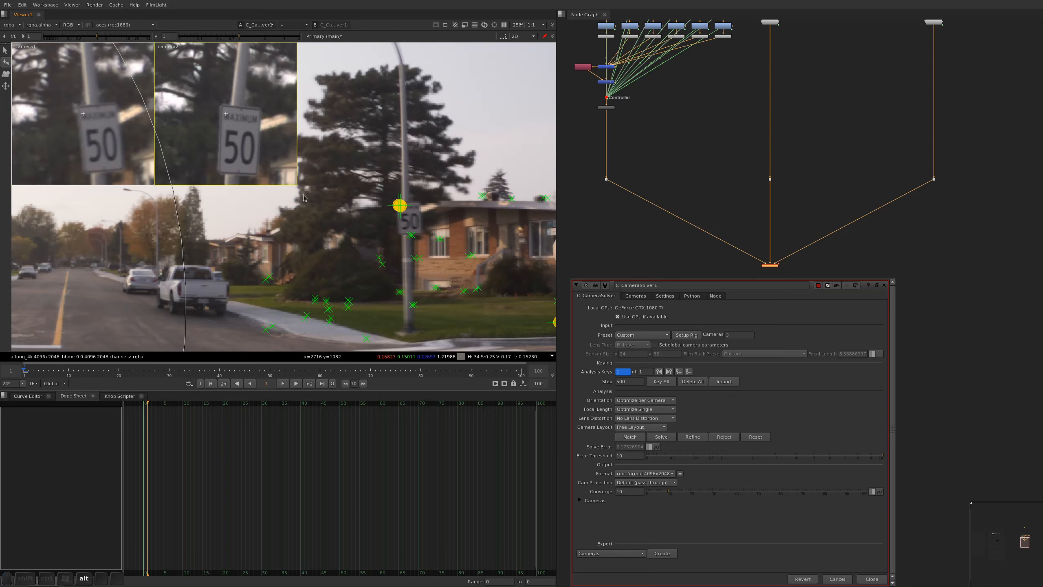
# Add a manual feature match where the street lamp's head joins its arm, aligned in camera1 and camera2, and refine the camera solve
pyautogui.keyDown('alt'); pyautogui.moveTo(398, 162); pyautogui.dragTo(461, 332); pyautogui.keyUp('alt')
pyautogui.keyDown('ctrl'); pyautogui.keyDown('alt'); pyautogui.click(370, 164); pyautogui.keyUp('alt'); pyautogui.keyUp('ctrl')
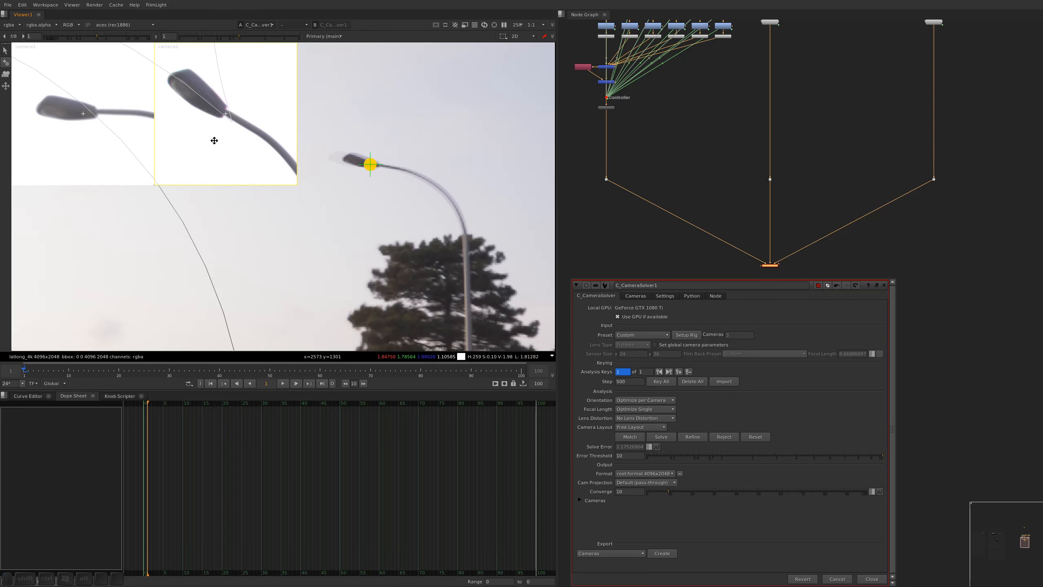
pyautogui.moveTo(194, 153); pyautogui.dragTo(192, 157)
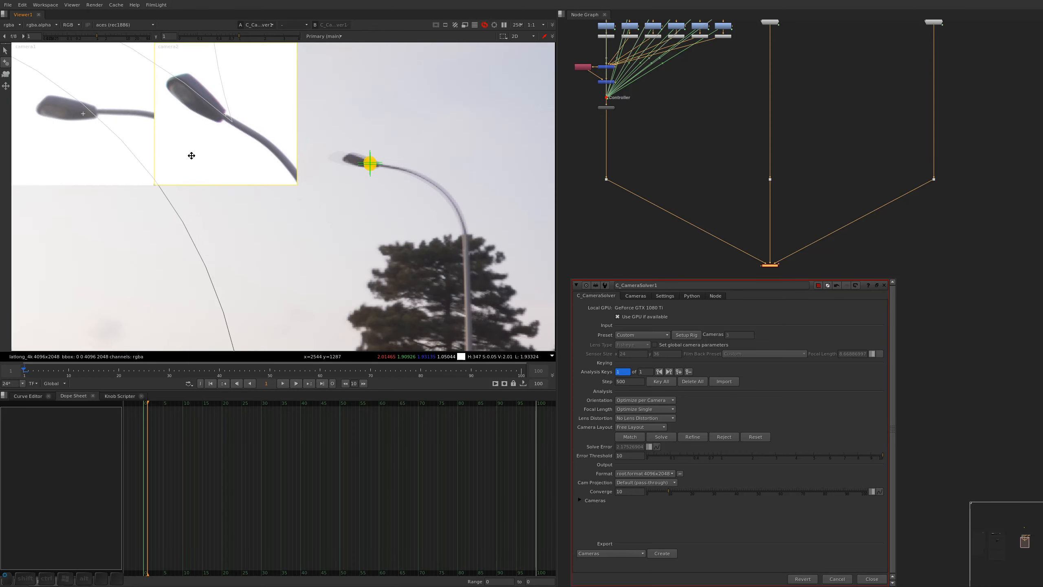
pyautogui.moveTo(114, 157); pyautogui.dragTo(103, 160)
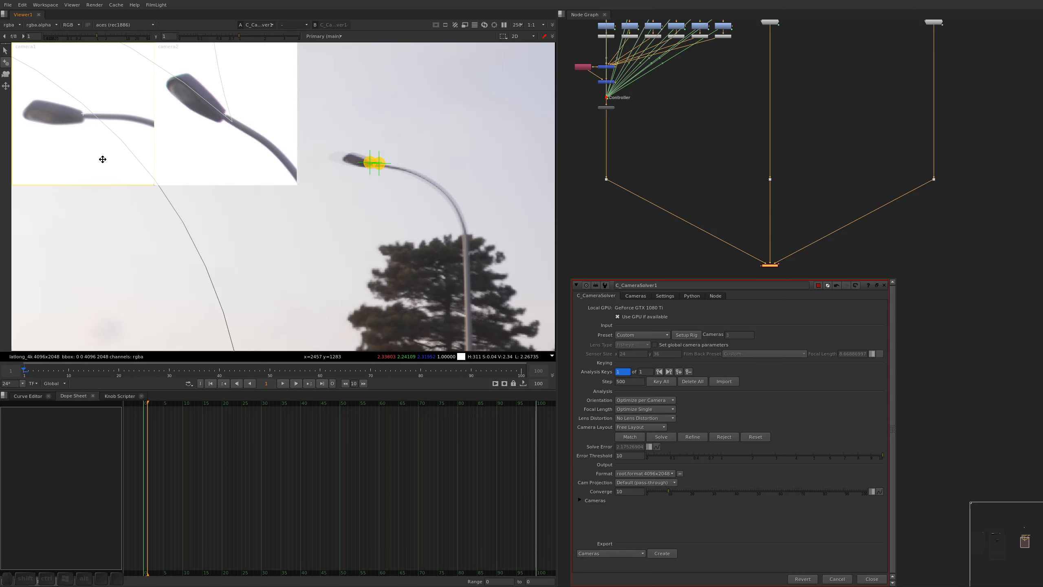
pyautogui.scroll(-5, 377, 189)
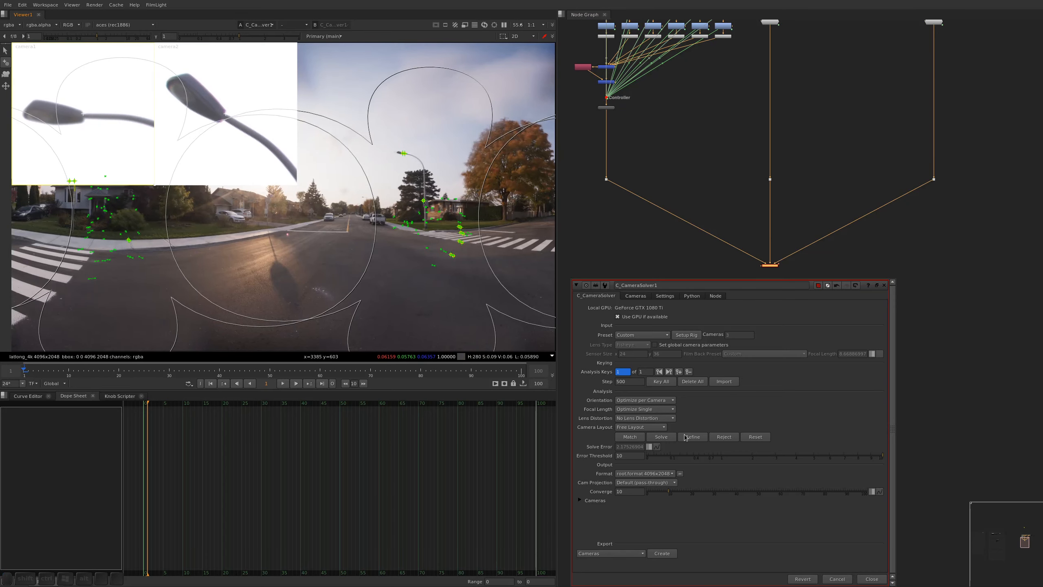
pyautogui.click(691, 436)
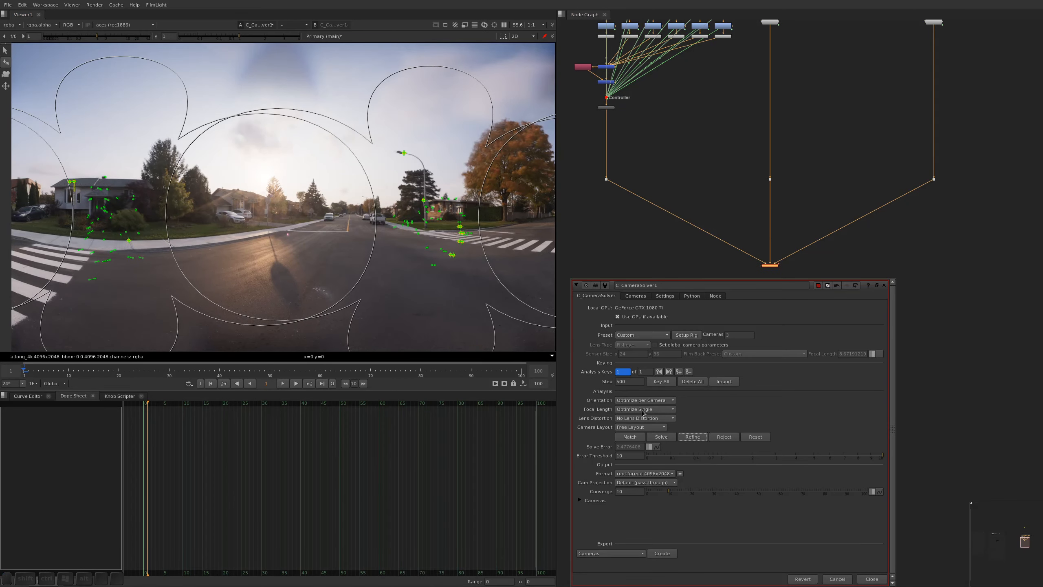
# Add a manual feature match on the lawn below the planter by the brick house, aligning it in camera2 and camera3
pyautogui.scroll(-2, 358, 157)
pyautogui.keyDown('alt'); pyautogui.moveTo(530, 197); pyautogui.dragTo(349, 188); pyautogui.keyUp('alt')
pyautogui.scroll(5, 350, 188)
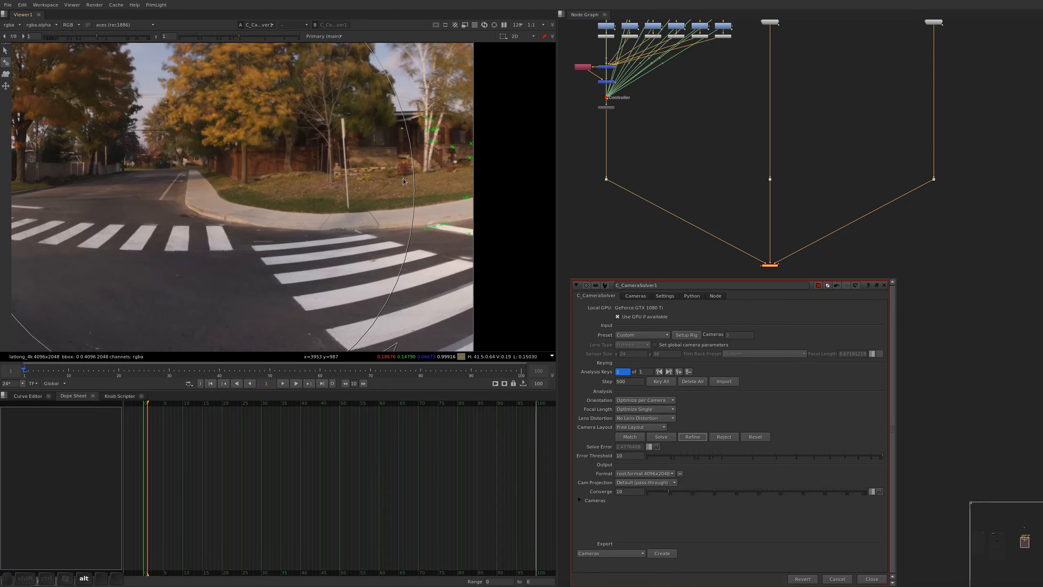
pyautogui.keyDown('alt'); pyautogui.moveTo(439, 236); pyautogui.dragTo(410, 235); pyautogui.keyUp('alt')
pyautogui.scroll(2, 410, 235)
pyautogui.keyDown('alt'); pyautogui.moveTo(416, 196); pyautogui.dragTo(424, 238); pyautogui.keyUp('alt')
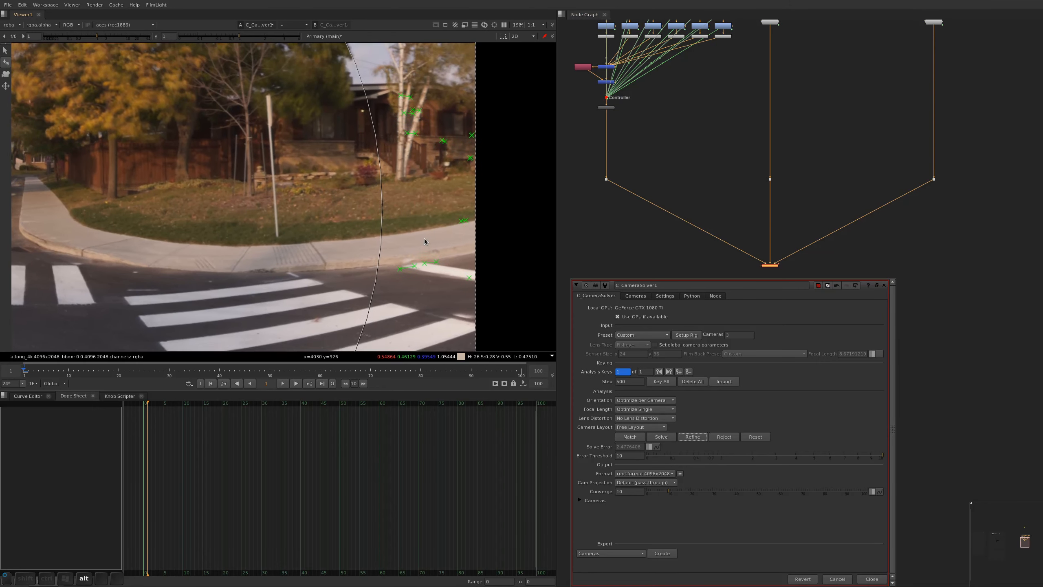
pyautogui.keyDown('ctrl'); pyautogui.keyDown('alt'); pyautogui.click(447, 179); pyautogui.keyUp('alt'); pyautogui.keyUp('ctrl')
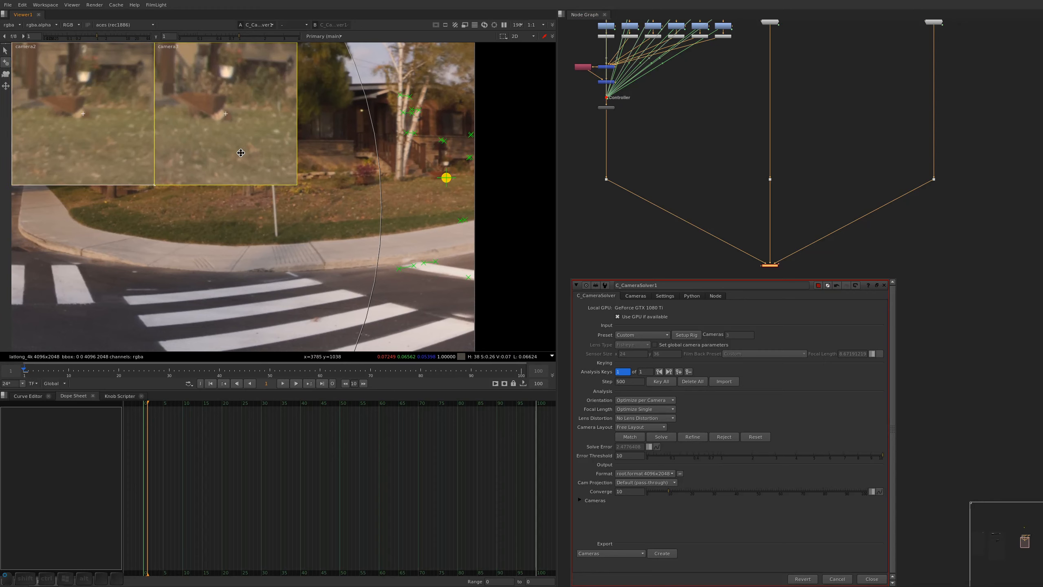
pyautogui.moveTo(96, 152); pyautogui.dragTo(95, 152)
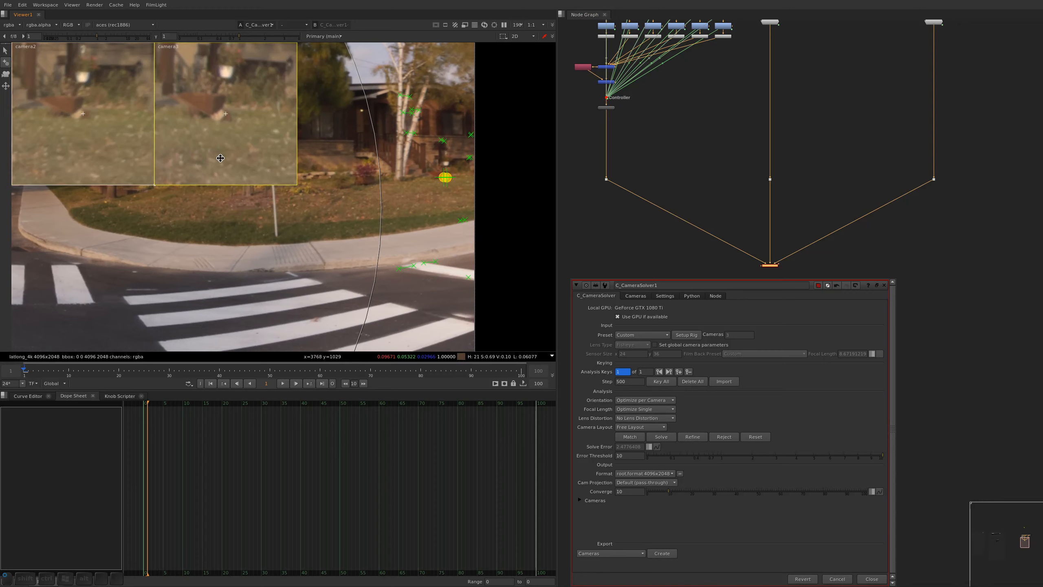
# Add a manual feature match at the base of the birch trunks, aligned in camera2 and camera3, and refine the camera solve
pyautogui.keyDown('ctrl'); pyautogui.keyDown('alt'); pyautogui.click(398, 177); pyautogui.keyUp('alt'); pyautogui.keyUp('ctrl')
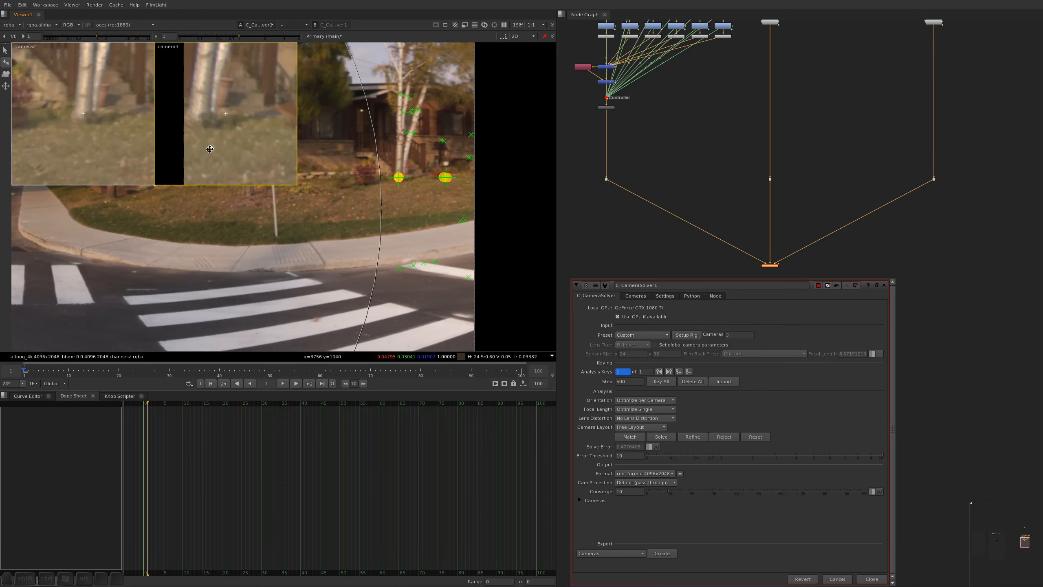
pyautogui.moveTo(210, 149); pyautogui.dragTo(238, 148)
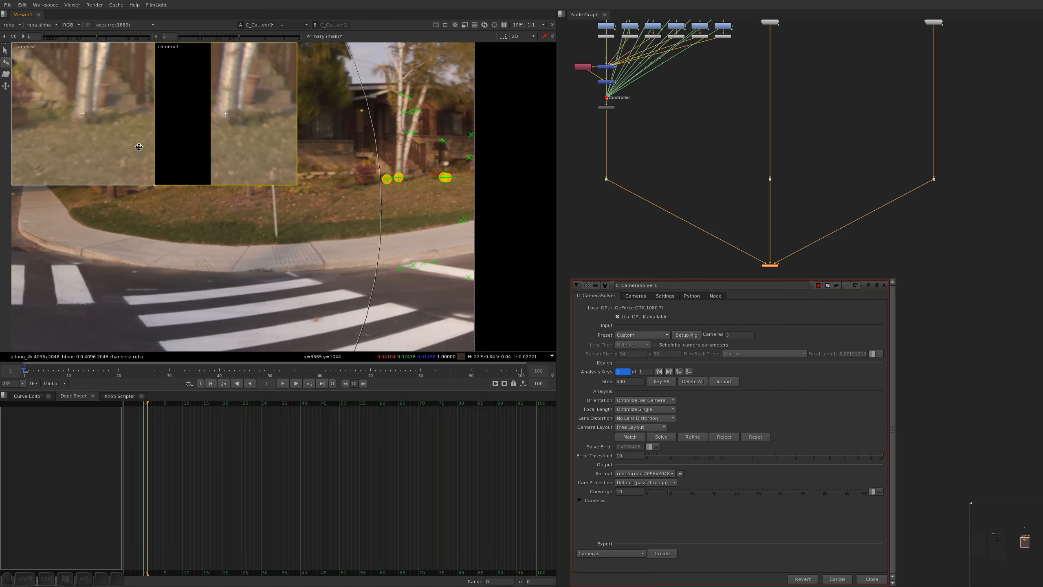
pyautogui.click(692, 437)
pyautogui.keyDown('alt'); pyautogui.scroll(-6, 338, 153); pyautogui.keyUp('alt')
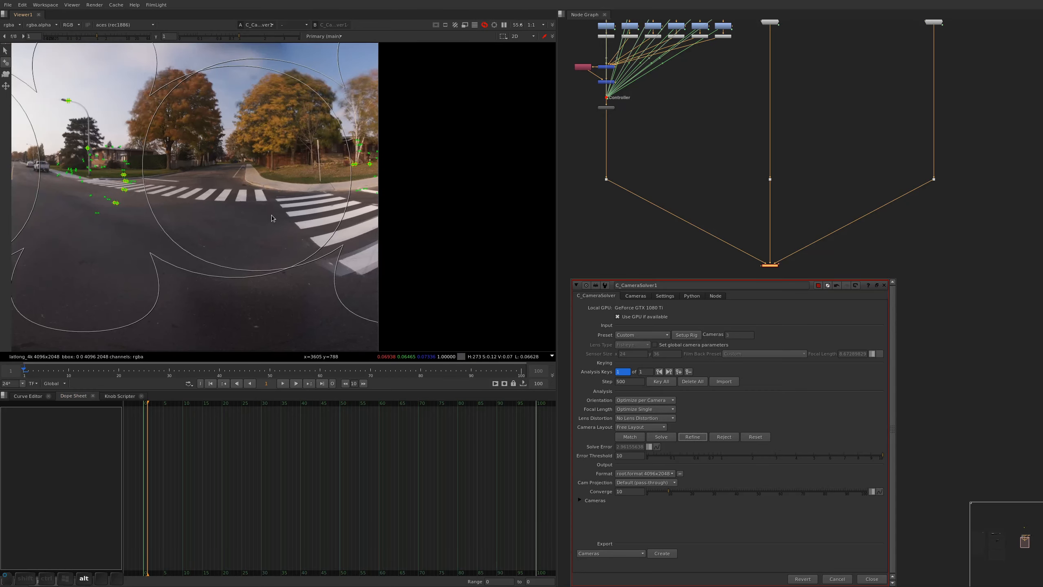
# Add a manual feature match where a sidewalk joint meets the grass near the crosswalk, aligning it in camera1 and camera3
pyautogui.keyDown('alt'); pyautogui.moveTo(271, 162); pyautogui.dragTo(441, 171); pyautogui.keyUp('alt')
pyautogui.keyDown('alt'); pyautogui.moveTo(185, 163); pyautogui.dragTo(429, 173); pyautogui.keyUp('alt')
pyautogui.keyDown('alt'); pyautogui.scroll(4, 177, 173); pyautogui.keyUp('alt')
pyautogui.scroll(5, 199, 225)
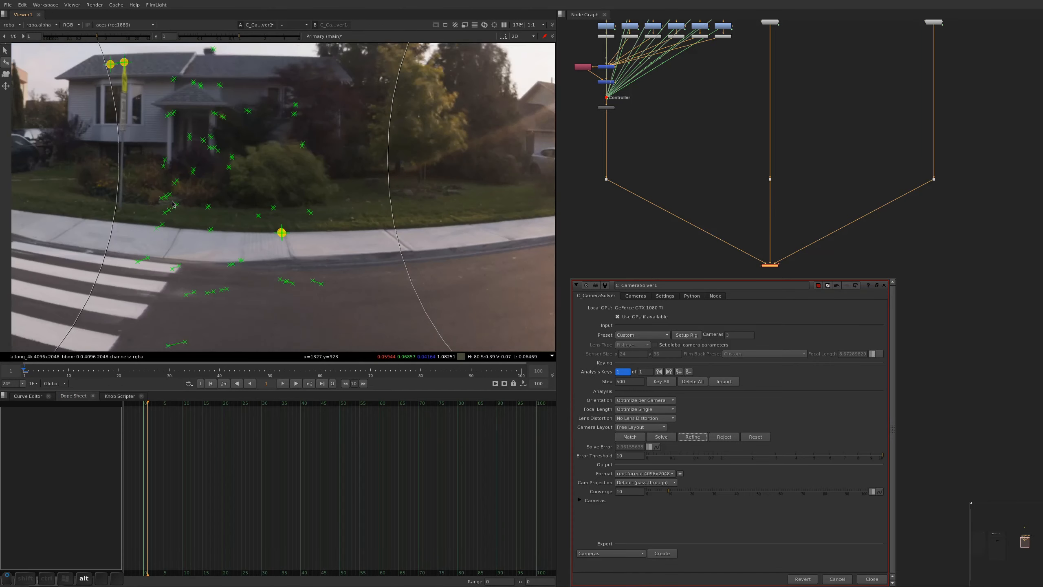
pyautogui.click(209, 232)
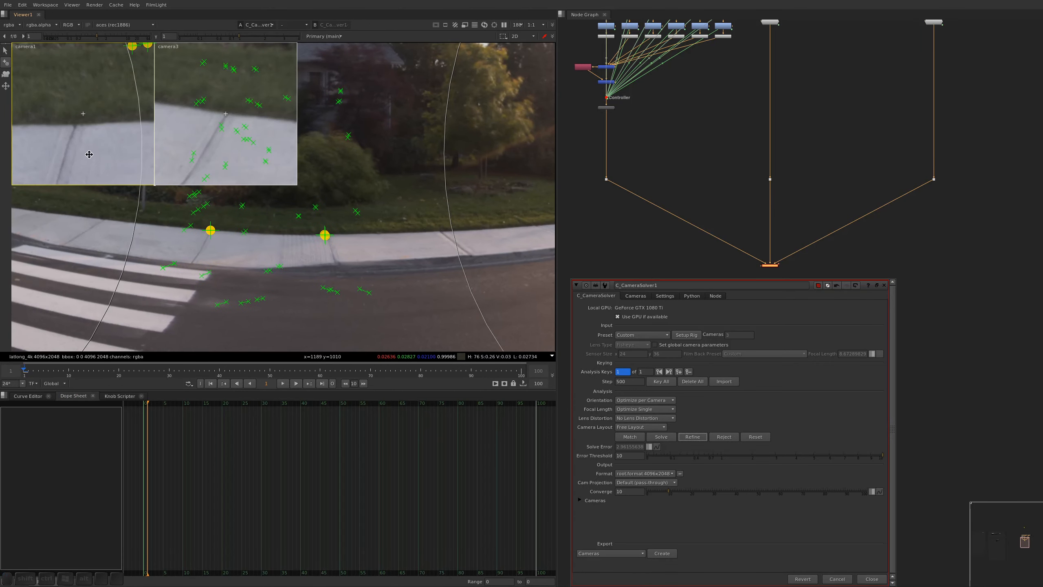
pyautogui.moveTo(89, 154); pyautogui.dragTo(110, 142)
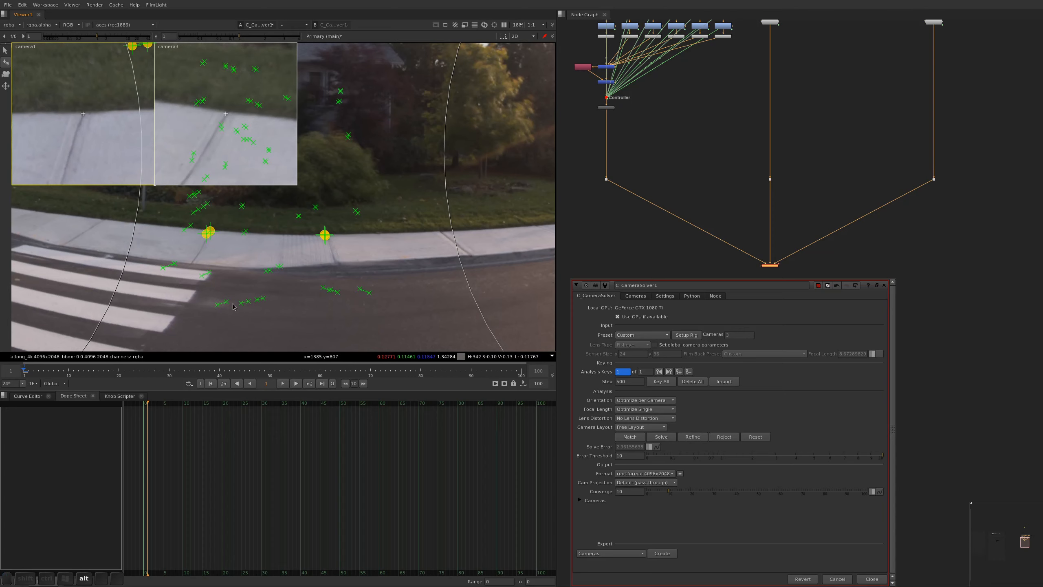
# Add a manual feature match at the road-side end of a crosswalk stripe, aligning it in camera1 and camera3
pyautogui.keyDown('alt'); pyautogui.moveTo(233, 304); pyautogui.dragTo(252, 275); pyautogui.keyUp('alt')
pyautogui.click(207, 267)
pyautogui.moveTo(203, 146); pyautogui.dragTo(200, 135)
pyautogui.moveTo(101, 174); pyautogui.dragTo(121, 140)
# Add another manual feature match at the end of a nearer crosswalk stripe, aligned in camera1 and camera3, and refine the camera solve
pyautogui.keyDown('alt'); pyautogui.moveTo(293, 321); pyautogui.dragTo(355, 224); pyautogui.keyUp('alt')
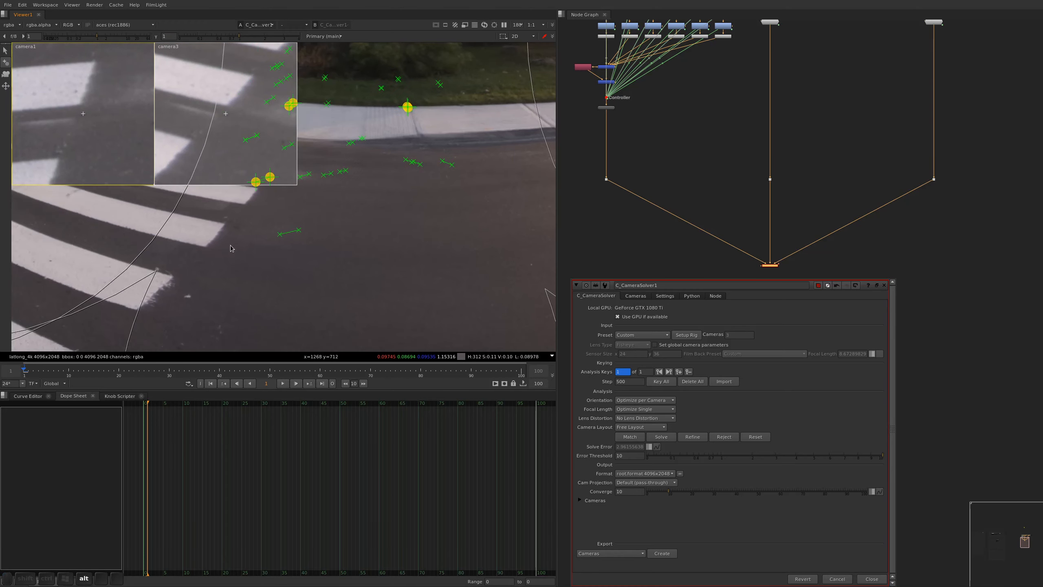
pyautogui.click(225, 225)
pyautogui.moveTo(89, 140); pyautogui.dragTo(146, 126)
pyautogui.moveTo(234, 140); pyautogui.dragTo(226, 160)
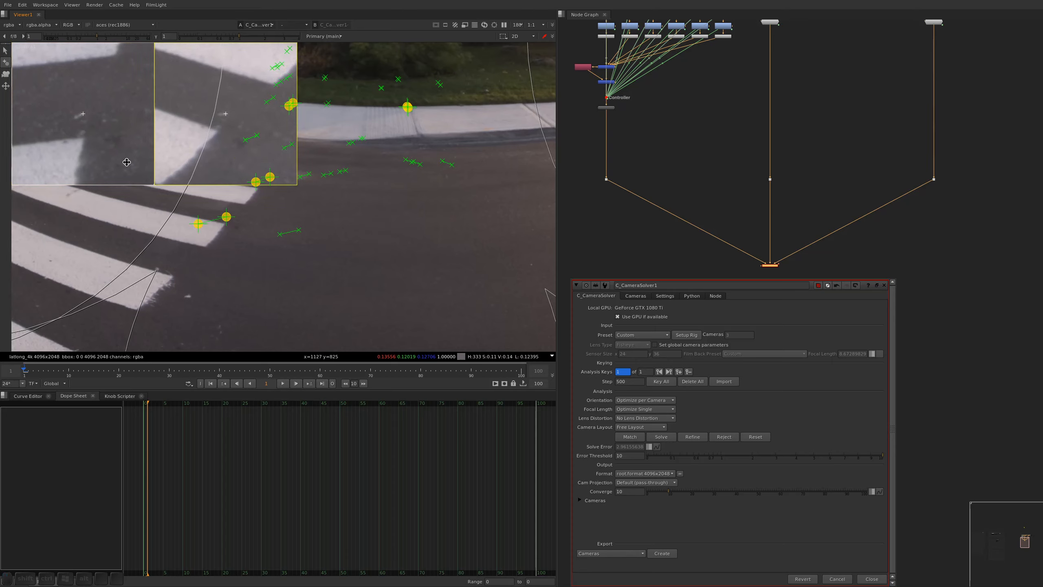
pyautogui.click(694, 438)
# Examine the alignment of the refined panorama and its feature matches around the crosswalks, parked cars and houses
pyautogui.scroll(-5, 342, 146)
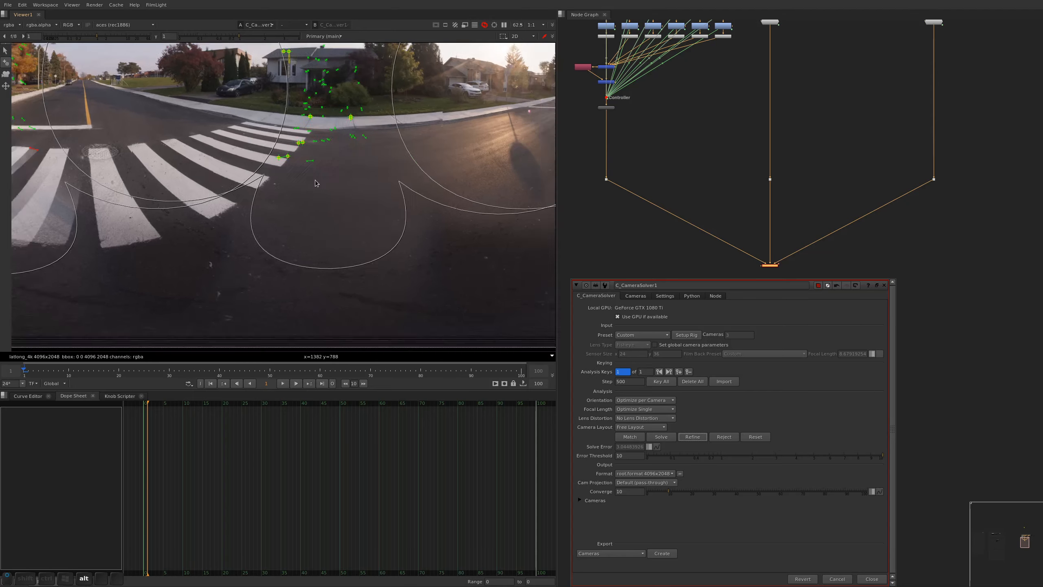
pyautogui.keyDown('alt'); pyautogui.moveTo(314, 179); pyautogui.dragTo(215, 310); pyautogui.keyUp('alt')
pyautogui.keyDown('alt'); pyautogui.moveTo(510, 217); pyautogui.dragTo(165, 237); pyautogui.keyUp('alt')
pyautogui.keyDown('alt'); pyautogui.moveTo(428, 239); pyautogui.dragTo(534, 167); pyautogui.keyUp('alt')
pyautogui.scroll(3, 440, 182)
pyautogui.scroll(3, 380, 181)
pyautogui.scroll(-4, 384, 143)
pyautogui.keyDown('alt'); pyautogui.moveTo(367, 196); pyautogui.dragTo(511, 182); pyautogui.keyUp('alt')
pyautogui.keyDown('alt'); pyautogui.moveTo(126, 136); pyautogui.dragTo(183, 149); pyautogui.keyUp('alt')
pyautogui.scroll(3, 183, 149)
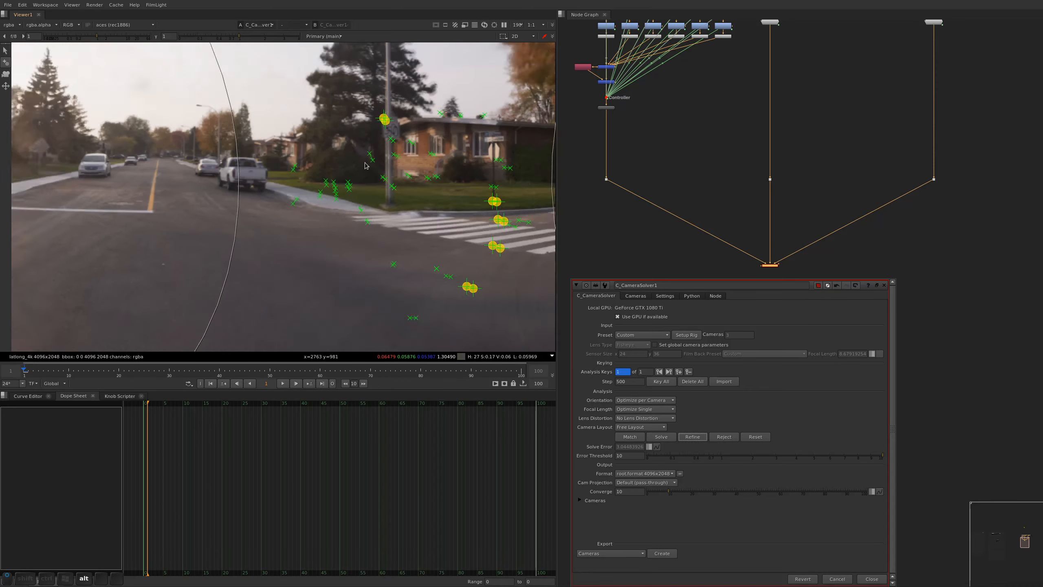
pyautogui.scroll(-5, 374, 147)
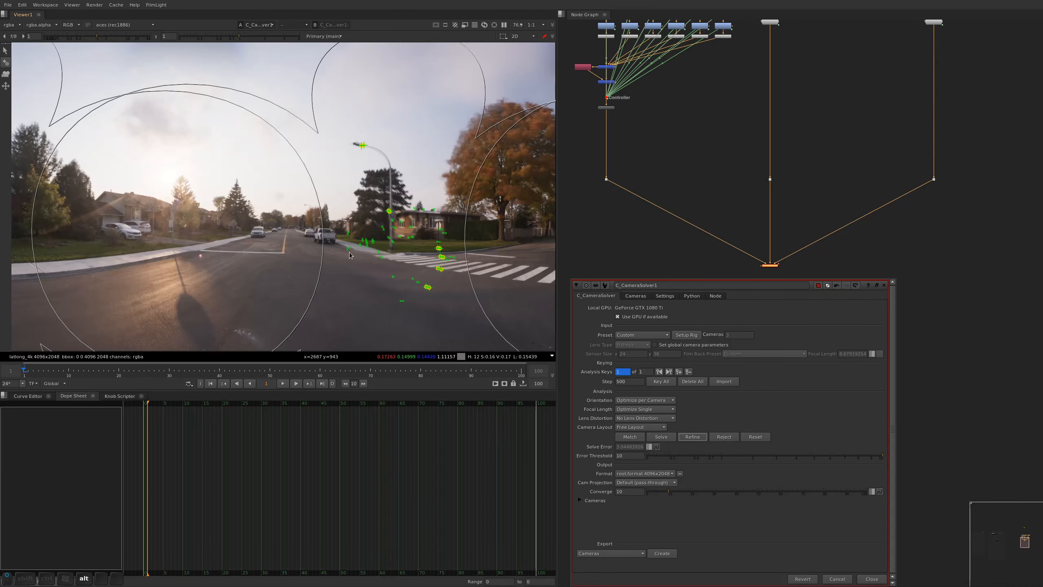
pyautogui.keyDown('alt'); pyautogui.moveTo(349, 252); pyautogui.dragTo(459, 218); pyautogui.keyUp('alt')
pyautogui.keyDown('alt'); pyautogui.moveTo(331, 228); pyautogui.dragTo(502, 207); pyautogui.keyUp('alt')
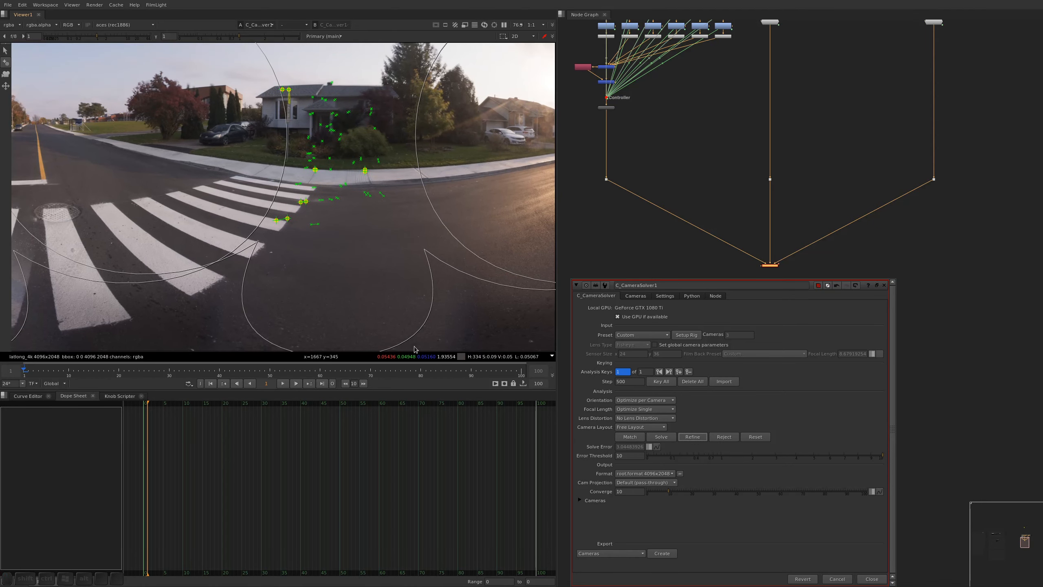
# Close the open node properties, frame the whole panorama in the viewer and save the script
pyautogui.hotkey('alt', 'a')
pyautogui.press('f')
pyautogui.hotkey('ctrl', 's')
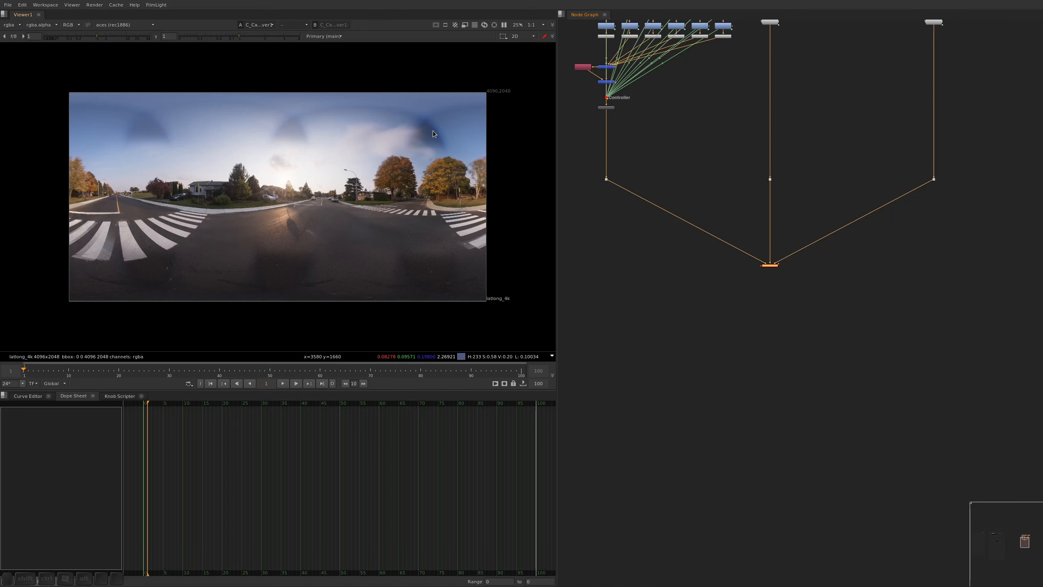
# Reopen the CameraSolver node's properties and show its per-camera settings
pyautogui.press('Return')
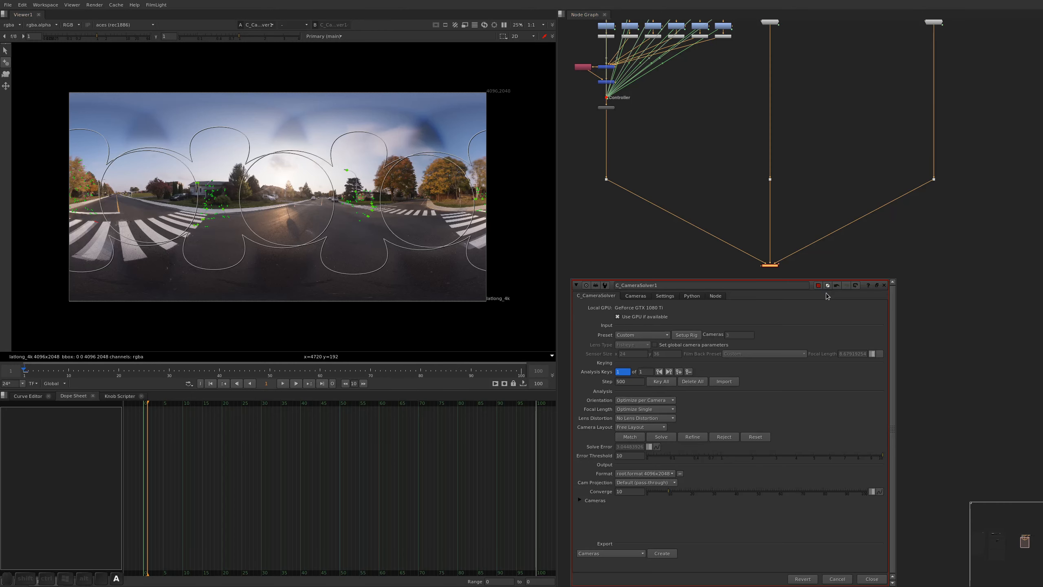
pyautogui.click(637, 296)
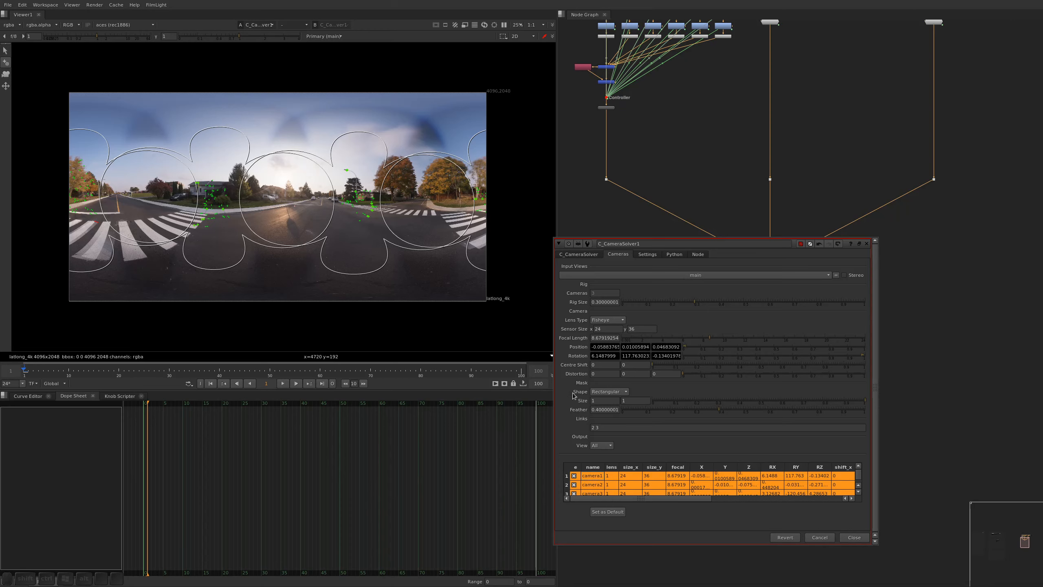
pyautogui.click(806, 137)
pyautogui.keyDown('alt'); pyautogui.moveTo(808, 211); pyautogui.dragTo(807, 142); pyautogui.keyUp('alt')
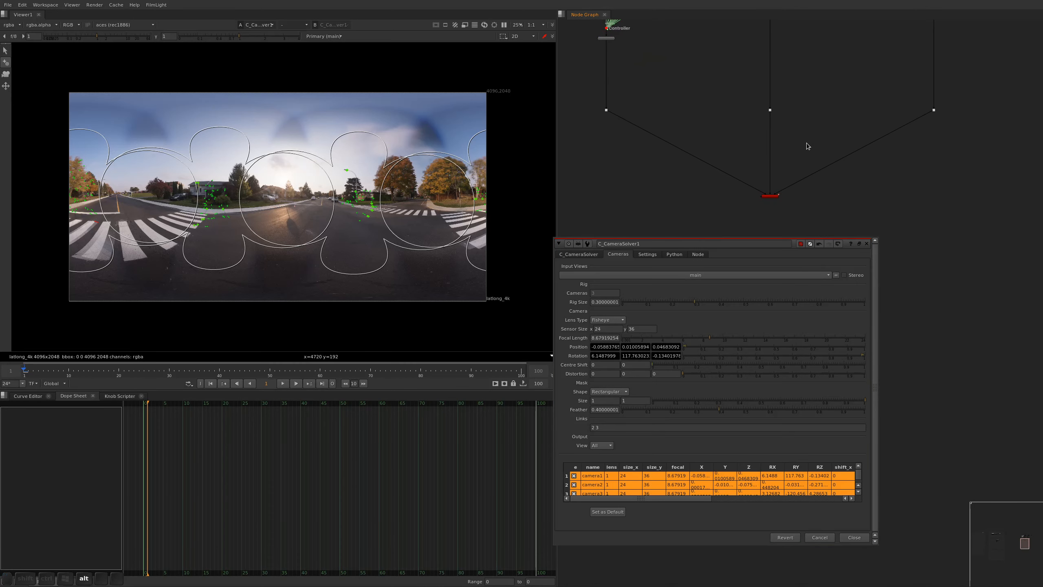
pyautogui.press('Tab')
pyautogui.click(772, 196)
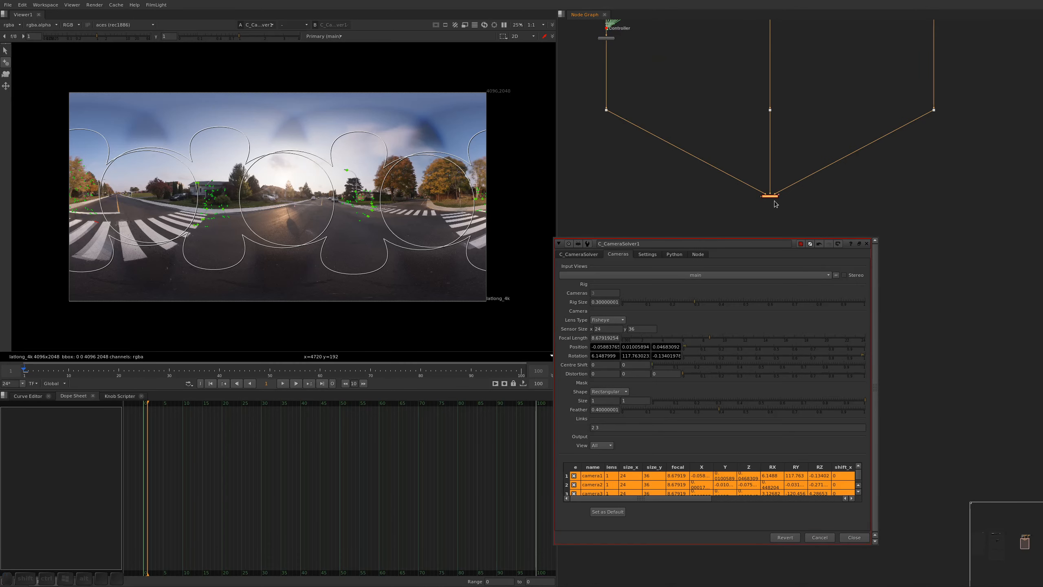
# Switch the viewer to the cam1 view and frame its whole fisheye image
pyautogui.click(347, 37)
pyautogui.click(329, 52)
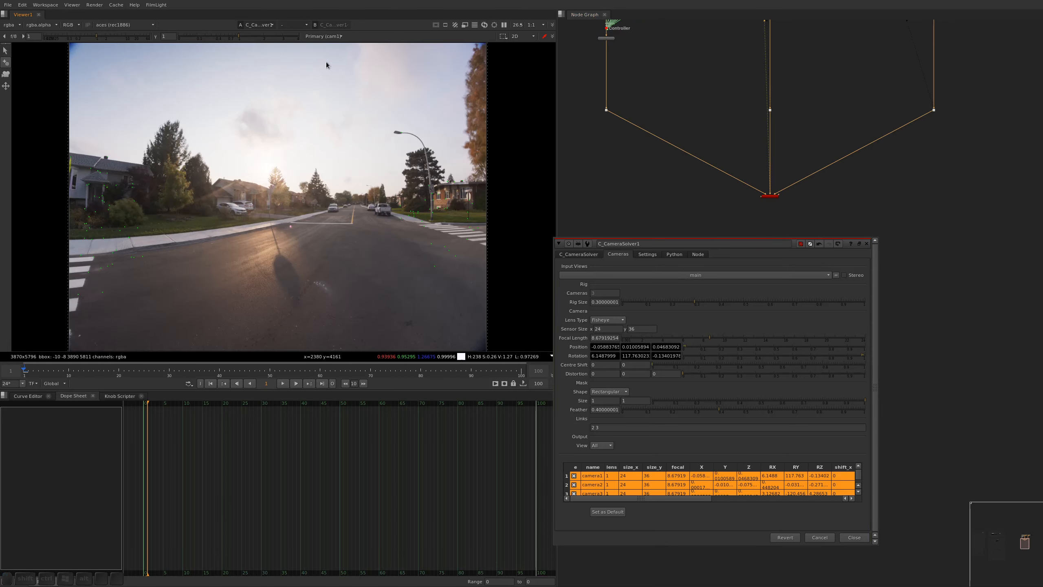
pyautogui.press('a')
pyautogui.press('f')
pyautogui.press('a')
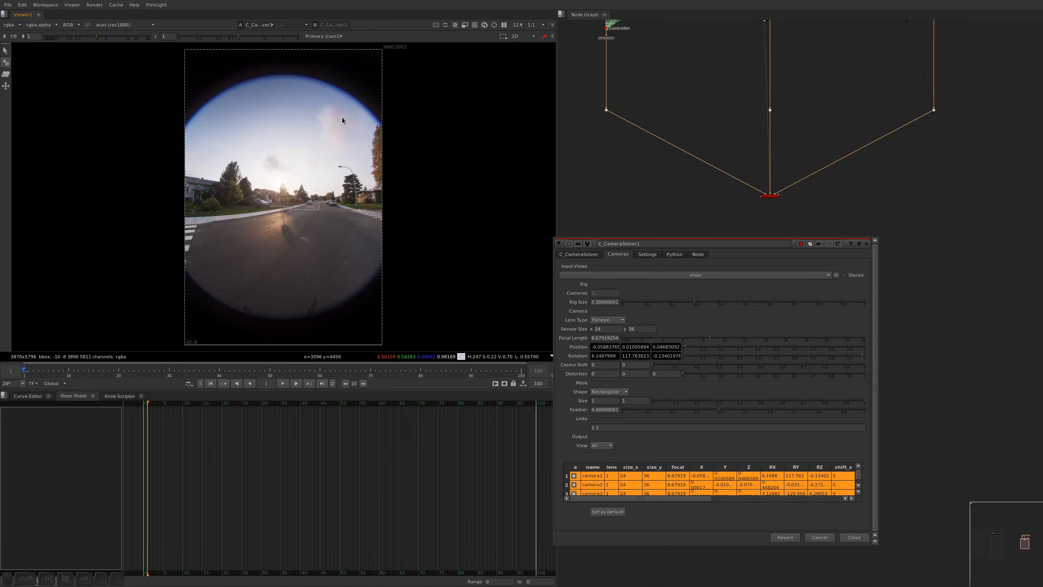
pyautogui.click(324, 36)
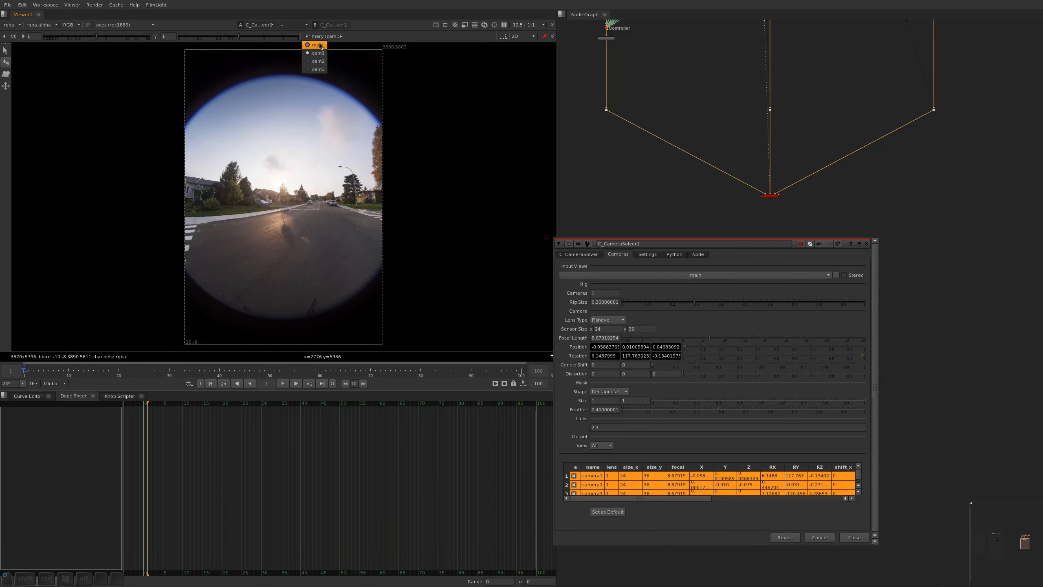
pyautogui.click(320, 53)
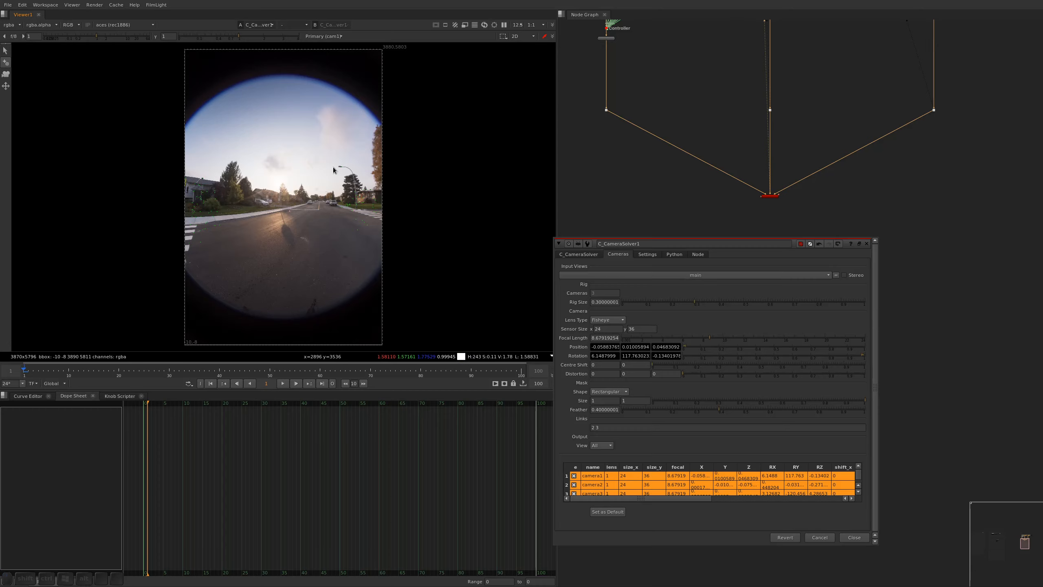
# Compare cam1's rectangular alpha mask with the extent of its fisheye image
pyautogui.press('a')
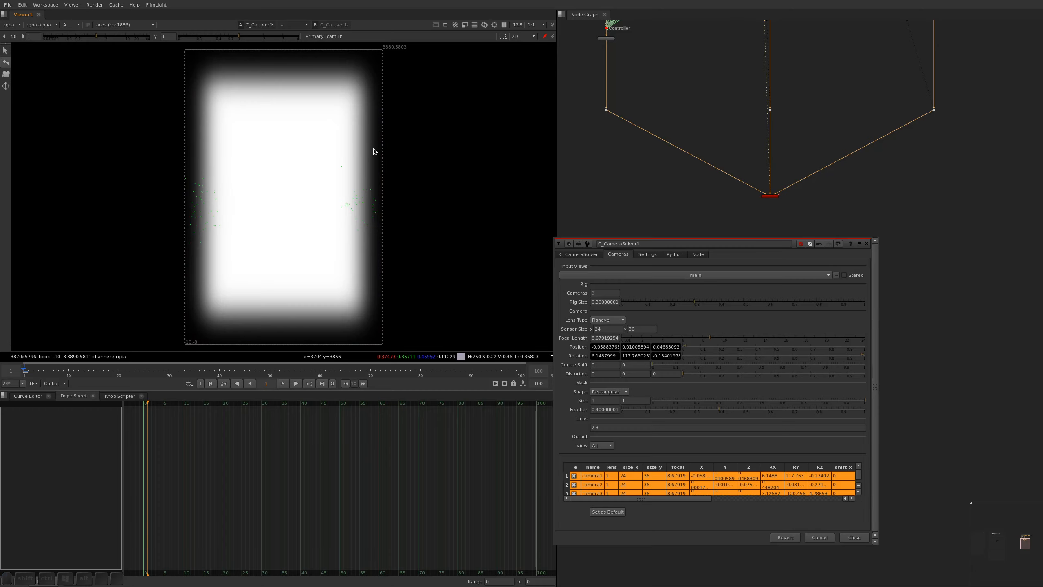
pyautogui.press('a')
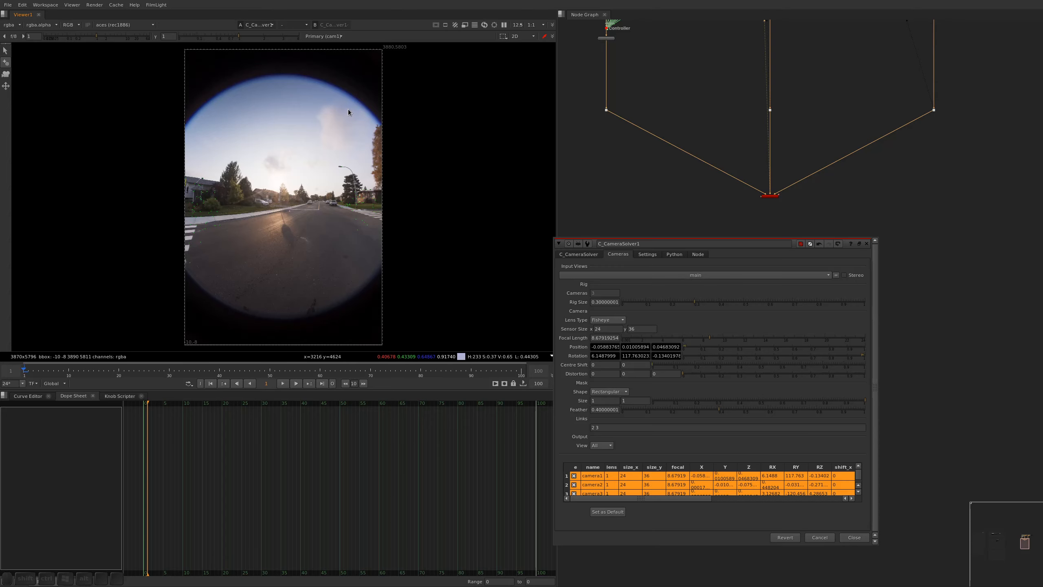
pyautogui.press('a')
pyautogui.press('a')
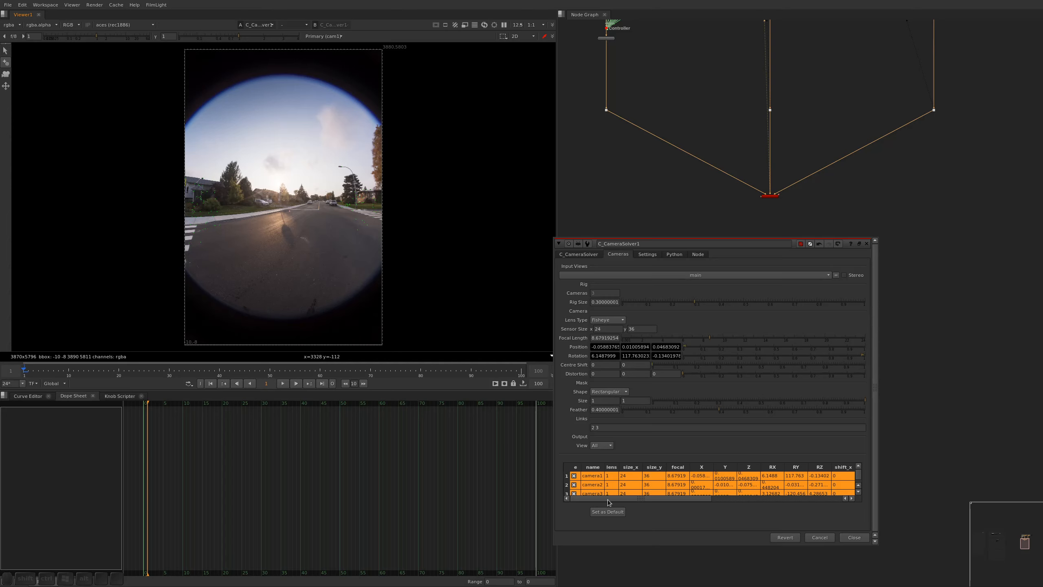
# Set the mask shape to Elliptical for all three cameras
pyautogui.click(597, 478)
pyautogui.hotkey('ctrl', 'a')
pyautogui.click(609, 391)
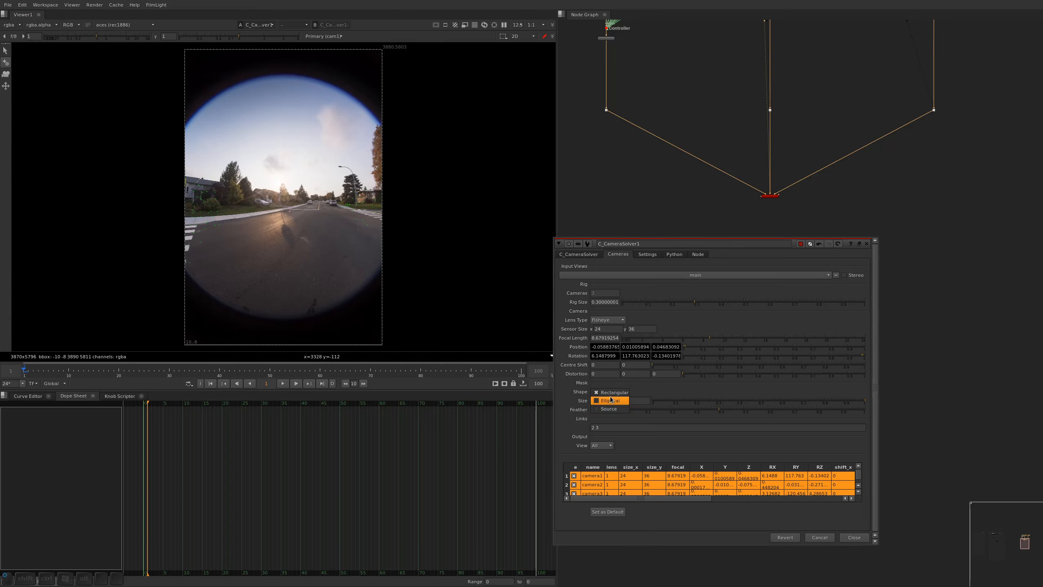
pyautogui.click(611, 400)
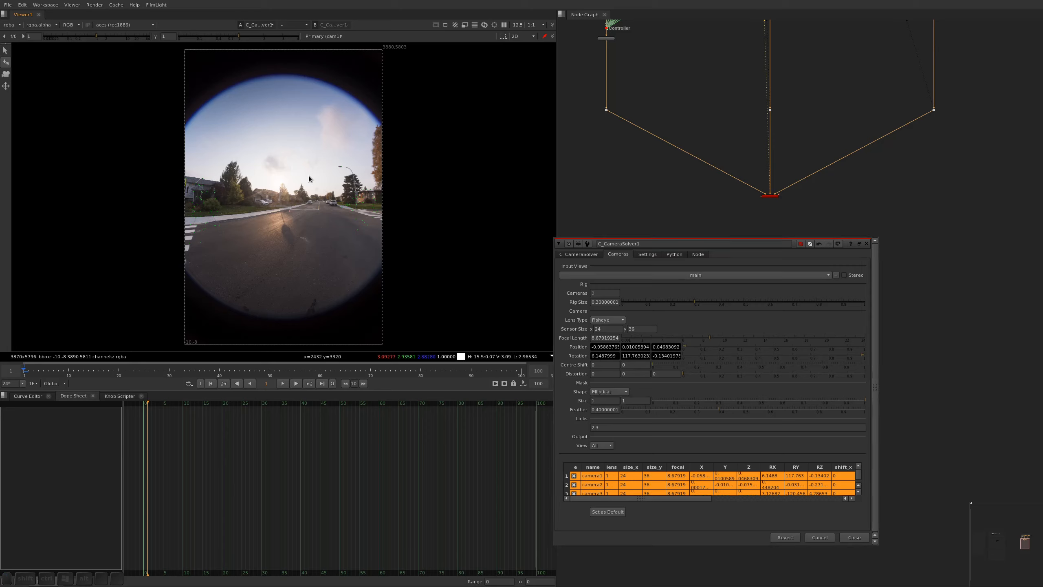
# Overlay the alpha mask on cam1's image and set the mask size to 0.718 and feather to 0.284 for all three cameras
pyautogui.press('m')
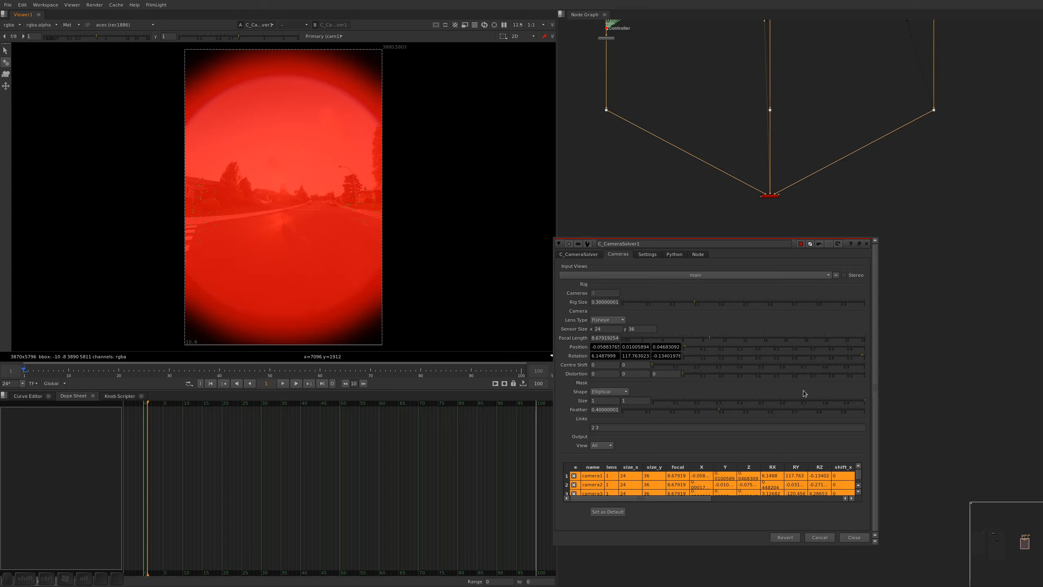
pyautogui.moveTo(865, 403); pyautogui.dragTo(854, 404)
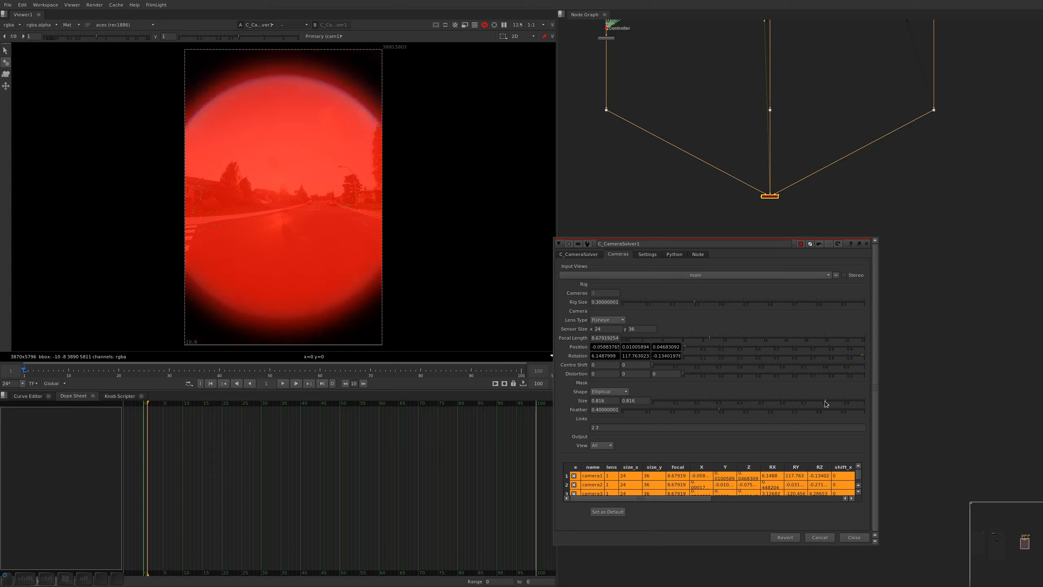
pyautogui.moveTo(825, 401); pyautogui.dragTo(819, 397)
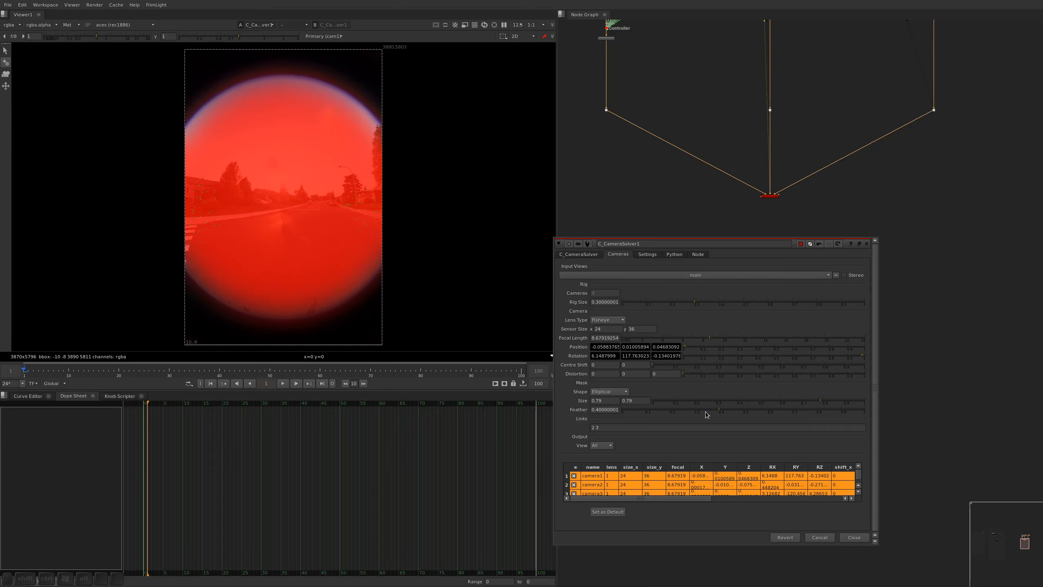
pyautogui.scroll(5, 356, 75)
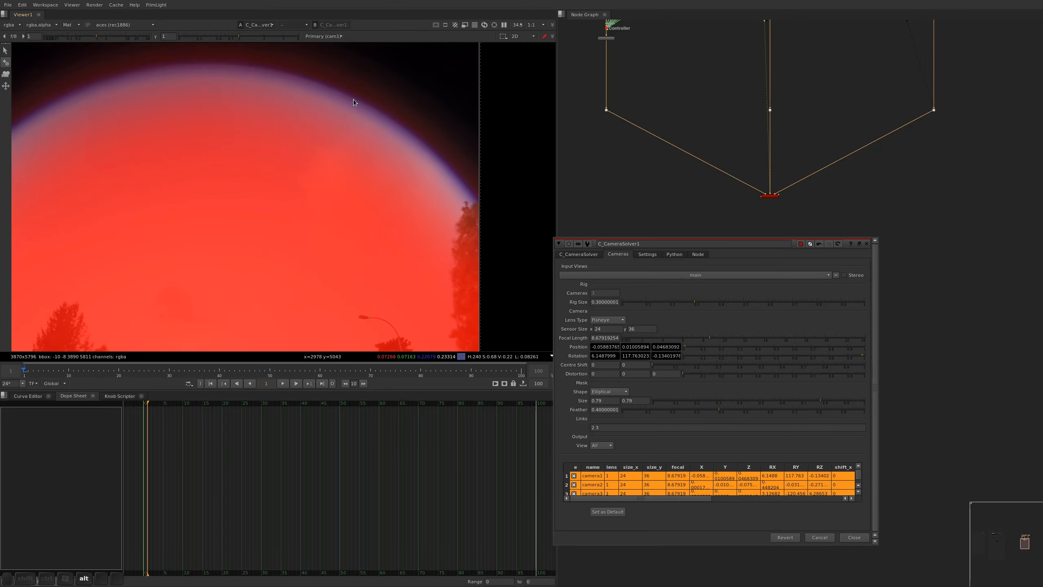
pyautogui.moveTo(717, 406); pyautogui.dragTo(693, 408)
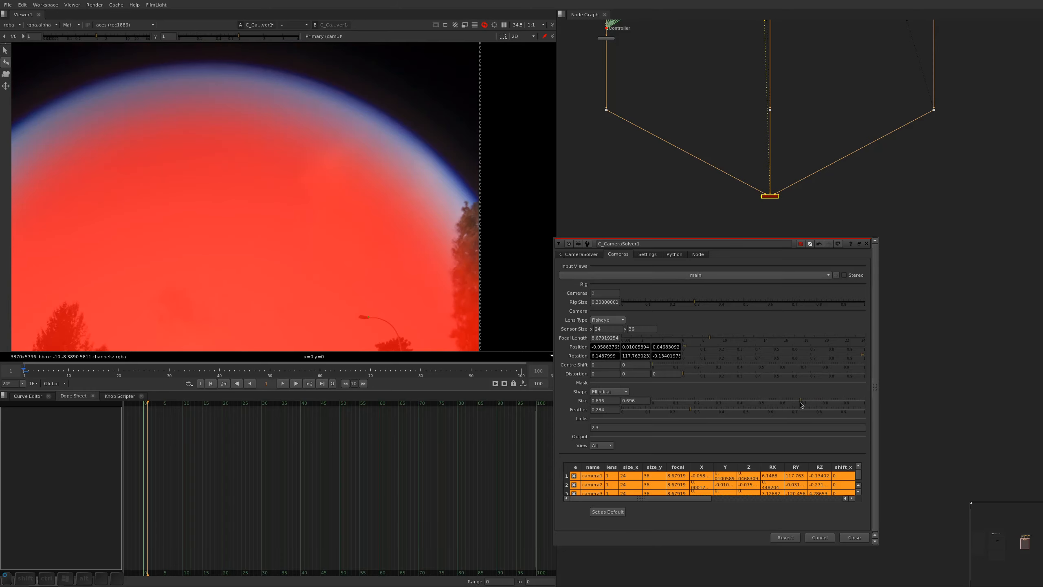
pyautogui.moveTo(801, 401); pyautogui.dragTo(805, 401)
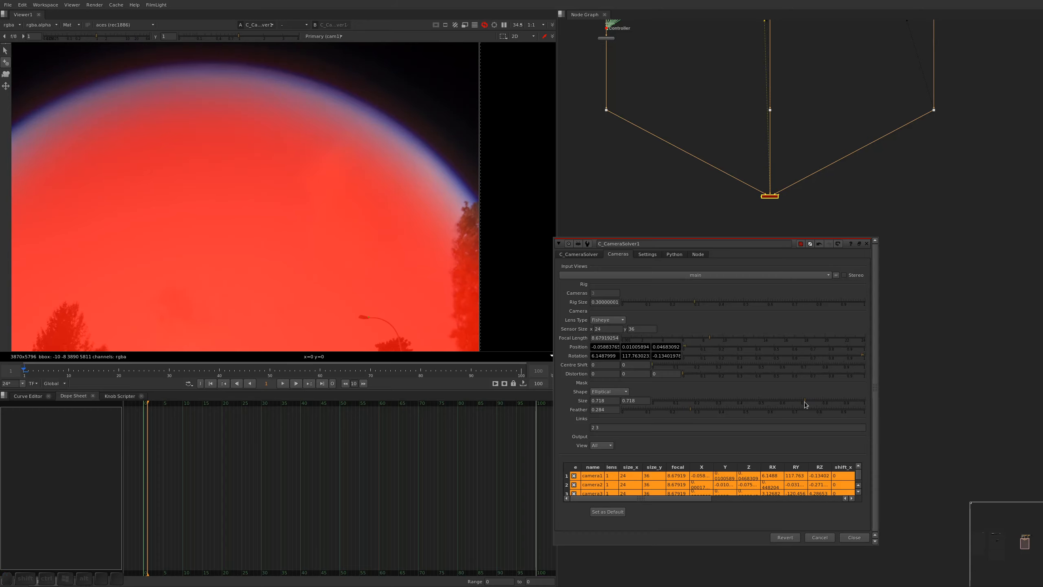
# Switch the viewer back to the main view without the alpha overlay and frame the whole latlong image
pyautogui.keyDown('alt'); pyautogui.scroll(-5, 365, 179); pyautogui.keyUp('alt')
pyautogui.keyDown('alt'); pyautogui.moveTo(369, 287); pyautogui.dragTo(352, 218); pyautogui.keyUp('alt')
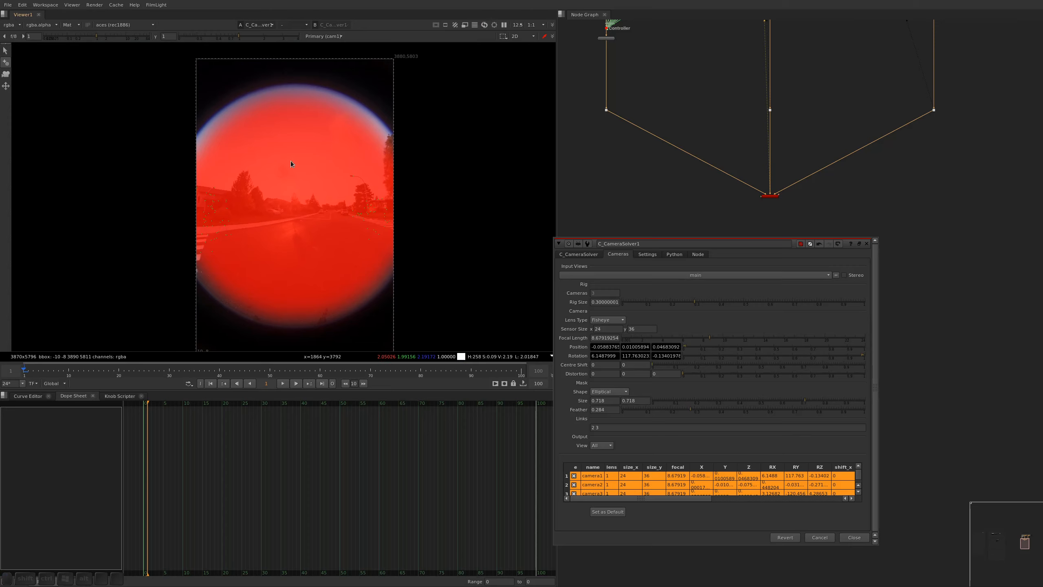
pyautogui.click(320, 37)
pyautogui.click(316, 45)
pyautogui.press('a')
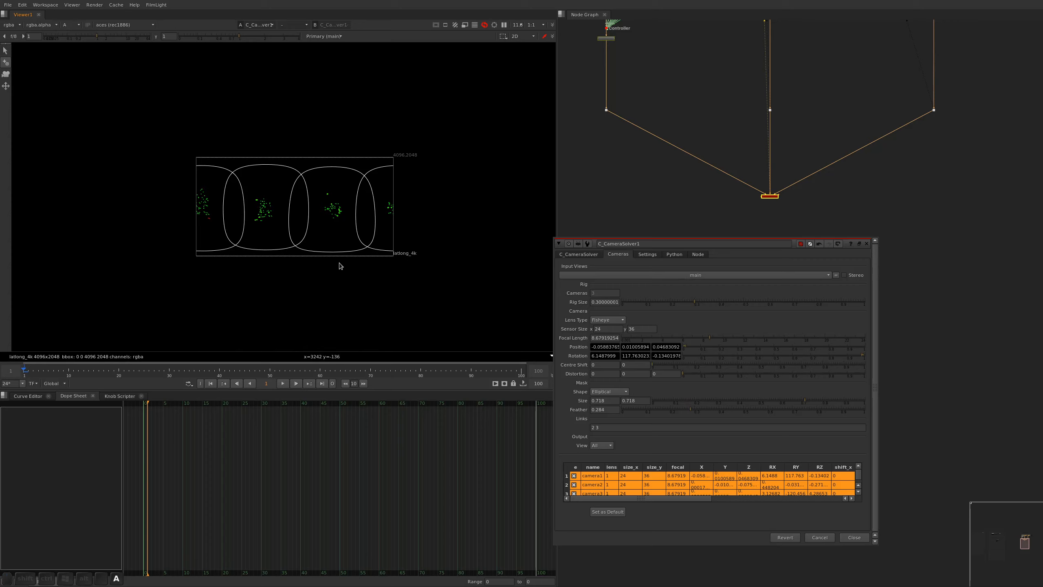
pyautogui.press('f')
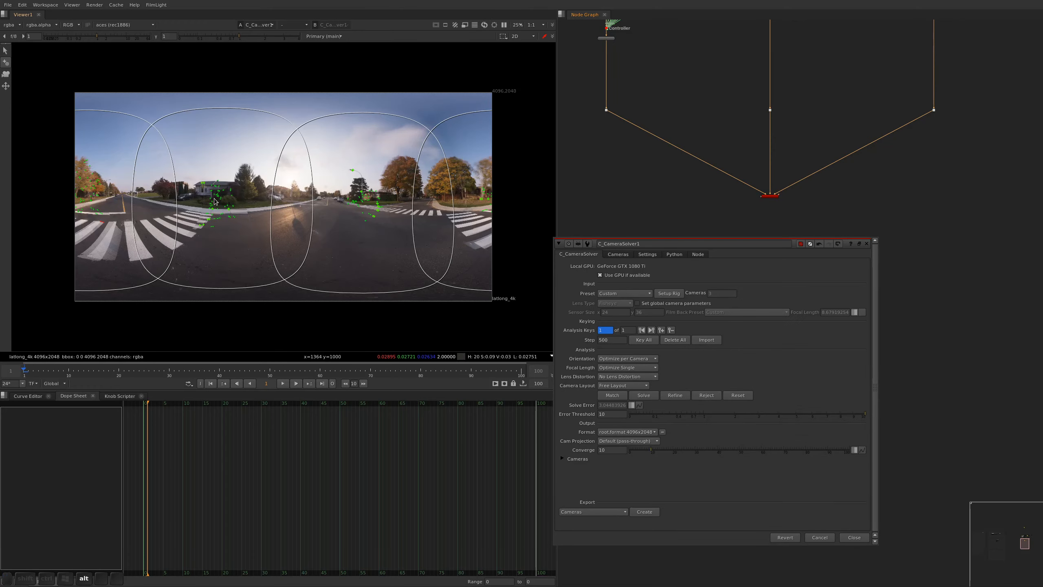
# Inspect the camera overlaps in the latlong preview, closing all properties panels for an unobstructed view
pyautogui.scroll(2, 214, 201)
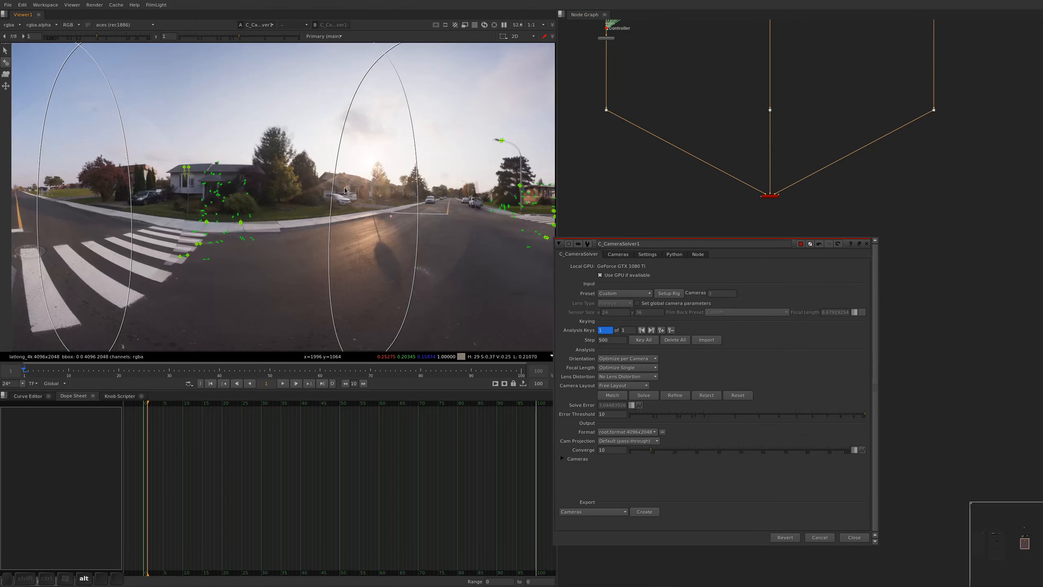
pyautogui.moveTo(435, 207)
pyautogui.keyDown('alt'); pyautogui.mouseDown()
pyautogui.moveTo(274, 208)
pyautogui.moveTo(444, 217)
pyautogui.mouseUp(); pyautogui.keyUp('alt')
pyautogui.keyDown('alt'); pyautogui.moveTo(167, 153); pyautogui.dragTo(180, 144, button='middle'); pyautogui.keyUp('alt')
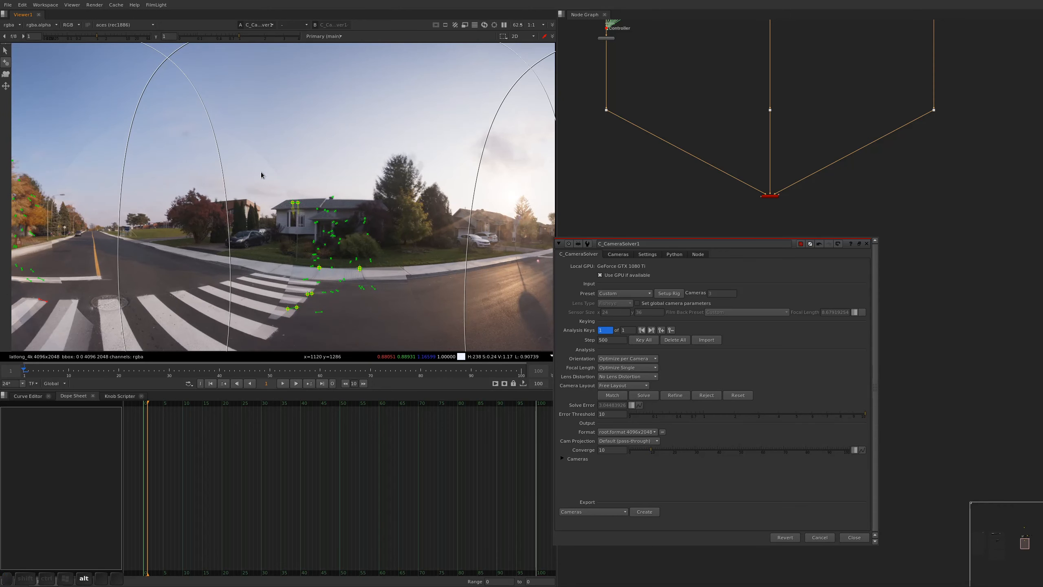
pyautogui.hotkey('alt', '`')
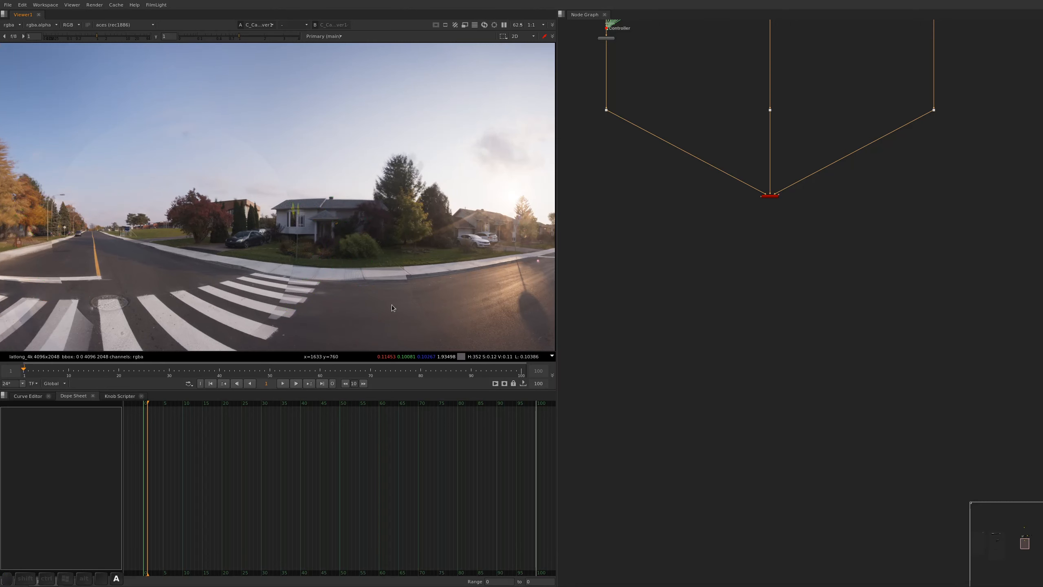
pyautogui.press('f')
pyautogui.keyDown('alt'); pyautogui.moveTo(308, 197); pyautogui.dragTo(311, 188, button='middle'); pyautogui.keyUp('alt')
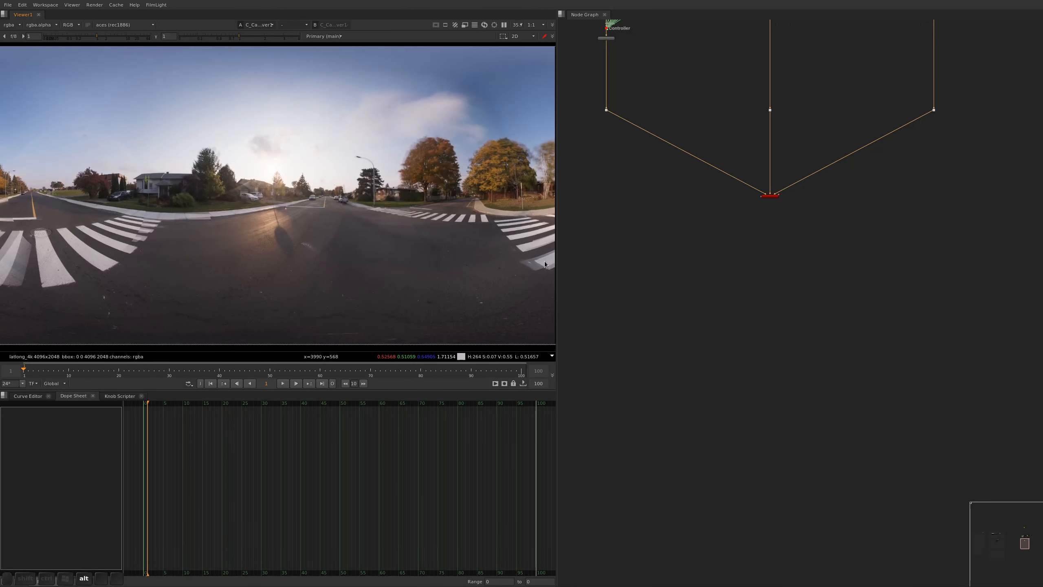
# Add a C_Stitcher node below the CameraSolver node
pyautogui.scroll(5, 766, 207)
pyautogui.press('Tab')
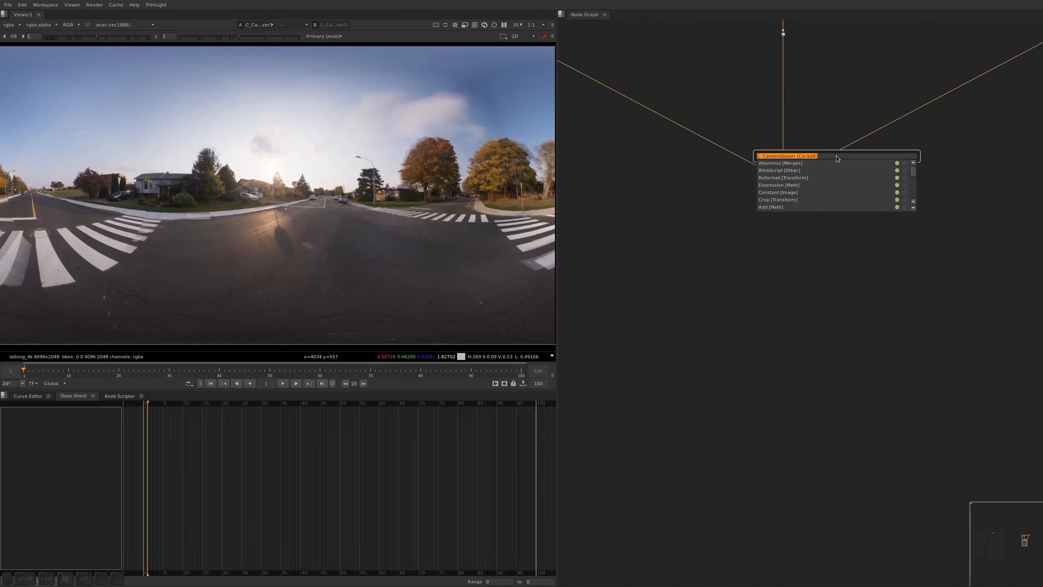
pyautogui.write('c sti')
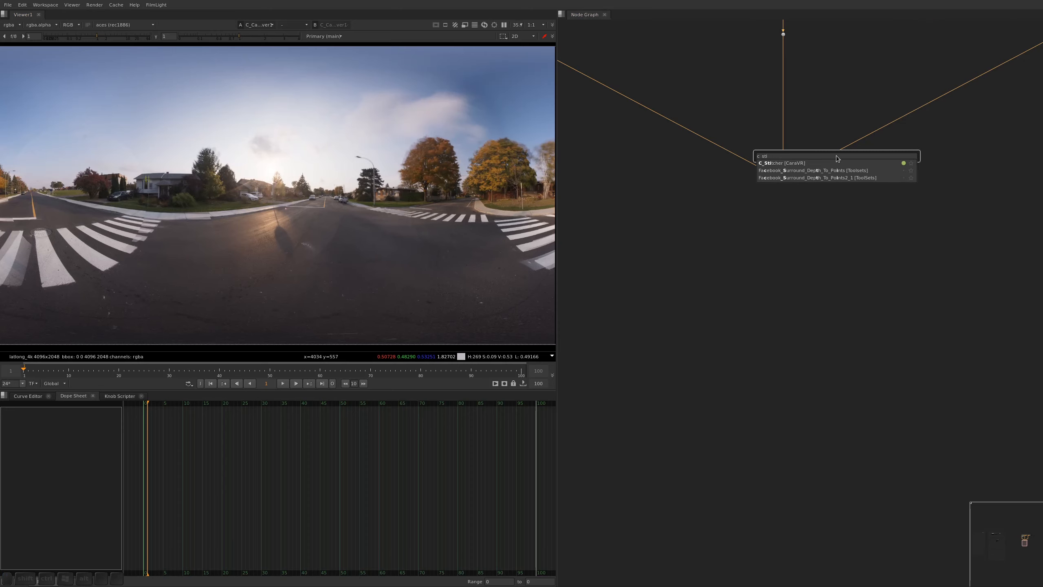
pyautogui.press('Return')
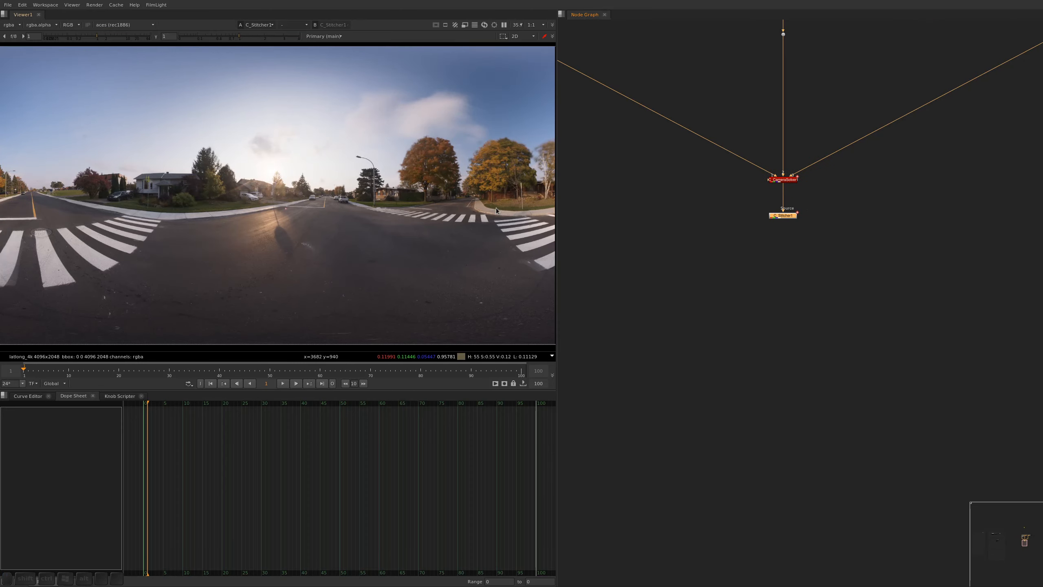
# Examine the stitch at the crosswalk and around the house with the yellow sign, raising the viewer gamma to 1.5
pyautogui.moveTo(486, 191)
pyautogui.keyDown('alt'); pyautogui.mouseDown()
pyautogui.moveTo(409, 186)
pyautogui.moveTo(417, 217)
pyautogui.moveTo(498, 192)
pyautogui.mouseUp(); pyautogui.keyUp('alt')
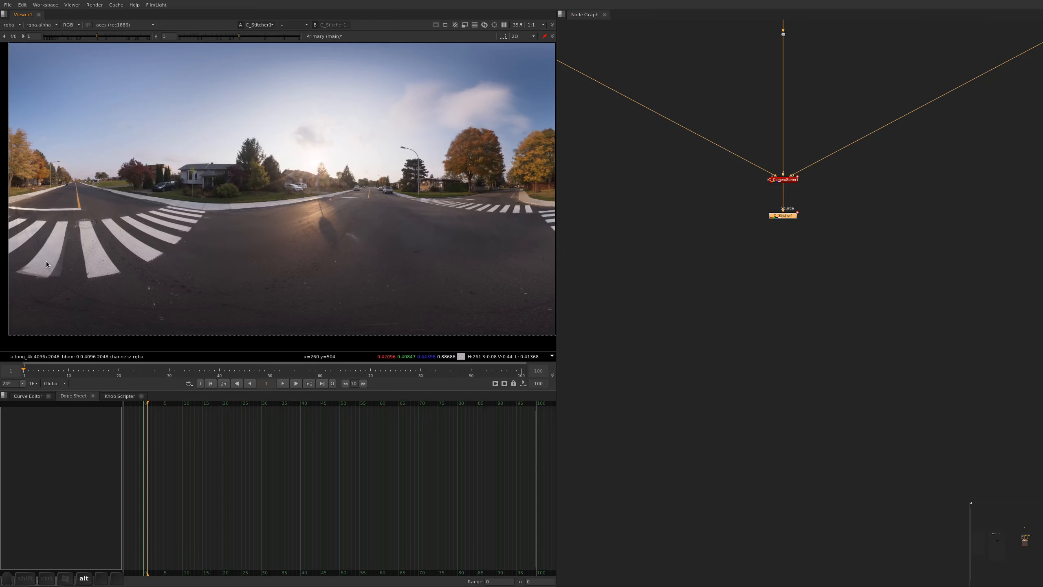
pyautogui.keyDown('alt'); pyautogui.moveTo(47, 260); pyautogui.dragTo(62, 269, button='middle'); pyautogui.keyUp('alt')
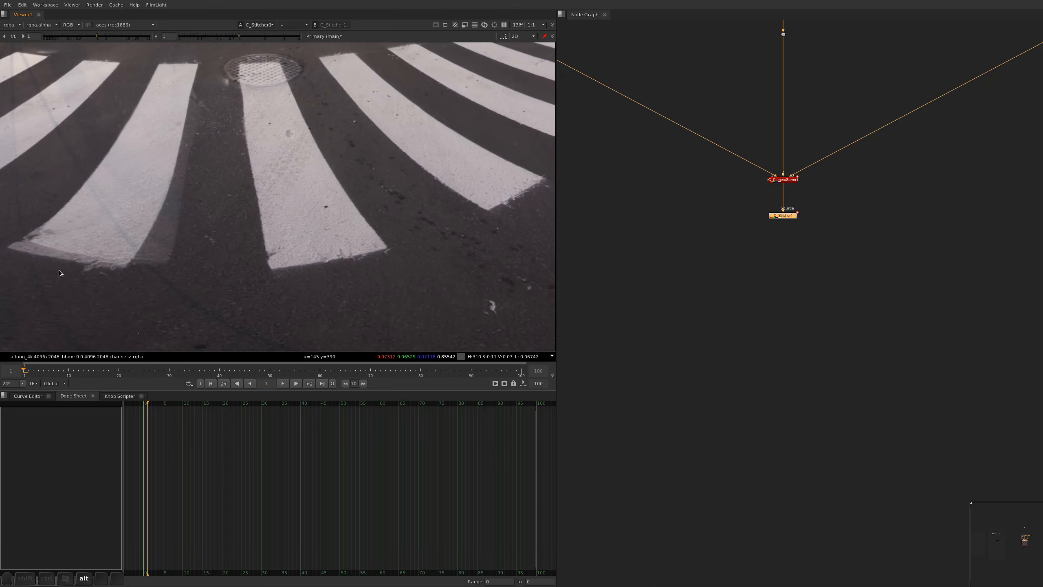
pyautogui.keyDown('alt'); pyautogui.scroll(-7, 200, 196); pyautogui.keyUp('alt')
pyautogui.keyDown('alt'); pyautogui.scroll(9, 345, 80); pyautogui.keyUp('alt')
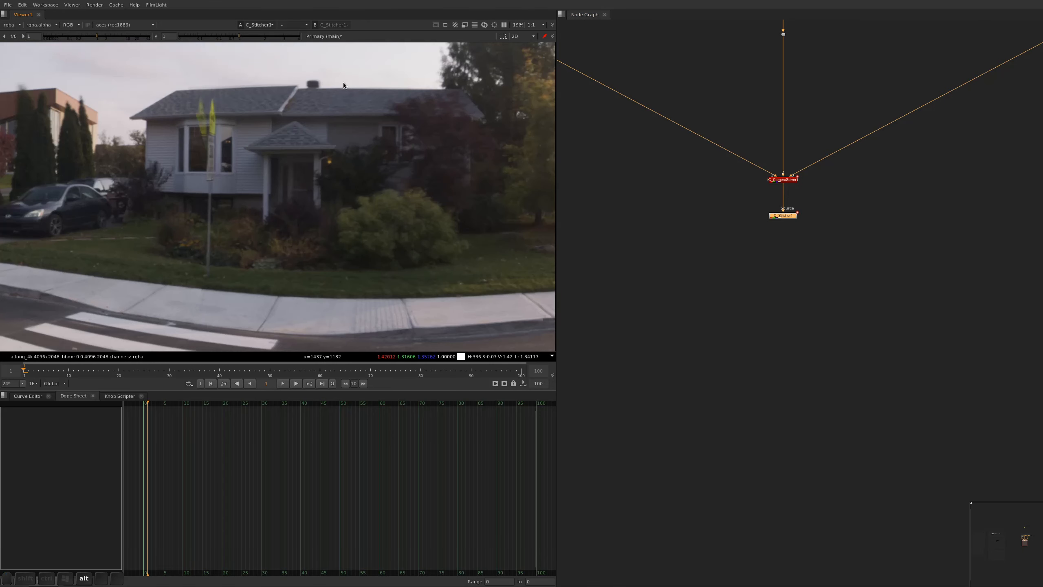
pyautogui.keyDown('alt'); pyautogui.moveTo(205, 91); pyautogui.dragTo(309, 158); pyautogui.keyUp('alt')
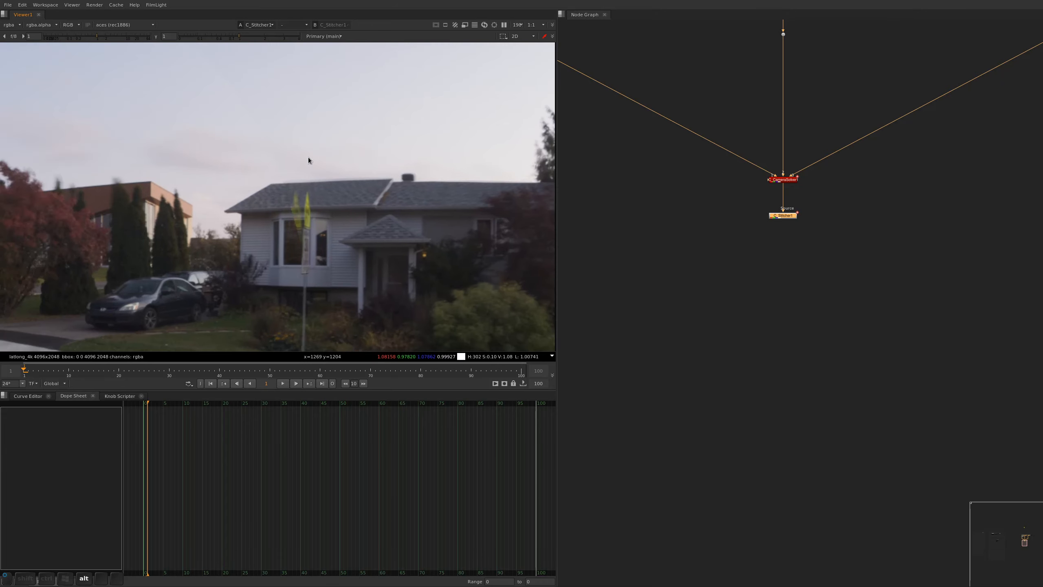
pyautogui.moveTo(241, 35); pyautogui.dragTo(252, 37)
pyautogui.keyDown('alt'); pyautogui.scroll(5, 302, 209); pyautogui.keyUp('alt')
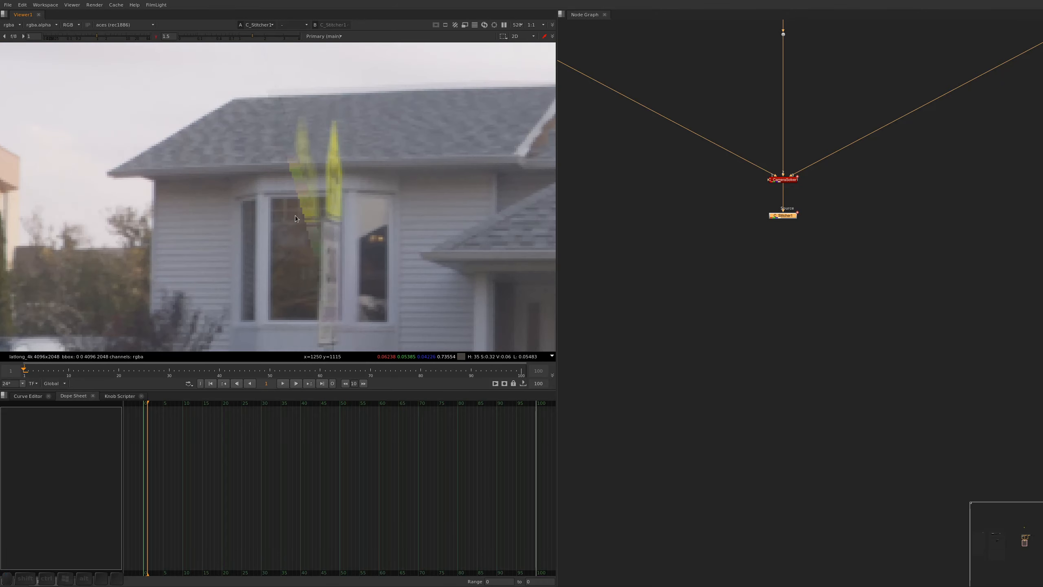
pyautogui.keyDown('alt'); pyautogui.scroll(-9, 295, 215); pyautogui.keyUp('alt')
pyautogui.keyDown('alt'); pyautogui.scroll(-4, 226, 149); pyautogui.keyUp('alt')
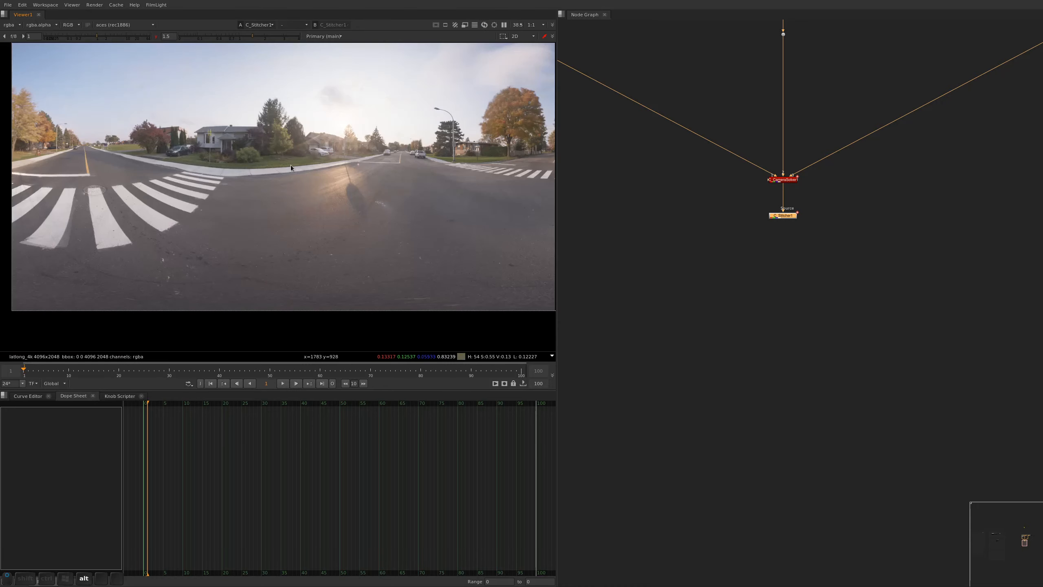
# Reset the viewer gamma and examine the stitch at the street lamp, the road and across the whole panorama
pyautogui.keyDown('alt'); pyautogui.moveTo(450, 129); pyautogui.dragTo(335, 214); pyautogui.keyUp('alt')
pyautogui.keyDown('alt'); pyautogui.scroll(7, 335, 214); pyautogui.keyUp('alt')
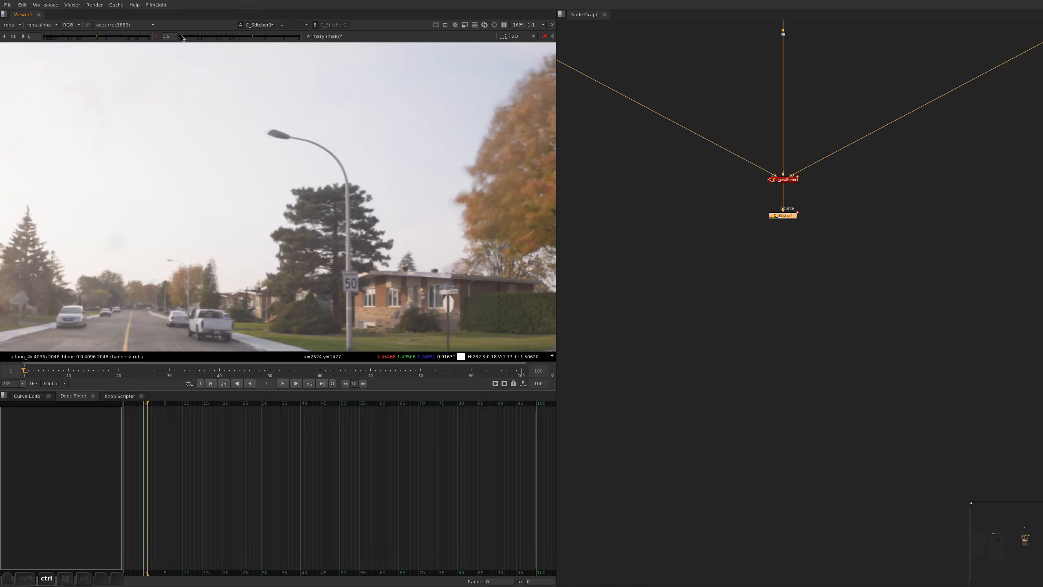
pyautogui.keyDown('ctrl'); pyautogui.click(183, 38); pyautogui.keyUp('ctrl')
pyautogui.scroll(5, 289, 103)
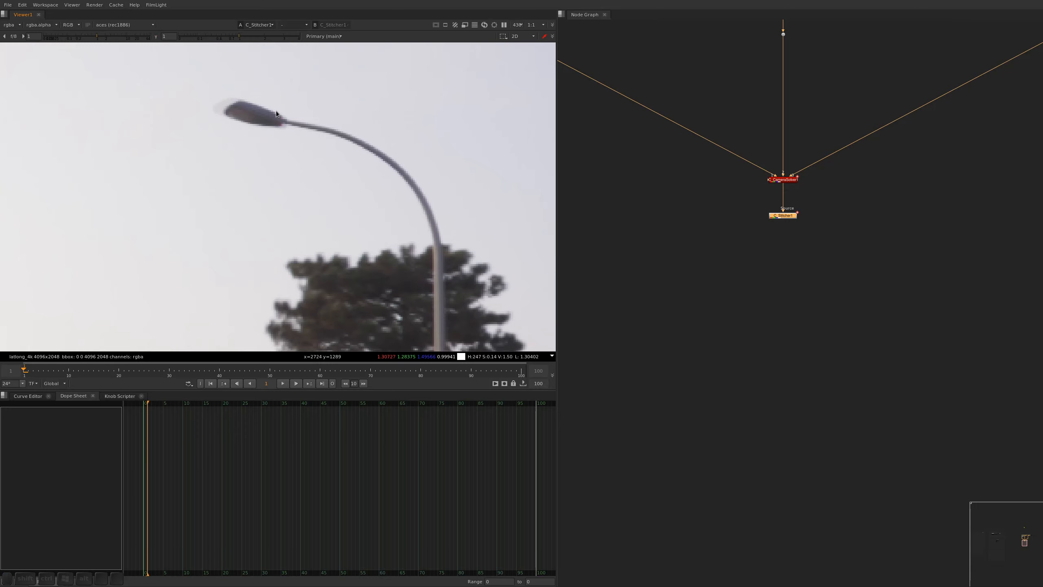
pyautogui.press('f')
pyautogui.keyDown('alt'); pyautogui.moveTo(314, 203); pyautogui.dragTo(367, 197, button='middle'); pyautogui.keyUp('alt')
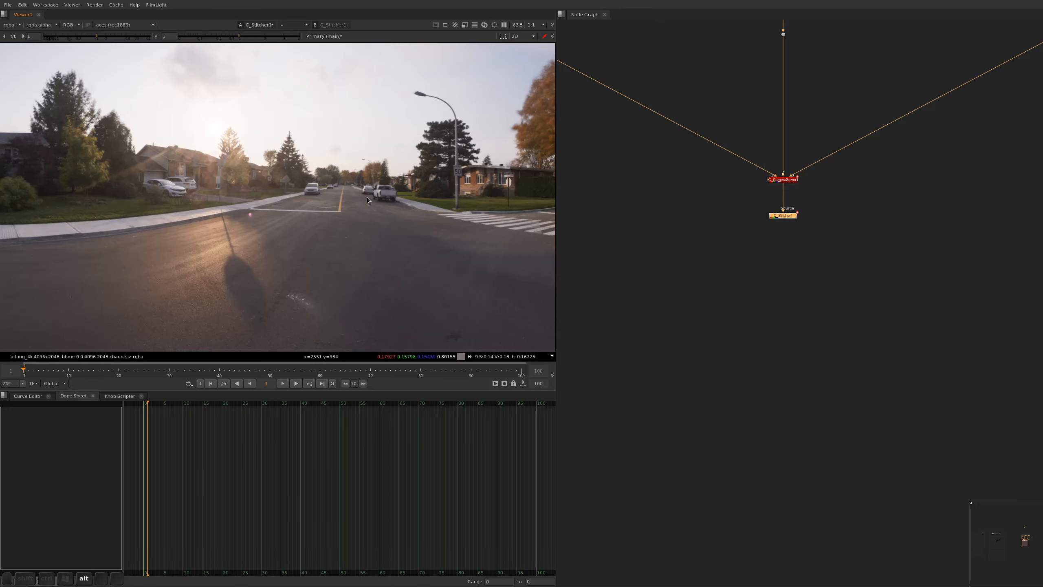
pyautogui.moveTo(97, 35)
pyautogui.mouseDown()
pyautogui.moveTo(78, 36)
pyautogui.moveTo(98, 39)
pyautogui.mouseUp()
pyautogui.keyDown('ctrl'); pyautogui.click(112, 37); pyautogui.keyUp('ctrl')
pyautogui.press('f')
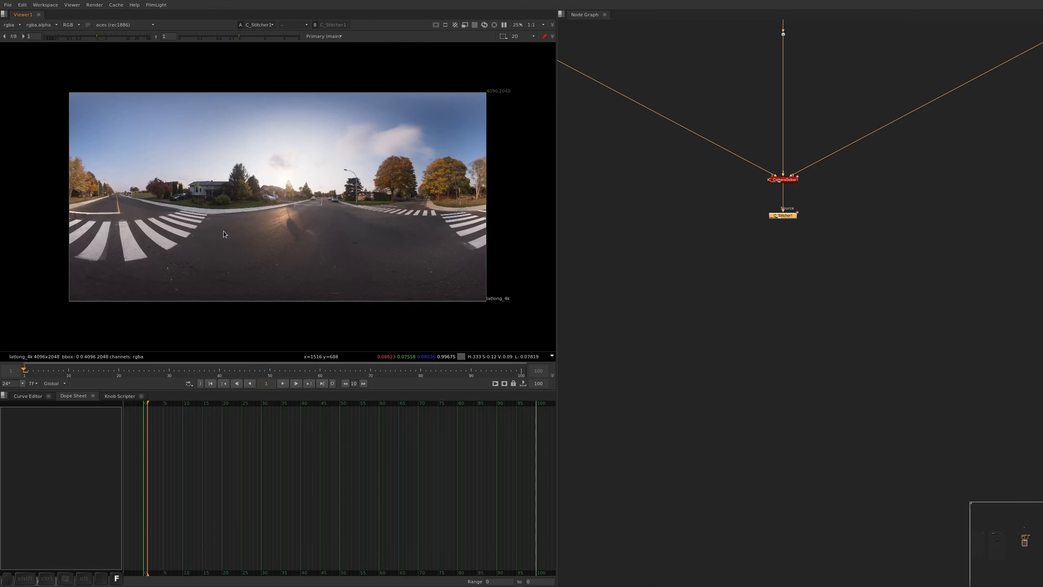
# Set the C_Stitcher node's output format to latlong_8k (8192x4096) and close its properties
pyautogui.press('s')
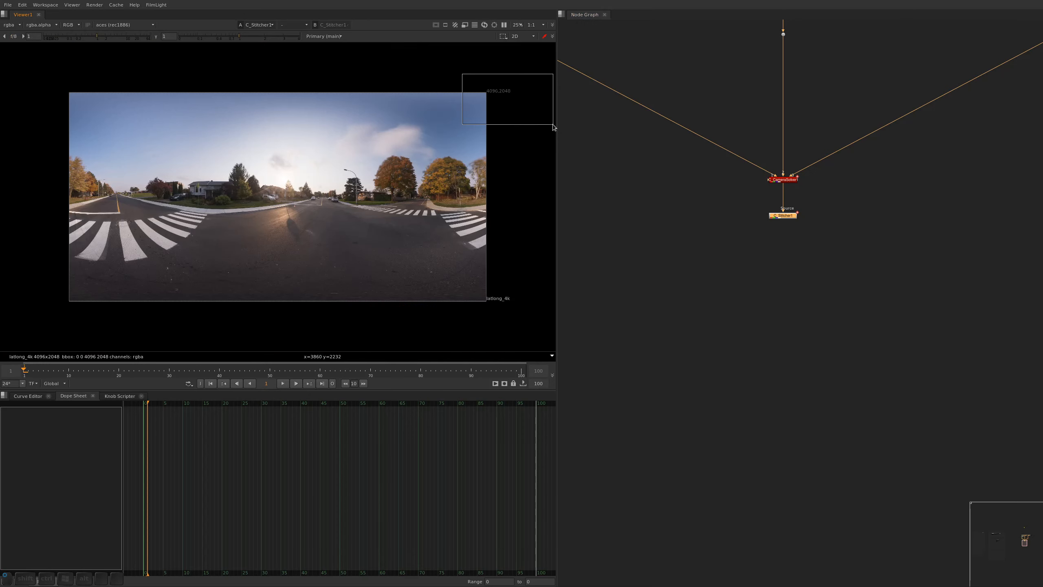
pyautogui.moveTo(823, 192); pyautogui.dragTo(740, 245)
pyautogui.press('Return')
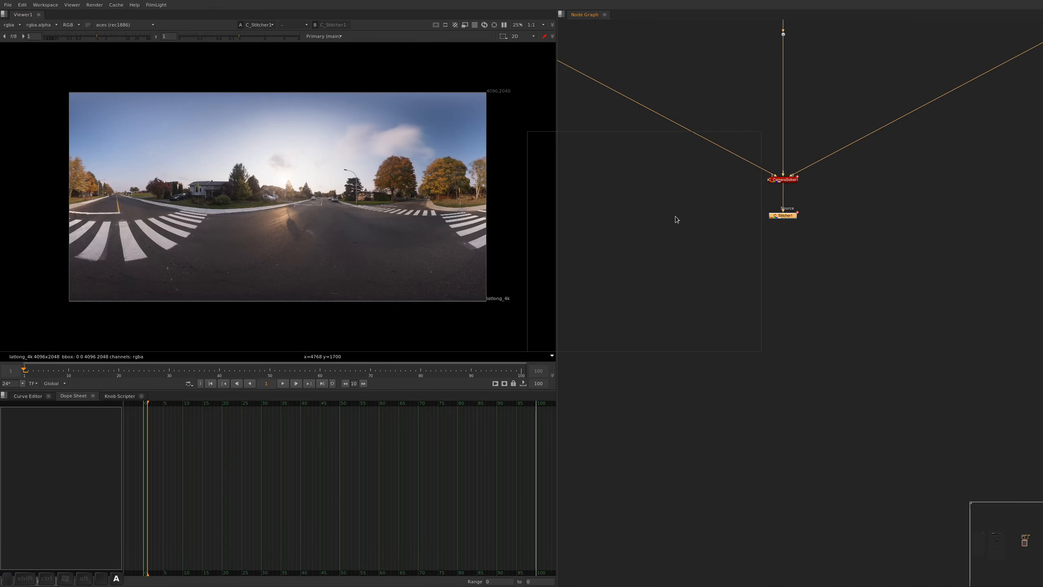
pyautogui.keyDown('super'); pyautogui.moveTo(655, 241); pyautogui.dragTo(563, 274); pyautogui.keyUp('super')
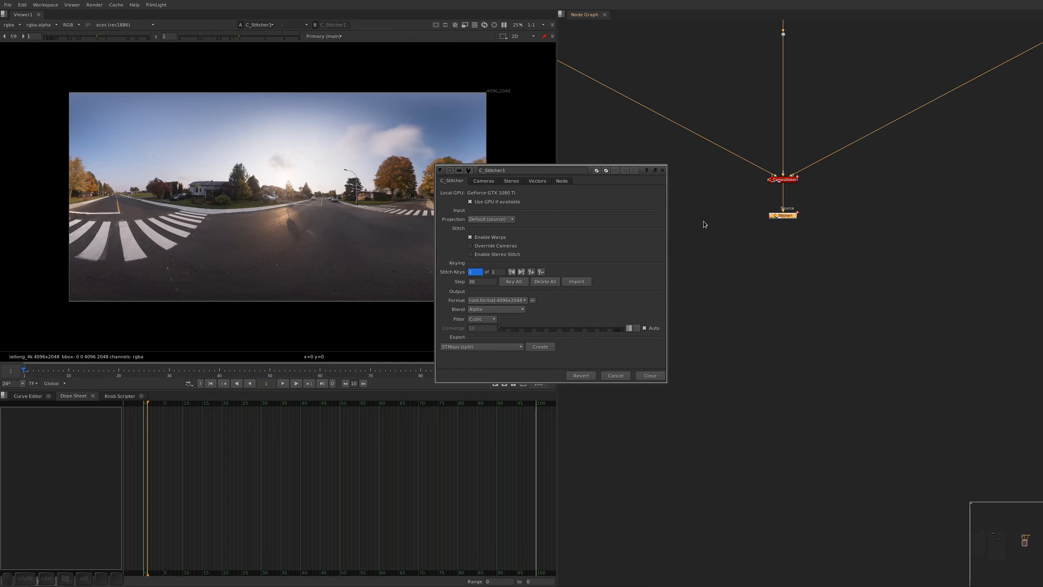
pyautogui.click(483, 303)
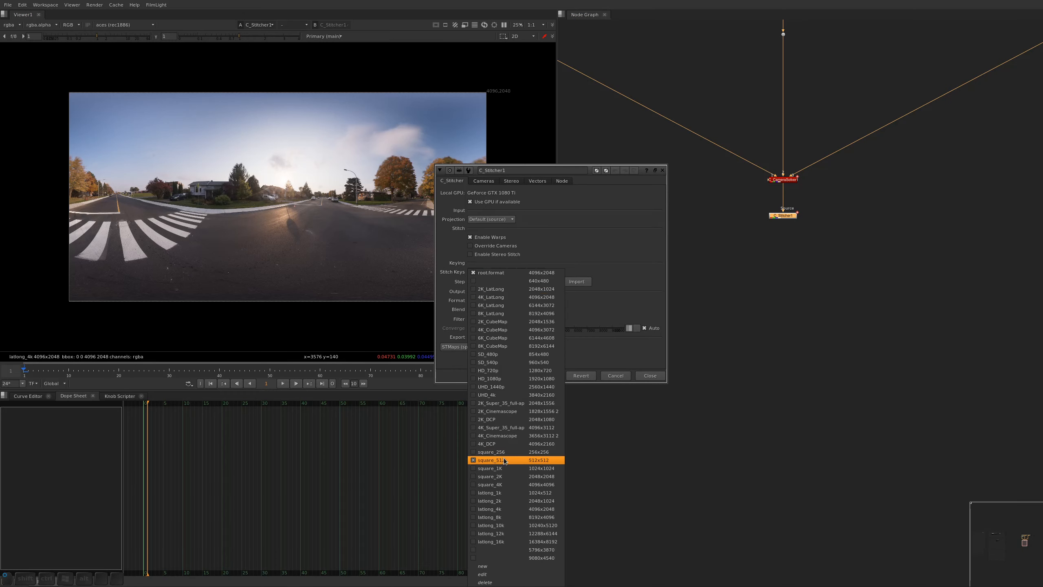
pyautogui.click(517, 517)
pyautogui.hotkey('alt', 'a')
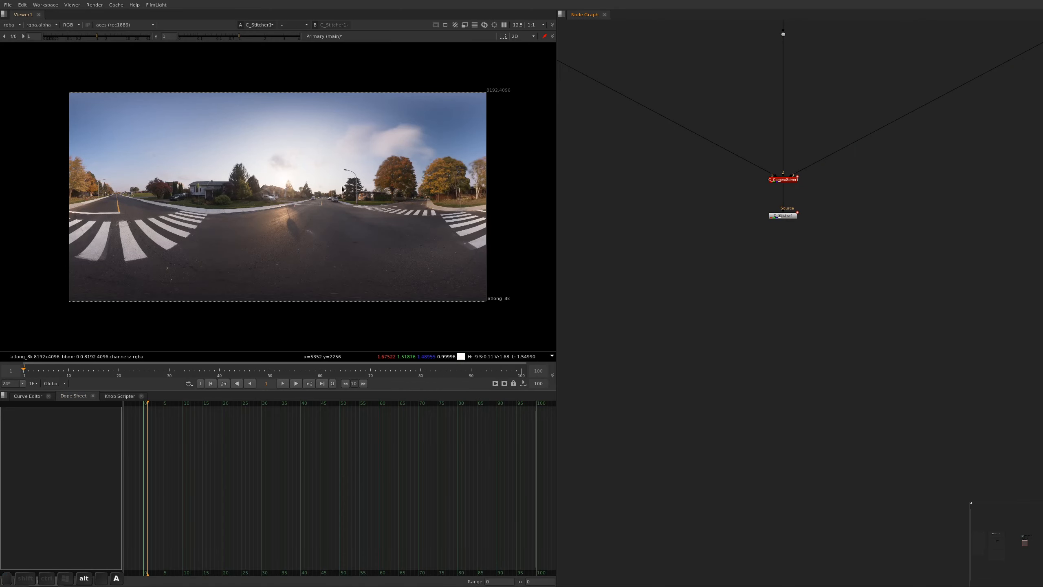
# Examine the seam in the sky above the house roof with the viewer gamma lowered to 0.3
pyautogui.scroll(8, 277, 193)
pyautogui.keyDown('alt'); pyautogui.moveTo(307, 227); pyautogui.dragTo(430, 357); pyautogui.keyUp('alt')
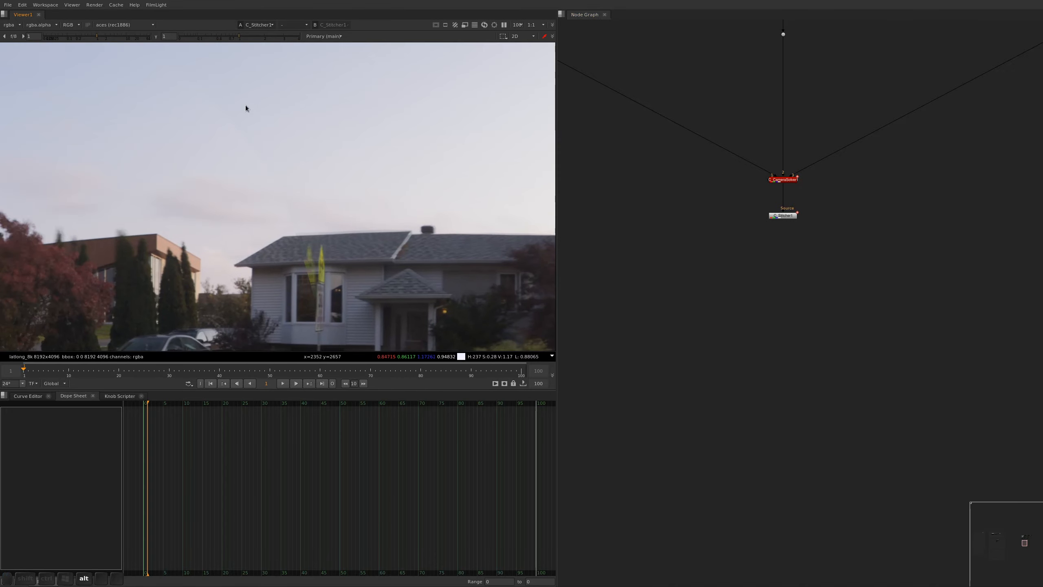
pyautogui.moveTo(240, 37); pyautogui.dragTo(211, 35)
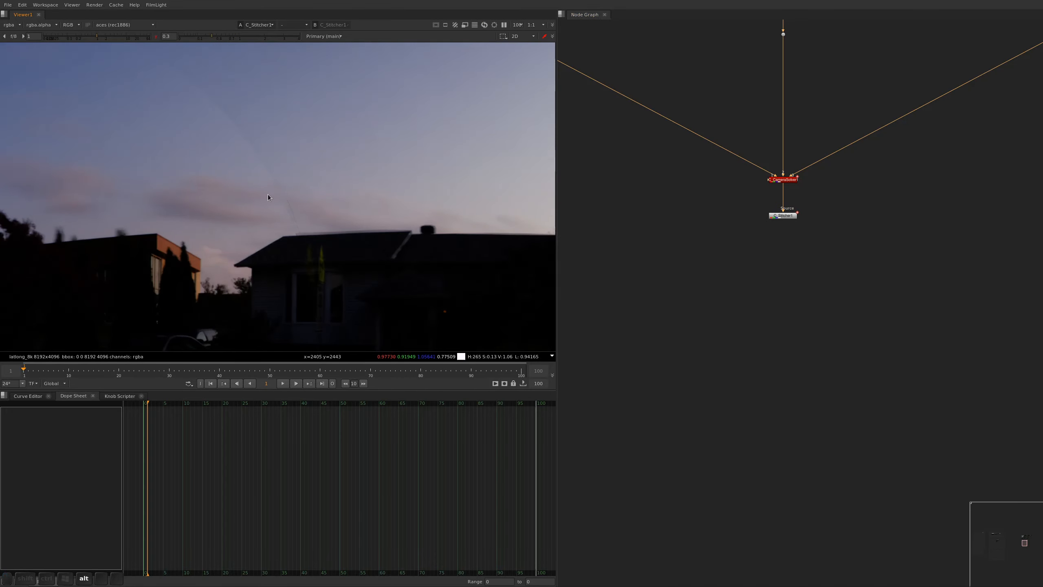
pyautogui.scroll(4, 312, 228)
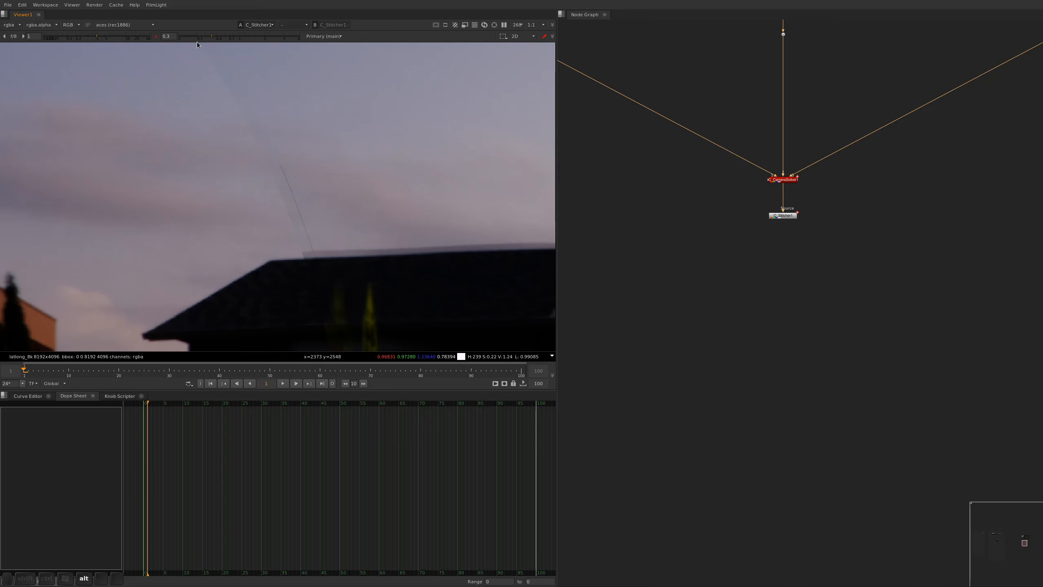
# In the C_CameraSolver node, set the cameras' elliptical mask size to 0.624 and the feather to 0.394
pyautogui.moveTo(822, 190); pyautogui.dragTo(680, 141)
pyautogui.press('Return')
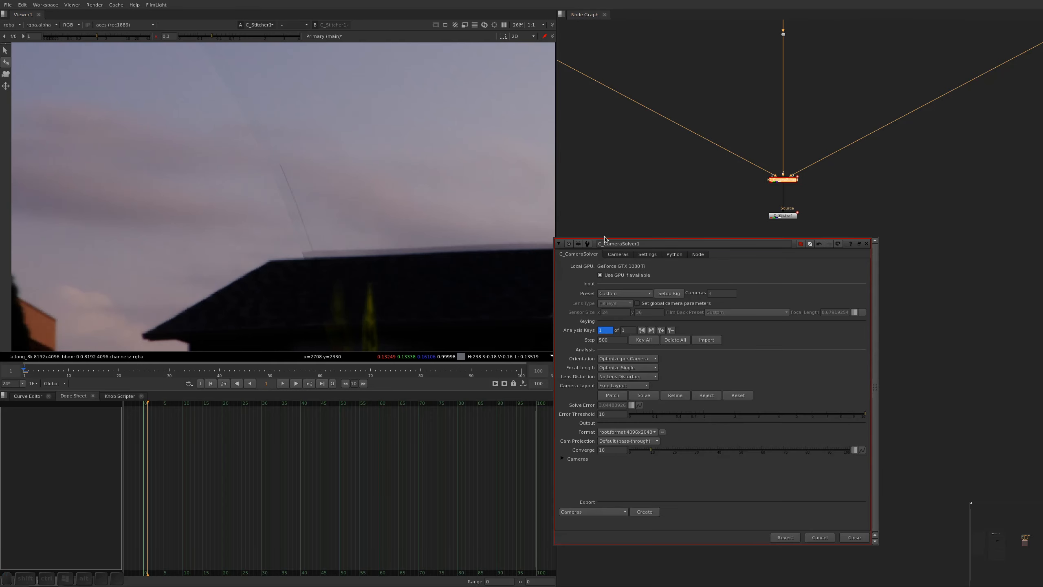
pyautogui.click(618, 254)
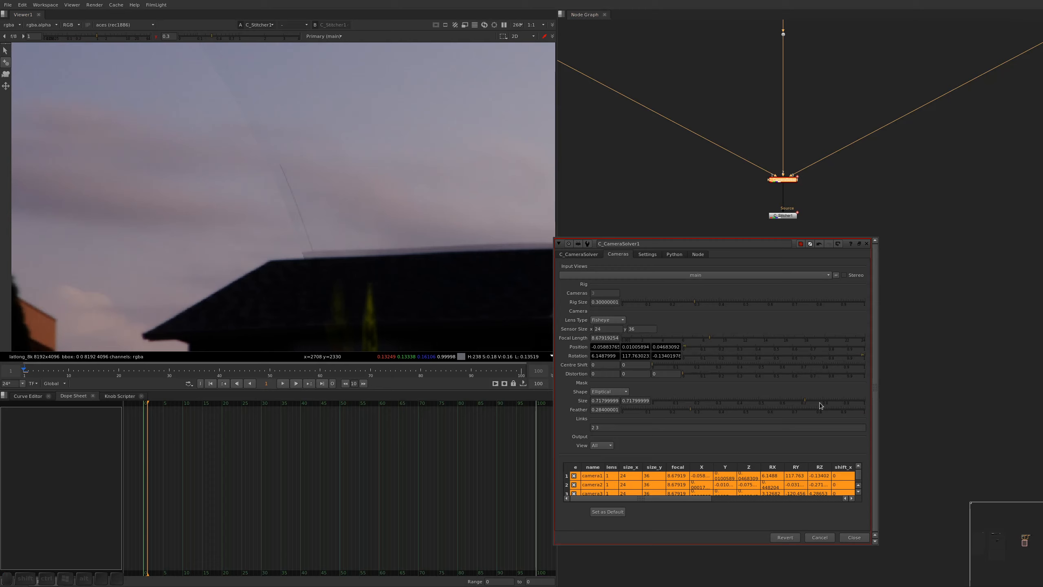
pyautogui.moveTo(802, 402); pyautogui.dragTo(792, 402)
pyautogui.moveTo(689, 413); pyautogui.dragTo(666, 413)
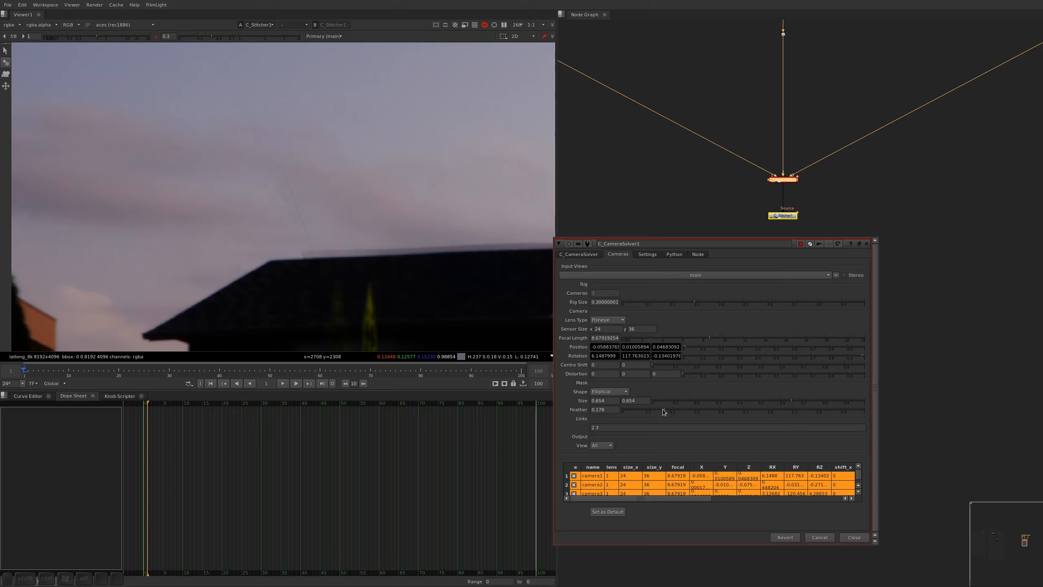
pyautogui.moveTo(663, 411); pyautogui.dragTo(731, 410)
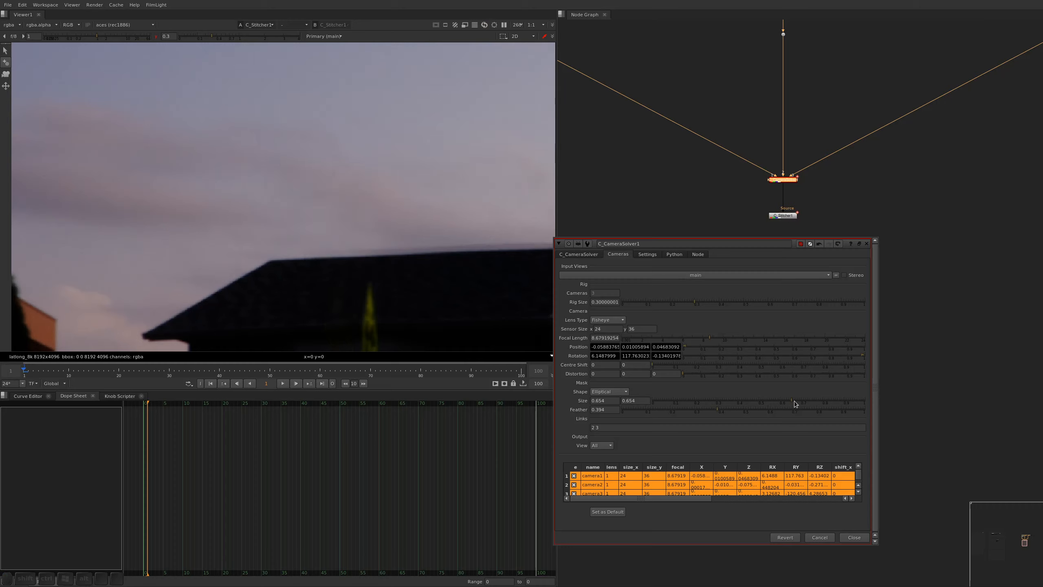
pyautogui.moveTo(791, 401); pyautogui.dragTo(786, 401)
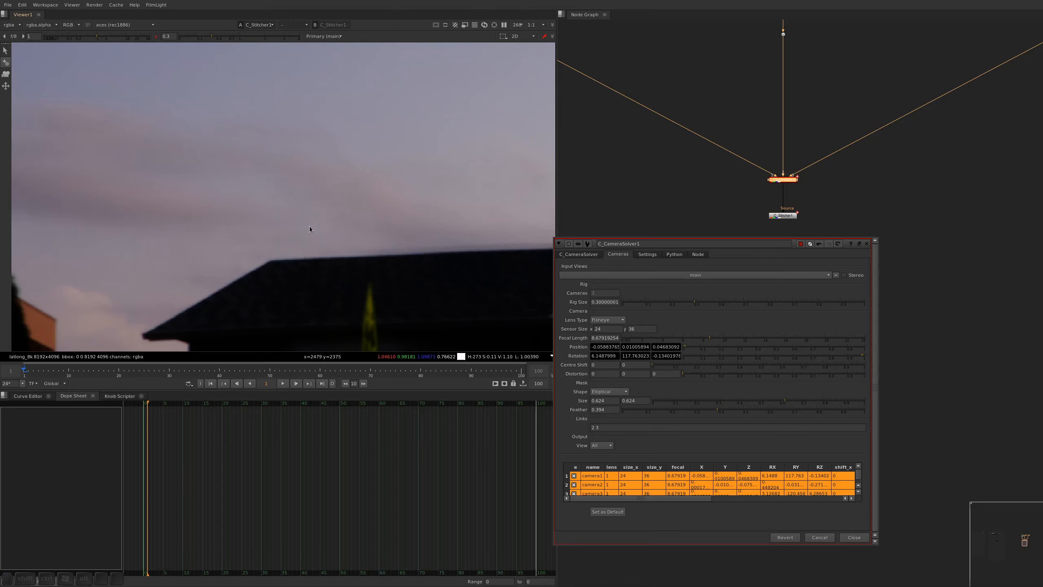
# Reset the viewer gamma to 1 and examine the stitch around the house roof, the yellow sign and the neighbouring scenery
pyautogui.scroll(-2, 308, 231)
pyautogui.keyDown('alt'); pyautogui.moveTo(303, 238); pyautogui.dragTo(247, 148); pyautogui.keyUp('alt')
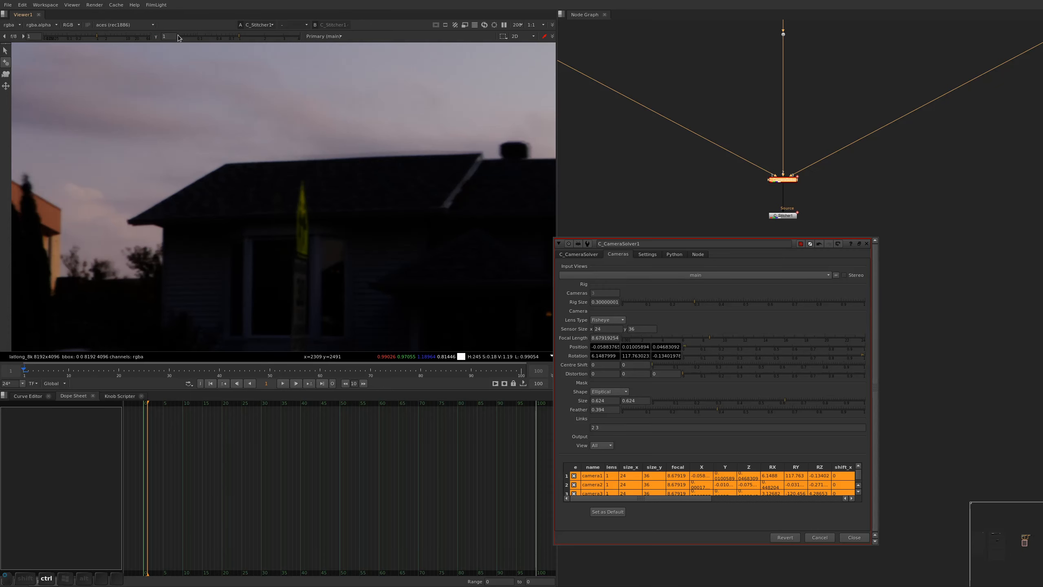
pyautogui.scroll(3, 287, 200)
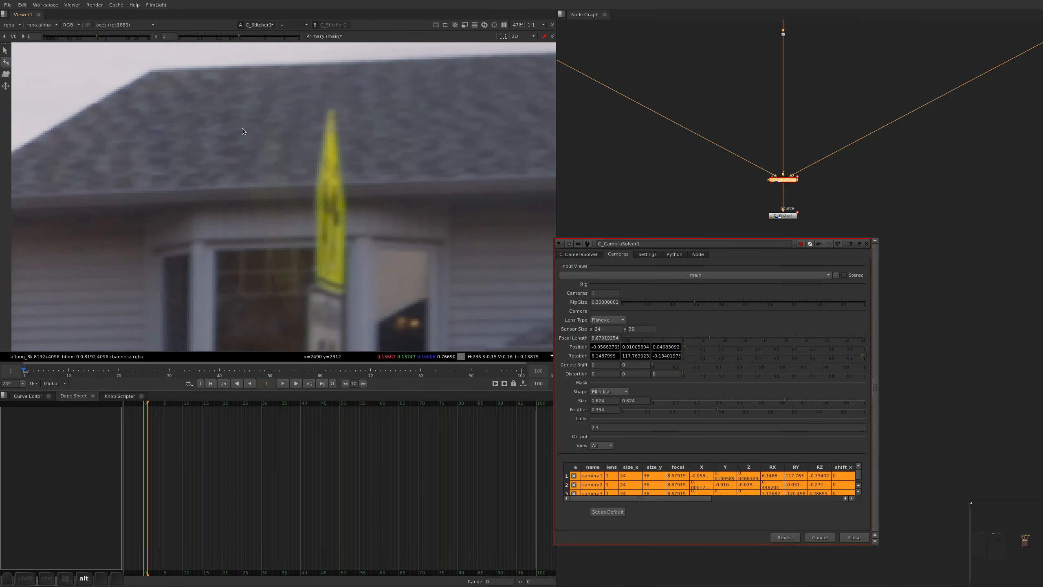
pyautogui.scroll(-7, 259, 230)
pyautogui.keyDown('alt'); pyautogui.moveTo(394, 265); pyautogui.dragTo(178, 197); pyautogui.keyUp('alt')
pyautogui.keyDown('alt'); pyautogui.moveTo(436, 230); pyautogui.dragTo(170, 223); pyautogui.keyUp('alt')
pyautogui.keyDown('alt'); pyautogui.moveTo(449, 207); pyautogui.dragTo(386, 216); pyautogui.keyUp('alt')
pyautogui.keyDown('alt'); pyautogui.moveTo(419, 158); pyautogui.dragTo(433, 225); pyautogui.keyUp('alt')
pyautogui.scroll(5, 390, 99)
pyautogui.scroll(-5, 406, 88)
pyautogui.keyDown('alt'); pyautogui.moveTo(415, 177); pyautogui.dragTo(289, 128); pyautogui.keyUp('alt')
pyautogui.scroll(5, 358, 59)
pyautogui.scroll(-5, 352, 77)
# Examine the stitch at the street lamp, the autumn trees, the panorama's side edges and across the whole image
pyautogui.moveTo(429, 192)
pyautogui.keyDown('alt'); pyautogui.mouseDown()
pyautogui.moveTo(185, 255)
pyautogui.moveTo(25, 281)
pyautogui.mouseUp(); pyautogui.keyUp('alt')
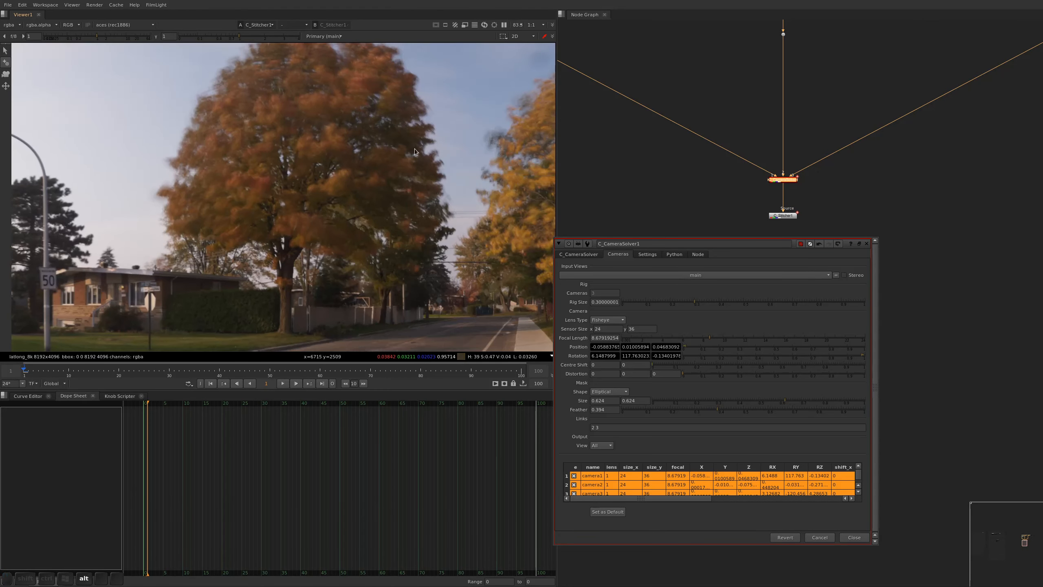
pyautogui.keyDown('alt'); pyautogui.moveTo(449, 154); pyautogui.dragTo(65, 169); pyautogui.keyUp('alt')
pyautogui.keyDown('alt'); pyautogui.moveTo(282, 238); pyautogui.dragTo(191, 339); pyautogui.keyUp('alt')
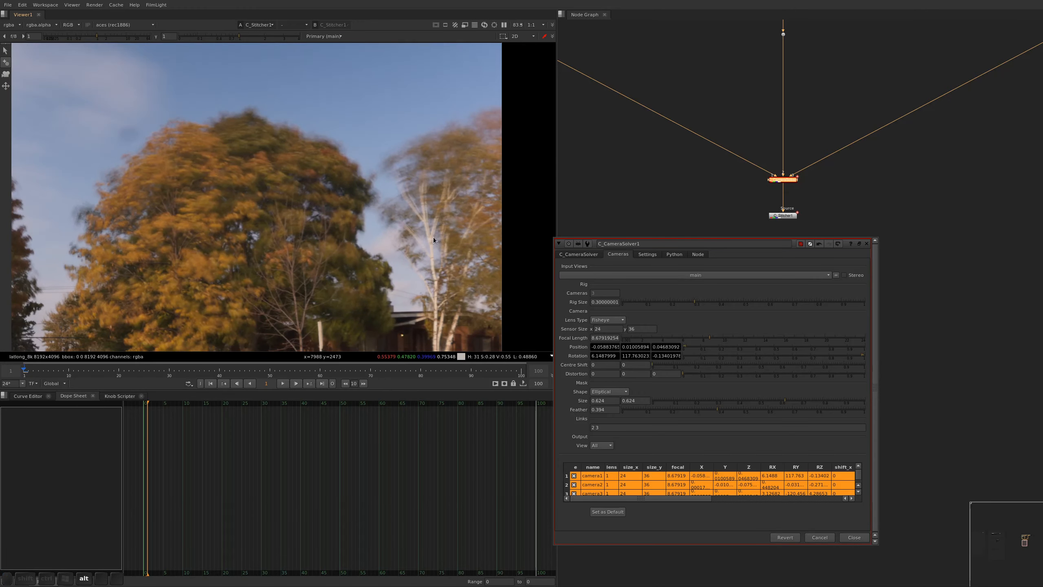
pyautogui.scroll(-4, 433, 234)
pyautogui.keyDown('alt'); pyautogui.moveTo(114, 193); pyautogui.dragTo(466, 131); pyautogui.keyUp('alt')
pyautogui.keyDown('alt'); pyautogui.scroll(5, 263, 196); pyautogui.keyUp('alt')
pyautogui.keyDown('alt'); pyautogui.moveTo(239, 207); pyautogui.dragTo(282, 181); pyautogui.keyUp('alt')
pyautogui.press('f')
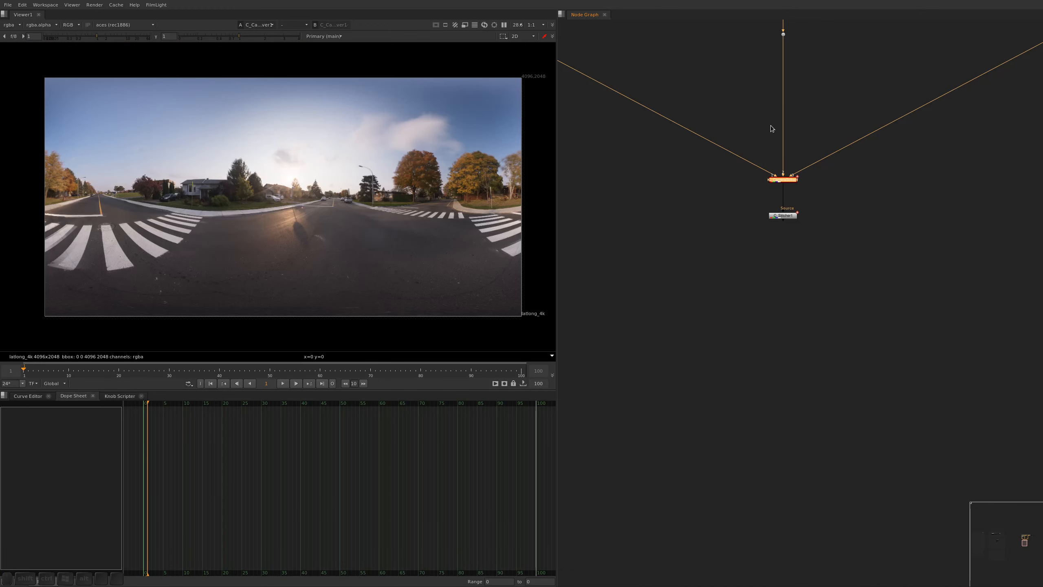
# Add a Dot below the C_Stitcher node and inspect the yellow sign in the camera solver's latlong output
pyautogui.moveTo(829, 203); pyautogui.dragTo(769, 231)
pyautogui.hotkey('alt', 'd')
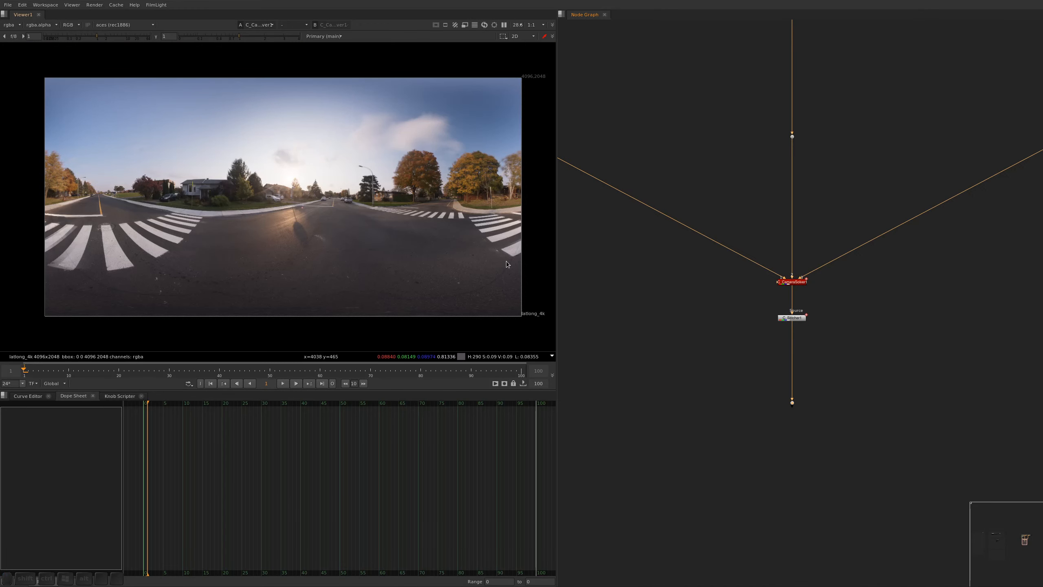
pyautogui.keyDown('alt'); pyautogui.moveTo(185, 189); pyautogui.dragTo(247, 202, button='middle'); pyautogui.keyUp('alt')
pyautogui.keyDown('alt'); pyautogui.moveTo(247, 205); pyautogui.dragTo(242, 291); pyautogui.keyUp('alt')
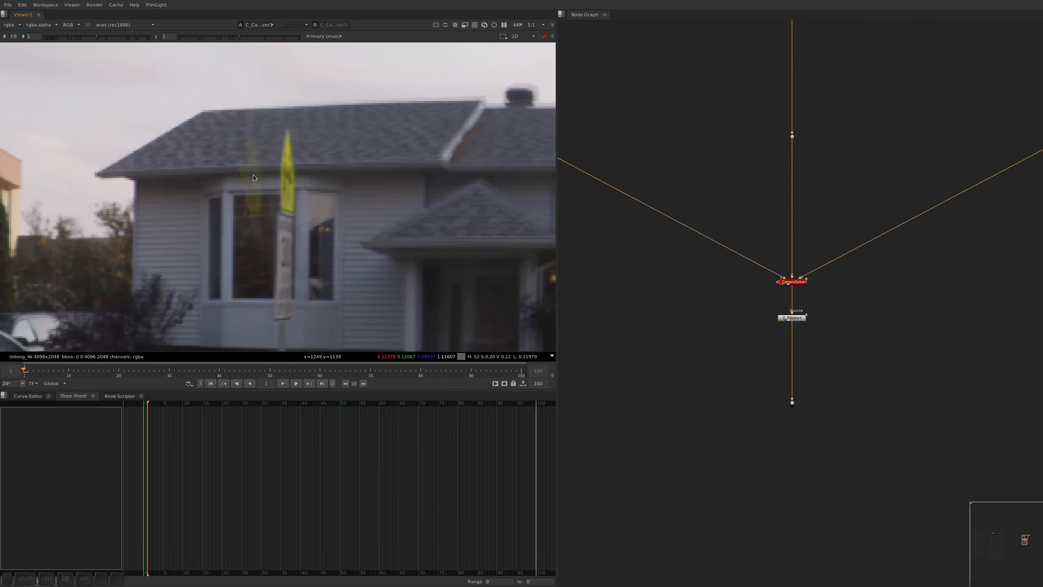
# Move the C_Stitcher node and its Dot far down to make room beneath the camera solver
pyautogui.keyDown('alt'); pyautogui.moveTo(811, 345); pyautogui.dragTo(756, 431); pyautogui.keyUp('alt')
pyautogui.keyDown('alt'); pyautogui.moveTo(828, 187); pyautogui.dragTo(832, 210); pyautogui.keyUp('alt')
pyautogui.moveTo(831, 210); pyautogui.dragTo(682, 88)
pyautogui.press('1')
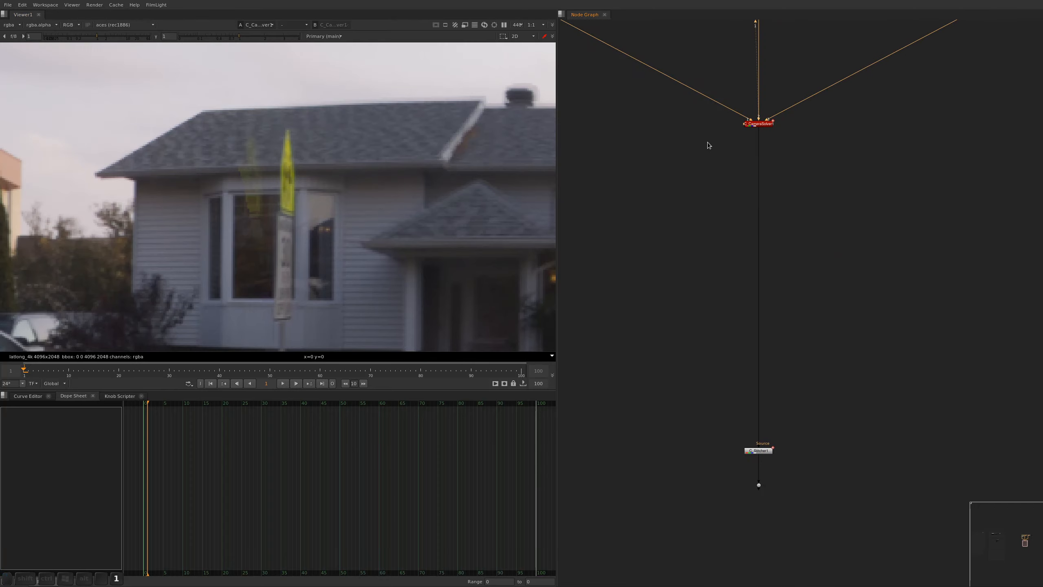
pyautogui.keyDown('alt'); pyautogui.moveTo(790, 156); pyautogui.dragTo(771, 148); pyautogui.keyUp('alt')
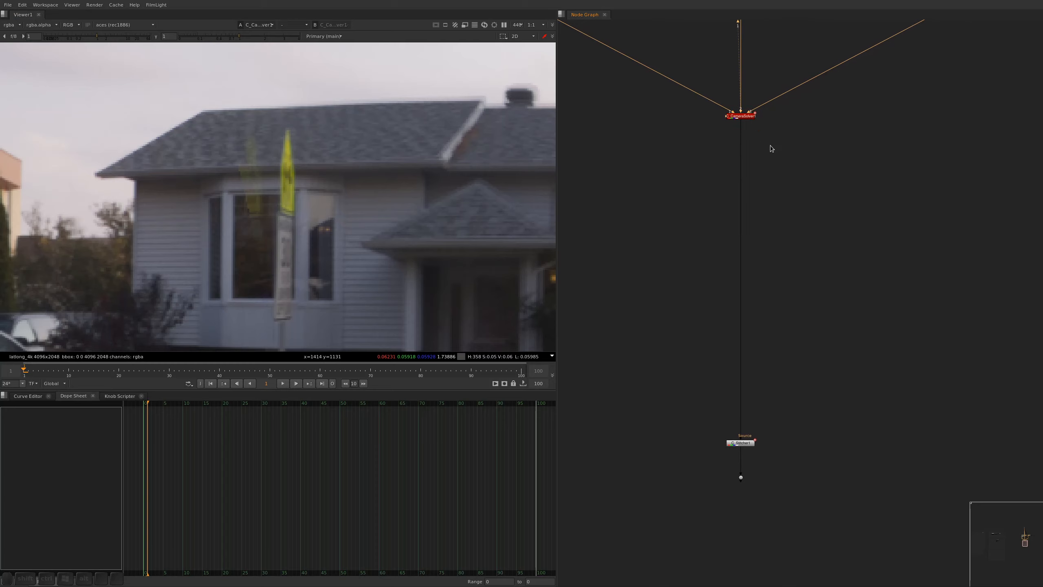
# Add a Dot below the camera solver and insert Split and Join for the views main, cam1, cam2 and cam3
pyautogui.press('.')
pyautogui.press('Tab')
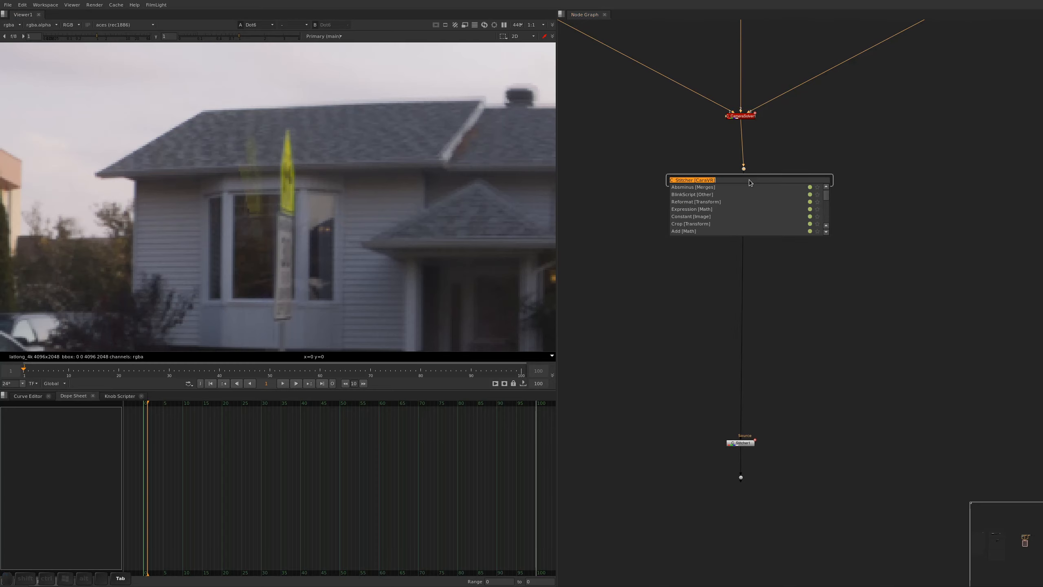
pyautogui.write('split')
pyautogui.press('Down')
pyautogui.press('Return')
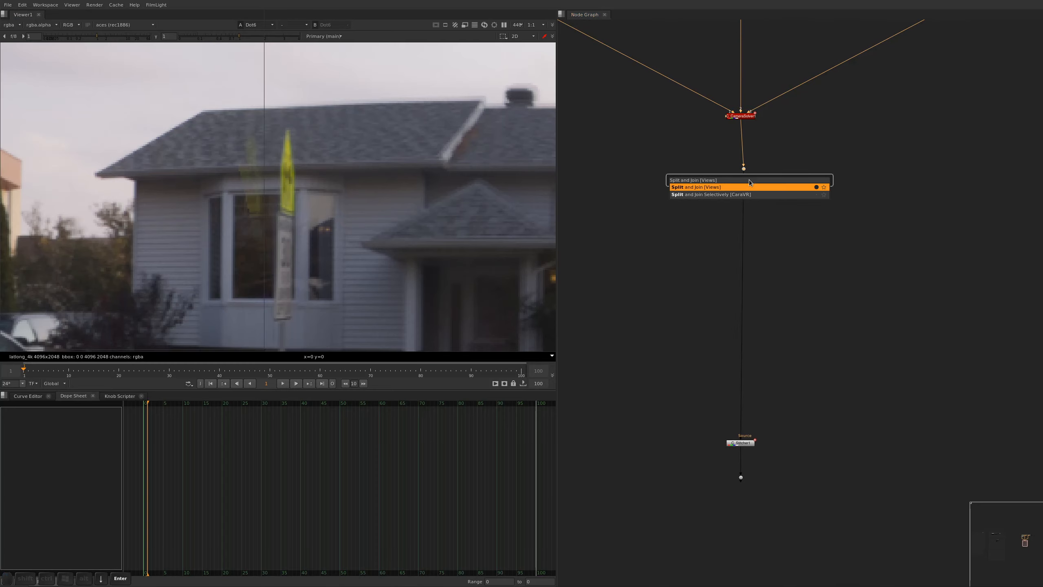
pyautogui.moveTo(759, 232); pyautogui.dragTo(872, 180)
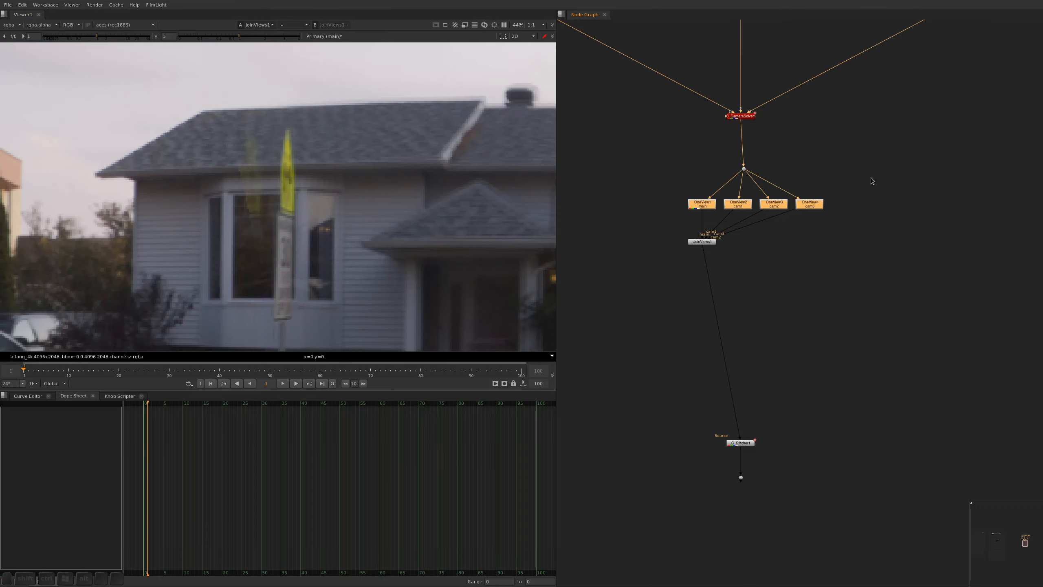
# Spread the four OneView nodes into a wide row and align the main branch, JoinViews and C_Stitcher under the camera solver
pyautogui.press('super+equal')
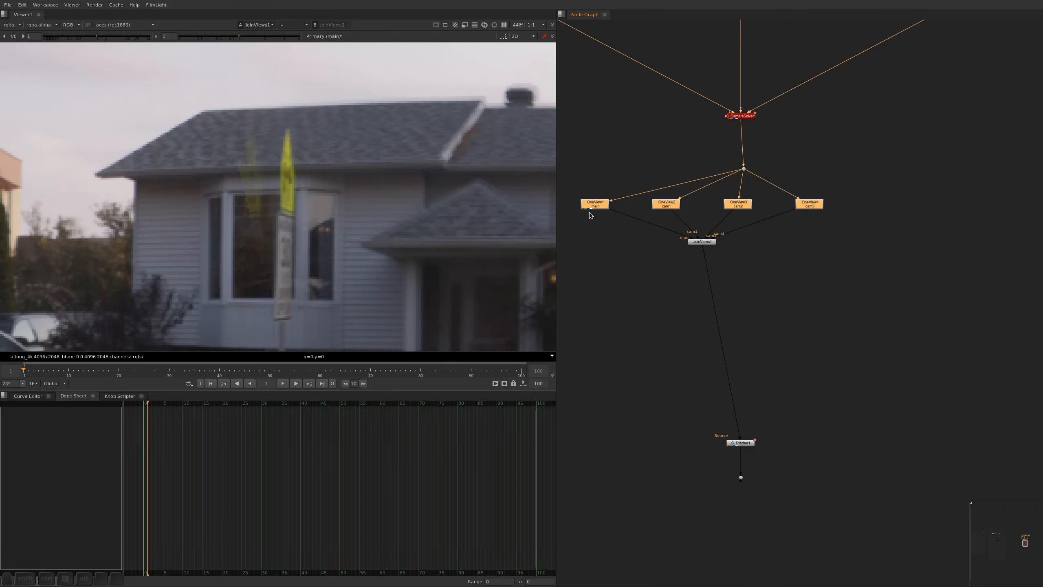
pyautogui.moveTo(597, 209); pyautogui.dragTo(747, 298)
pyautogui.hotkey('alt', 's')
pyautogui.hotkey('alt', 's')
pyautogui.moveTo(761, 313); pyautogui.dragTo(728, 324, button='middle')
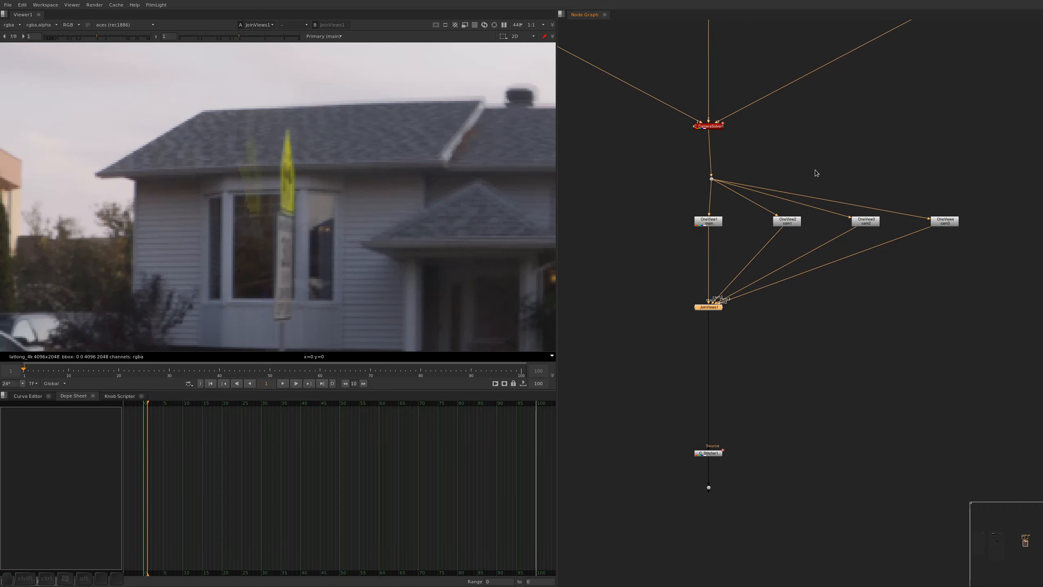
# View the cam1 OneView node, save the script, and examine the image's left edge in both colour and alpha
pyautogui.click(787, 222)
pyautogui.press('1')
pyautogui.press('f')
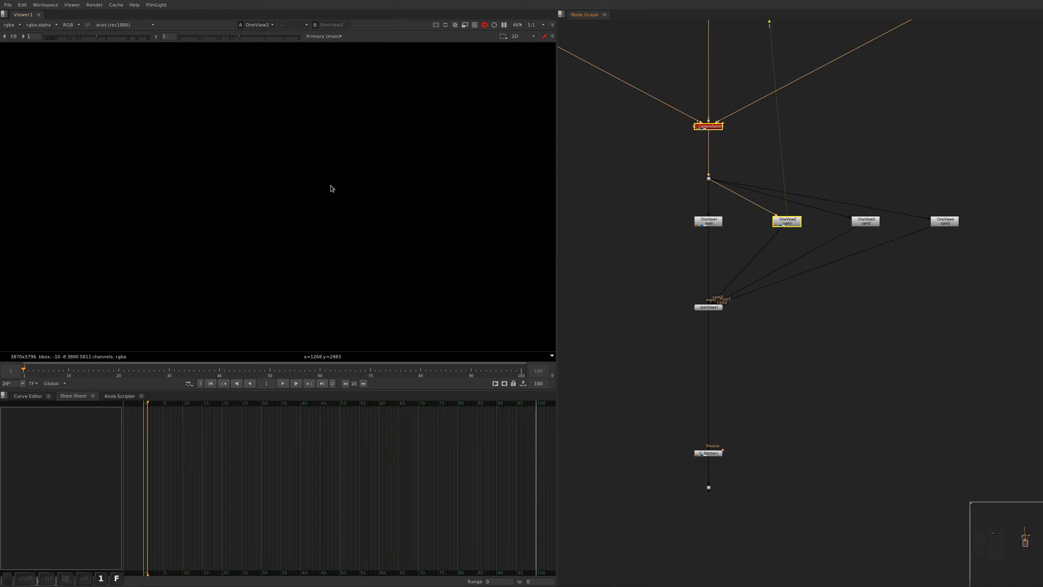
pyautogui.hotkey('ctrl', 's')
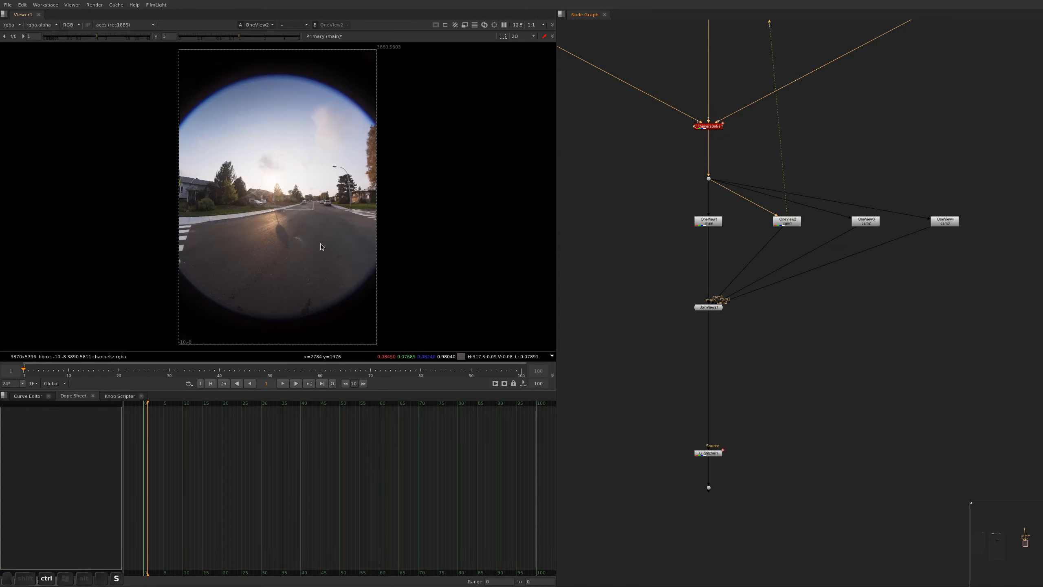
pyautogui.keyDown('alt'); pyautogui.moveTo(191, 181); pyautogui.dragTo(232, 128, button='middle'); pyautogui.keyUp('alt')
pyautogui.keyDown('alt'); pyautogui.moveTo(147, 204); pyautogui.dragTo(206, 218); pyautogui.keyUp('alt')
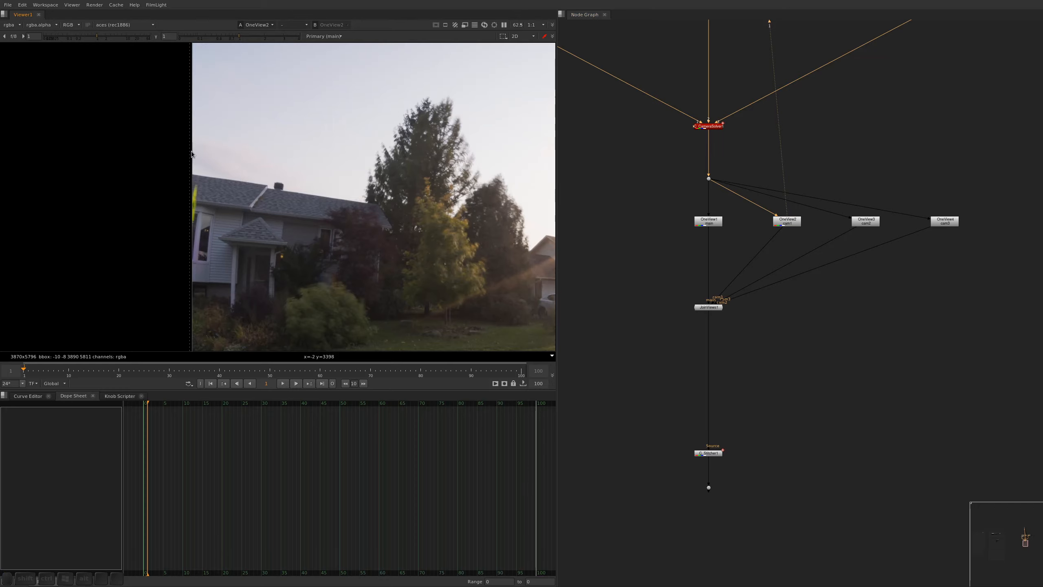
pyautogui.press('a')
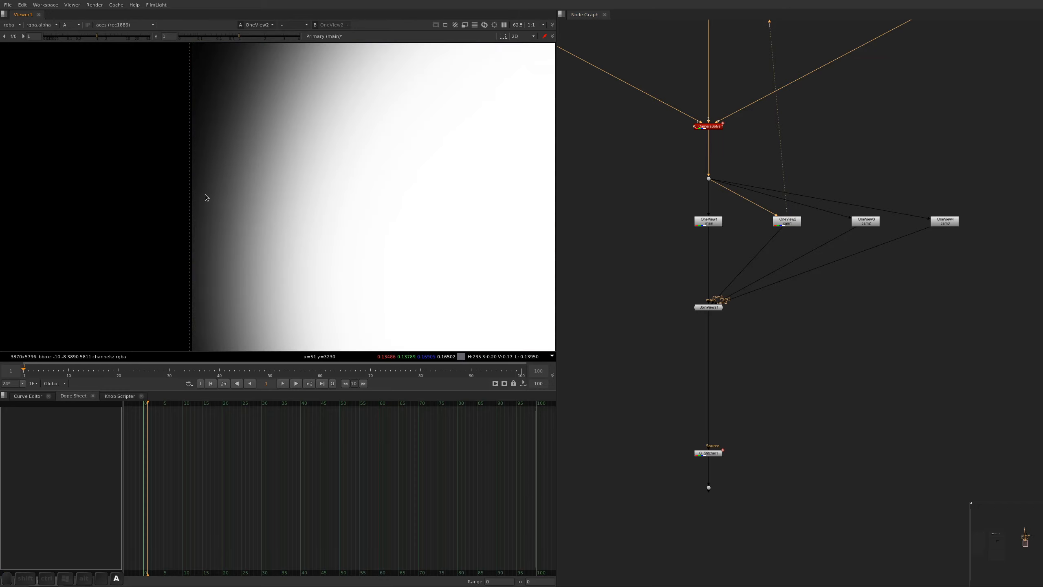
pyautogui.keyDown('alt'); pyautogui.moveTo(206, 198); pyautogui.dragTo(185, 190, button='middle'); pyautogui.keyUp('alt')
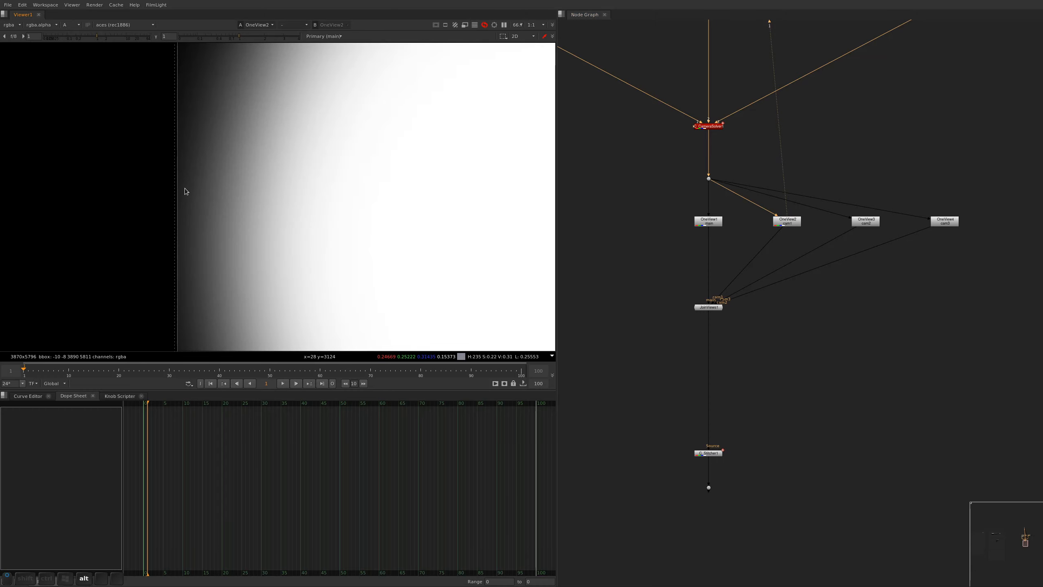
pyautogui.press('a')
pyautogui.press('a')
pyautogui.press('a')
# View the cam2 OneView node and examine the left part of its fisheye image
pyautogui.keyDown('alt'); pyautogui.moveTo(857, 249); pyautogui.dragTo(755, 248); pyautogui.keyUp('alt')
pyautogui.click(762, 223)
pyautogui.press('1')
pyautogui.click(722, 262)
pyautogui.press('f')
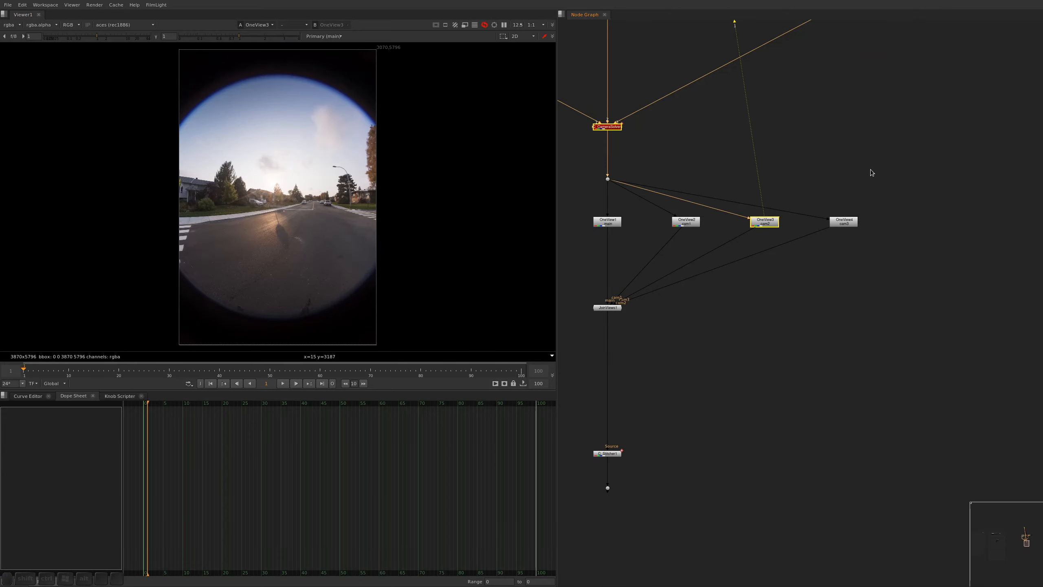
pyautogui.keyDown('alt'); pyautogui.scroll(6, 224, 158); pyautogui.keyUp('alt')
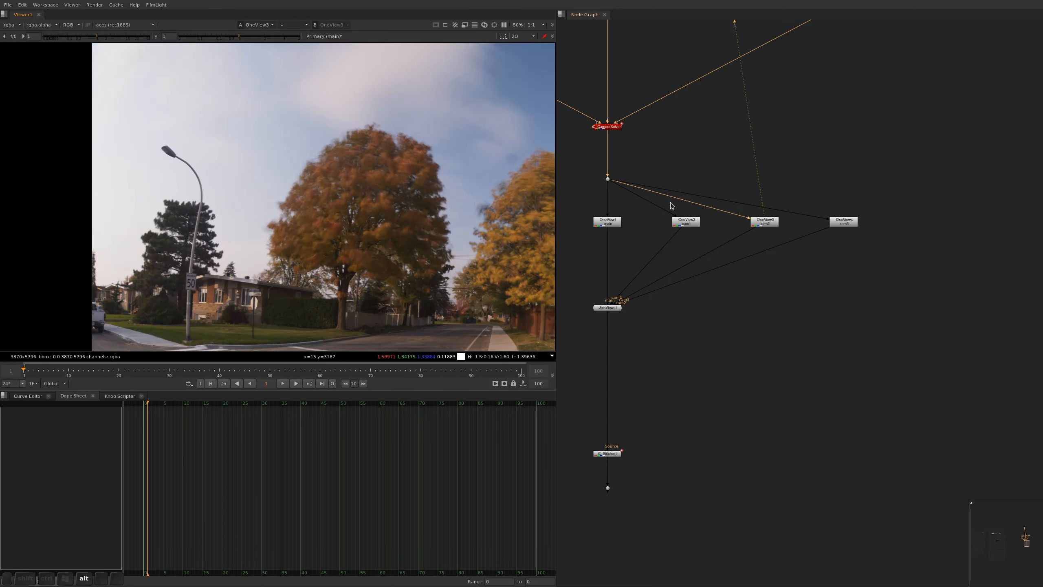
# Compare the street lamp area between the cam1 and cam2 views
pyautogui.click(686, 223)
pyautogui.press('1')
pyautogui.click(641, 240)
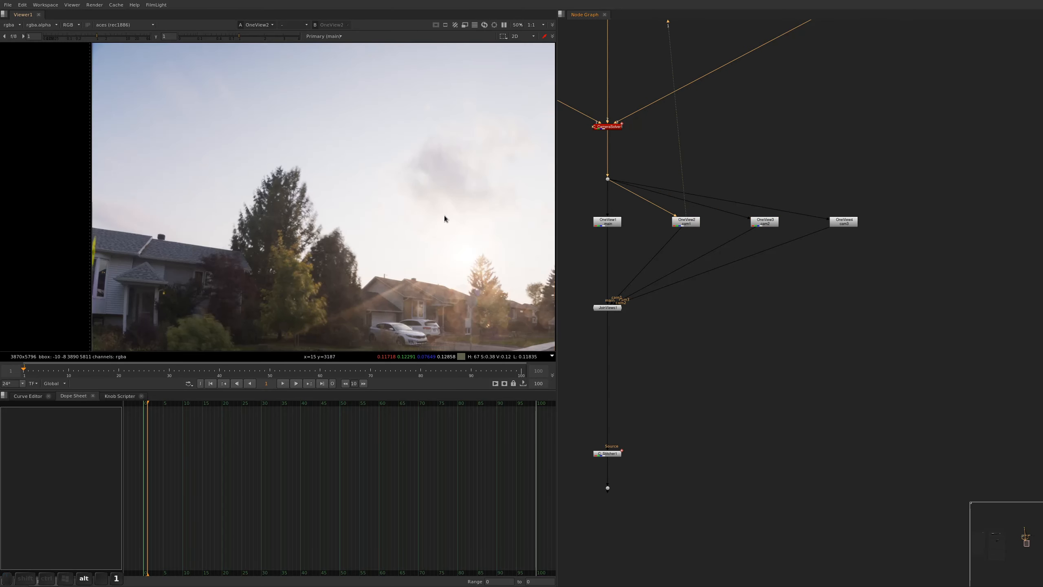
pyautogui.keyDown('alt'); pyautogui.moveTo(447, 241); pyautogui.dragTo(261, 179); pyautogui.keyUp('alt')
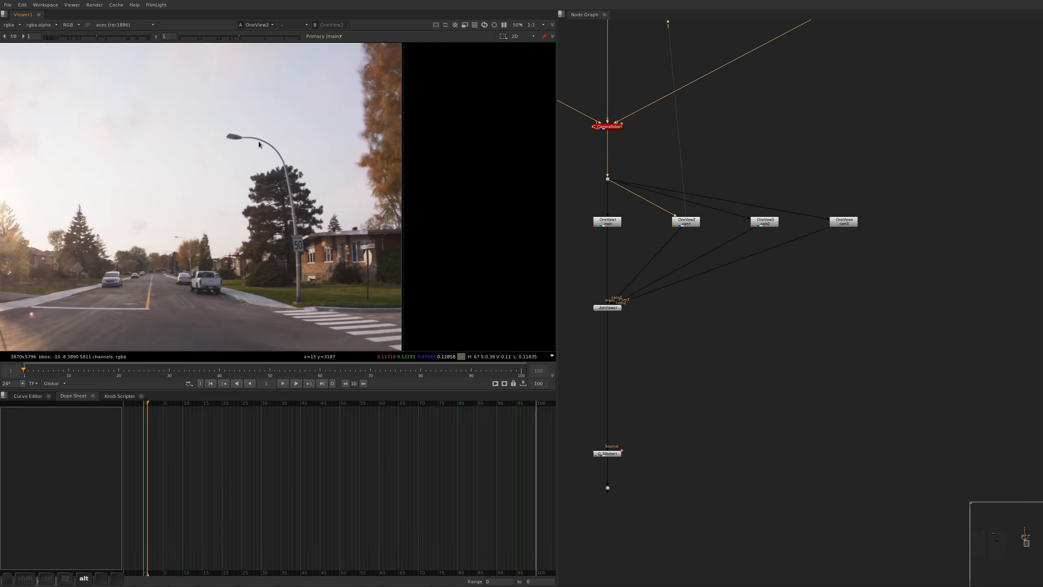
pyautogui.click(771, 221)
pyautogui.press('1')
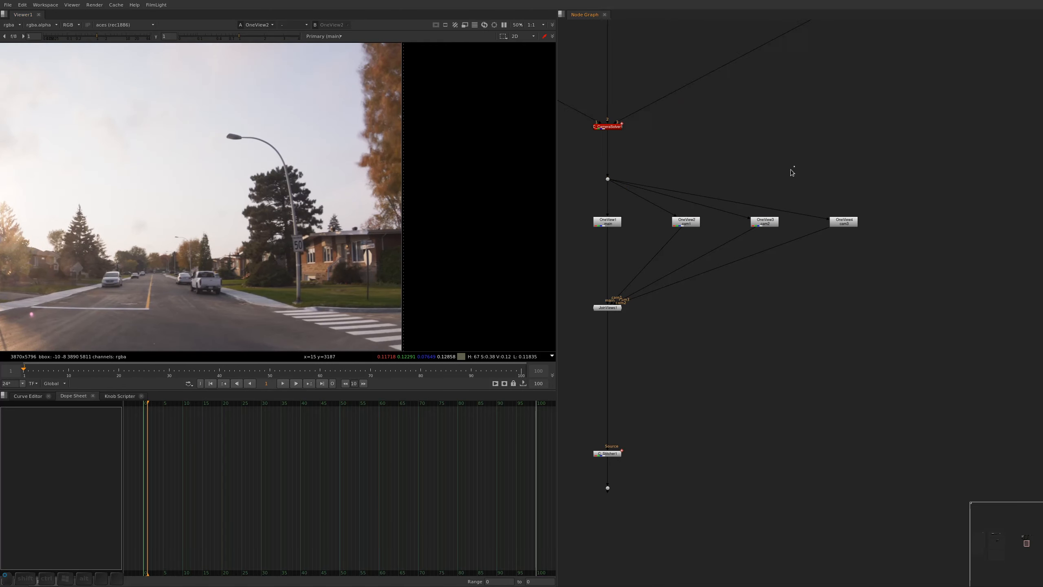
pyautogui.click(664, 280)
pyautogui.keyDown('alt'); pyautogui.moveTo(24, 177); pyautogui.dragTo(379, 169); pyautogui.keyUp('alt')
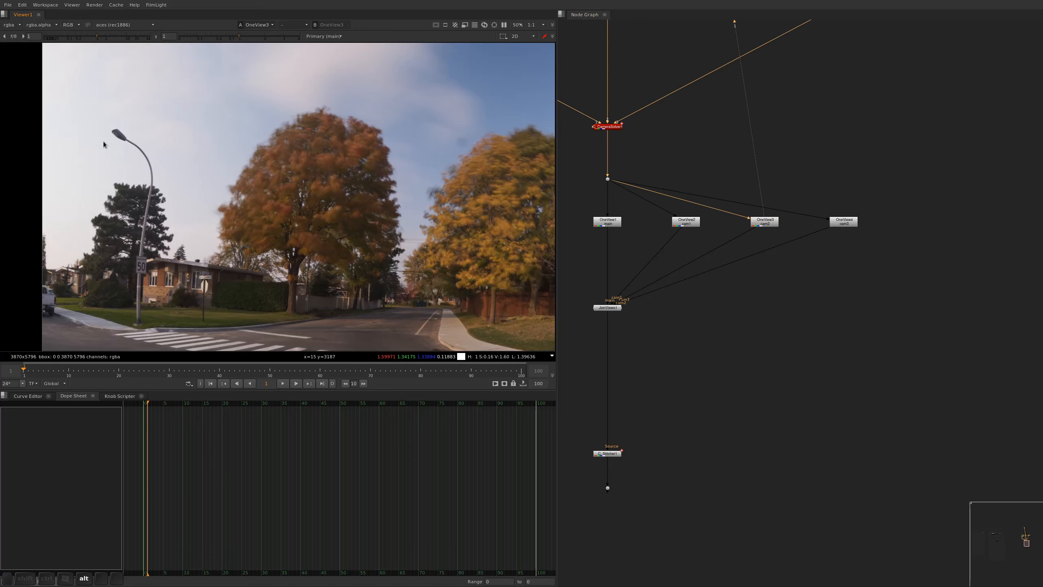
# View the cam3 OneView node and examine the trees near its left edge
pyautogui.moveTo(909, 140); pyautogui.dragTo(821, 237)
pyautogui.press('1')
pyautogui.click(781, 251)
pyautogui.press('f')
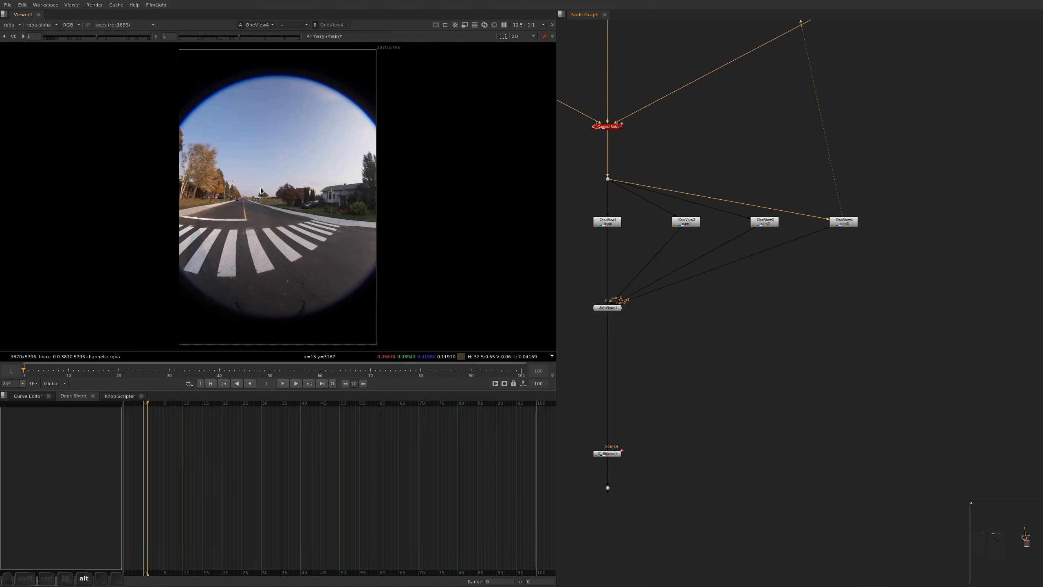
pyautogui.scroll(4, 198, 136)
pyautogui.keyDown('alt'); pyautogui.moveTo(187, 89); pyautogui.dragTo(187, 110); pyautogui.keyUp('alt')
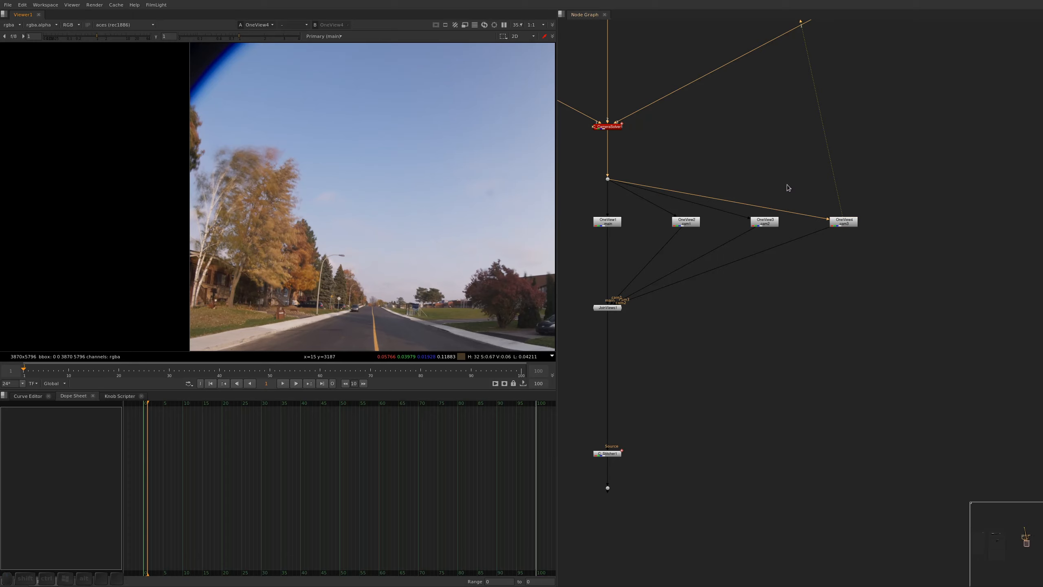
# Add a Dot under each of the cam1, cam2 and cam3 branches, lower the JoinViews node, and save the script
pyautogui.hotkey('alt', '.')
pyautogui.moveTo(720, 162); pyautogui.dragTo(930, 177)
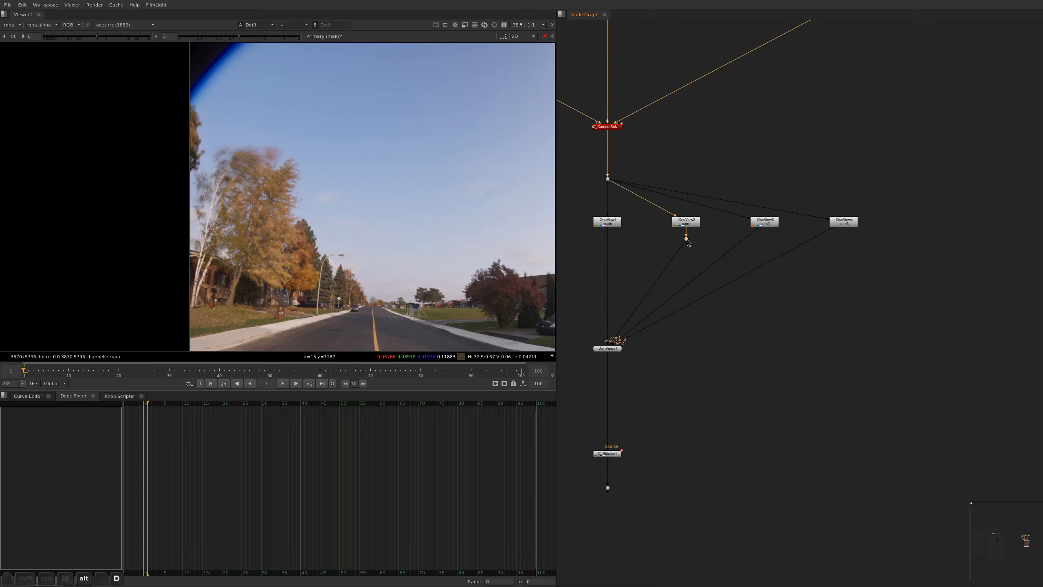
pyautogui.hotkey('ctrl', 'z')
pyautogui.hotkey('alt', '.')
pyautogui.moveTo(688, 235); pyautogui.dragTo(588, 356)
pyautogui.hotkey('alt', 's')
pyautogui.click(680, 351)
pyautogui.hotkey('ctrl', 's')
# View the JoinViews output, switch to the cam1 branch's Dot, and examine the house and yellow sign at the image edge
pyautogui.press('1')
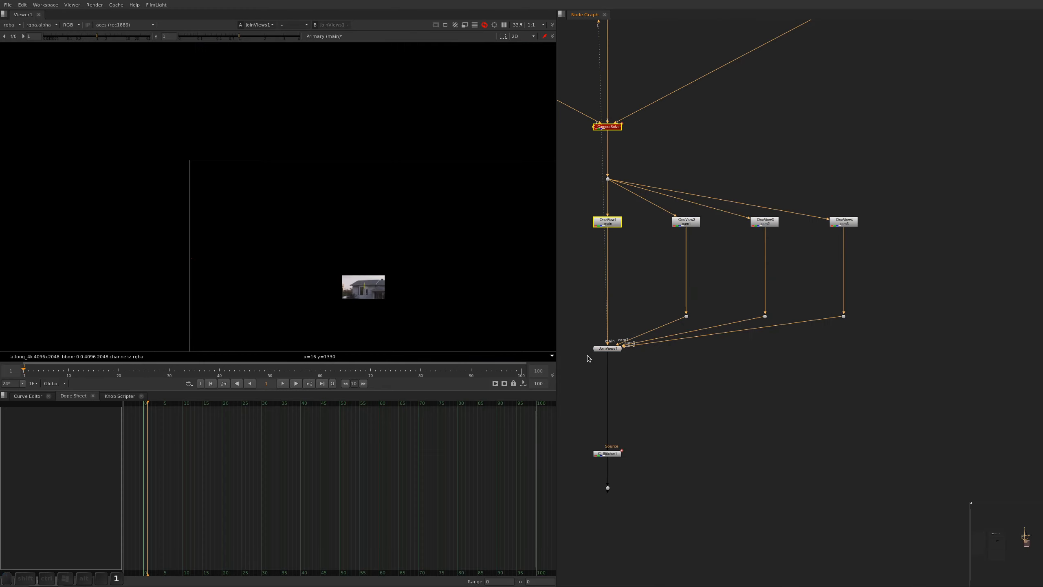
pyautogui.press('f')
pyautogui.moveTo(720, 240); pyautogui.dragTo(641, 331)
pyautogui.press('1')
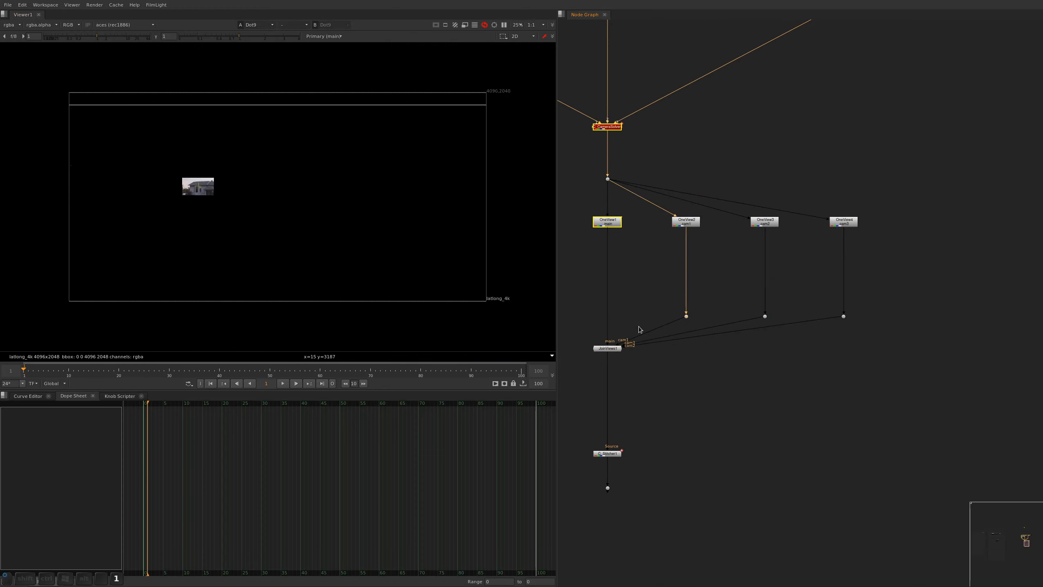
pyautogui.click(640, 331)
pyautogui.keyDown('alt'); pyautogui.moveTo(61, 178); pyautogui.dragTo(495, 247, button='middle'); pyautogui.keyUp('alt')
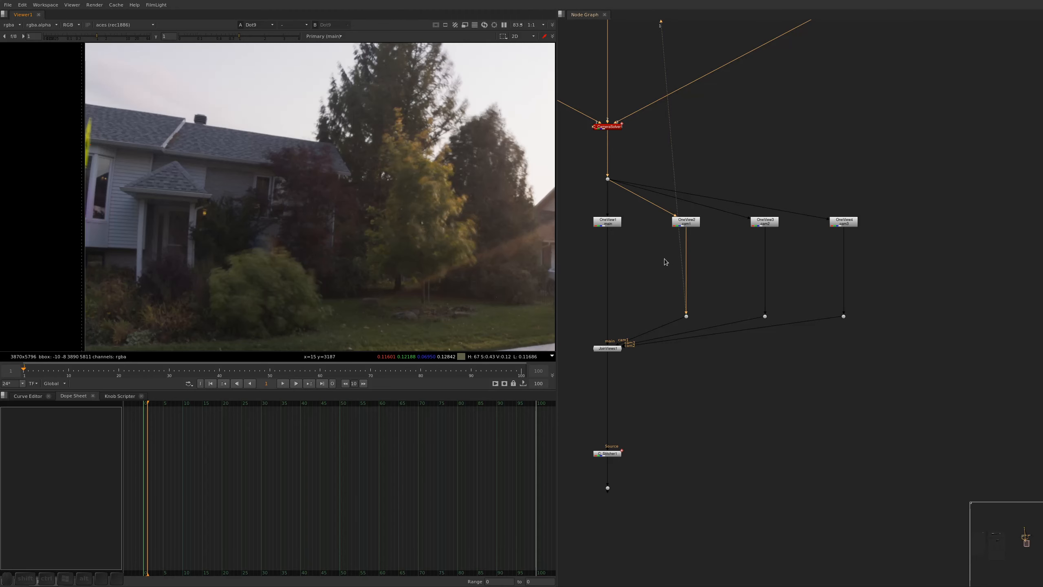
# Add a Roto node and draw a closed shape around the house section and yellow sign at the cam1 image edge
pyautogui.press('o')
pyautogui.press('a')
pyautogui.press('v')
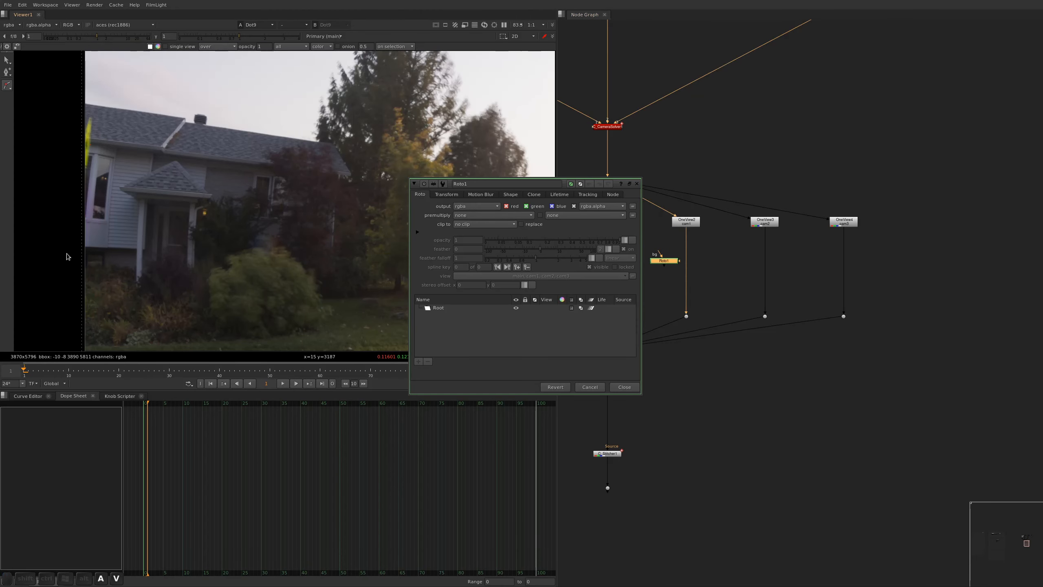
pyautogui.click(70, 251)
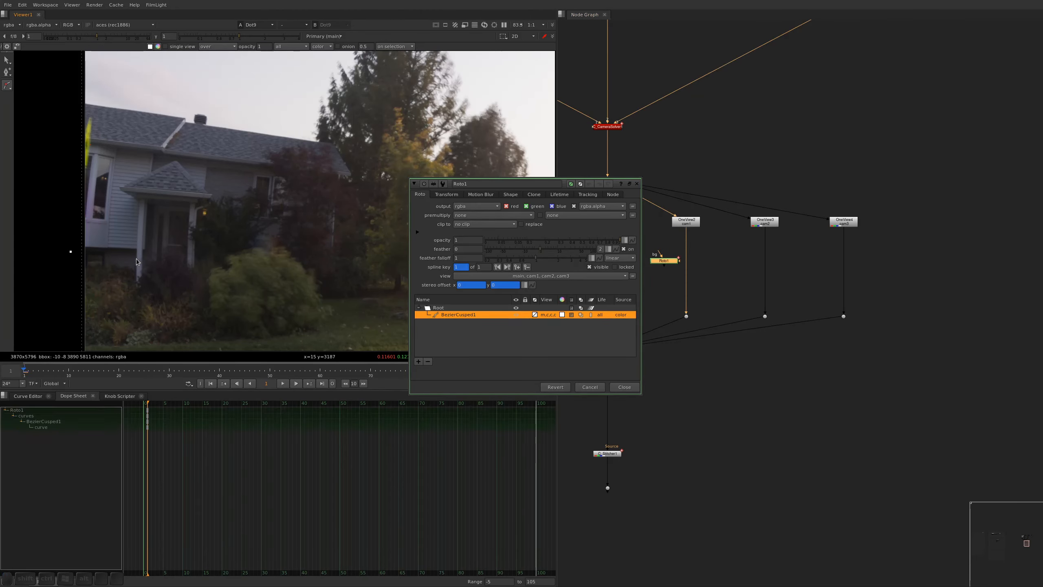
pyautogui.click(136, 258)
pyautogui.click(137, 202)
pyautogui.click(118, 187)
pyautogui.click(63, 80)
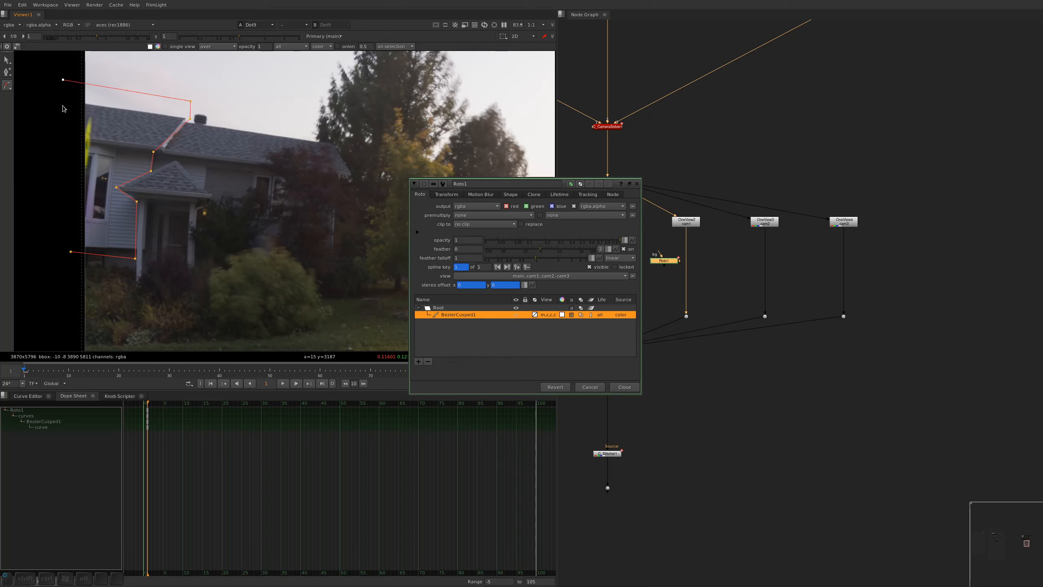
pyautogui.click(70, 252)
pyautogui.moveTo(71, 252); pyautogui.dragTo(66, 256)
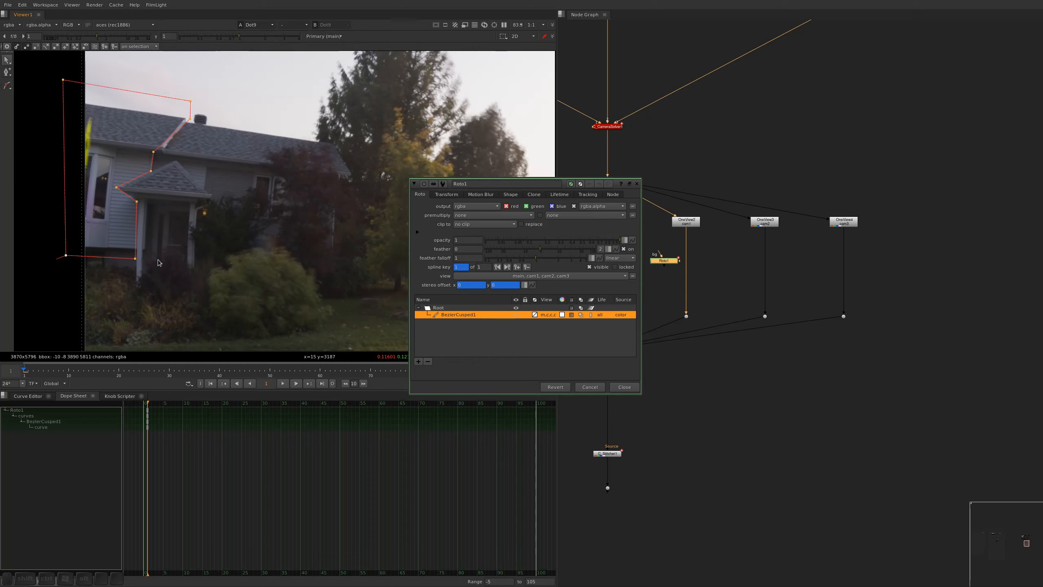
# Adjust the roto shape's lower and upper corner points along the house, and close the node's properties
pyautogui.moveTo(136, 260); pyautogui.dragTo(136, 256)
pyautogui.keyDown('alt'); pyautogui.moveTo(91, 126); pyautogui.dragTo(96, 184); pyautogui.keyUp('alt')
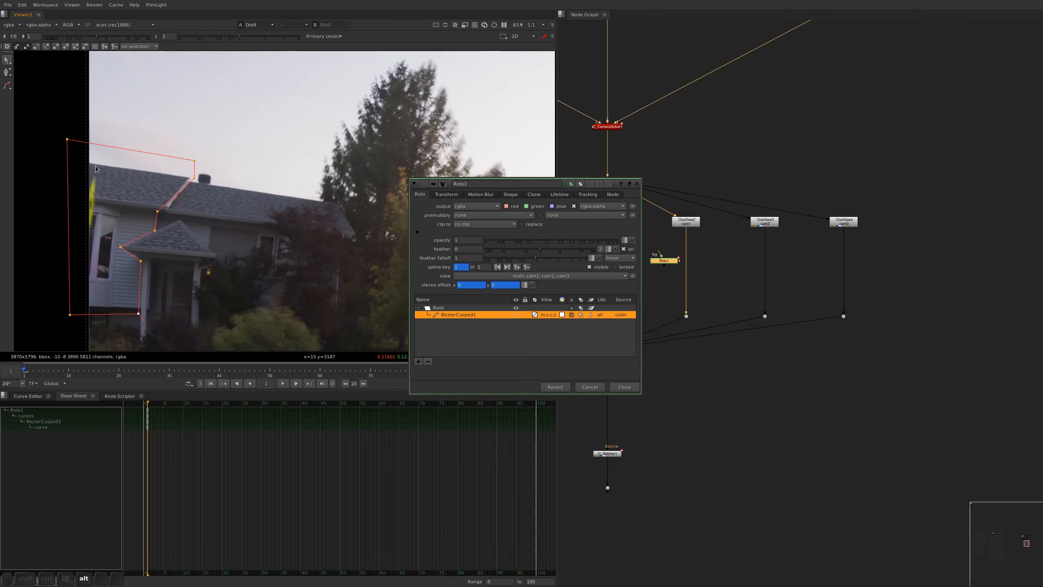
pyautogui.moveTo(195, 161); pyautogui.dragTo(185, 155)
pyautogui.hotkey('alt', 'a')
# Reposition the Roto node and add a Blur node with size 26 beneath it, closing its properties
pyautogui.scroll(4, 670, 243)
pyautogui.click(640, 316)
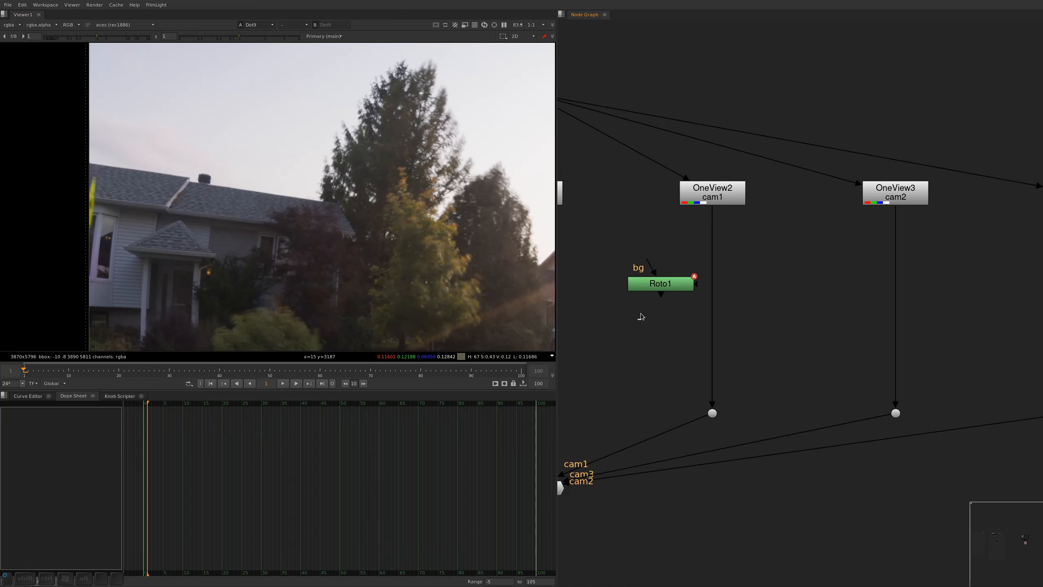
pyautogui.moveTo(658, 285); pyautogui.dragTo(631, 271)
pyautogui.press('b')
pyautogui.press('a')
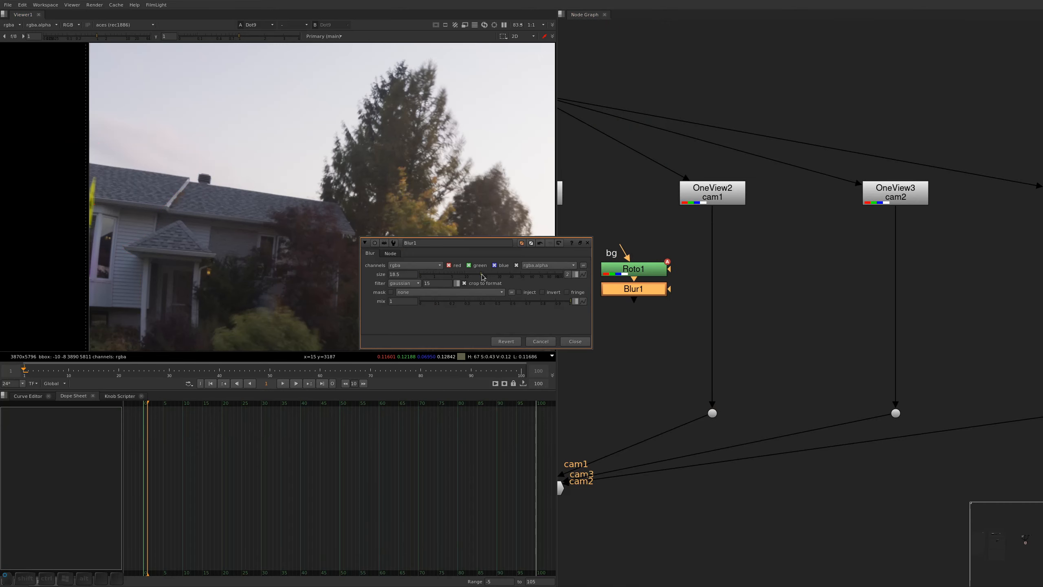
pyautogui.hotkey('alt', 'a')
# Insert a ChannelMerge node into the cam1 branch and connect the Blur node to its A input
pyautogui.click(641, 323)
pyautogui.keyDown('alt'); pyautogui.moveTo(672, 338); pyautogui.dragTo(628, 315); pyautogui.keyUp('alt')
pyautogui.press('Tab')
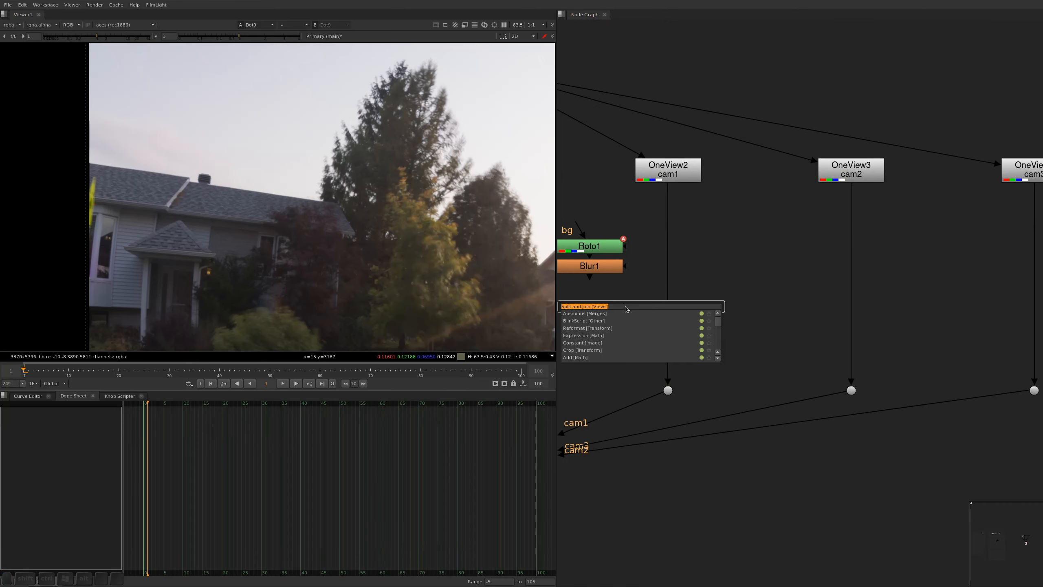
pyautogui.write('channe')
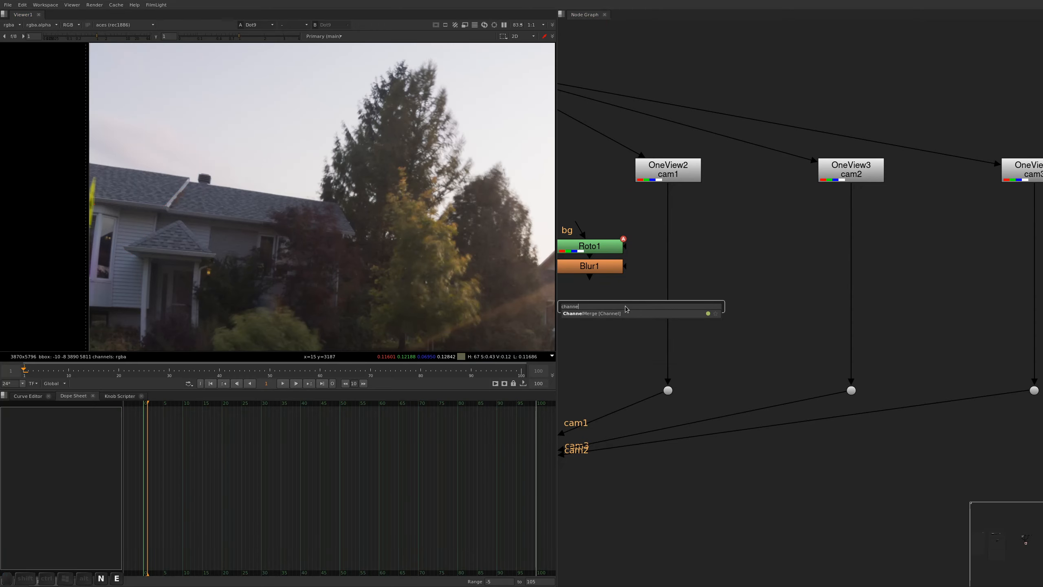
pyautogui.press('Return')
pyautogui.moveTo(623, 328); pyautogui.dragTo(652, 310)
pyautogui.moveTo(645, 282); pyautogui.dragTo(601, 269)
# Set the ChannelMerge operation to stencil and close its properties
pyautogui.press('a')
pyautogui.click(438, 284)
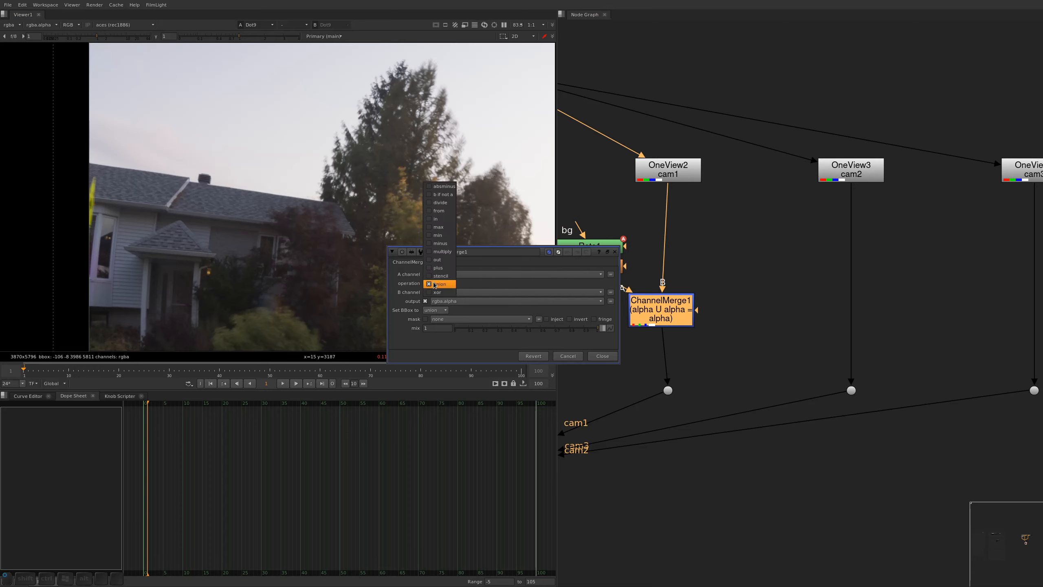
pyautogui.click(440, 275)
pyautogui.click(760, 305)
pyautogui.moveTo(759, 305); pyautogui.dragTo(758, 307, button='middle')
pyautogui.press('a')
# View the ChannelMerge output and compare its colour image with its alpha around the house at the image edge
pyautogui.click(674, 318)
pyautogui.moveTo(674, 317); pyautogui.dragTo(677, 321)
pyautogui.press('1')
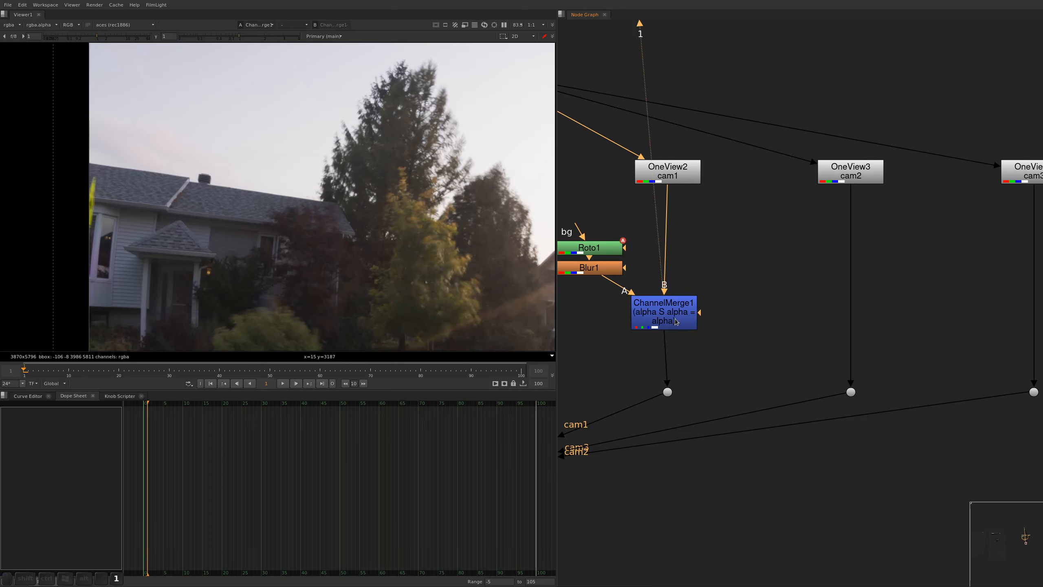
pyautogui.press('f')
pyautogui.keyDown('alt'); pyautogui.moveTo(175, 177); pyautogui.dragTo(219, 210, button='middle'); pyautogui.keyUp('alt')
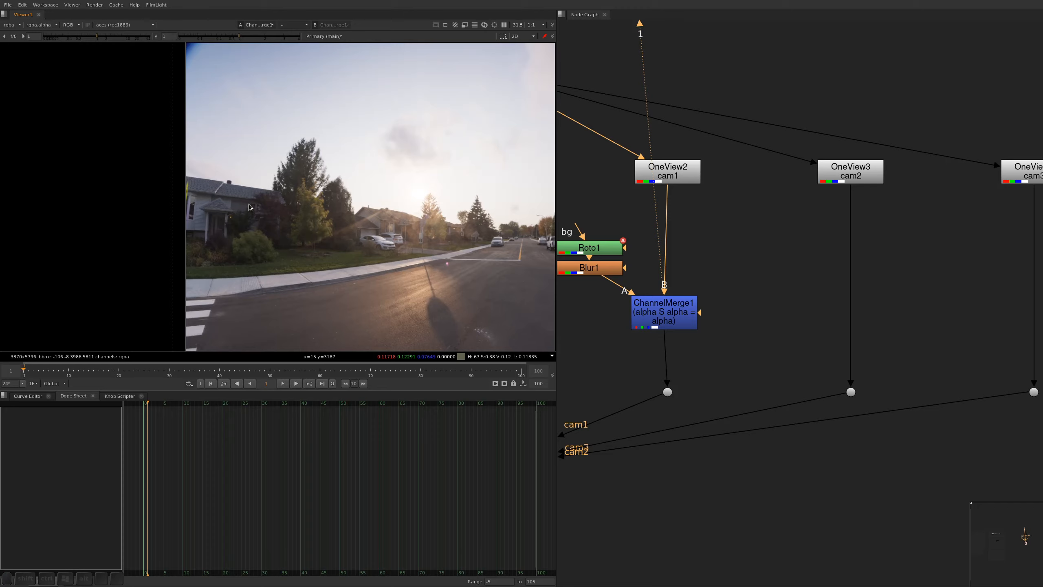
pyautogui.press('a')
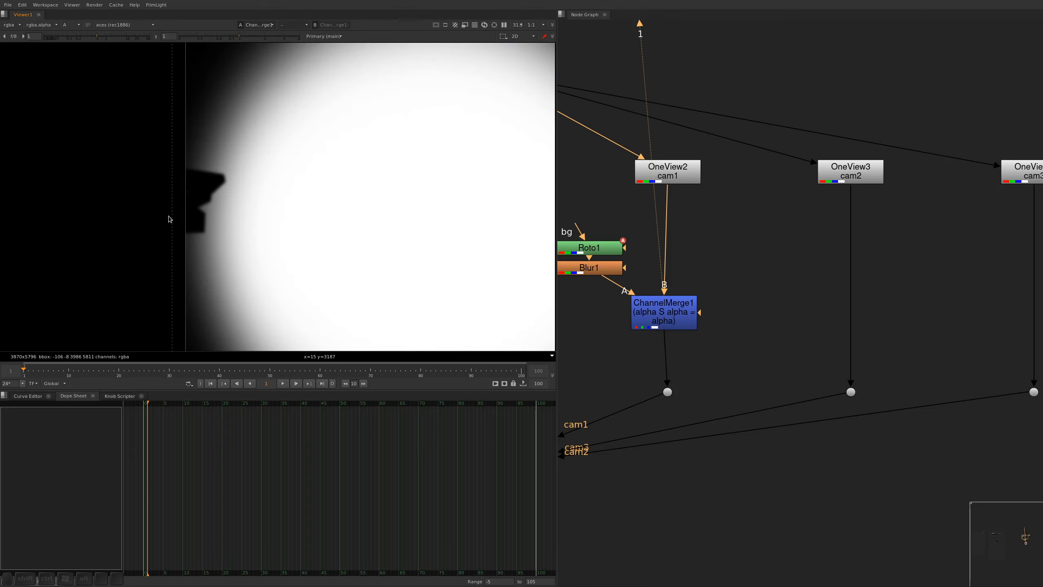
pyautogui.press('a')
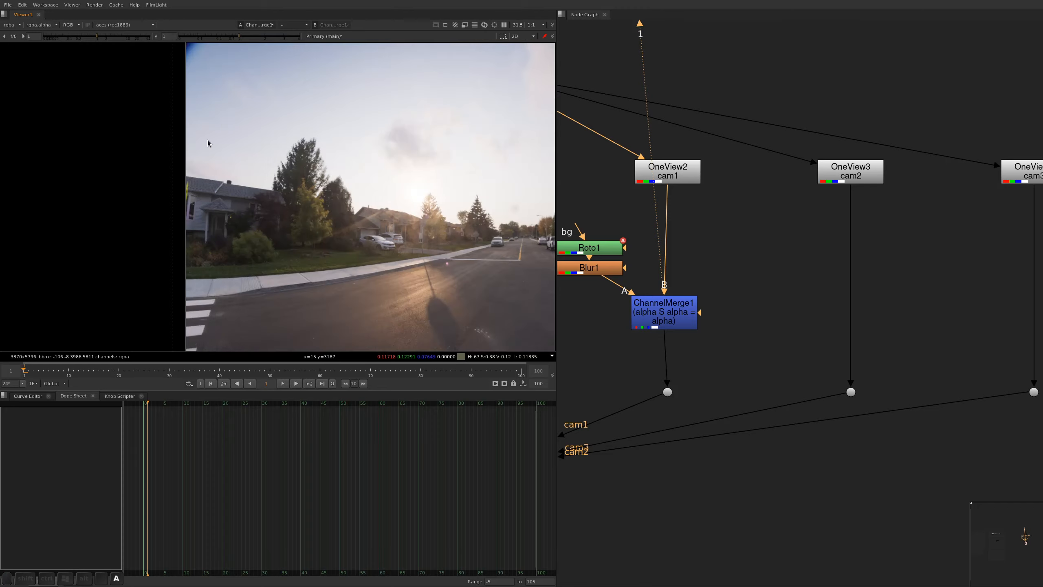
pyautogui.press('a')
# Set the Blur node's size to 75 and align the ChannelMerge node with the cam1 branch
pyautogui.doubleClick(597, 270)
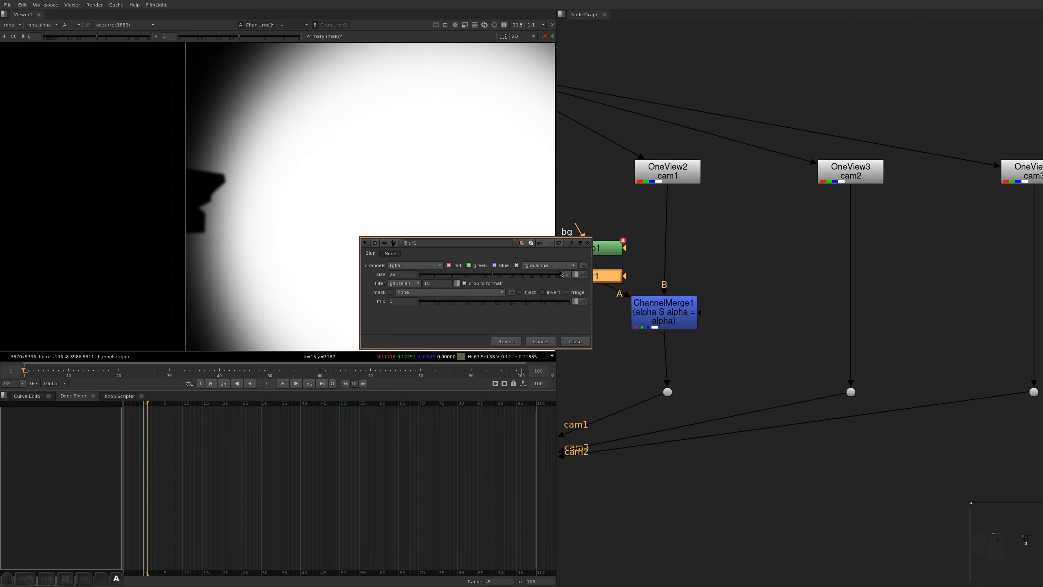
pyautogui.moveTo(492, 275); pyautogui.dragTo(543, 273)
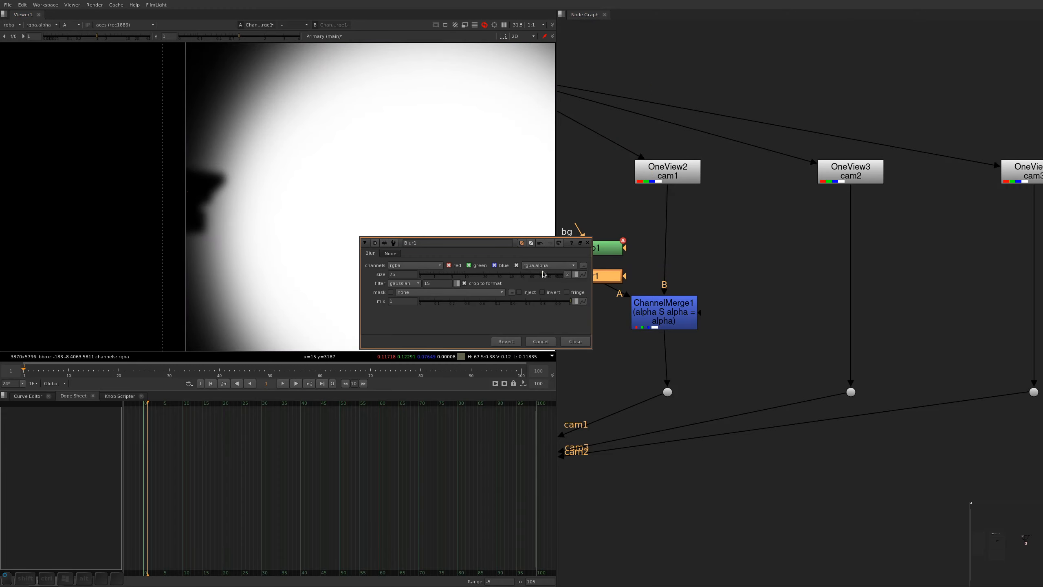
pyautogui.hotkey('alt', 'a')
pyautogui.keyDown('alt'); pyautogui.moveTo(732, 321); pyautogui.dragTo(771, 209); pyautogui.keyUp('alt')
pyautogui.scroll(-5, 764, 177)
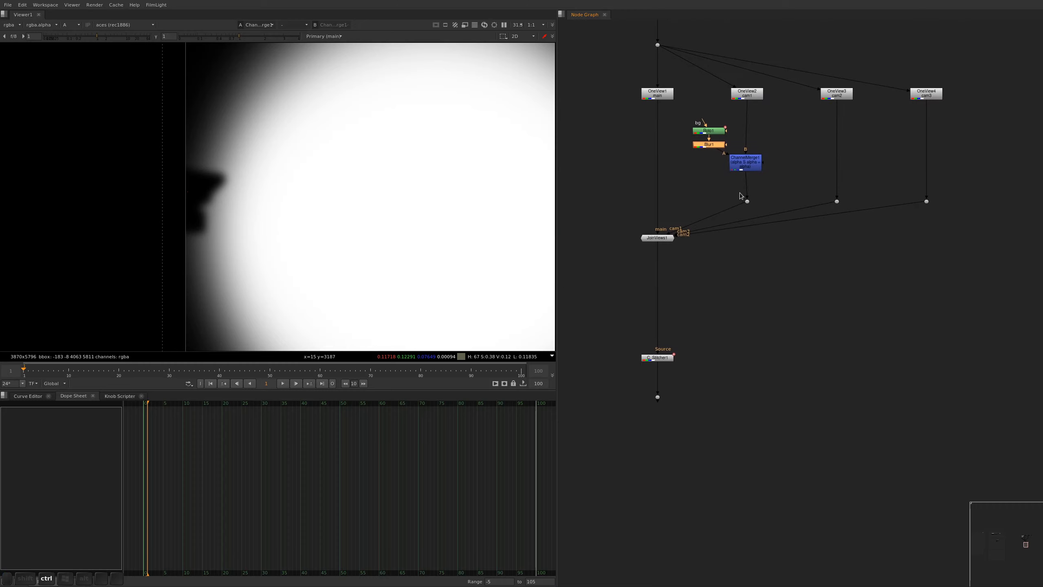
pyautogui.click(748, 168)
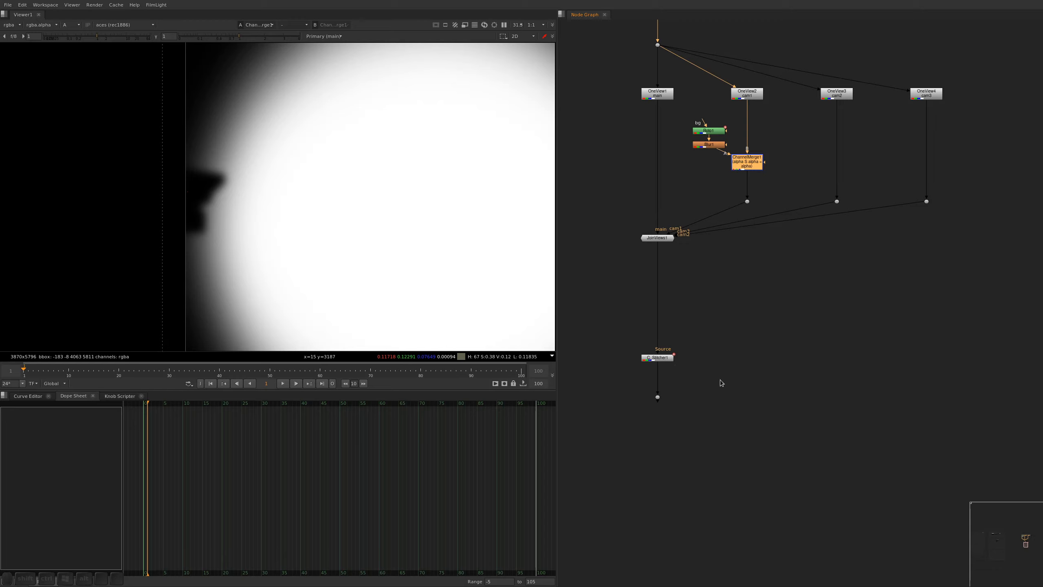
# Save the script, view the stitched panorama in colour and inspect the house behind the yellow sign
pyautogui.click(657, 358)
pyautogui.press('1')
pyautogui.press('a')
pyautogui.hotkey('ctrl', 's')
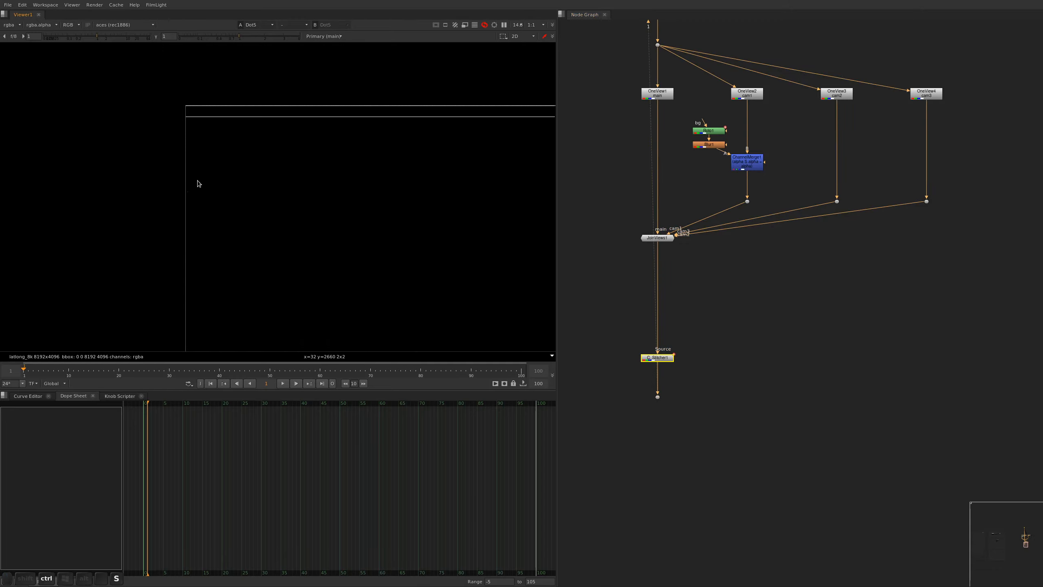
pyautogui.keyDown('alt'); pyautogui.scroll(5, 181, 226); pyautogui.keyUp('alt')
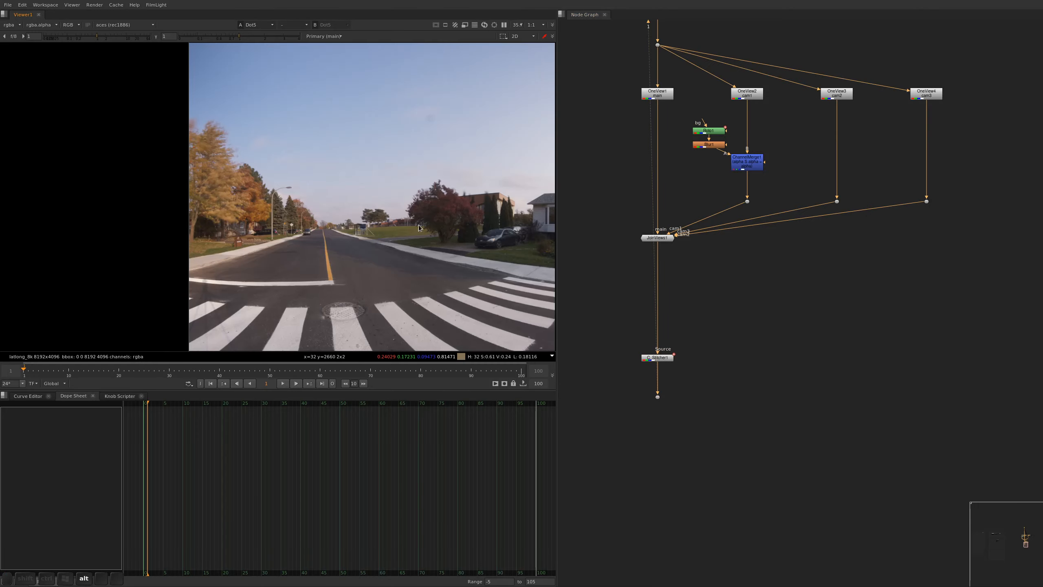
pyautogui.keyDown('alt'); pyautogui.moveTo(549, 206); pyautogui.dragTo(188, 182); pyautogui.keyUp('alt')
pyautogui.keyDown('alt'); pyautogui.scroll(8, 187, 181); pyautogui.keyUp('alt')
pyautogui.keyDown('alt'); pyautogui.moveTo(191, 235); pyautogui.dragTo(201, 234); pyautogui.keyUp('alt')
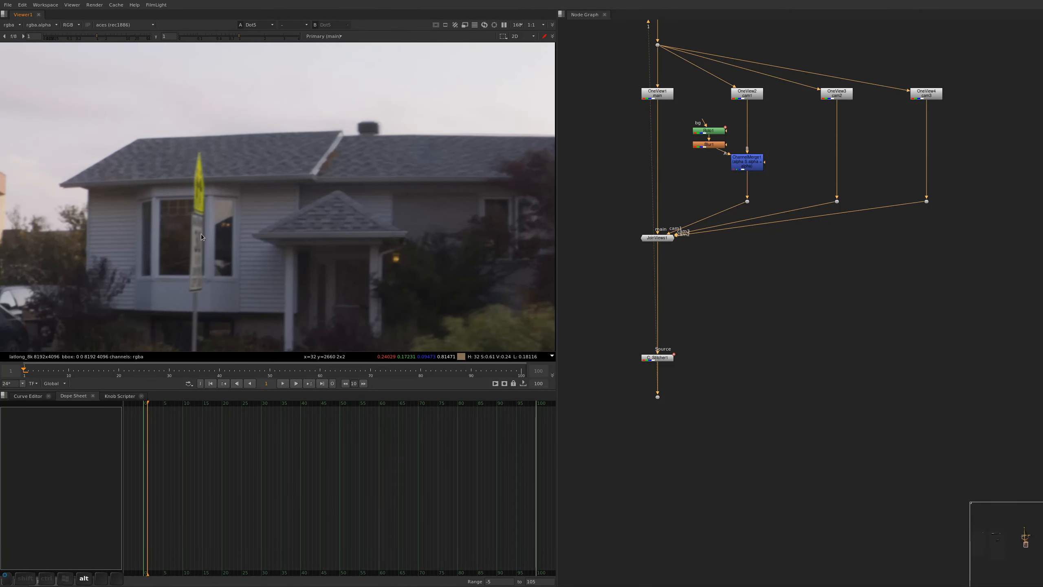
pyautogui.keyDown('alt'); pyautogui.moveTo(500, 141); pyautogui.dragTo(526, 171); pyautogui.keyUp('alt')
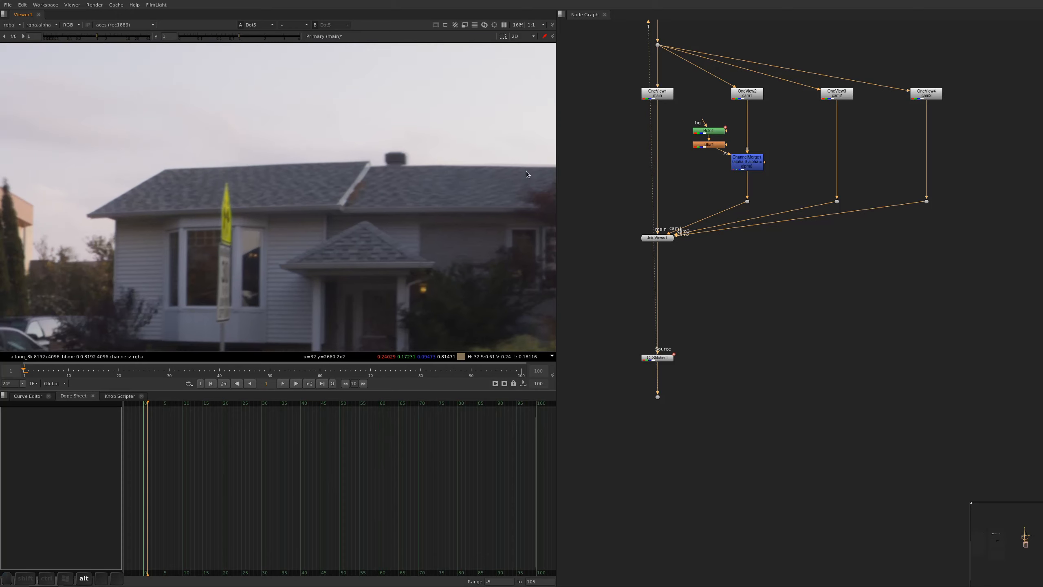
# Disable and re-enable the cam1 ChannelMerge node to compare the panorama around the house with and without the stencil
pyautogui.press('d')
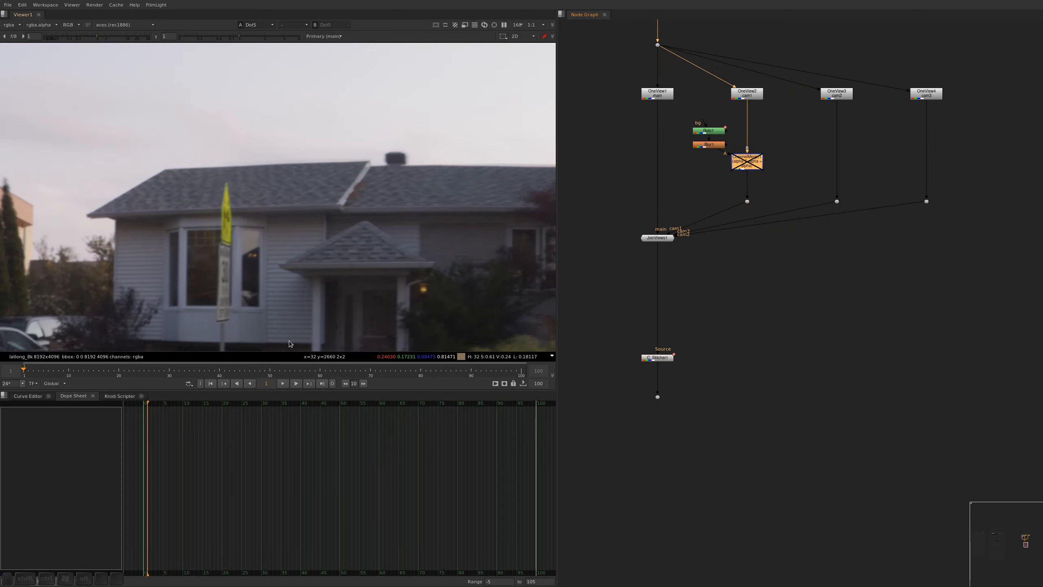
pyautogui.press('d')
pyautogui.press('d')
pyautogui.press('d')
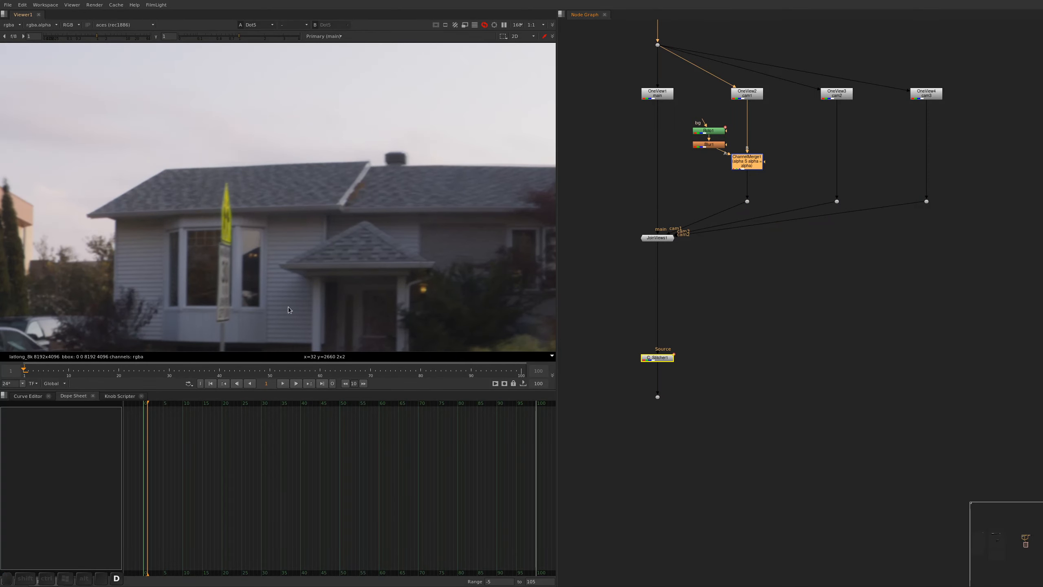
pyautogui.scroll(-10, 318, 278)
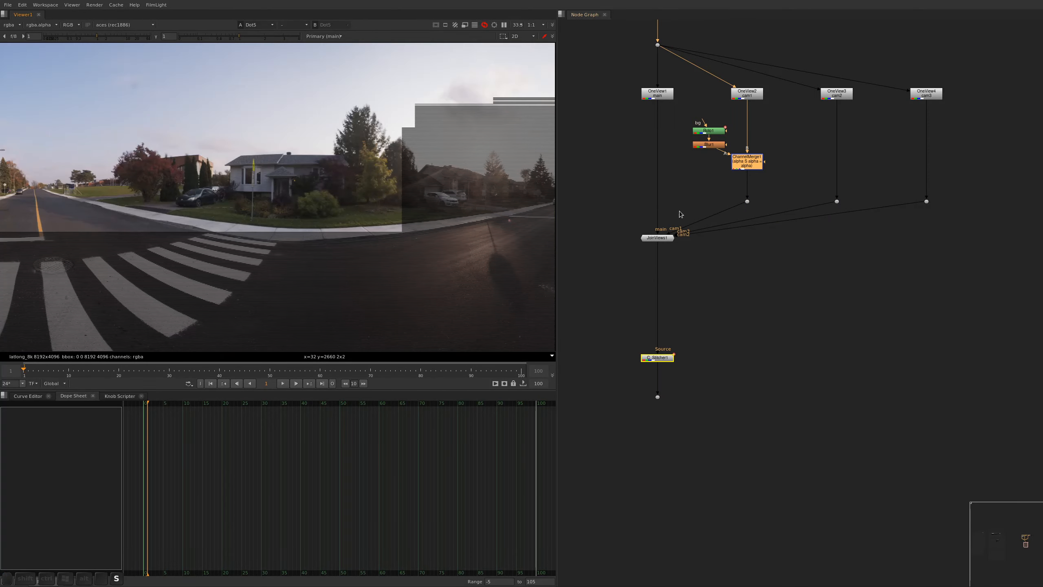
# Copy the Roto, Blur and ChannelMerge nodes of the cam1 branch and paste them beside the cam2 branch
pyautogui.keyDown('alt'); pyautogui.moveTo(791, 117); pyautogui.dragTo(682, 210); pyautogui.keyUp('alt')
pyautogui.hotkey('ctrl', 'c')
pyautogui.click(815, 202)
pyautogui.hotkey('ctrl', 'v')
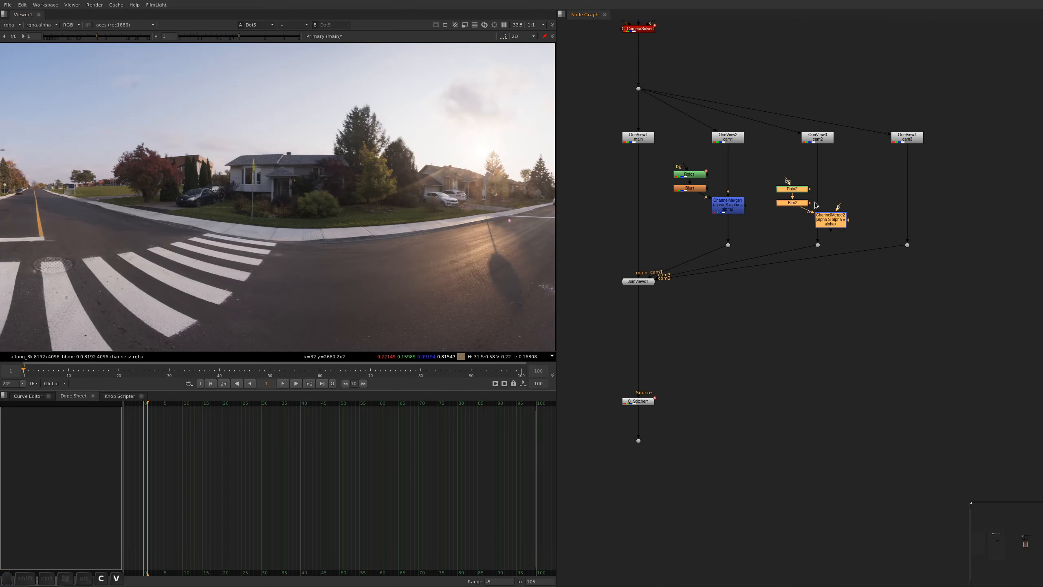
# View cam2's OneView output, insert the pasted ChannelMerge with its Roto and Blur into the cam2 branch, and view its result
pyautogui.click(820, 138)
pyautogui.press('1')
pyautogui.press('f')
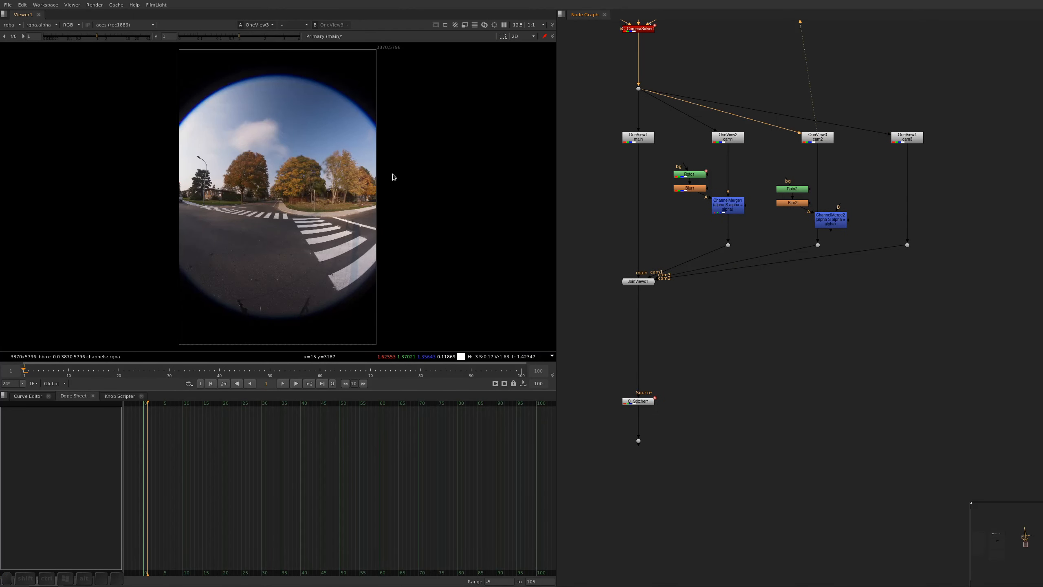
pyautogui.moveTo(862, 224); pyautogui.dragTo(789, 174)
pyautogui.click(797, 182)
pyautogui.click(818, 206)
pyautogui.press('1')
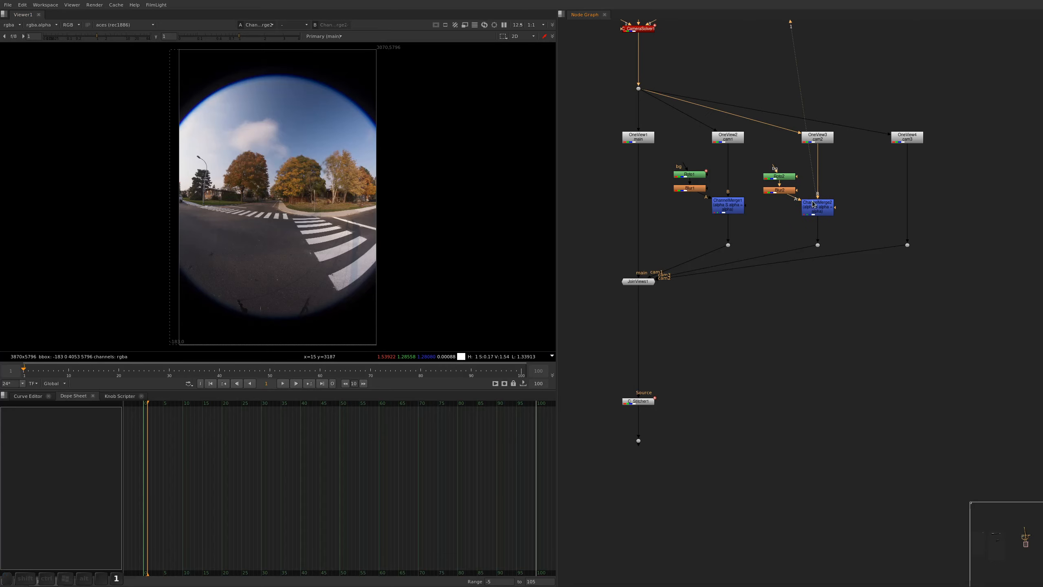
# Open the Roto2 node beside the cam2 branch and delete its copied shape
pyautogui.doubleClick(779, 176)
pyautogui.keyDown('alt'); pyautogui.moveTo(161, 183); pyautogui.dragTo(230, 137, button='middle'); pyautogui.keyUp('alt')
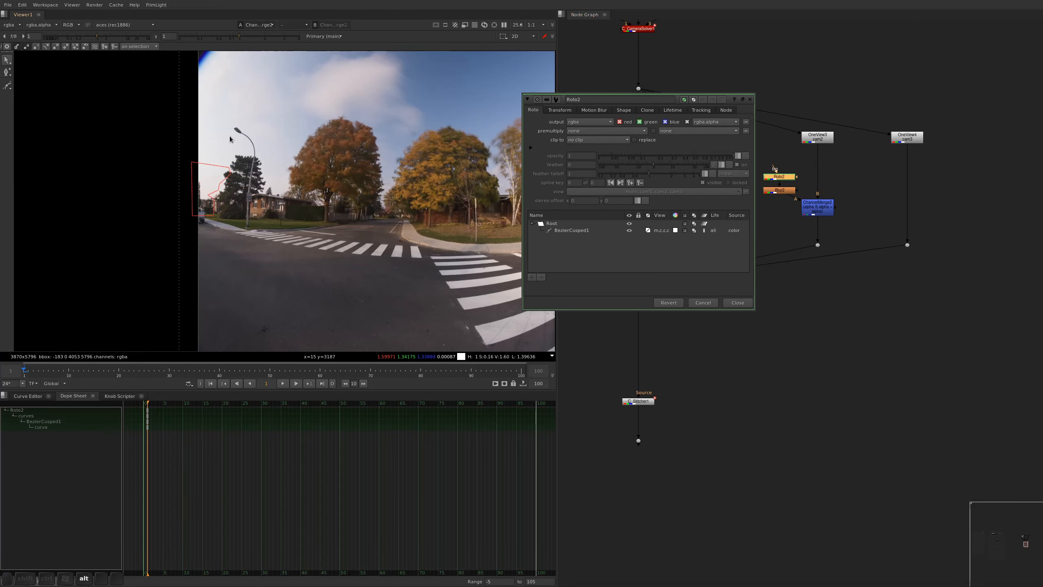
pyautogui.hotkey('ctrl', 'a')
pyautogui.press('Delete')
# Draw a closed Bezier roto shape around the head and curved arm of the street lamp above the dark pine
pyautogui.keyDown('alt'); pyautogui.moveTo(258, 141); pyautogui.dragTo(267, 186); pyautogui.keyUp('alt')
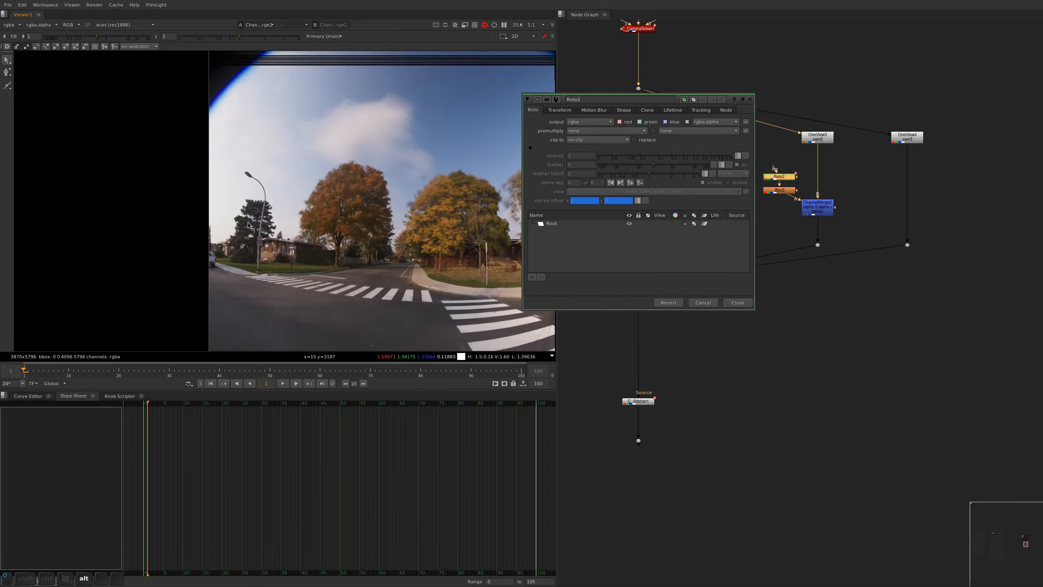
pyautogui.keyDown('alt'); pyautogui.moveTo(267, 186); pyautogui.dragTo(302, 199, button='middle'); pyautogui.keyUp('alt')
pyautogui.press('v')
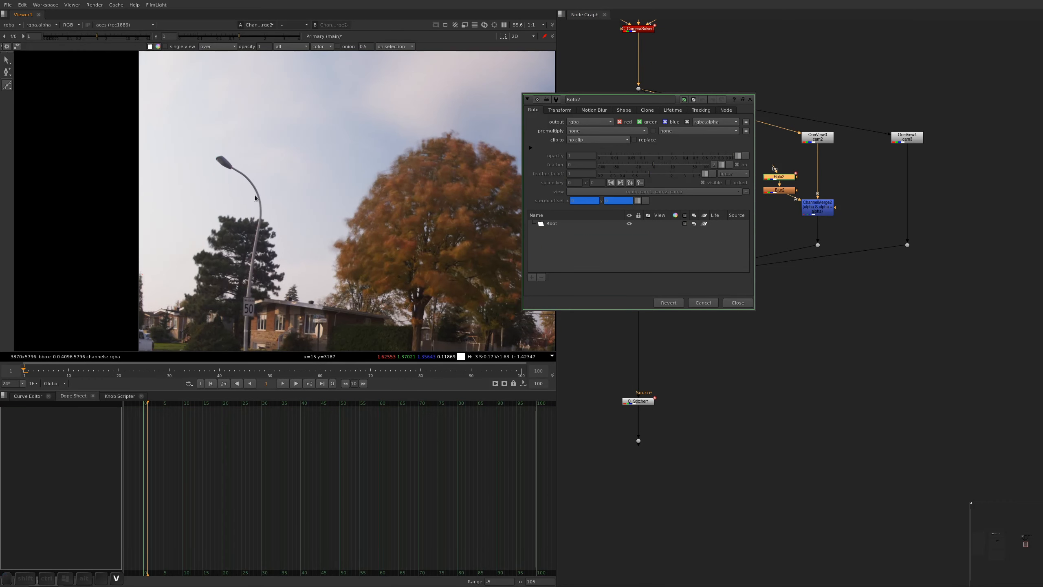
pyautogui.click(270, 220)
pyautogui.click(252, 216)
pyautogui.click(225, 198)
pyautogui.click(196, 160)
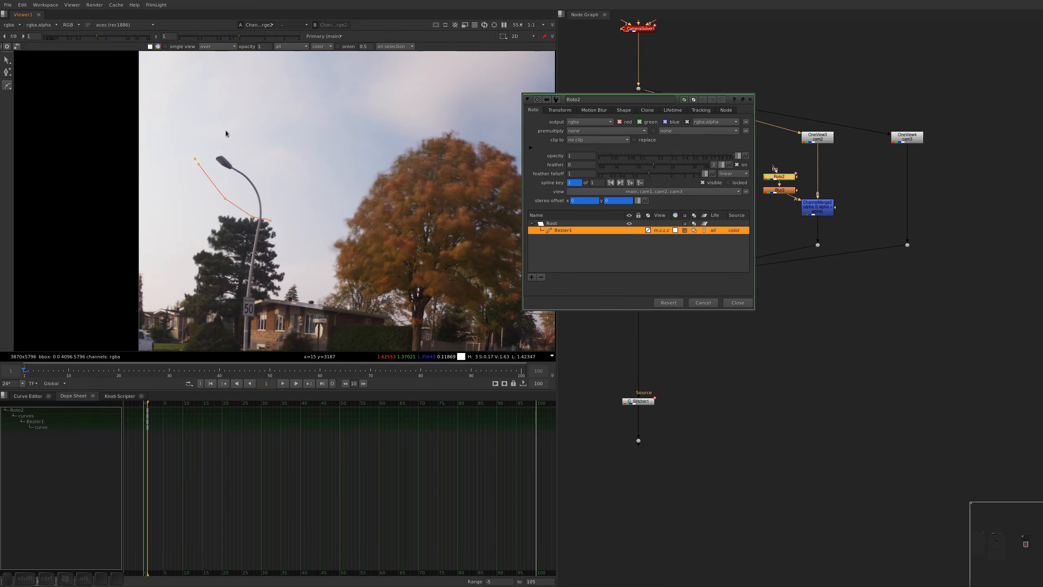
pyautogui.click(225, 140)
pyautogui.click(266, 174)
pyautogui.click(279, 213)
pyautogui.click(270, 221)
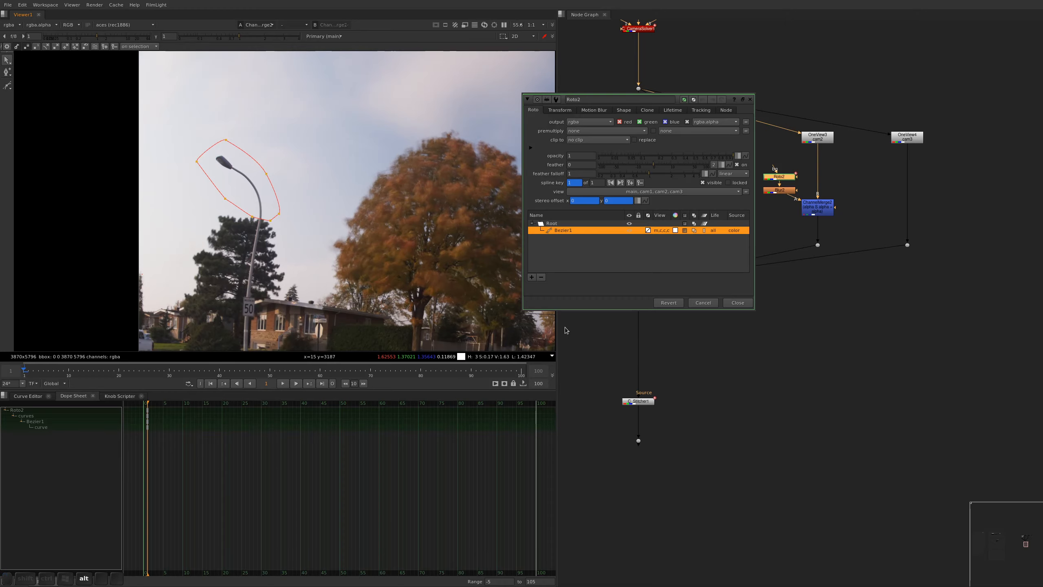
# Close the Roto2 properties and check the alpha of the cam2 ChannelMerge output
pyautogui.hotkey('alt', 'q')
pyautogui.click(820, 208)
pyautogui.press('1')
pyautogui.press('a')
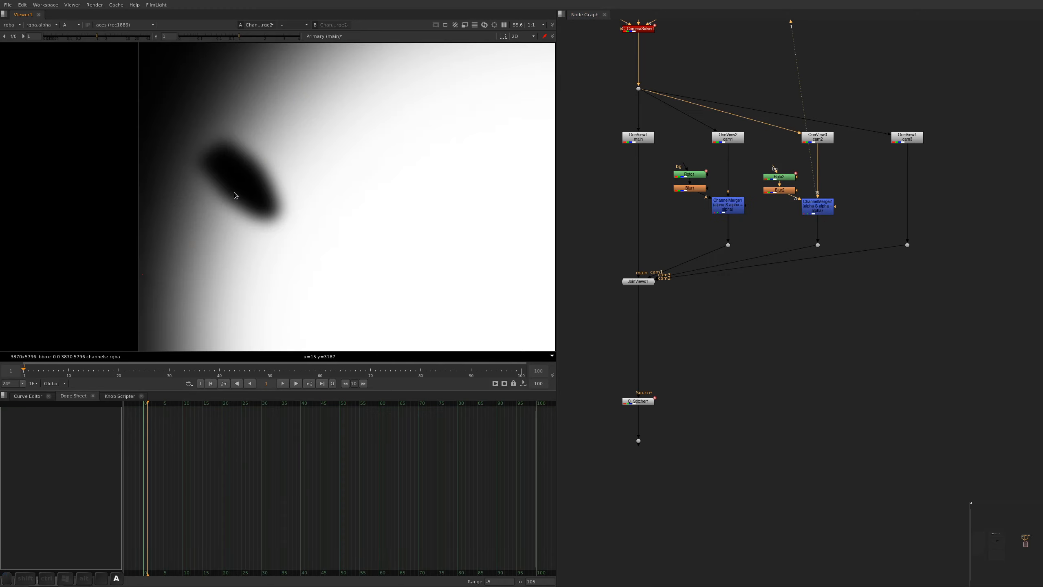
# View the stitched panorama in colour and save the script
pyautogui.keyDown('alt'); pyautogui.moveTo(754, 259); pyautogui.dragTo(799, 146); pyautogui.keyUp('alt')
pyautogui.click(683, 327)
pyautogui.press('1')
pyautogui.press('f')
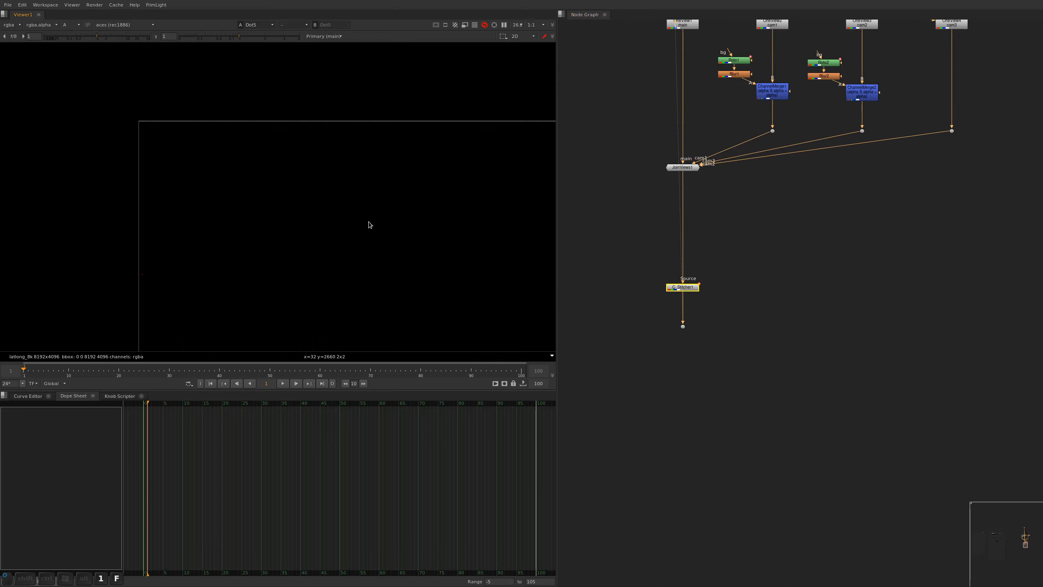
pyautogui.hotkey('ctrl', 's')
pyautogui.press('a')
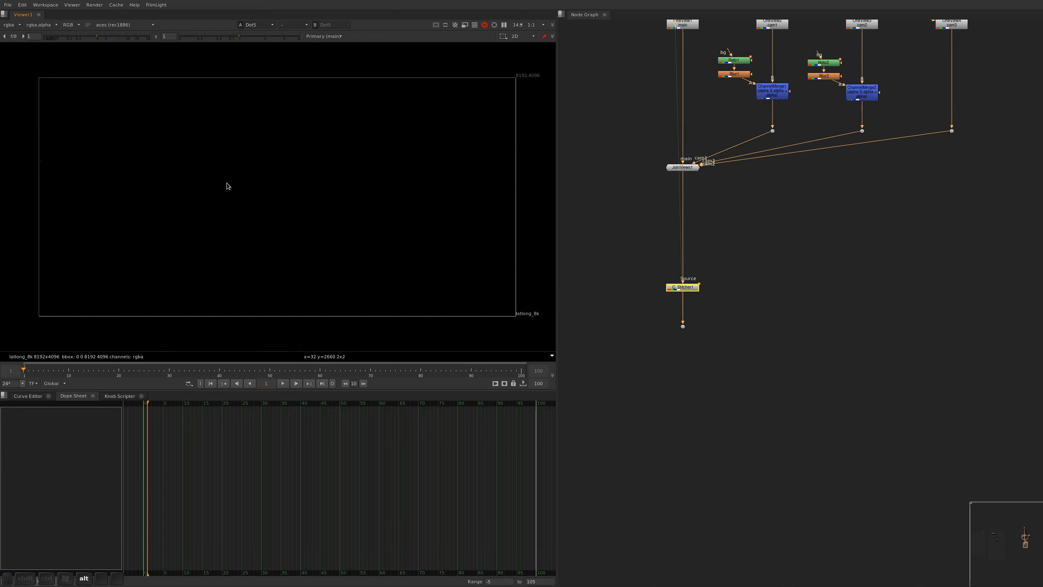
pyautogui.hotkey('alt', 'q')
pyautogui.hotkey('ctrl', 's')
# Disable and re-enable the cam2 ChannelMerge node to compare the street lamp with and without the stencil
pyautogui.keyDown('alt'); pyautogui.moveTo(357, 168); pyautogui.dragTo(405, 154, button='middle'); pyautogui.keyUp('alt')
pyautogui.keyDown('alt'); pyautogui.moveTo(478, 195); pyautogui.dragTo(421, 132); pyautogui.keyUp('alt')
pyautogui.keyDown('alt'); pyautogui.moveTo(870, 93); pyautogui.dragTo(870, 149); pyautogui.keyUp('alt')
pyautogui.click(870, 149)
pyautogui.press('d')
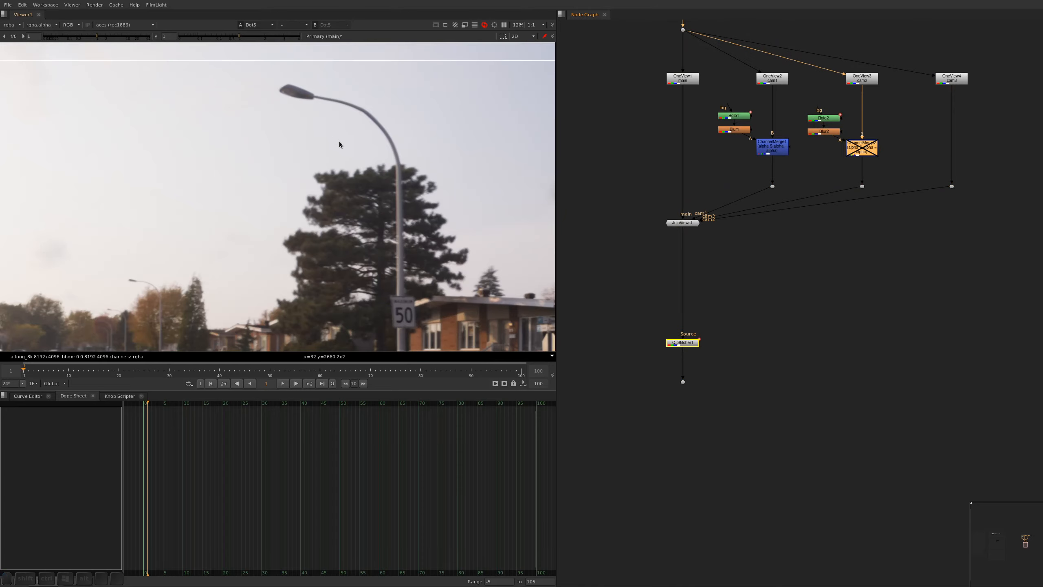
pyautogui.press('d')
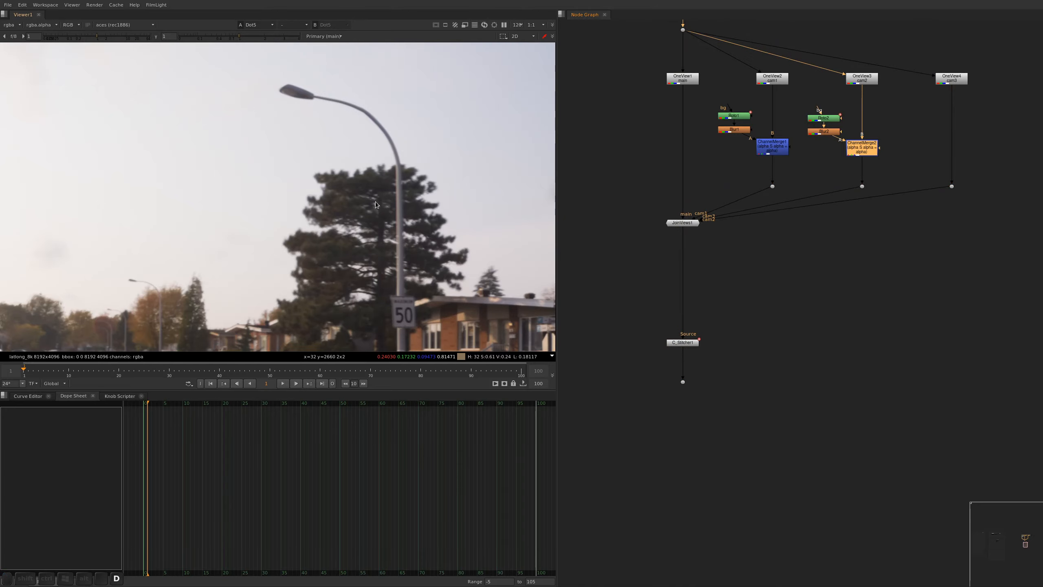
# Inspect the panorama around the street lamp and the large orange tree, and save the script
pyautogui.keyDown('alt'); pyautogui.moveTo(412, 164); pyautogui.dragTo(372, 139, button='middle'); pyautogui.keyUp('alt')
pyautogui.keyDown('alt'); pyautogui.moveTo(372, 139); pyautogui.dragTo(311, 53); pyautogui.keyUp('alt')
pyautogui.keyDown('alt'); pyautogui.moveTo(377, 208); pyautogui.dragTo(213, 267); pyautogui.keyUp('alt')
pyautogui.keyDown('alt'); pyautogui.moveTo(534, 156); pyautogui.dragTo(268, 242); pyautogui.keyUp('alt')
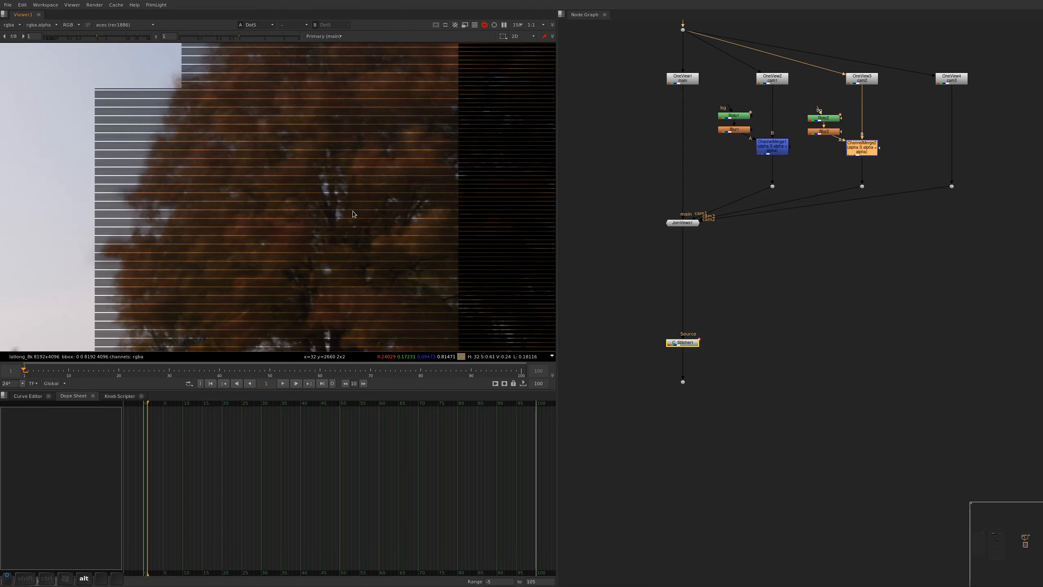
pyautogui.keyDown('alt'); pyautogui.scroll(-2, 353, 210); pyautogui.keyUp('alt')
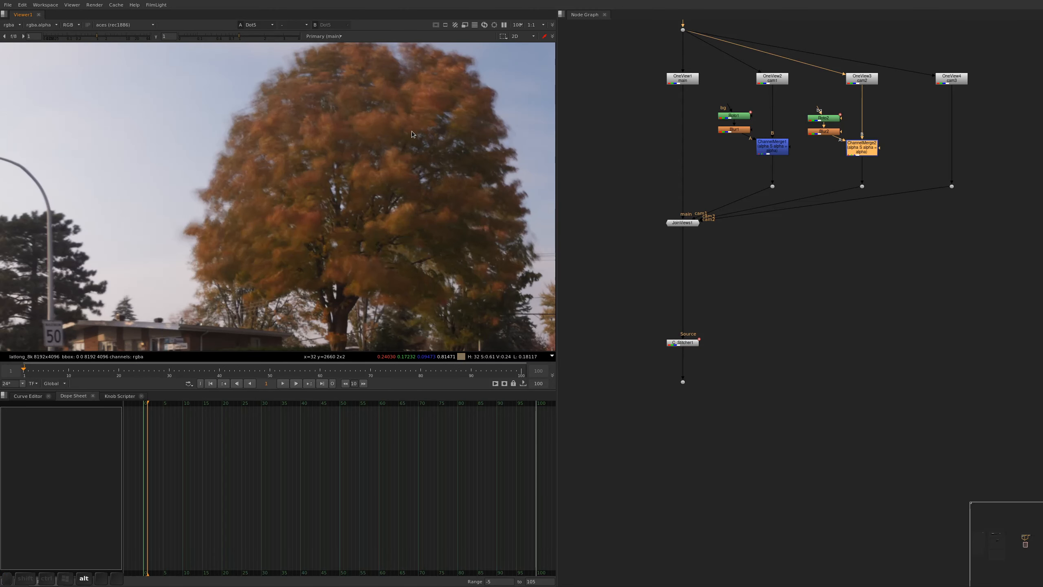
pyautogui.keyDown('alt'); pyautogui.moveTo(341, 111); pyautogui.dragTo(354, 147); pyautogui.keyUp('alt')
pyautogui.keyDown('alt'); pyautogui.moveTo(892, 132); pyautogui.dragTo(894, 176); pyautogui.keyUp('alt')
pyautogui.hotkey('ctrl', 's')
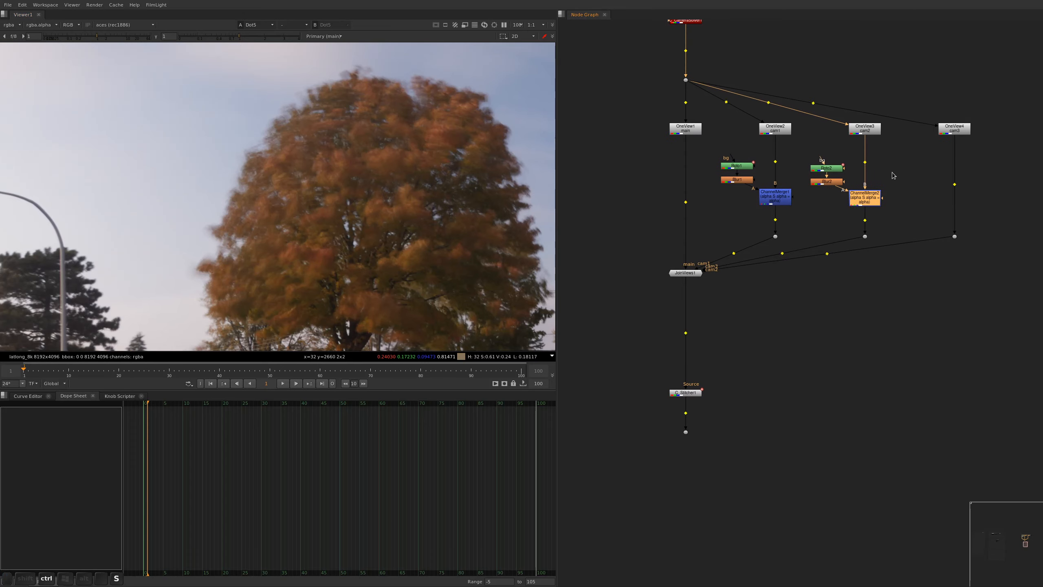
# View the merged HDR image of the middle camera's bracket and inspect its autumn trees up close
pyautogui.keyDown('alt'); pyautogui.moveTo(825, 57); pyautogui.dragTo(817, 361); pyautogui.keyUp('alt')
pyautogui.keyDown('alt'); pyautogui.scroll(-5, 790, 246); pyautogui.keyUp('alt')
pyautogui.keyDown('alt'); pyautogui.moveTo(782, 292); pyautogui.dragTo(795, 339); pyautogui.keyUp('alt')
pyautogui.keyDown('alt'); pyautogui.scroll(-1, 794, 339); pyautogui.keyUp('alt')
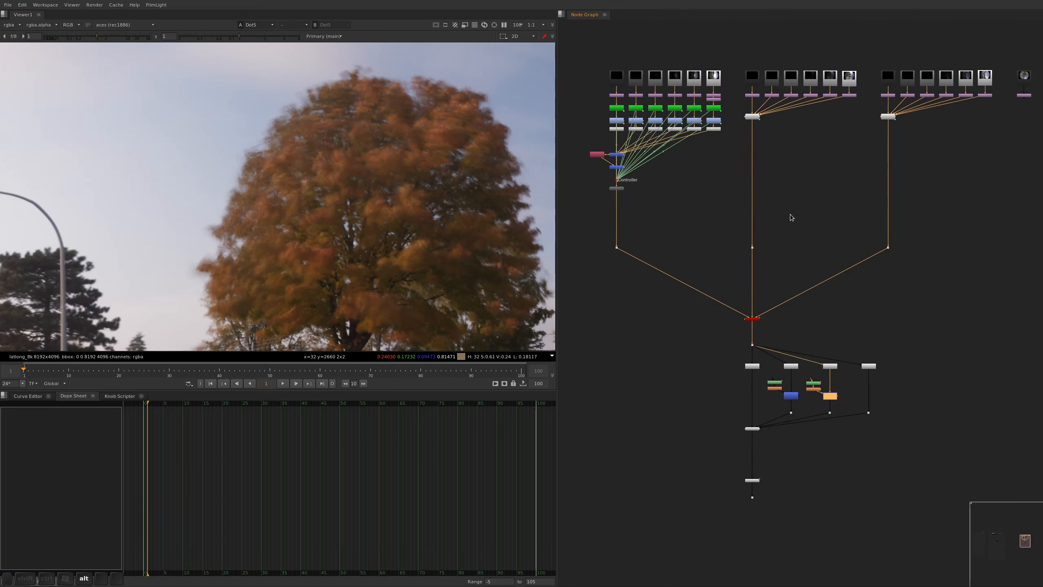
pyautogui.moveTo(791, 213); pyautogui.dragTo(716, 257)
pyautogui.press('1')
pyautogui.press('f')
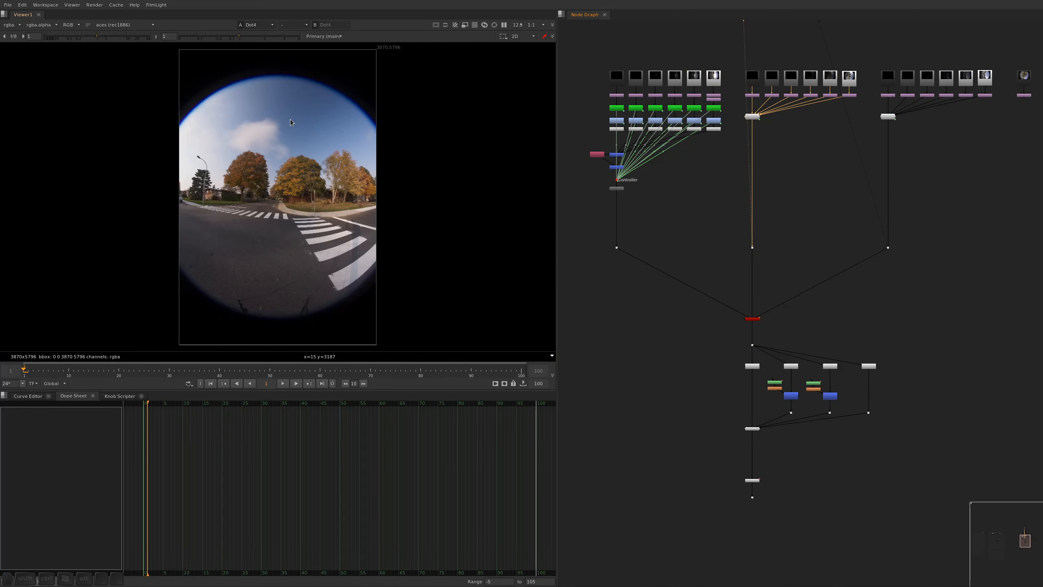
pyautogui.keyDown('alt'); pyautogui.moveTo(347, 177); pyautogui.dragTo(370, 131, button='middle'); pyautogui.keyUp('alt')
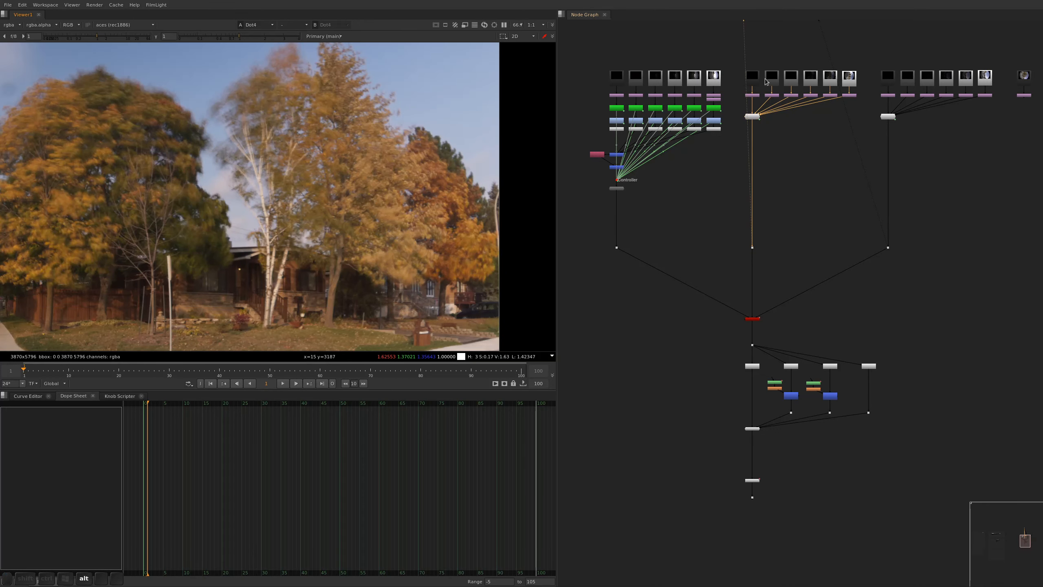
# Spread out the camera groups by moving the first one further left and the third one with the loose images further right
pyautogui.keyDown('alt'); pyautogui.moveTo(766, 81); pyautogui.dragTo(758, 176); pyautogui.keyUp('alt')
pyautogui.scroll(-3, 719, 162)
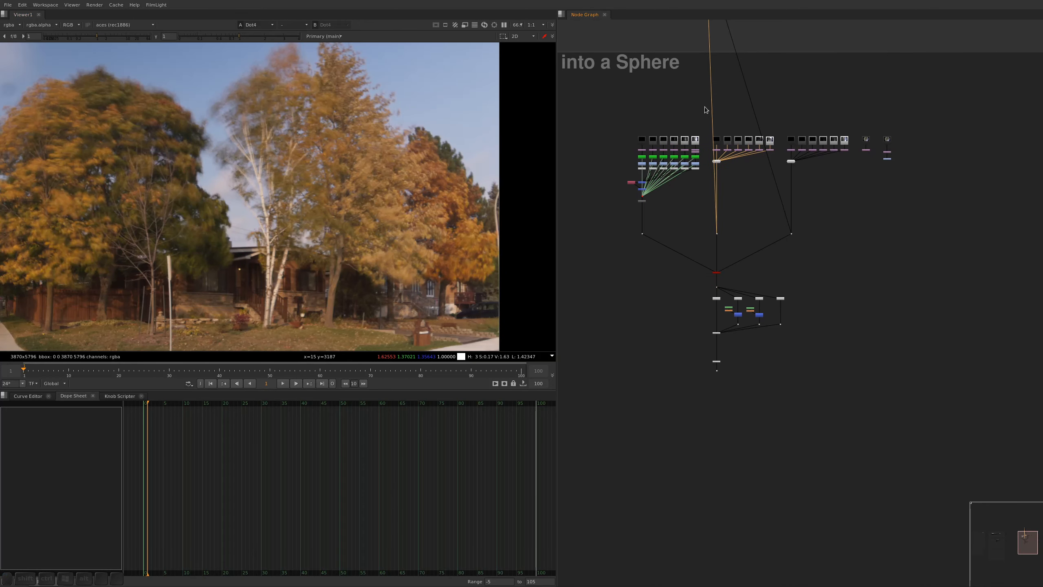
pyautogui.moveTo(584, 107); pyautogui.dragTo(706, 269)
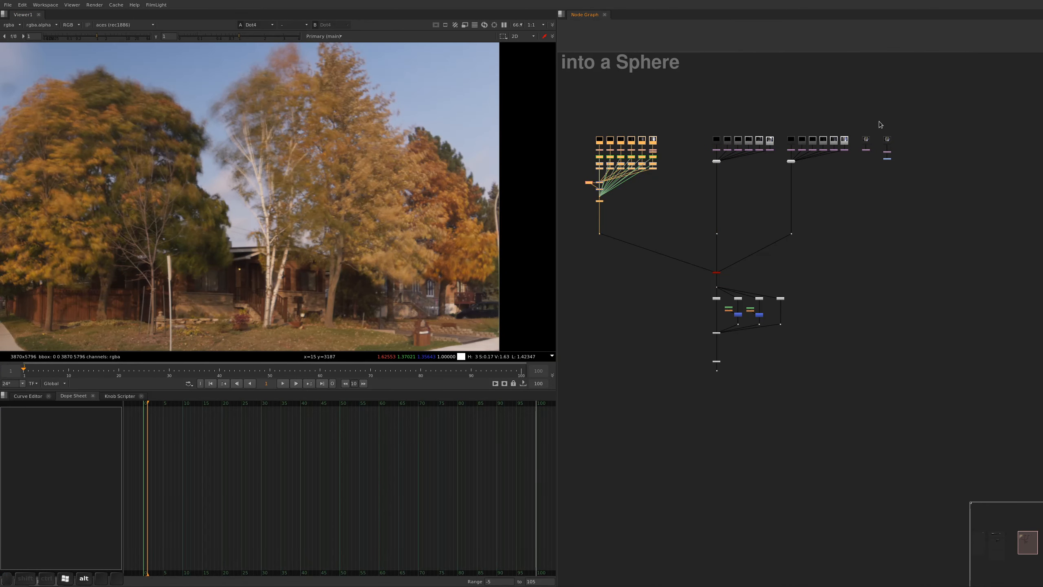
pyautogui.moveTo(944, 92); pyautogui.dragTo(775, 286)
pyautogui.press('alt+super+Right')
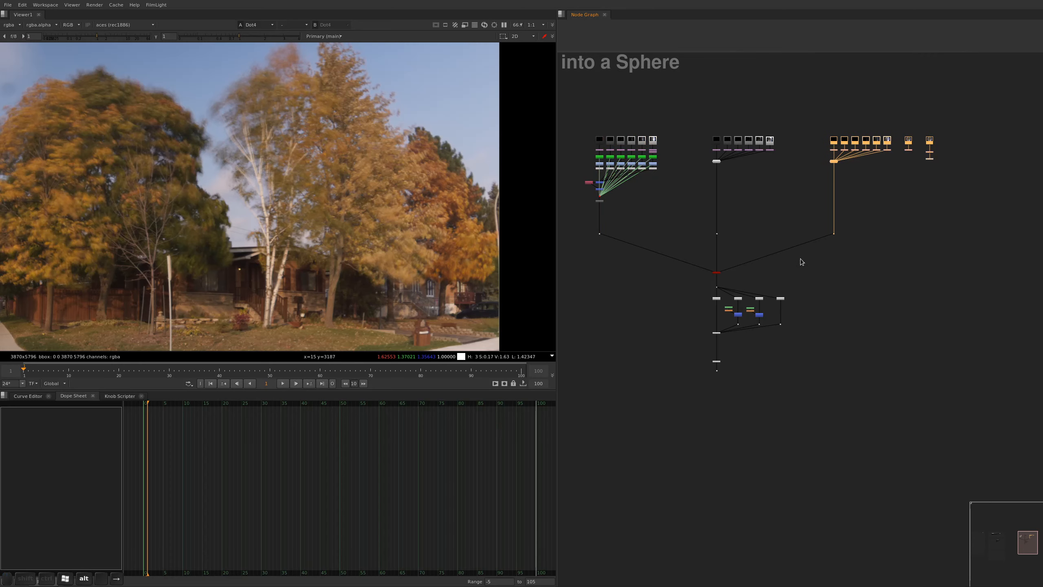
# View the middle camera's merged image again and examine the birch and the trees next to it
pyautogui.click(717, 233)
pyautogui.press('1')
pyautogui.press('f')
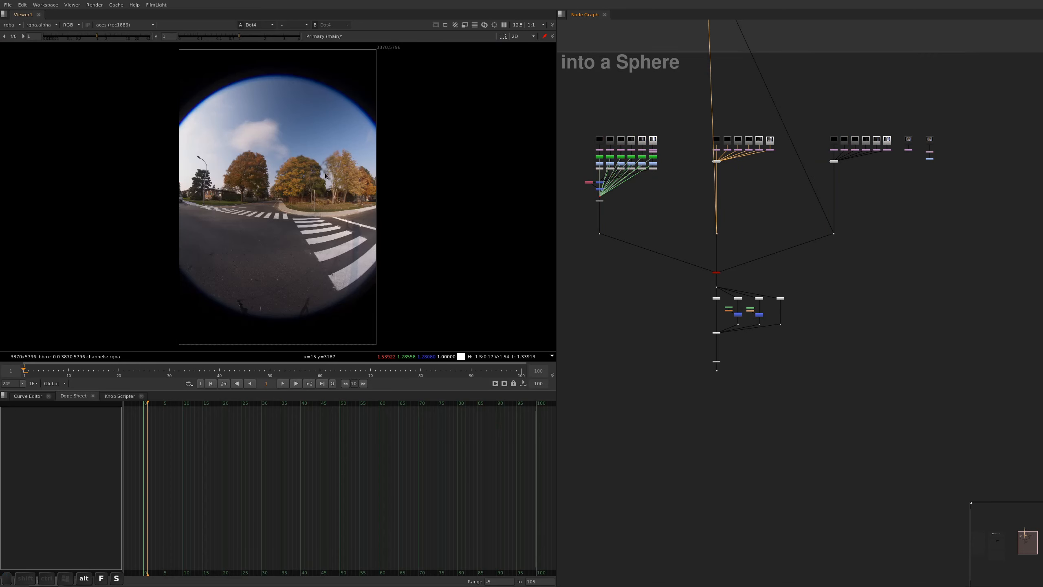
pyautogui.scroll(8, 325, 176)
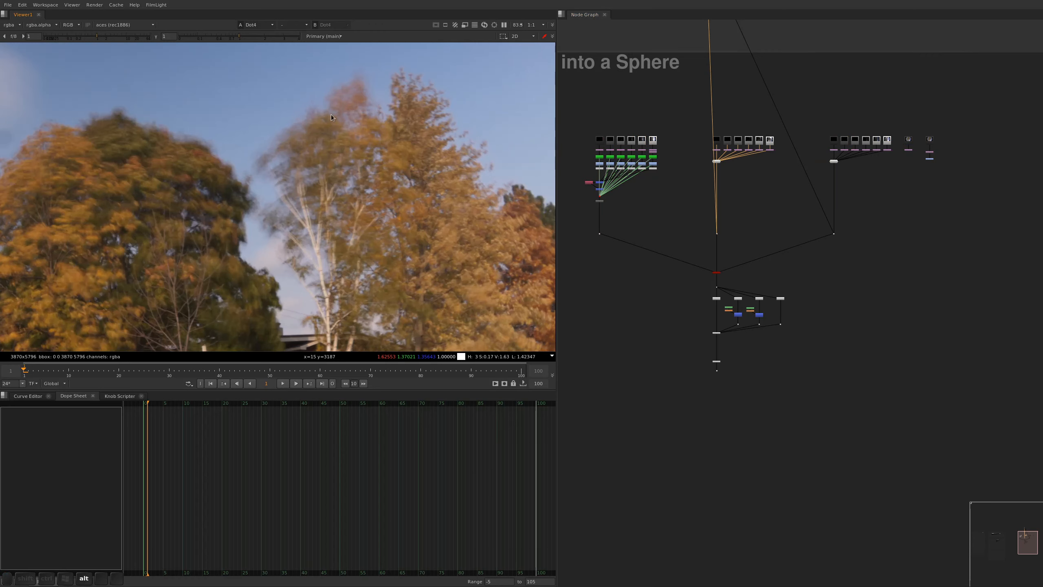
# View the Reformat outputs of the middle camera's fifth and sixth exposures in turn to compare the trees
pyautogui.keyDown('alt'); pyautogui.moveTo(767, 221); pyautogui.dragTo(742, 263); pyautogui.keyUp('alt')
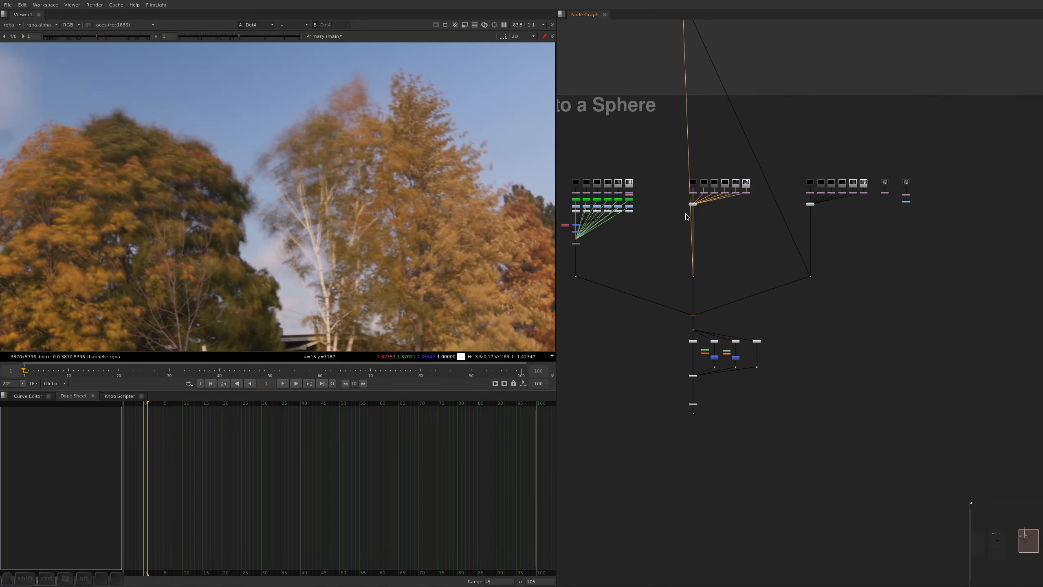
pyautogui.keyDown('alt'); pyautogui.moveTo(738, 205); pyautogui.dragTo(760, 185, button='middle'); pyautogui.keyUp('alt')
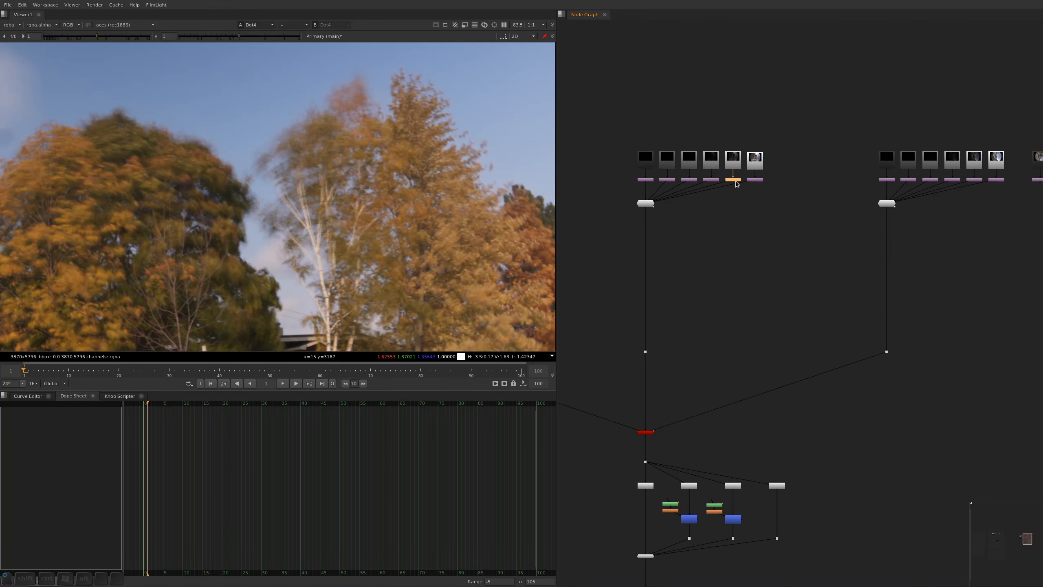
pyautogui.press('1')
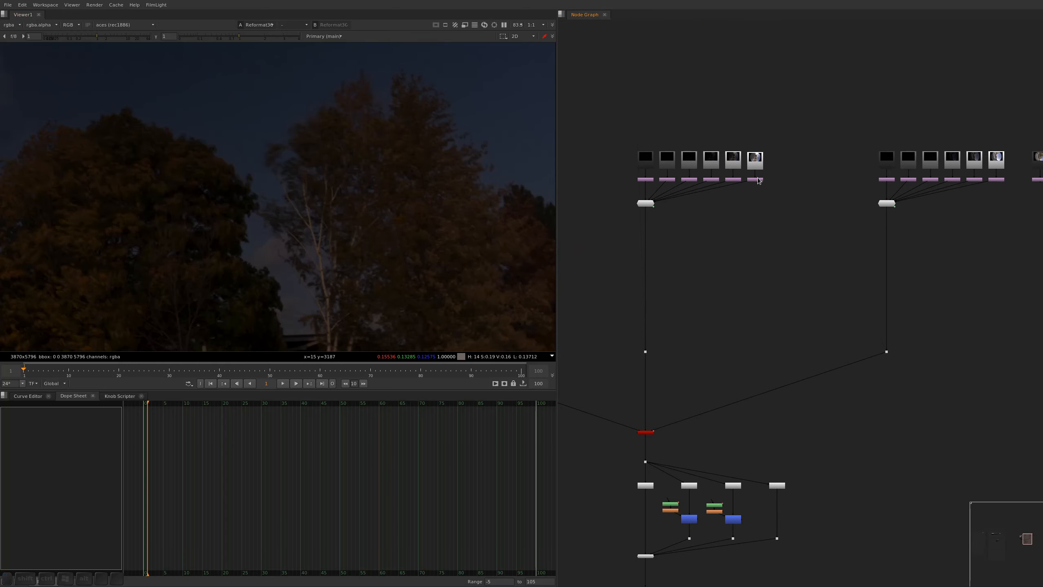
pyautogui.press('1')
pyautogui.click(768, 198)
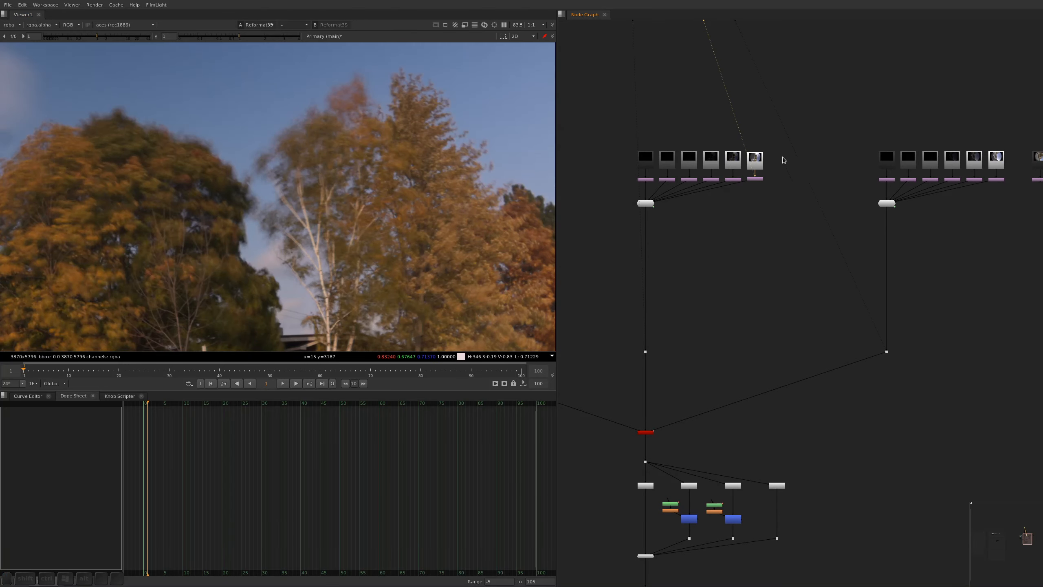
# Ungroup the middle camera's six-exposure ExposureBracketBlender into its individual nodes and delete the leftover group node
pyautogui.moveTo(784, 160)
pyautogui.keyDown('alt'); pyautogui.mouseDown(button='middle')
pyautogui.moveTo(793, 170)
pyautogui.moveTo(772, 163)
pyautogui.mouseUp(button='middle'); pyautogui.keyUp('alt')
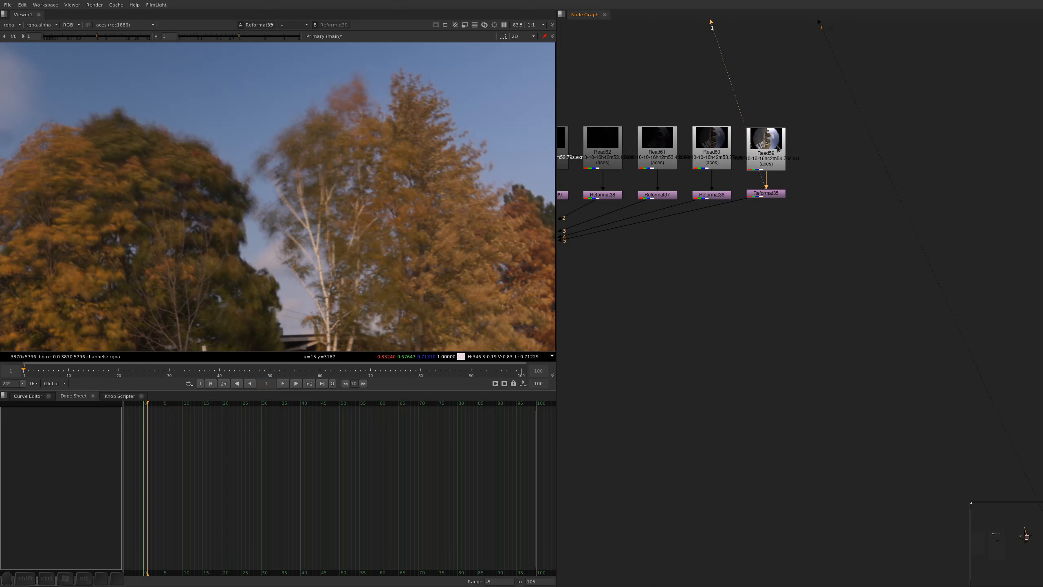
pyautogui.keyDown('alt'); pyautogui.moveTo(635, 215); pyautogui.dragTo(851, 141); pyautogui.keyUp('alt')
pyautogui.click(714, 183)
pyautogui.press('a')
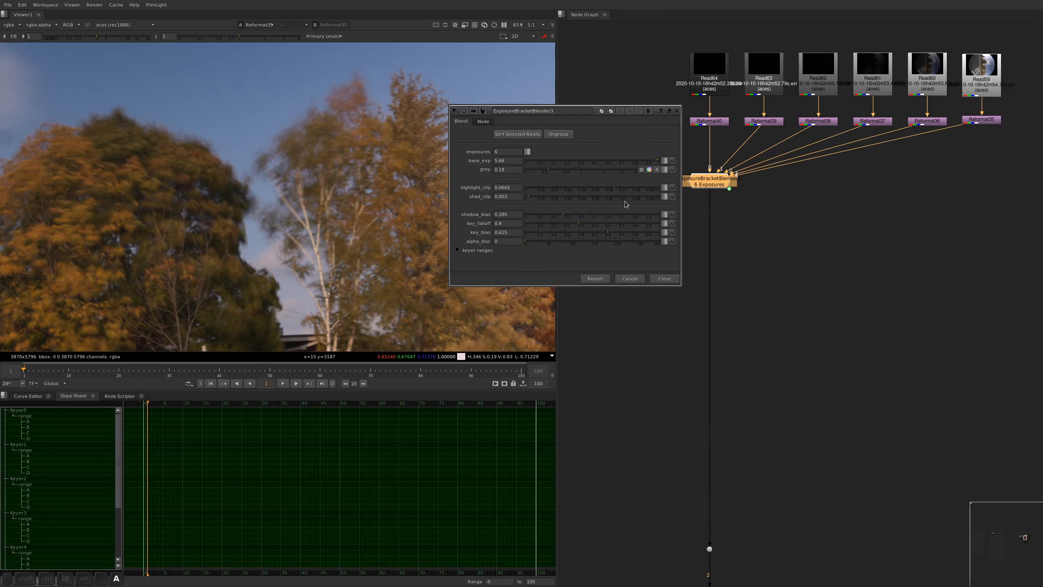
pyautogui.click(558, 136)
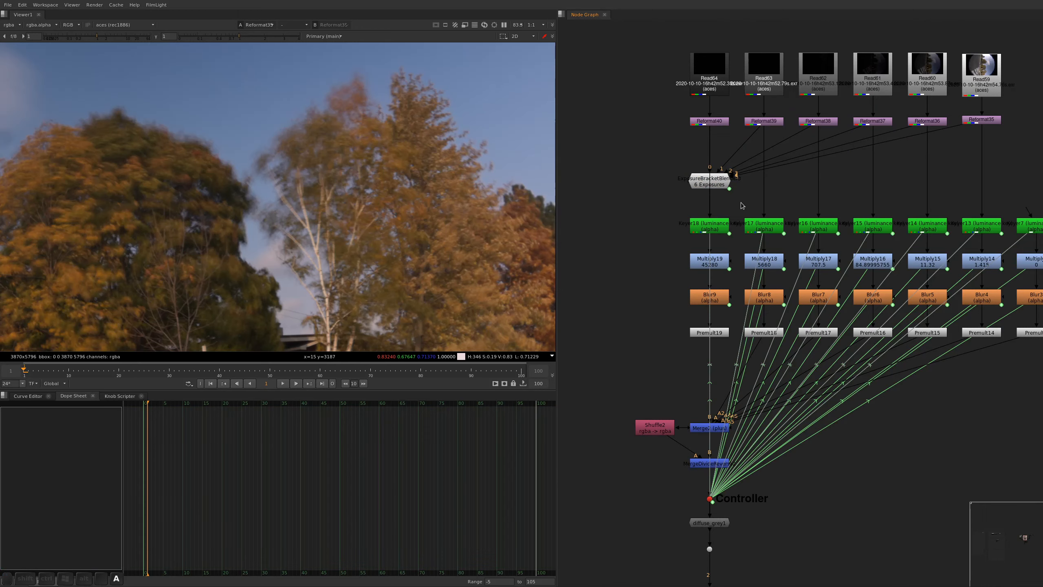
pyautogui.press('BackSpace')
# Delete the unused seventh branch of Keyer, Multiply, Blur and Premult nodes beside the six exposure branches, despite their expression links
pyautogui.keyDown('alt'); pyautogui.moveTo(904, 210); pyautogui.dragTo(686, 177); pyautogui.keyUp('alt')
pyautogui.moveTo(911, 144); pyautogui.dragTo(797, 386)
pyautogui.press('BackSpace')
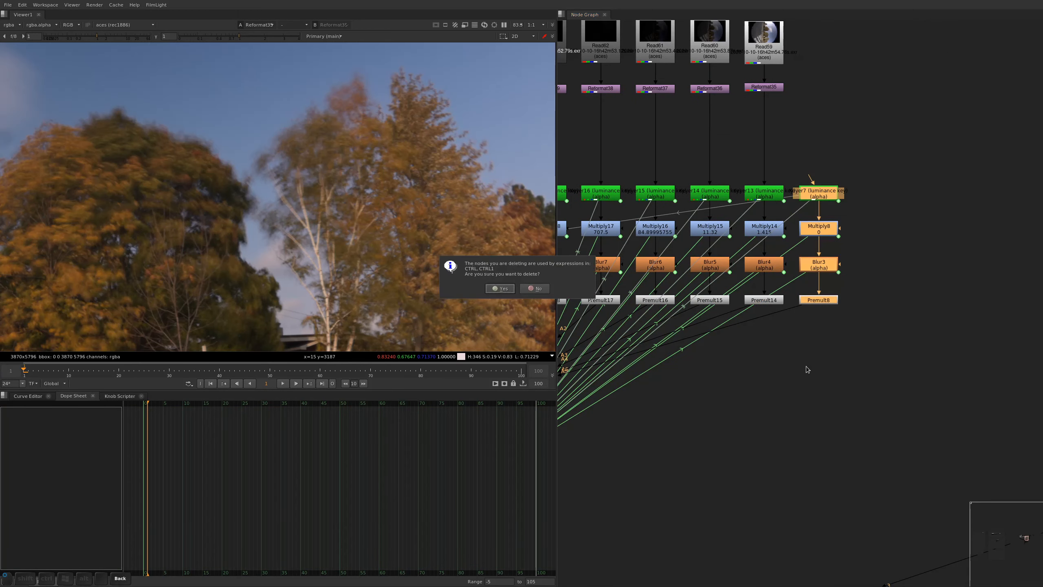
pyautogui.press('Return')
# Delete the row of six Blur nodes and move the Keyer and Multiply rows up beneath the Reformats
pyautogui.keyDown('alt'); pyautogui.moveTo(790, 308); pyautogui.dragTo(886, 321); pyautogui.keyUp('alt')
pyautogui.moveTo(918, 249); pyautogui.dragTo(559, 291)
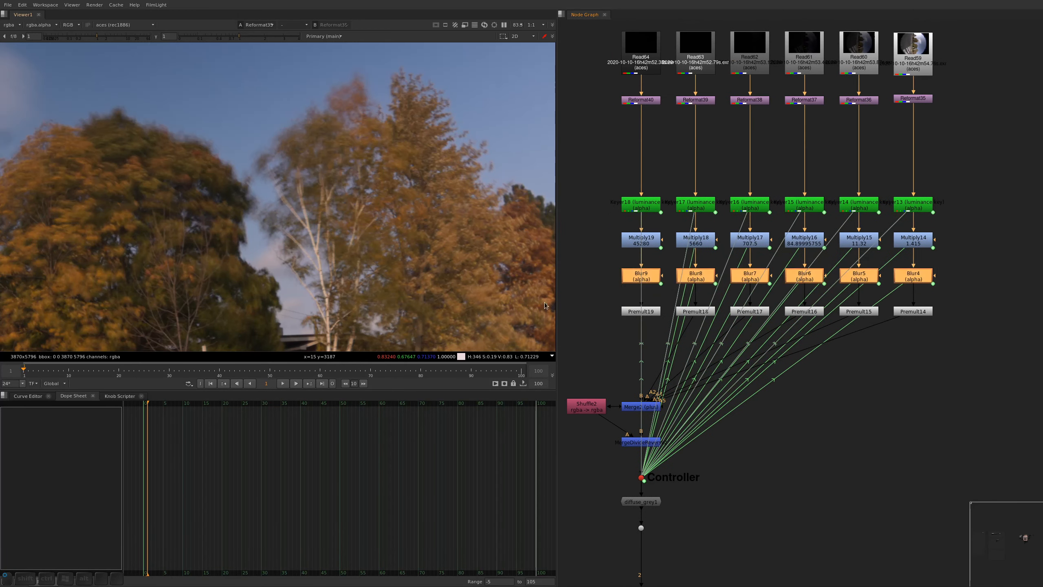
pyautogui.press('BackSpace')
pyautogui.moveTo(964, 169); pyautogui.dragTo(564, 263)
pyautogui.moveTo(653, 200); pyautogui.dragTo(654, 120)
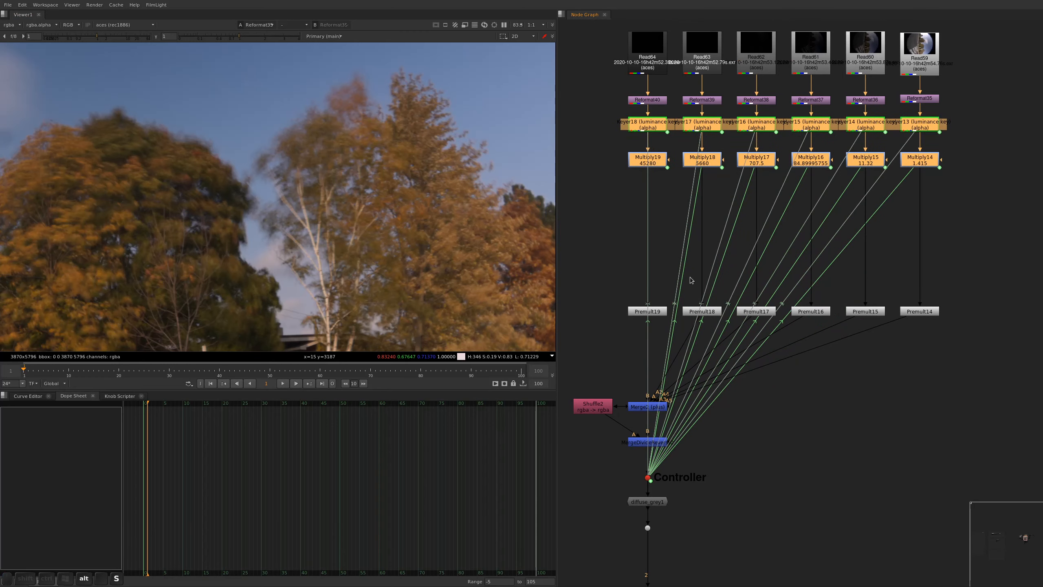
# Move the Premult row and the Merge and Controller nodes up to compact the tree, and hide the expression link lines
pyautogui.moveTo(939, 244); pyautogui.dragTo(655, 226)
pyautogui.moveTo(779, 339); pyautogui.dragTo(535, 523)
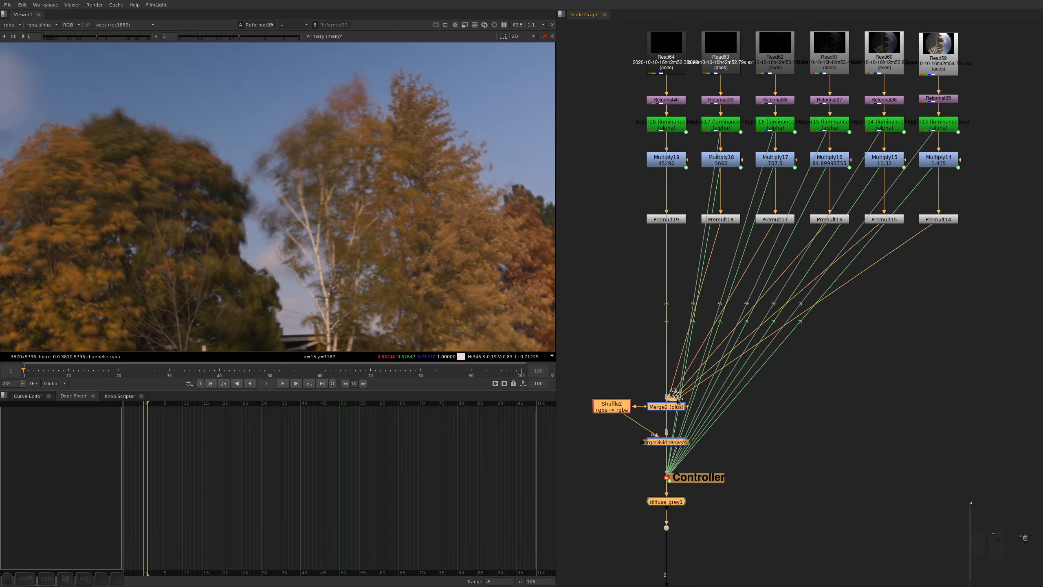
pyautogui.moveTo(678, 399); pyautogui.dragTo(678, 297)
pyautogui.click(667, 422)
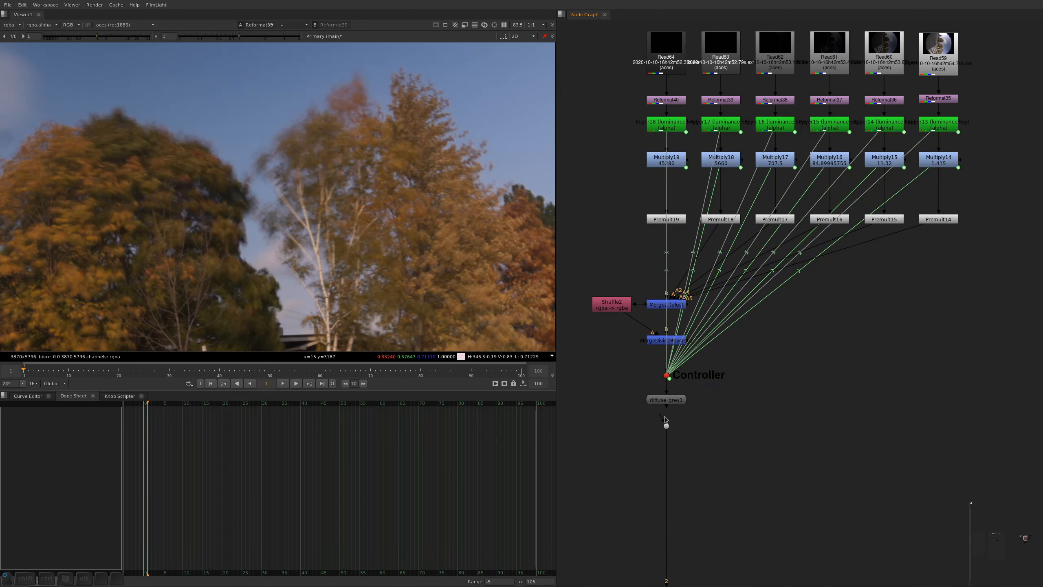
pyautogui.moveTo(867, 293); pyautogui.dragTo(818, 350, button='middle')
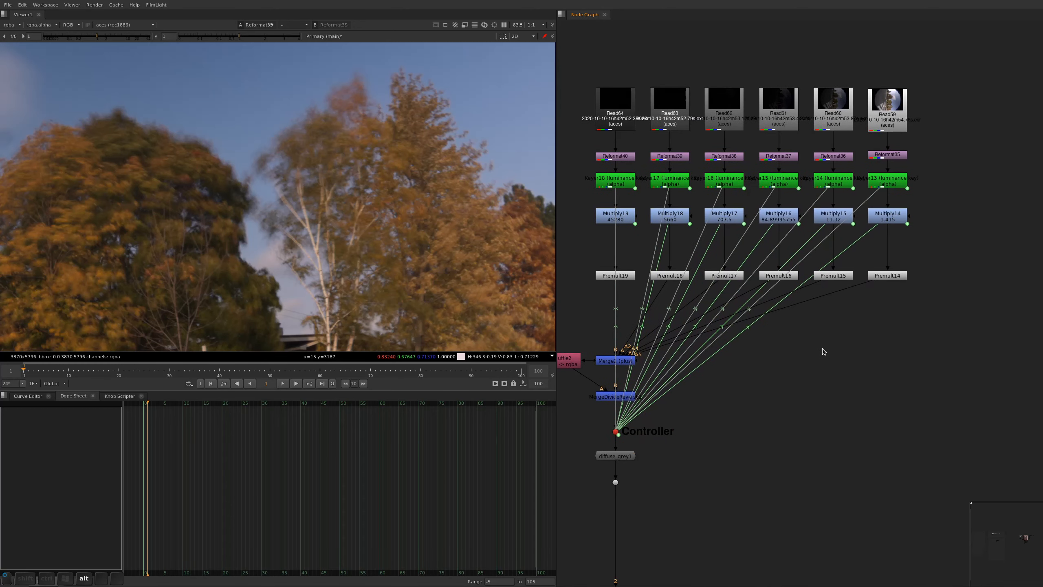
pyautogui.hotkey('alt', 'e')
pyautogui.moveTo(807, 289); pyautogui.dragTo(814, 326, button='middle')
# View Multiply14 and Multiply15 alternately to compare the motion-blurred trees in the brightest exposure with the sharper ones in the next
pyautogui.click(894, 257)
pyautogui.press('1')
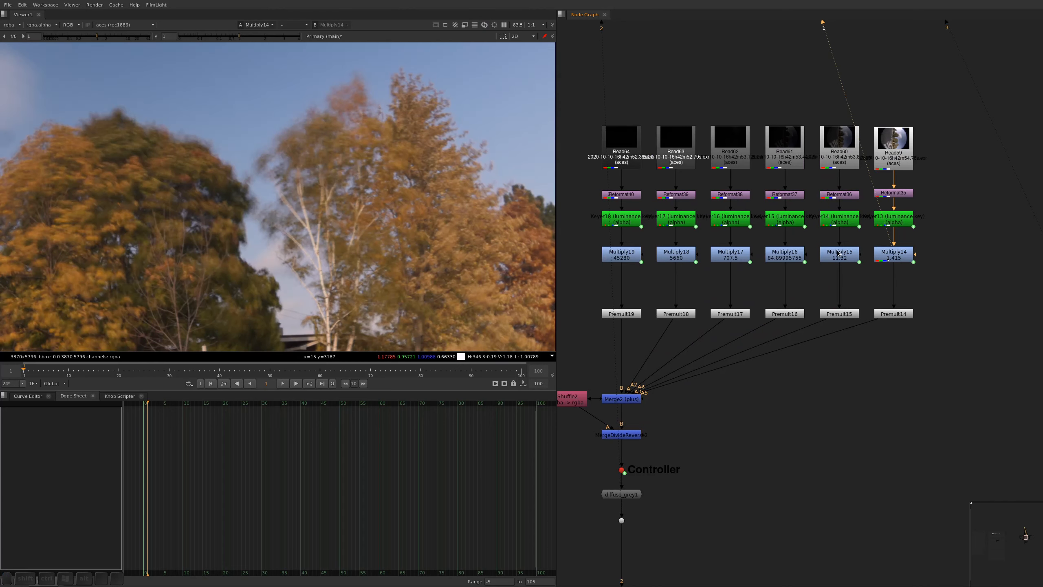
pyautogui.click(839, 257)
pyautogui.press('1')
pyautogui.click(903, 256)
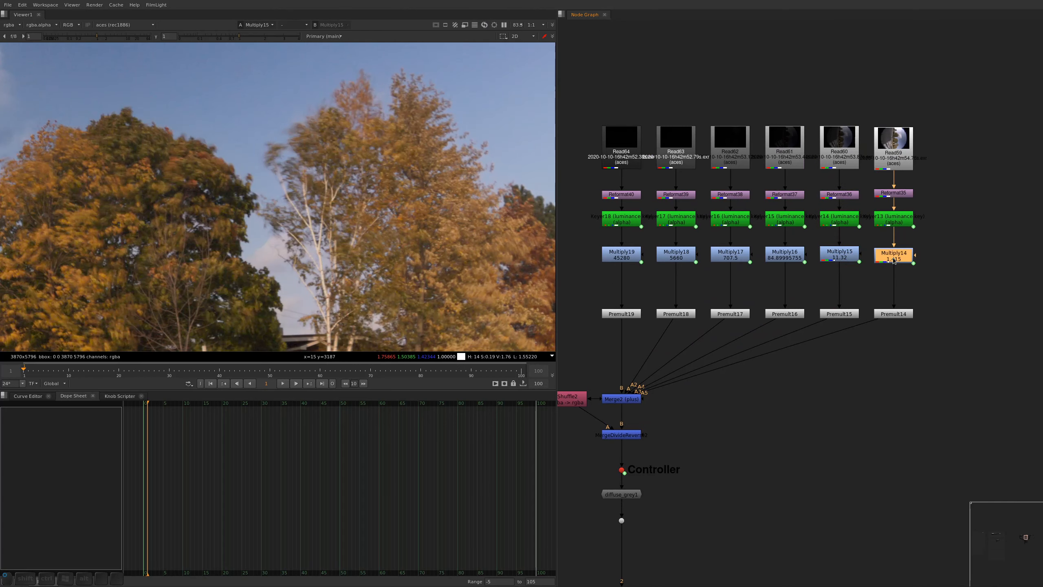
pyautogui.press('2')
pyautogui.press('1')
pyautogui.keyDown('alt'); pyautogui.moveTo(433, 230); pyautogui.dragTo(388, 210, button='middle'); pyautogui.keyUp('alt')
pyautogui.scroll(2, 369, 202)
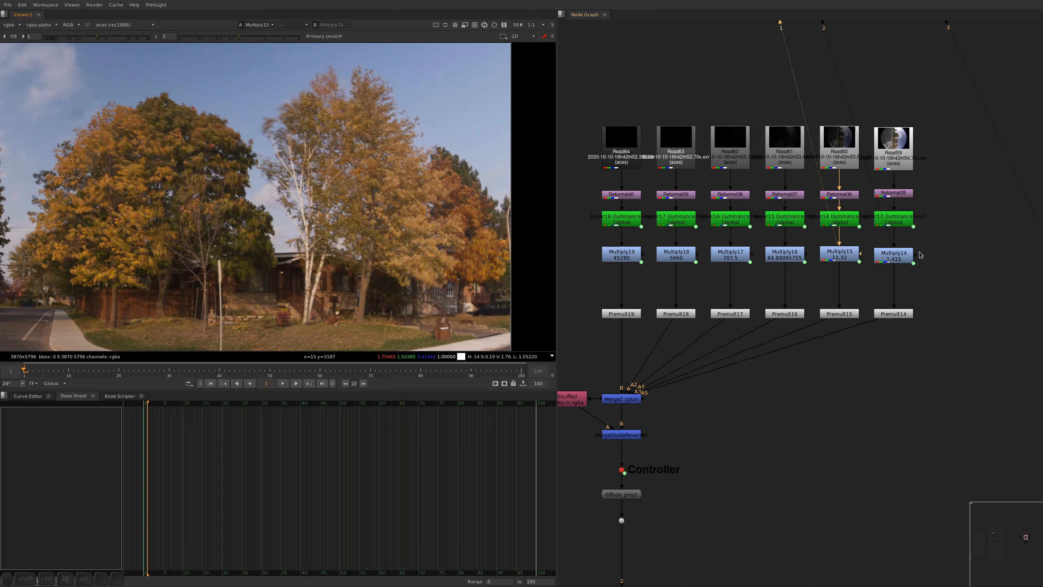
# Move the six Premult nodes up directly beneath the Multiply nodes and save the script
pyautogui.moveTo(950, 276); pyautogui.dragTo(577, 329)
pyautogui.moveTo(901, 315); pyautogui.dragTo(902, 285)
pyautogui.hotkey('ctrl', 's')
# Add an unconnected Roto node beside the brightest exposure's branch and view Premult14 as its drawing reference
pyautogui.click(913, 311)
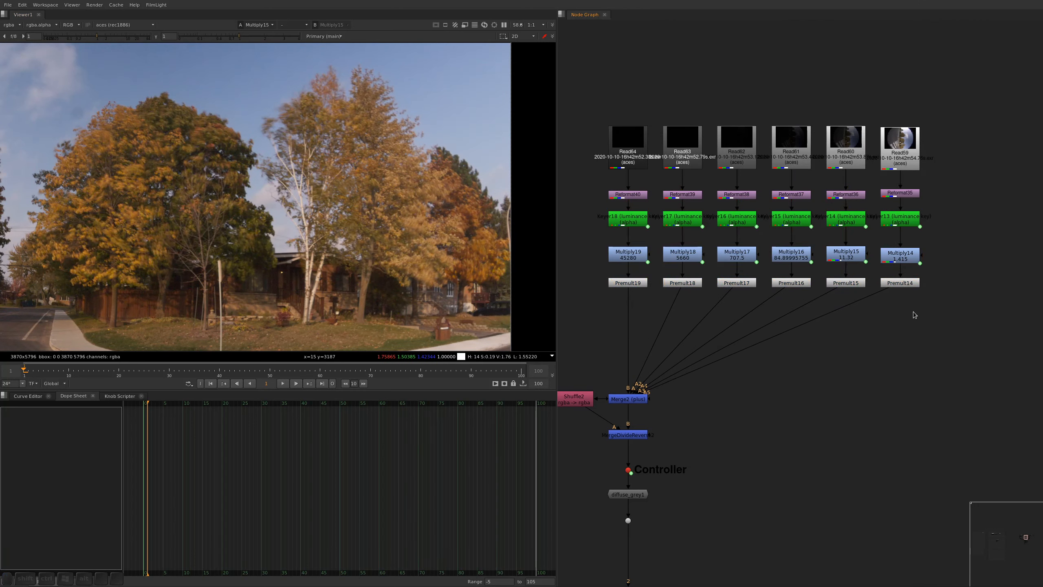
pyautogui.press('o')
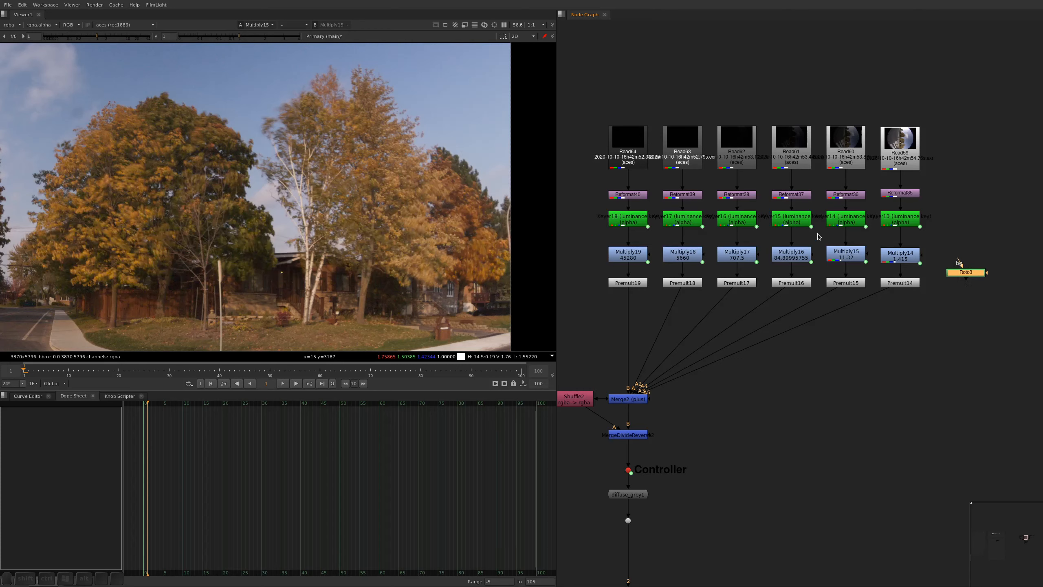
pyautogui.click(900, 283)
pyautogui.press('1')
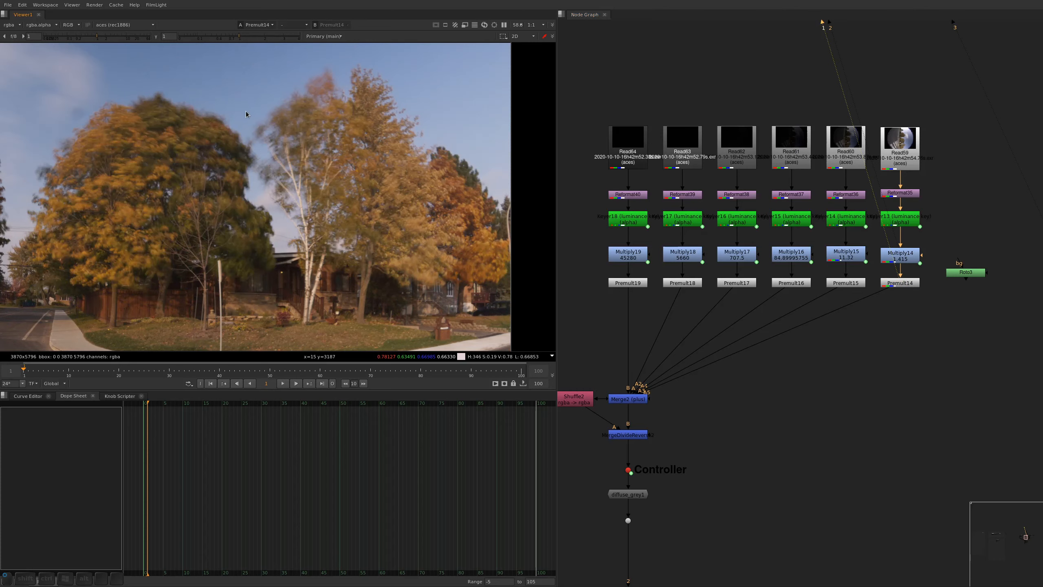
# Start a Bezier in the Roto node above the birch, around the large autumn tree and along its lower edge towards the house
pyautogui.doubleClick(966, 272)
pyautogui.click(321, 58)
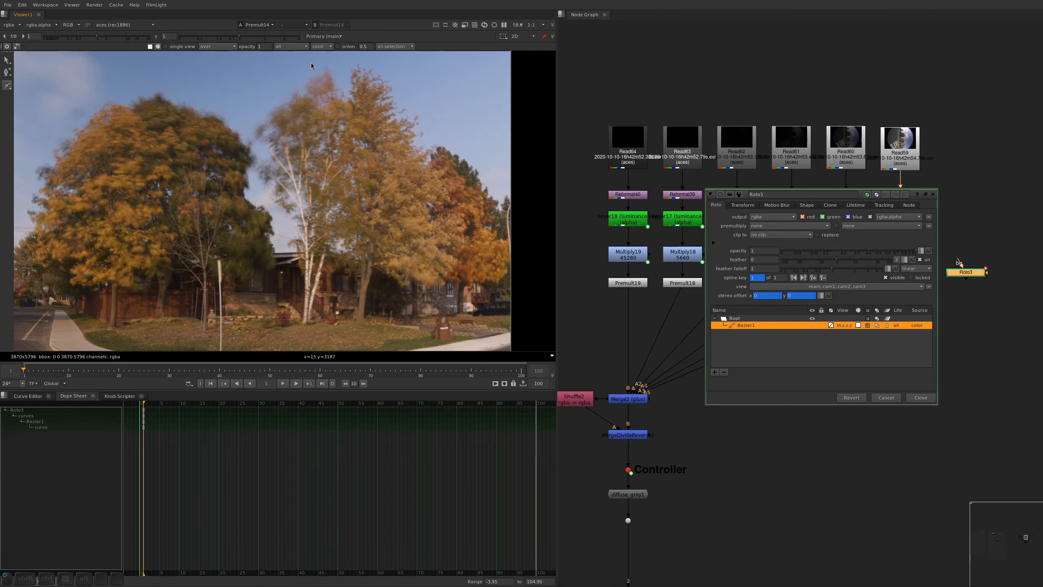
pyautogui.moveTo(258, 92); pyautogui.dragTo(246, 117)
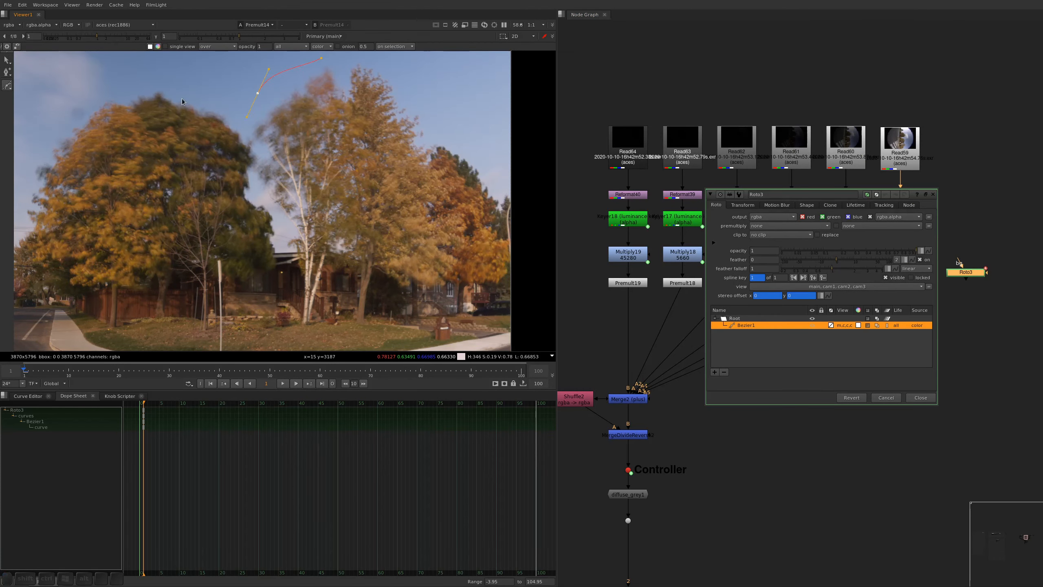
pyautogui.moveTo(176, 86); pyautogui.dragTo(164, 85)
pyautogui.moveTo(39, 160); pyautogui.dragTo(111, 166, button='middle')
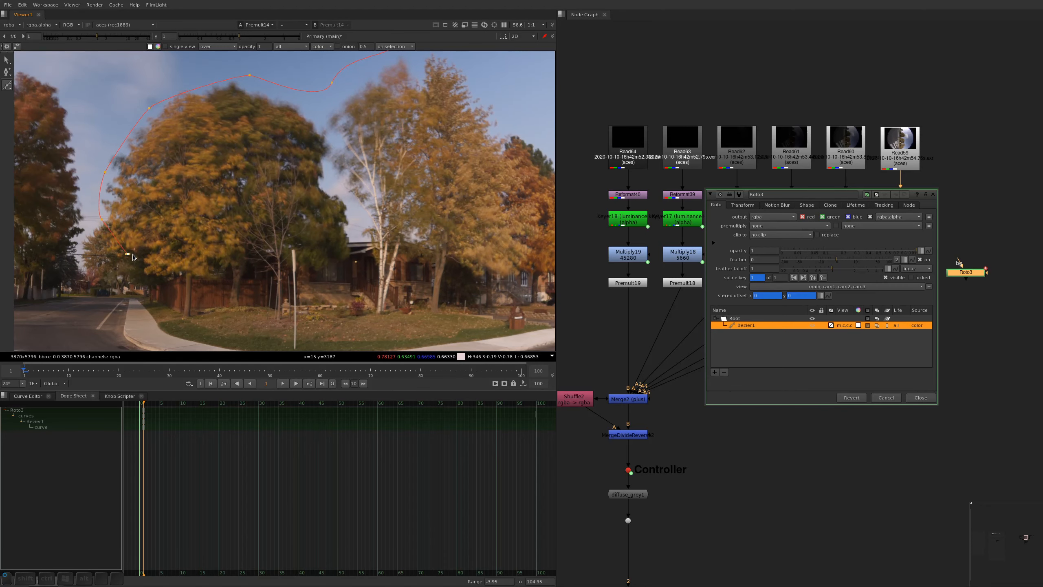
pyautogui.click(155, 282)
pyautogui.click(205, 287)
pyautogui.click(251, 268)
pyautogui.click(292, 245)
pyautogui.click(305, 255)
pyautogui.click(311, 273)
pyautogui.click(342, 268)
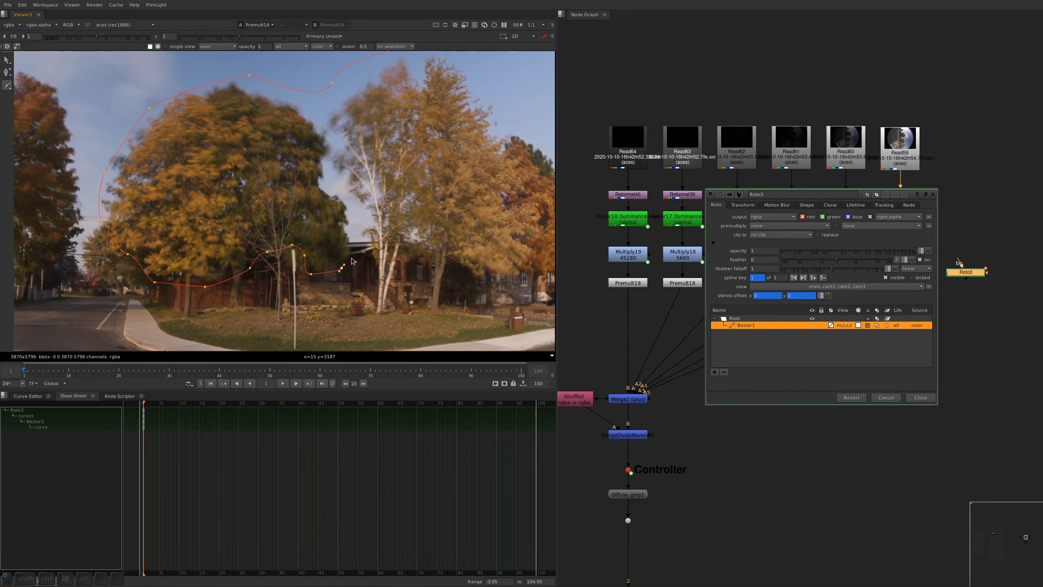
# Continue the Bezier beneath the birch and neighbouring trees, beyond the image's edge and back above the treetops to close it
pyautogui.click(363, 247)
pyautogui.click(383, 249)
pyautogui.click(429, 262)
pyautogui.click(512, 275)
pyautogui.keyDown('alt'); pyautogui.moveTo(534, 278); pyautogui.dragTo(391, 244); pyautogui.keyUp('alt')
pyautogui.click(477, 248)
pyautogui.click(474, 107)
pyautogui.keyDown('alt'); pyautogui.moveTo(392, 62); pyautogui.dragTo(435, 214); pyautogui.keyUp('alt')
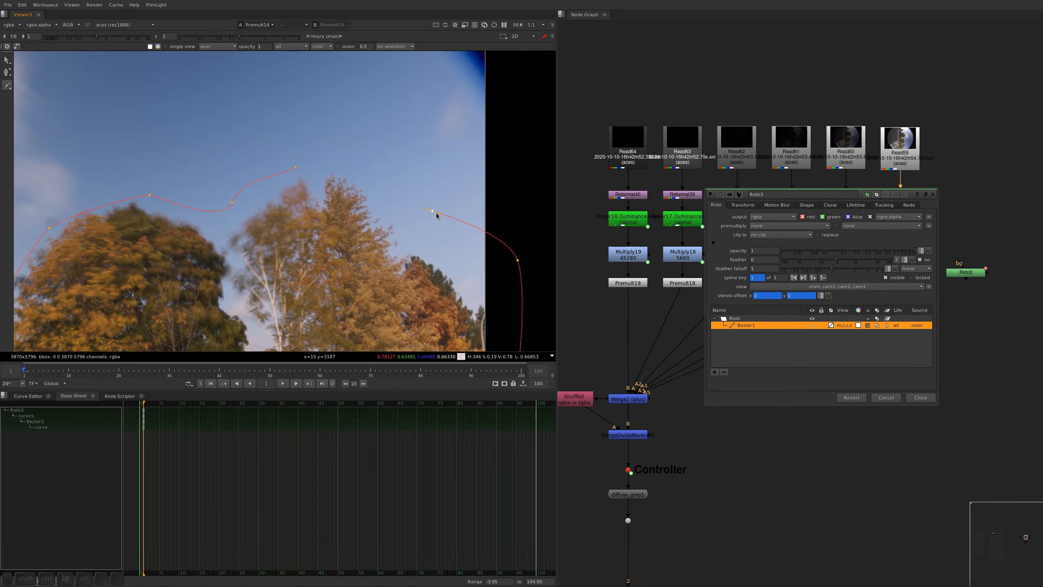
pyautogui.click(442, 243)
pyautogui.click(391, 202)
pyautogui.click(325, 164)
pyautogui.keyDown('alt'); pyautogui.moveTo(304, 226); pyautogui.dragTo(367, 158); pyautogui.keyUp('alt')
# Hide the roto overlay and add a Blur node after the Roto to soften the shape's edge
pyautogui.press('o')
pyautogui.press('a')
pyautogui.click(966, 273)
pyautogui.press('b')
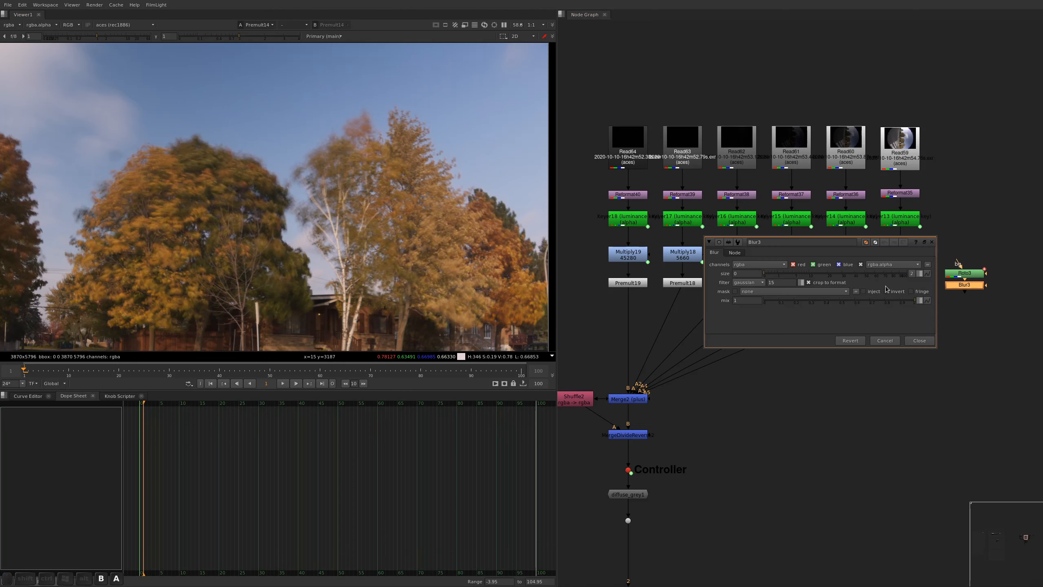
pyautogui.hotkey('alt', 'a')
# Stencil the blurred roto out of Premult14 with a Merge node and check the result in colour and alpha
pyautogui.moveTo(971, 286); pyautogui.dragTo(897, 318)
pyautogui.press('m')
pyautogui.press('1')
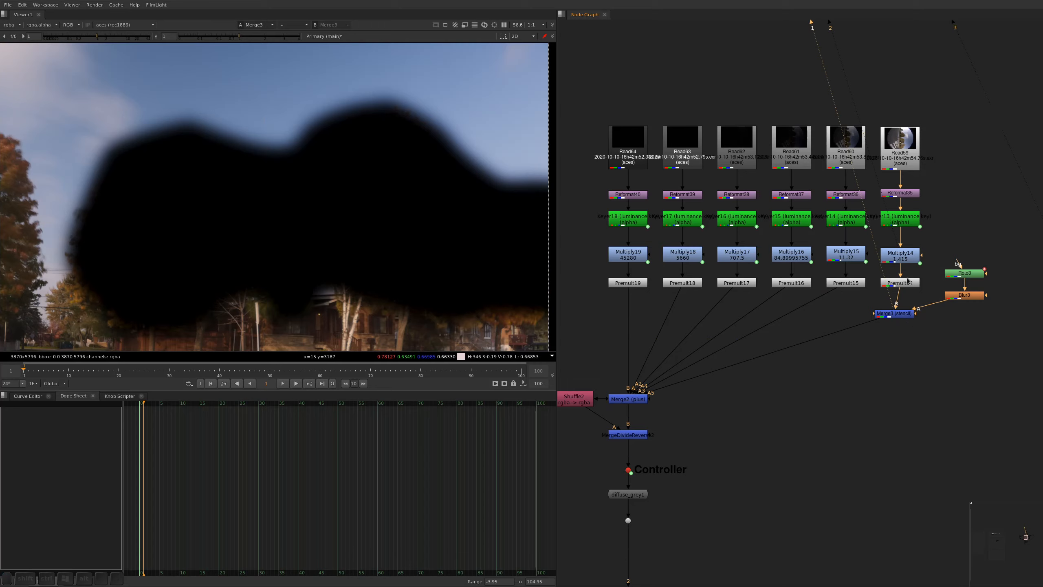
pyautogui.press('a')
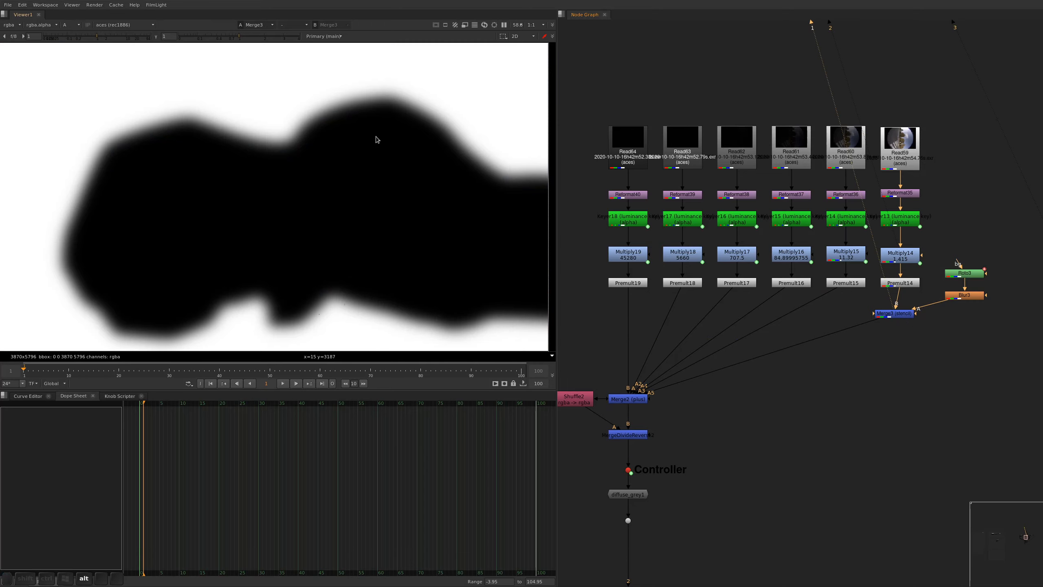
pyautogui.press('a')
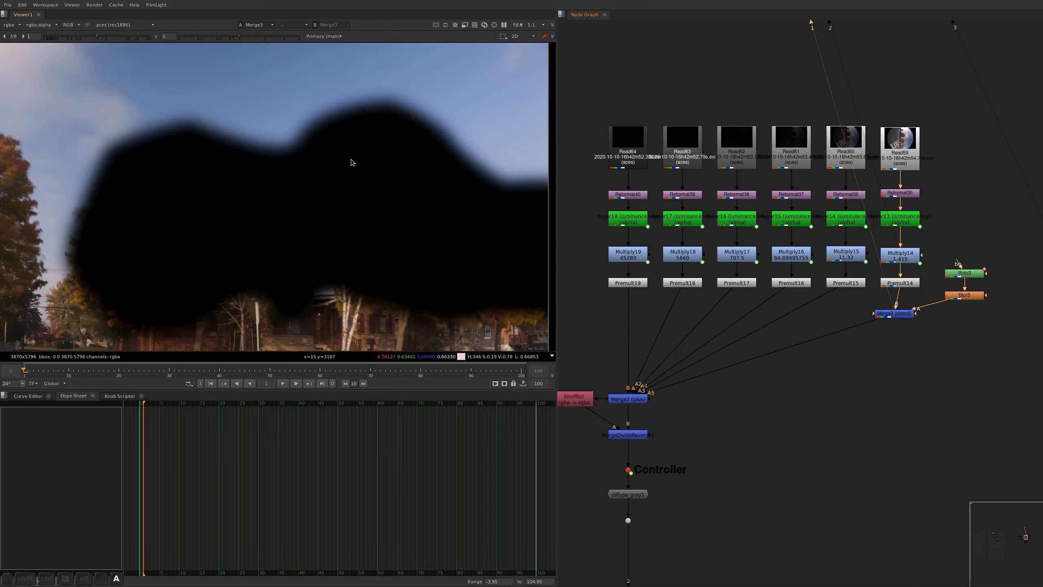
# Move the Merge2 plus node up close to the Premults and route its output to the Shuffle through a dot
pyautogui.keyDown('alt'); pyautogui.moveTo(650, 348); pyautogui.dragTo(717, 225); pyautogui.keyUp('alt')
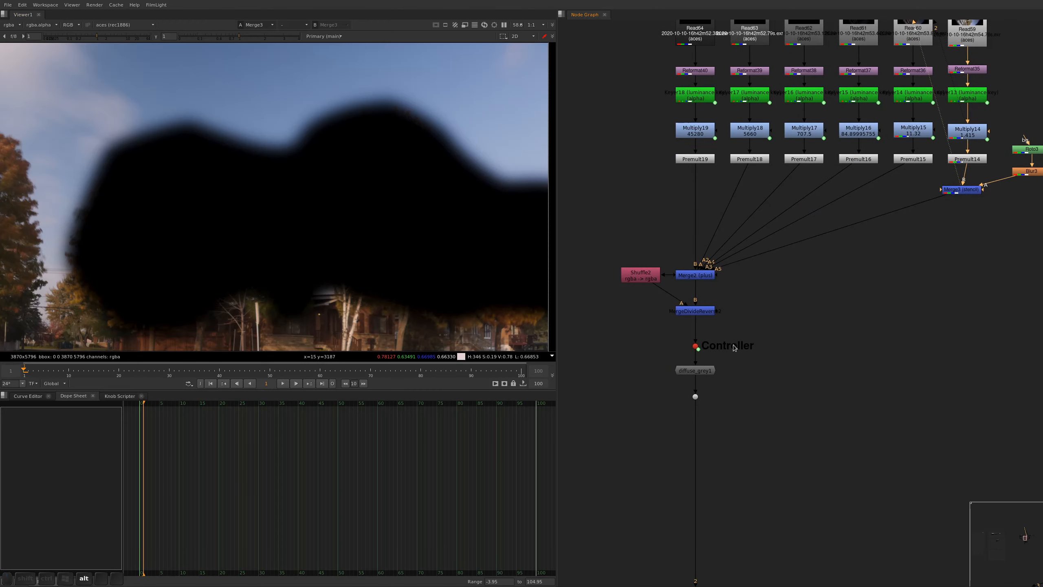
pyautogui.keyDown('alt'); pyautogui.moveTo(742, 317); pyautogui.dragTo(749, 351); pyautogui.keyUp('alt')
pyautogui.moveTo(708, 310); pyautogui.dragTo(708, 255)
pyautogui.press('d')
pyautogui.click(731, 272)
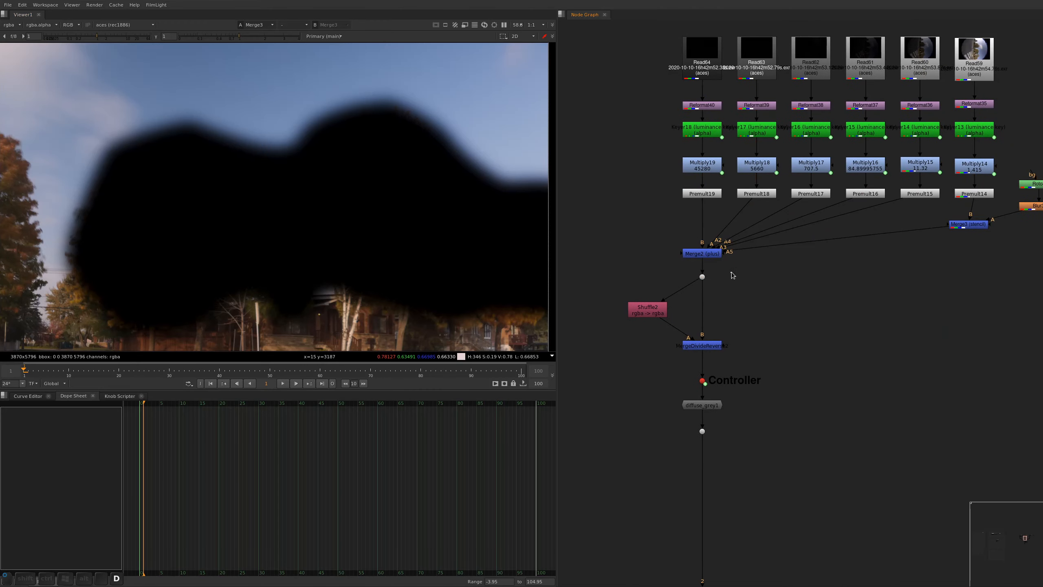
# View the Merge2 sum and the divided merge result to check how the stencilled trees blend with the other exposures
pyautogui.click(702, 253)
pyautogui.press('1')
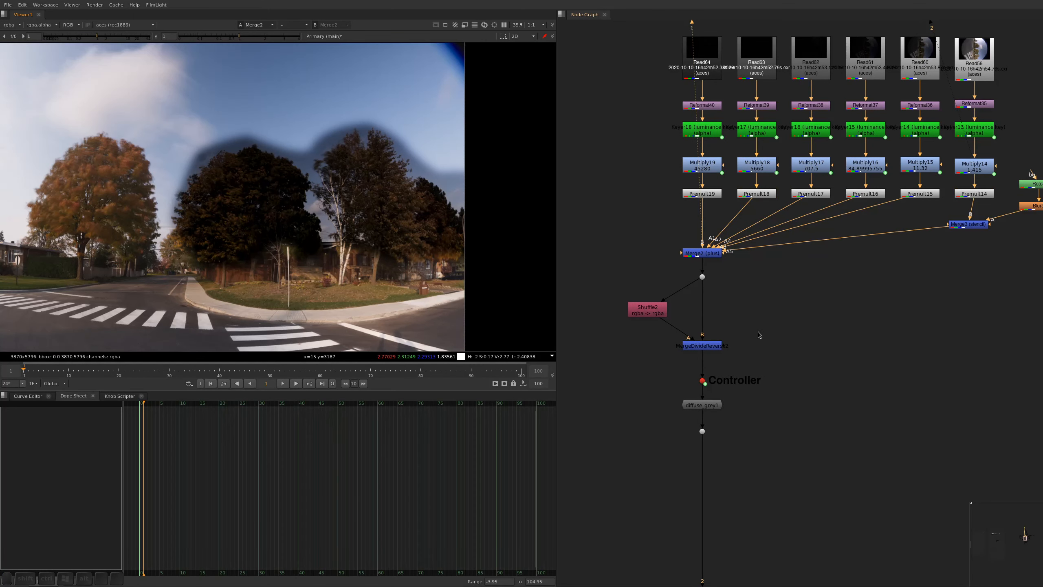
pyautogui.click(702, 345)
pyautogui.press('1')
pyautogui.click(735, 355)
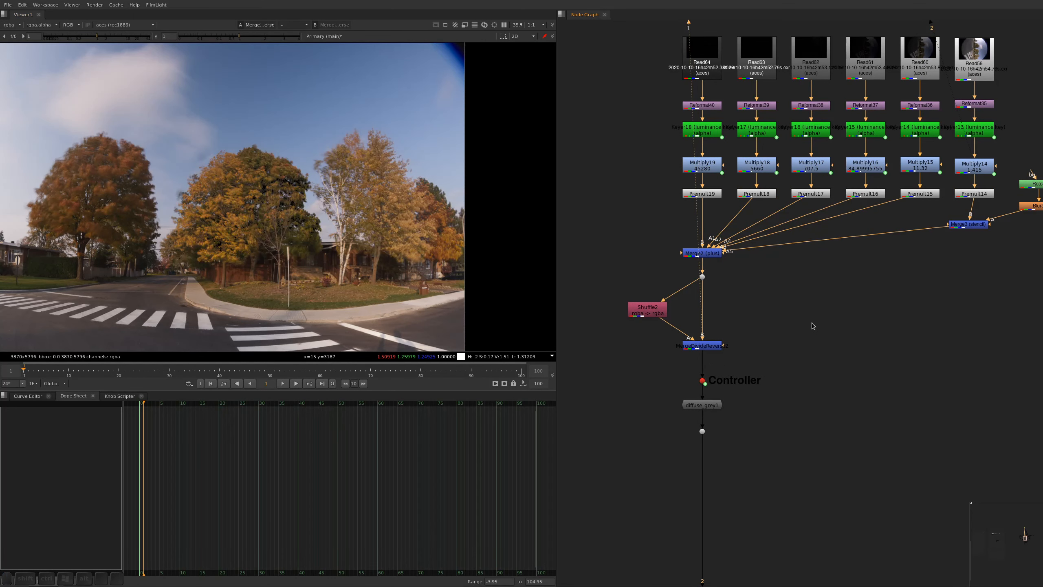
# Toggle the Merge3 stencil off and on and compare the trees up close in the merged image
pyautogui.click(984, 224)
pyautogui.press('d')
pyautogui.press('d')
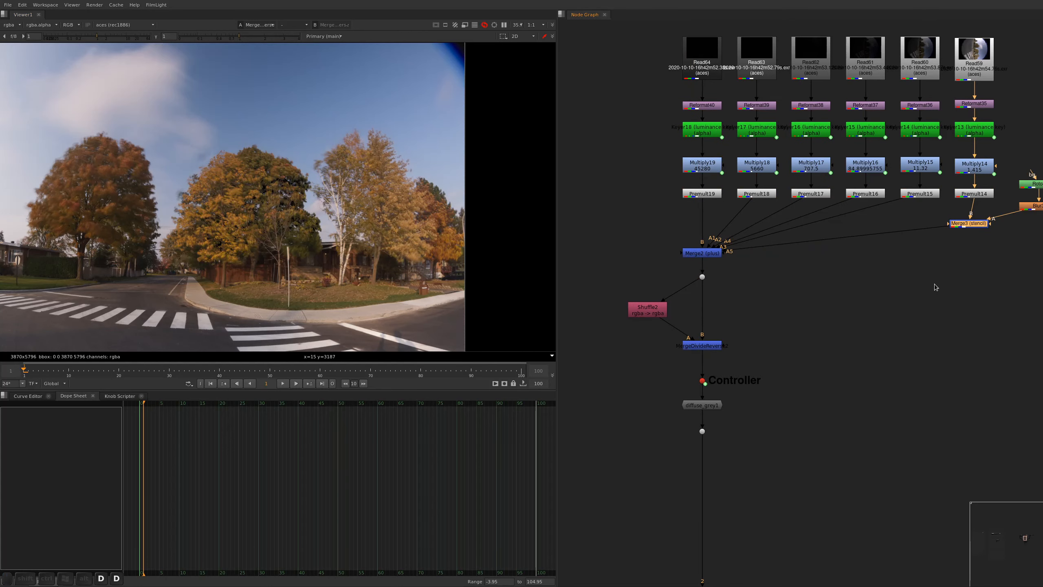
pyautogui.scroll(3, 368, 195)
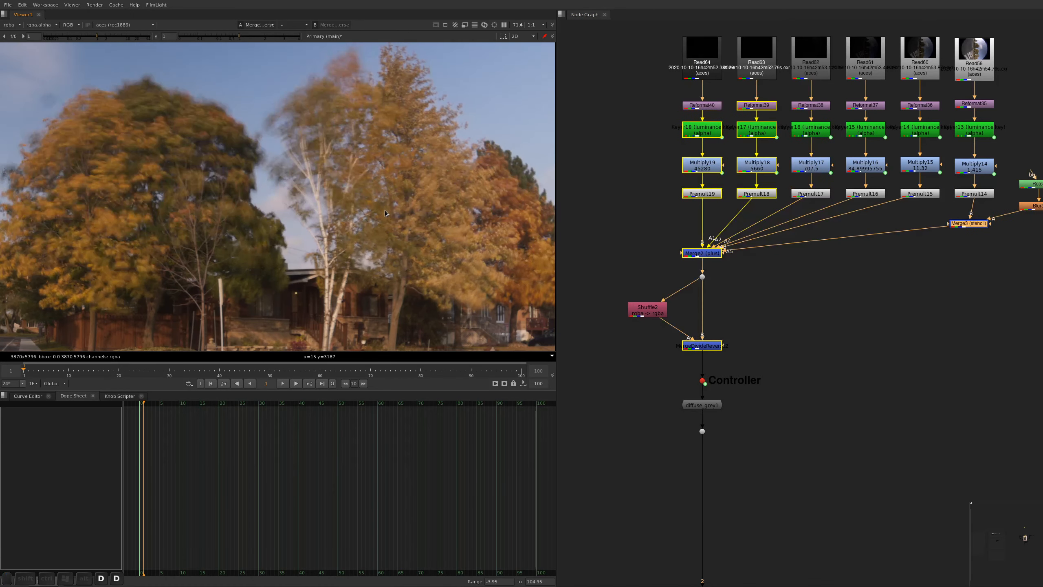
# Reshape the Bezier's lower edge in Roto3 by shifting its points near the white pole towards the large tree's trunk
pyautogui.keyDown('alt'); pyautogui.moveTo(919, 267); pyautogui.dragTo(824, 278); pyautogui.keyUp('alt')
pyautogui.doubleClick(945, 196)
pyautogui.press('a')
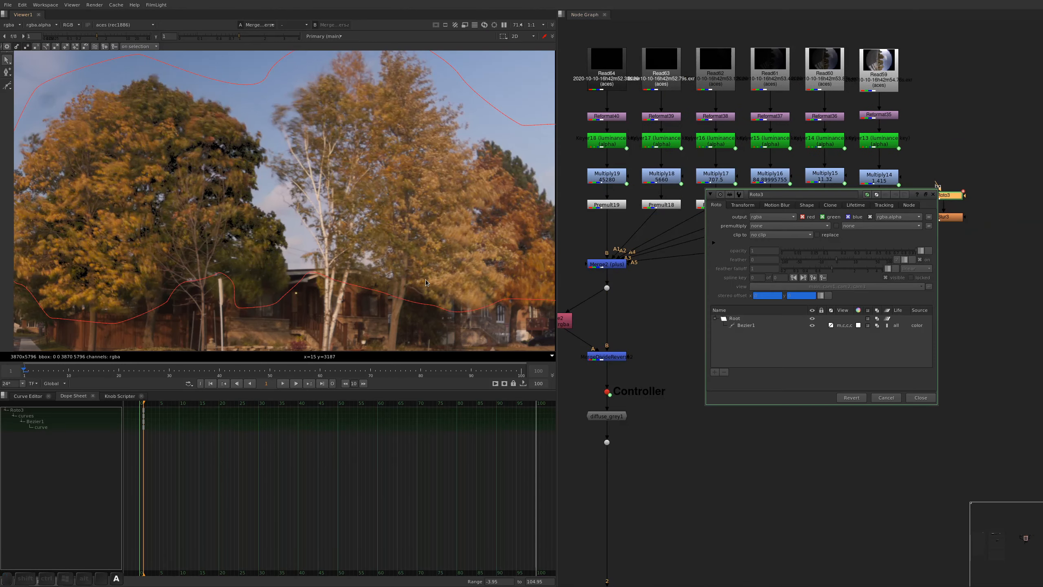
pyautogui.click(235, 304)
pyautogui.moveTo(235, 286); pyautogui.dragTo(197, 297)
pyautogui.keyDown('alt'); pyautogui.moveTo(250, 280); pyautogui.dragTo(247, 268, button='middle'); pyautogui.keyUp('alt')
pyautogui.keyDown('alt'); pyautogui.moveTo(249, 271); pyautogui.dragTo(265, 240); pyautogui.keyUp('alt')
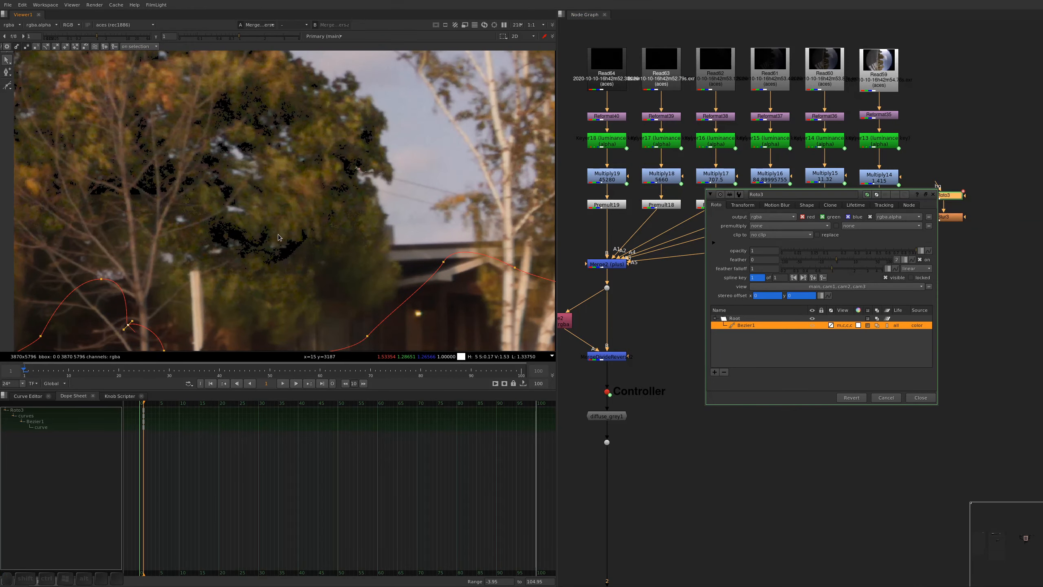
pyautogui.click(798, 485)
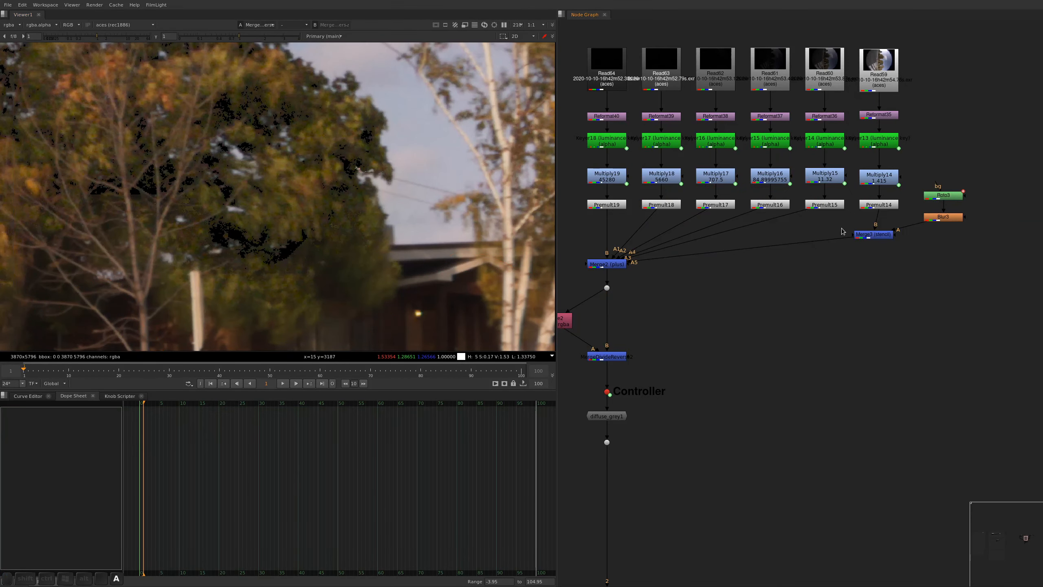
# View Premult15 with the viewer gain raised to 64 to examine the tree's dark areas, and open Keyer14's properties
pyautogui.click(826, 204)
pyautogui.press('1')
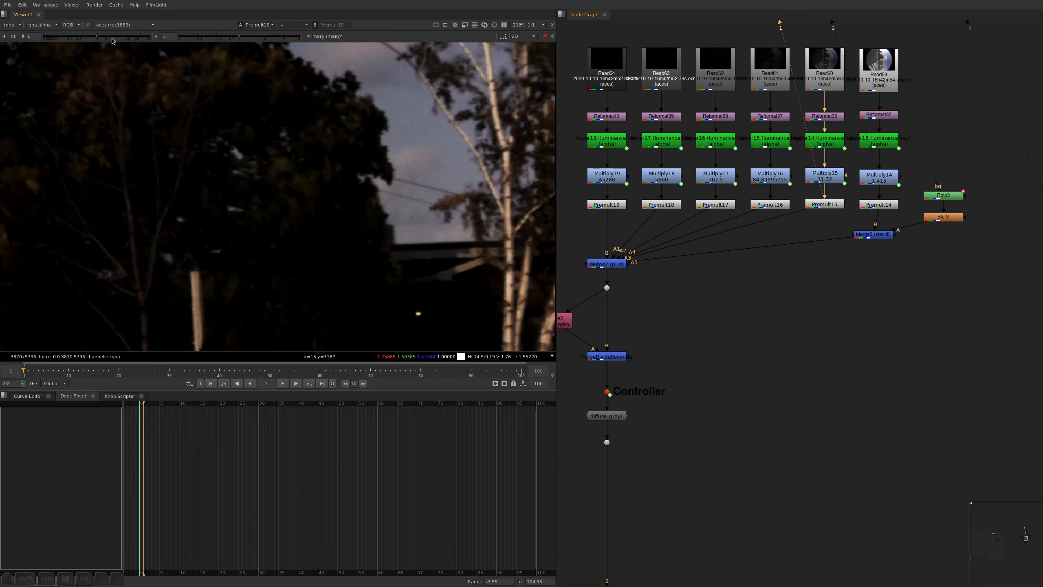
pyautogui.moveTo(114, 40); pyautogui.dragTo(160, 37)
pyautogui.keyDown('alt'); pyautogui.moveTo(276, 259); pyautogui.dragTo(300, 248); pyautogui.keyUp('alt')
pyautogui.doubleClick(825, 139)
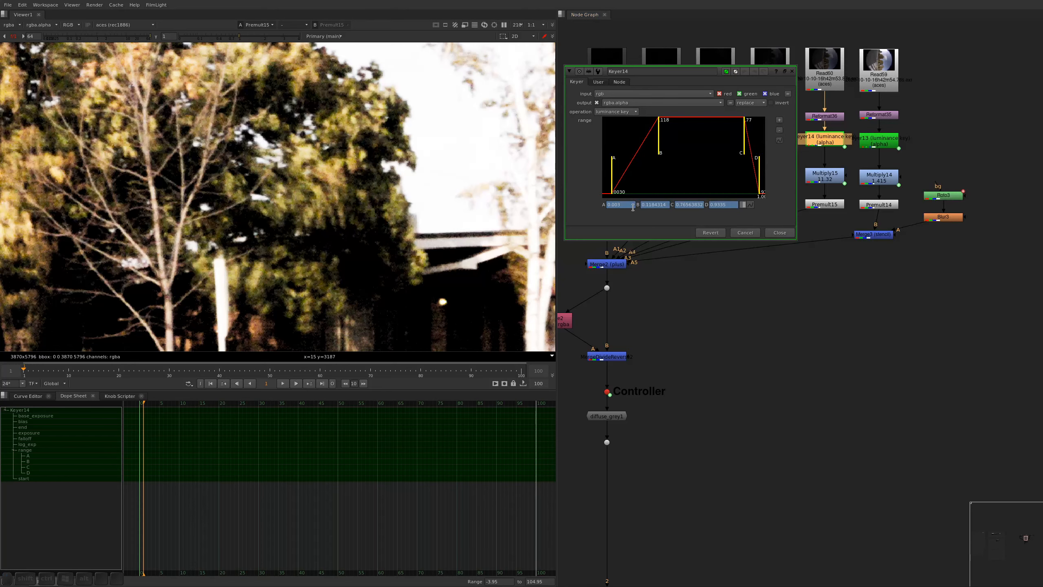
# Remove the animation from Keyer14's range, set point A to 0, move point B down close to it, and save the script
pyautogui.click(755, 205)
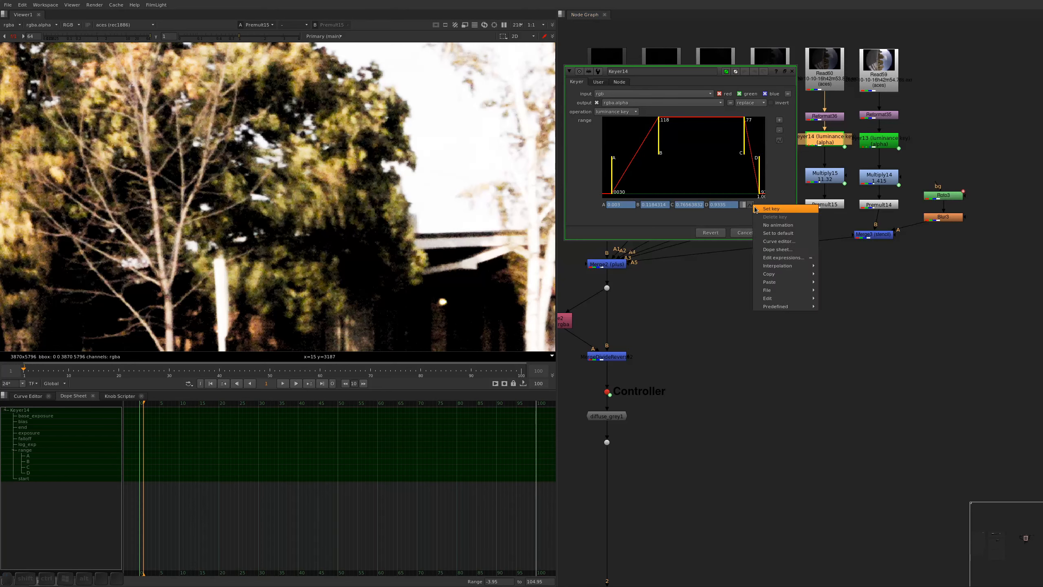
pyautogui.click(770, 233)
pyautogui.press('Return')
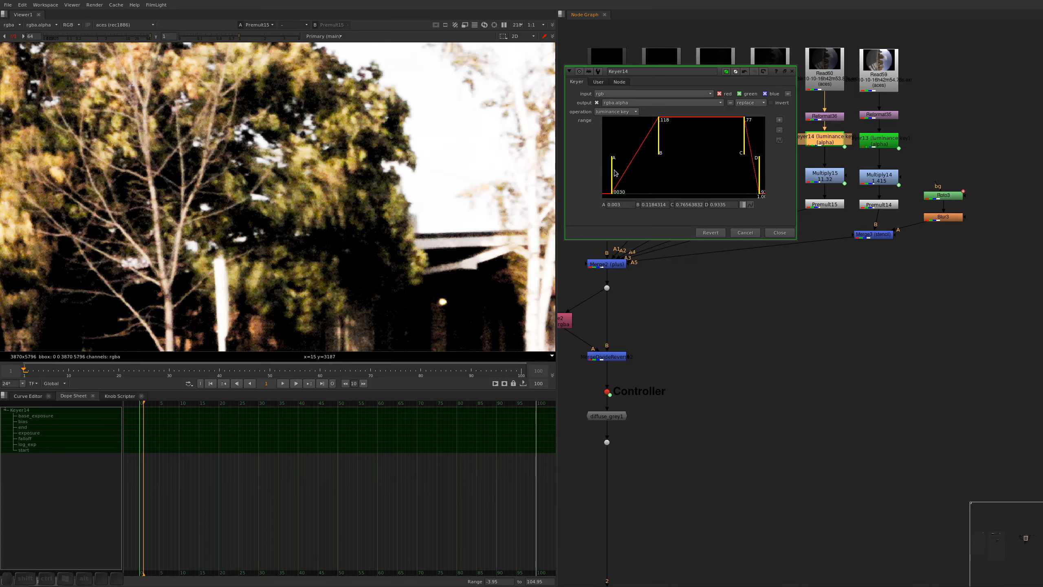
pyautogui.moveTo(615, 173); pyautogui.dragTo(599, 173)
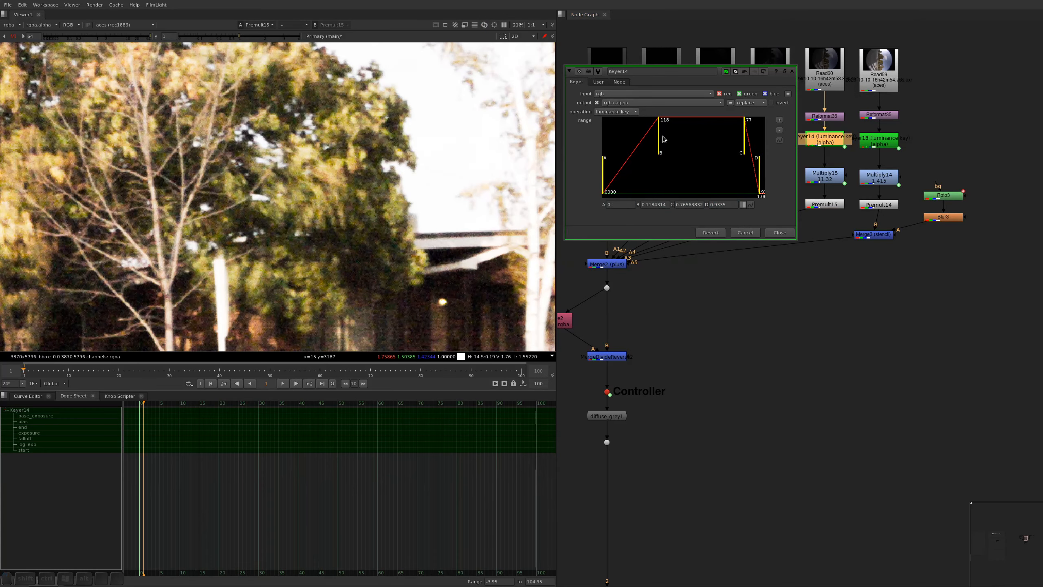
pyautogui.moveTo(662, 140); pyautogui.dragTo(608, 166)
pyautogui.click(702, 312)
pyautogui.hotkey('ctrl', 'shift', 'a')
pyautogui.moveTo(785, 315); pyautogui.dragTo(809, 304, button='middle')
pyautogui.hotkey('ctrl', 's')
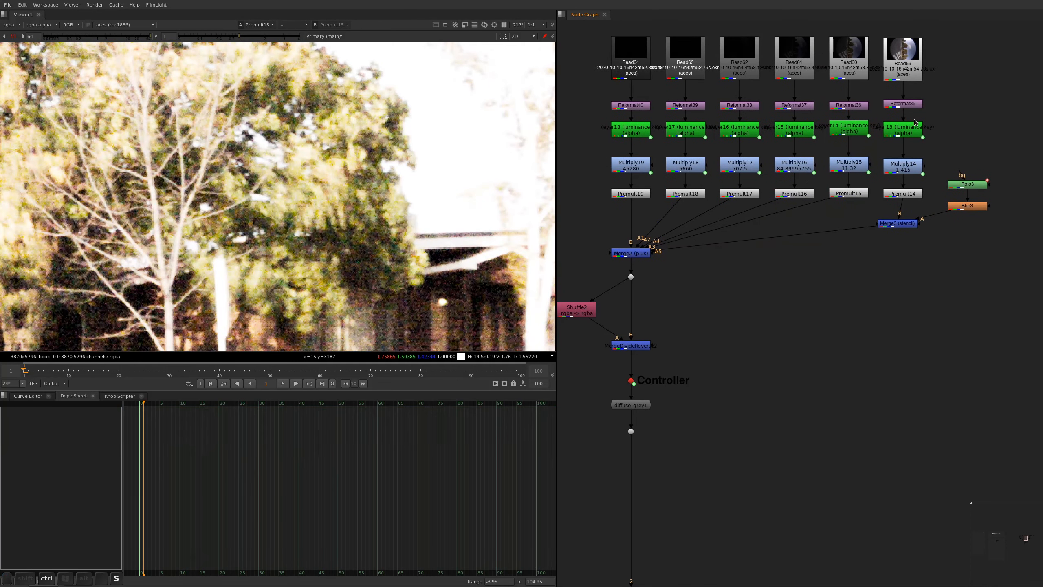
# View the merged result at the Controller node with the viewer gain reset to 1
pyautogui.click(663, 374)
pyautogui.press('1')
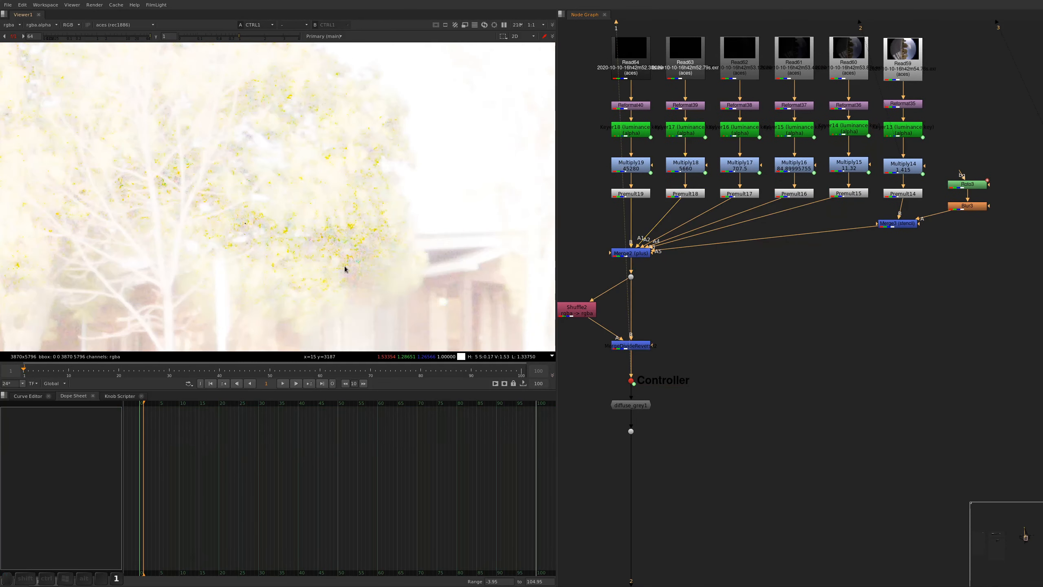
pyautogui.keyDown('ctrl'); pyautogui.click(105, 37); pyautogui.keyUp('ctrl')
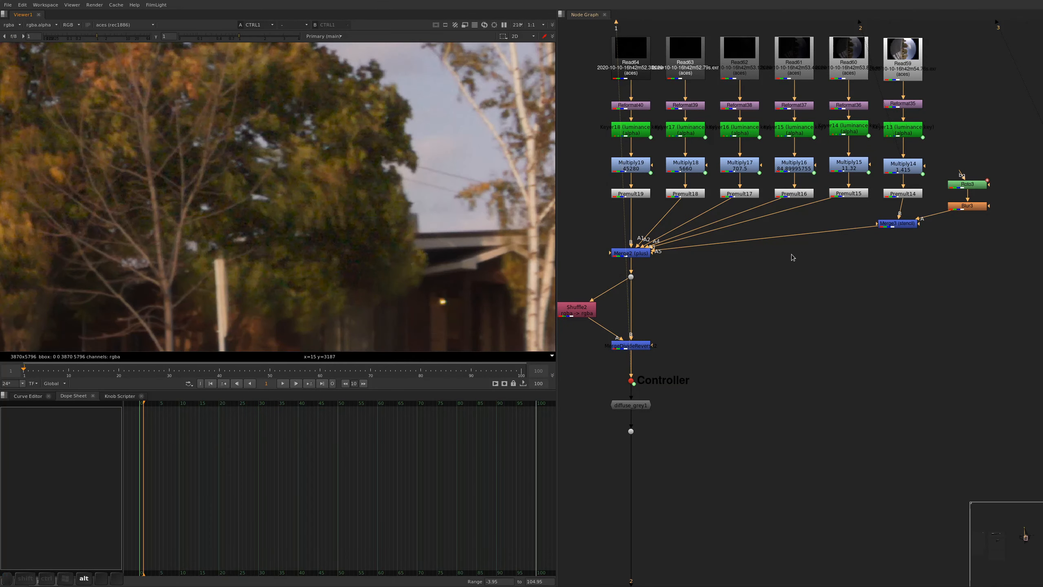
# Toggle the Merge3 stencil off and on while comparing the middle tree's foliage and the neighbouring trees in the merged image
pyautogui.keyDown('alt'); pyautogui.moveTo(793, 257); pyautogui.dragTo(764, 288); pyautogui.keyUp('alt')
pyautogui.click(870, 255)
pyautogui.press('d')
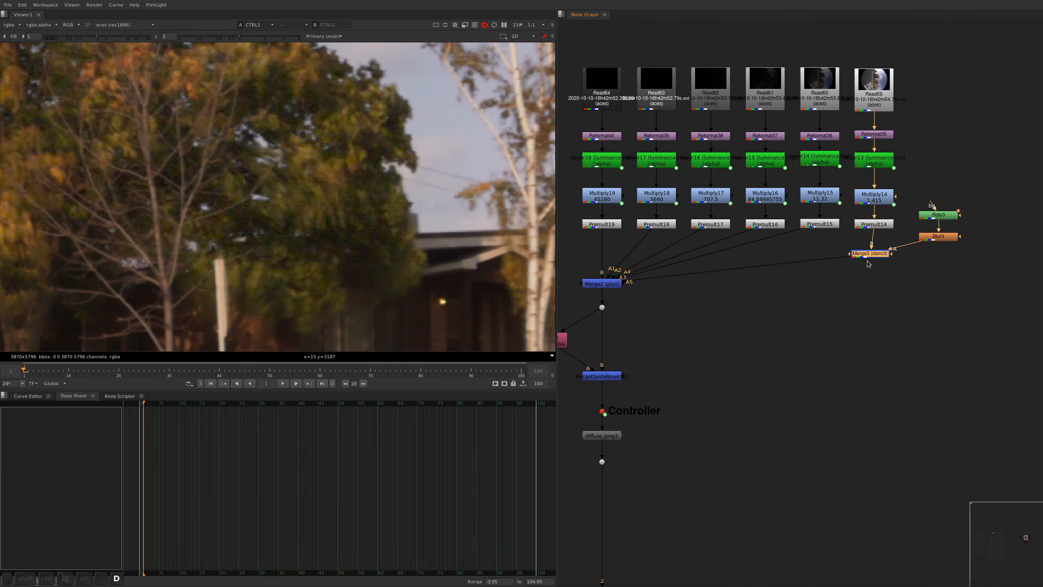
pyautogui.press('d')
pyautogui.press('d')
pyautogui.scroll(-4, 319, 142)
pyautogui.keyDown('alt'); pyautogui.moveTo(304, 173); pyautogui.dragTo(366, 214); pyautogui.keyUp('alt')
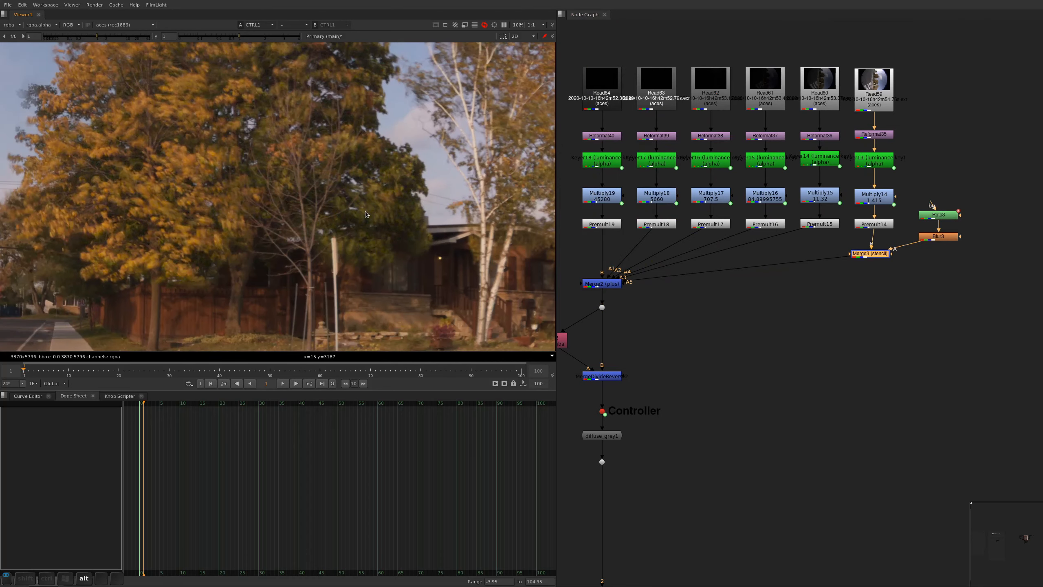
pyautogui.press('d')
pyautogui.press('d')
pyautogui.keyDown('alt'); pyautogui.moveTo(352, 144); pyautogui.dragTo(363, 232); pyautogui.keyUp('alt')
pyautogui.press('d')
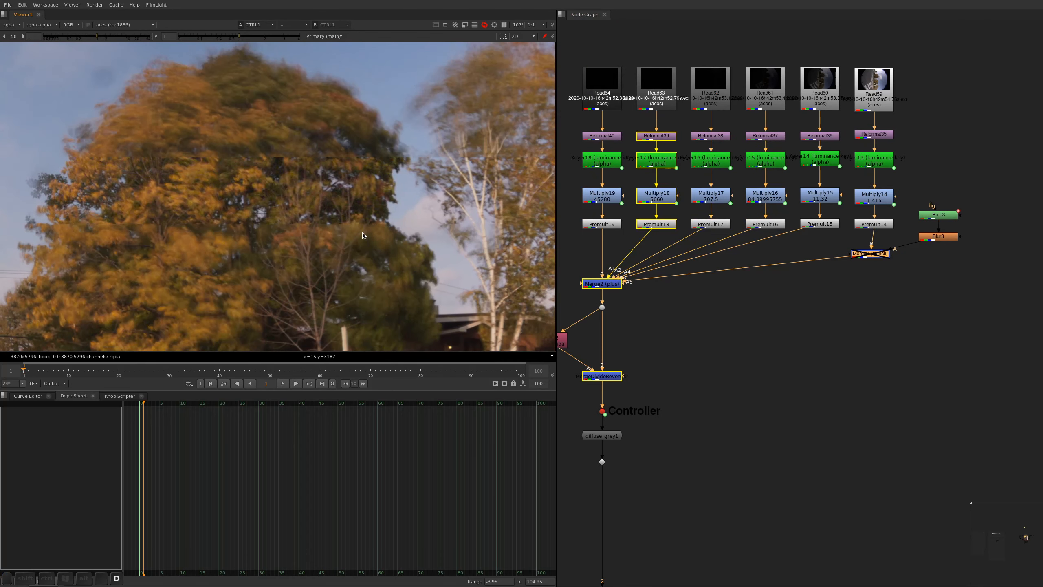
pyautogui.press('f')
pyautogui.keyDown('alt'); pyautogui.moveTo(322, 137); pyautogui.dragTo(350, 115, button='middle'); pyautogui.keyUp('alt')
pyautogui.press('d')
pyautogui.press('f')
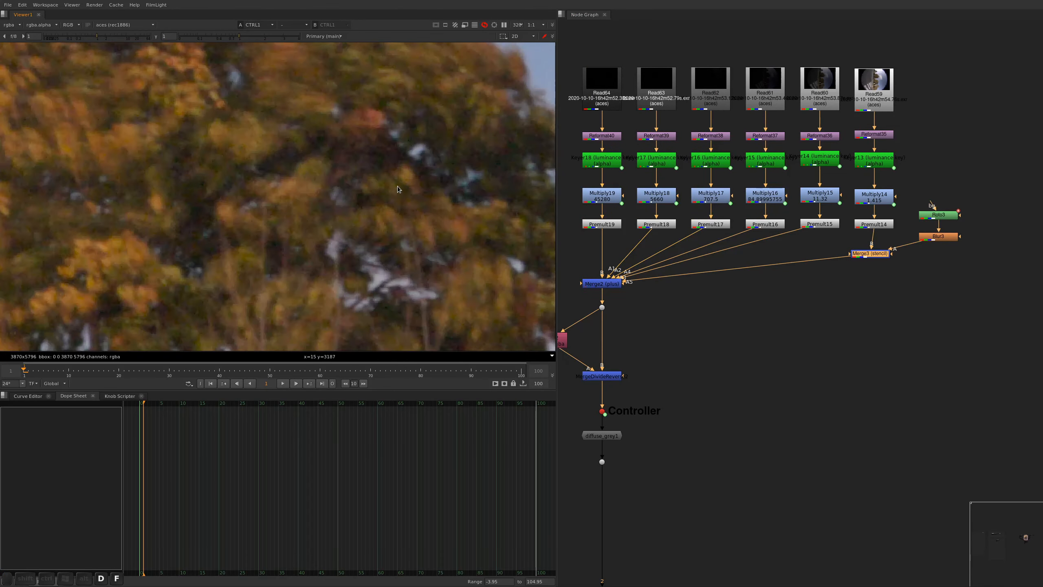
pyautogui.scroll(6, 282, 186)
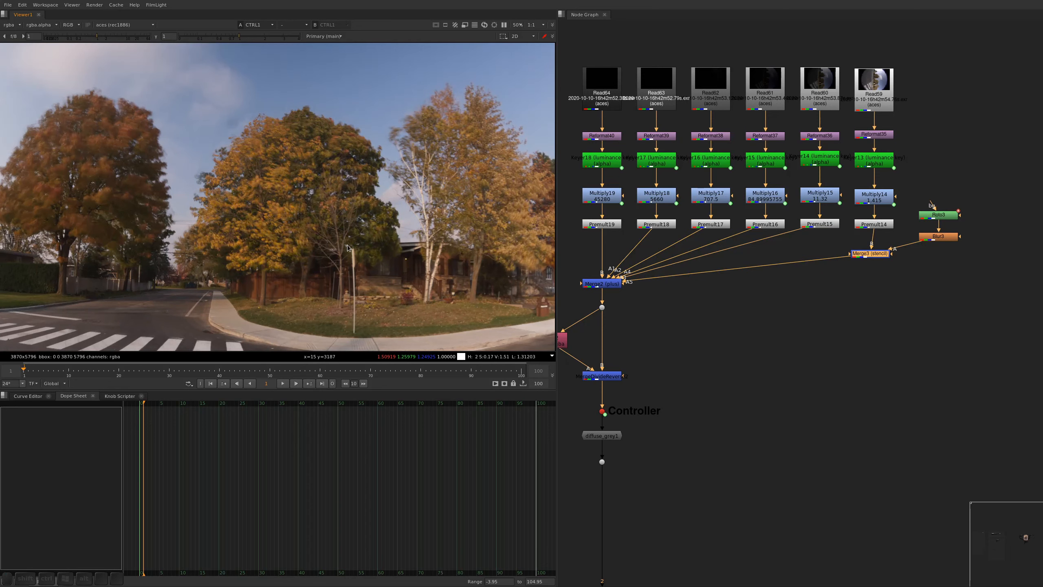
pyautogui.press('d')
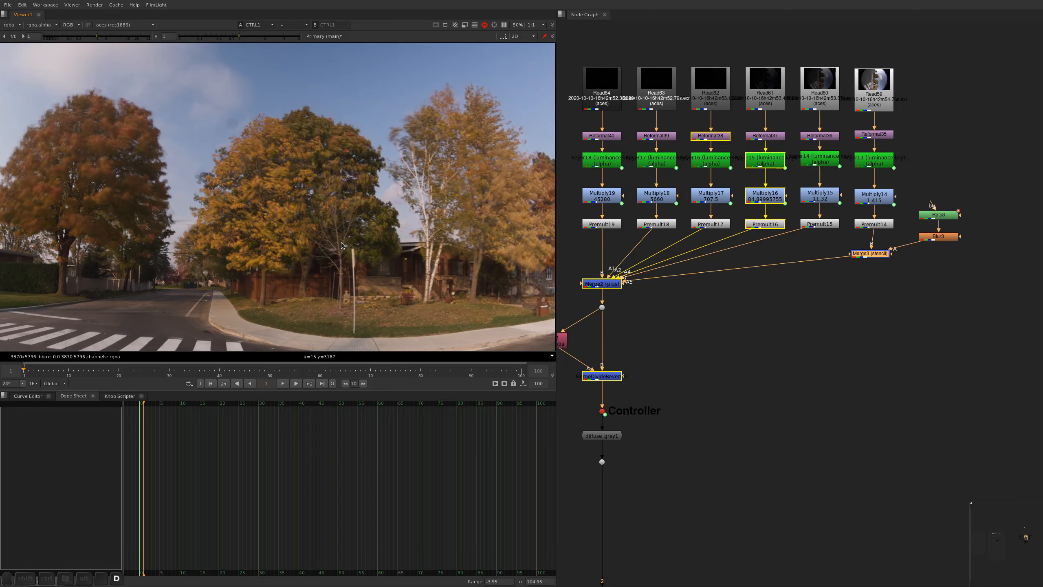
# Draw a second closed Bezier in Roto3 around the large orange tree across the road, and save the script
pyautogui.keyDown('alt'); pyautogui.moveTo(185, 248); pyautogui.dragTo(397, 240); pyautogui.keyUp('alt')
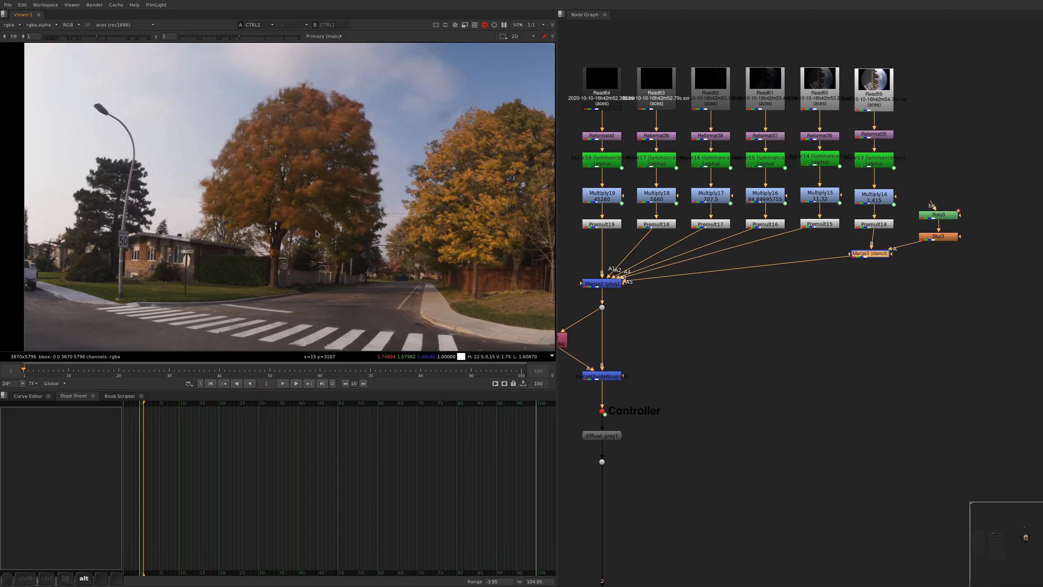
pyautogui.click(932, 270)
pyautogui.doubleClick(945, 214)
pyautogui.press('a')
pyautogui.keyDown('alt'); pyautogui.moveTo(364, 99); pyautogui.dragTo(359, 101); pyautogui.keyUp('alt')
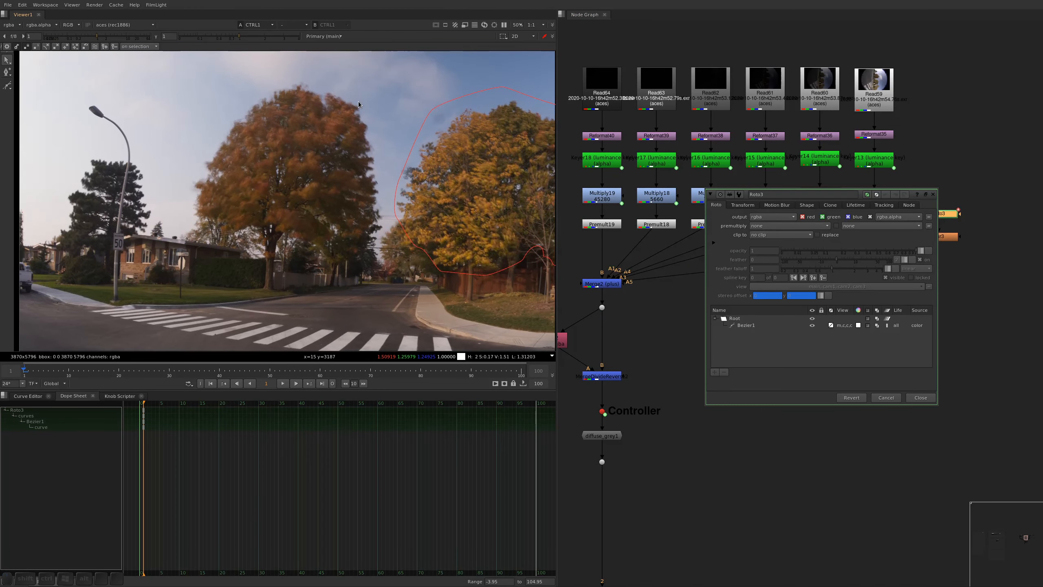
pyautogui.press('v')
pyautogui.click(351, 81)
pyautogui.click(390, 151)
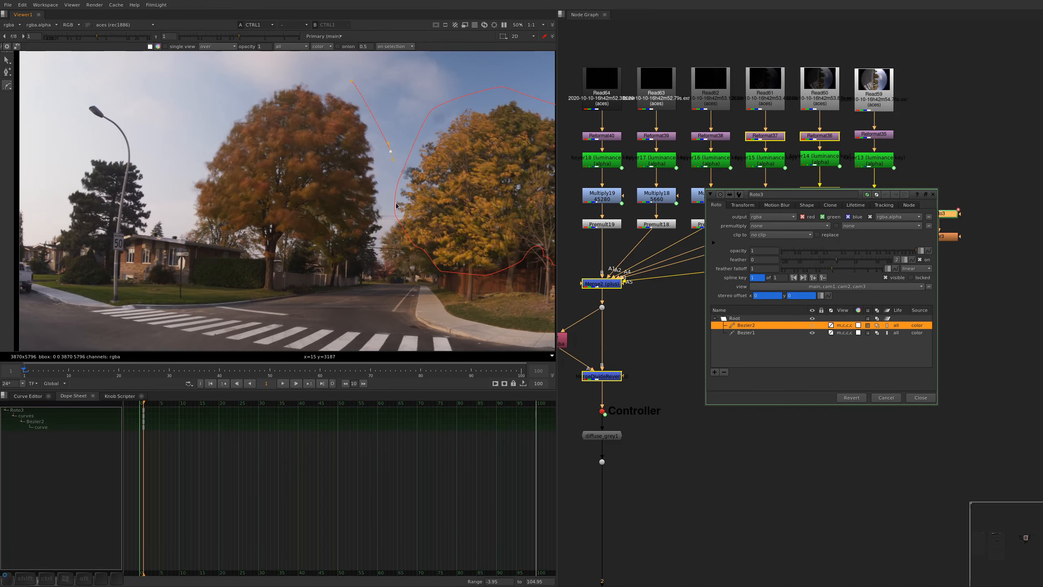
pyautogui.click(397, 229)
pyautogui.click(368, 258)
pyautogui.click(308, 252)
pyautogui.click(260, 235)
pyautogui.click(223, 238)
pyautogui.click(181, 226)
pyautogui.click(179, 173)
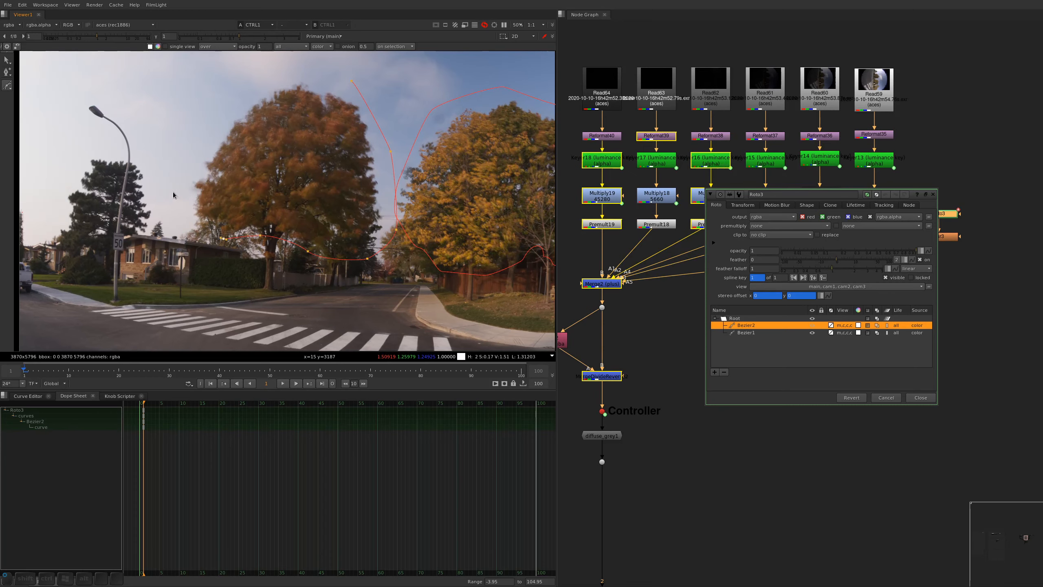
pyautogui.click(235, 77)
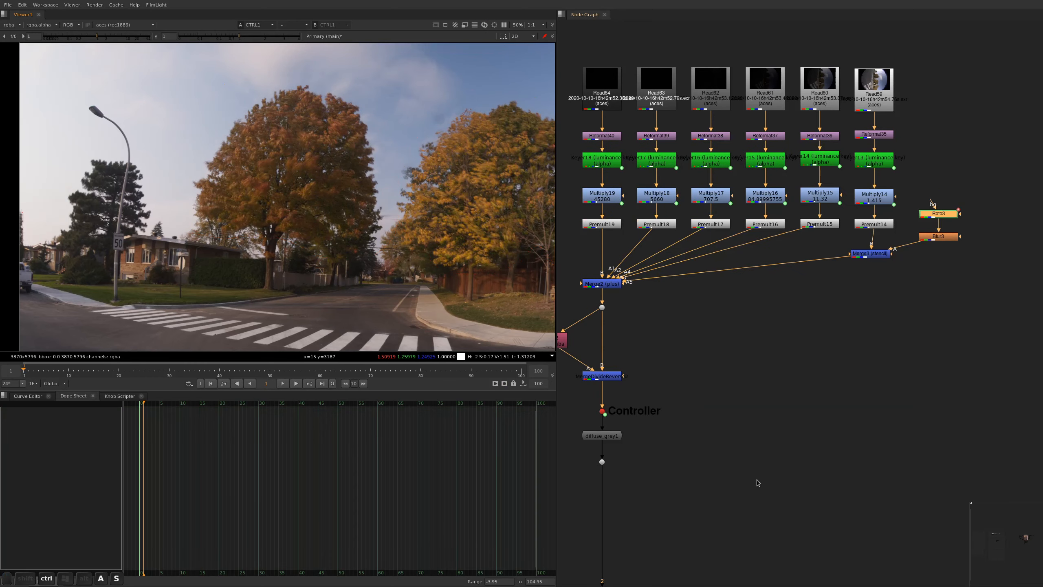
pyautogui.keyDown('alt'); pyautogui.moveTo(242, 206); pyautogui.dragTo(363, 208); pyautogui.keyUp('alt')
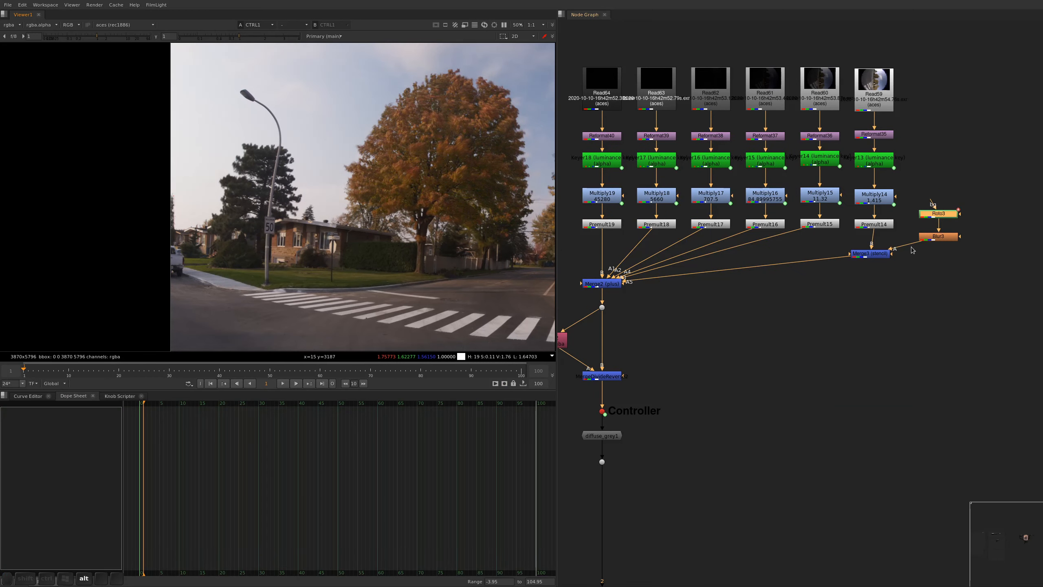
# Copy the Roto3, Blur3 and Merge3 stencil nodes, and view ExposureBracketBlender4 of the next camera up close
pyautogui.moveTo(971, 183); pyautogui.dragTo(923, 257)
pyautogui.keyDown('shift'); pyautogui.moveTo(912, 288); pyautogui.dragTo(841, 237); pyautogui.keyUp('shift')
pyautogui.hotkey('ctrl', 'c')
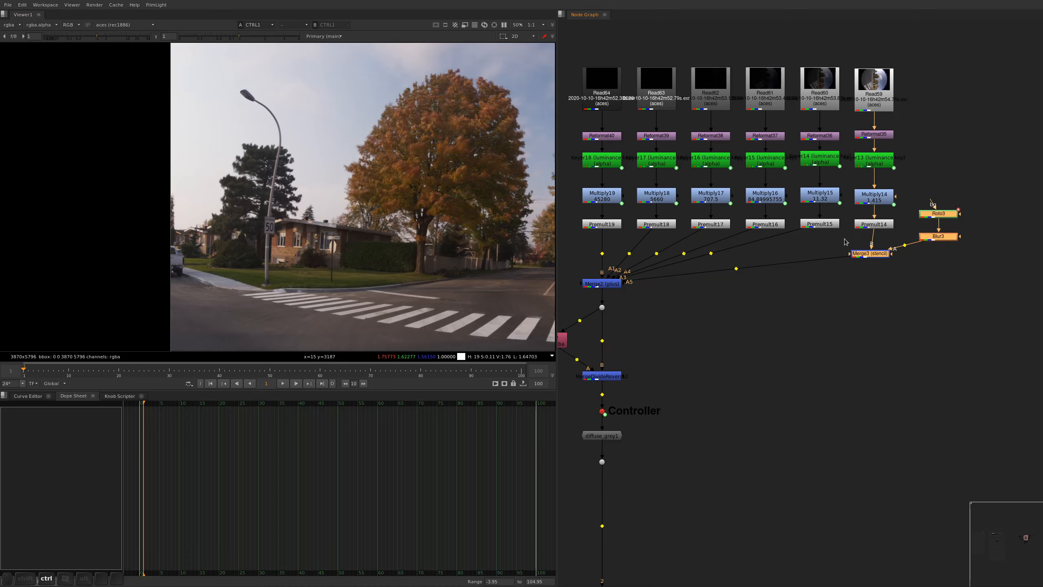
pyautogui.scroll(-3, 828, 227)
pyautogui.keyDown('alt'); pyautogui.moveTo(1040, 222); pyautogui.dragTo(712, 248); pyautogui.keyUp('alt')
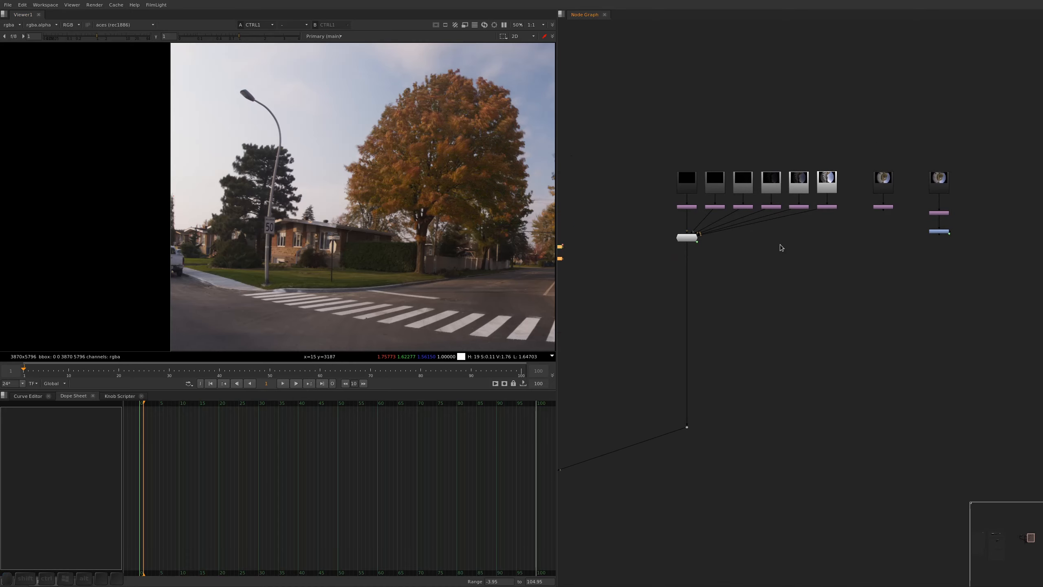
pyautogui.click(688, 237)
pyautogui.press('1')
pyautogui.press('f')
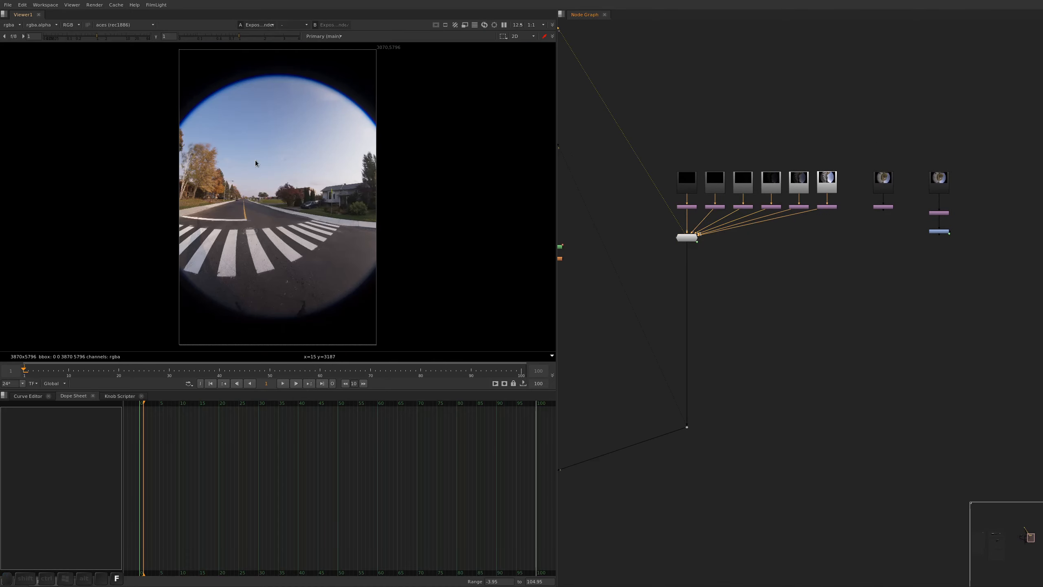
pyautogui.scroll(5, 255, 163)
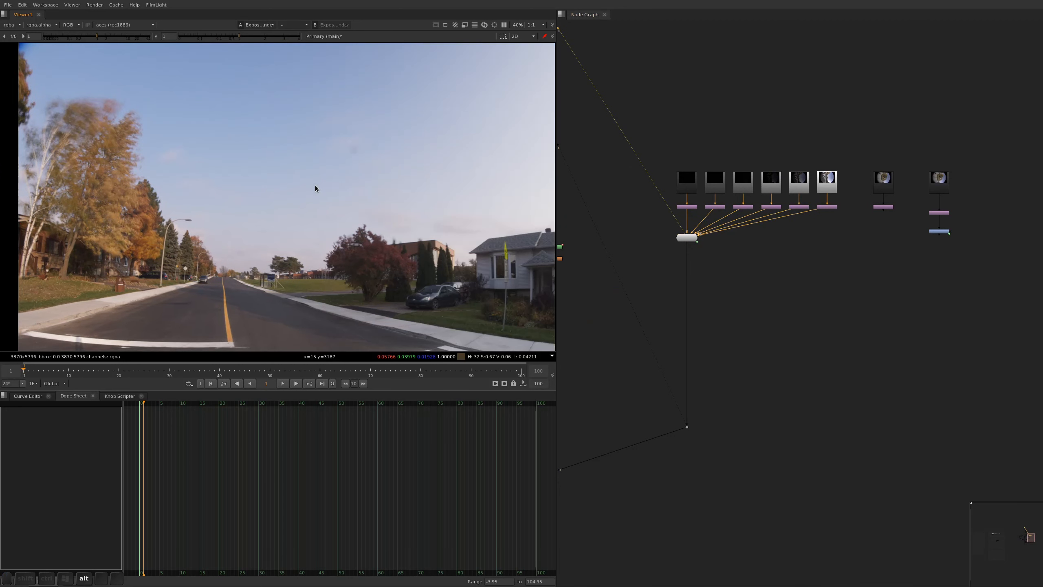
# Ungroup ExposureBracketBlender4 into its separate nodes, and delete the original group node and the unconnected extra branch
pyautogui.doubleClick(687, 238)
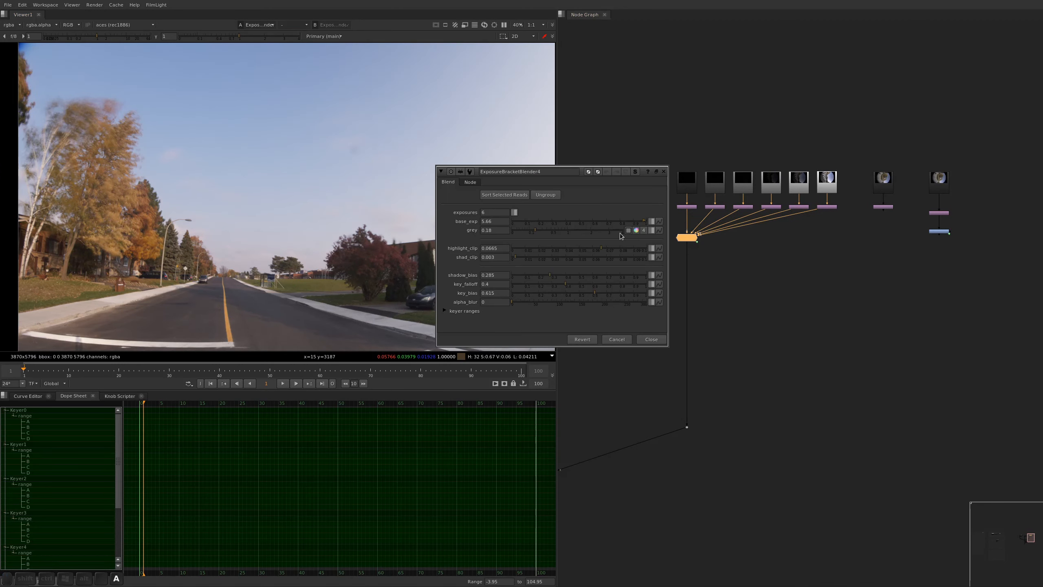
pyautogui.click(537, 197)
pyautogui.click(687, 237)
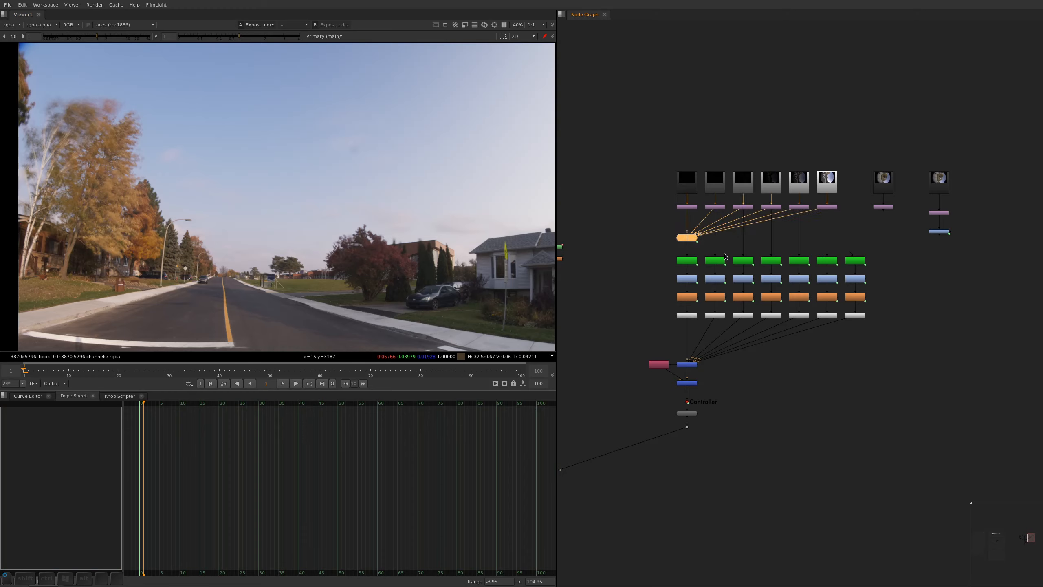
pyautogui.press('BackSpace')
pyautogui.moveTo(886, 250); pyautogui.dragTo(846, 360)
pyautogui.press('BackSpace')
pyautogui.press('Return')
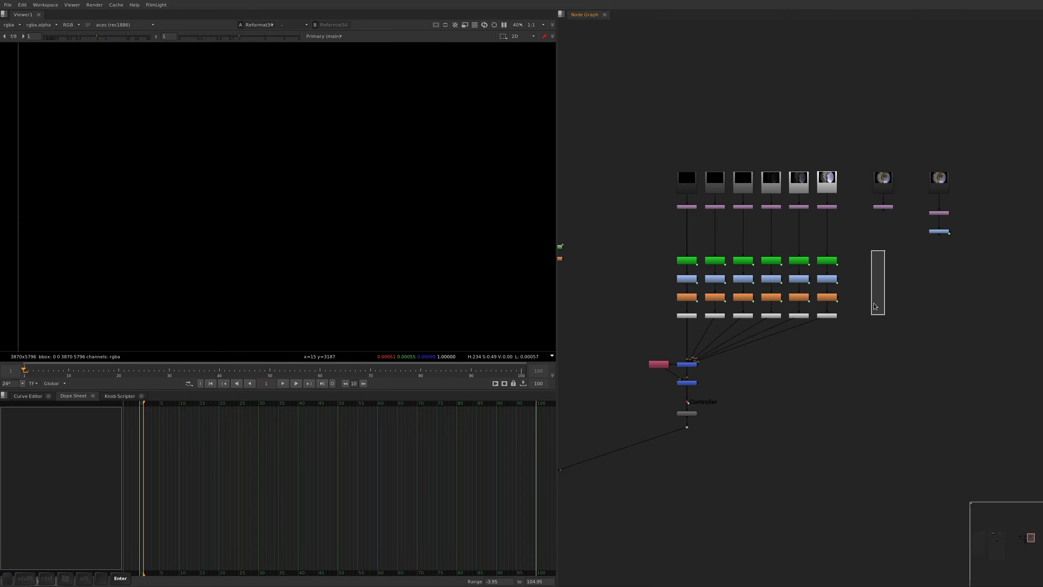
# Delete the row of Blur nodes from the six exposure branches and move the Premult row up below the Multiply nodes
pyautogui.moveTo(872, 284); pyautogui.dragTo(653, 313)
pyautogui.press('Return')
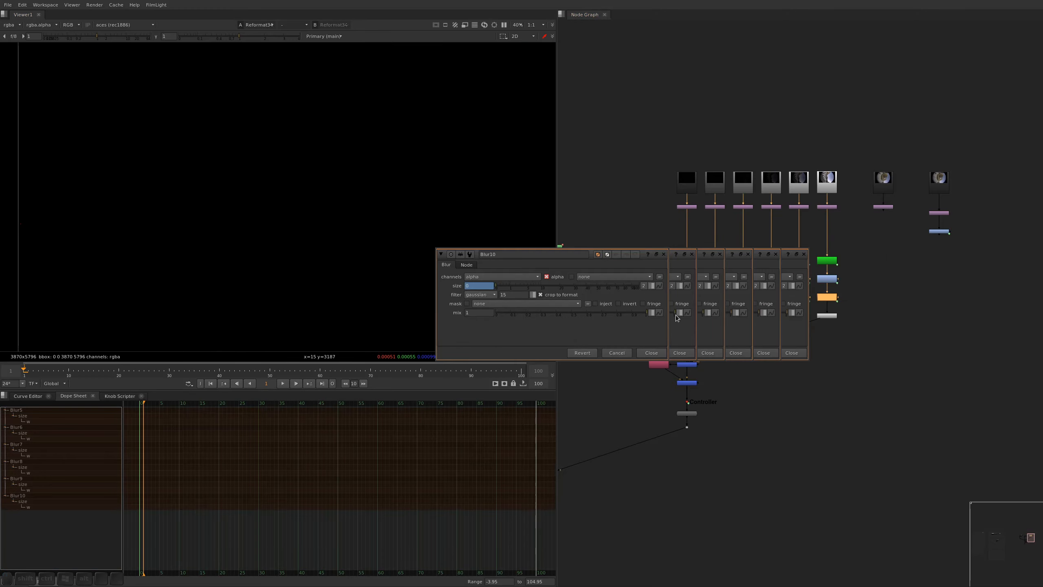
pyautogui.press('Delete')
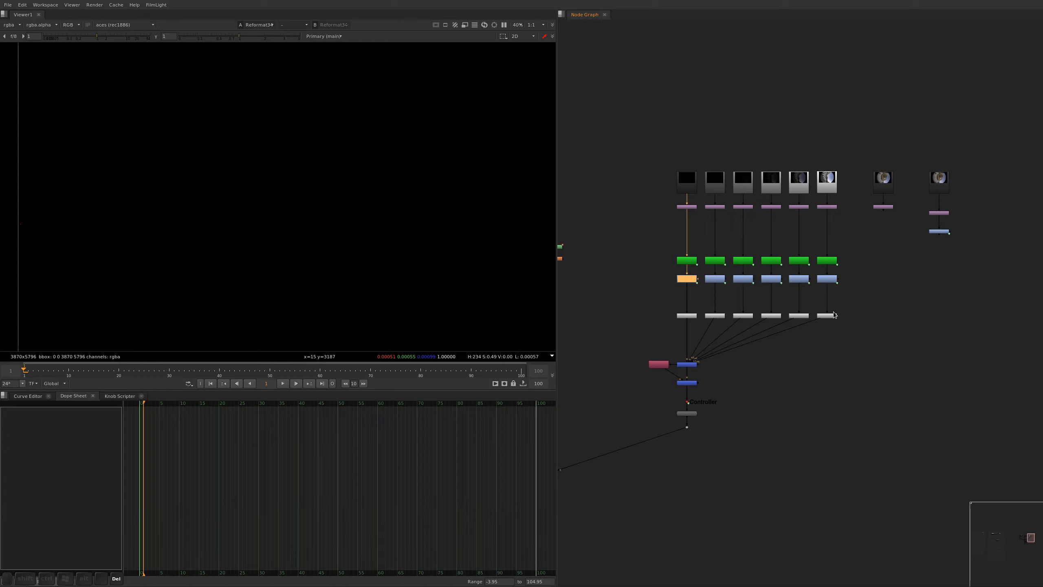
pyautogui.moveTo(858, 305); pyautogui.dragTo(688, 296)
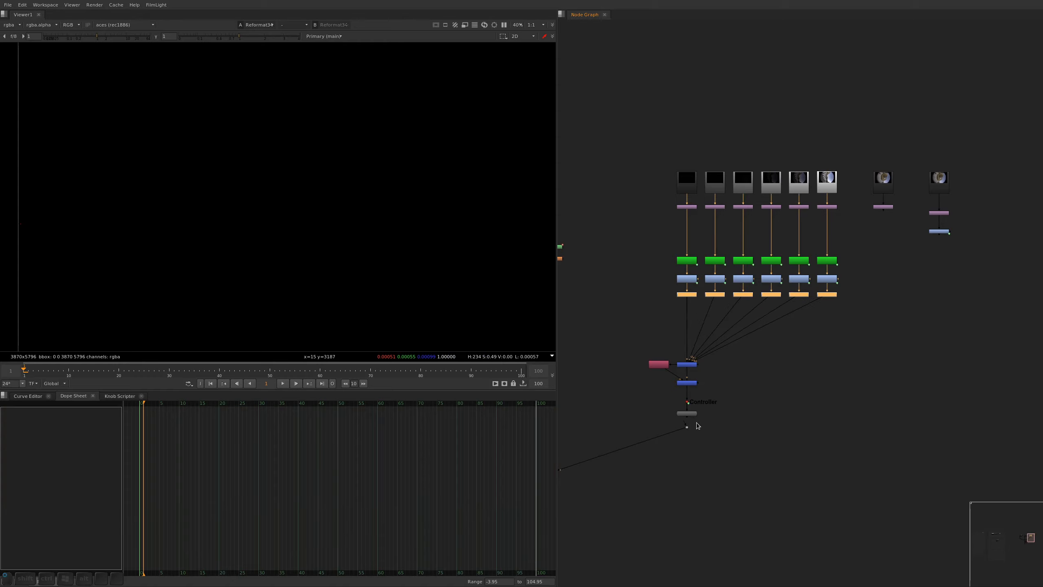
# Move the Keyer, Multiply and Premult rows up closer to the Reformat nodes, snap them to the grid, and save the script
pyautogui.click(758, 324)
pyautogui.moveTo(862, 245); pyautogui.dragTo(633, 293)
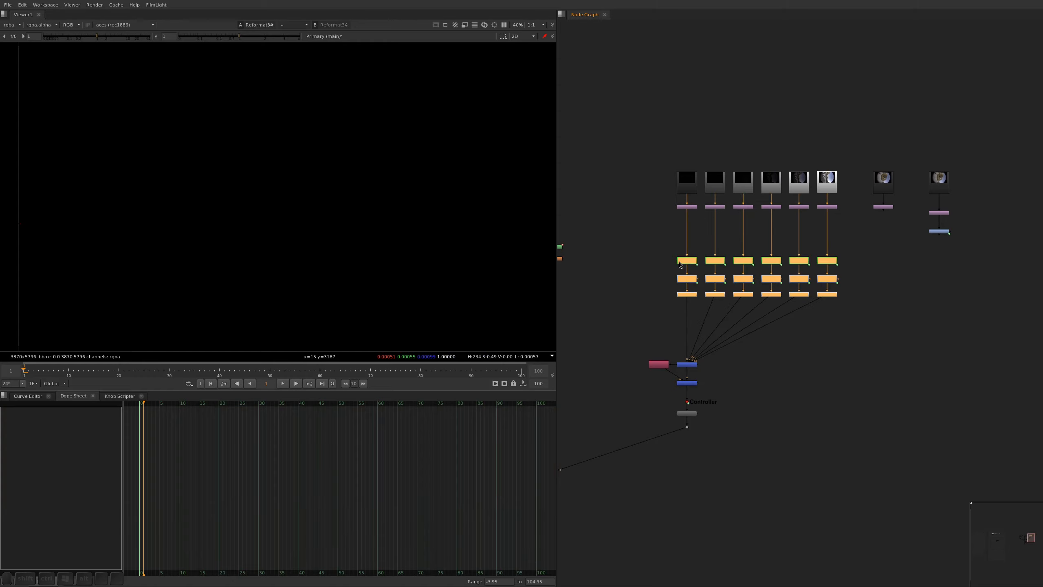
pyautogui.moveTo(684, 263); pyautogui.dragTo(683, 235)
pyautogui.press('\\')
pyautogui.hotkey('ctrl', 's')
# Paste the roto stencil nodes, connect the stencil merge below Premult20, and view its output
pyautogui.click(806, 291)
pyautogui.hotkey('ctrl', 'v')
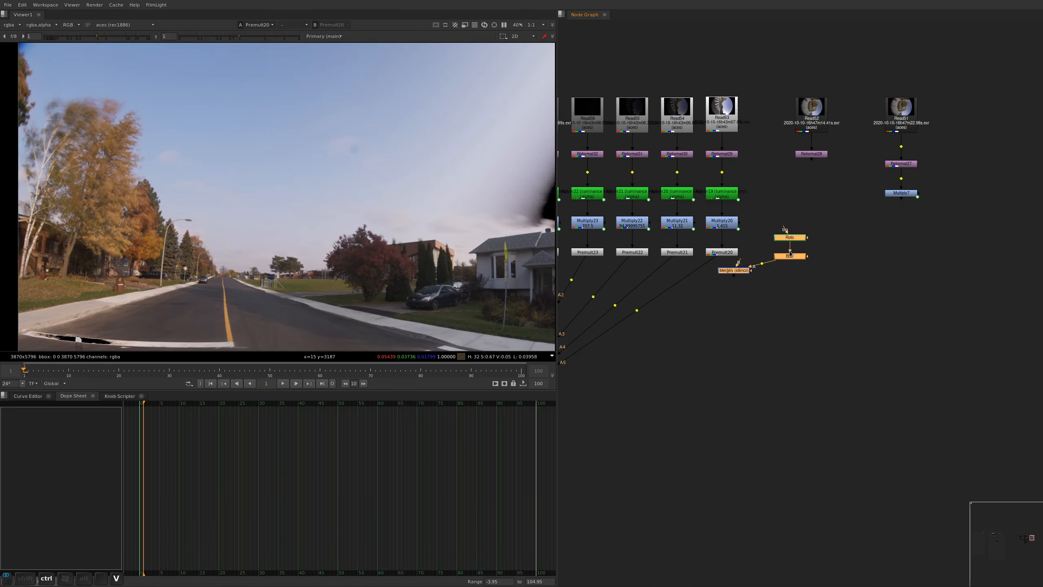
pyautogui.moveTo(735, 272); pyautogui.dragTo(692, 259)
pyautogui.click(754, 299)
pyautogui.press('1')
# Delete the first Bezier from Roto4 and move the remaining one over the blurred yellow trees near the image's left edge
pyautogui.doubleClick(779, 243)
pyautogui.press('Delete')
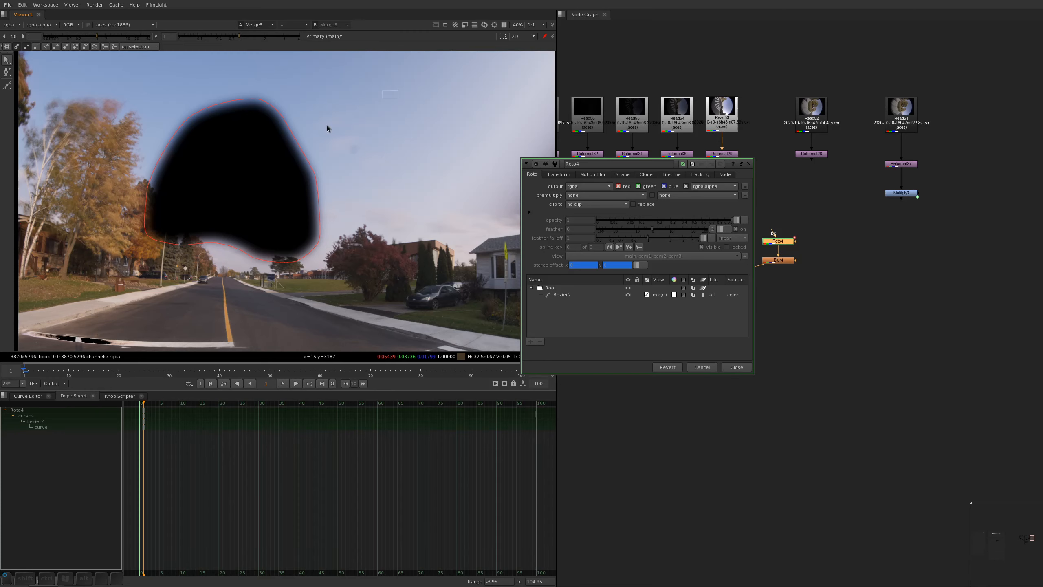
pyautogui.click(285, 122)
pyautogui.keyDown('alt'); pyautogui.moveTo(206, 252); pyautogui.dragTo(346, 267); pyautogui.keyUp('alt')
pyautogui.moveTo(361, 226); pyautogui.dragTo(221, 206)
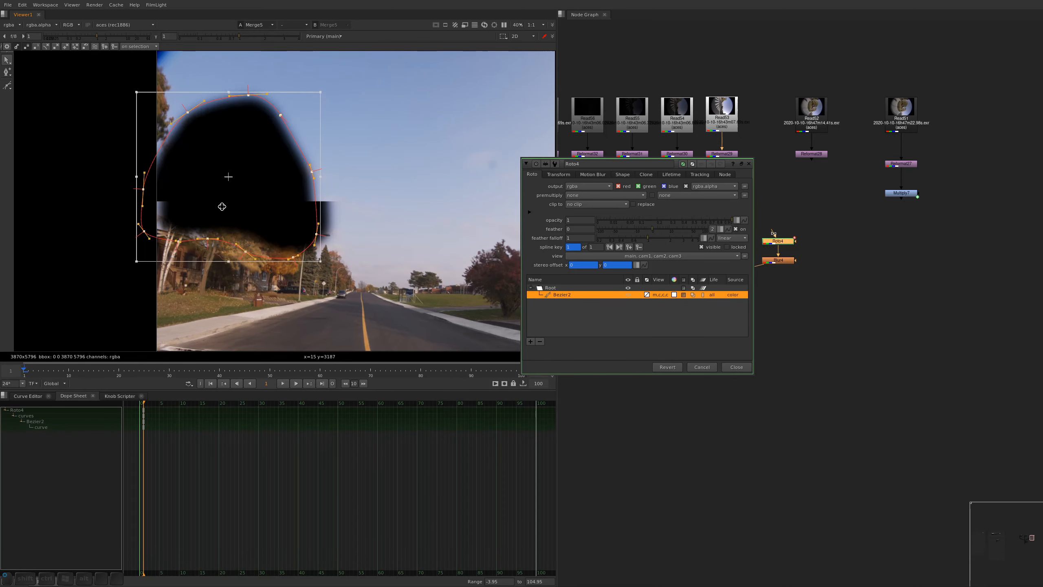
# View the output of Premult20 and reshape the lower edge of the Bezier below the blurred yellow trees
pyautogui.keyDown('super'); pyautogui.moveTo(713, 229); pyautogui.dragTo(651, 382); pyautogui.keyUp('super')
pyautogui.click(722, 251)
pyautogui.press('1')
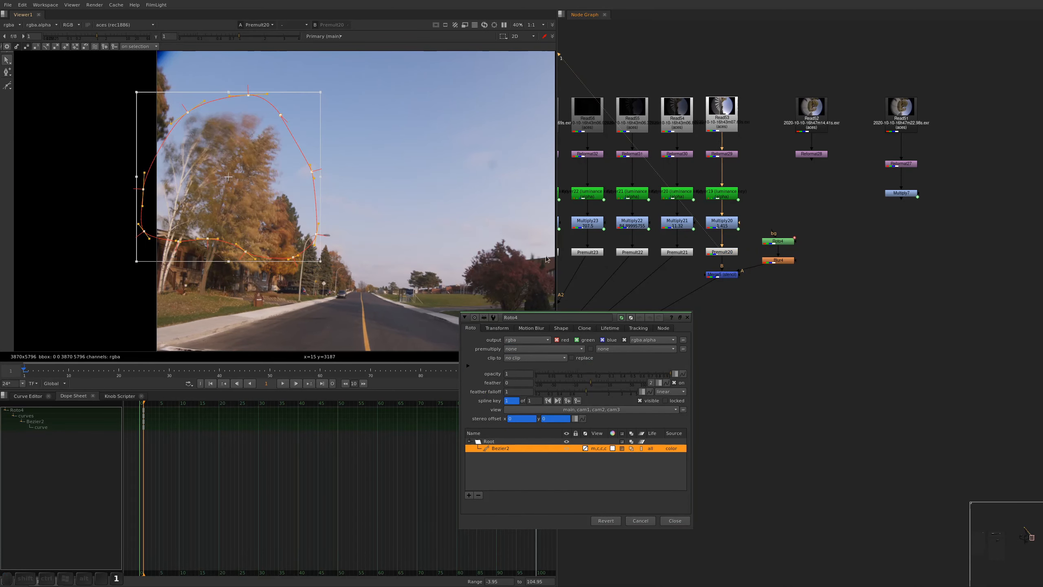
pyautogui.keyDown('alt'); pyautogui.moveTo(181, 119); pyautogui.dragTo(182, 120); pyautogui.keyUp('alt')
pyautogui.click(303, 250)
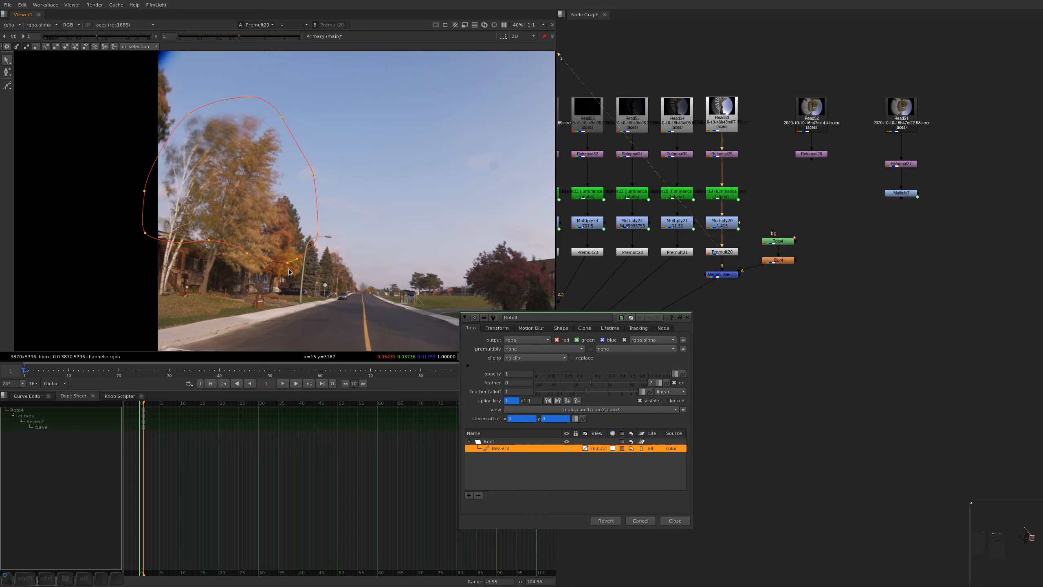
pyautogui.moveTo(317, 236); pyautogui.dragTo(306, 240)
pyautogui.moveTo(296, 283); pyautogui.dragTo(297, 283)
pyautogui.moveTo(247, 253); pyautogui.dragTo(229, 274)
pyautogui.moveTo(209, 240); pyautogui.dragTo(208, 251)
pyautogui.moveTo(207, 246); pyautogui.dragTo(228, 314, button='middle')
pyautogui.moveTo(250, 343); pyautogui.dragTo(253, 337)
pyautogui.moveTo(239, 241); pyautogui.dragTo(252, 267, button='middle')
pyautogui.keyDown('shift'); pyautogui.moveTo(155, 296); pyautogui.dragTo(192, 270); pyautogui.keyUp('shift')
# Pull the upper points of the Bezier inward so the outline follows the crowns of the yellow trees
pyautogui.moveTo(245, 304); pyautogui.dragTo(205, 210)
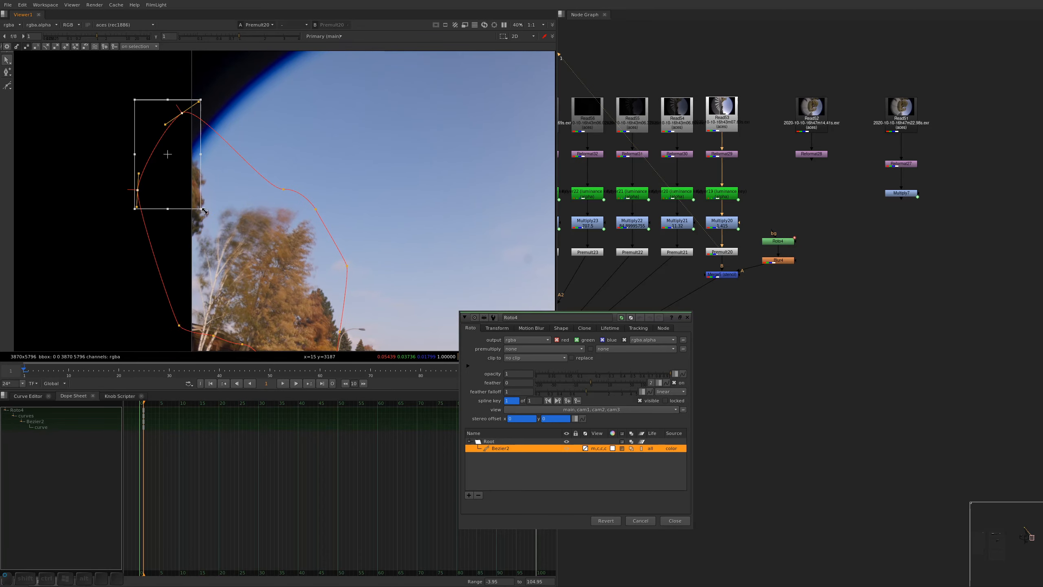
pyautogui.click(283, 189)
pyautogui.moveTo(274, 189); pyautogui.dragTo(227, 190)
pyautogui.moveTo(315, 210); pyautogui.dragTo(304, 199)
pyautogui.moveTo(223, 156); pyautogui.dragTo(221, 142, button='middle')
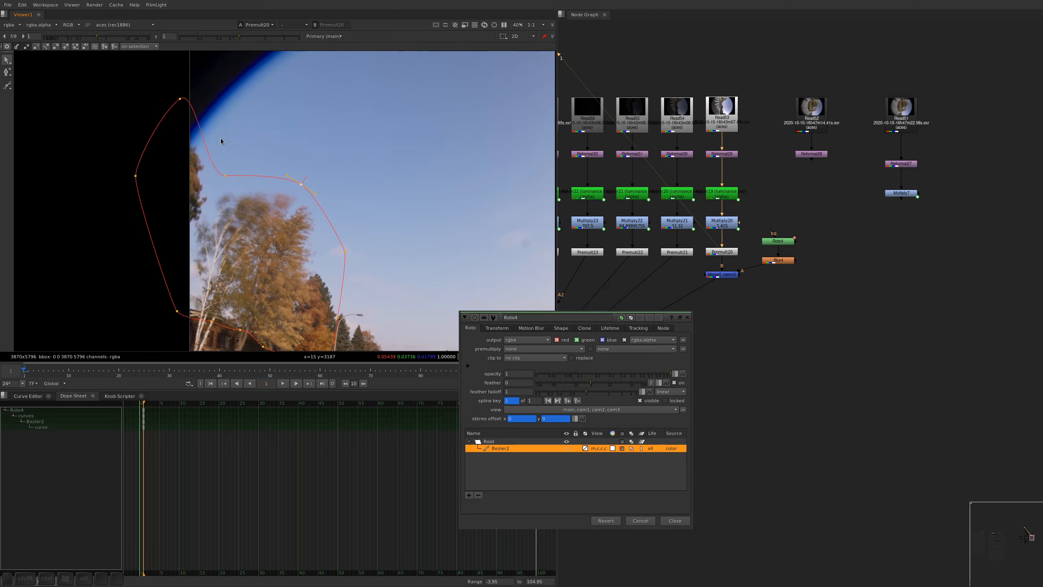
pyautogui.moveTo(223, 176); pyautogui.dragTo(224, 177)
# Tighten the Bezier's outer points just outside the image edge, adjust its lower corner, and close the Roto4 properties
pyautogui.moveTo(181, 99); pyautogui.dragTo(230, 152)
pyautogui.moveTo(185, 126); pyautogui.dragTo(186, 122)
pyautogui.moveTo(136, 176); pyautogui.dragTo(160, 202)
pyautogui.moveTo(180, 314); pyautogui.dragTo(167, 294)
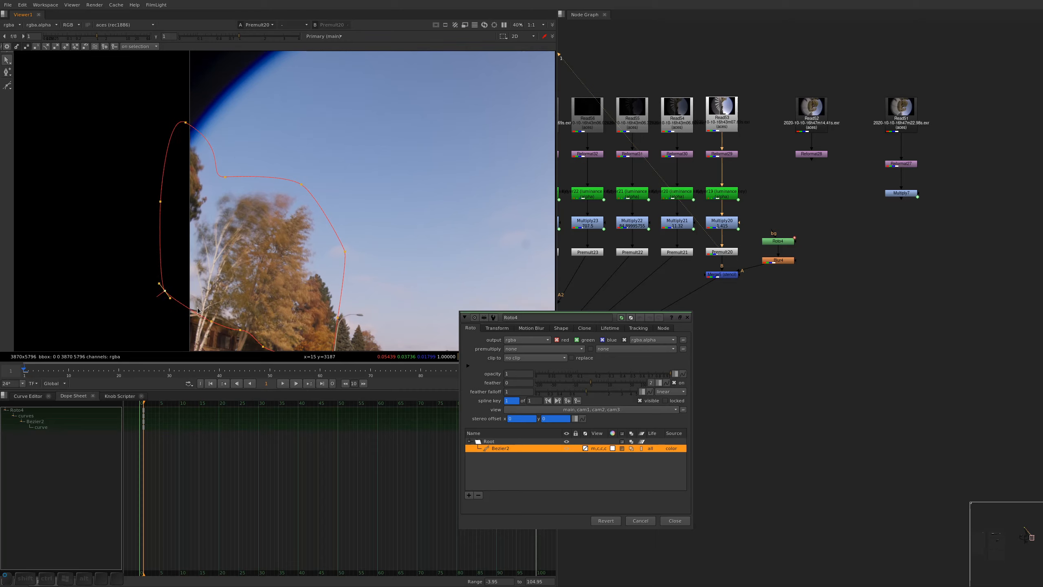
pyautogui.moveTo(215, 322); pyautogui.dragTo(213, 312)
pyautogui.click(241, 331)
pyautogui.press('z')
pyautogui.keyDown('alt'); pyautogui.moveTo(310, 295); pyautogui.dragTo(288, 243); pyautogui.keyUp('alt')
pyautogui.hotkey('ctrl', 'shift', 'a')
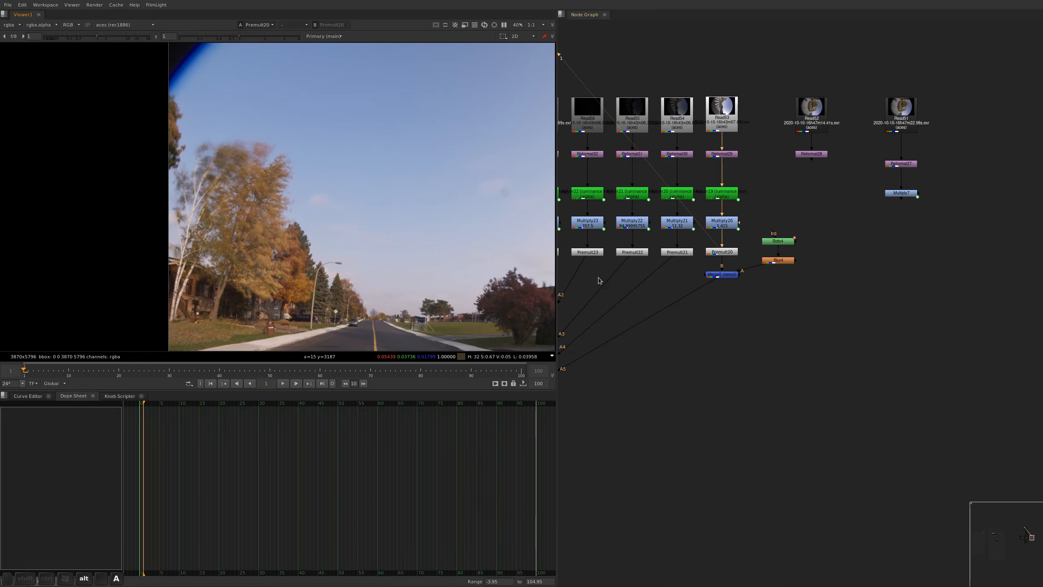
# Reopen Roto4, draw a new Bezier around the dark red tree and the building's conifers, and close the properties
pyautogui.keyDown('alt'); pyautogui.moveTo(768, 335); pyautogui.dragTo(788, 264); pyautogui.keyUp('alt')
pyautogui.click(746, 202)
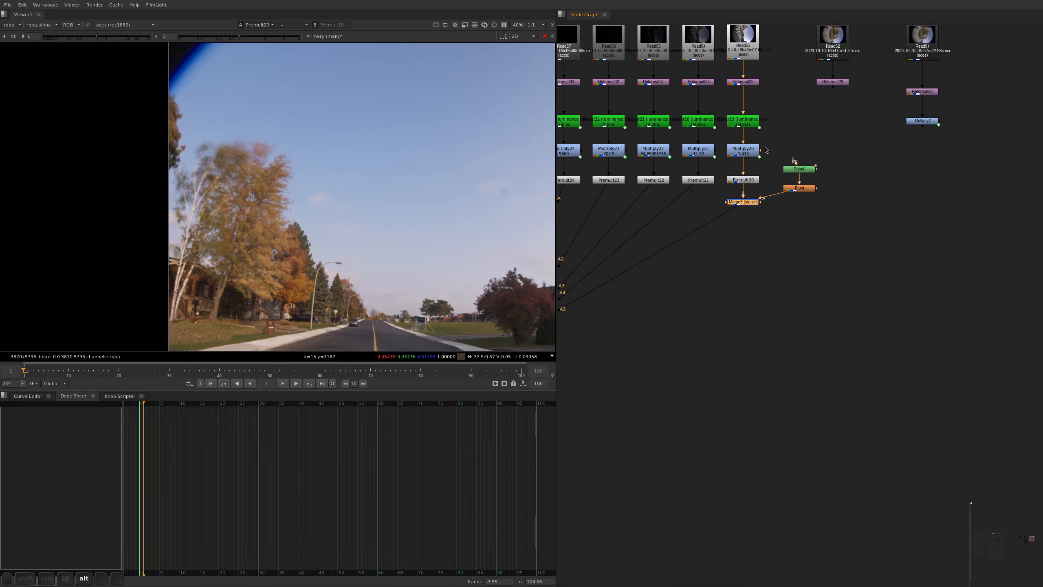
pyautogui.doubleClick(798, 169)
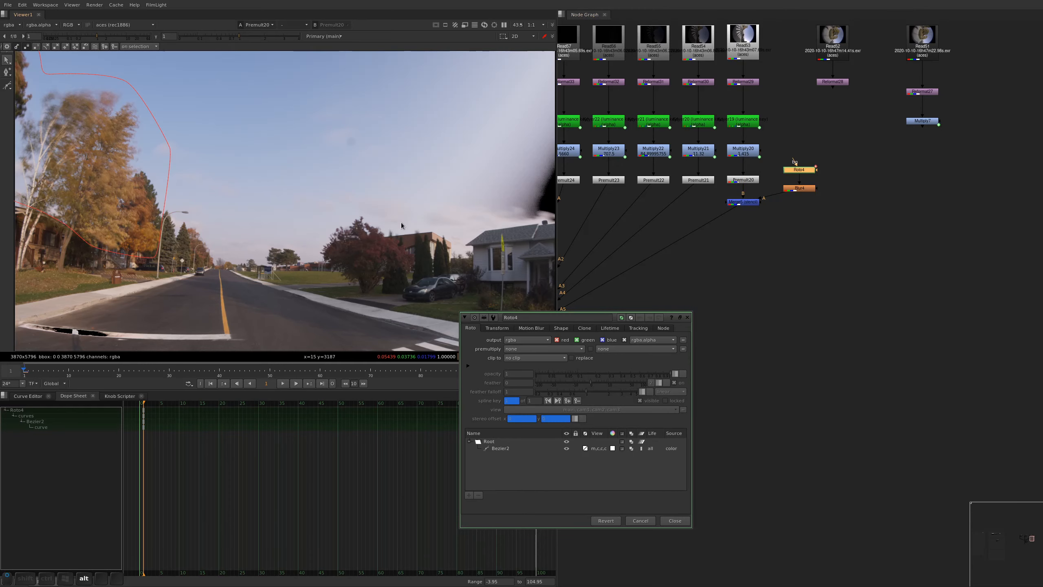
pyautogui.keyDown('alt'); pyautogui.moveTo(402, 223); pyautogui.dragTo(431, 229, button='middle'); pyautogui.keyUp('alt')
pyautogui.keyDown('alt'); pyautogui.moveTo(431, 228); pyautogui.dragTo(302, 199); pyautogui.keyUp('alt')
pyautogui.keyDown('alt'); pyautogui.moveTo(302, 199); pyautogui.dragTo(254, 175, button='middle'); pyautogui.keyUp('alt')
pyautogui.keyDown('alt'); pyautogui.moveTo(273, 181); pyautogui.dragTo(270, 231); pyautogui.keyUp('alt')
pyautogui.press('v')
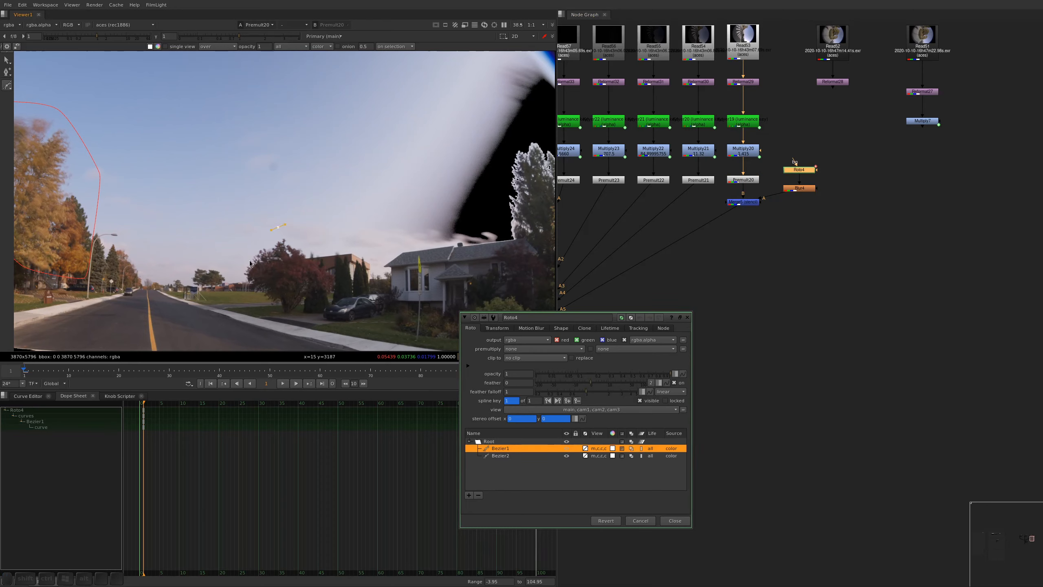
pyautogui.moveTo(243, 279); pyautogui.dragTo(319, 299)
pyautogui.moveTo(335, 292); pyautogui.dragTo(348, 280)
pyautogui.click(361, 282)
pyautogui.click(375, 271)
pyautogui.click(368, 252)
pyautogui.click(304, 238)
pyautogui.click(278, 227)
pyautogui.click(687, 317)
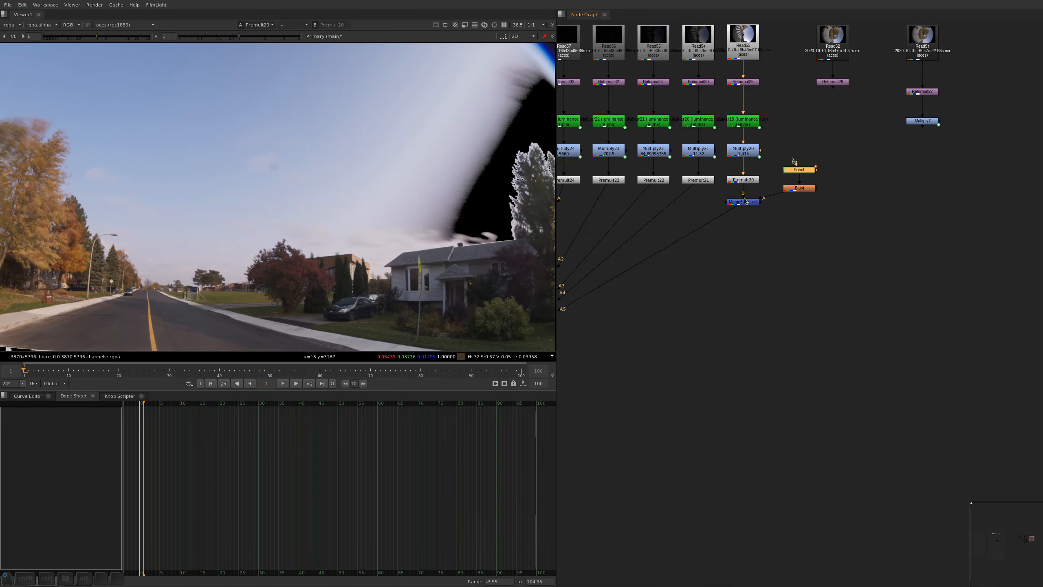
# View the stencil merge and the camera's HDR merge output, comparing the image with the stencil disabled and enabled
pyautogui.press('1')
pyautogui.keyDown('alt'); pyautogui.moveTo(585, 314); pyautogui.dragTo(753, 222); pyautogui.keyUp('alt')
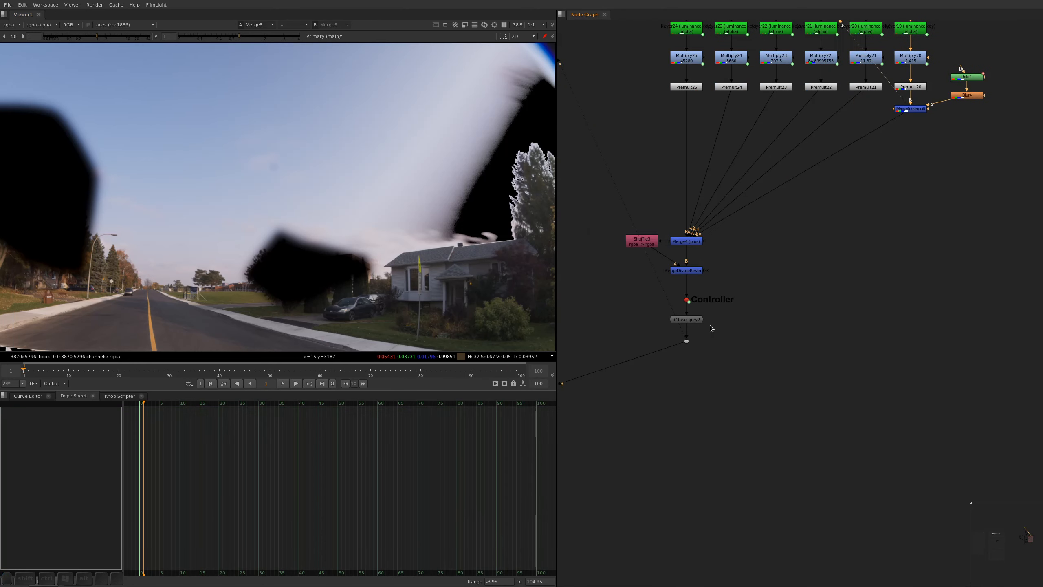
pyautogui.press('3')
pyautogui.keyDown('alt'); pyautogui.moveTo(225, 208); pyautogui.dragTo(242, 243, button='middle'); pyautogui.keyUp('alt')
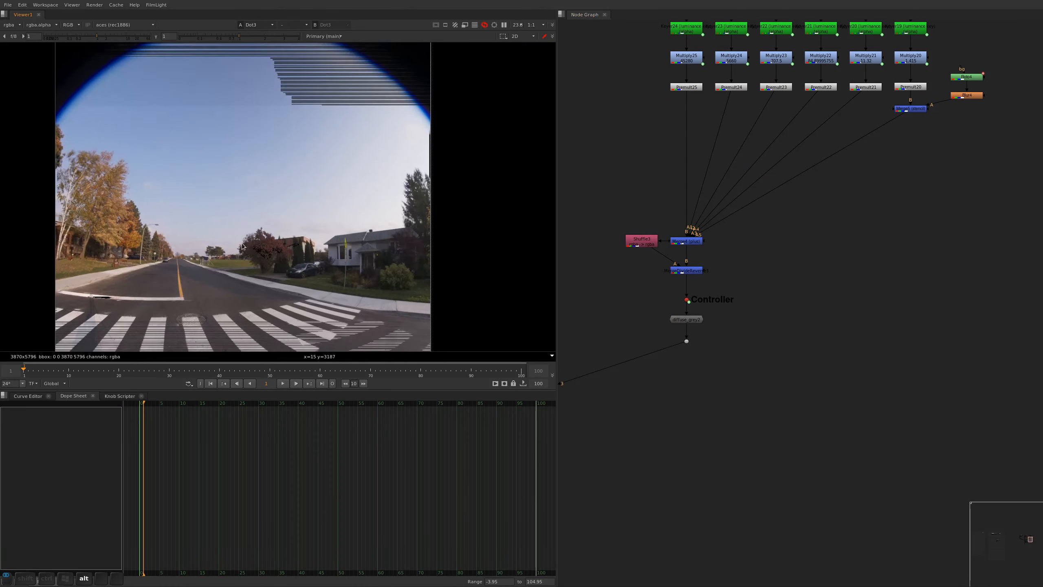
pyautogui.click(912, 110)
pyautogui.press('d')
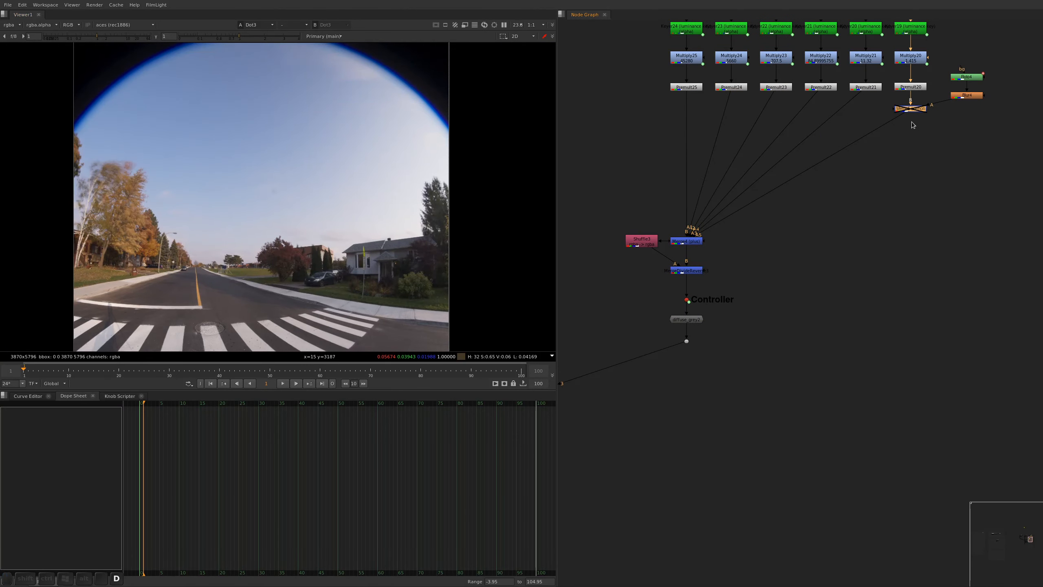
pyautogui.press('d')
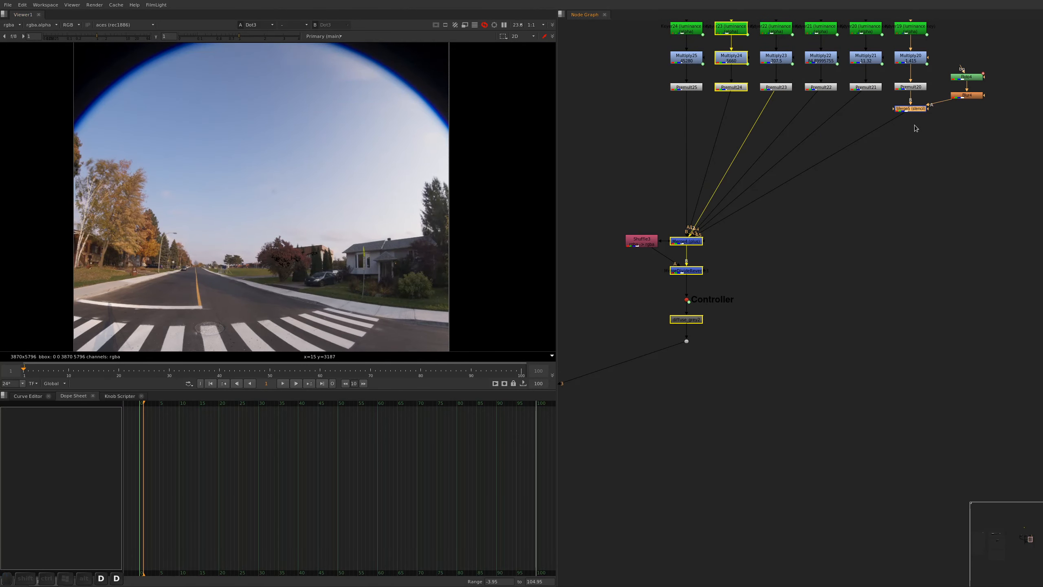
pyautogui.scroll(6, 462, 172)
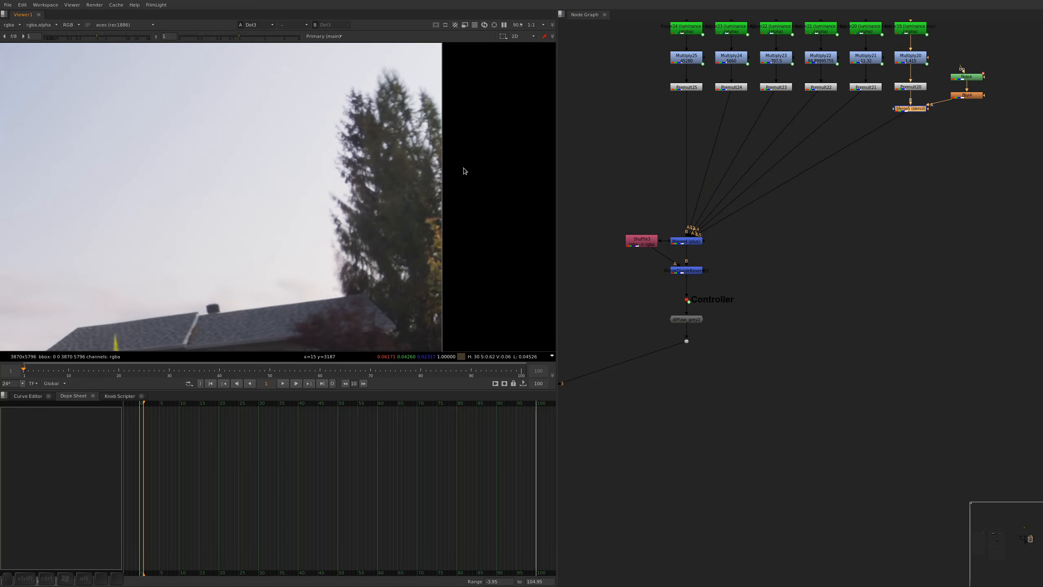
# Draw another Bezier in Roto4 around the tall conifer beside the house at the image edge and close the properties
pyautogui.click(968, 77)
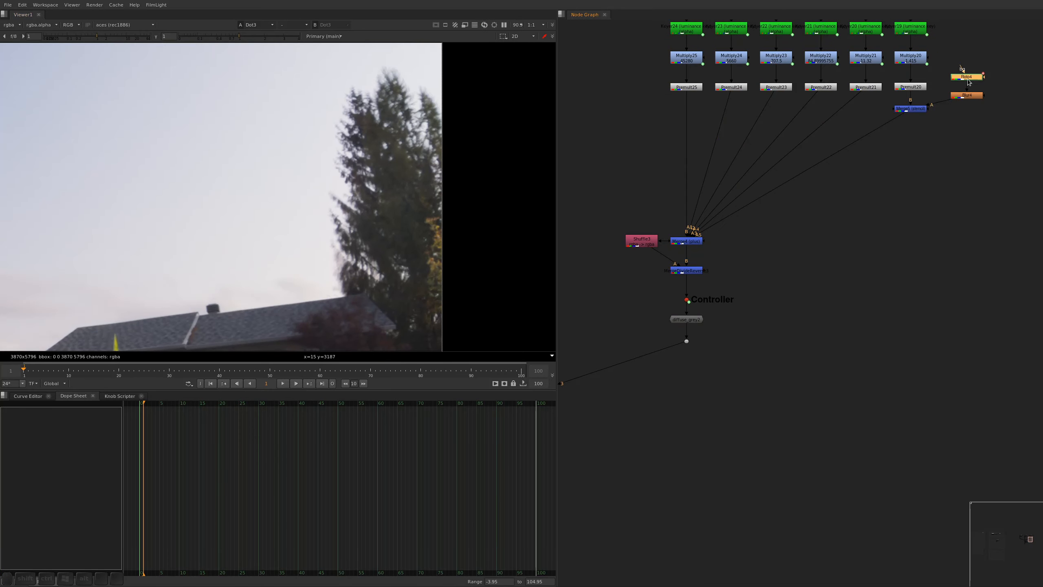
pyautogui.doubleClick(967, 77)
pyautogui.scroll(-2, 459, 92)
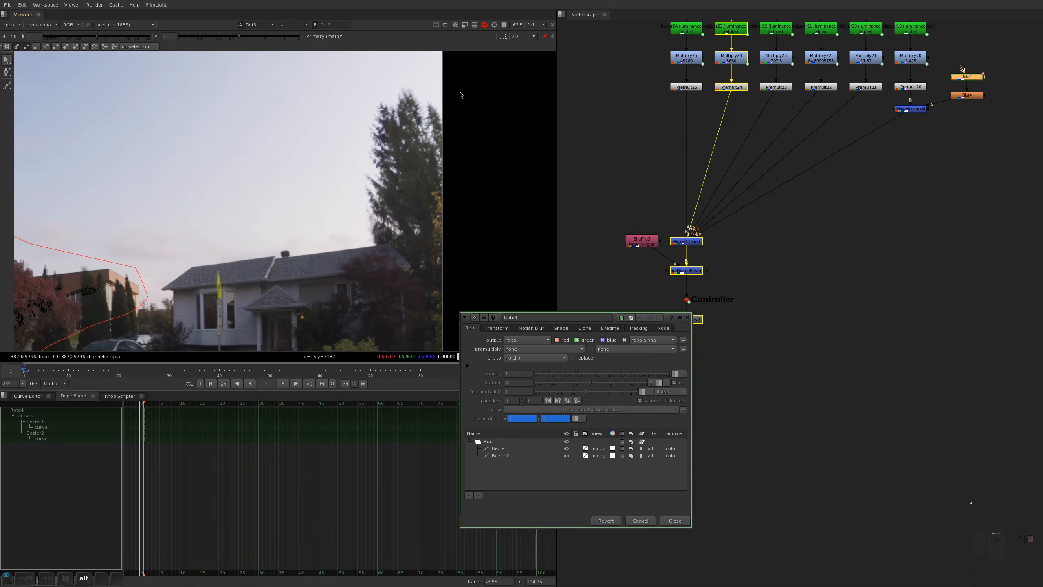
pyautogui.click(355, 105)
pyautogui.click(360, 165)
pyautogui.click(370, 237)
pyautogui.click(423, 273)
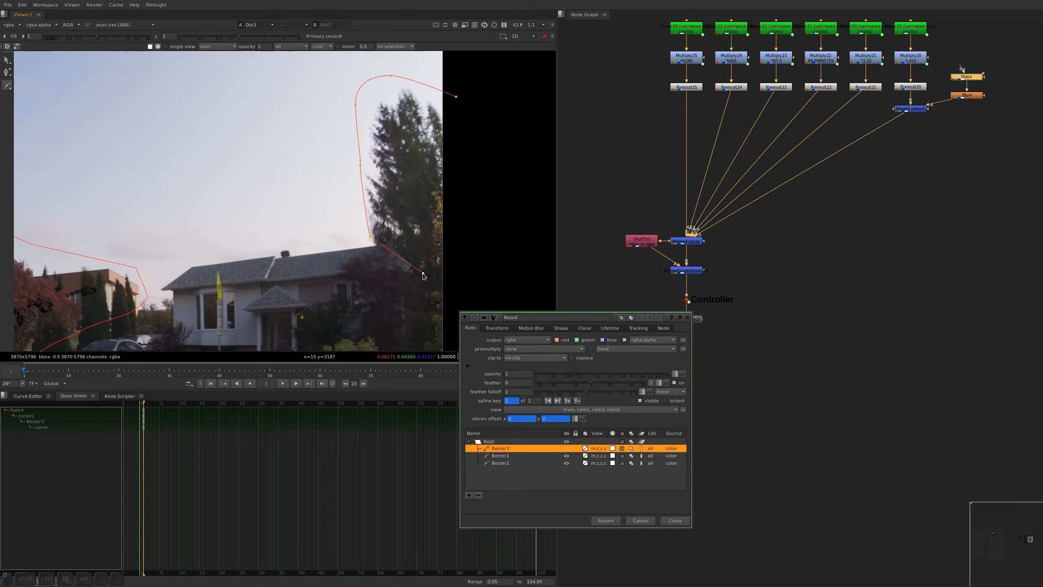
pyautogui.click(465, 265)
pyautogui.click(456, 97)
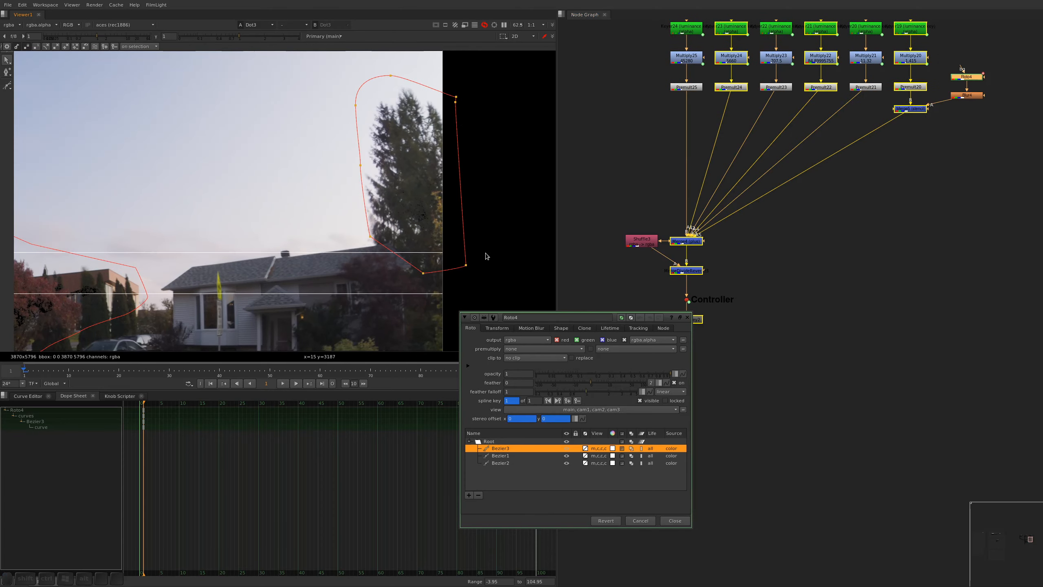
pyautogui.hotkey('alt', 'a')
# Examine the sun-facing camera's HDR merge and the cam1 branch output with its alpha around the orange tree
pyautogui.keyDown('alt'); pyautogui.moveTo(705, 343); pyautogui.dragTo(668, 288, button='middle'); pyautogui.keyUp('alt')
pyautogui.keyDown('alt'); pyautogui.moveTo(668, 289); pyautogui.dragTo(835, 260); pyautogui.keyUp('alt')
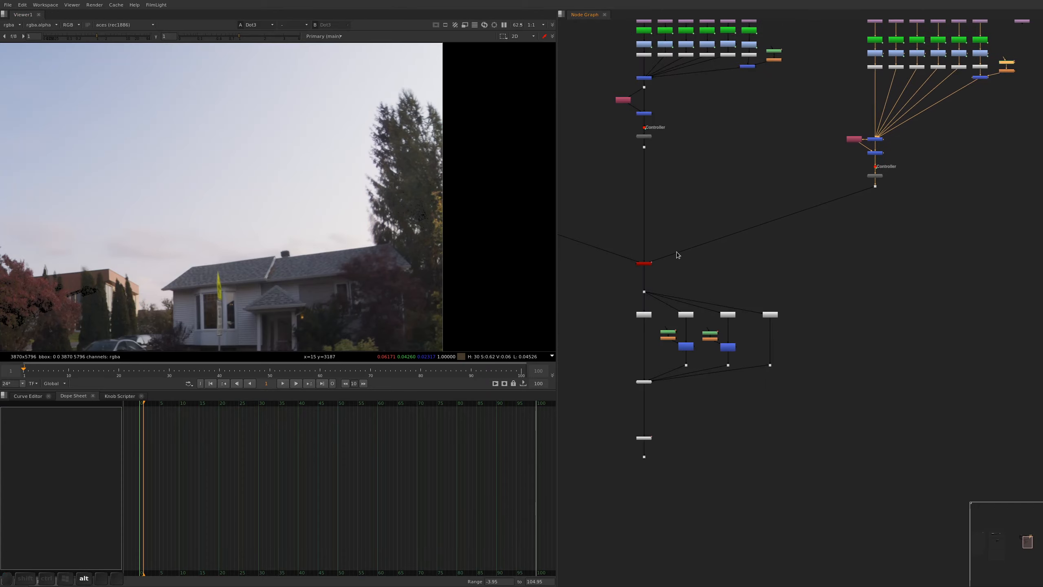
pyautogui.keyDown('alt'); pyautogui.moveTo(627, 223); pyautogui.dragTo(882, 252); pyautogui.keyUp('alt')
pyautogui.click(668, 218)
pyautogui.press('1')
pyautogui.press('f')
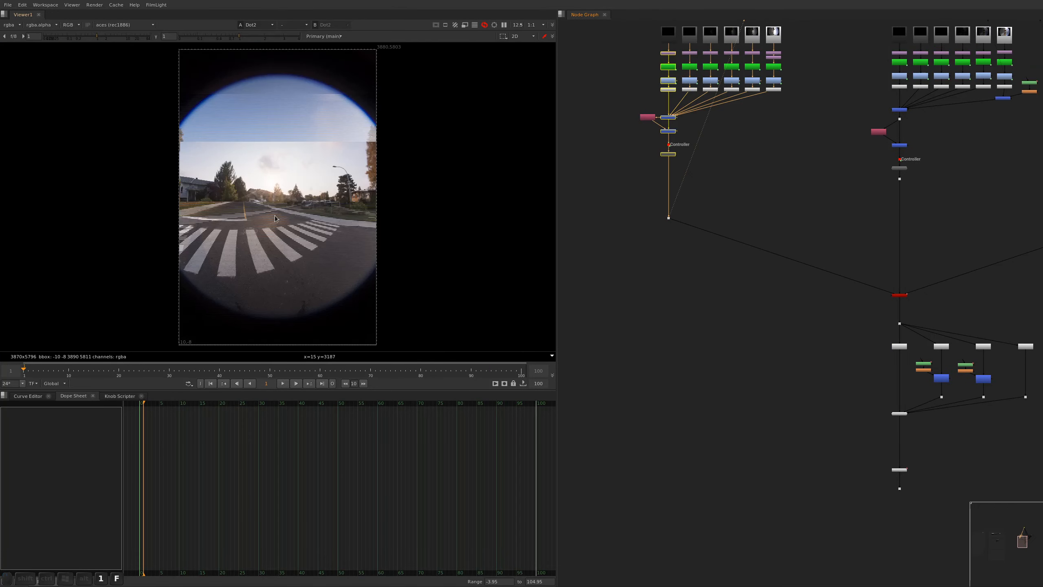
pyautogui.scroll(5, 379, 147)
pyautogui.keyDown('alt'); pyautogui.moveTo(787, 212); pyautogui.dragTo(637, 29); pyautogui.keyUp('alt')
pyautogui.click(791, 214)
pyautogui.press('1')
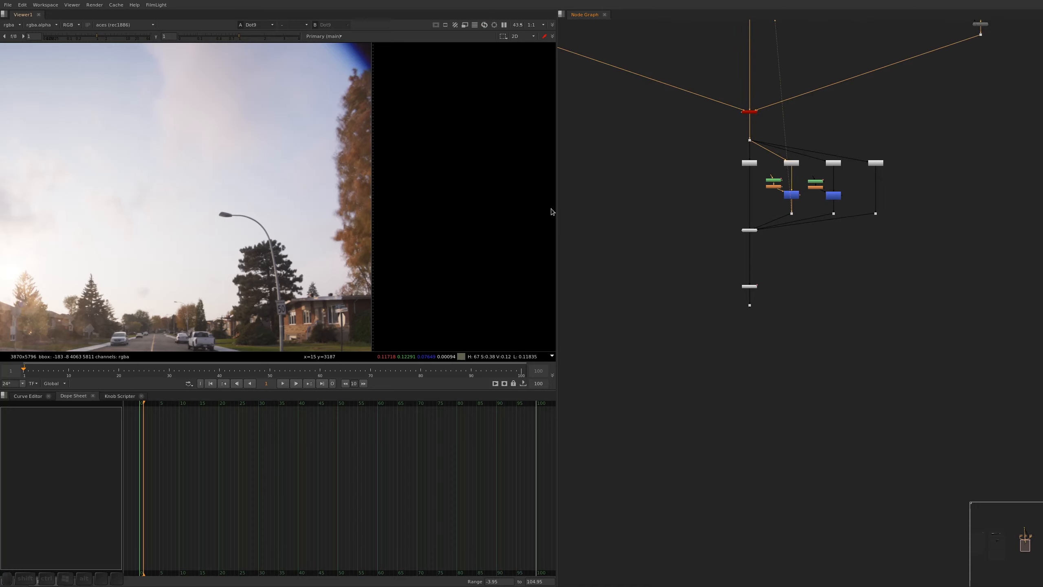
pyautogui.keyDown('alt'); pyautogui.moveTo(782, 201); pyautogui.dragTo(800, 184, button='middle'); pyautogui.keyUp('alt')
pyautogui.press('a')
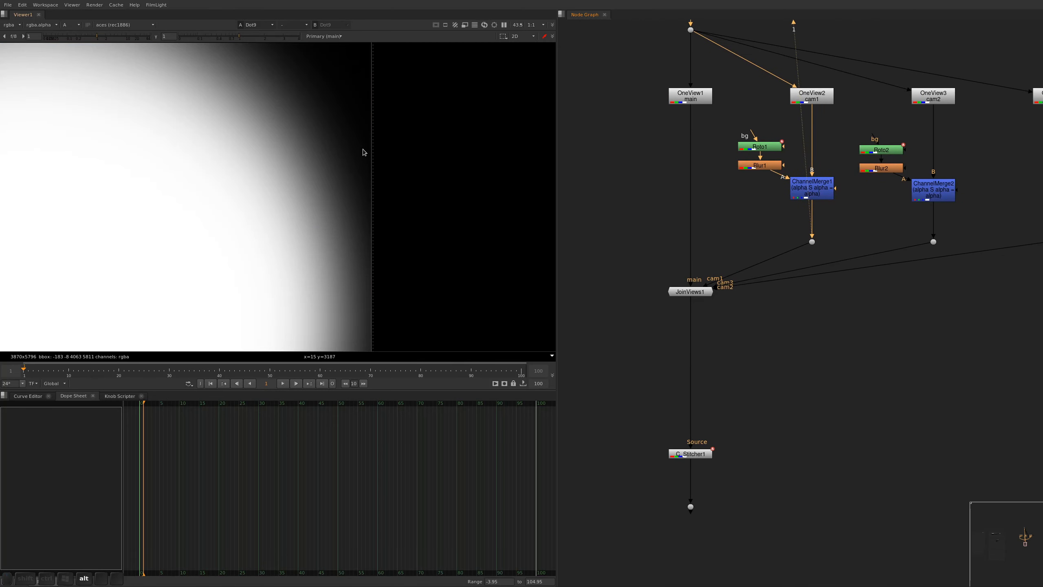
pyautogui.press('a')
# Draw a cusped Bezier in Roto1 around the orange tree at the cam1 image edge and close the properties
pyautogui.doubleClick(760, 147)
pyautogui.keyDown('alt'); pyautogui.moveTo(408, 132); pyautogui.dragTo(405, 139, button='middle'); pyautogui.keyUp('alt')
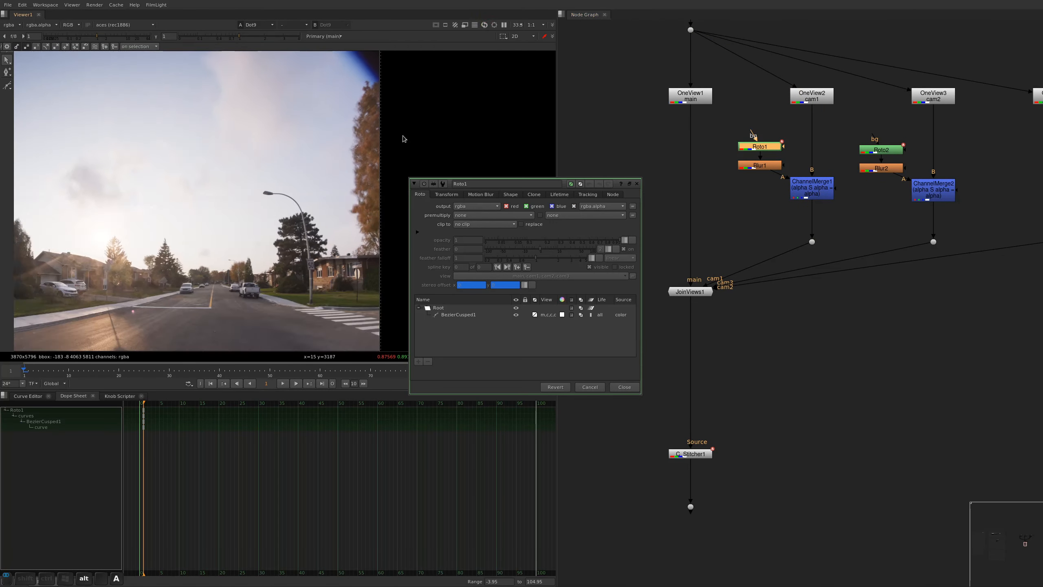
pyautogui.keyDown('alt'); pyautogui.moveTo(403, 136); pyautogui.dragTo(384, 190); pyautogui.keyUp('alt')
pyautogui.press('v')
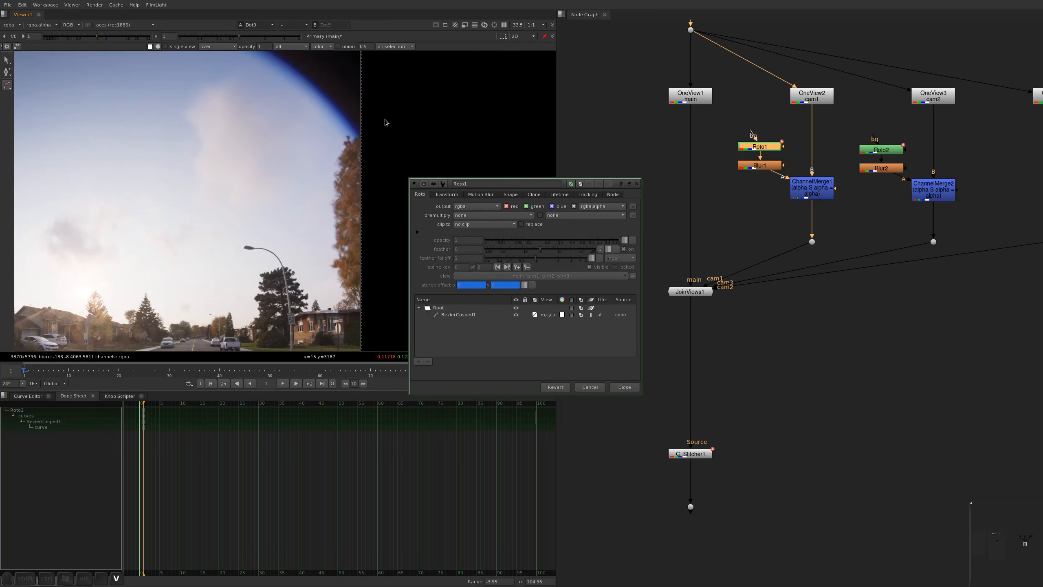
pyautogui.click(383, 119)
pyautogui.click(327, 139)
pyautogui.click(314, 229)
pyautogui.click(338, 296)
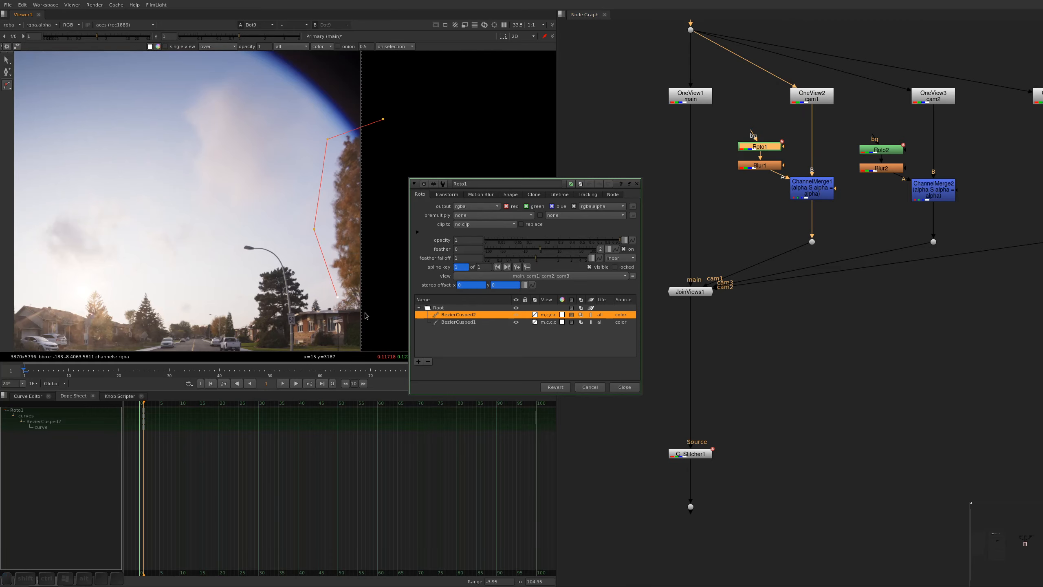
pyautogui.click(366, 312)
pyautogui.click(383, 120)
pyautogui.hotkey('ctrl', 'shift', 'a')
# Check the cam1 branch's alpha and view the C_Stitcher1 panorama output fitted in the viewer
pyautogui.keyDown('alt'); pyautogui.moveTo(836, 227); pyautogui.dragTo(822, 164); pyautogui.keyUp('alt')
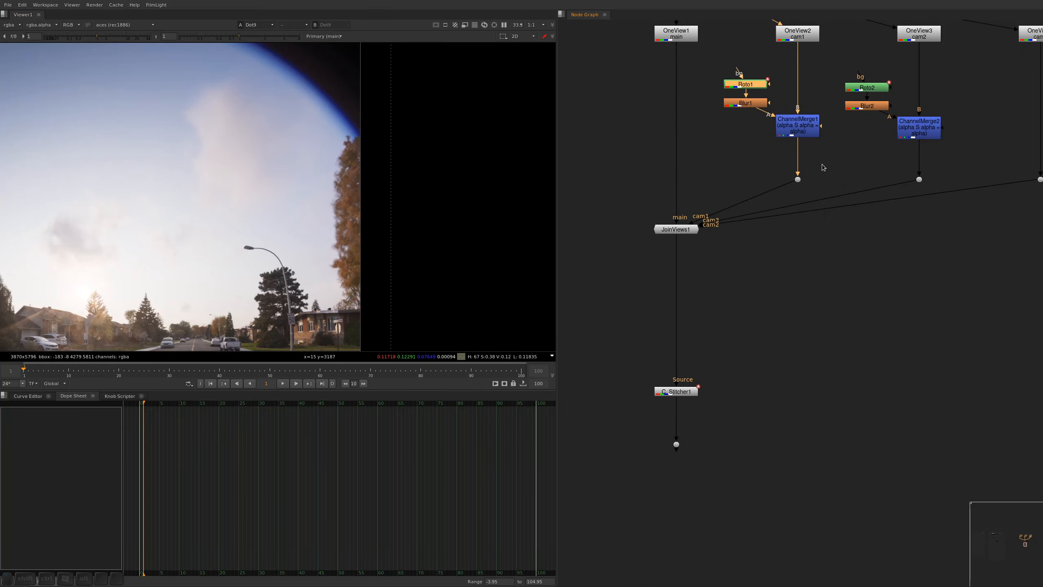
pyautogui.click(822, 164)
pyautogui.press('a')
pyautogui.press('a')
pyautogui.click(676, 444)
pyautogui.press('1')
pyautogui.click(593, 506)
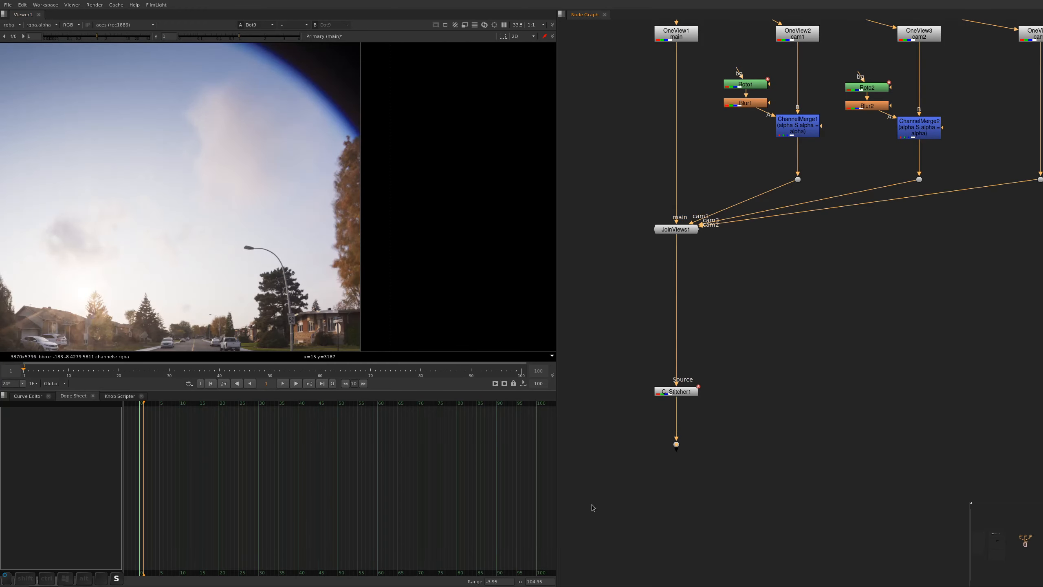
pyautogui.press('f')
pyautogui.press('s')
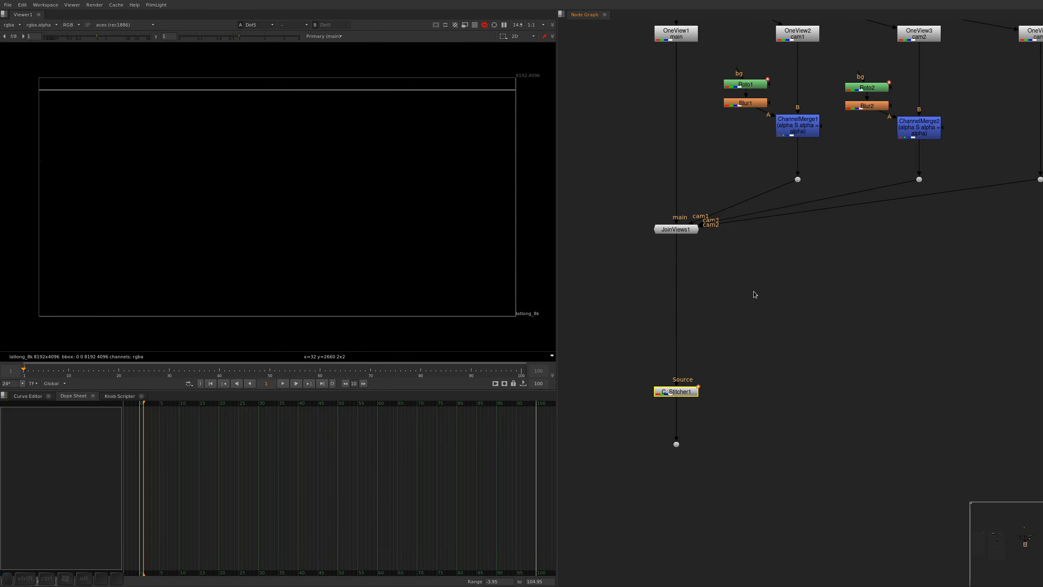
# Switch to the system monitor, check the processes and resource usage, and return to Nuke
pyautogui.hotkey('ctrl', 'shift', 'Escape')
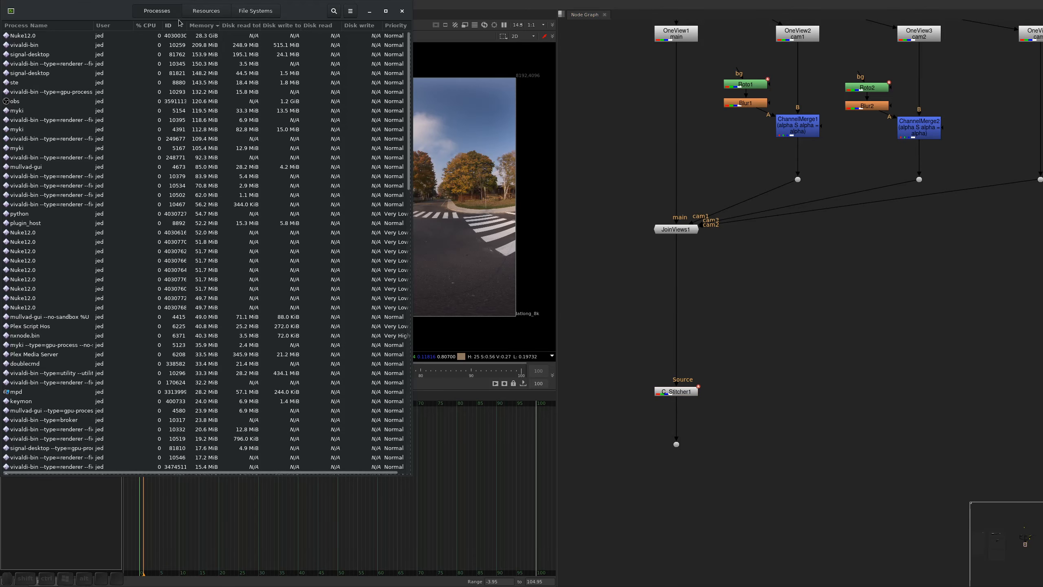
pyautogui.click(201, 14)
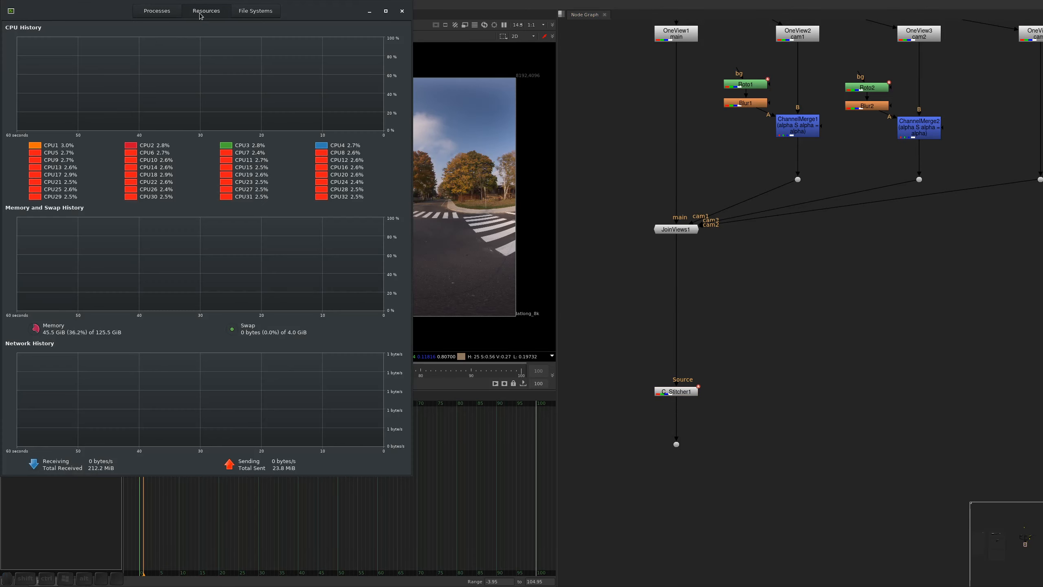
pyautogui.click(164, 11)
pyautogui.click(797, 325)
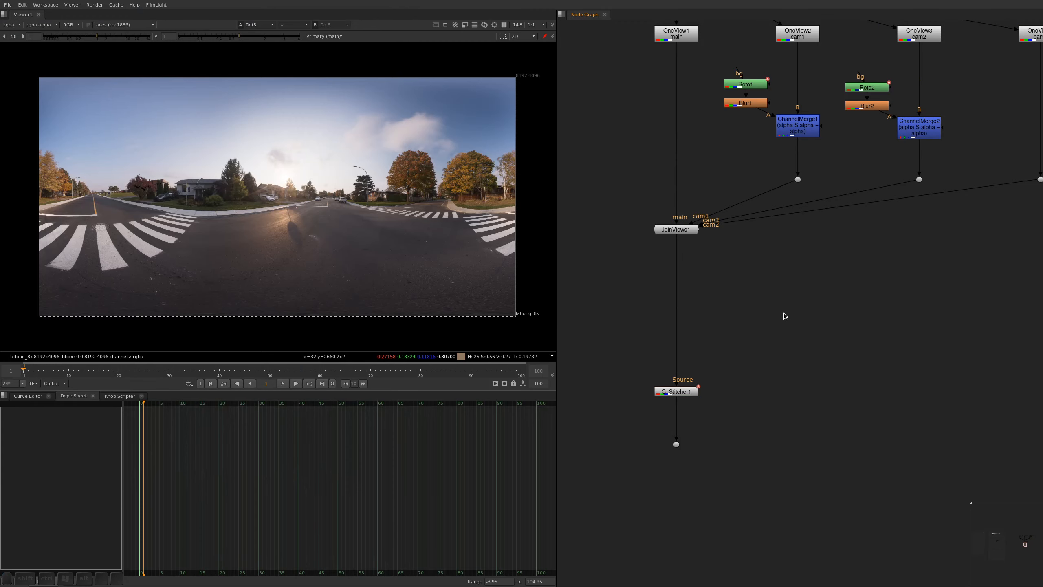
# Inspect the stitched panorama up close around the trees, street and crosswalk, and return to the OneView camera branches
pyautogui.scroll(5, 506, 159)
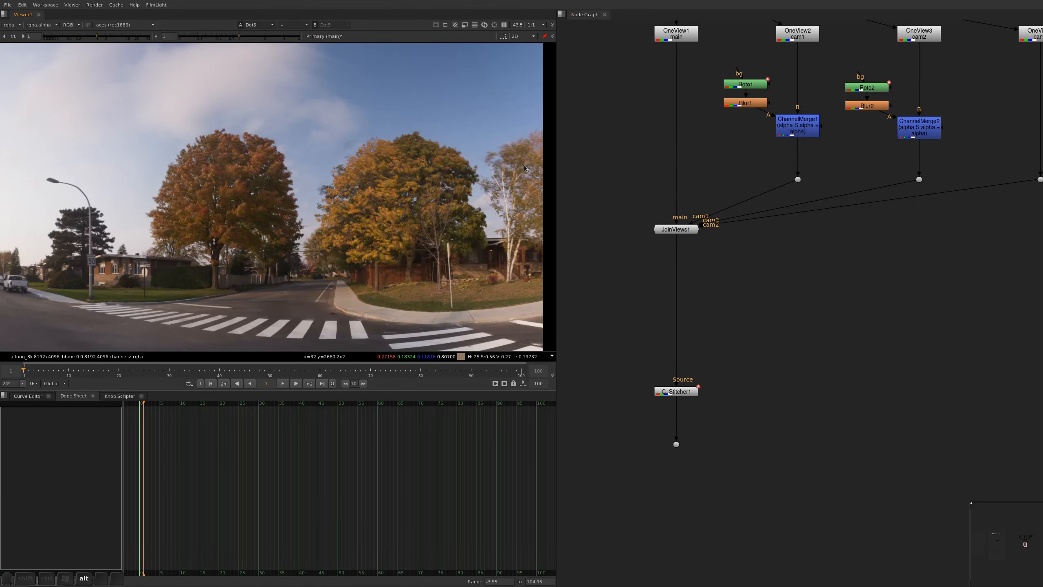
pyautogui.keyDown('alt'); pyautogui.moveTo(90, 222); pyautogui.dragTo(435, 182); pyautogui.keyUp('alt')
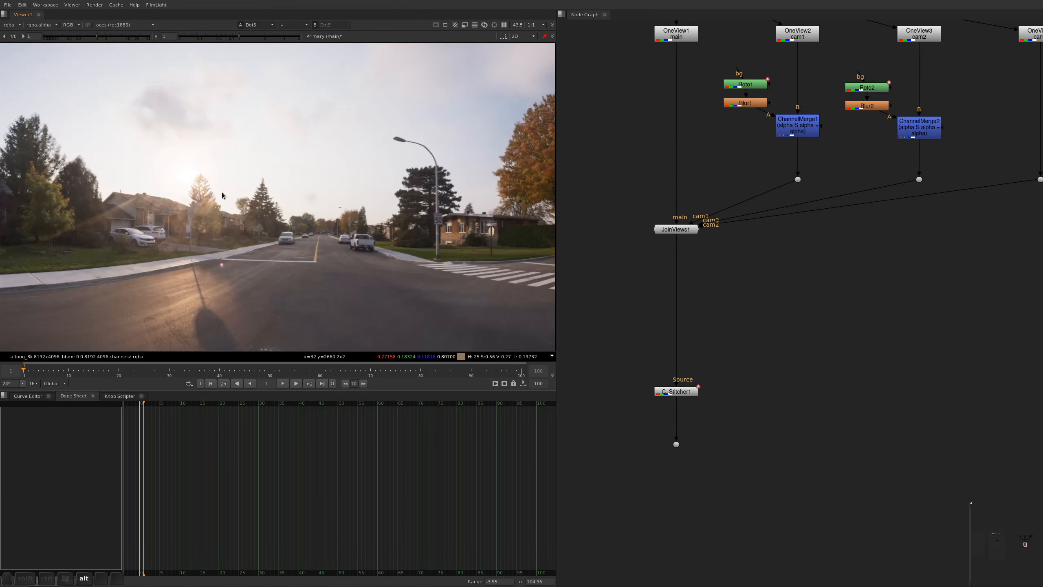
pyautogui.keyDown('alt'); pyautogui.moveTo(221, 196); pyautogui.dragTo(388, 214); pyautogui.keyUp('alt')
pyautogui.moveTo(219, 271)
pyautogui.keyDown('alt'); pyautogui.mouseDown()
pyautogui.moveTo(408, 244)
pyautogui.moveTo(466, 267)
pyautogui.moveTo(372, 207)
pyautogui.moveTo(420, 211)
pyautogui.moveTo(377, 237)
pyautogui.mouseUp(); pyautogui.keyUp('alt')
pyautogui.keyDown('alt'); pyautogui.moveTo(97, 324); pyautogui.dragTo(124, 251, button='middle'); pyautogui.keyUp('alt')
pyautogui.keyDown('alt'); pyautogui.moveTo(857, 233); pyautogui.dragTo(793, 326); pyautogui.keyUp('alt')
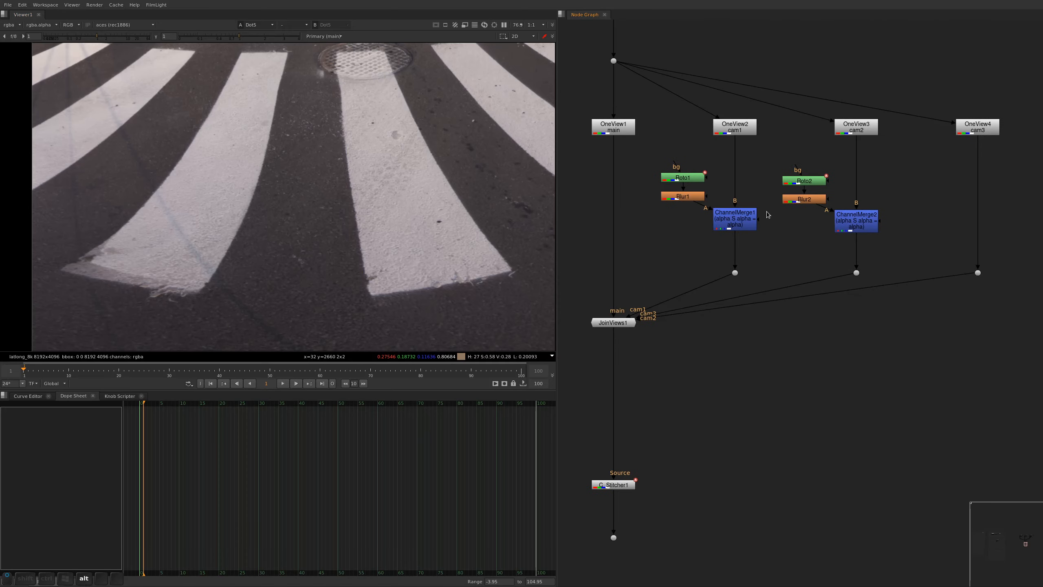
# View the cam1, cam2 and cam3 branch outputs one after another in the viewer
pyautogui.keyDown('alt'); pyautogui.scroll(-7, 761, 201); pyautogui.keyUp('alt')
pyautogui.keyDown('alt'); pyautogui.moveTo(765, 212); pyautogui.dragTo(772, 312); pyautogui.keyUp('alt')
pyautogui.keyDown('alt'); pyautogui.moveTo(757, 321); pyautogui.dragTo(903, 277, button='middle'); pyautogui.keyUp('alt')
pyautogui.click(766, 303)
pyautogui.press('1')
pyautogui.press('s')
pyautogui.click(909, 307)
pyautogui.press('1')
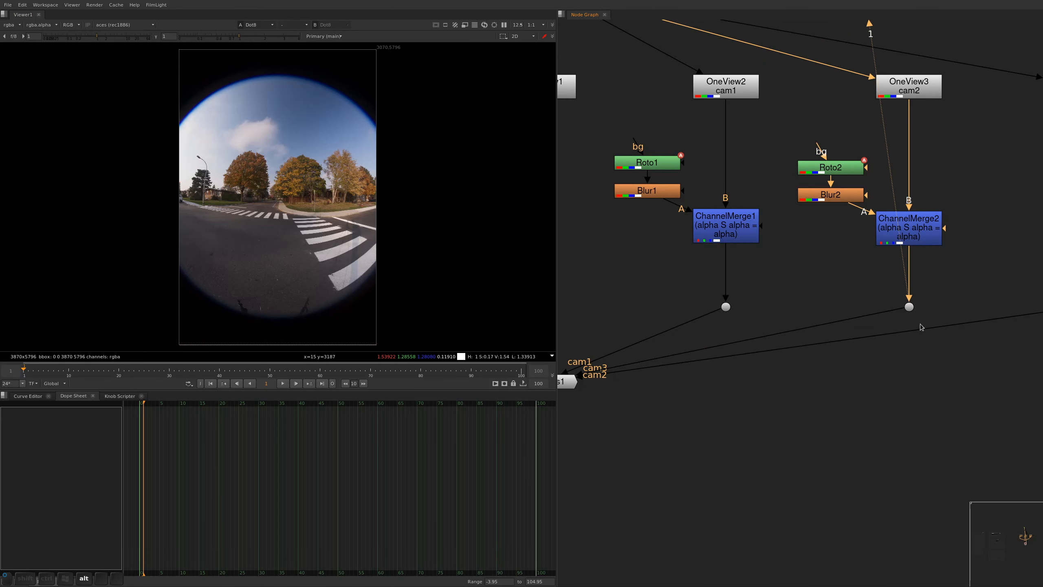
pyautogui.keyDown('alt'); pyautogui.moveTo(921, 323); pyautogui.dragTo(711, 304); pyautogui.keyUp('alt')
pyautogui.click(881, 288)
pyautogui.press('1')
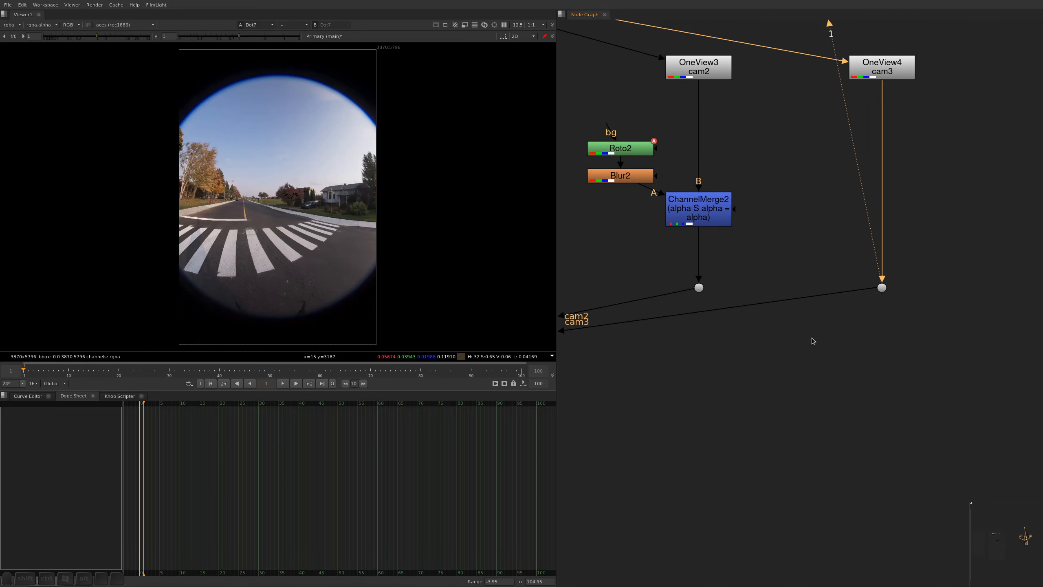
# Load the cam3 and cam2 branches into two viewer inputs and compare the crosswalk in both images
pyautogui.moveTo(913, 263); pyautogui.dragTo(813, 325)
pyautogui.press('1')
pyautogui.moveTo(741, 247); pyautogui.dragTo(654, 348)
pyautogui.press('2')
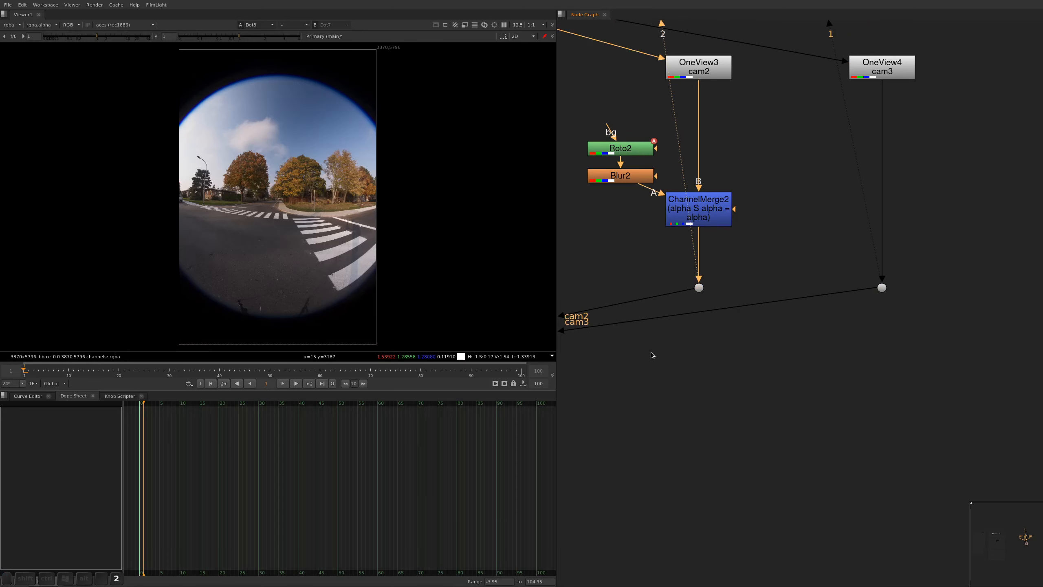
pyautogui.press('1')
pyautogui.press('2')
# Draw a closed Bezier in Roto2 around the nearest crosswalk stripe at the cam2 image edge and close the properties
pyautogui.keyDown('alt'); pyautogui.moveTo(737, 233); pyautogui.dragTo(778, 280); pyautogui.keyUp('alt')
pyautogui.doubleClick(662, 196)
pyautogui.keyDown('alt'); pyautogui.scroll(3, 313, 285); pyautogui.keyUp('alt')
pyautogui.keyDown('alt'); pyautogui.moveTo(312, 282); pyautogui.dragTo(302, 260); pyautogui.keyUp('alt')
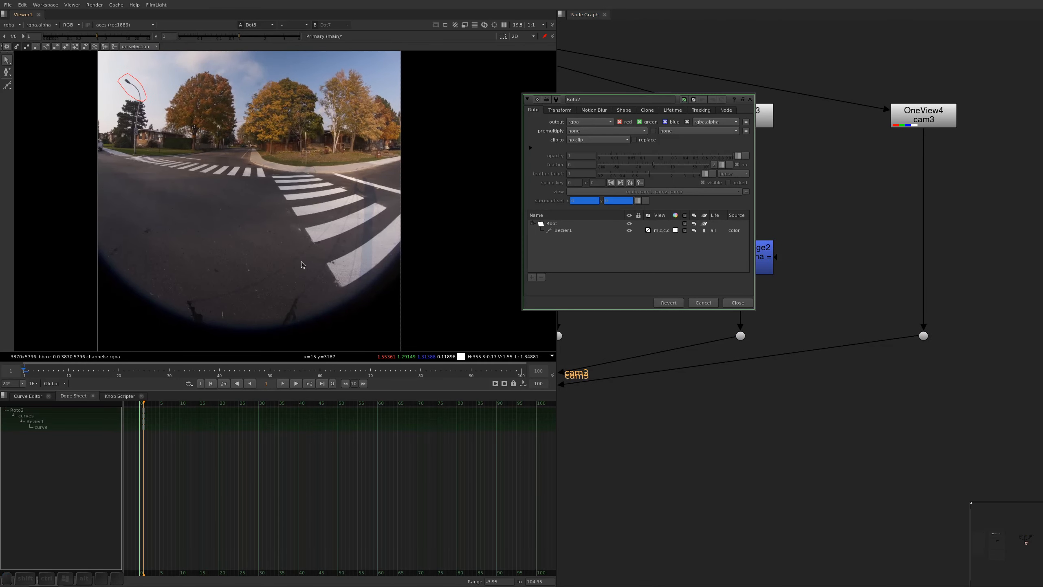
pyautogui.press('v')
pyautogui.click(306, 259)
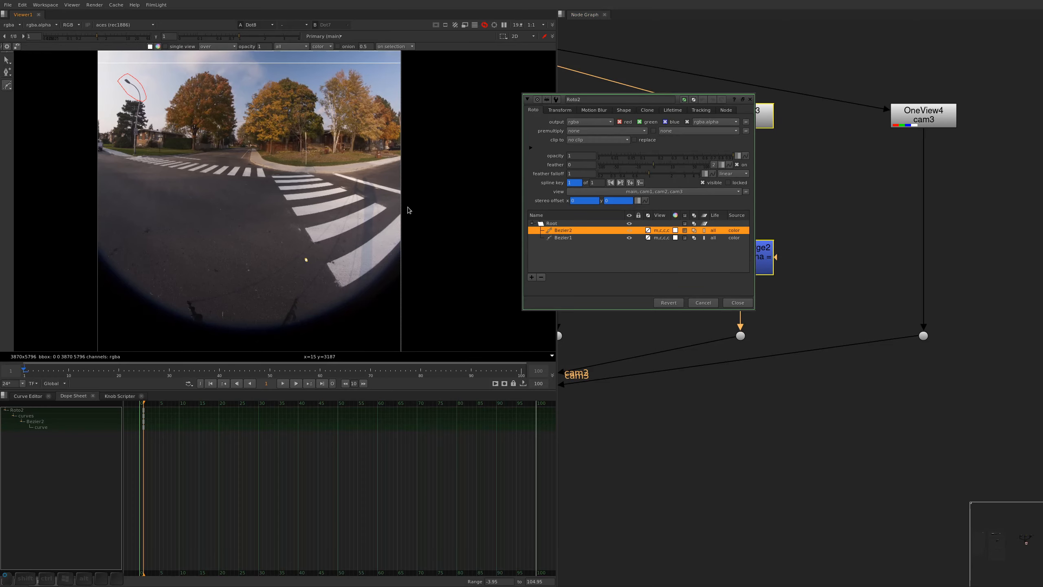
pyautogui.click(430, 238)
pyautogui.click(394, 313)
pyautogui.click(332, 328)
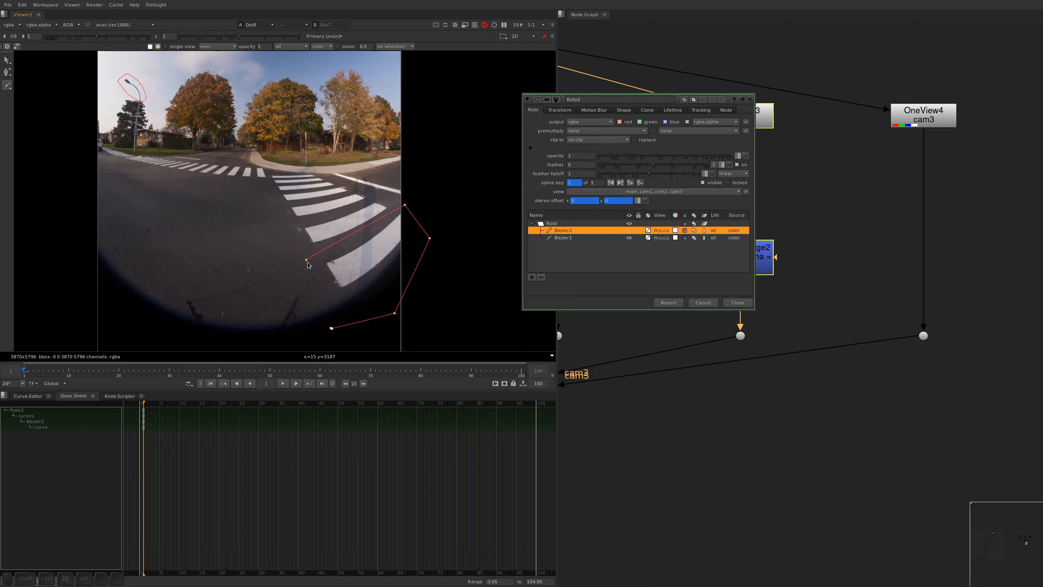
pyautogui.click(307, 260)
pyautogui.hotkey('ctrl', 'shift', 'a')
# View the C_Stitcher1 panorama output fitted in the viewer and check the crosswalk blend
pyautogui.scroll(-2, 622, 424)
pyautogui.keyDown('alt'); pyautogui.moveTo(622, 424); pyautogui.dragTo(846, 214); pyautogui.keyUp('alt')
pyautogui.moveTo(698, 405); pyautogui.dragTo(651, 450)
pyautogui.press('1')
pyautogui.press('f')
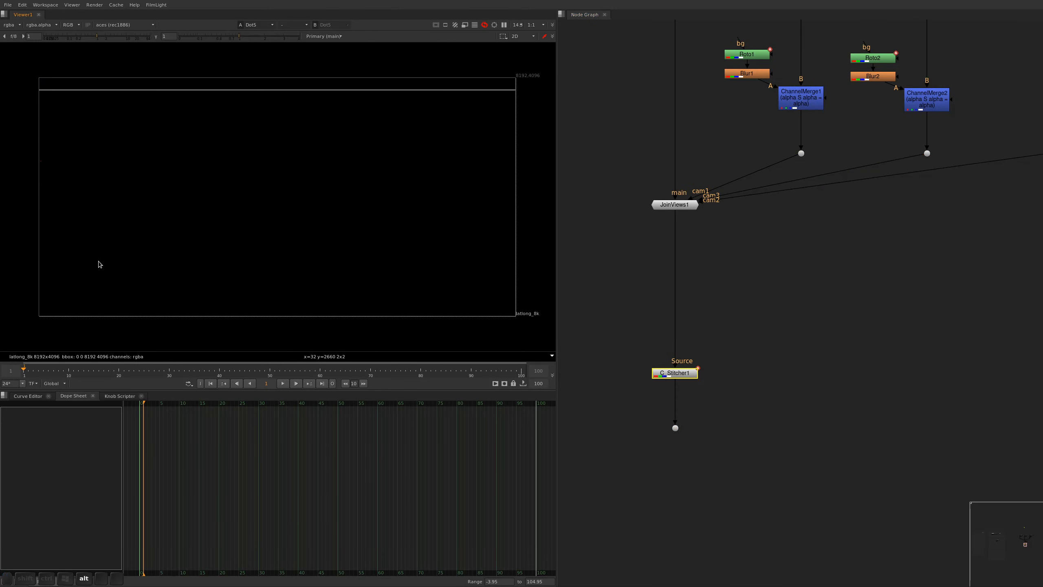
pyautogui.scroll(4, 56, 269)
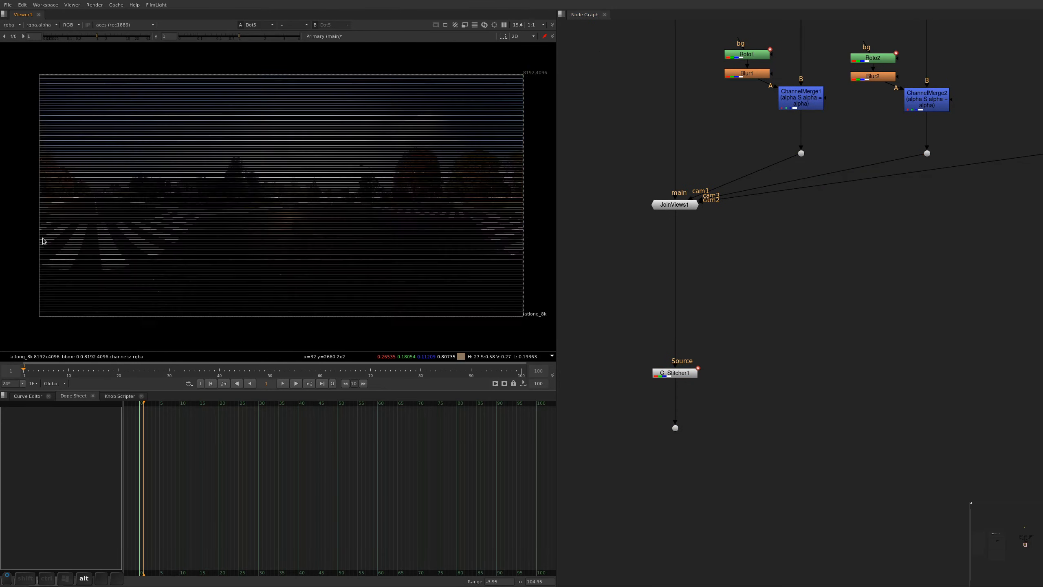
pyautogui.press('f')
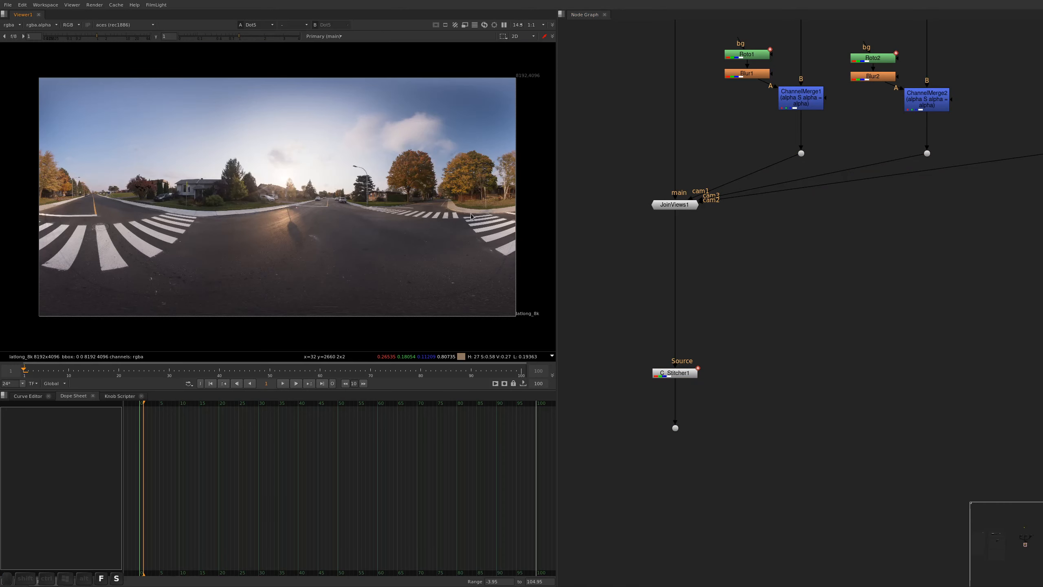
pyautogui.press('f')
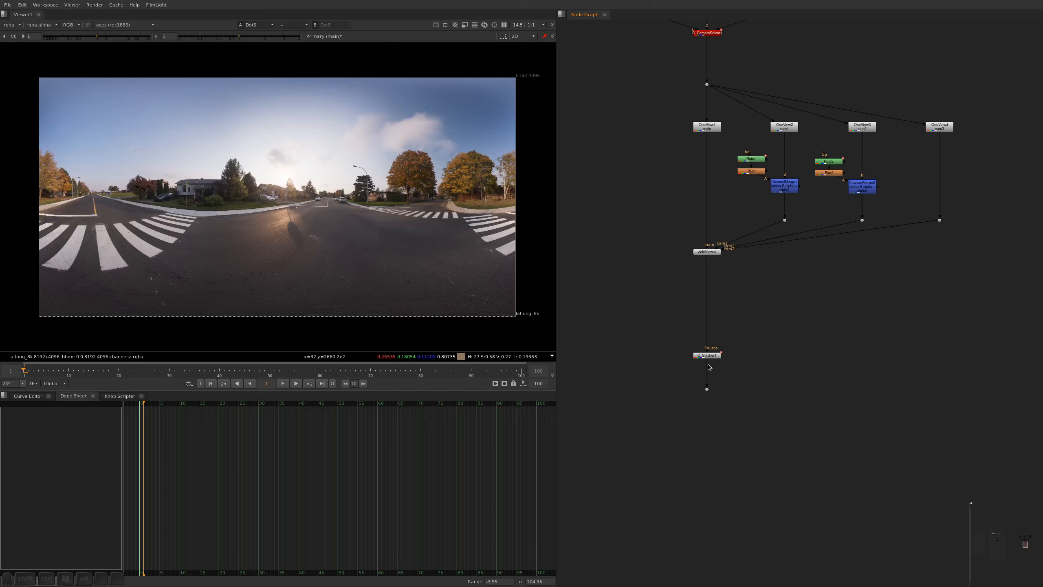
# Add a Write node branching off below C_Stitcher1 and open its properties
pyautogui.hotkey('ctrl', 'a')
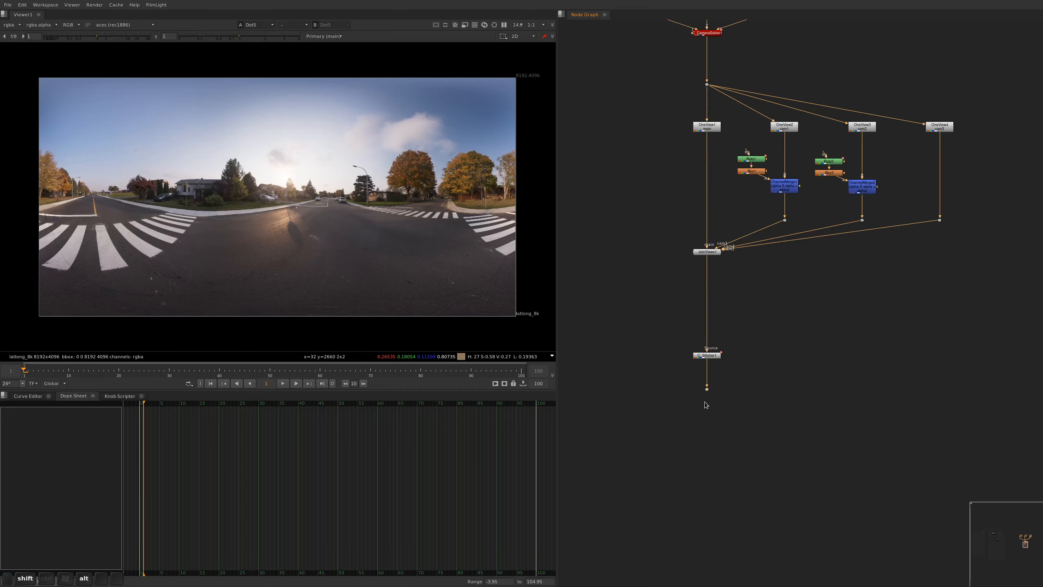
pyautogui.press('w')
pyautogui.moveTo(668, 398); pyautogui.dragTo(667, 419)
pyautogui.doubleClick(670, 419)
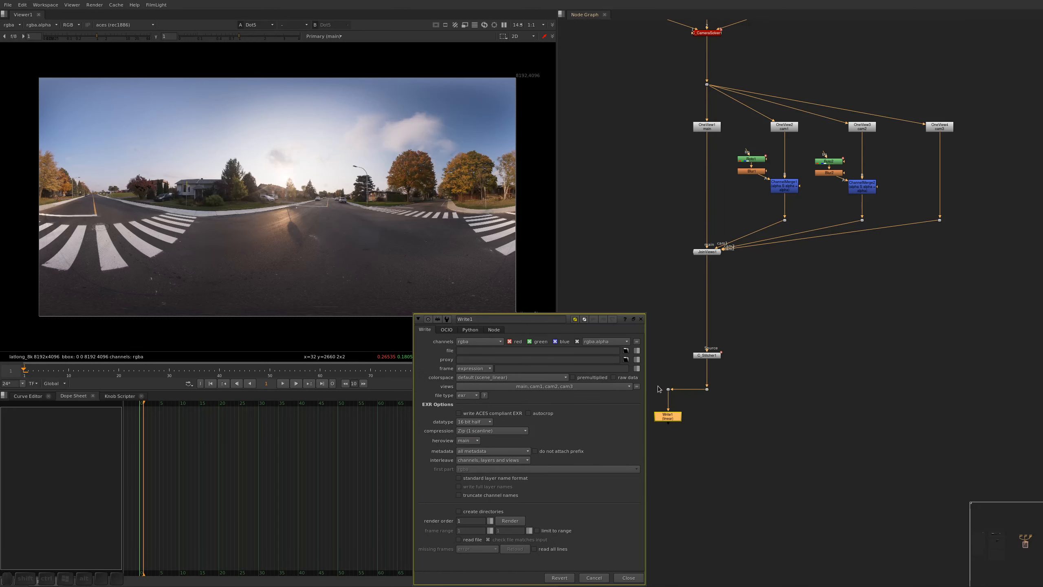
# Limit the Write node's views to main by disabling cam1, cam2 and cam3
pyautogui.click(529, 390)
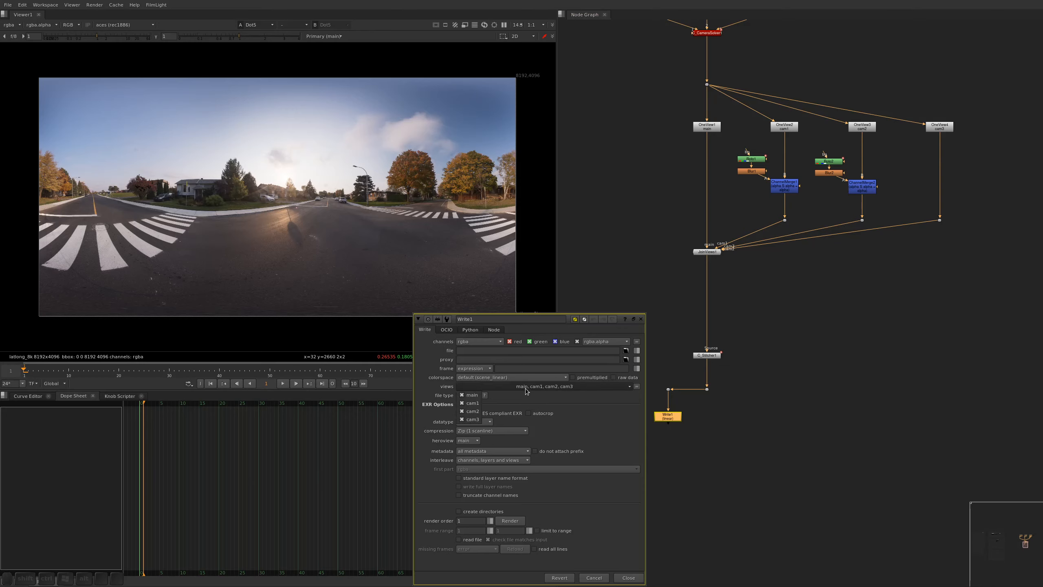
pyautogui.click(472, 403)
pyautogui.click(472, 387)
pyautogui.click(472, 411)
pyautogui.click(472, 420)
# Enter ../render/cache as the start of Write1's file path and check the project directory in the project settings
pyautogui.click(486, 351)
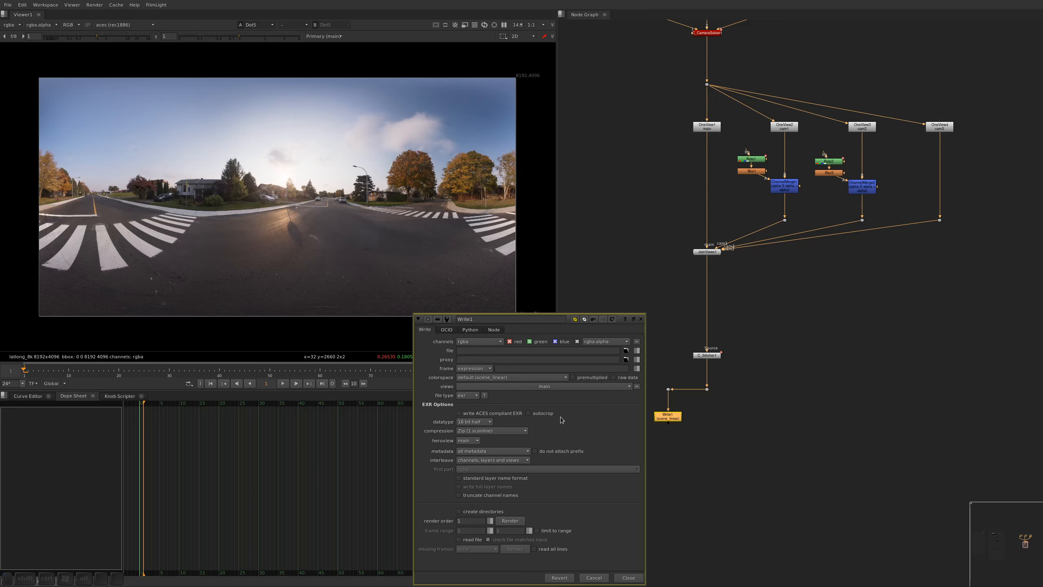
pyautogui.click(609, 349)
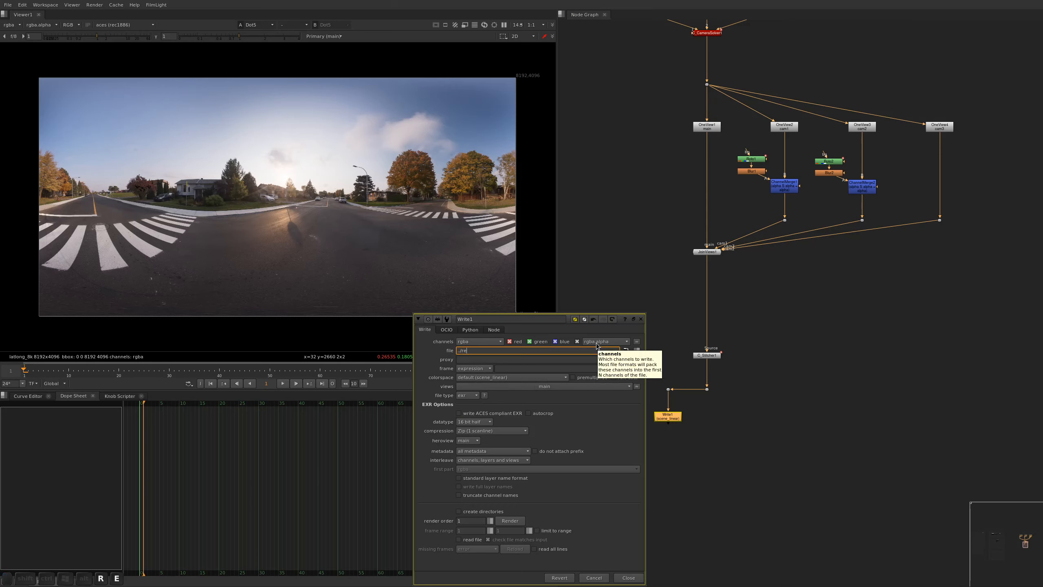
pyautogui.write('../render/caches')
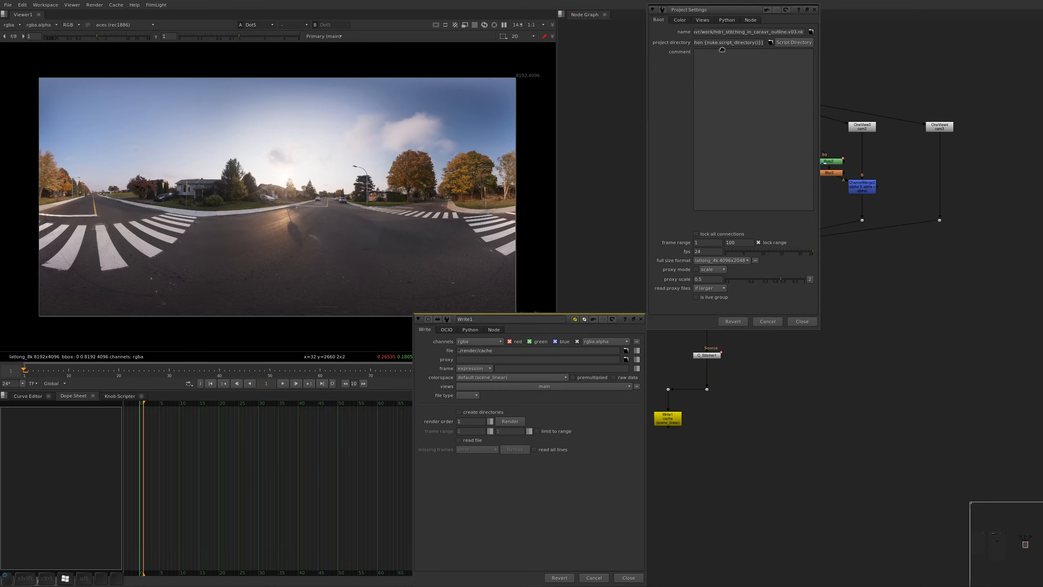
pyautogui.keyDown('super'); pyautogui.moveTo(720, 26); pyautogui.dragTo(594, 104); pyautogui.keyUp('super')
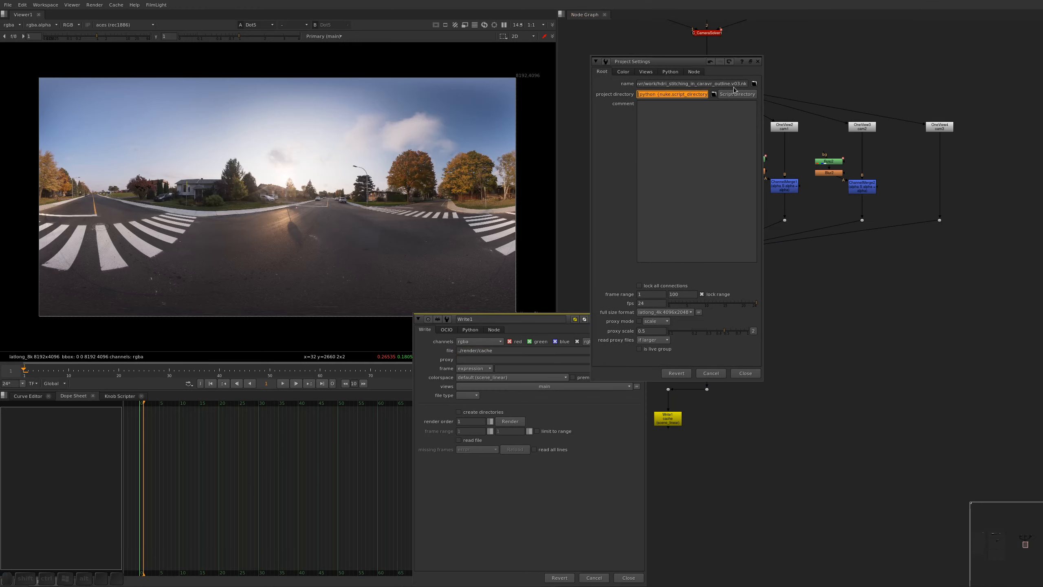
pyautogui.click(744, 374)
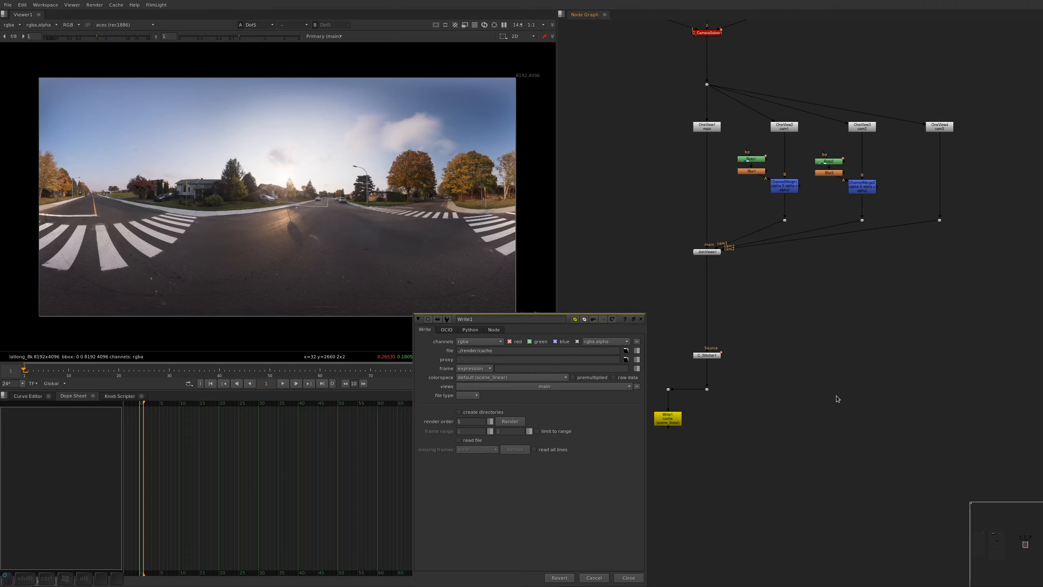
pyautogui.click(519, 351)
pyautogui.keyDown('alt'); pyautogui.moveTo(699, 149); pyautogui.dragTo(649, 86, button='middle'); pyautogui.keyUp('alt')
pyautogui.keyDown('alt'); pyautogui.moveTo(649, 87); pyautogui.dragTo(745, 263); pyautogui.keyUp('alt')
pyautogui.keyDown('alt'); pyautogui.moveTo(632, 111); pyautogui.dragTo(672, 140, button='middle'); pyautogui.keyUp('alt')
pyautogui.keyDown('alt'); pyautogui.moveTo(621, 111); pyautogui.dragTo(644, 152); pyautogui.keyUp('alt')
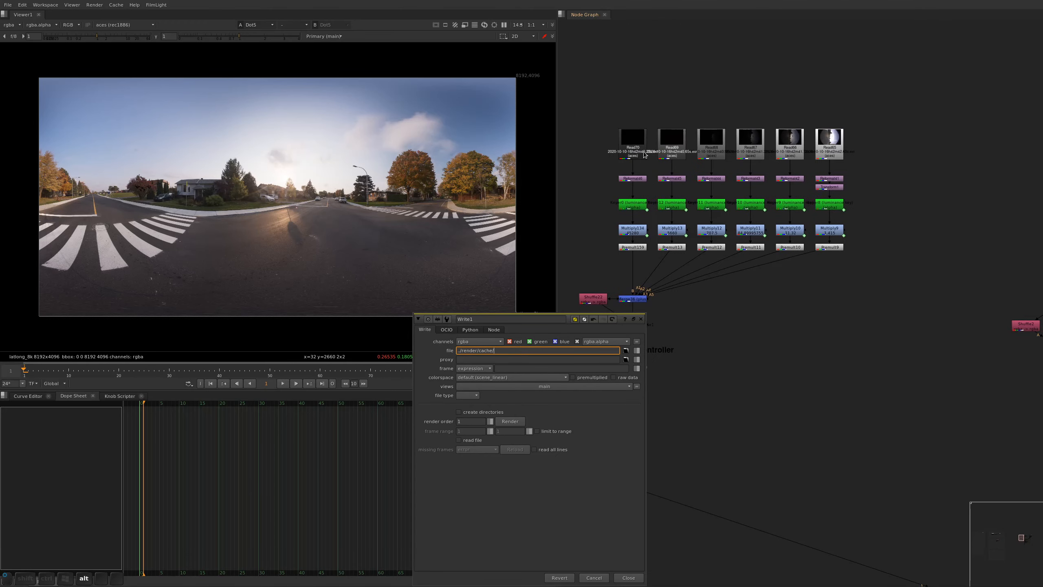
pyautogui.doubleClick(644, 152)
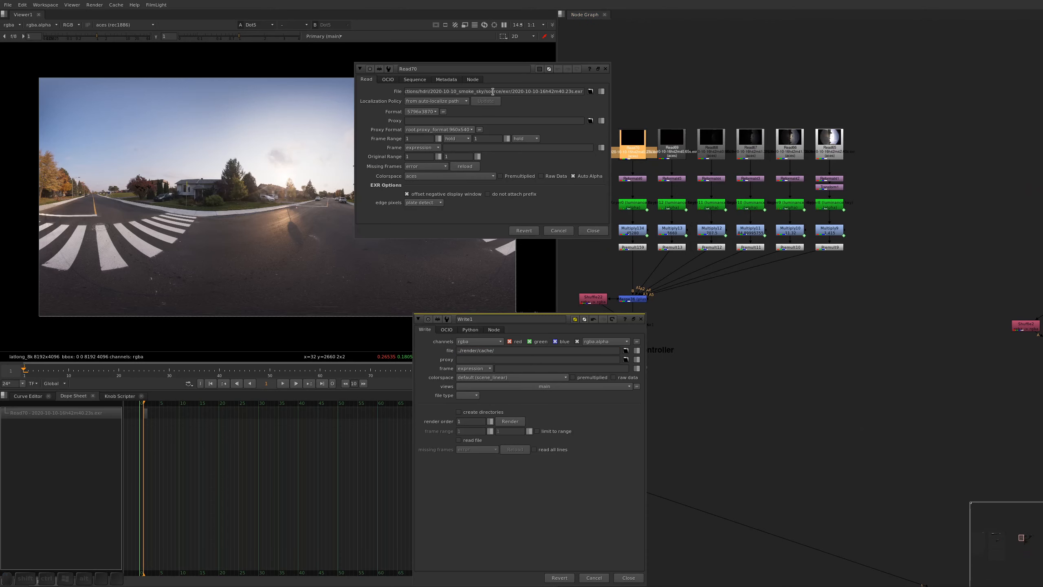
pyautogui.moveTo(513, 91); pyautogui.dragTo(558, 130)
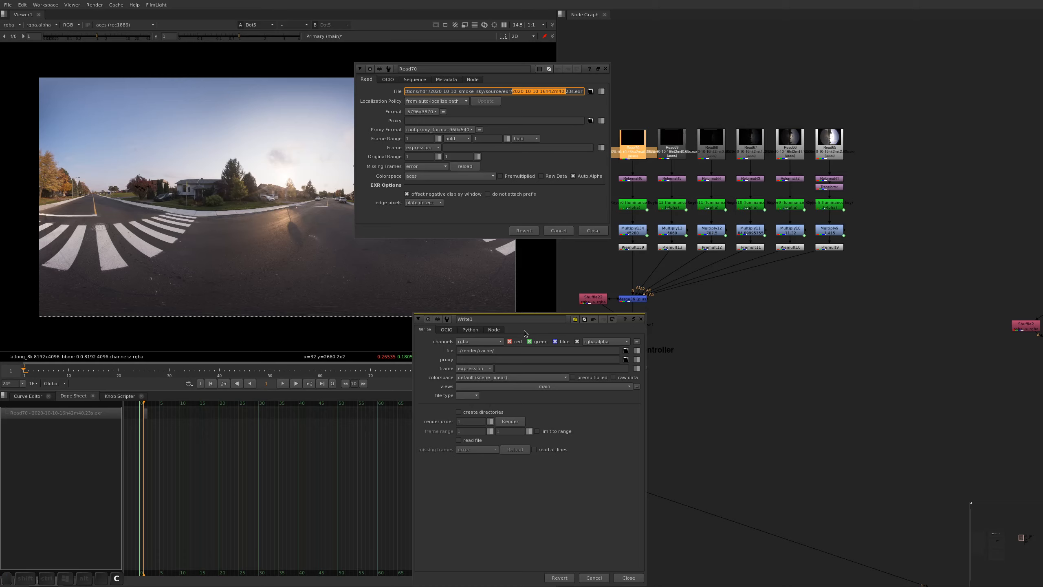
pyautogui.click(505, 352)
pyautogui.hotkey('ctrl', 'v')
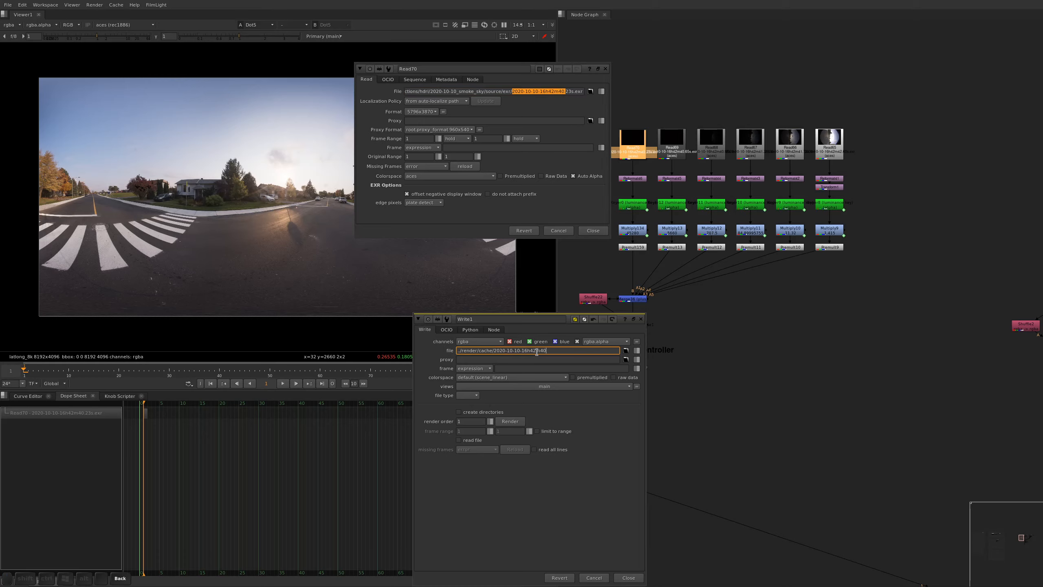
# Complete Write1's file name with _smoke_sky.cache.exr, copying smoke_sky from Read70's path, and close all properties
pyautogui.moveTo(459, 91); pyautogui.dragTo(488, 99)
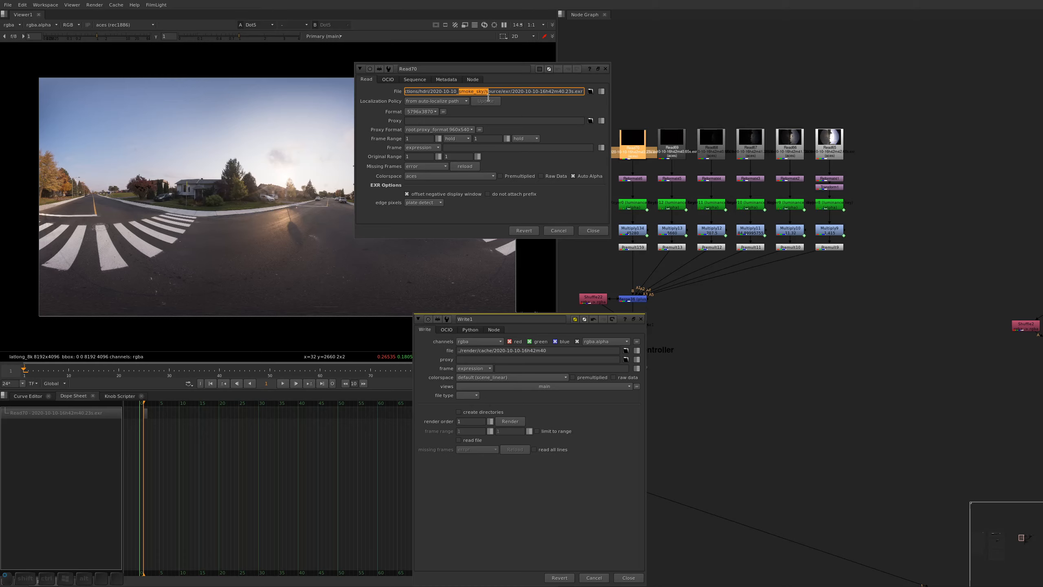
pyautogui.hotkey('ctrl', 'c')
pyautogui.click(562, 351)
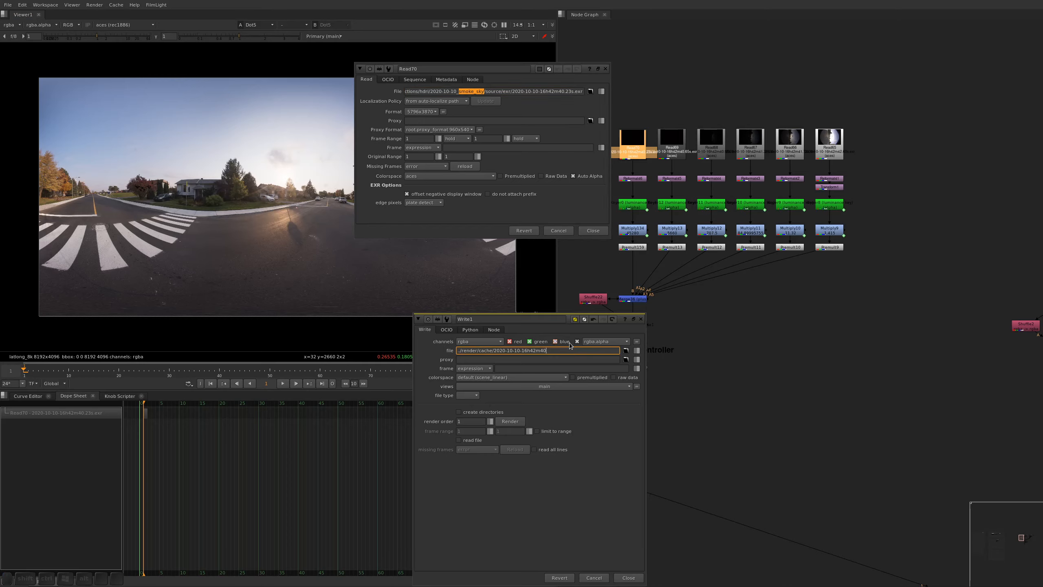
pyautogui.write('_')
pyautogui.hotkey('ctrl', 'v')
pyautogui.write('.cache.exr')
pyautogui.press('Return')
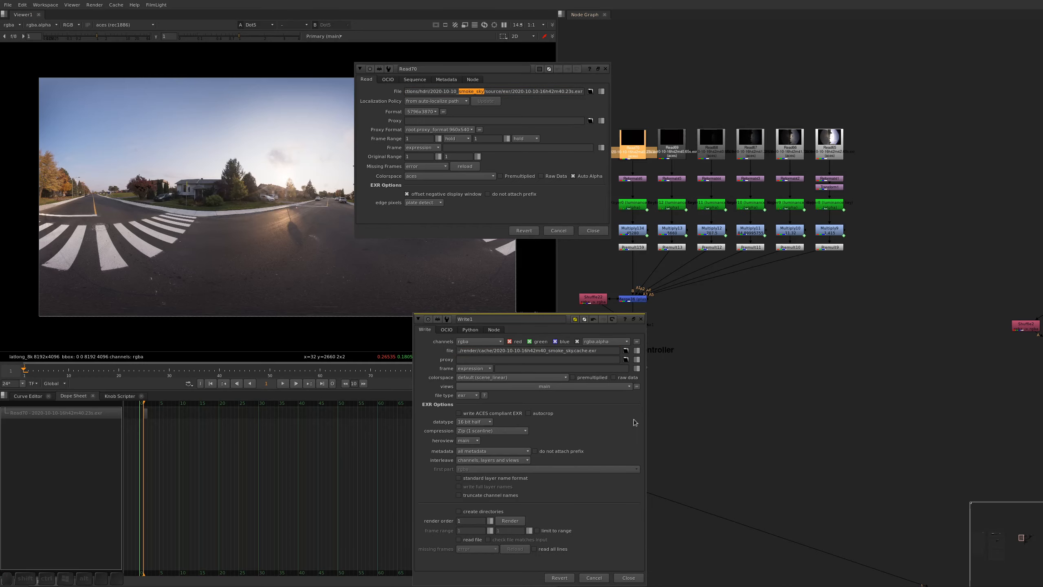
pyautogui.click(596, 429)
pyautogui.hotkey('ctrl', 'shift', 'a')
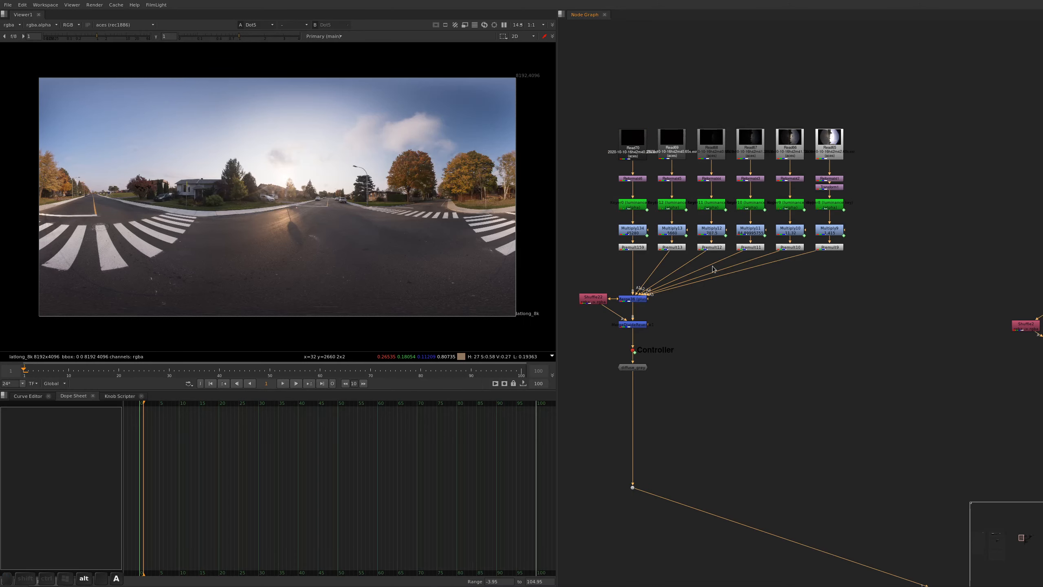
# Return to the Write node below C_Stitcher1, reopen its properties and check the EXR datatype options
pyautogui.keyDown('alt'); pyautogui.moveTo(715, 270); pyautogui.dragTo(746, 335, button='middle'); pyautogui.keyUp('alt')
pyautogui.keyDown('alt'); pyautogui.moveTo(747, 335); pyautogui.dragTo(682, 313); pyautogui.keyUp('alt')
pyautogui.keyDown('alt'); pyautogui.moveTo(773, 446); pyautogui.dragTo(717, 310); pyautogui.keyUp('alt')
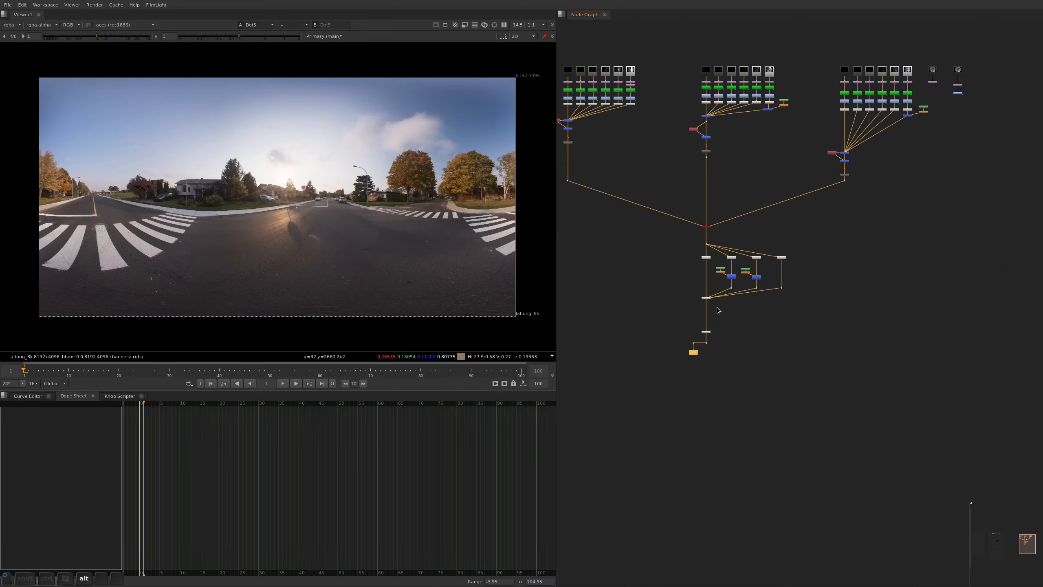
pyautogui.keyDown('alt'); pyautogui.moveTo(698, 332); pyautogui.dragTo(726, 345, button='middle'); pyautogui.keyUp('alt')
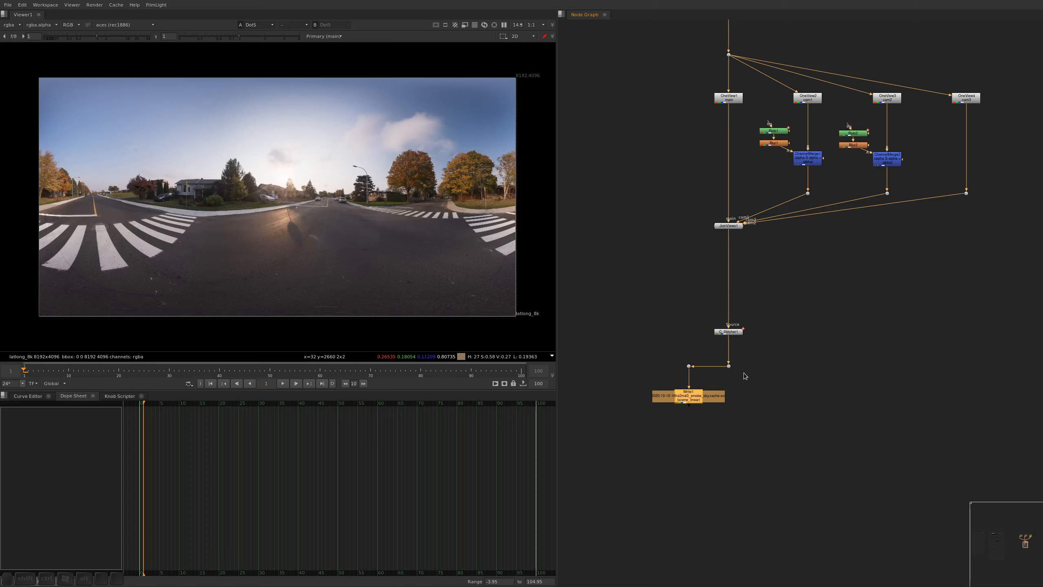
pyautogui.doubleClick(690, 403)
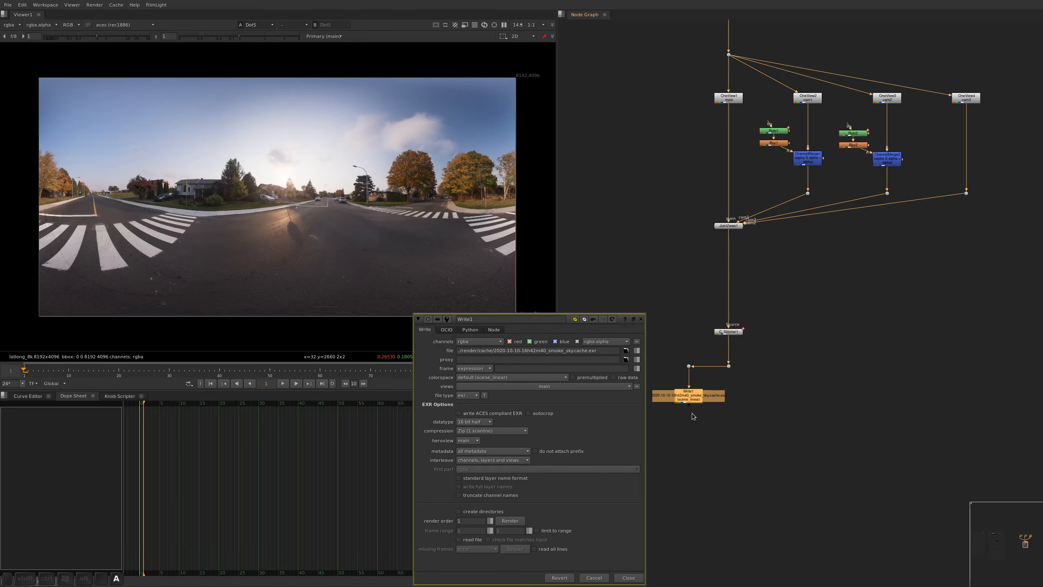
pyautogui.click(715, 445)
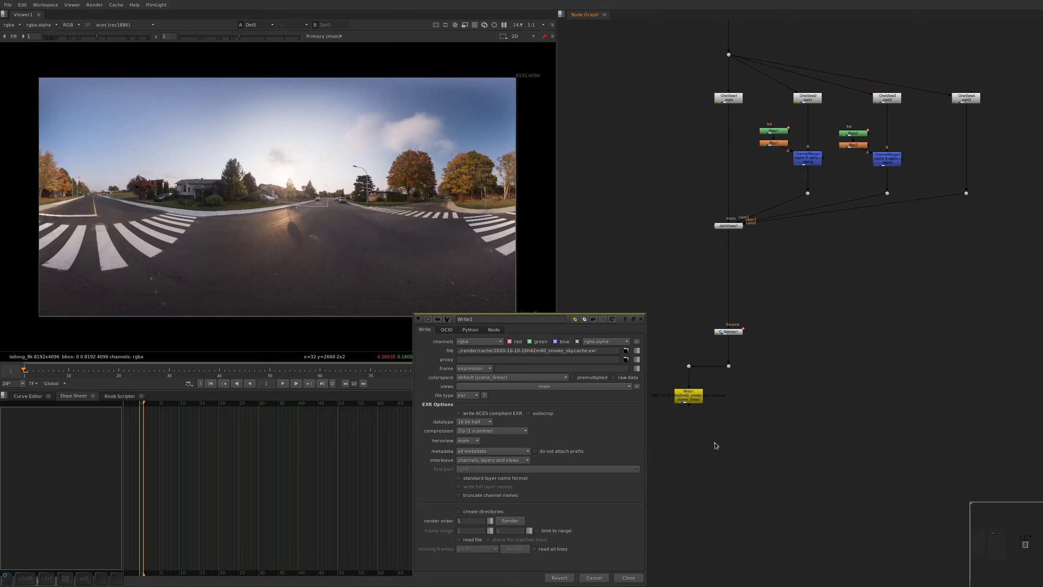
pyautogui.click(466, 424)
pyautogui.click(475, 421)
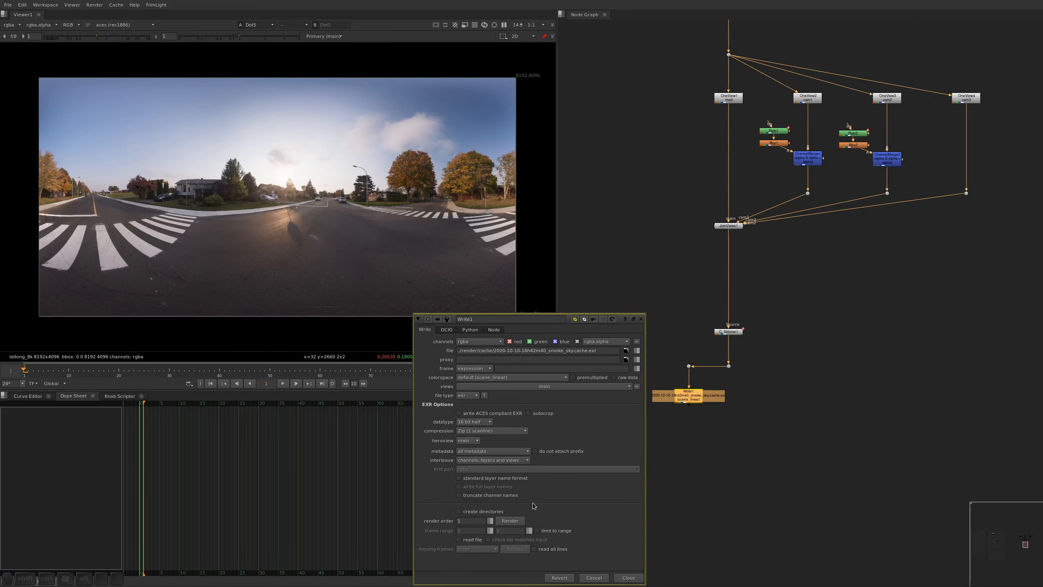
pyautogui.click(781, 409)
# View the C_Stitcher1 output up close on the sun and lower the viewer exposure until only the sun disc remains
pyautogui.click(729, 366)
pyautogui.press('1')
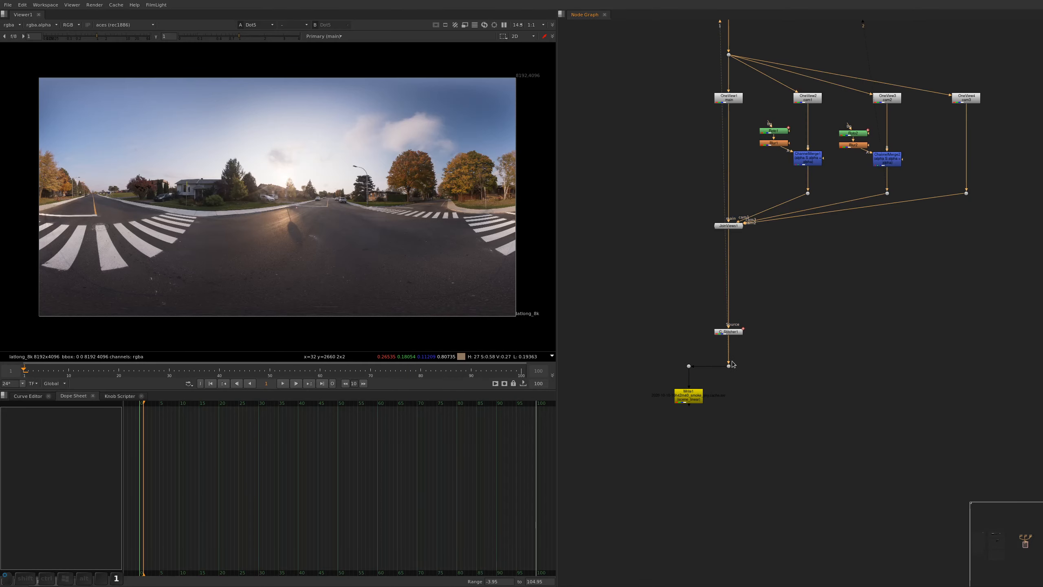
pyautogui.moveTo(91, 35); pyautogui.dragTo(42, 38)
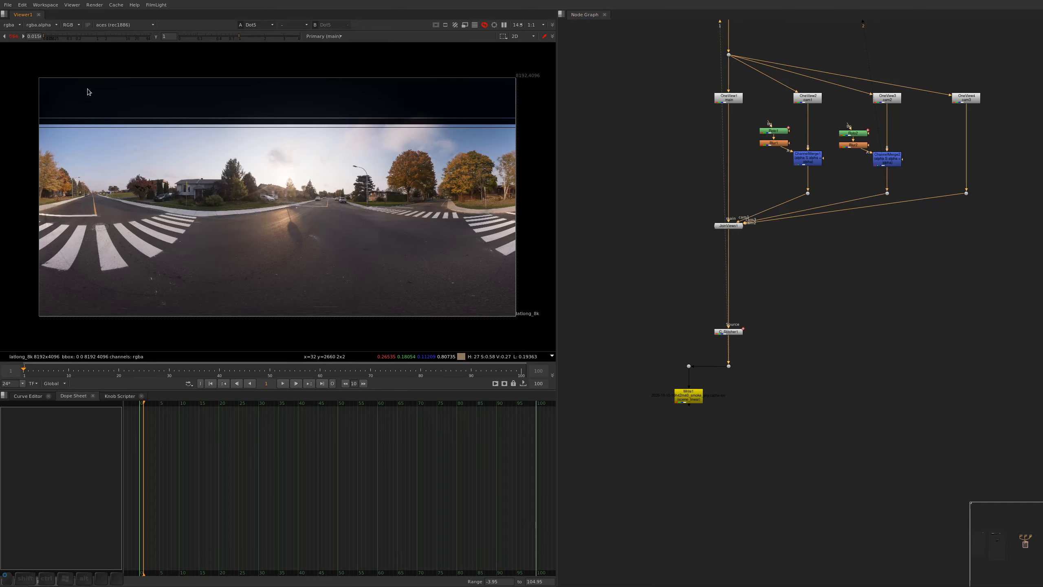
pyautogui.keyDown('alt'); pyautogui.moveTo(287, 176); pyautogui.dragTo(323, 151, button='middle'); pyautogui.keyUp('alt')
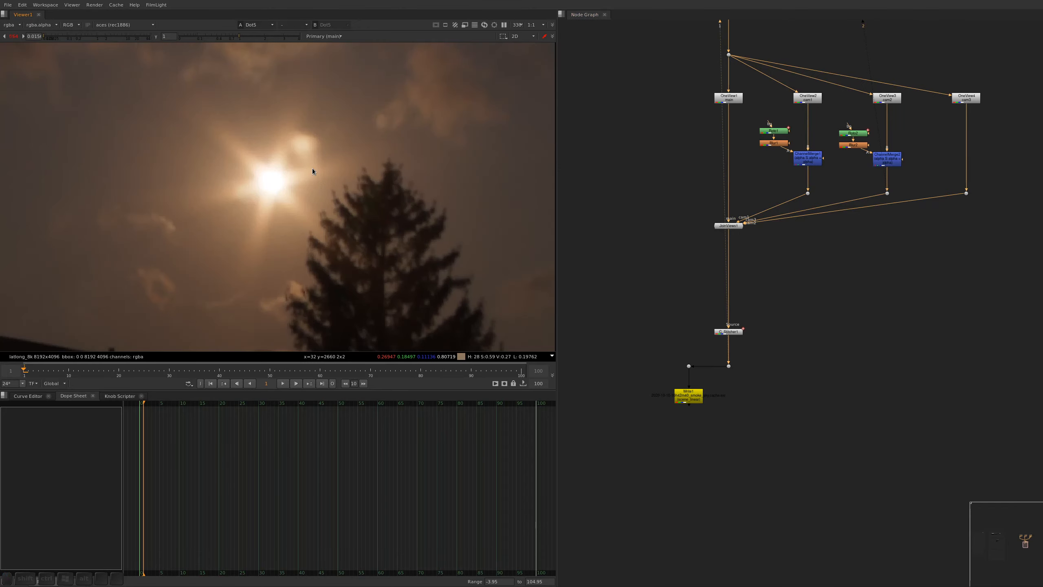
pyautogui.press(',')
pyautogui.press(',')
pyautogui.press(',')
pyautogui.press(',')
pyautogui.press(',')
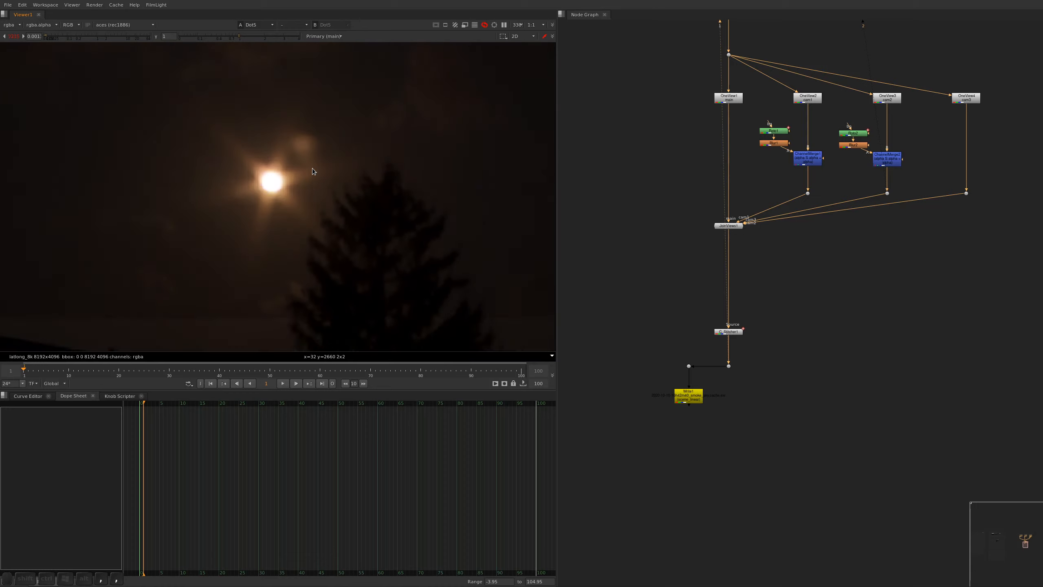
pyautogui.press(',')
pyautogui.press(',')
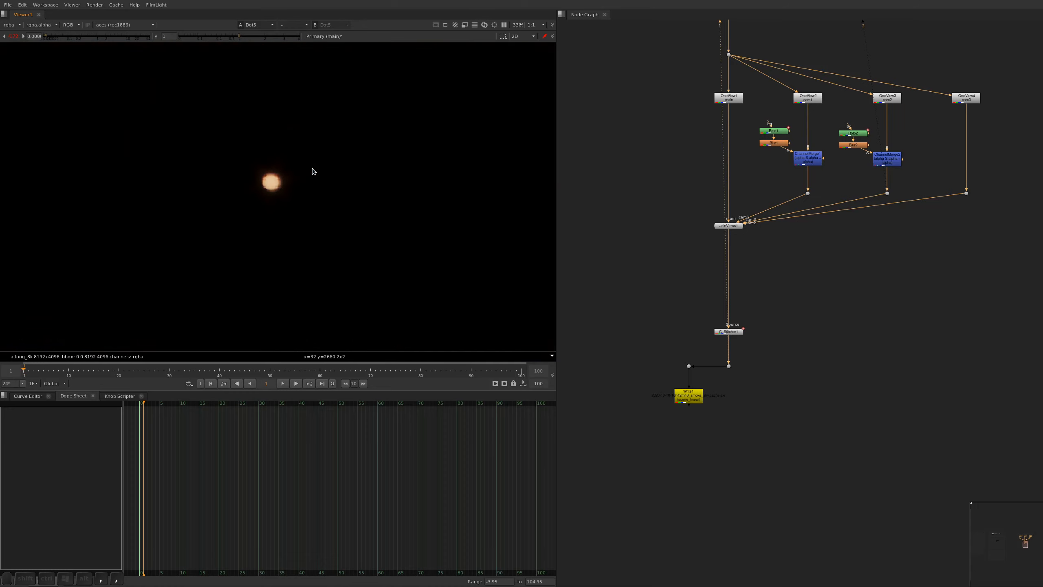
# Sample the pixel values over a small area in the center of the sun disc
pyautogui.keyDown('alt'); pyautogui.moveTo(273, 192); pyautogui.dragTo(296, 174, button='middle'); pyautogui.keyUp('alt')
pyautogui.keyDown('ctrl'); pyautogui.click(265, 154); pyautogui.keyUp('ctrl')
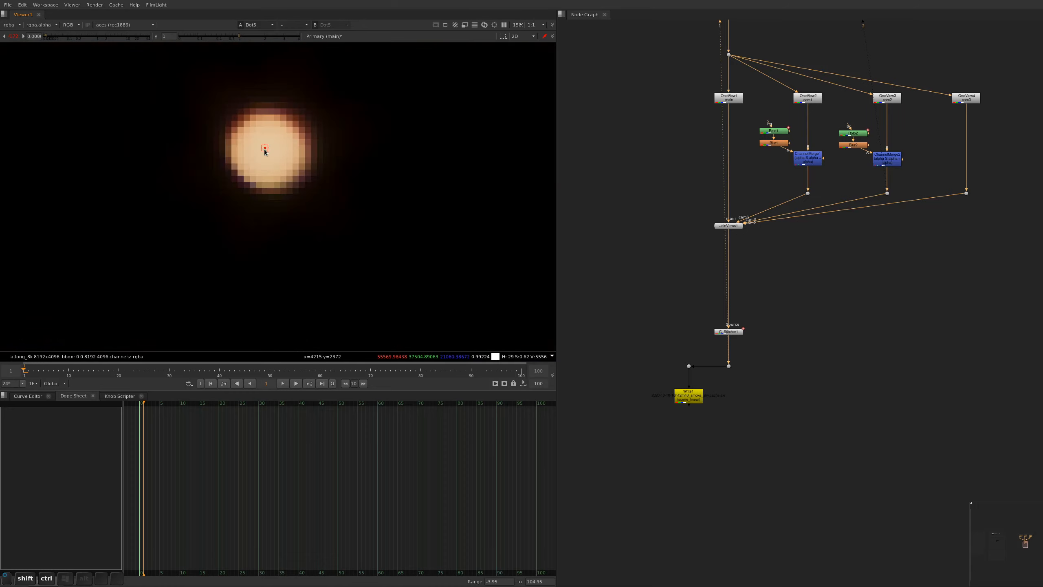
pyautogui.keyDown('ctrl'); pyautogui.keyDown('shift'); pyautogui.moveTo(265, 151); pyautogui.dragTo(272, 157); pyautogui.keyUp('shift'); pyautogui.keyUp('ctrl')
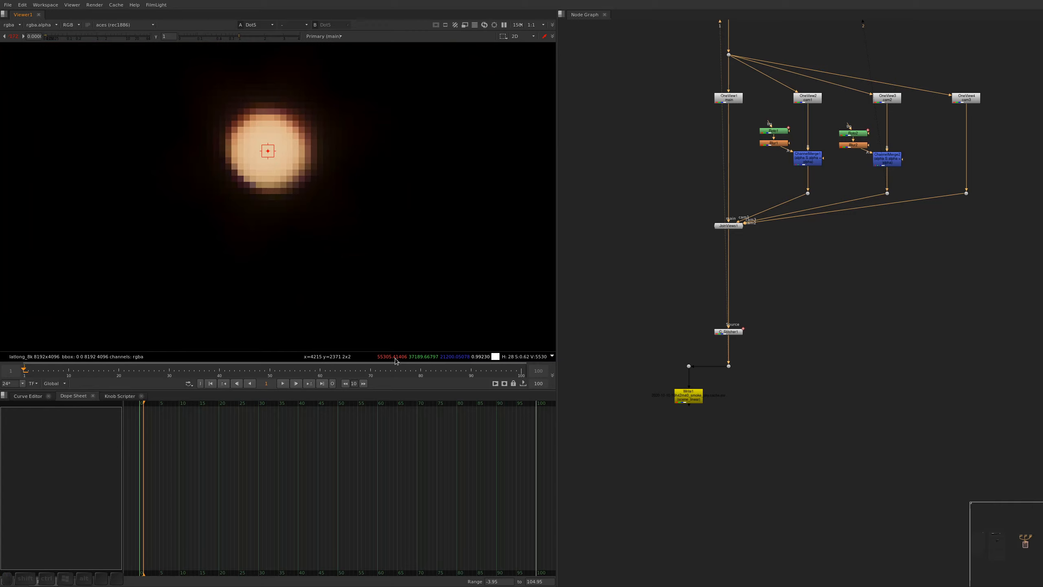
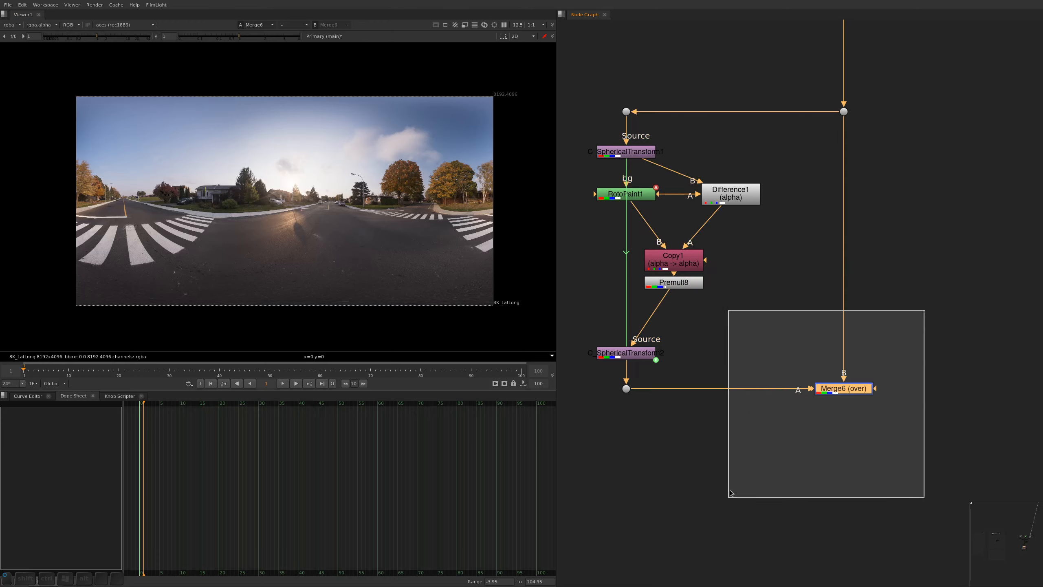
# Compare the crosswalk area of the panorama with Merge6 disabled and enabled
pyautogui.press('d')
pyautogui.press('d')
pyautogui.press('d')
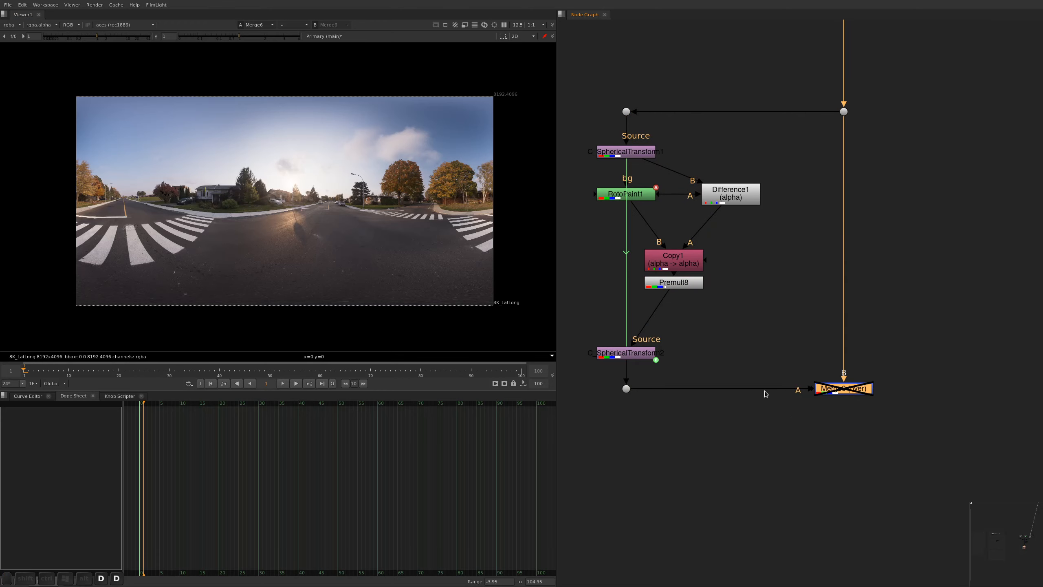
pyautogui.press('d')
pyautogui.scroll(5, 131, 251)
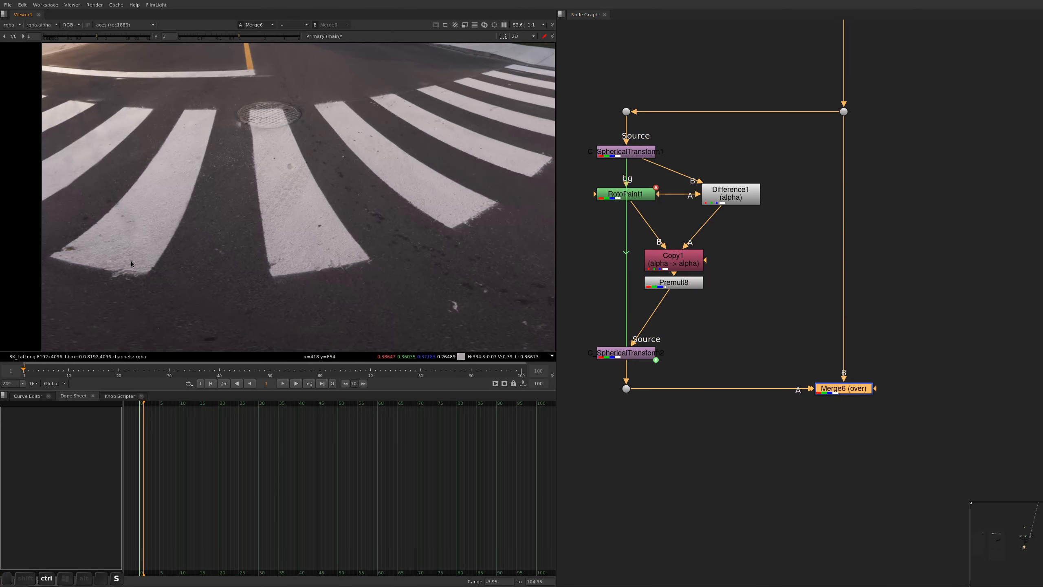
pyautogui.press('d')
pyautogui.press('d')
# Detach Copy1 and Premult8 from C_SphericalTransform2 and move them aside, just below Difference1
pyautogui.keyDown('alt'); pyautogui.moveTo(726, 249); pyautogui.dragTo(775, 297); pyautogui.keyUp('alt')
pyautogui.moveTo(720, 345); pyautogui.dragTo(677, 245)
pyautogui.moveTo(785, 283)
pyautogui.mouseDown()
pyautogui.moveTo(684, 351)
pyautogui.moveTo(792, 283)
pyautogui.mouseUp()
# Set RotoPaint1's output mask to the alpha channel and close all properties
pyautogui.doubleClick(675, 243)
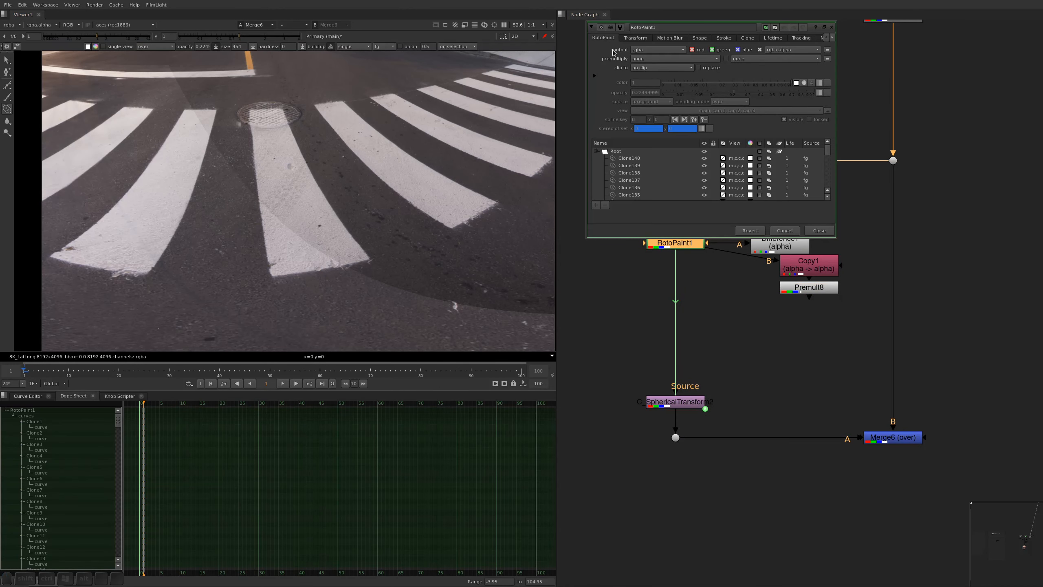
pyautogui.click(595, 76)
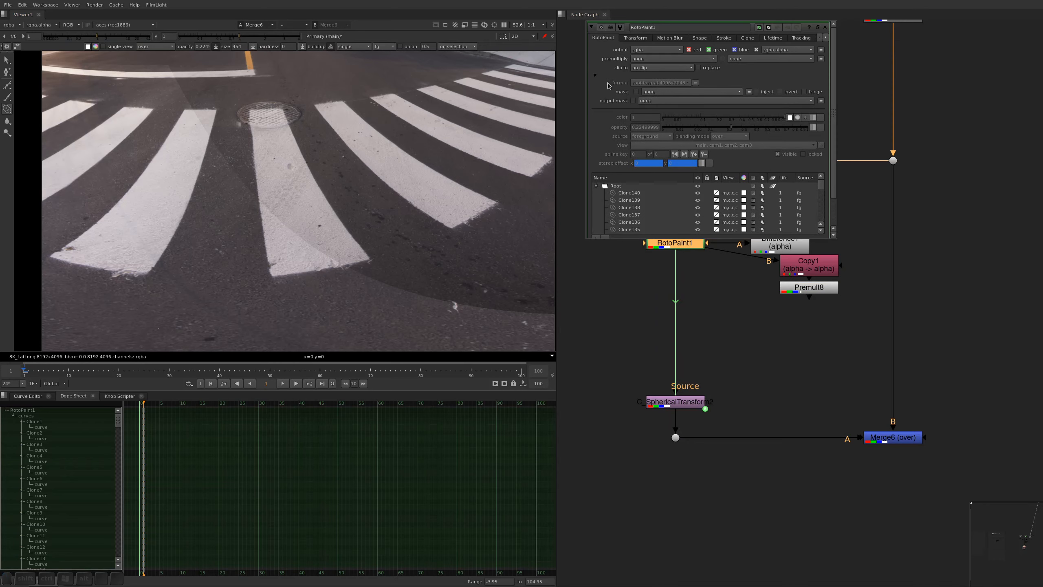
pyautogui.click(641, 102)
pyautogui.click(660, 144)
pyautogui.hotkey('alt', 'a')
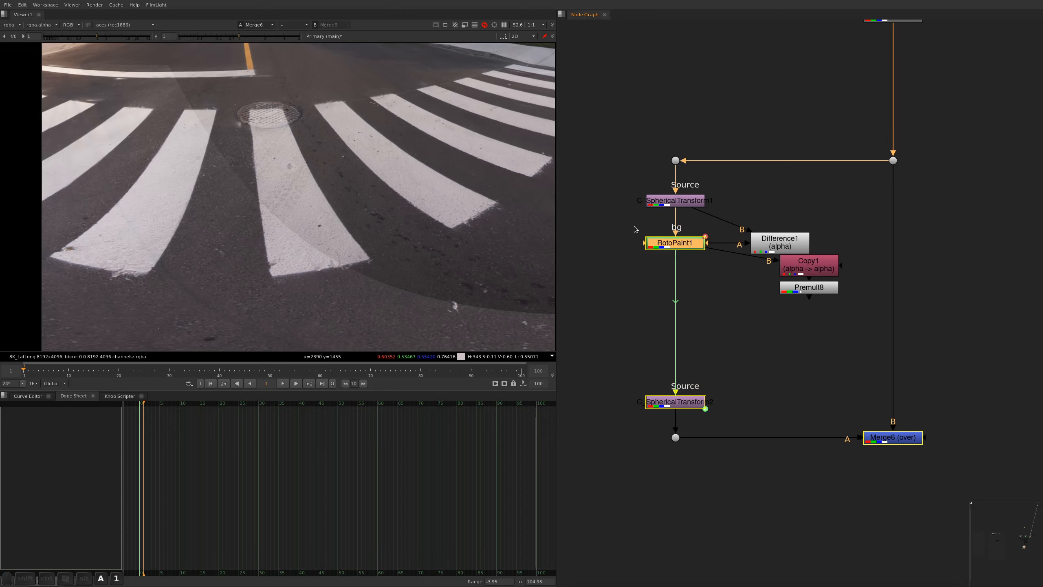
# View RotoPaint1's alpha channel, save the script and inspect the painted strokes up close
pyautogui.press('1')
pyautogui.press('f')
pyautogui.press('a')
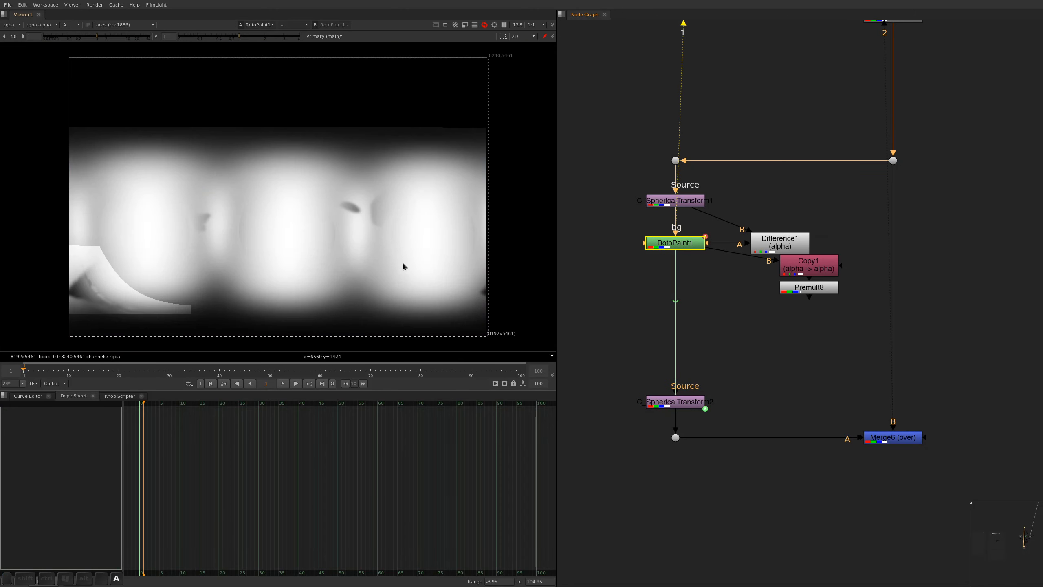
pyautogui.hotkey('ctrl', 's')
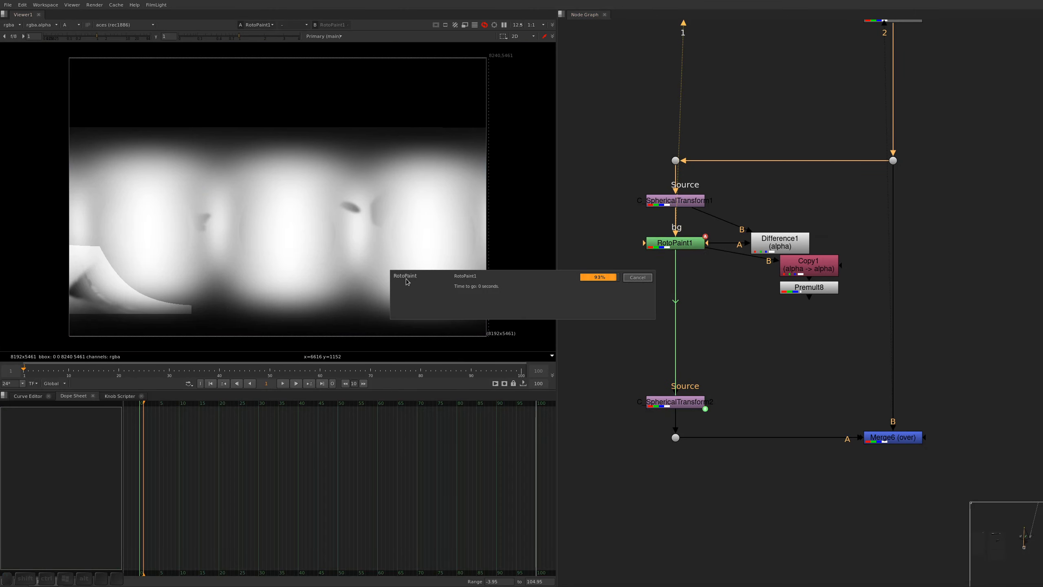
pyautogui.moveTo(417, 239)
pyautogui.keyDown('alt'); pyautogui.mouseDown(button='middle')
pyautogui.moveTo(441, 204)
pyautogui.moveTo(428, 240)
pyautogui.mouseUp(button='middle'); pyautogui.keyUp('alt')
pyautogui.keyDown('alt'); pyautogui.moveTo(428, 239); pyautogui.dragTo(481, 226); pyautogui.keyUp('alt')
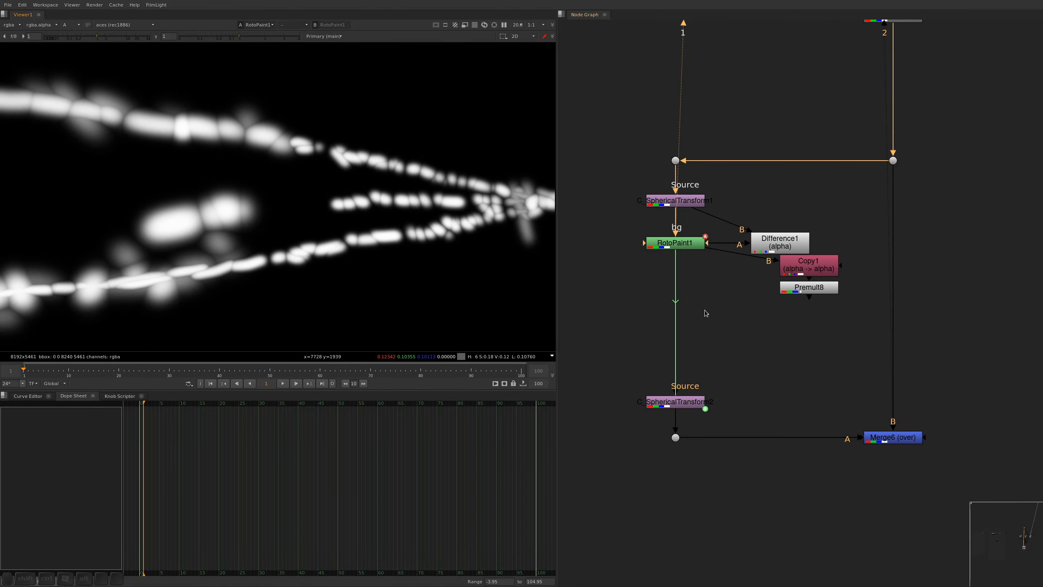
# Add a Premult node fed by RotoPaint1 as the source of C_SphericalTransform2
pyautogui.moveTo(718, 377); pyautogui.dragTo(633, 419)
pyautogui.click(693, 245)
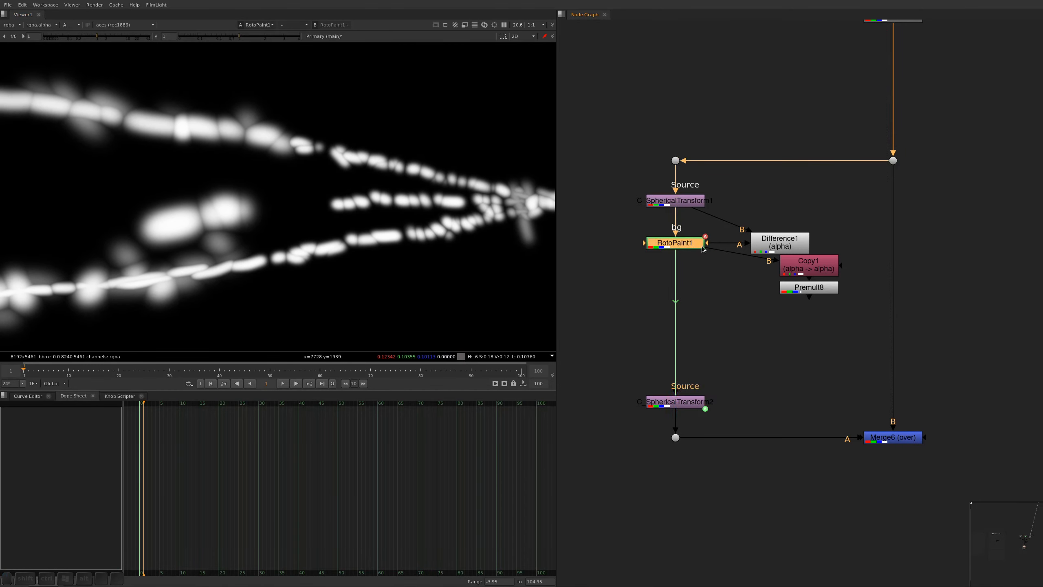
pyautogui.press('\\')
pyautogui.moveTo(715, 255); pyautogui.dragTo(694, 245)
pyautogui.moveTo(715, 262); pyautogui.dragTo(690, 371)
pyautogui.hotkey('alt', 's')
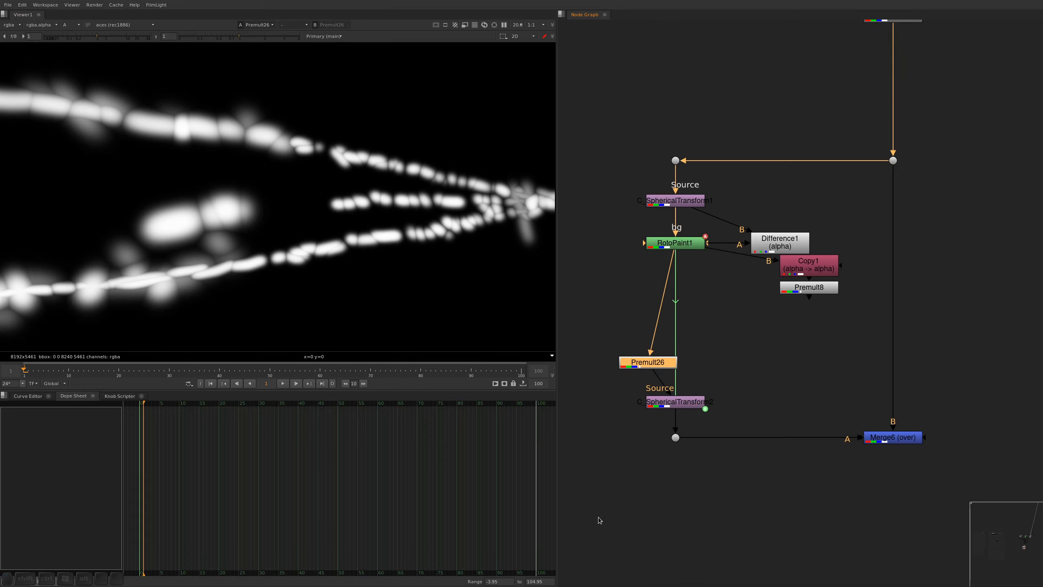
# Align the nodes of the ground cleanup branch into straight columns and rows, and save the script
pyautogui.moveTo(597, 521); pyautogui.dragTo(916, 146)
pyautogui.hotkey('alt', 's')
pyautogui.hotkey('ctrl', 's')
pyautogui.click(762, 376)
# View the premultiplied color patches at the Dot below C_SphericalTransform2, fitted to the viewer
pyautogui.click(648, 433)
pyautogui.press('1')
pyautogui.press('f')
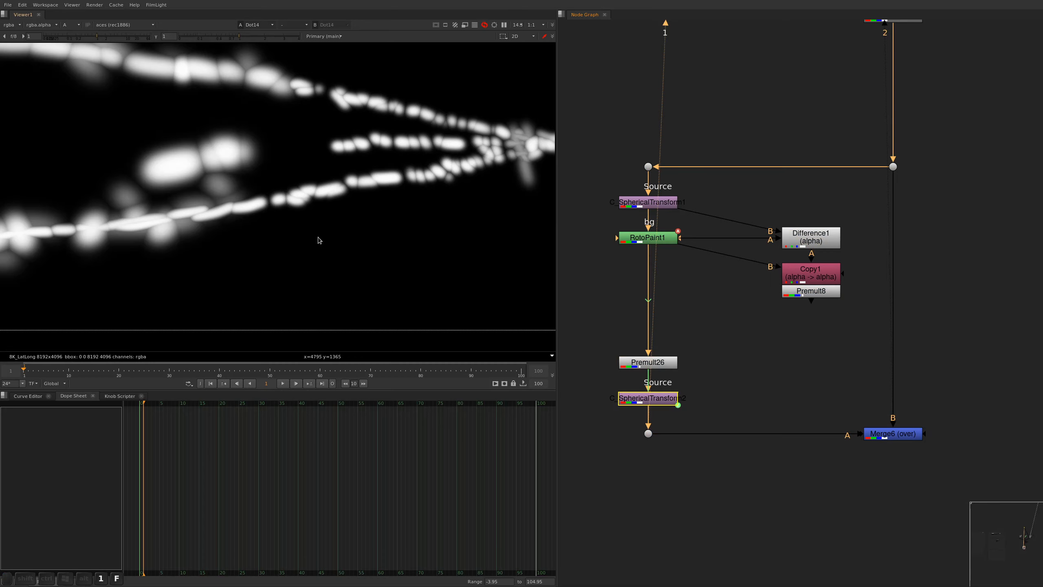
pyautogui.press('a')
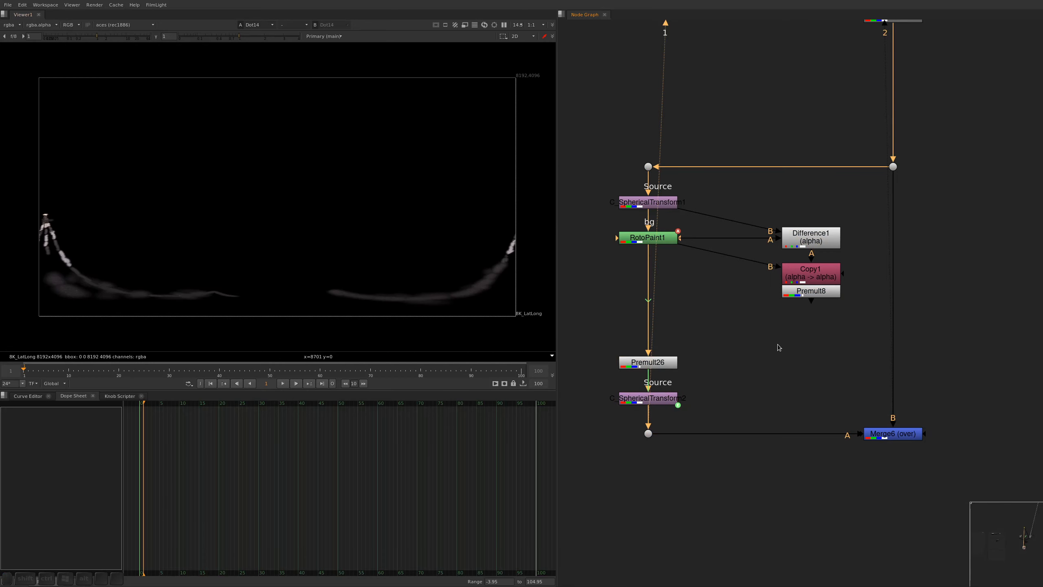
# View the Merge6 output and inspect the crosswalk stripes up close for leftover shadows
pyautogui.moveTo(938, 373); pyautogui.dragTo(796, 489)
pyautogui.press('1')
pyautogui.click(761, 460)
pyautogui.keyDown('alt'); pyautogui.moveTo(58, 283); pyautogui.dragTo(136, 111, button='middle'); pyautogui.keyUp('alt')
pyautogui.keyDown('alt'); pyautogui.moveTo(135, 111); pyautogui.dragTo(277, 216); pyautogui.keyUp('alt')
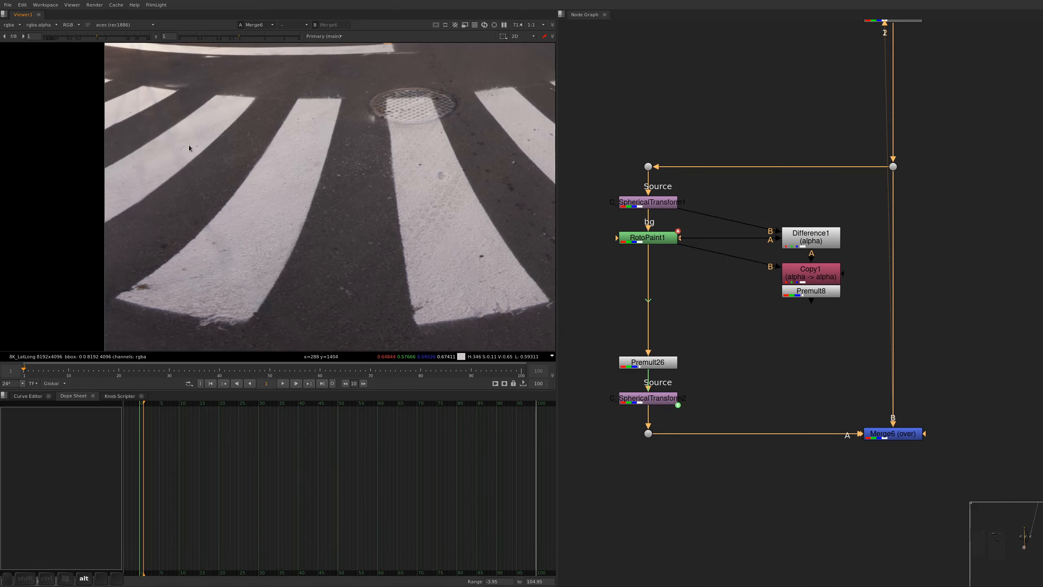
pyautogui.keyDown('alt'); pyautogui.moveTo(188, 149); pyautogui.dragTo(209, 211); pyautogui.keyUp('alt')
pyautogui.keyDown('alt'); pyautogui.scroll(2, 158, 125); pyautogui.keyUp('alt')
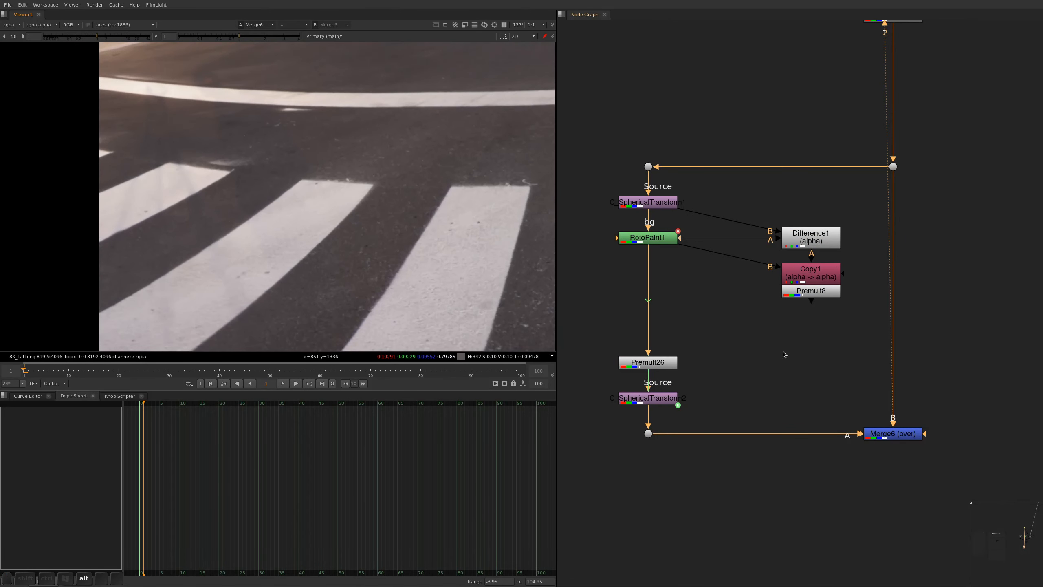
# Check the crosswalk stripes by toggling Merge6 off and on, and save the script
pyautogui.moveTo(941, 383); pyautogui.dragTo(785, 496)
pyautogui.press('d')
pyautogui.press('d')
pyautogui.hotkey('ctrl', 's')
# Insert an alpha Grade node after RotoPaint1 and lower its whitepoint to 0.14 while viewing the alpha strokes
pyautogui.keyDown('alt'); pyautogui.moveTo(661, 250); pyautogui.dragTo(662, 308); pyautogui.keyUp('alt')
pyautogui.click(672, 274)
pyautogui.hotkey('alt', 'shift', 'g')
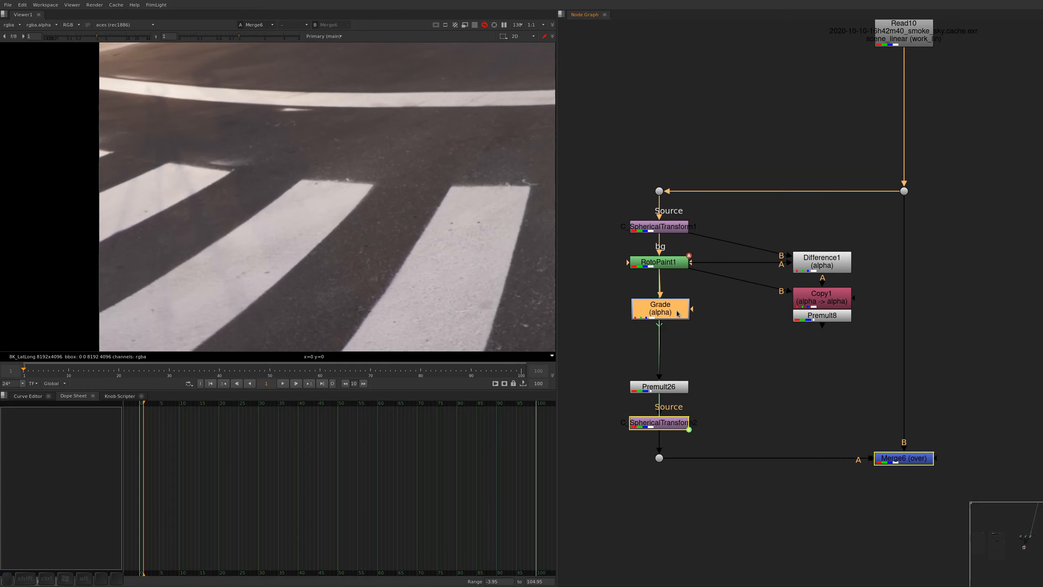
pyautogui.doubleClick(662, 307)
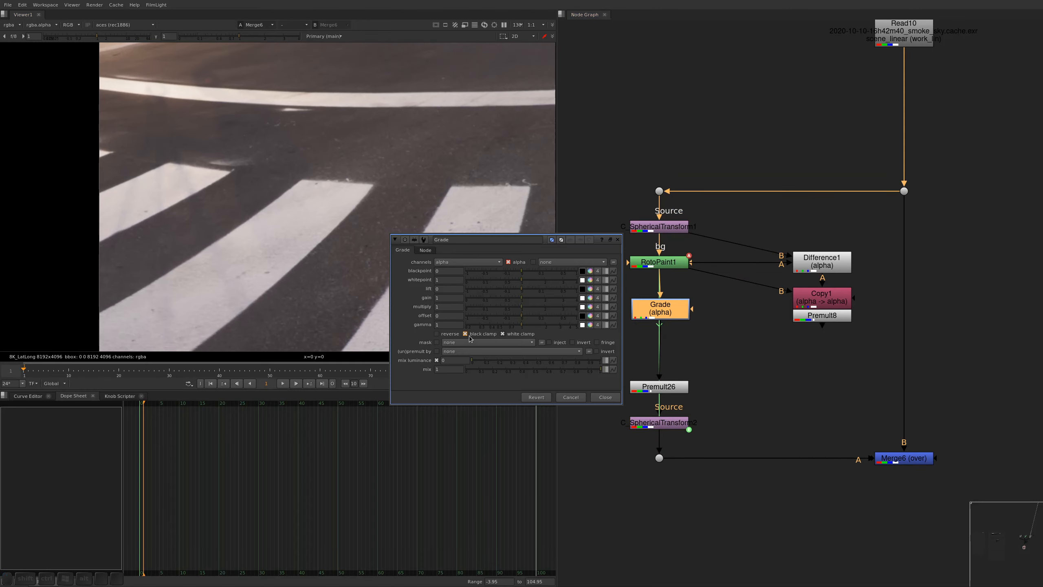
pyautogui.press('1')
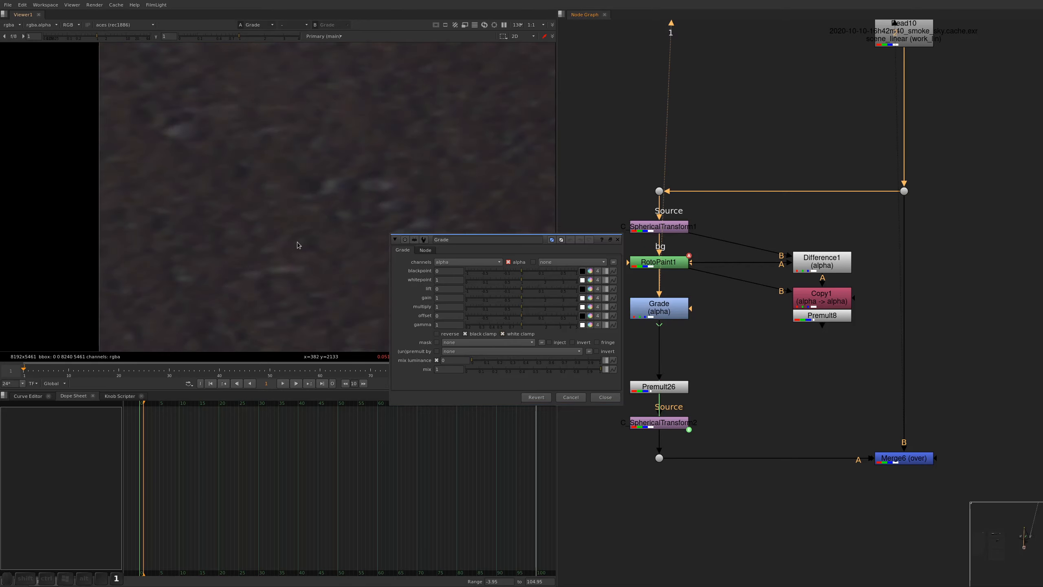
pyautogui.press('a')
pyautogui.scroll(-6, 247, 173)
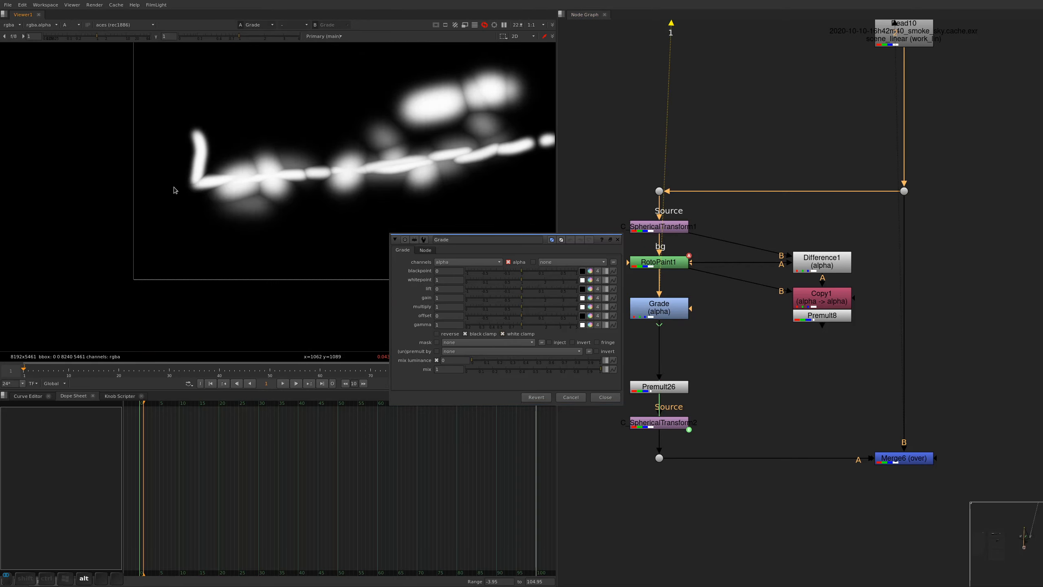
pyautogui.moveTo(524, 284); pyautogui.dragTo(482, 283)
pyautogui.press('Escape')
# View the Premult26 and C_SphericalTransform2 outputs, switching the viewer back to color, and save the script
pyautogui.moveTo(725, 384); pyautogui.dragTo(610, 395)
pyautogui.press('1')
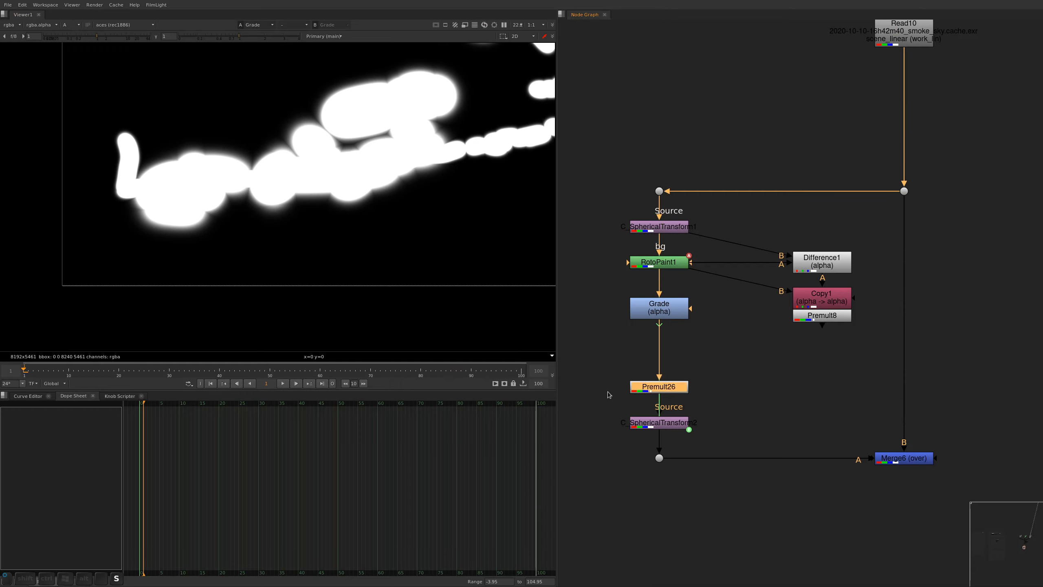
pyautogui.click(610, 395)
pyautogui.click(659, 423)
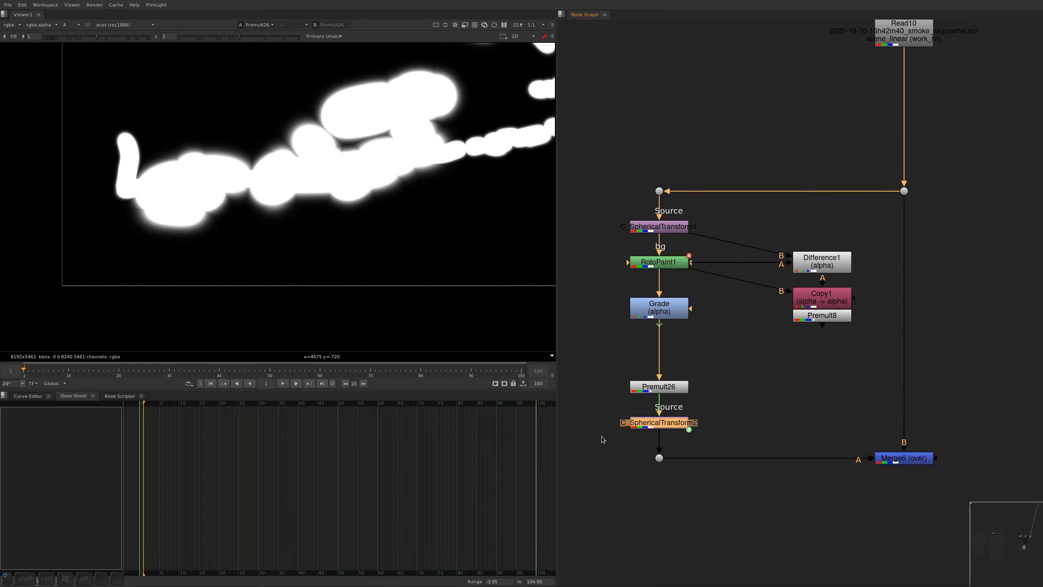
pyautogui.press('1')
pyautogui.press('a')
pyautogui.press('ctrl')
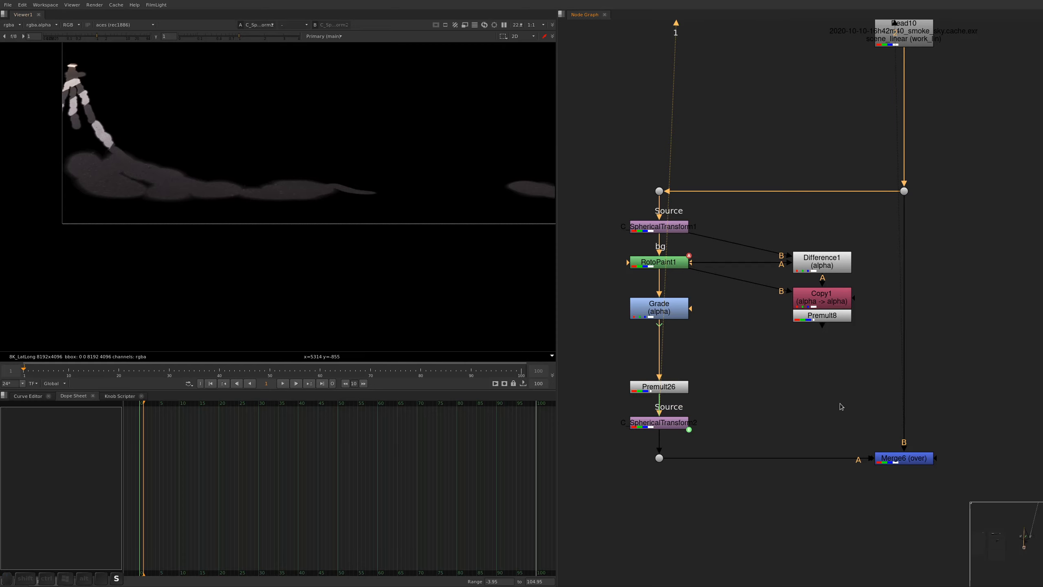
# View the Merge6 output at the crosswalk and compare it with the merge disabled and enabled
pyautogui.moveTo(979, 385); pyautogui.dragTo(794, 521)
pyautogui.press('1')
pyautogui.click(794, 521)
pyautogui.keyDown('alt'); pyautogui.moveTo(92, 142); pyautogui.dragTo(100, 88, button='middle'); pyautogui.keyUp('alt')
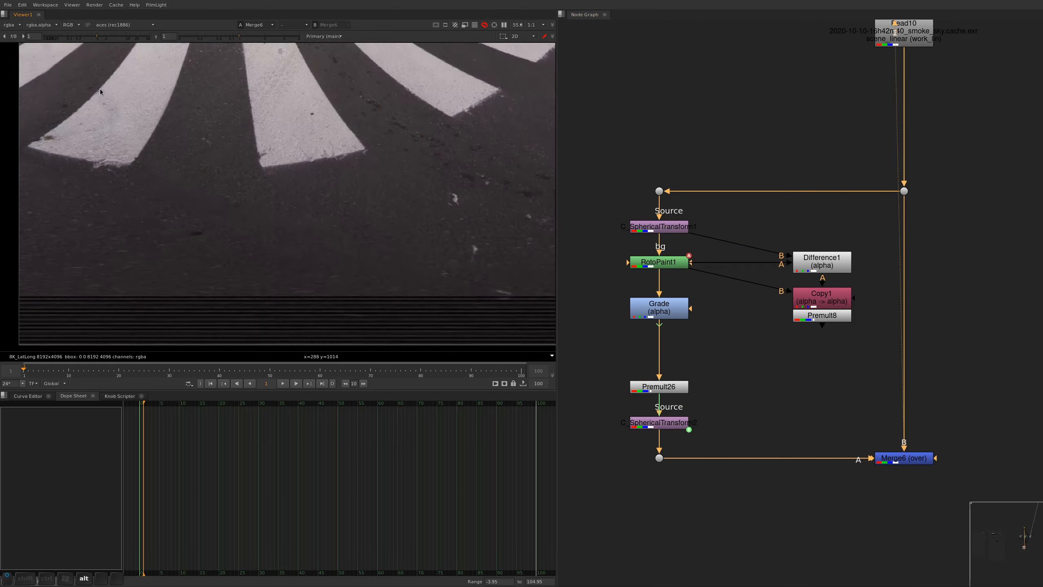
pyautogui.press('d')
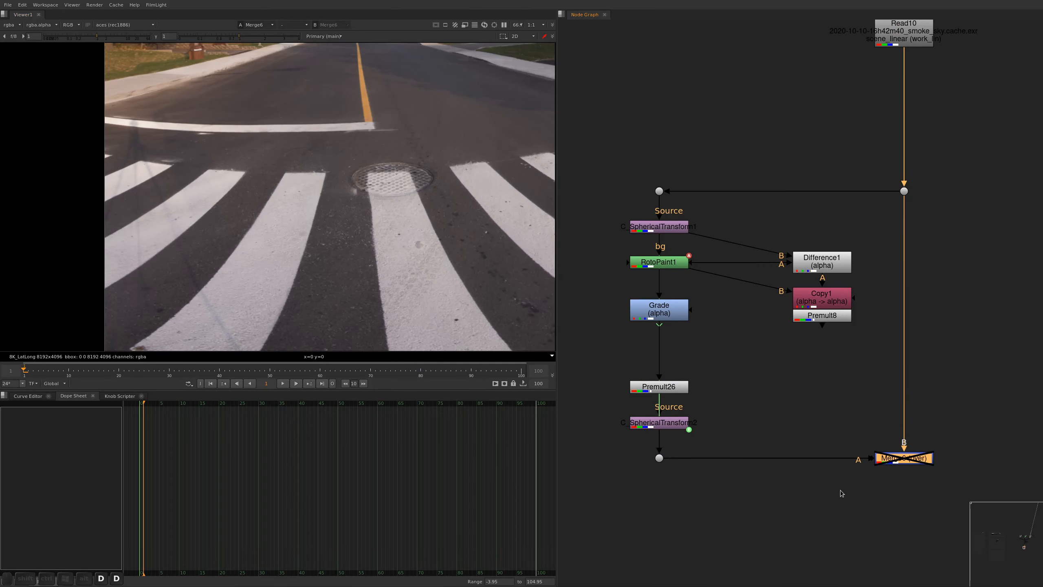
# Inspect the shadow removal on a single crosswalk stripe up close, toggling Merge6 off and on
pyautogui.press('d')
pyautogui.press('d')
pyautogui.press('d')
pyautogui.press('d')
pyautogui.press('d')
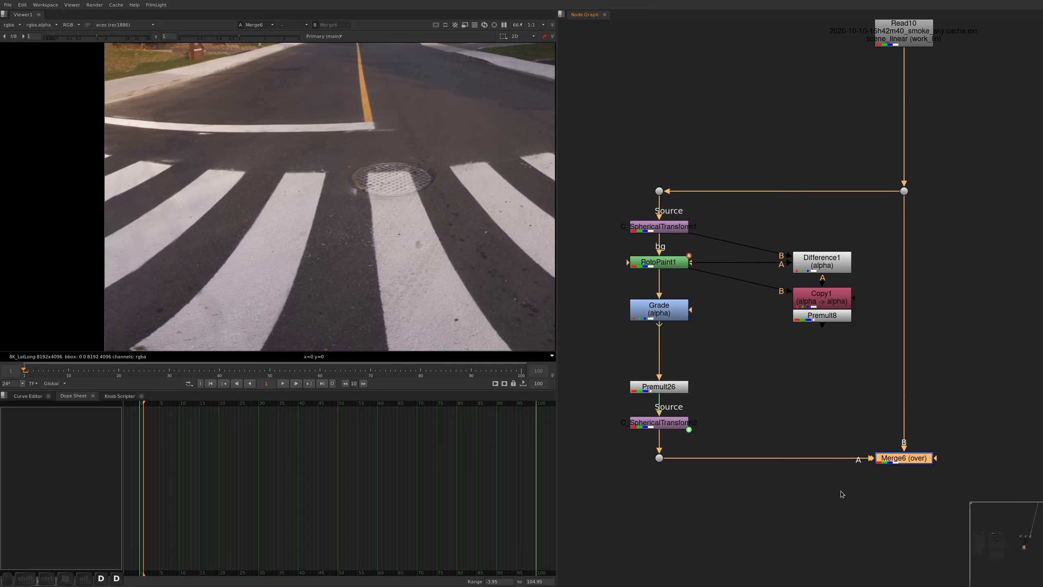
pyautogui.keyDown('alt'); pyautogui.moveTo(212, 346); pyautogui.dragTo(237, 299, button='middle'); pyautogui.keyUp('alt')
pyautogui.press('d')
pyautogui.press('d')
pyautogui.press('d')
pyautogui.press('d')
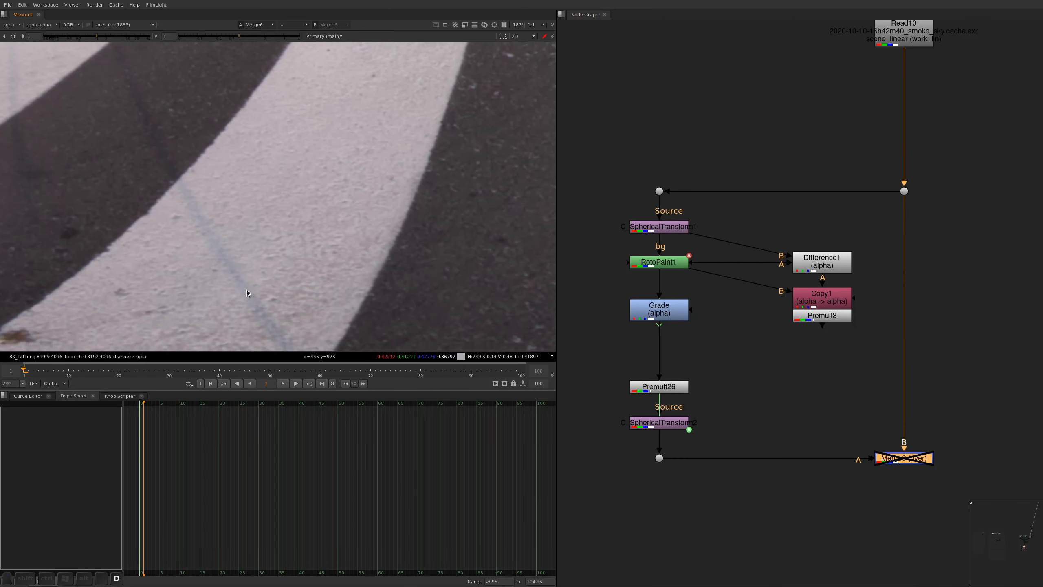
pyautogui.keyDown('alt'); pyautogui.moveTo(248, 185); pyautogui.dragTo(246, 245, button='middle'); pyautogui.keyUp('alt')
pyautogui.keyDown('alt'); pyautogui.moveTo(246, 248); pyautogui.dragTo(225, 236); pyautogui.keyUp('alt')
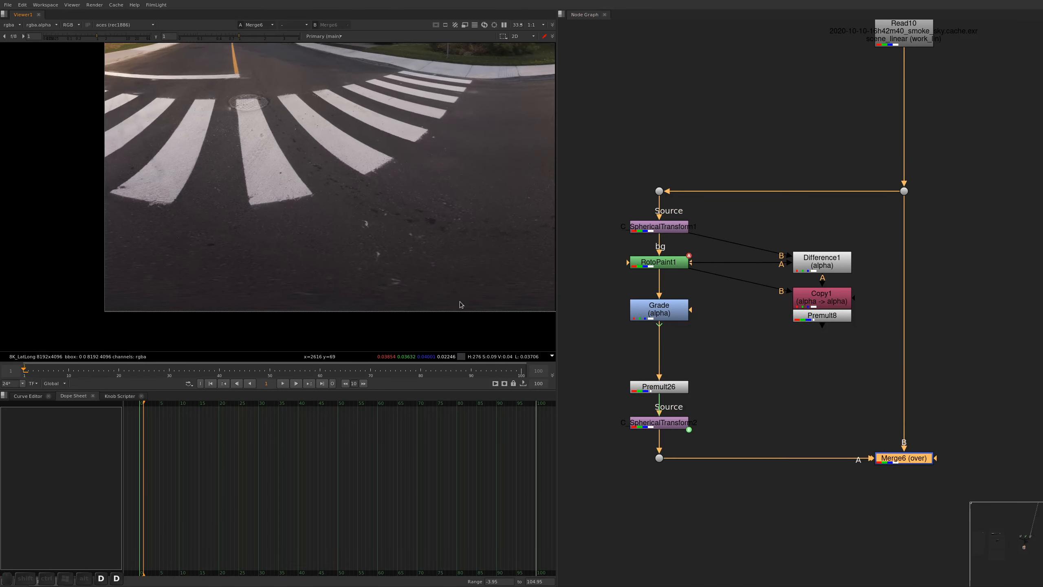
# Compare the full panorama with Merge6 disabled and enabled, leave it enabled and save the script
pyautogui.press('f')
pyautogui.press('d')
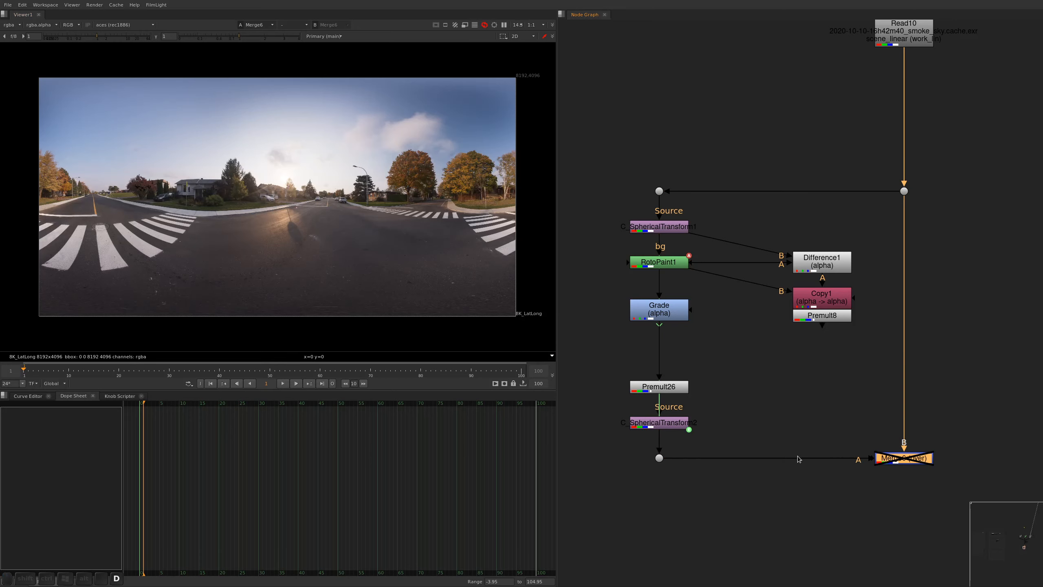
pyautogui.press('d')
pyautogui.keyDown('alt'); pyautogui.moveTo(816, 418); pyautogui.dragTo(764, 359); pyautogui.keyUp('alt')
pyautogui.hotkey('ctrl', 's')
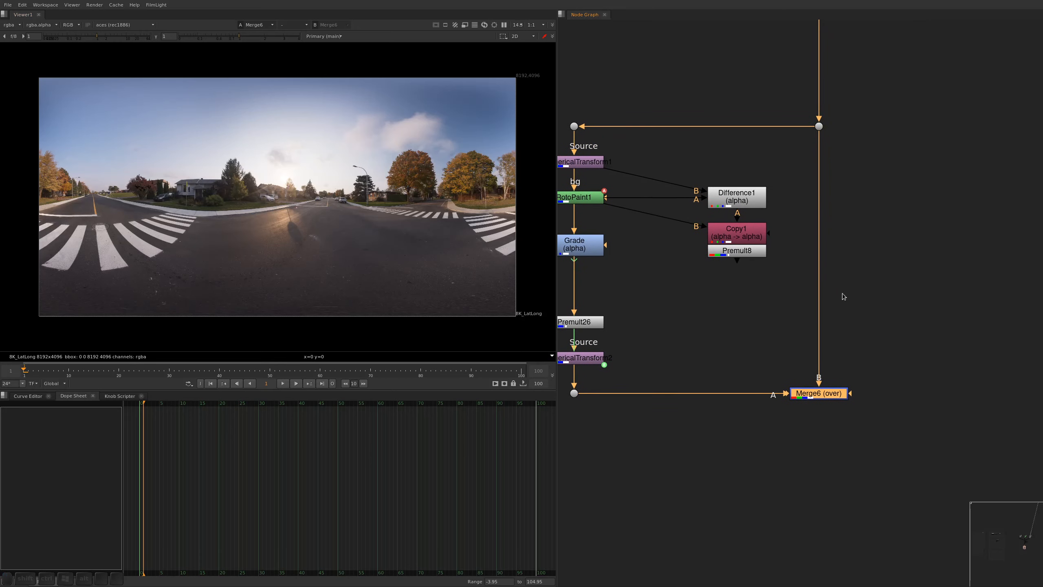
# View the Dot below C_SphericalTransform2 and inspect the edges of the patches near the panorama's right border
pyautogui.moveTo(603, 378); pyautogui.dragTo(559, 412)
pyautogui.press('1')
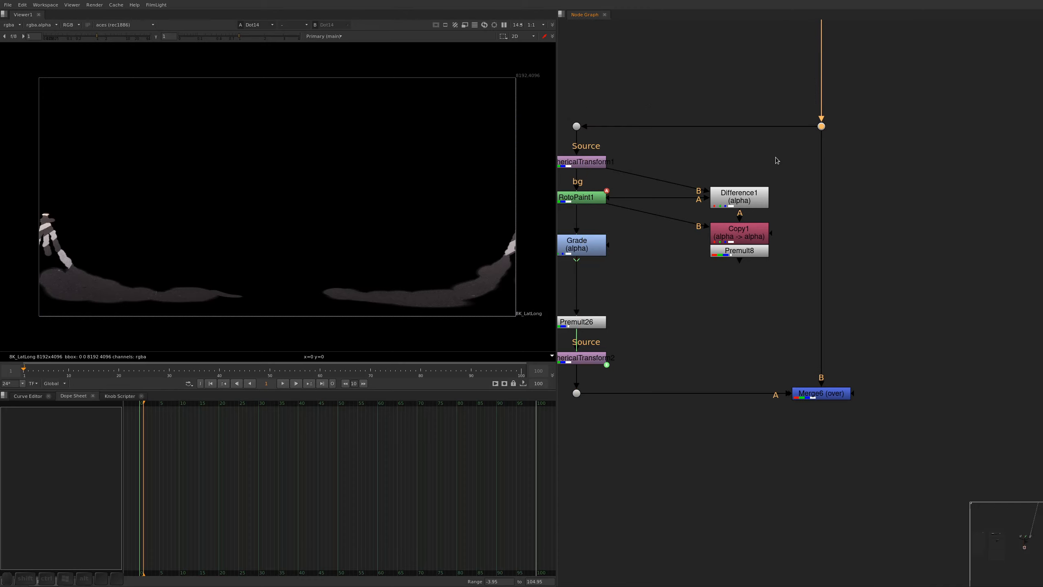
pyautogui.press('2')
pyautogui.press('1')
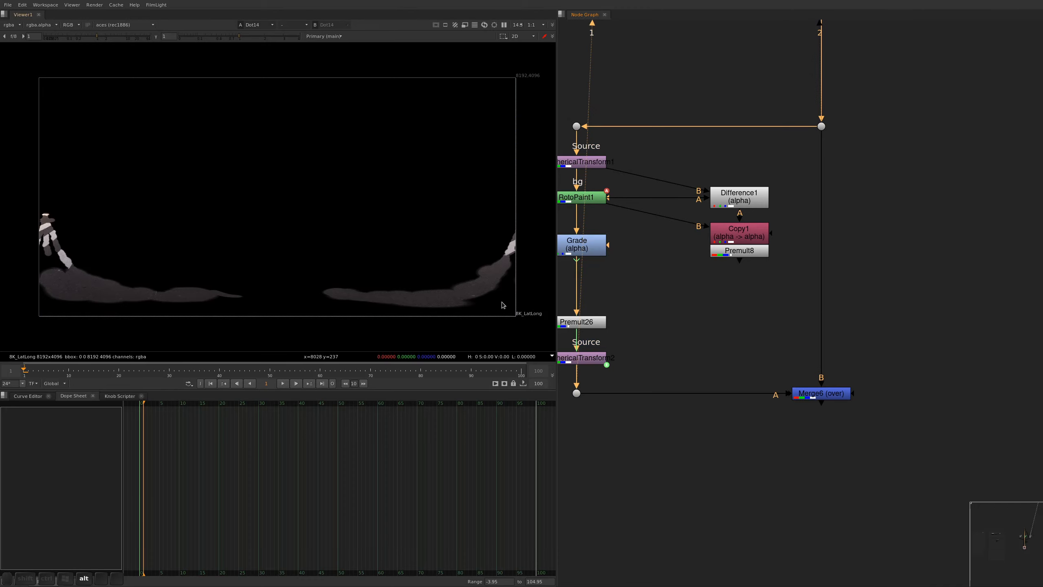
pyautogui.scroll(8, 489, 258)
# Set the alpha Grade's whitepoint to 0.2 and close its properties
pyautogui.doubleClick(573, 248)
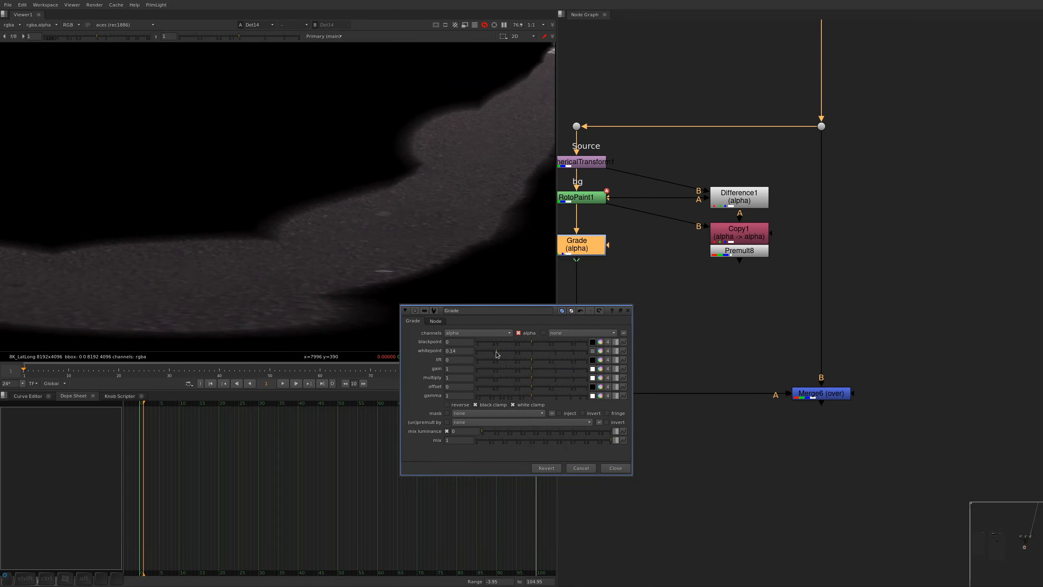
pyautogui.moveTo(496, 353); pyautogui.dragTo(501, 351)
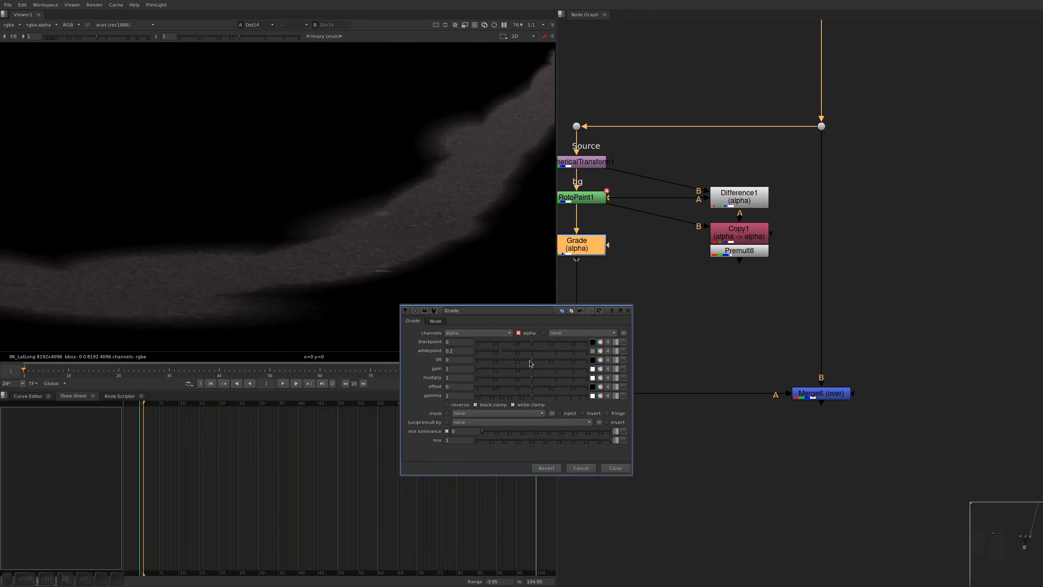
pyautogui.press('Escape')
# View the full Merge6 panorama and compare it with the unretouched source by alternating the two viewer inputs
pyautogui.click(807, 364)
pyautogui.moveTo(942, 336); pyautogui.dragTo(923, 347)
pyautogui.press('1')
pyautogui.press('f')
pyautogui.press('s')
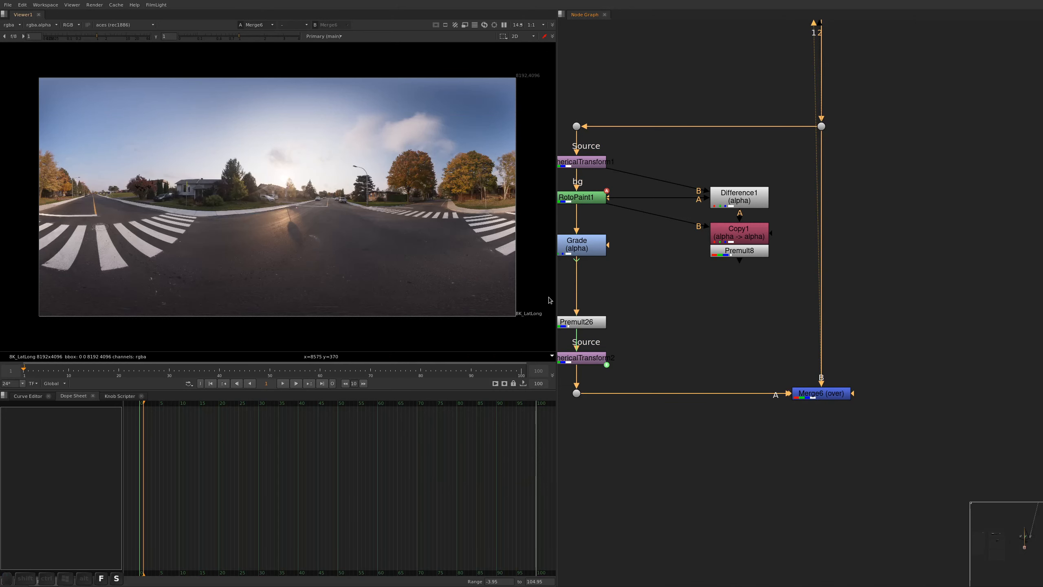
pyautogui.press('1')
pyautogui.press('2')
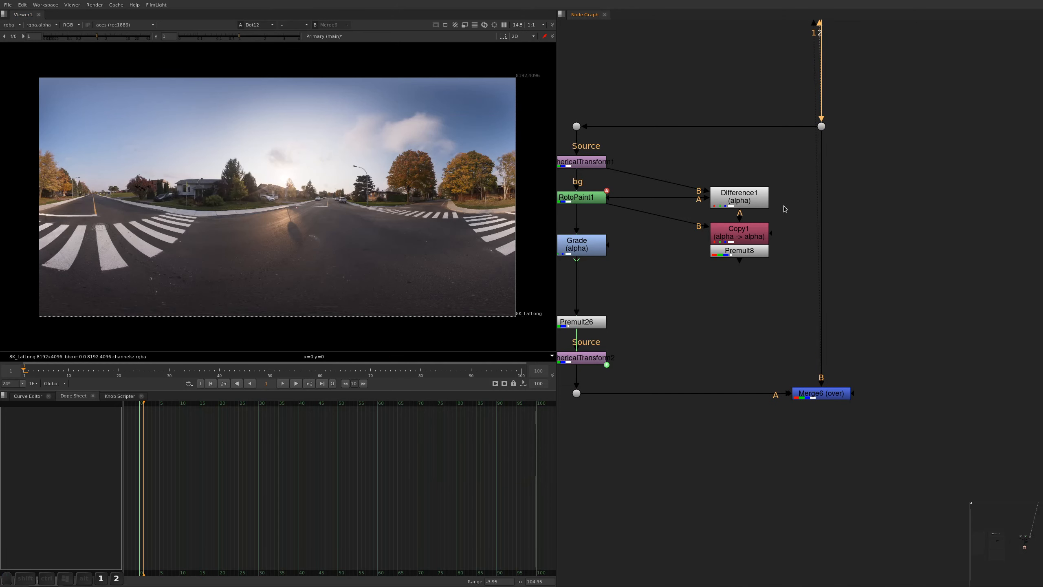
pyautogui.press('1')
pyautogui.press('2')
pyautogui.press('1')
# Add a Dot after Merge6, place it straight below the merge and save the script
pyautogui.moveTo(884, 328); pyautogui.dragTo(872, 278, button='middle')
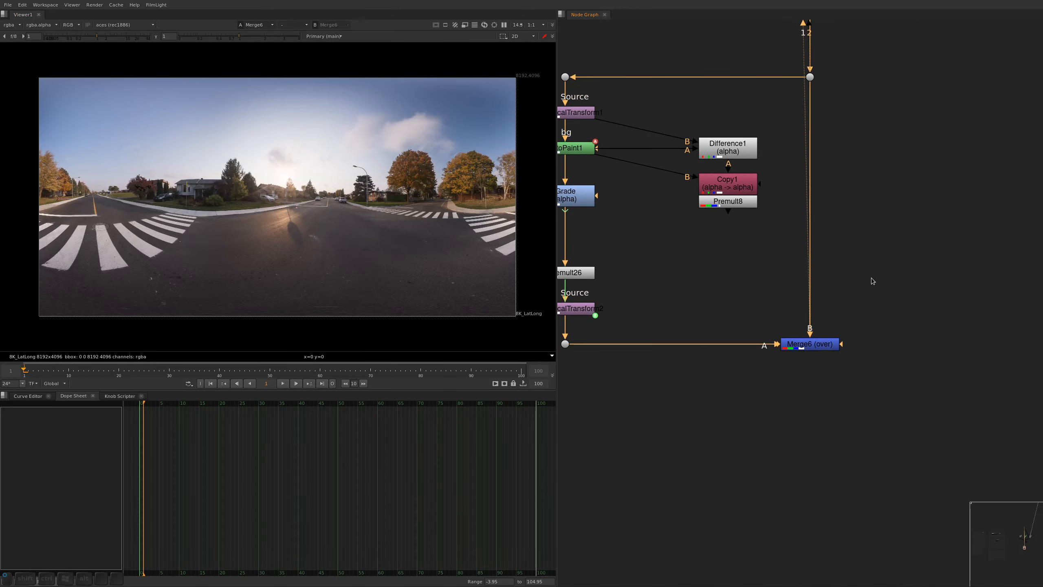
pyautogui.click(817, 345)
pyautogui.press('.')
pyautogui.moveTo(810, 381); pyautogui.dragTo(809, 466)
pyautogui.hotkey('ctrl', 's')
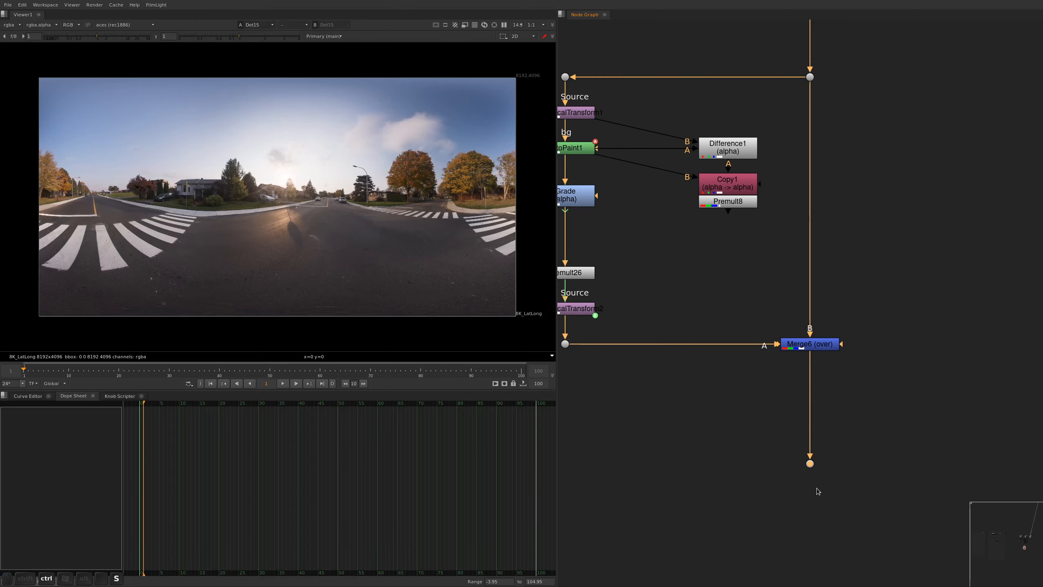
# Copy the existing Write node with its Dots and paste it after the Dot below Merge6
pyautogui.click(870, 360)
pyautogui.keyDown('alt'); pyautogui.moveTo(880, 428); pyautogui.dragTo(878, 380); pyautogui.keyUp('alt')
pyautogui.scroll(-4, 759, 346)
pyautogui.moveTo(734, 138); pyautogui.dragTo(831, 58)
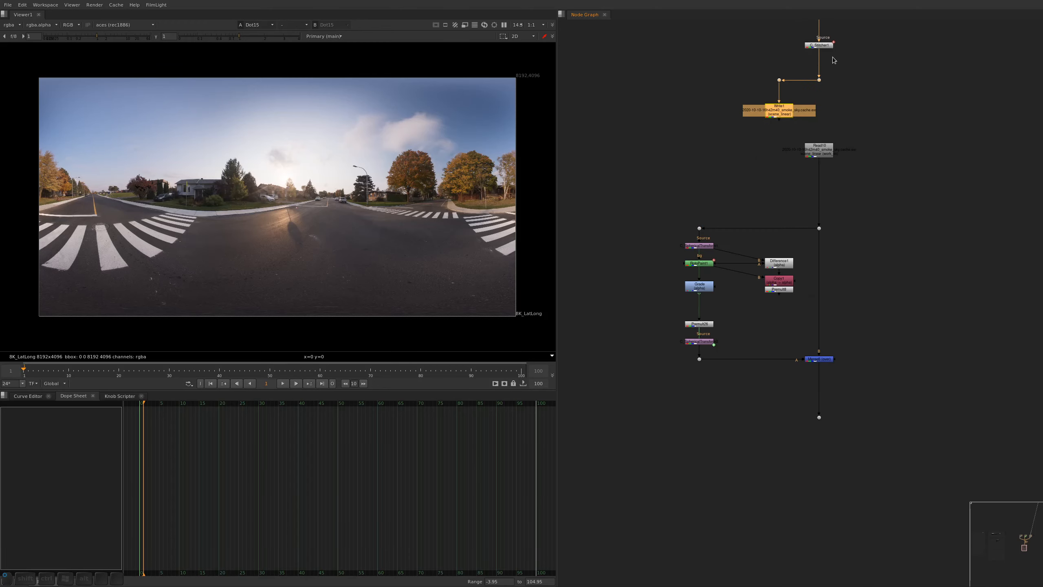
pyautogui.click(819, 417)
pyautogui.hotkey('ctrl', 'v')
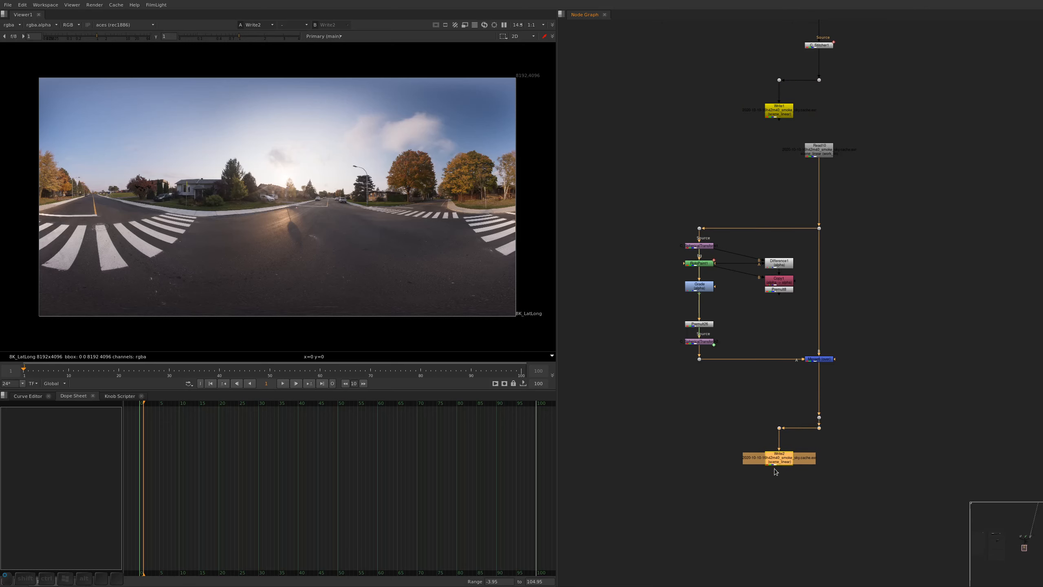
# Remove the cache suffix from the pasted Write's EXR file name so it ends in smoke_sky, and close its properties
pyautogui.doubleClick(774, 482)
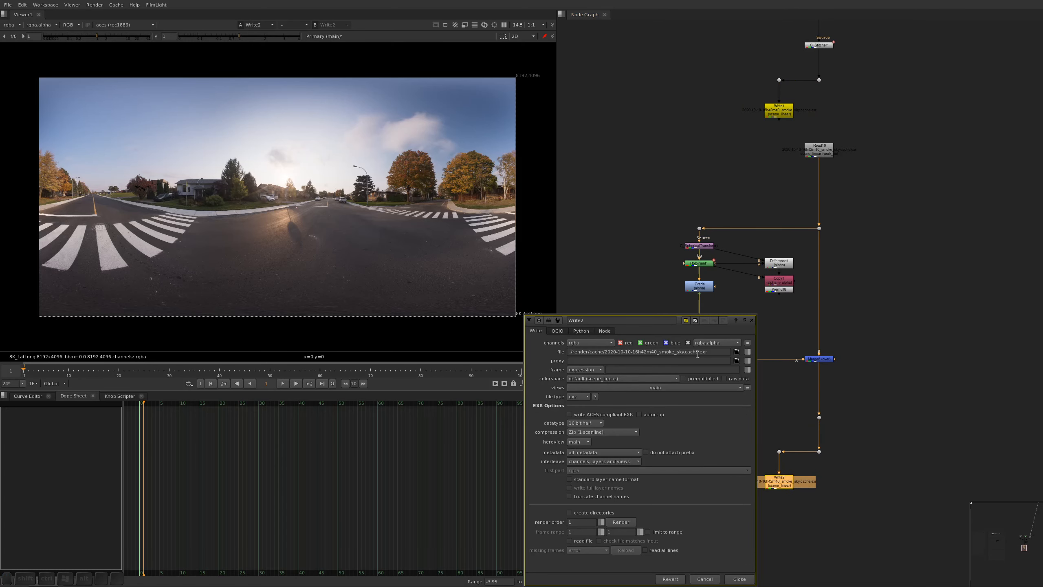
pyautogui.moveTo(688, 351); pyautogui.dragTo(698, 352)
pyautogui.press('BackSpace')
pyautogui.press('BackSpace')
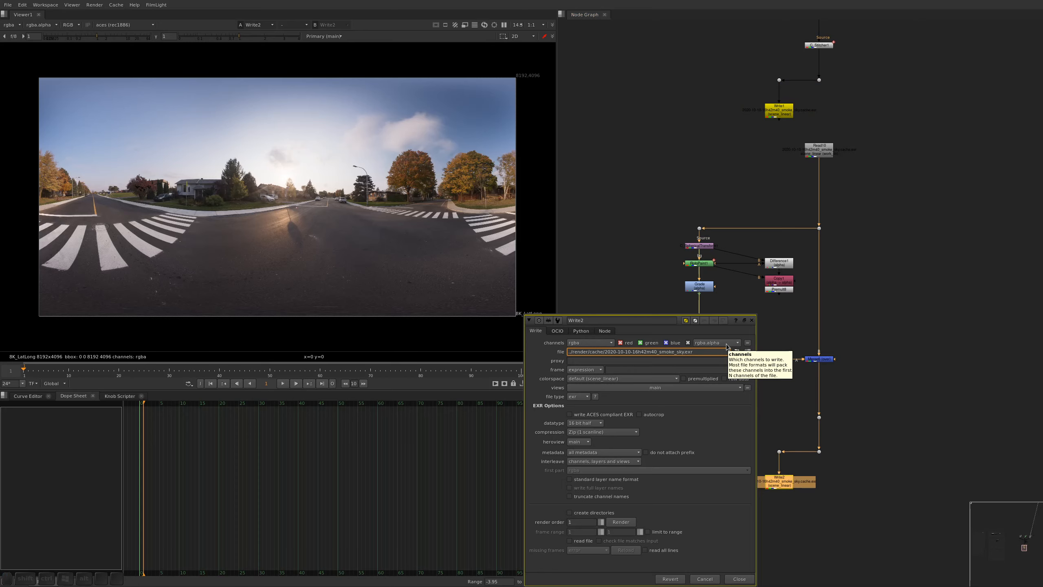
pyautogui.hotkey('alt', 'a')
# Move the pasted Write and its Dots further below the Merge6 output and save the script
pyautogui.hotkey('ctrl', 's')
pyautogui.moveTo(774, 487); pyautogui.dragTo(774, 526)
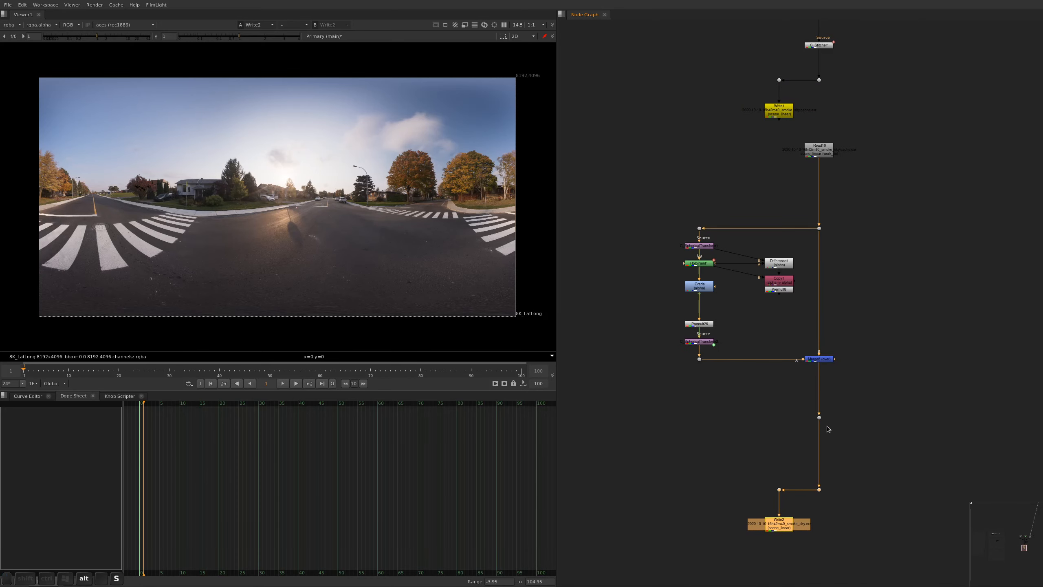
pyautogui.hotkey('ctrl', 's')
# Look through the exposure-merge and stitching branches of the node graph to locate the Read nodes with the colour chart photos
pyautogui.keyDown('alt'); pyautogui.moveTo(841, 263); pyautogui.dragTo(802, 396, button='middle'); pyautogui.keyUp('alt')
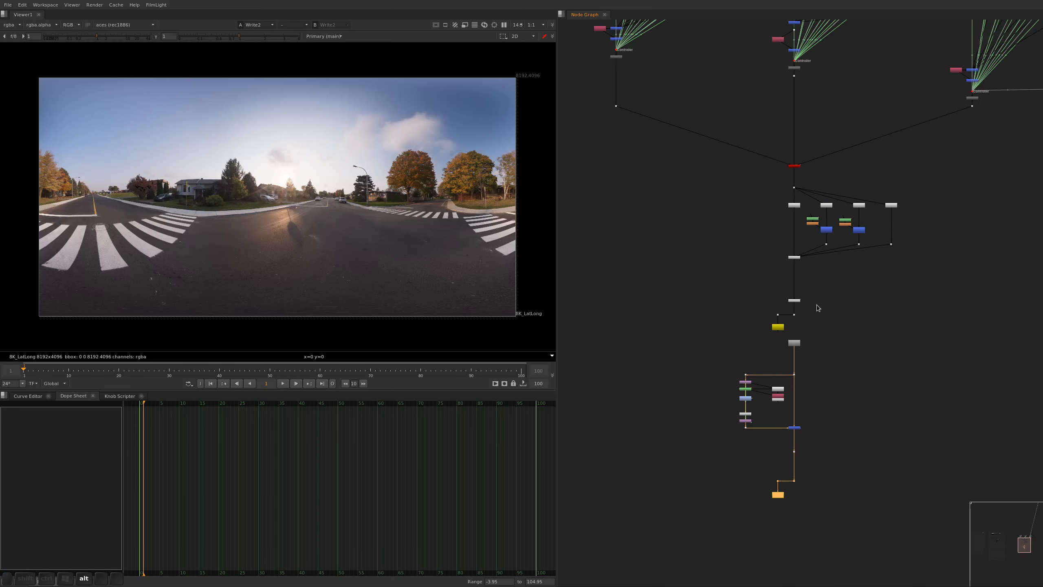
pyautogui.keyDown('alt'); pyautogui.moveTo(810, 164); pyautogui.dragTo(786, 495); pyautogui.keyUp('alt')
pyautogui.keyDown('alt'); pyautogui.moveTo(775, 306); pyautogui.dragTo(776, 274, button='middle'); pyautogui.keyUp('alt')
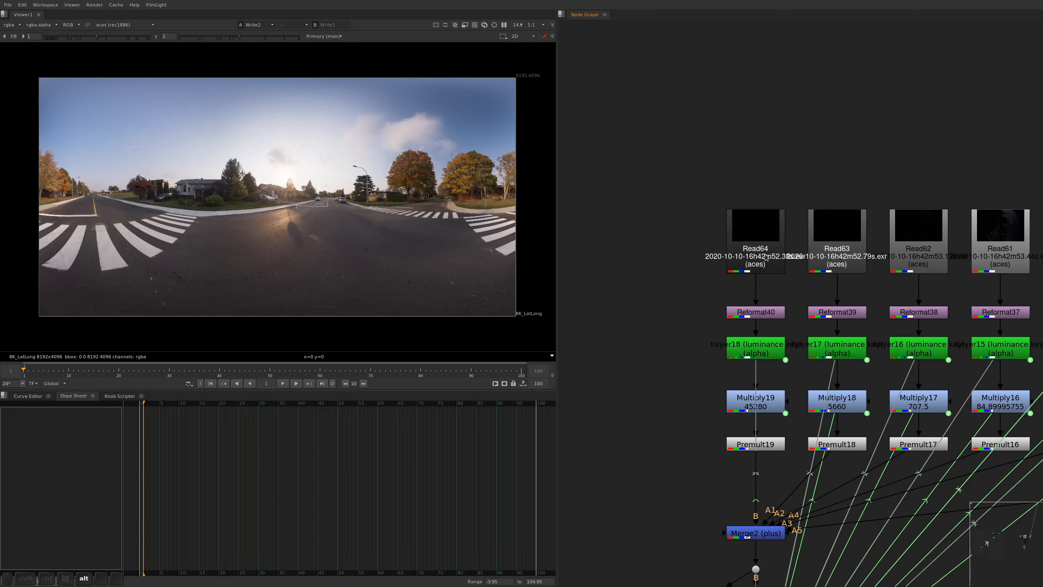
pyautogui.click(767, 258)
pyautogui.moveTo(689, 294); pyautogui.dragTo(831, 144)
pyautogui.keyDown('alt'); pyautogui.moveTo(832, 144); pyautogui.dragTo(880, 268, button='middle'); pyautogui.keyUp('alt')
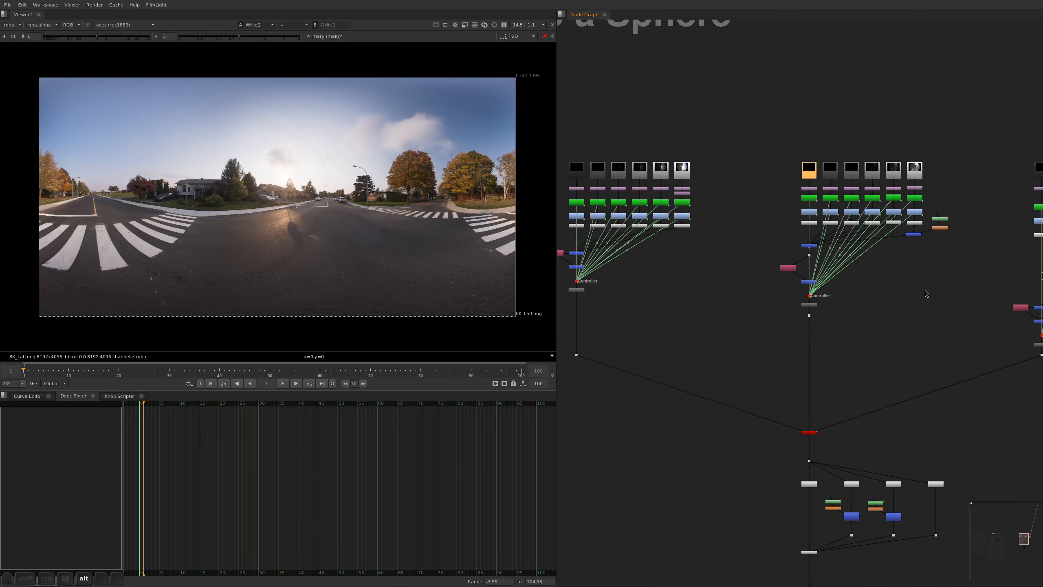
pyautogui.keyDown('alt'); pyautogui.moveTo(932, 238); pyautogui.dragTo(715, 273); pyautogui.keyUp('alt')
pyautogui.keyDown('alt'); pyautogui.moveTo(883, 365); pyautogui.dragTo(621, 313); pyautogui.keyUp('alt')
pyautogui.keyDown('alt'); pyautogui.moveTo(746, 191); pyautogui.dragTo(788, 348, button='middle'); pyautogui.keyUp('alt')
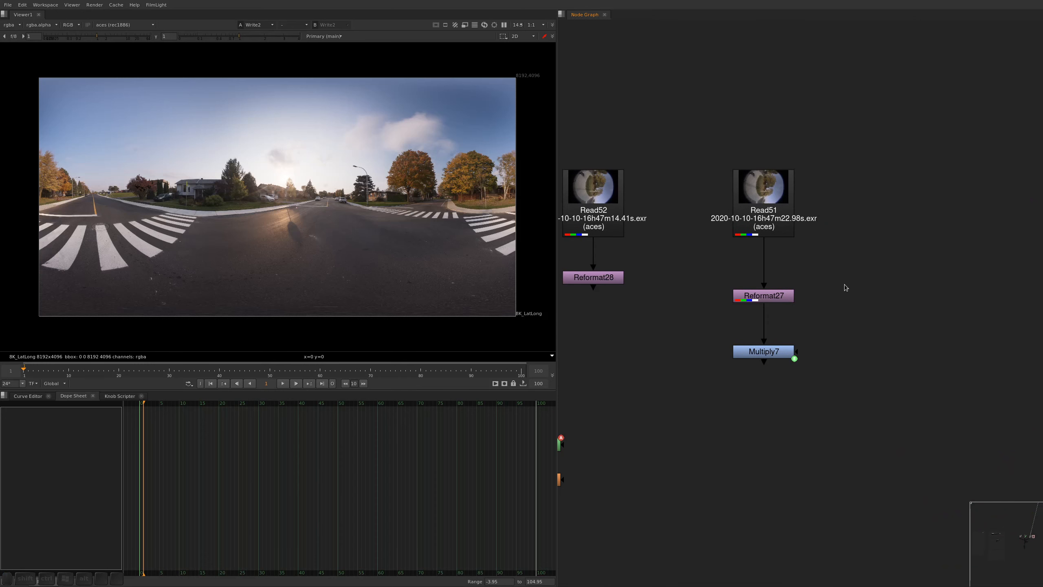
# View Reformat27, move it up to line up with Reformat28 beneath Read51, and save the script
pyautogui.moveTo(848, 254); pyautogui.dragTo(705, 341)
pyautogui.press('1')
pyautogui.moveTo(751, 298); pyautogui.dragTo(751, 279)
pyautogui.hotkey('ctrl', 's')
pyautogui.click(832, 300)
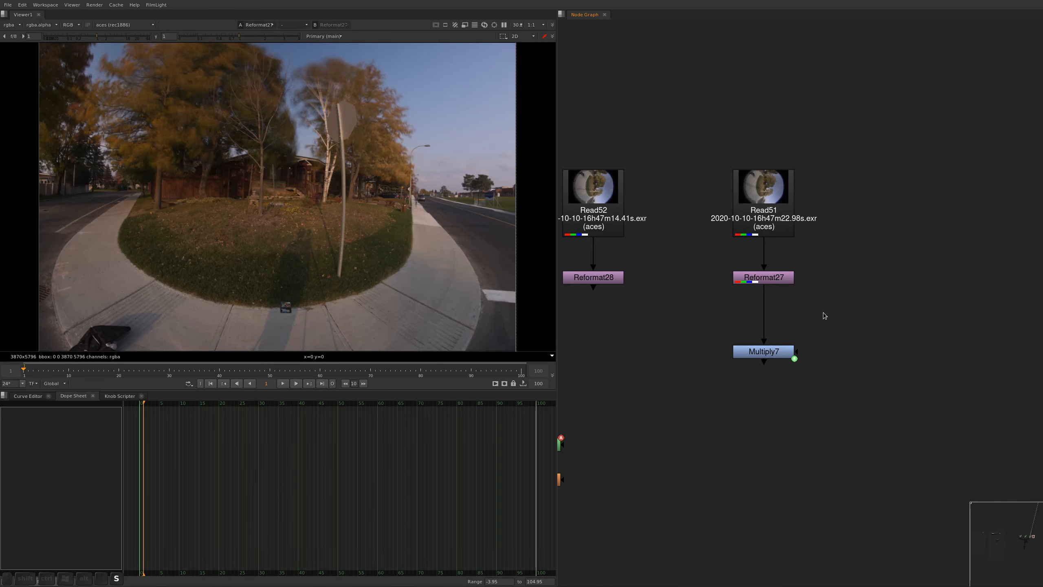
# View the Multiply7 output and examine the colour chart lying where the grass meets the sidewalk
pyautogui.keyDown('alt'); pyautogui.moveTo(274, 331); pyautogui.dragTo(306, 245); pyautogui.keyUp('alt')
pyautogui.keyDown('alt'); pyautogui.moveTo(306, 245); pyautogui.dragTo(441, 248, button='middle'); pyautogui.keyUp('alt')
pyautogui.moveTo(837, 307); pyautogui.dragTo(672, 385)
pyautogui.press('1')
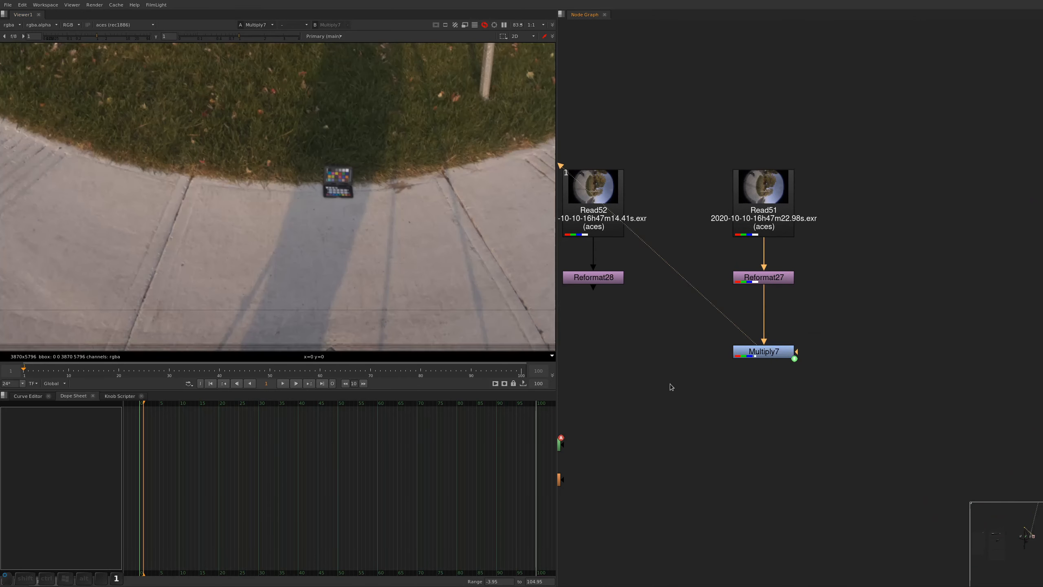
pyautogui.scroll(3, 321, 173)
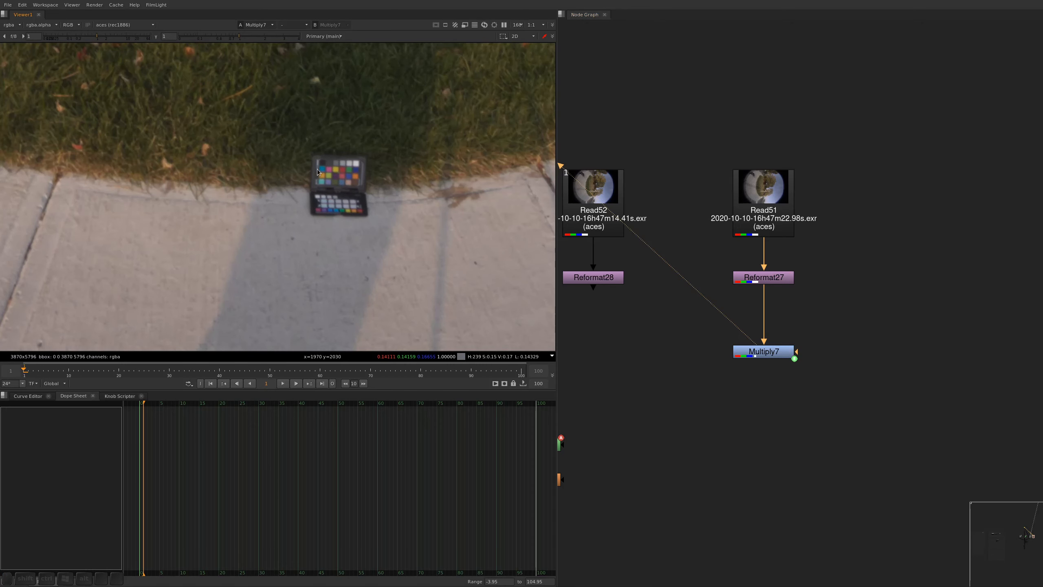
# Add a CalibrateMacbeth node after Multiply7
pyautogui.keyDown('alt'); pyautogui.moveTo(713, 429); pyautogui.dragTo(705, 377); pyautogui.keyUp('alt')
pyautogui.press('Delete')
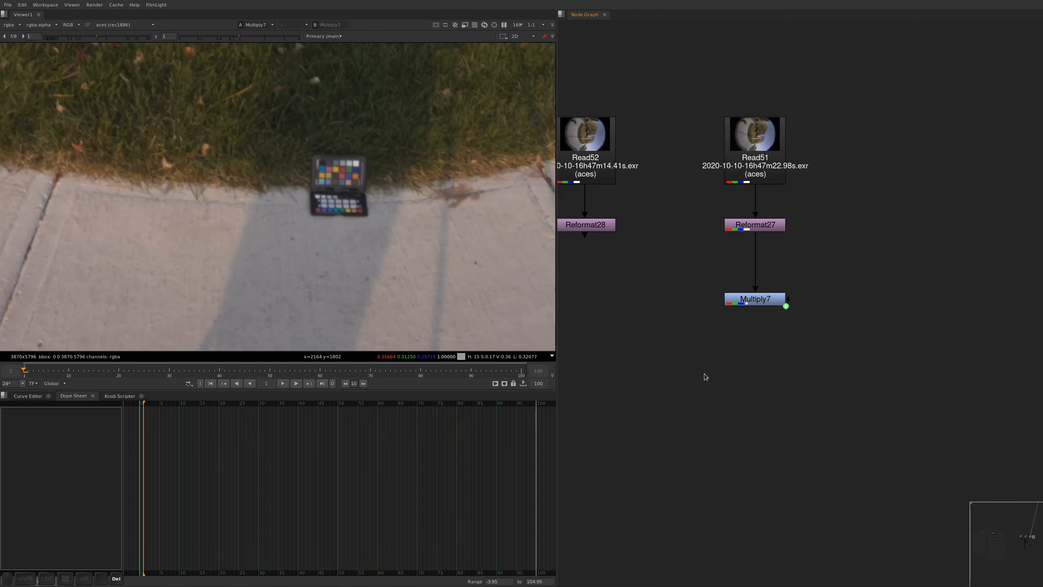
pyautogui.click(763, 305)
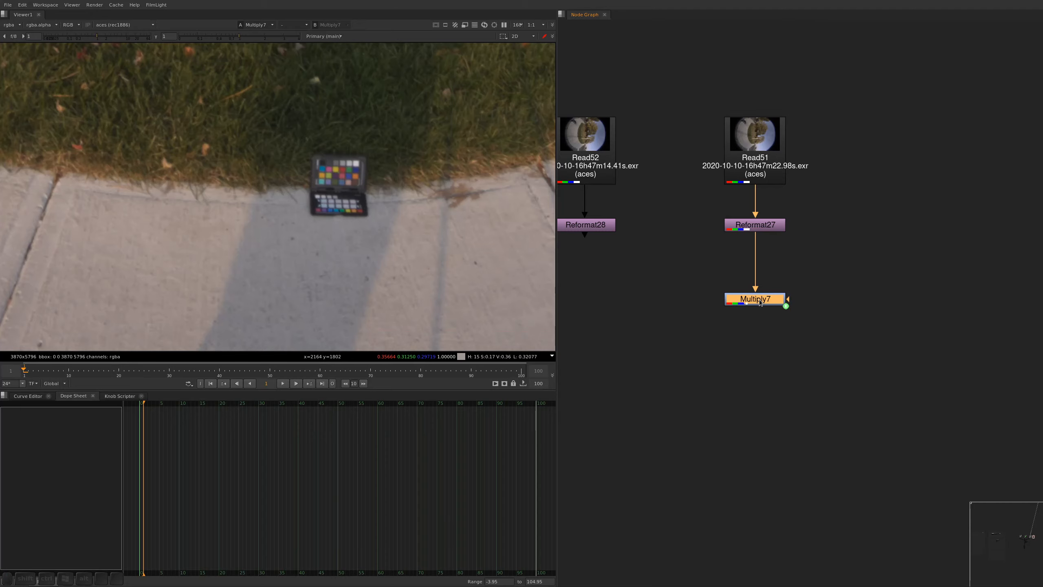
pyautogui.press('Tab')
pyautogui.write('calibra')
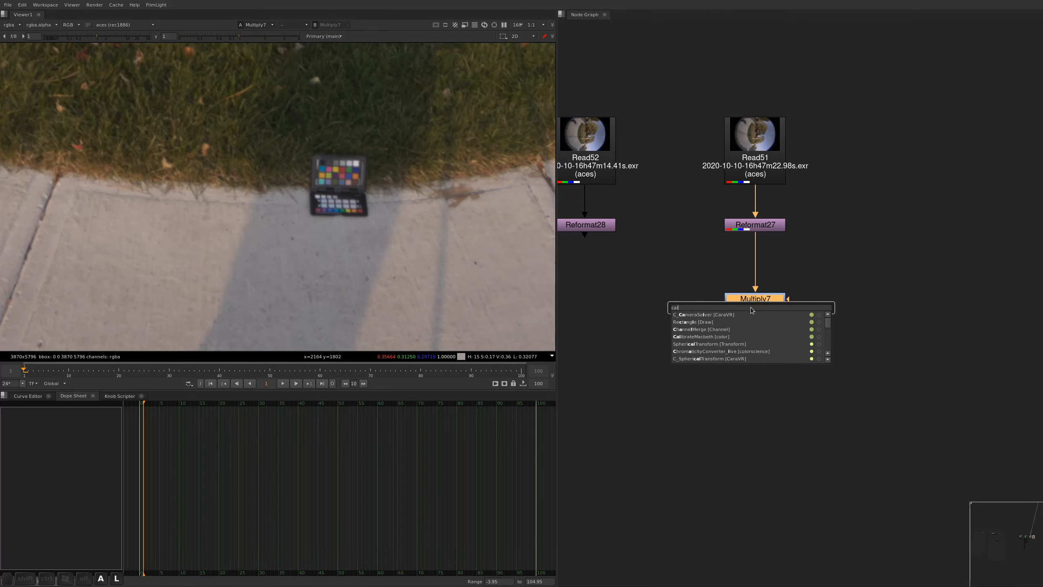
pyautogui.press('Return')
# Switch to the browser to review the CalibrateMacbeth documentation and its linked mmColorTarget page, then return to Nuke
pyautogui.hotkey('alt', 'Tab')
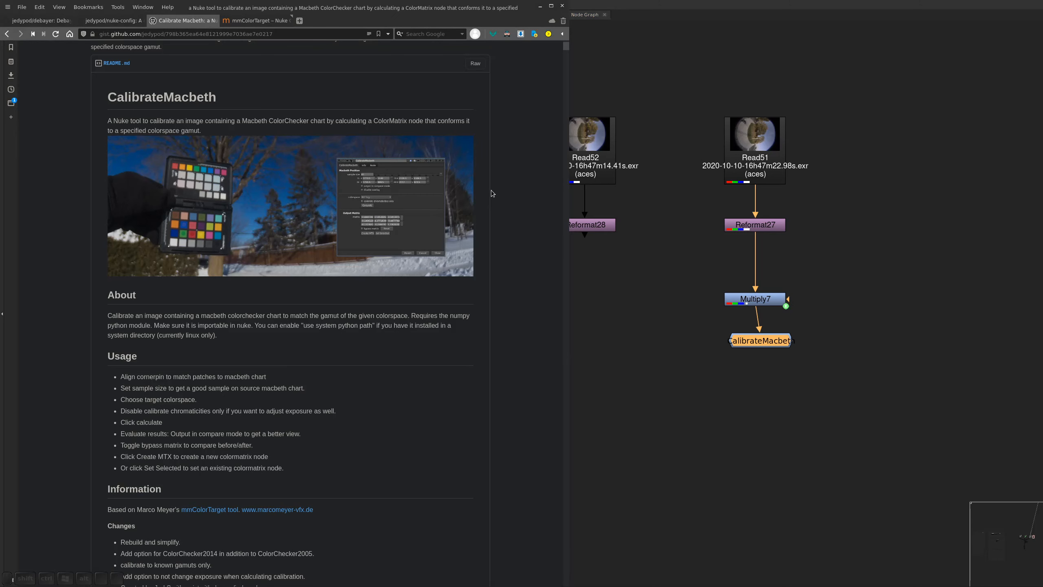
pyautogui.scroll(-5, 507, 209)
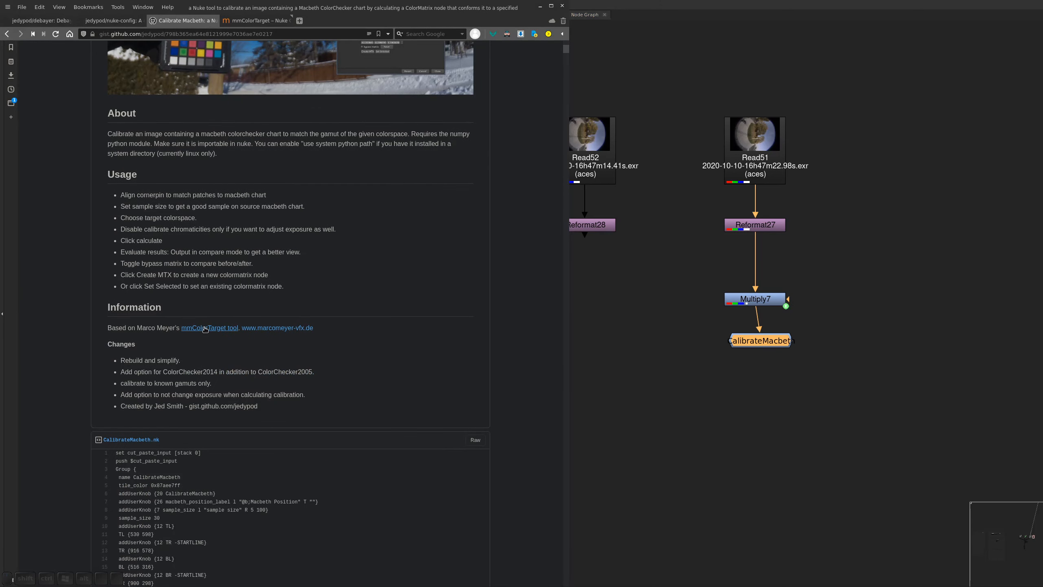
pyautogui.middleClick(202, 327)
pyautogui.click(323, 20)
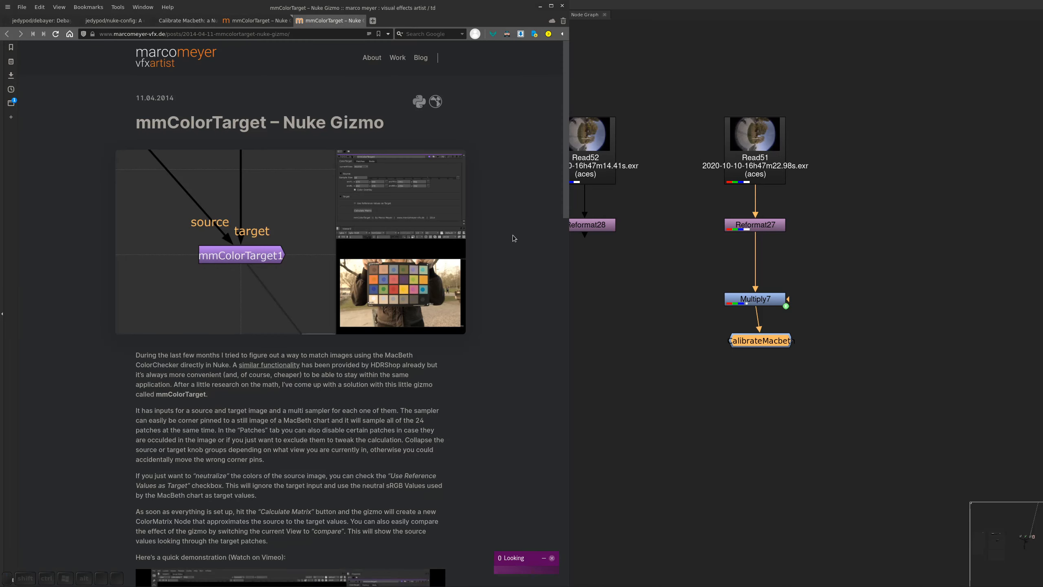
pyautogui.press('alt')
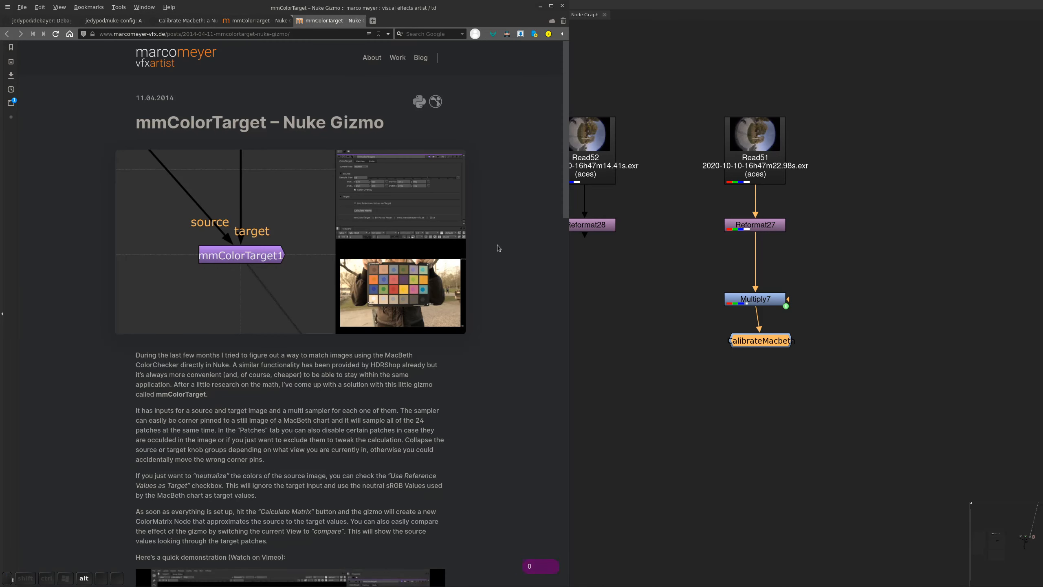
pyautogui.hotkey('ctrl', 'w')
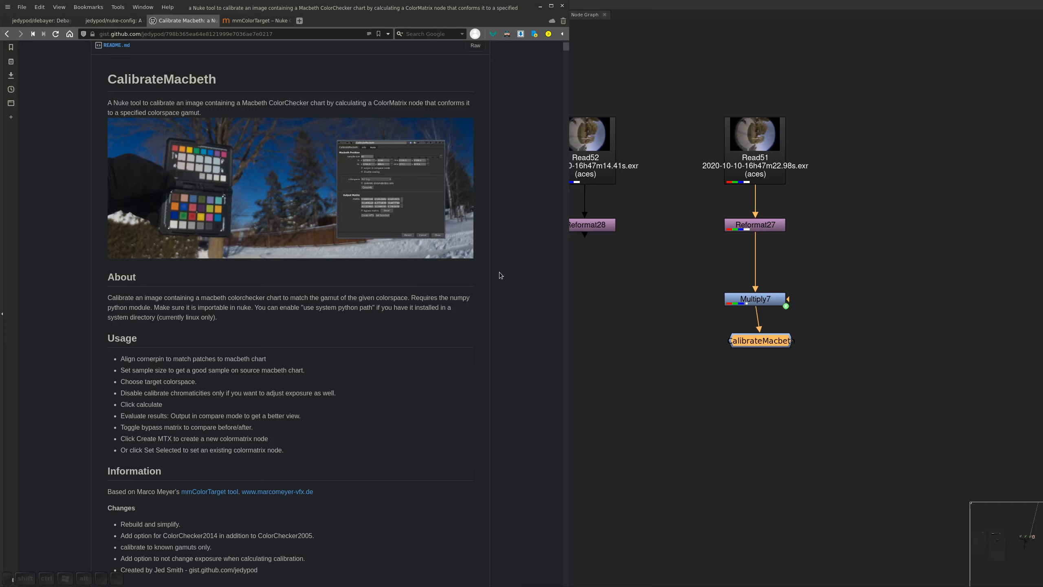
pyautogui.hotkey('alt', 'Tab')
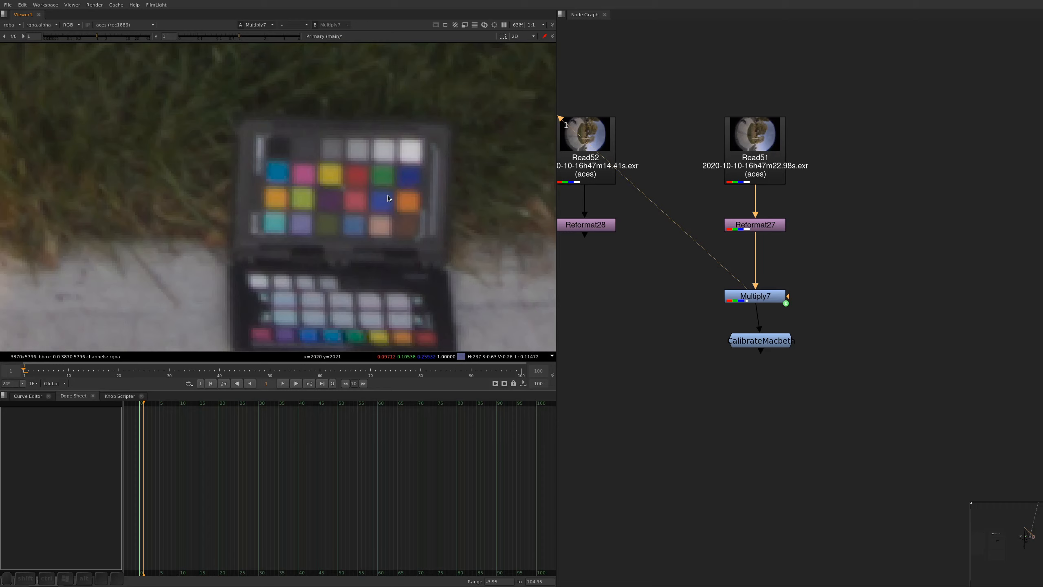
# Compare the colour chart in the Multiply7, Reformat28 and Reformat27 images
pyautogui.press('alt')
pyautogui.keyDown('alt'); pyautogui.moveTo(384, 159); pyautogui.dragTo(386, 195, button='middle'); pyautogui.keyUp('alt')
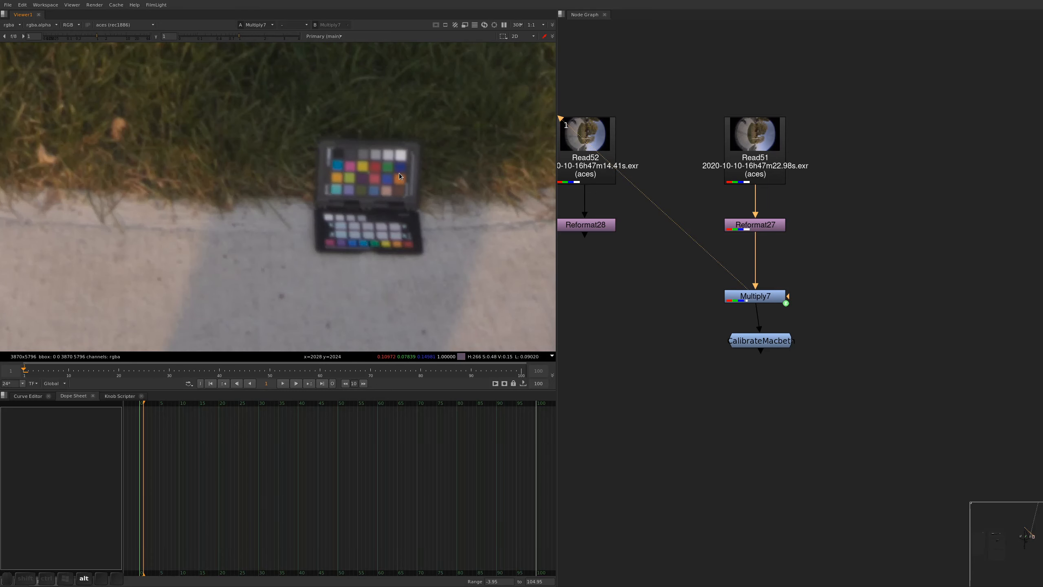
pyautogui.press('1')
pyautogui.moveTo(643, 186); pyautogui.dragTo(534, 266)
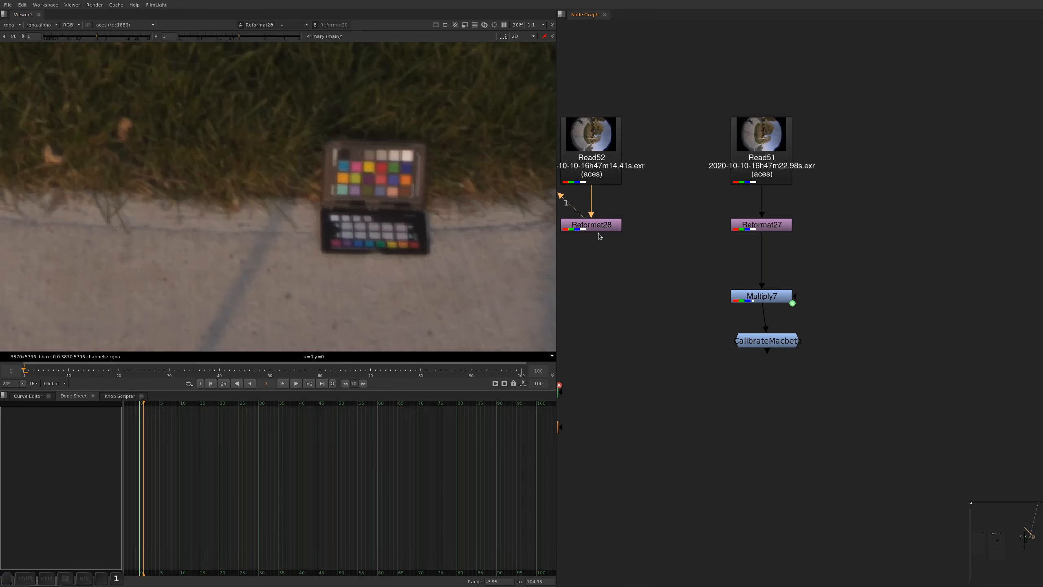
pyautogui.click(783, 231)
pyautogui.press('1')
pyautogui.press('alt')
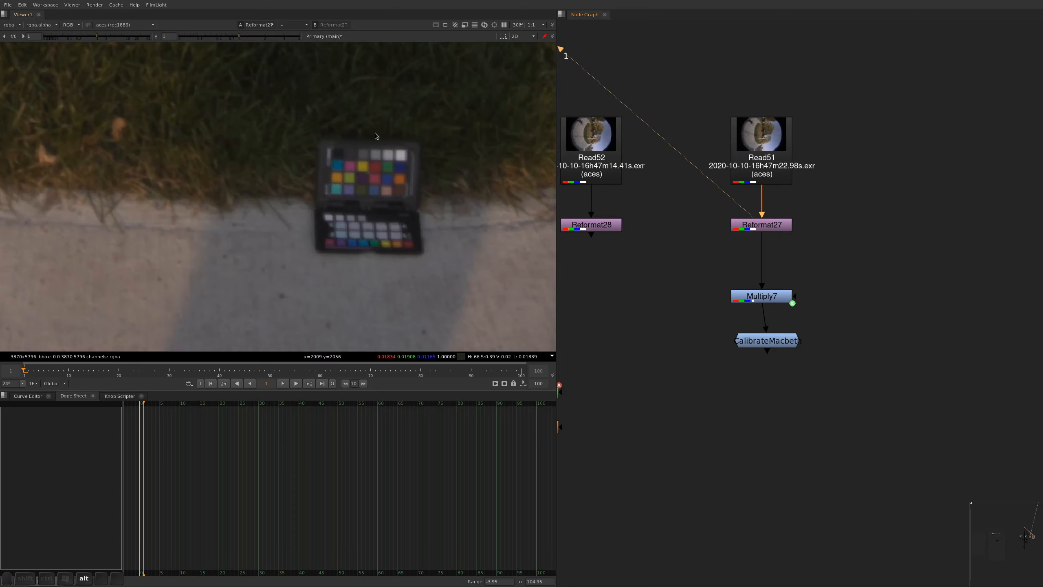
pyautogui.keyDown('alt'); pyautogui.moveTo(406, 158); pyautogui.dragTo(376, 207); pyautogui.keyUp('alt')
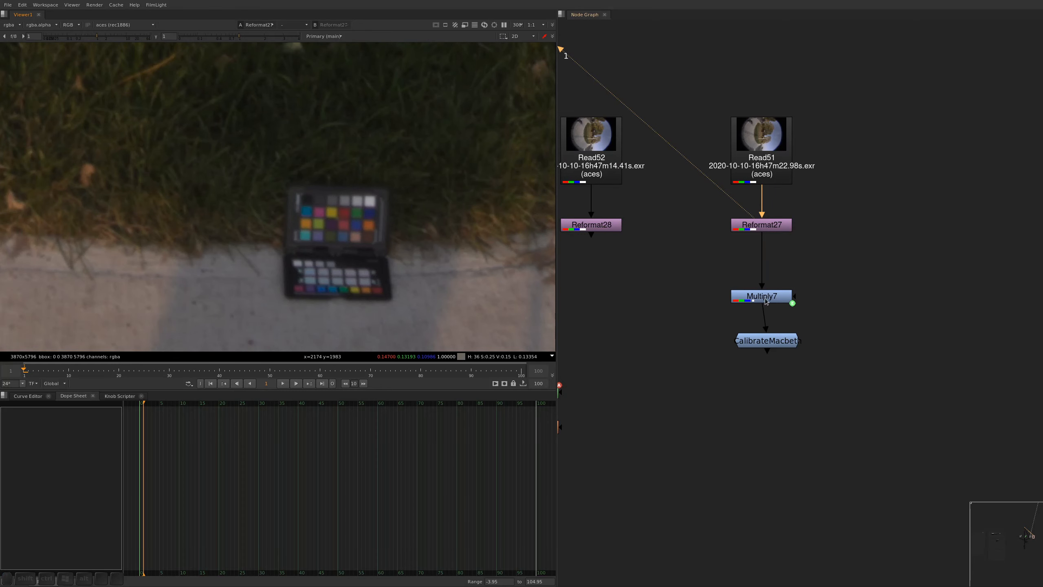
# Open the CalibrateMacbeth controls, move its four corner points beside the colour chart with TL at about (1974, 2054), and view the node's output
pyautogui.doubleClick(773, 345)
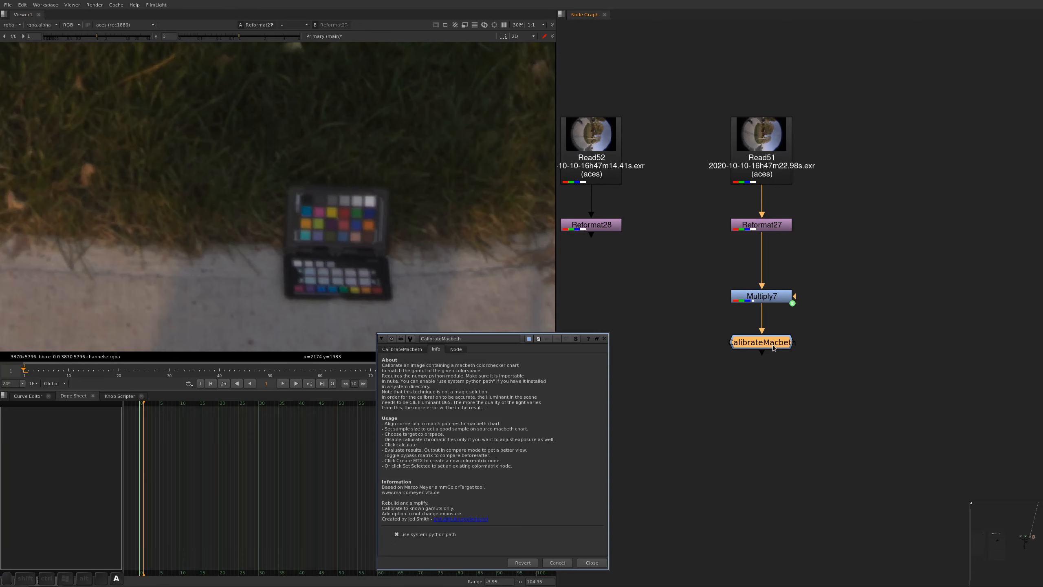
pyautogui.click(405, 349)
pyautogui.scroll(-6, 361, 144)
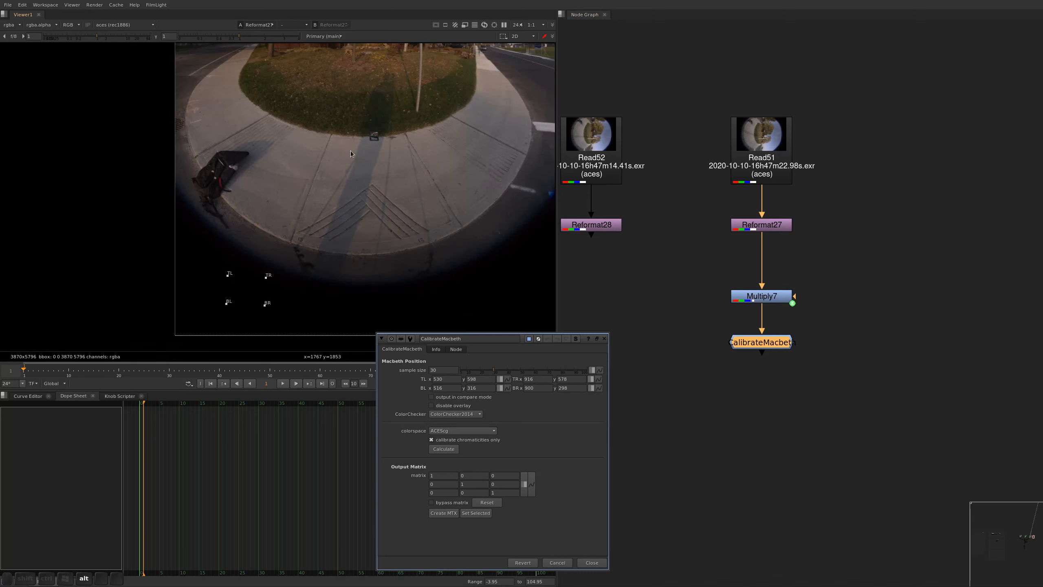
pyautogui.moveTo(227, 274); pyautogui.dragTo(372, 134)
pyautogui.scroll(7, 372, 134)
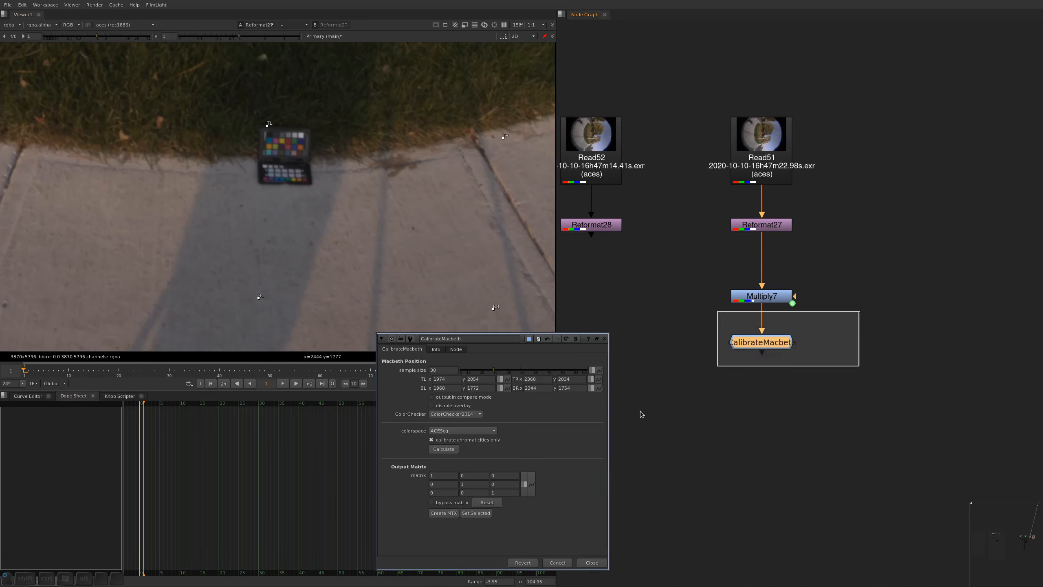
pyautogui.press('1')
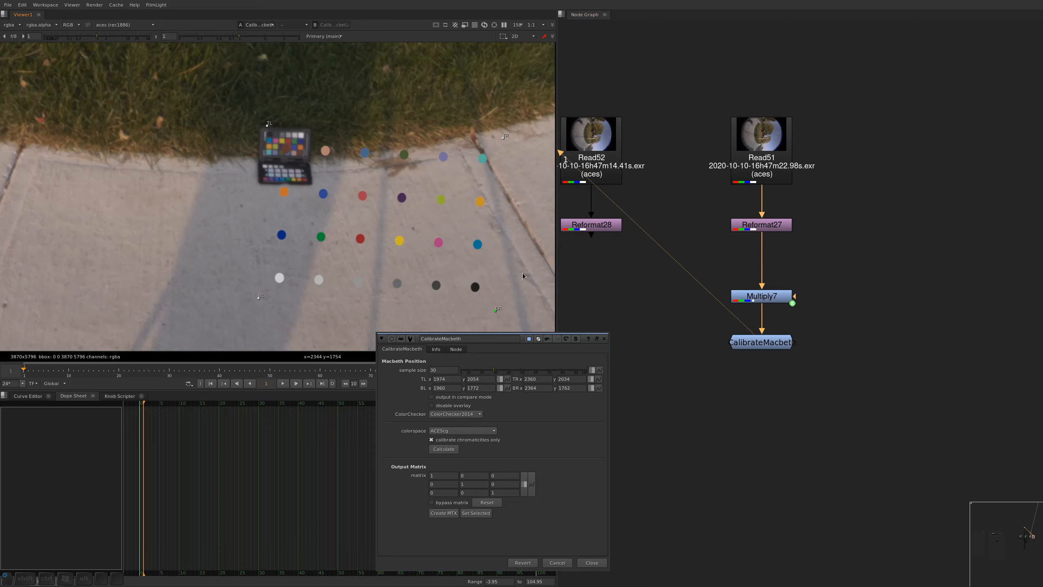
# Pull the four CalibrateMacbeth corner points tightly around the chart's 24-patch panel, rotated 180 degrees to match the upside-down chart
pyautogui.moveTo(292, 132); pyautogui.dragTo(291, 131)
pyautogui.moveTo(258, 297); pyautogui.dragTo(286, 187)
pyautogui.scroll(-2, 287, 187)
pyautogui.moveTo(286, 186); pyautogui.dragTo(280, 271, button='middle')
pyautogui.moveTo(267, 229); pyautogui.dragTo(356, 228)
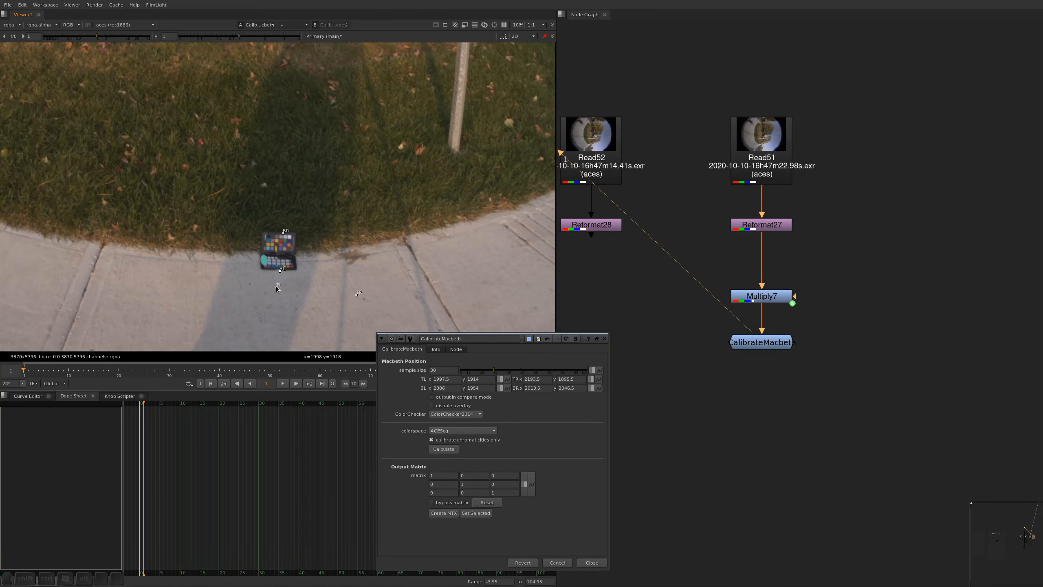
pyautogui.moveTo(423, 238)
pyautogui.mouseDown()
pyautogui.moveTo(339, 247)
pyautogui.moveTo(322, 211)
pyautogui.moveTo(331, 208)
pyautogui.moveTo(293, 233)
pyautogui.mouseUp()
pyautogui.moveTo(328, 208); pyautogui.dragTo(266, 247)
pyautogui.moveTo(356, 228); pyautogui.dragTo(267, 234)
# Align the corner points with the patch grid: TL about (2035, 2003), TR (1971, 2007), BL (2036, 2044), BR (1973, 2045)
pyautogui.scroll(4, 270, 239)
pyautogui.scroll(1, 270, 239)
pyautogui.moveTo(381, 209); pyautogui.dragTo(380, 209)
pyautogui.moveTo(250, 212); pyautogui.dragTo(249, 214)
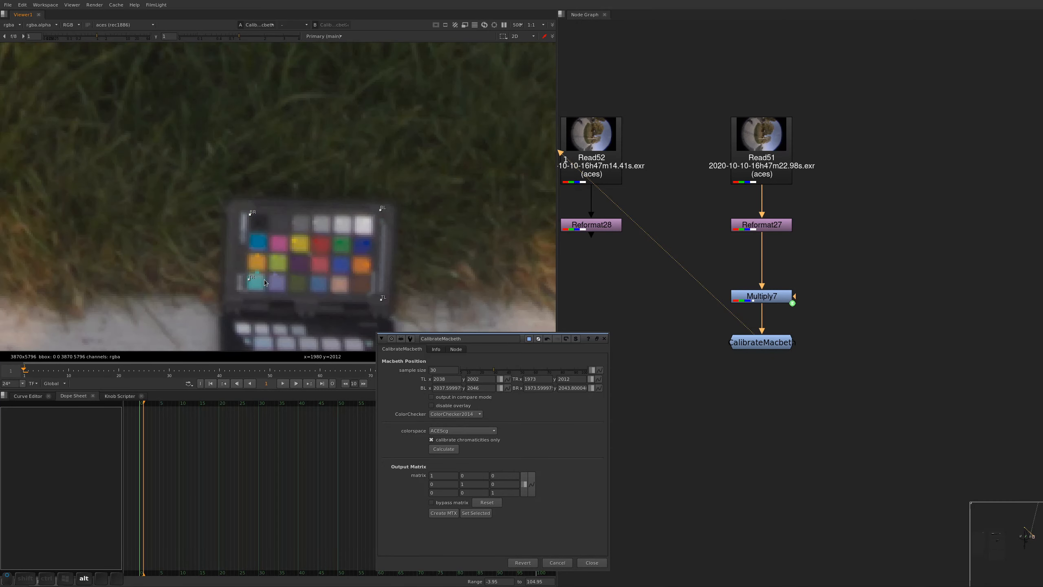
pyautogui.moveTo(247, 288); pyautogui.dragTo(244, 289)
pyautogui.moveTo(383, 299); pyautogui.dragTo(377, 295)
pyautogui.moveTo(379, 216); pyautogui.dragTo(378, 215)
pyautogui.moveTo(247, 210); pyautogui.dragTo(246, 211)
pyautogui.scroll(2, 323, 248)
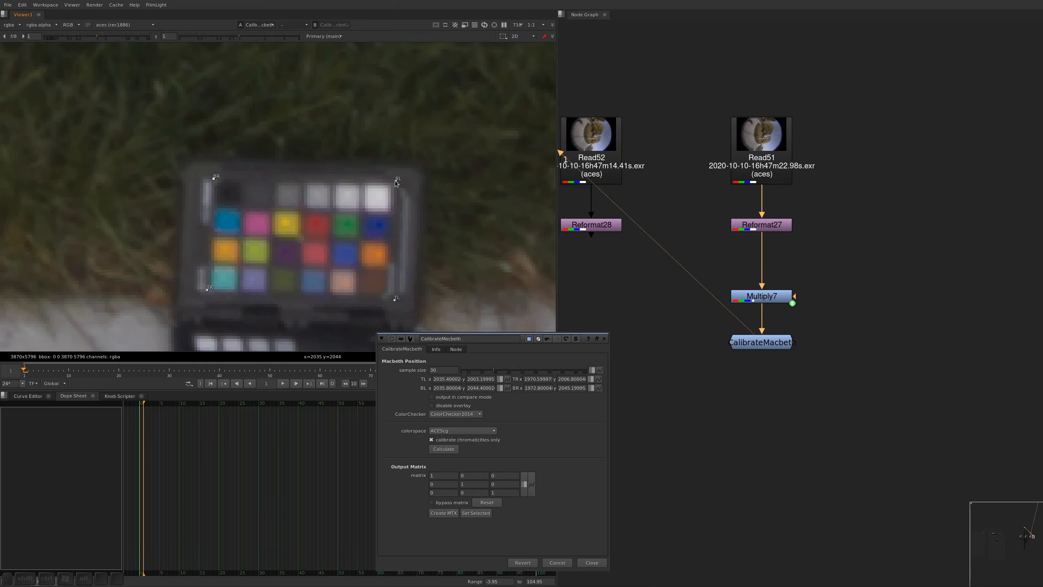
# Fine-tune the corner points, placing TL at about (2033.6, 2003.8), TR at (1970.9, 2006.4) and BL at (2035, 2043.9)
pyautogui.moveTo(395, 181); pyautogui.dragTo(395, 182)
pyautogui.moveTo(397, 303); pyautogui.dragTo(385, 299)
pyautogui.moveTo(206, 292); pyautogui.dragTo(209, 291)
pyautogui.moveTo(400, 179); pyautogui.dragTo(393, 182)
# Choose ACEScg as the target colorspace for the CalibrateMacbeth node
pyautogui.click(554, 449)
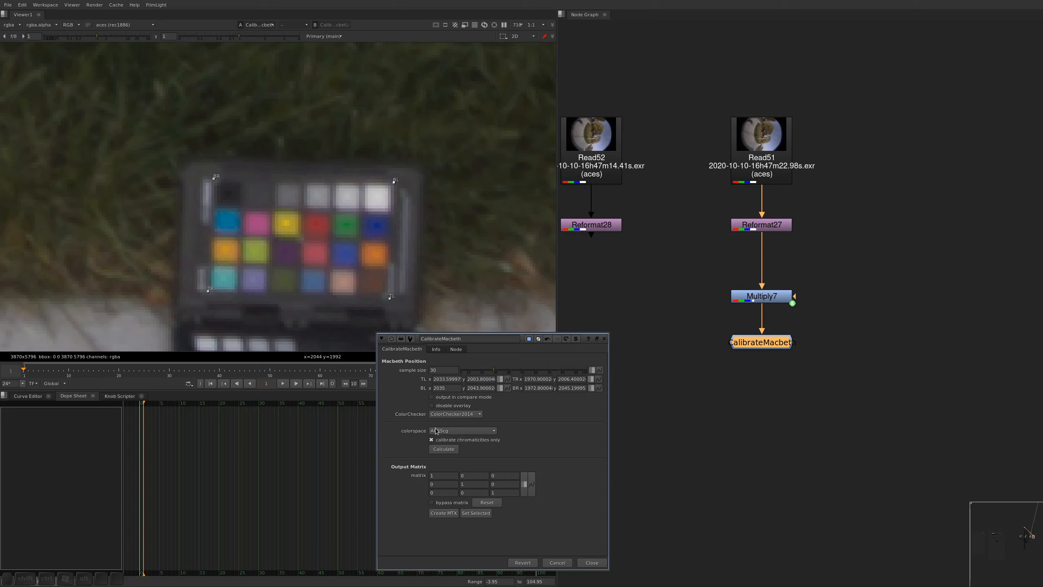
pyautogui.click(459, 432)
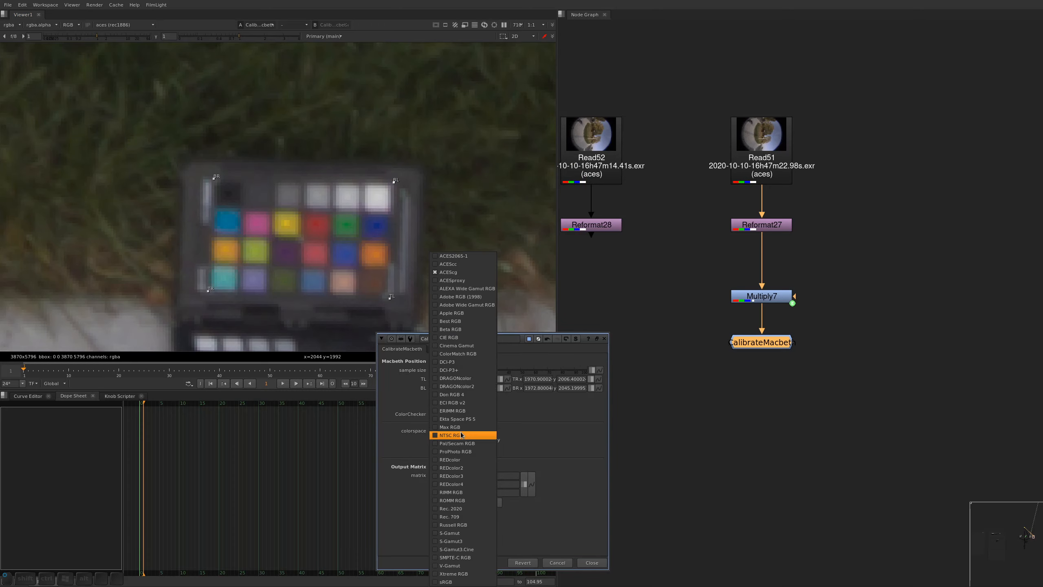
pyautogui.click(448, 272)
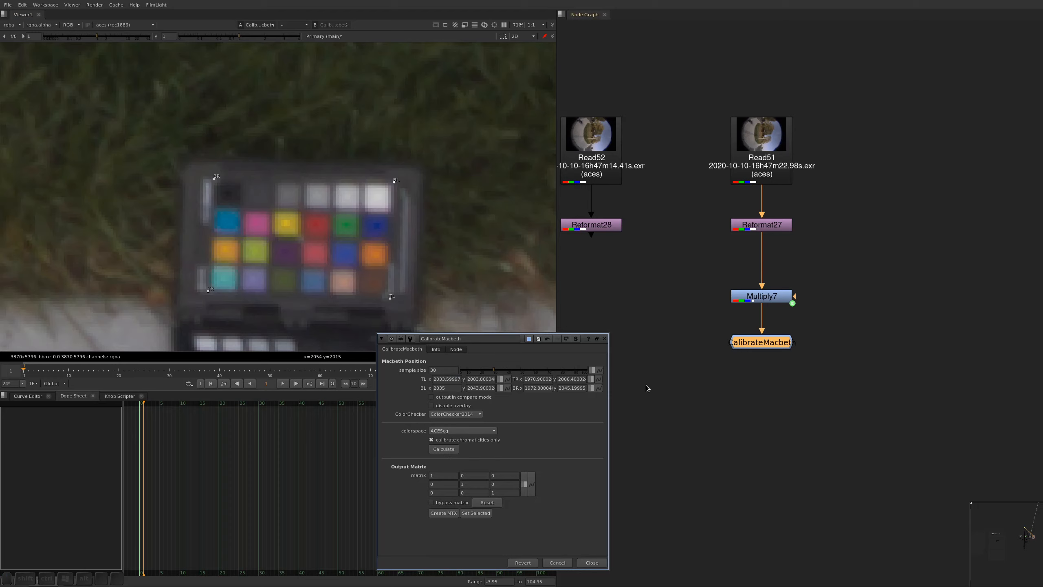
# Calculate the CalibrateMacbeth colour matrix from the placed chart corners for ACEScg, calibrating chromaticities only
pyautogui.click(762, 296)
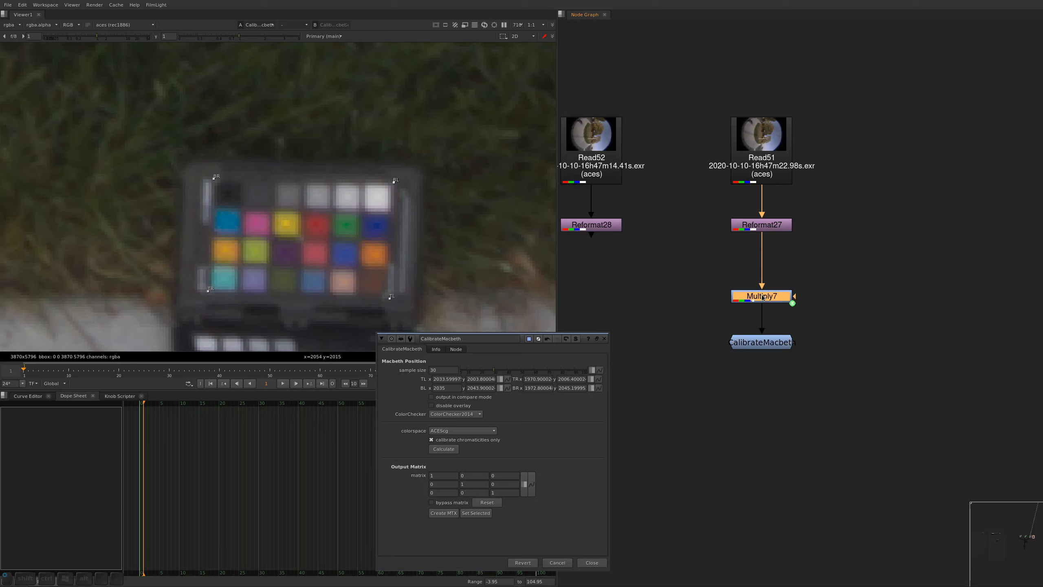
pyautogui.click(444, 449)
pyautogui.click(817, 347)
pyautogui.click(776, 343)
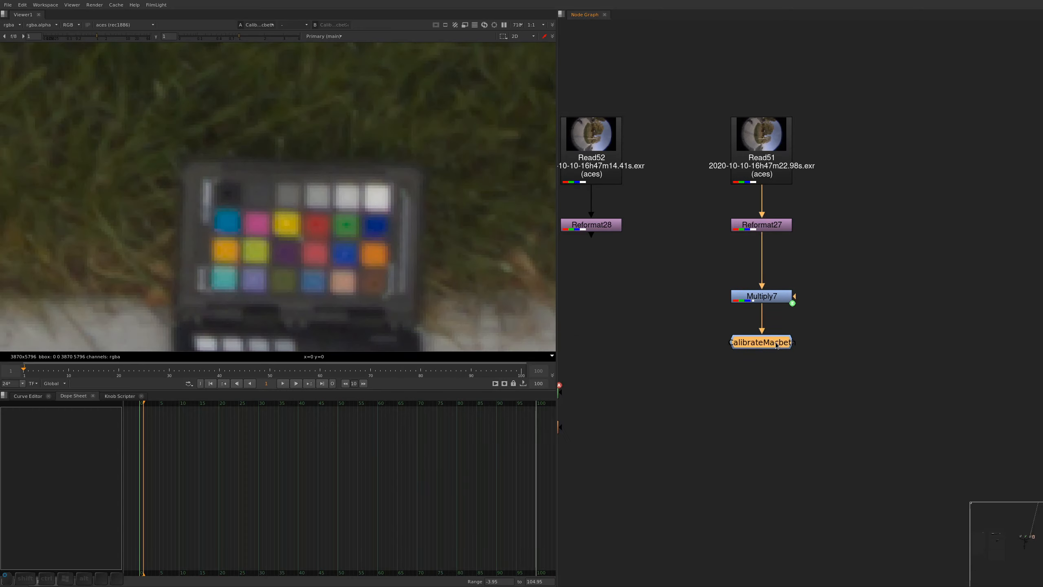
# Compare the photographed colour chart before and after calibration by alternating the viewer between Multiply7 and CalibrateMacbeth
pyautogui.moveTo(835, 249); pyautogui.dragTo(794, 265)
pyautogui.press('2')
pyautogui.press('1')
pyautogui.press('2')
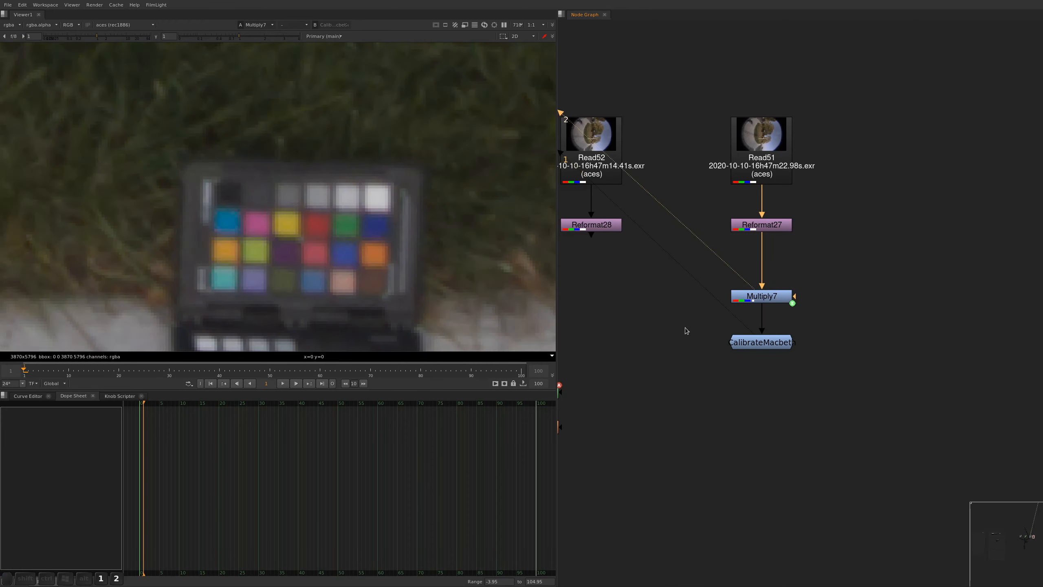
pyautogui.press('1')
pyautogui.press('2')
pyautogui.press('1')
# View the whole fisheye image and compare its colours between the uncalibrated Multiply7 and CalibrateMacbeth outputs
pyautogui.keyDown('alt'); pyautogui.moveTo(379, 154); pyautogui.dragTo(323, 164, button='middle'); pyautogui.keyUp('alt')
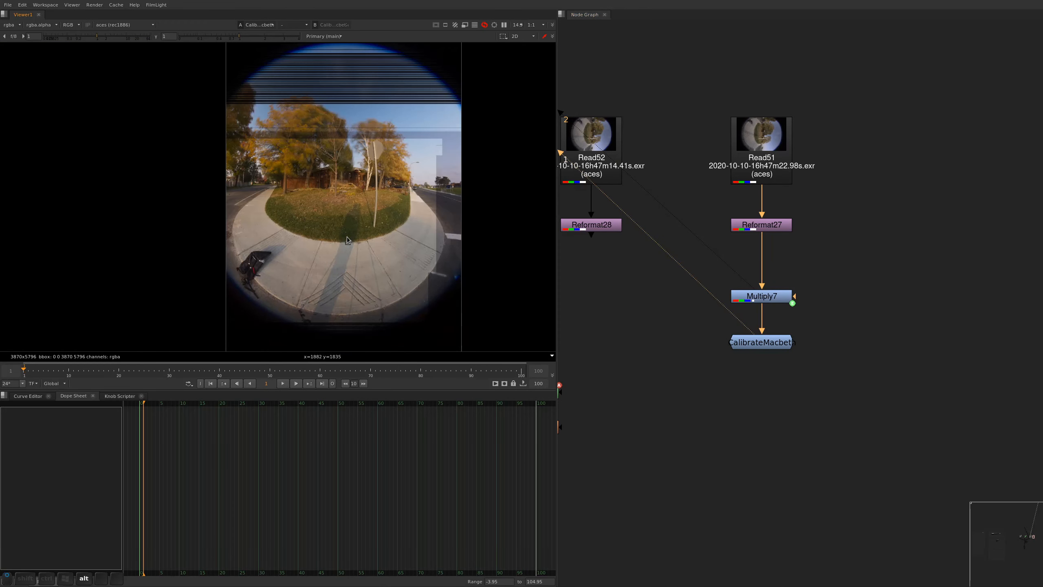
pyautogui.keyDown('alt'); pyautogui.moveTo(348, 214); pyautogui.dragTo(343, 204); pyautogui.keyUp('alt')
pyautogui.keyDown('alt'); pyautogui.moveTo(343, 204); pyautogui.dragTo(374, 207, button='middle'); pyautogui.keyUp('alt')
pyautogui.keyDown('alt'); pyautogui.moveTo(373, 207); pyautogui.dragTo(369, 225); pyautogui.keyUp('alt')
pyautogui.press('2')
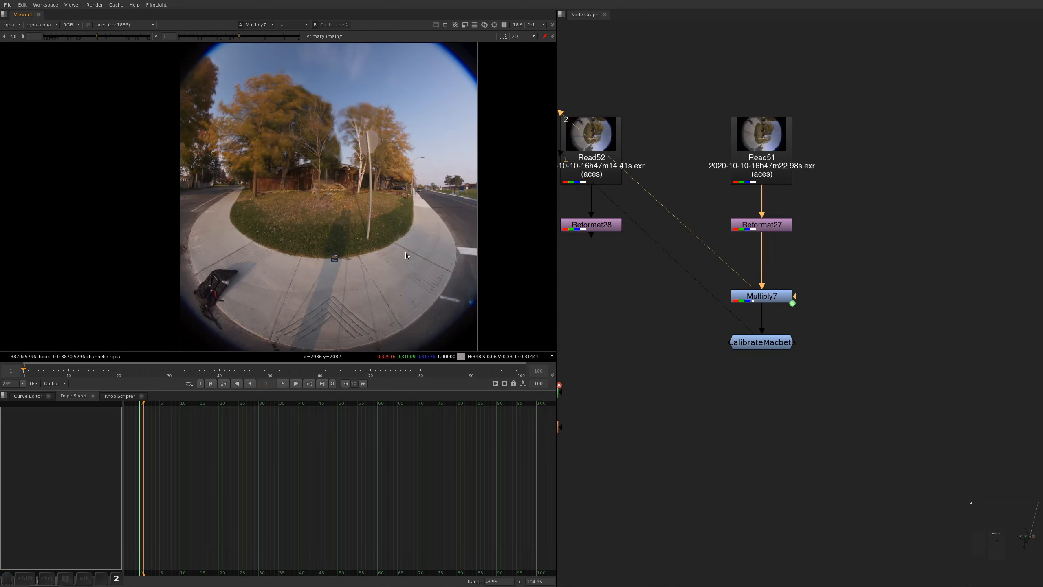
pyautogui.press('1')
pyautogui.press('2')
pyautogui.press('1')
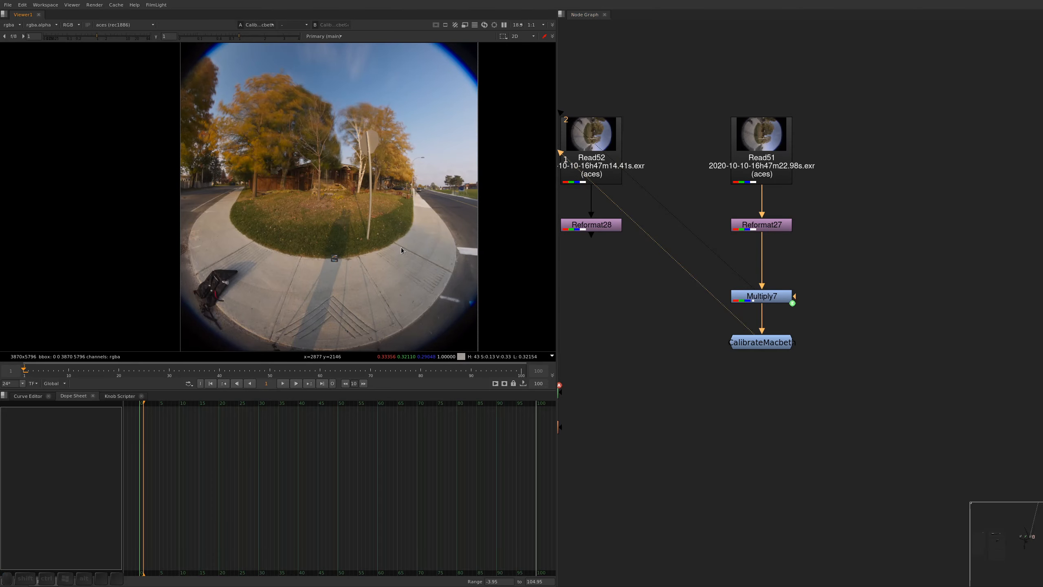
pyautogui.press('2')
pyautogui.press('1')
pyautogui.press('2')
pyautogui.press('1')
pyautogui.press('2')
pyautogui.press('1')
pyautogui.press('2')
# Compare the sky, trees, grass and pavement of the fisheye image up close with and without the calibration
pyautogui.scroll(4, 349, 243)
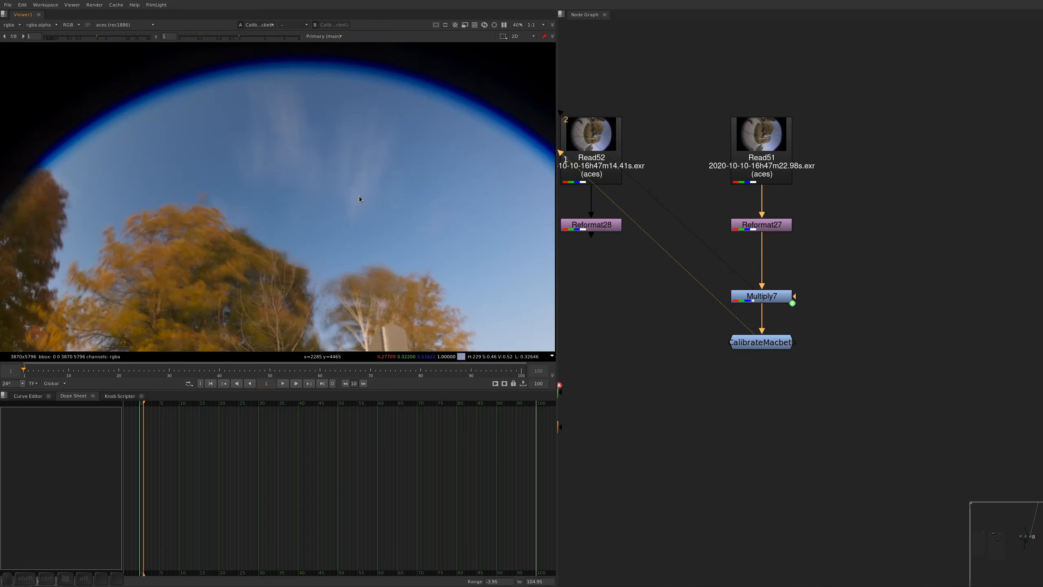
pyautogui.press('1')
pyautogui.press('2')
pyautogui.press('1')
pyautogui.press('2')
pyautogui.press('1')
pyautogui.keyDown('alt'); pyautogui.scroll(-4, 370, 183); pyautogui.keyUp('alt')
pyautogui.keyDown('alt'); pyautogui.moveTo(374, 221); pyautogui.dragTo(344, 121); pyautogui.keyUp('alt')
pyautogui.keyDown('alt'); pyautogui.scroll(2, 360, 222); pyautogui.keyUp('alt')
pyautogui.keyDown('alt'); pyautogui.moveTo(332, 285); pyautogui.dragTo(359, 246); pyautogui.keyUp('alt')
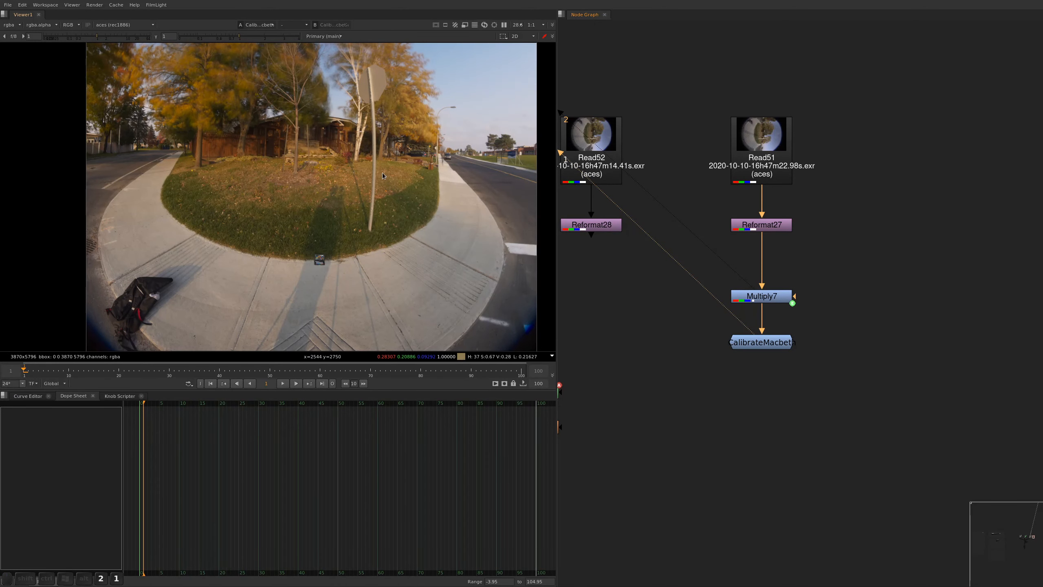
pyautogui.keyDown('alt'); pyautogui.moveTo(382, 168); pyautogui.dragTo(388, 248); pyautogui.keyUp('alt')
pyautogui.keyDown('alt'); pyautogui.moveTo(408, 304); pyautogui.dragTo(406, 283); pyautogui.keyUp('alt')
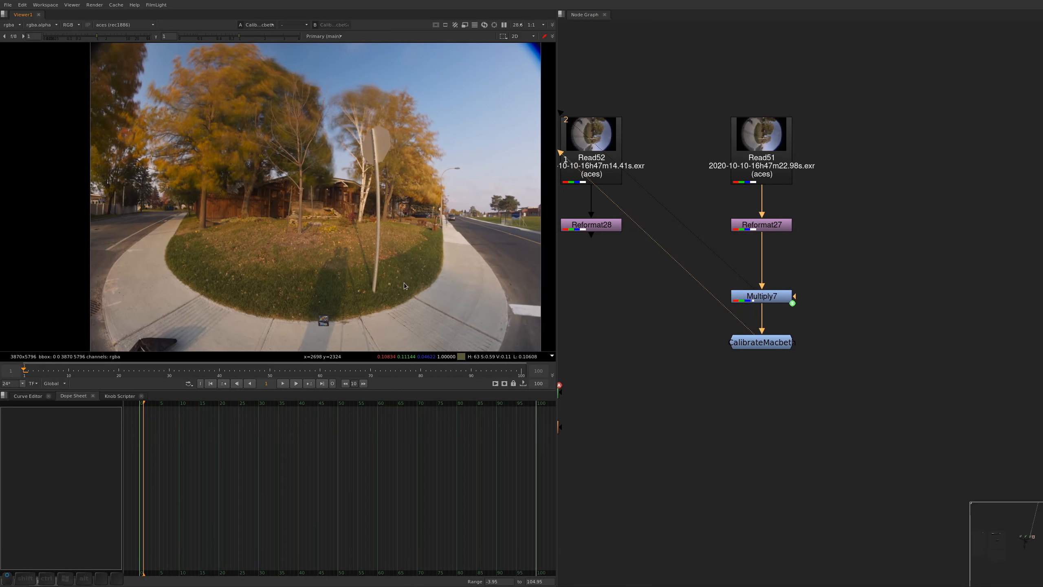
pyautogui.press('2')
pyautogui.press('1')
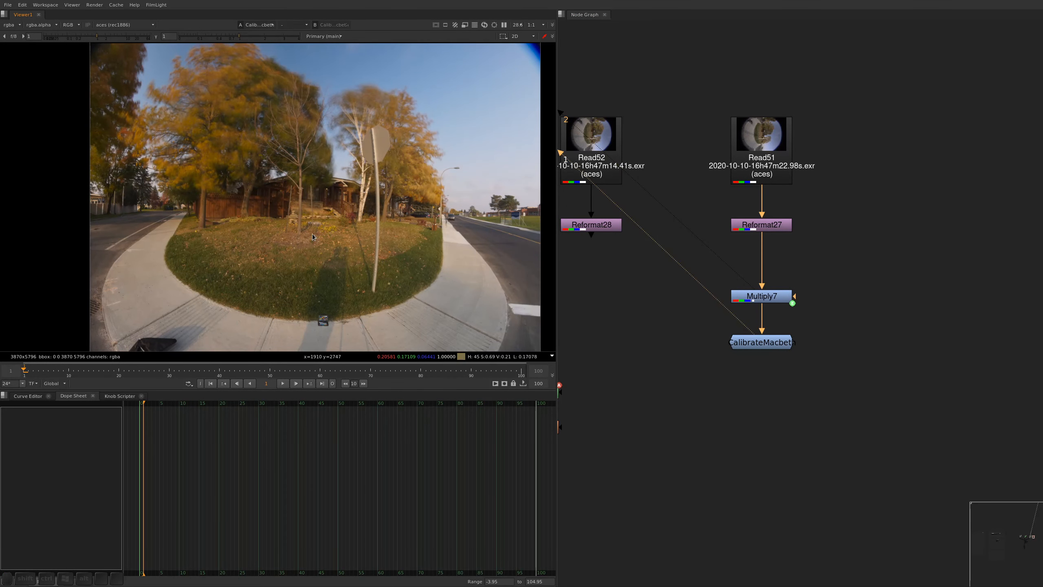
# Create a ColorMatrix node from the CalibrateMacbeth result and delete the Multiply node generated with it
pyautogui.click(749, 347)
pyautogui.doubleClick(749, 348)
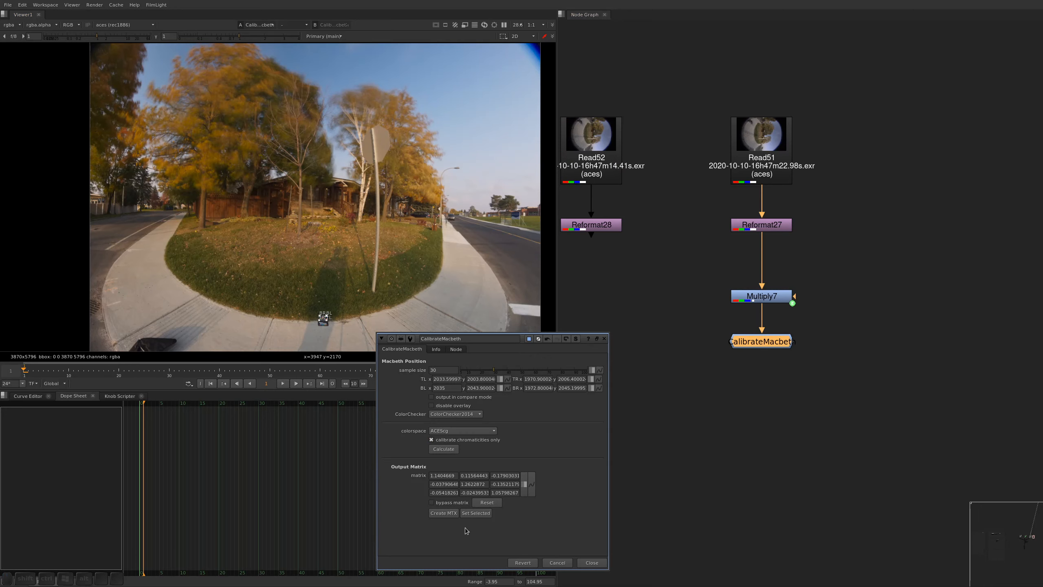
pyautogui.click(444, 513)
pyautogui.moveTo(723, 368); pyautogui.dragTo(593, 445)
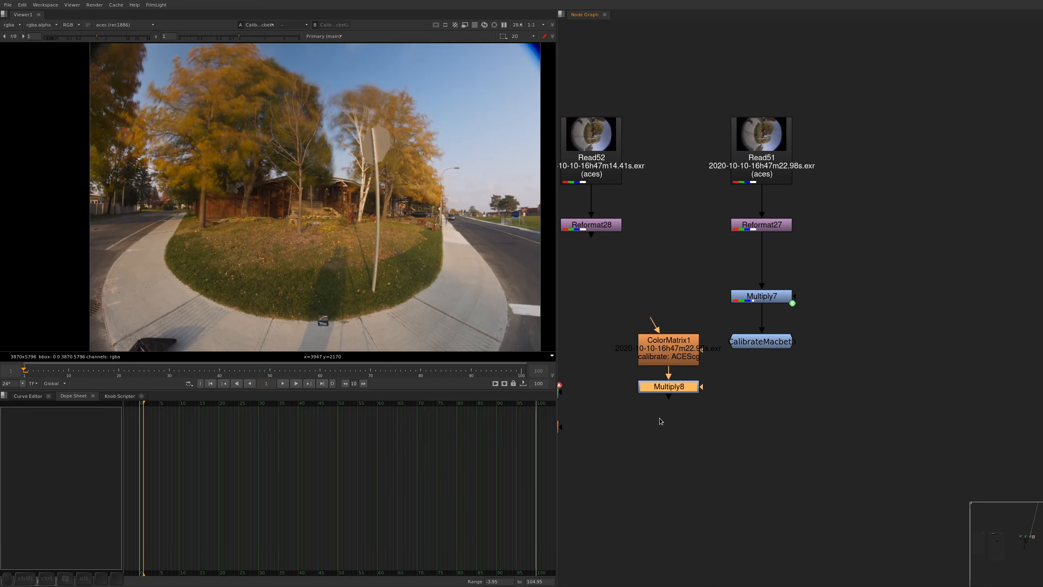
pyautogui.press('Delete')
# Move the ColorMatrix node into the panorama's main pipe below the final merge, view its output and save the script
pyautogui.moveTo(692, 346); pyautogui.dragTo(712, 411)
pyautogui.hotkey('ctrl', 'x')
pyautogui.keyDown('alt'); pyautogui.moveTo(701, 234); pyautogui.dragTo(784, 237, button='middle'); pyautogui.keyUp('alt')
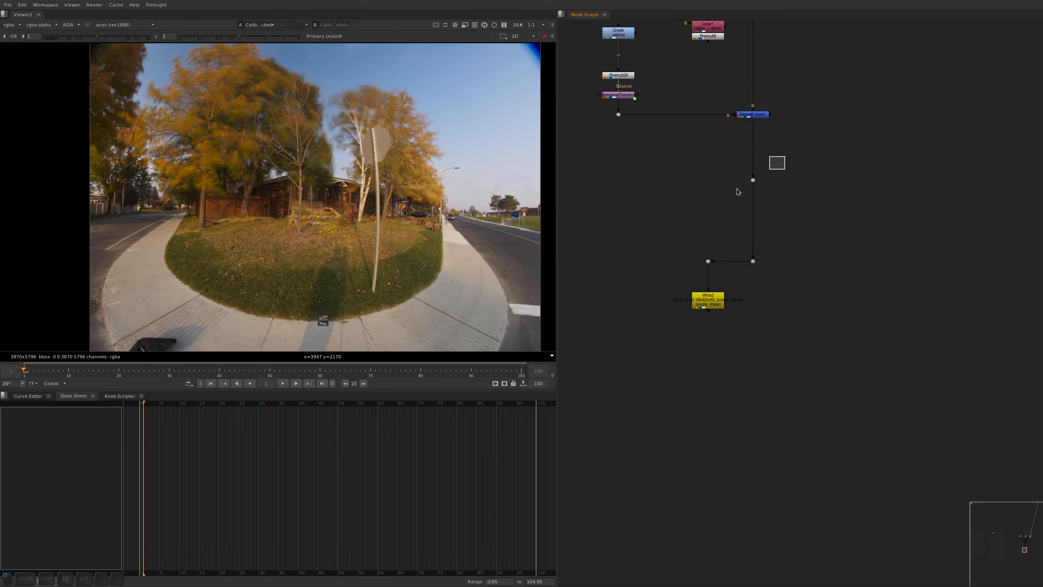
pyautogui.hotkey('ctrl', 'v')
pyautogui.moveTo(785, 156); pyautogui.dragTo(755, 218)
pyautogui.press('1')
pyautogui.hotkey('ctrl', 's')
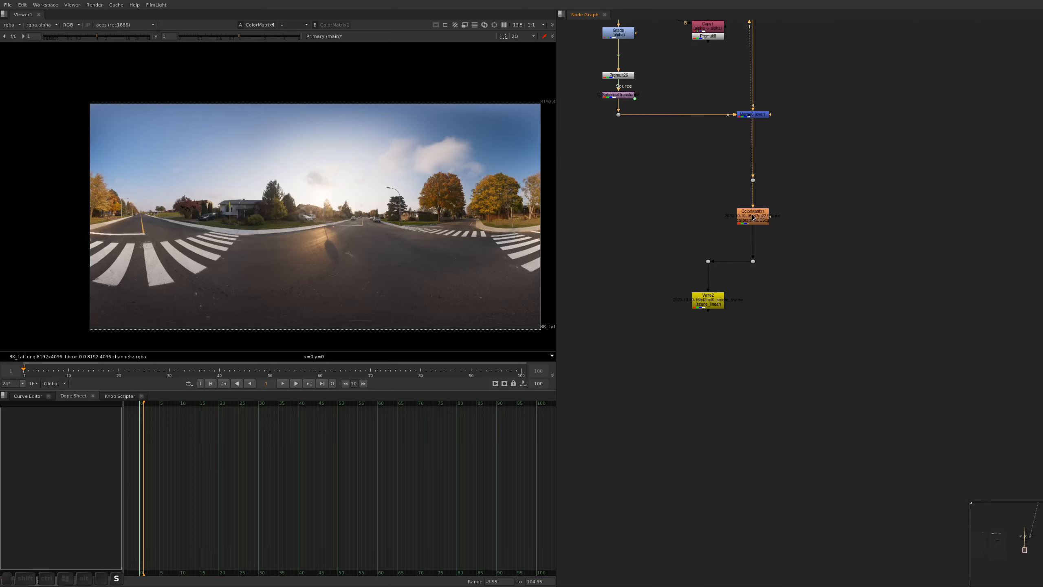
# Toggle the ColorMatrix node off and on to compare the full panorama with and without the calibration
pyautogui.press('d')
pyautogui.press('d')
pyautogui.press('d')
pyautogui.press('d')
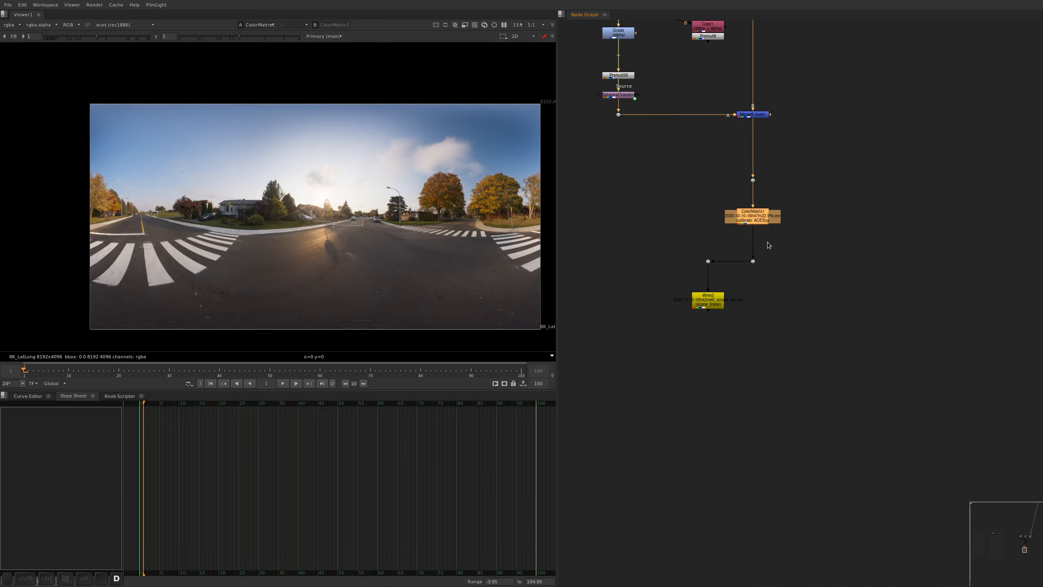
pyautogui.press('h')
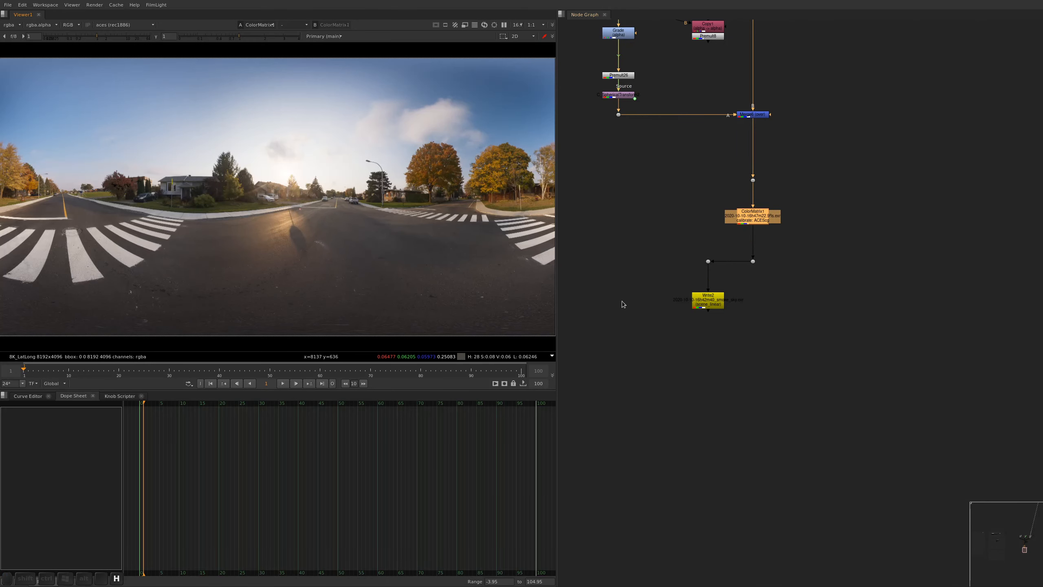
# Save the script and set the output colorspace of the smoke_sky EXR write node to aces
pyautogui.hotkey('ctrl', 's')
pyautogui.click(715, 305)
pyautogui.keyDown('alt'); pyautogui.moveTo(713, 309); pyautogui.dragTo(720, 310, button='middle'); pyautogui.keyUp('alt')
pyautogui.press('a')
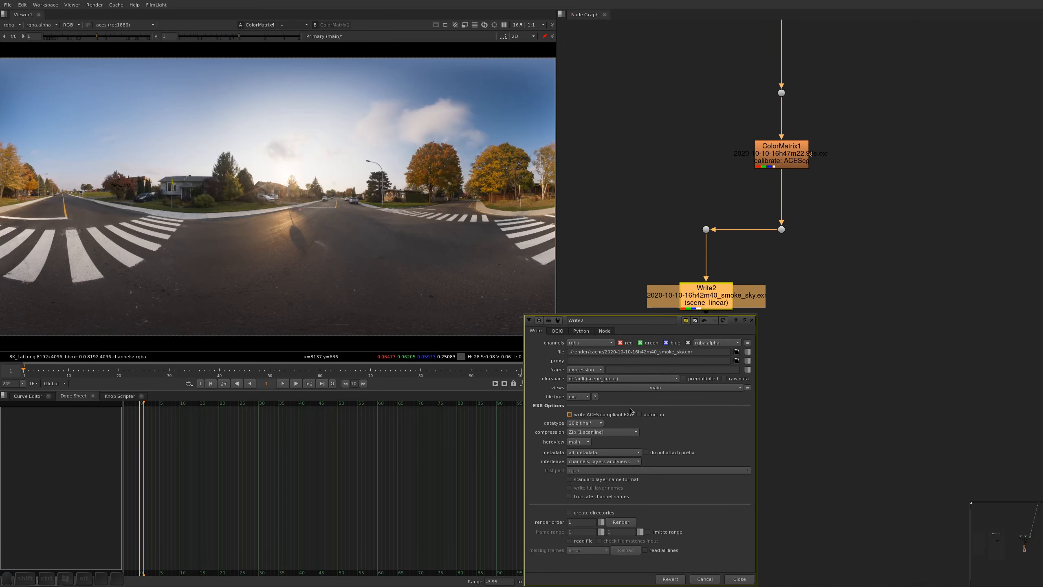
pyautogui.click(626, 379)
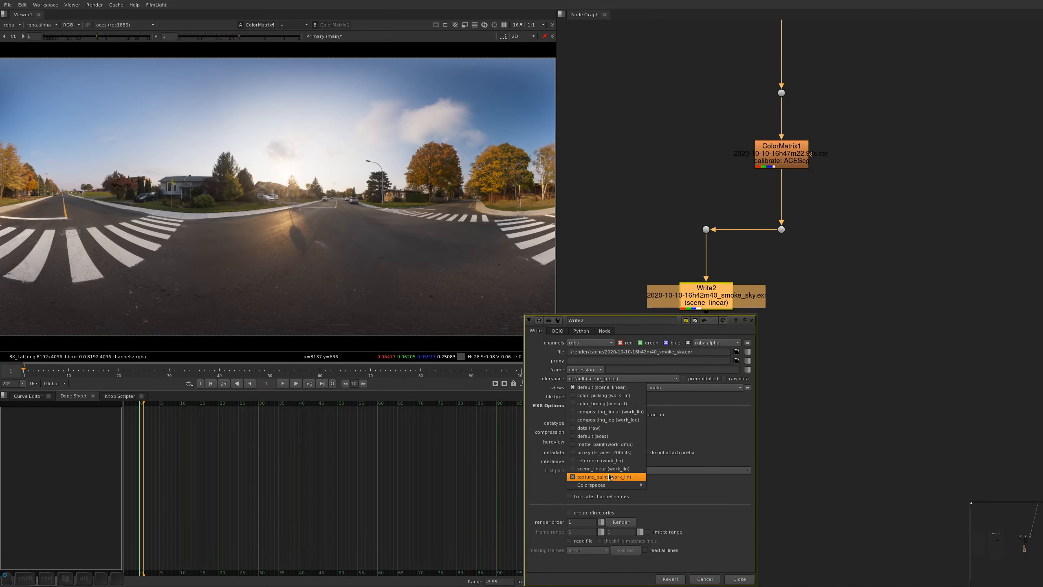
pyautogui.moveTo(608, 485)
pyautogui.moveTo(662, 487)
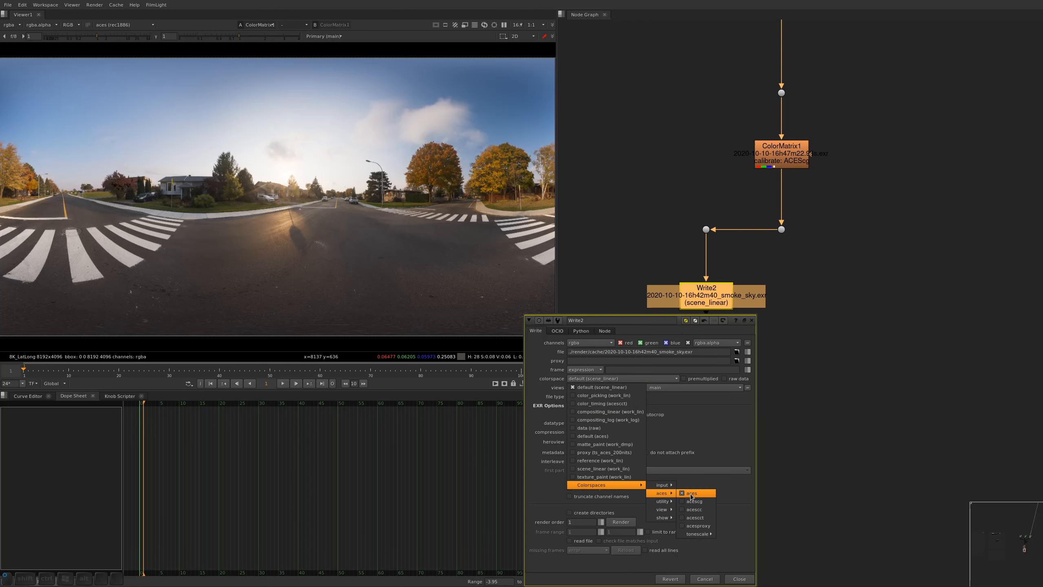
pyautogui.click(693, 495)
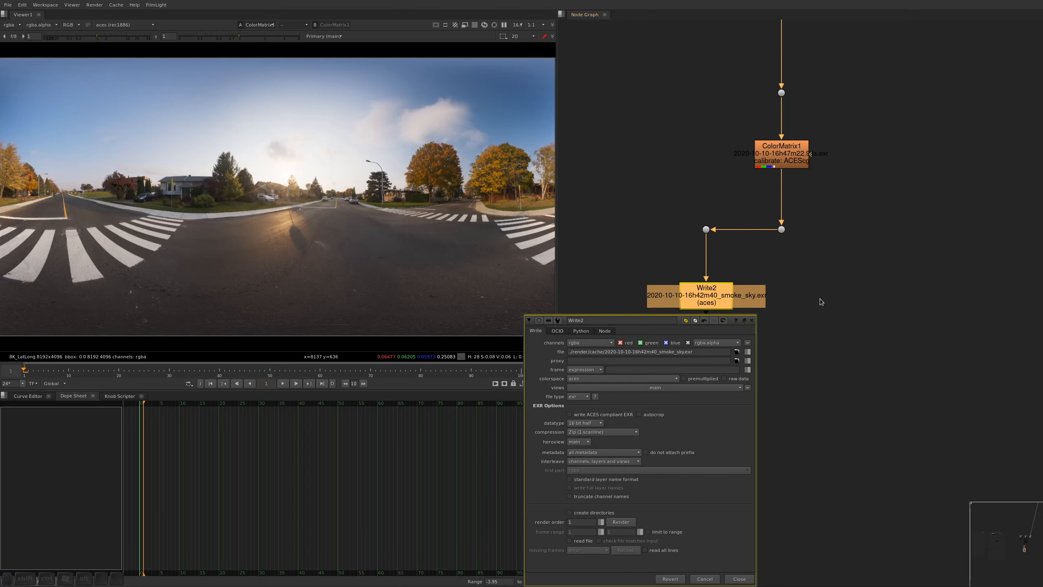
# Render the calibrated panorama from Write2 over the input frame range 1-1 and view the rendered EXR
pyautogui.moveTo(740, 255); pyautogui.dragTo(651, 178)
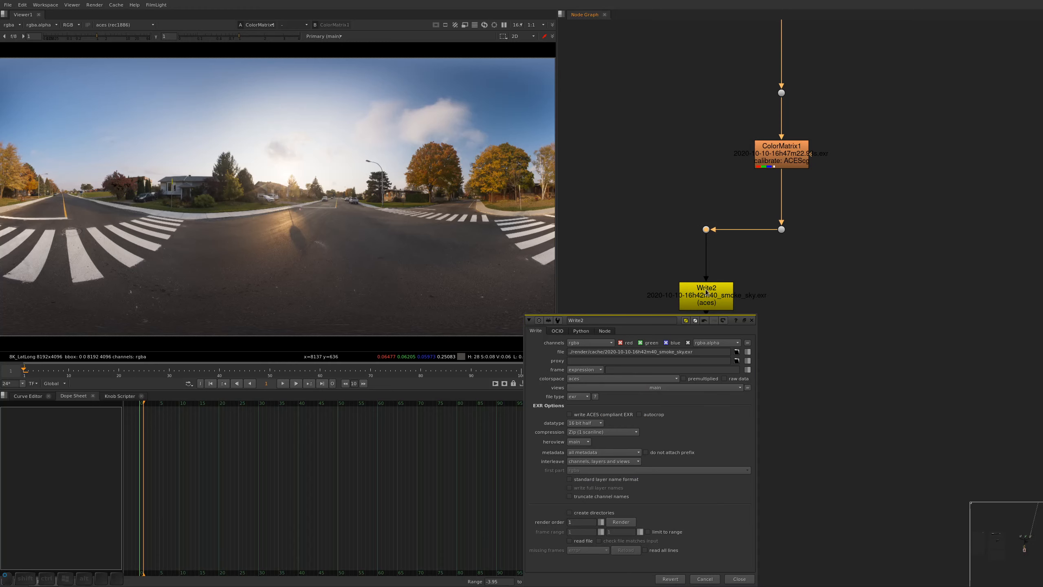
pyautogui.click(705, 289)
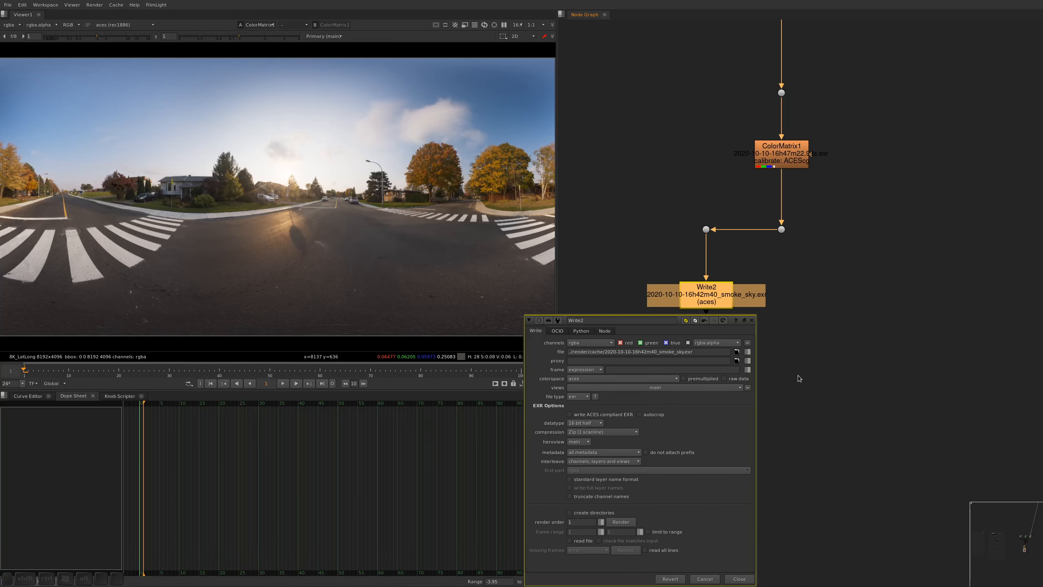
pyautogui.click(621, 522)
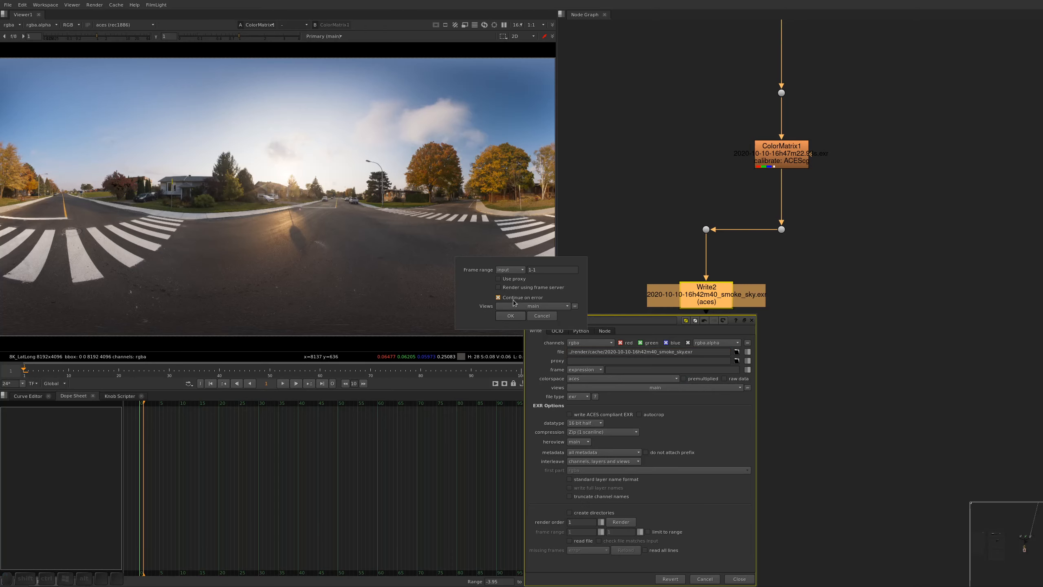
pyautogui.click(509, 315)
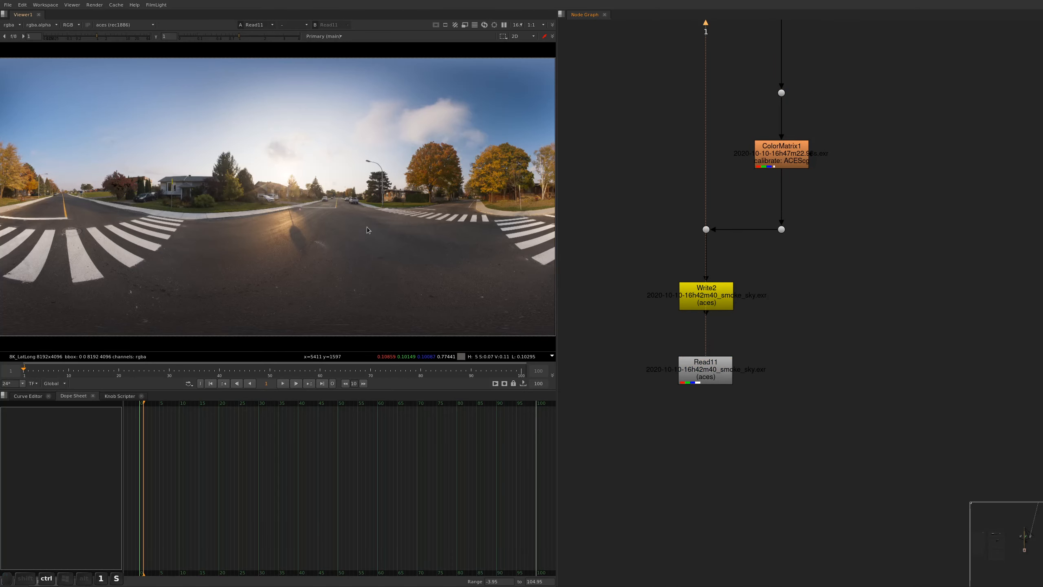
pyautogui.press('f')
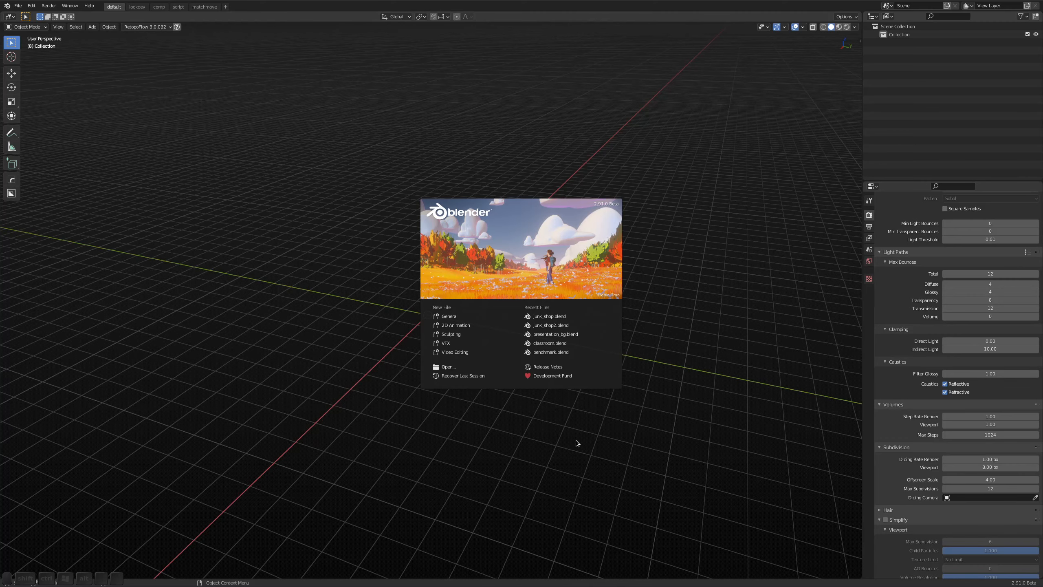
# Switch to the browser and view Blender's Demo Files page with The Junk Shop scene and the Art Gallery page
pyautogui.hotkey('alt', 'Tab')
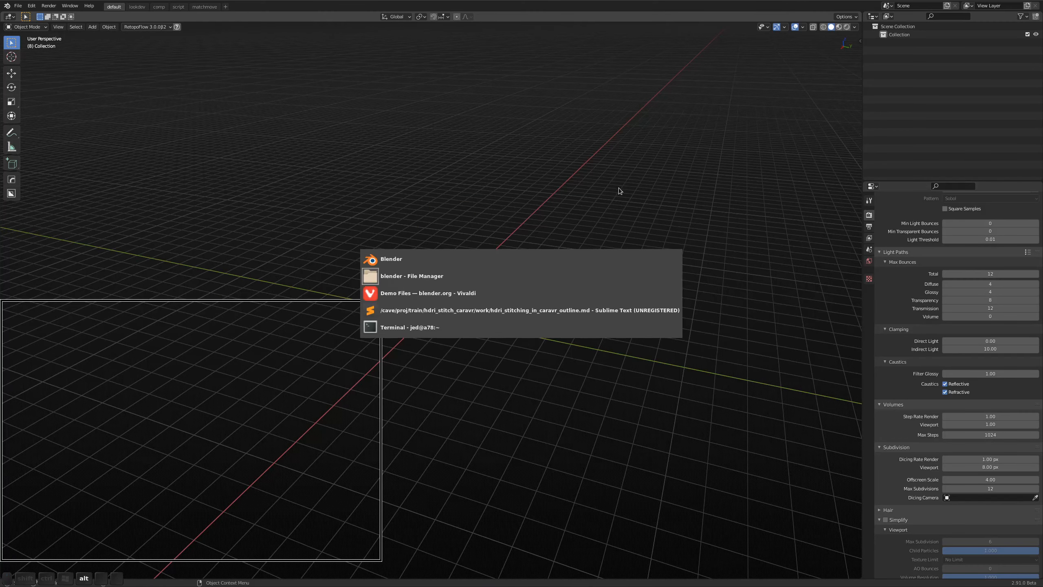
pyautogui.hotkey('alt', 'Tab')
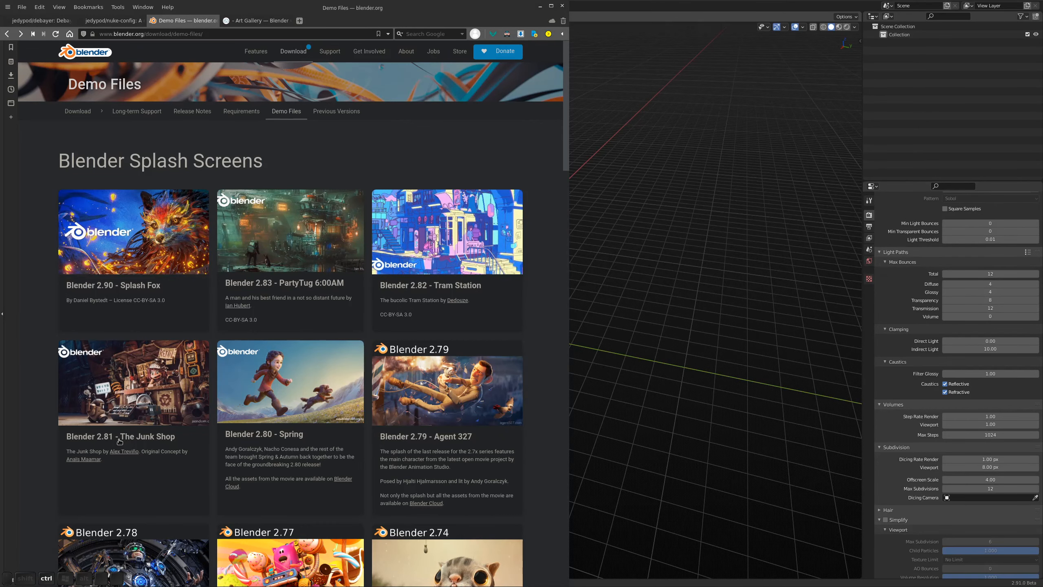
pyautogui.hotkey('ctrl', 'Tab')
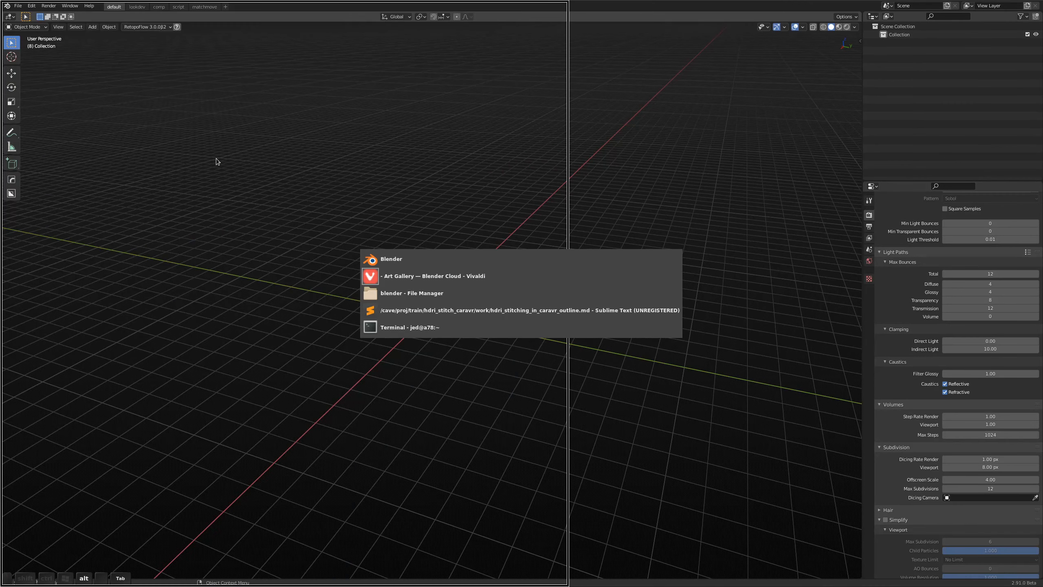
# Locate junk_shop.blend in the project's work/blender folder and open it in Blender
pyautogui.hotkey('alt', 'Tab')
pyautogui.click(46, 359)
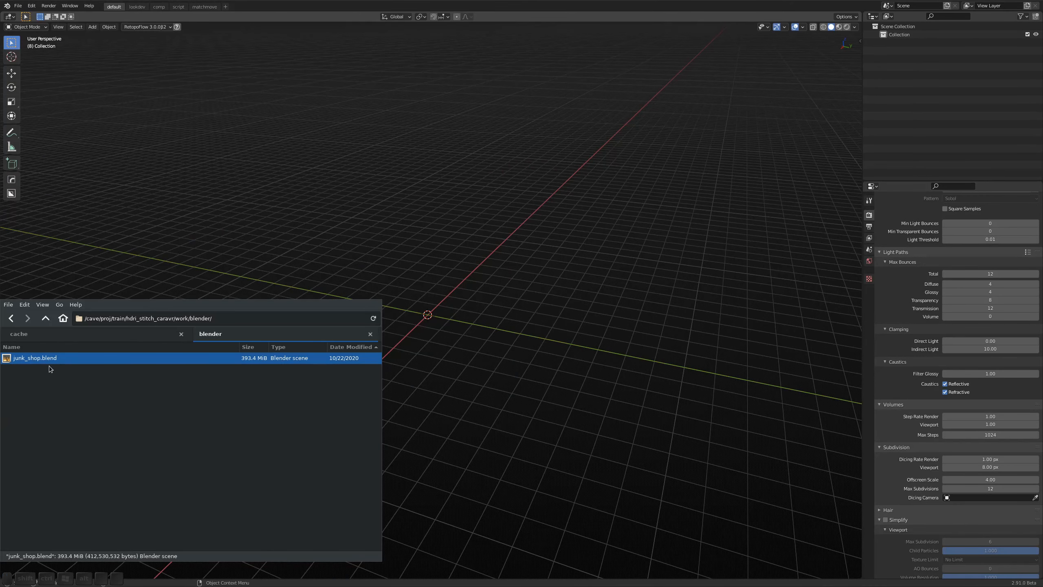
pyautogui.hotkey('alt', 'Tab')
pyautogui.click(18, 6)
pyautogui.click(18, 22)
pyautogui.click(436, 147)
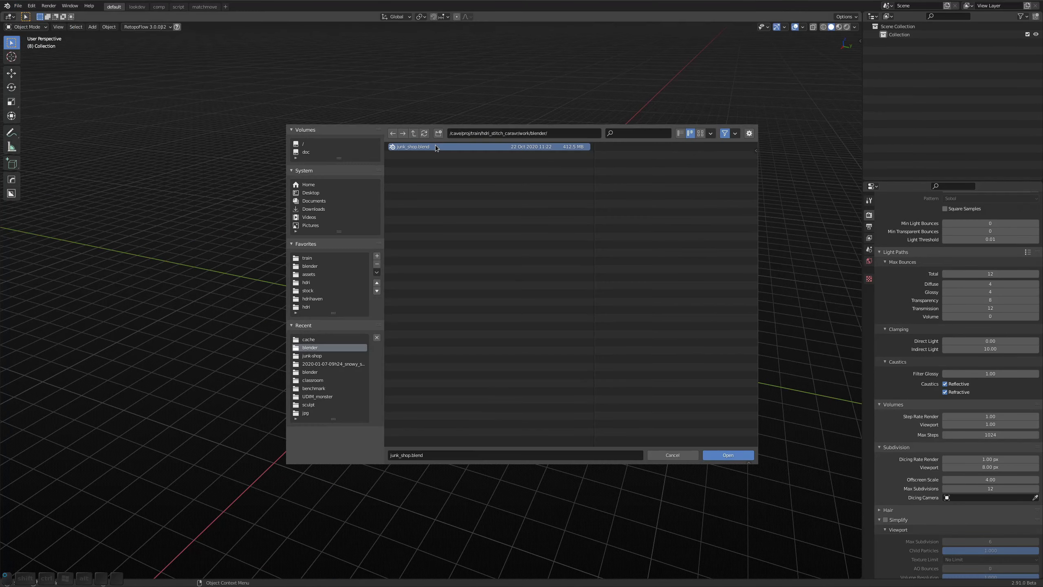
pyautogui.doubleClick(436, 147)
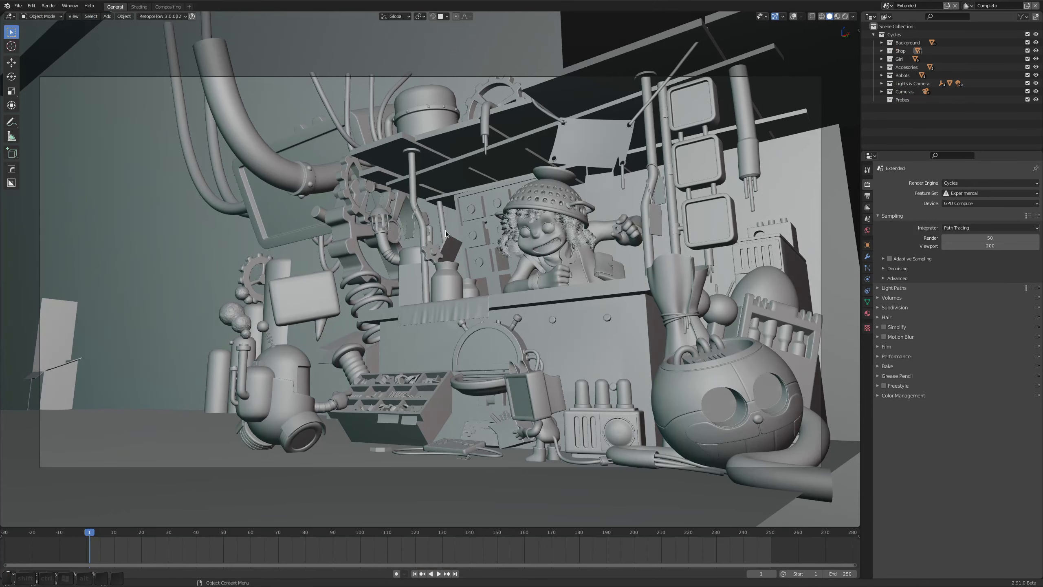
# Show the junk shop scene in rendered viewport shading and hide the Lights & Camera collection
pyautogui.click(845, 16)
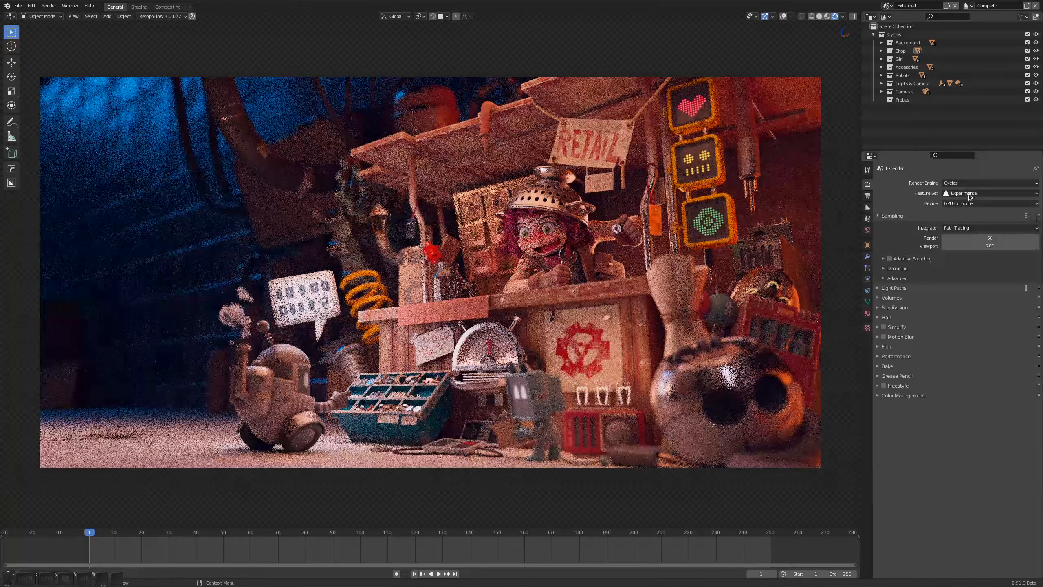
pyautogui.click(881, 83)
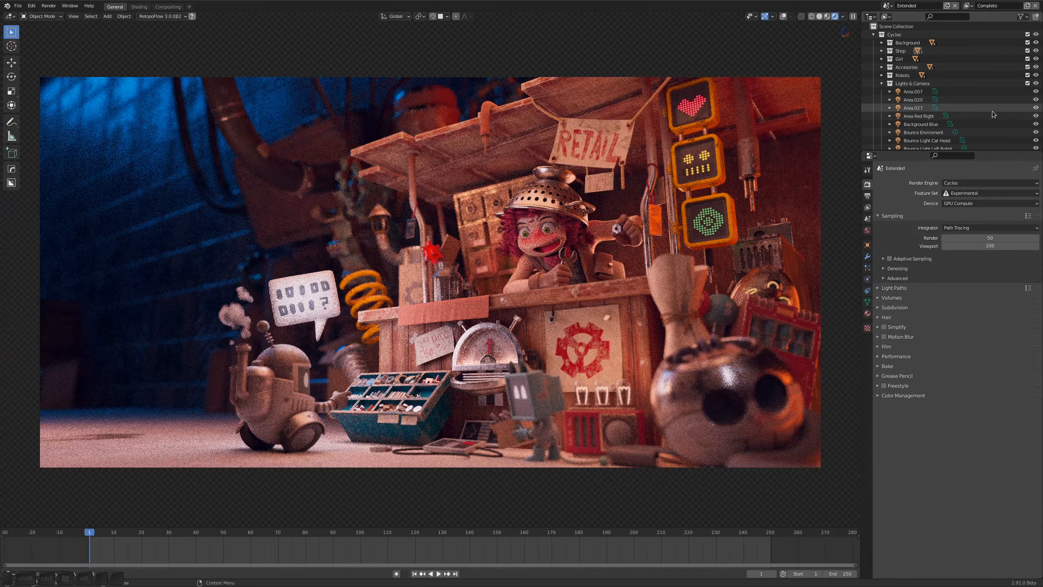
pyautogui.click(1036, 84)
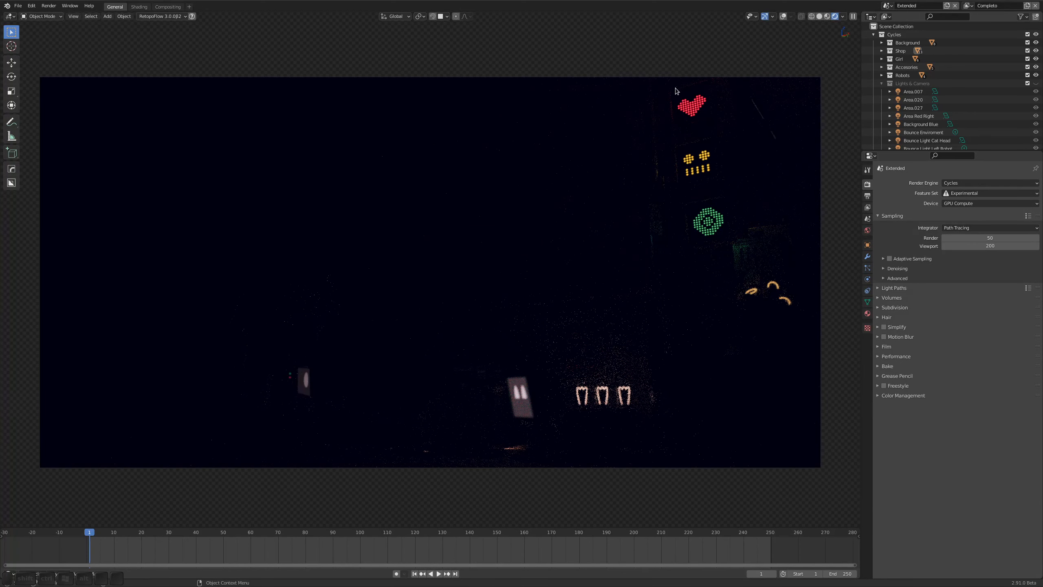
# Add a general Shading workspace and display the World node tree in the shader editor
pyautogui.click(190, 8)
pyautogui.moveTo(193, 21)
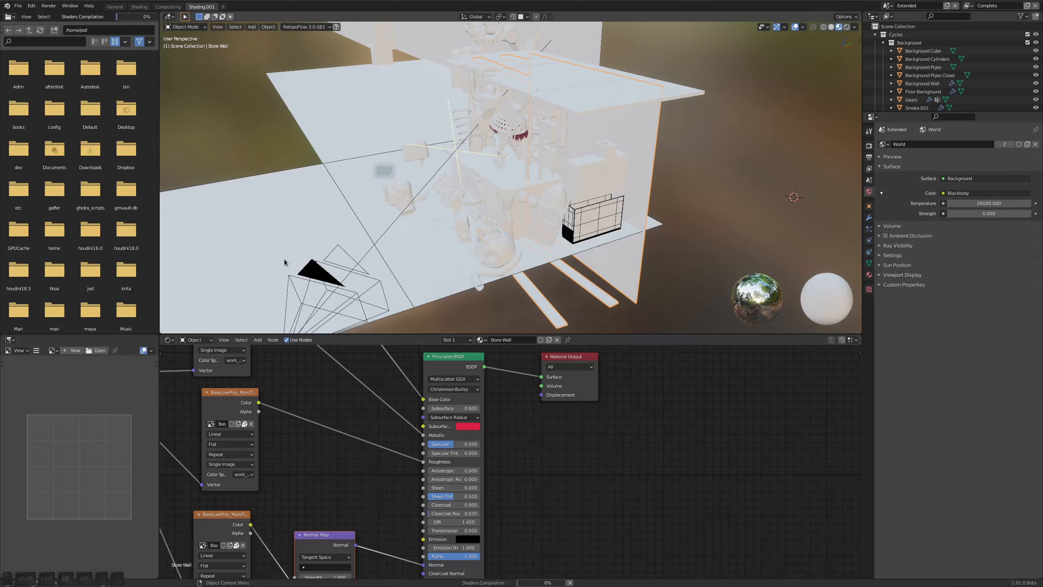
pyautogui.click(196, 339)
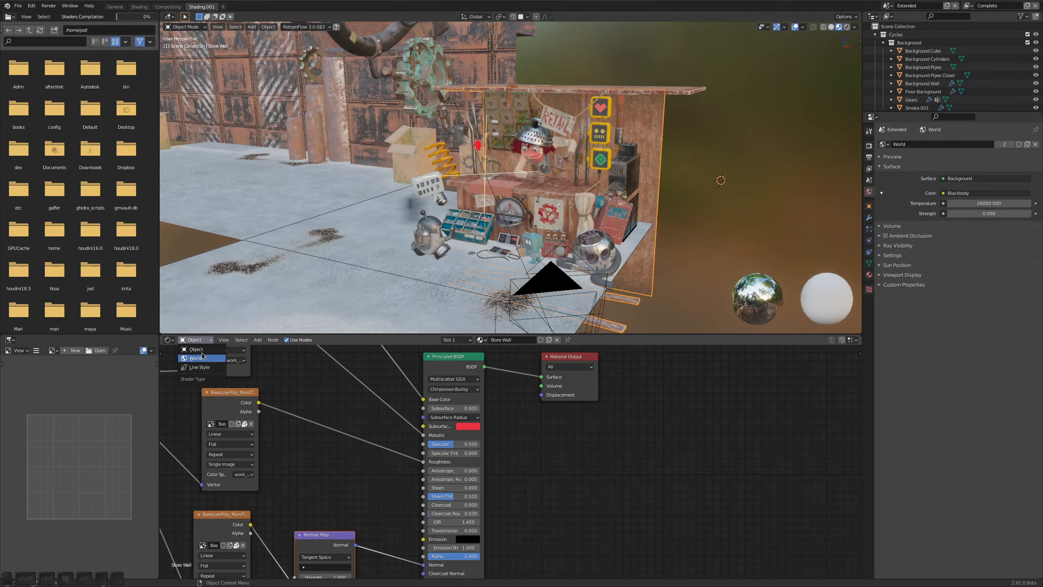
pyautogui.click(197, 358)
pyautogui.moveTo(441, 368); pyautogui.dragTo(429, 423, button='middle')
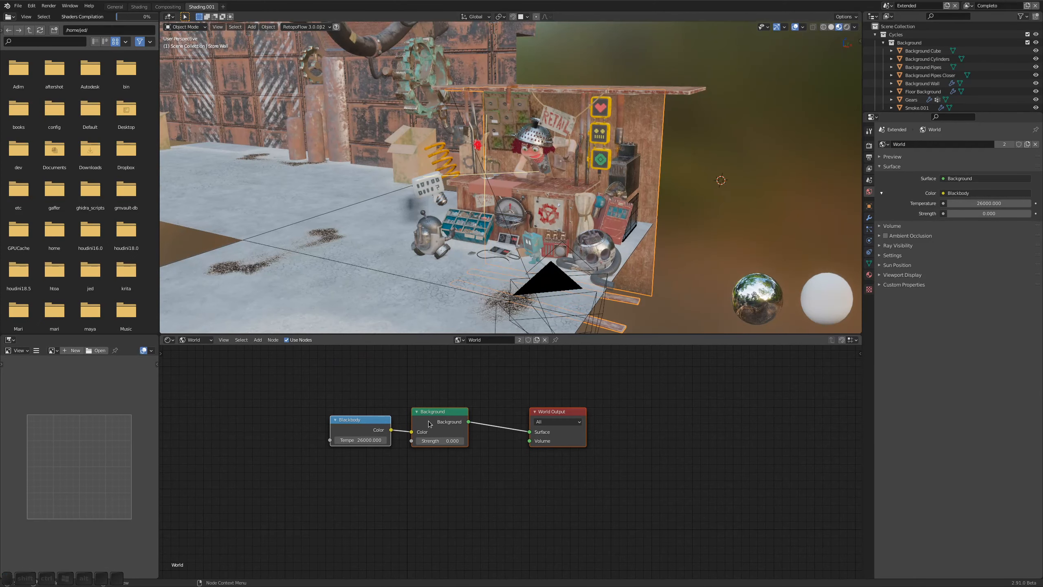
# Replace the Blackbody node with an Environment Texture driven by Texture Coordinate and Mapping nodes, feeding the Background color
pyautogui.moveTo(384, 390); pyautogui.dragTo(305, 478)
pyautogui.press('Delete')
pyautogui.moveTo(549, 429); pyautogui.dragTo(540, 432)
pyautogui.moveTo(456, 434); pyautogui.dragTo(461, 439)
pyautogui.hotkey('ctrl', 't')
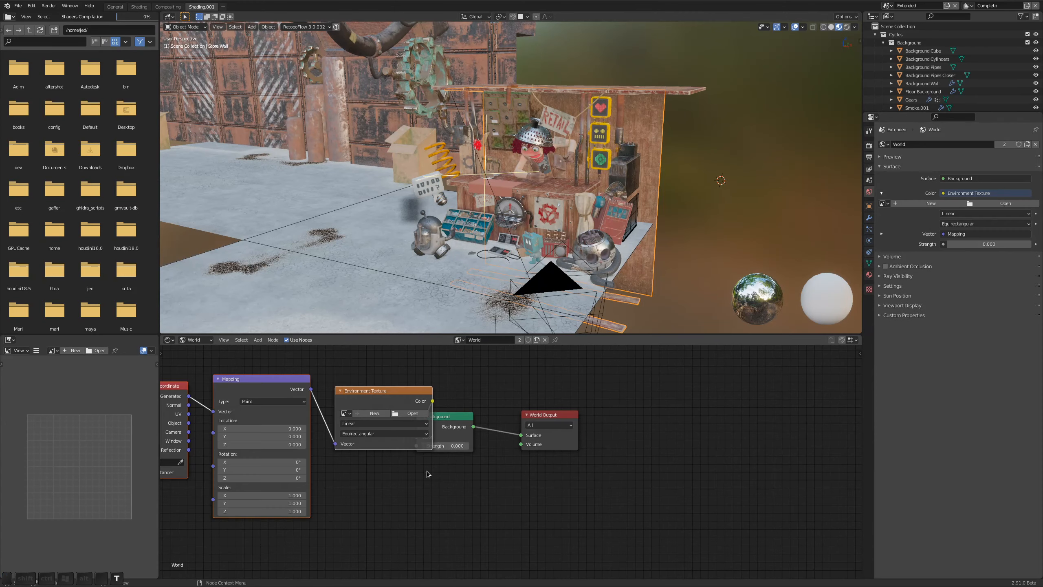
pyautogui.moveTo(397, 388); pyautogui.dragTo(334, 372)
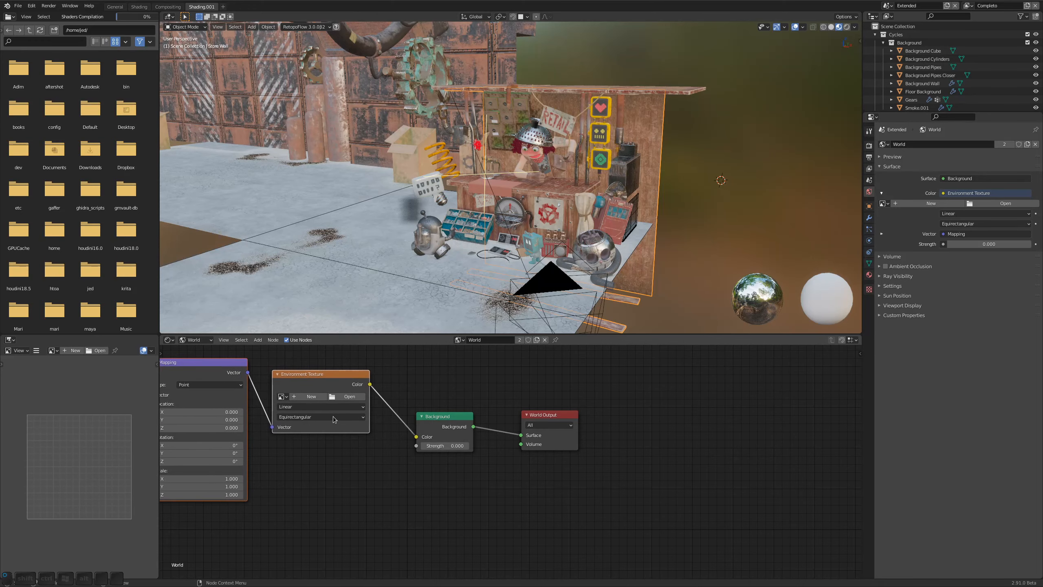
pyautogui.moveTo(334, 473); pyautogui.dragTo(471, 482, button='middle')
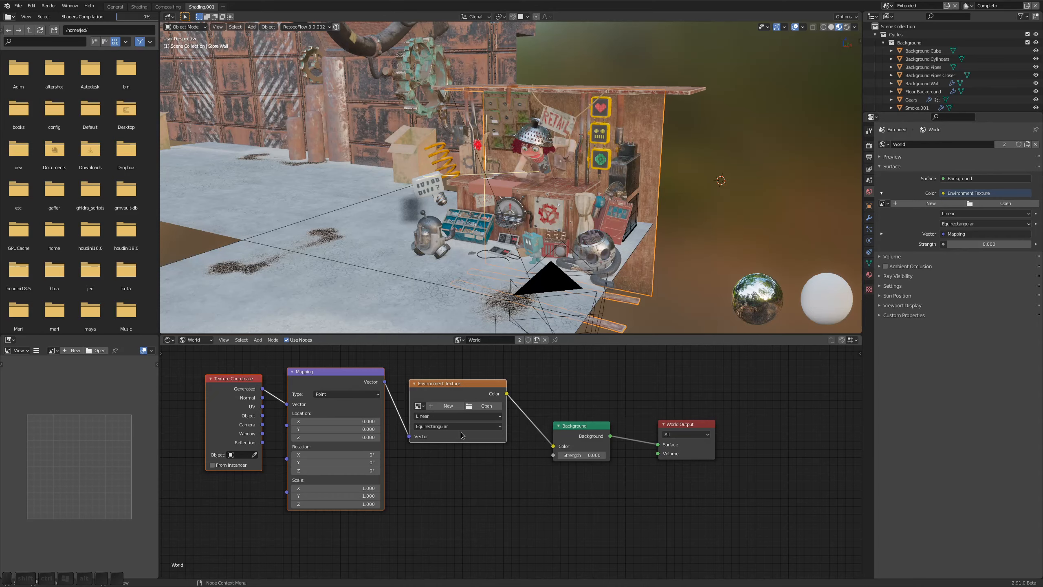
pyautogui.click(484, 407)
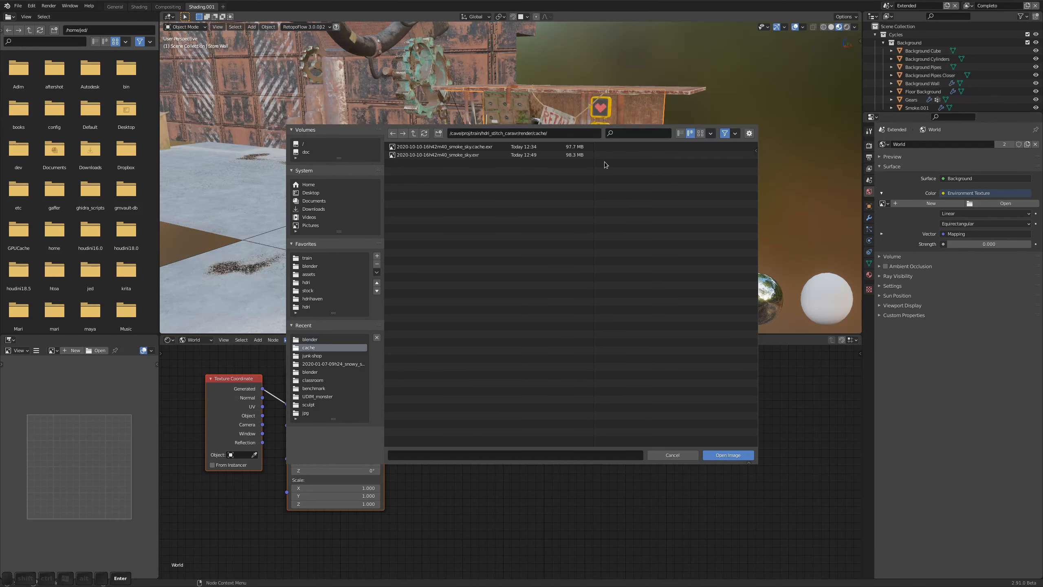
pyautogui.doubleClick(475, 155)
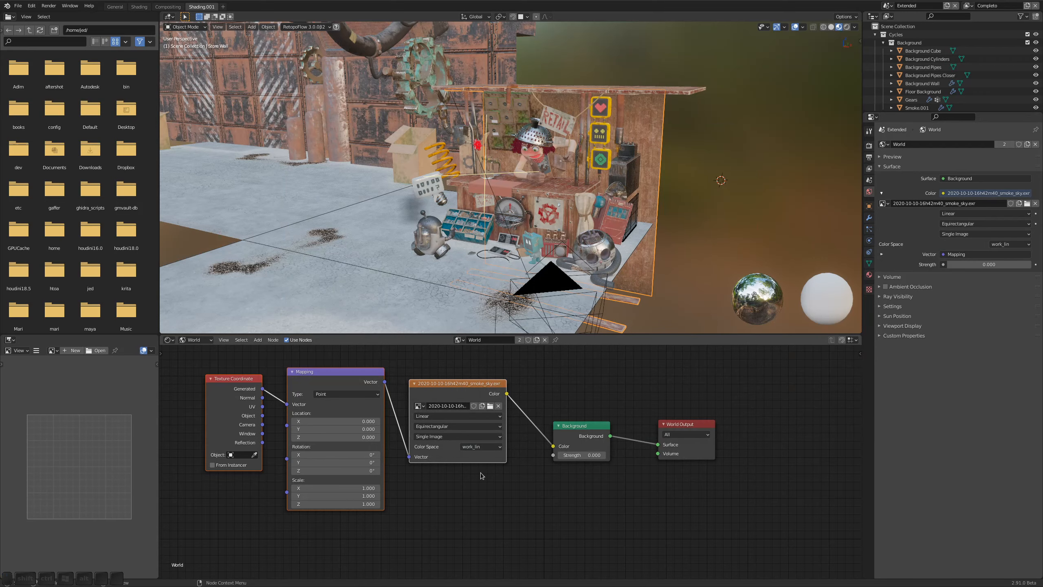
pyautogui.click(481, 448)
pyautogui.click(479, 438)
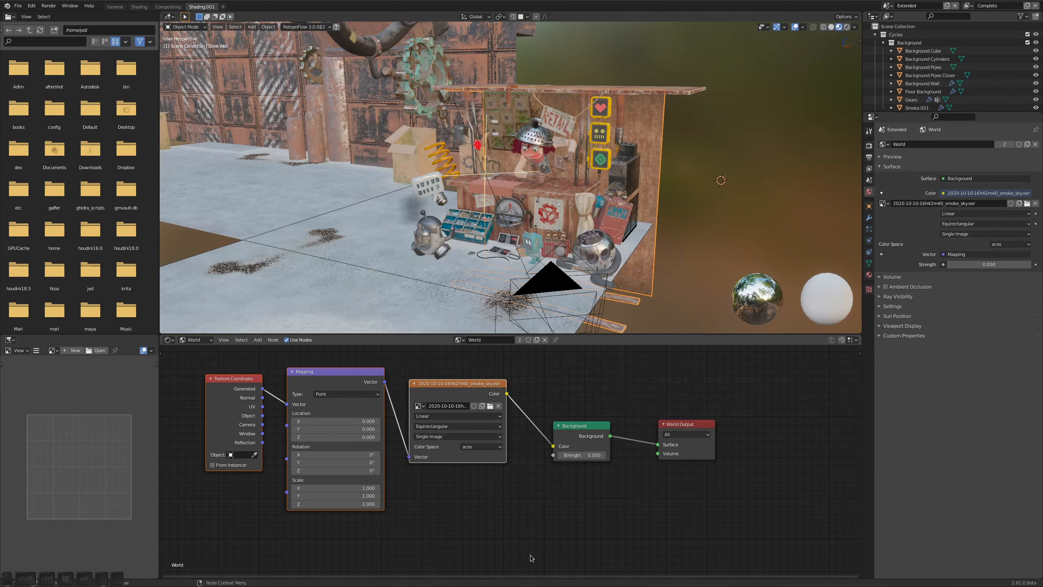
# Show the scene's Color Management settings and set the World Background strength to 1
pyautogui.keyDown('ctrl'); pyautogui.scroll(4, 904, 336); pyautogui.keyUp('ctrl')
pyautogui.click(897, 357)
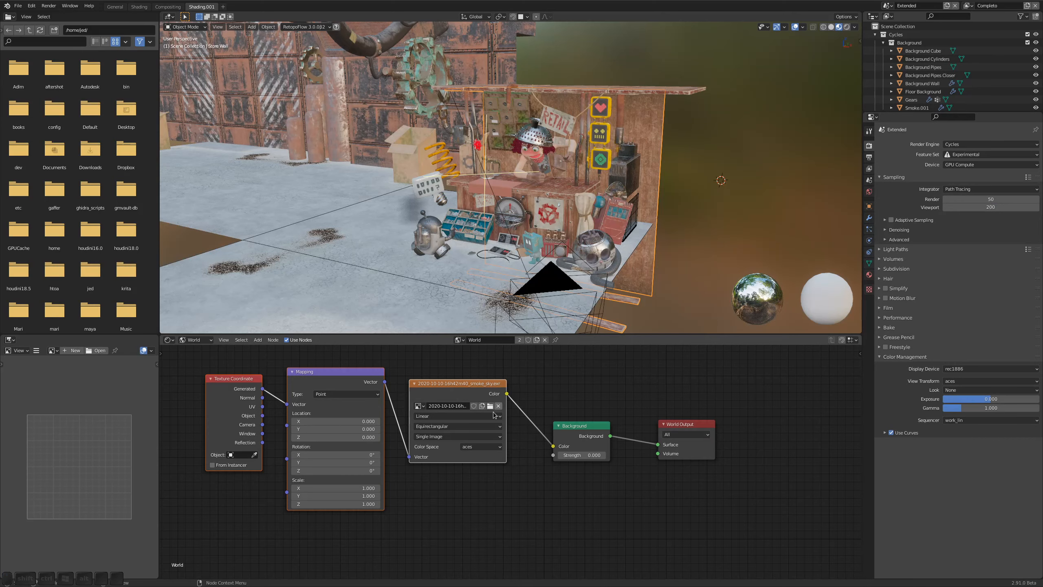
pyautogui.moveTo(490, 516); pyautogui.dragTo(449, 523, button='middle')
pyautogui.click(547, 462)
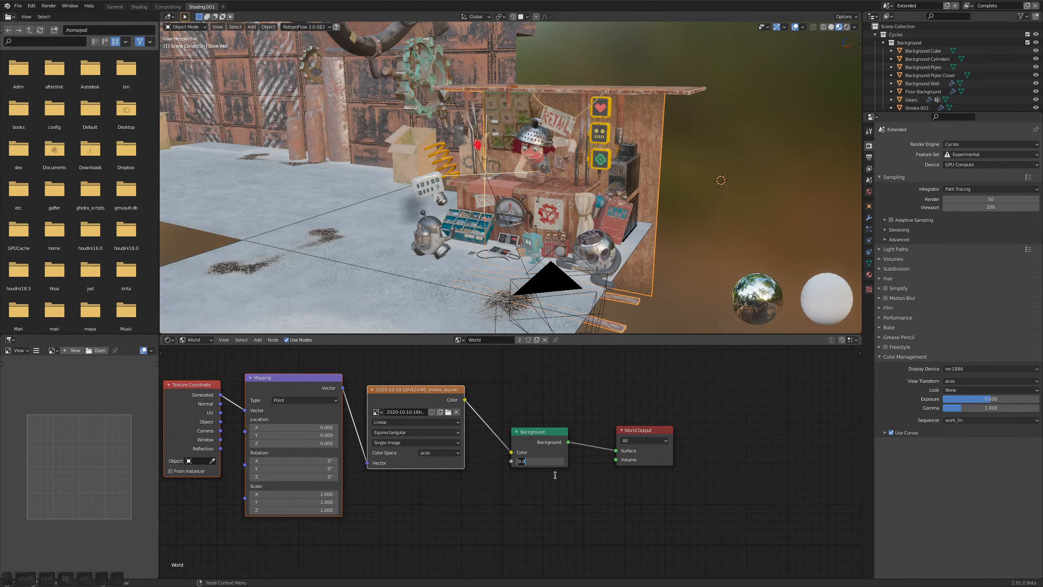
pyautogui.write('1')
pyautogui.press('Return')
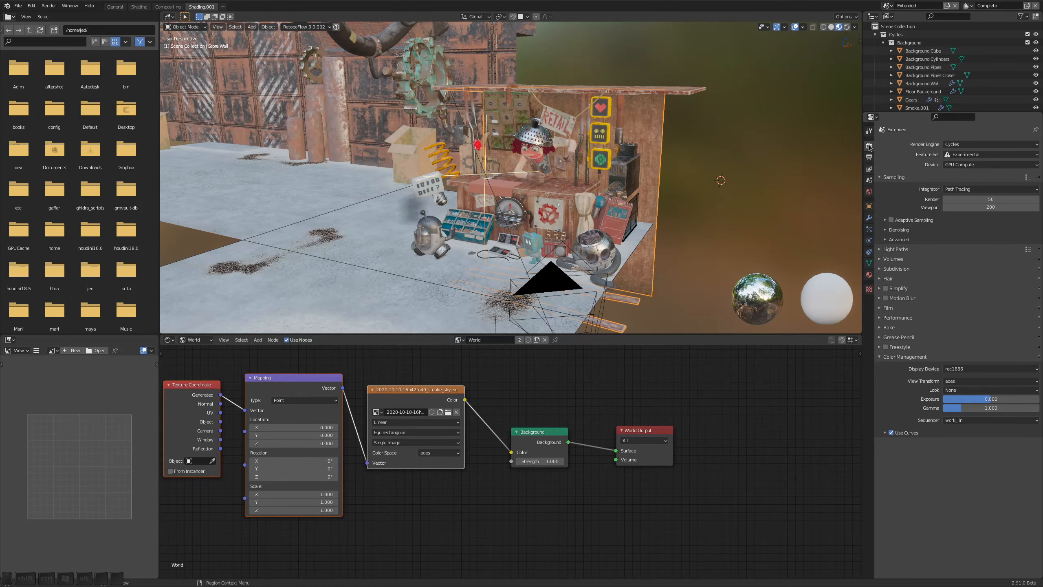
# Enable Adaptive Sampling with a noise threshold of 0.0001 and expand the Denoising settings
pyautogui.click(892, 220)
pyautogui.click(885, 221)
pyautogui.click(888, 249)
pyautogui.click(986, 233)
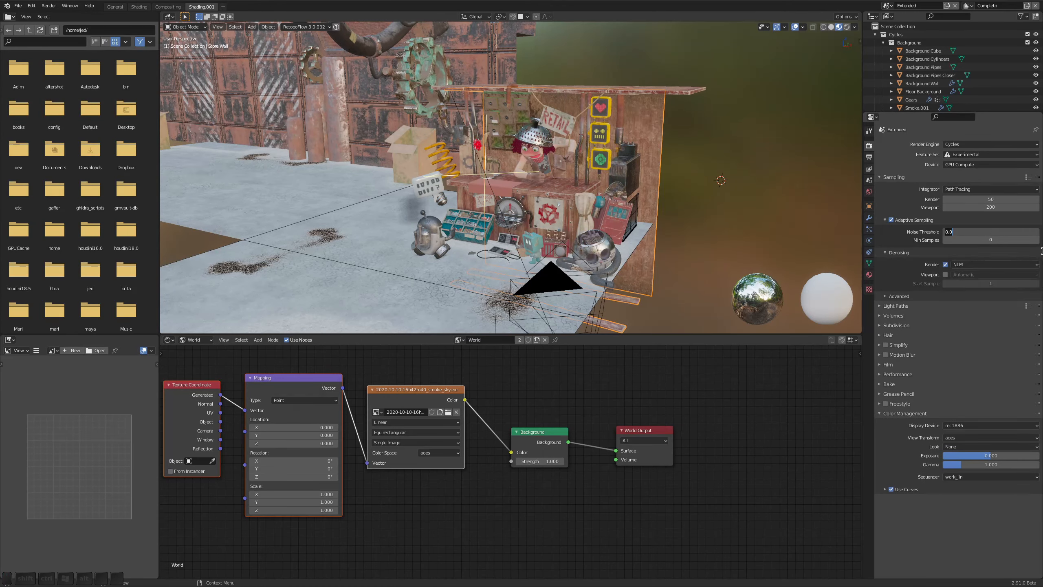
pyautogui.write('0.0001')
pyautogui.press('Return')
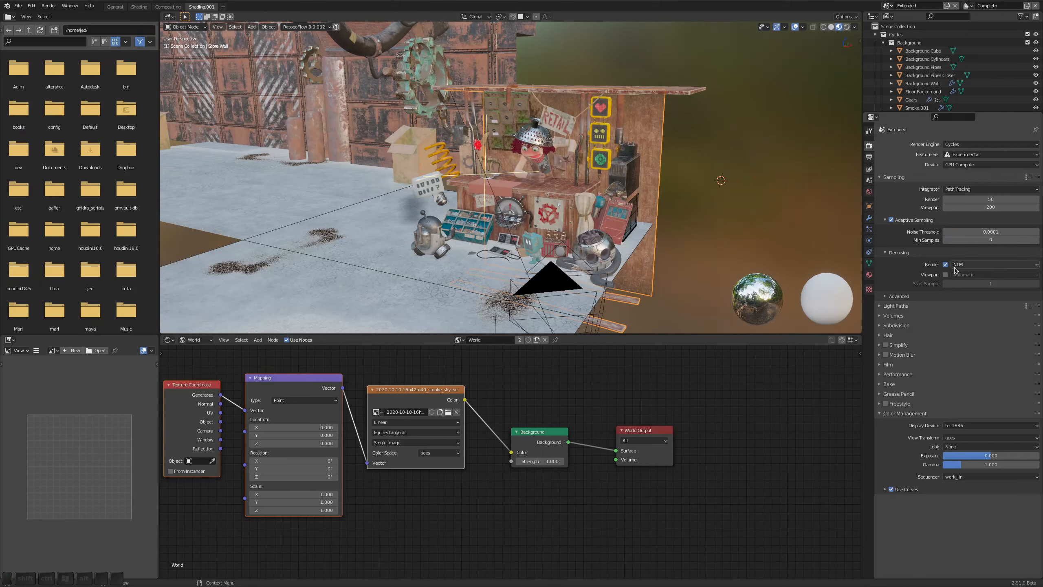
# Set both render and viewport denoising to OpenImageDenoise, with the viewport denoiser starting at sample 32
pyautogui.click(952, 265)
pyautogui.click(982, 293)
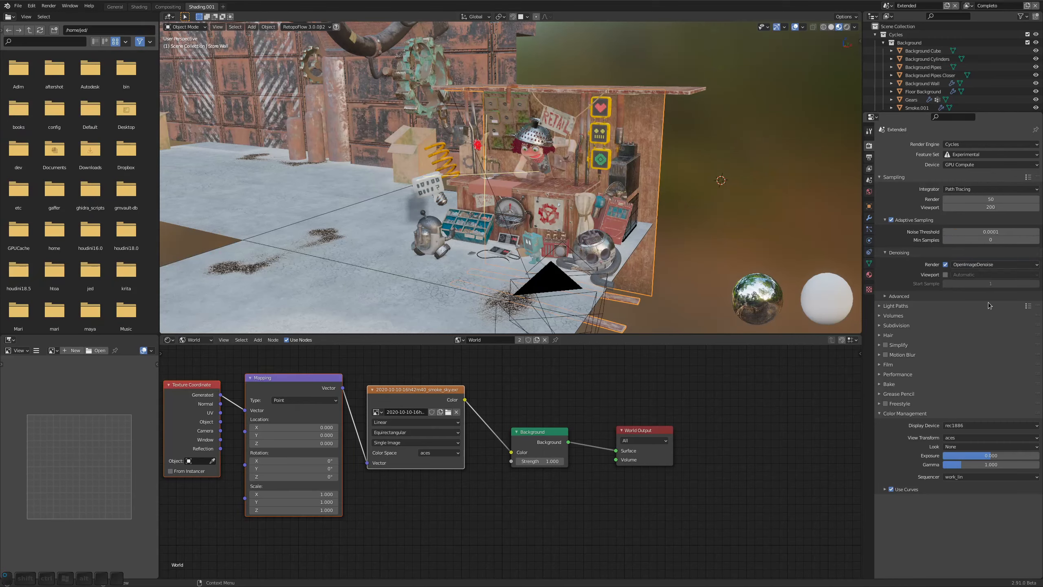
pyautogui.click(945, 275)
pyautogui.click(986, 274)
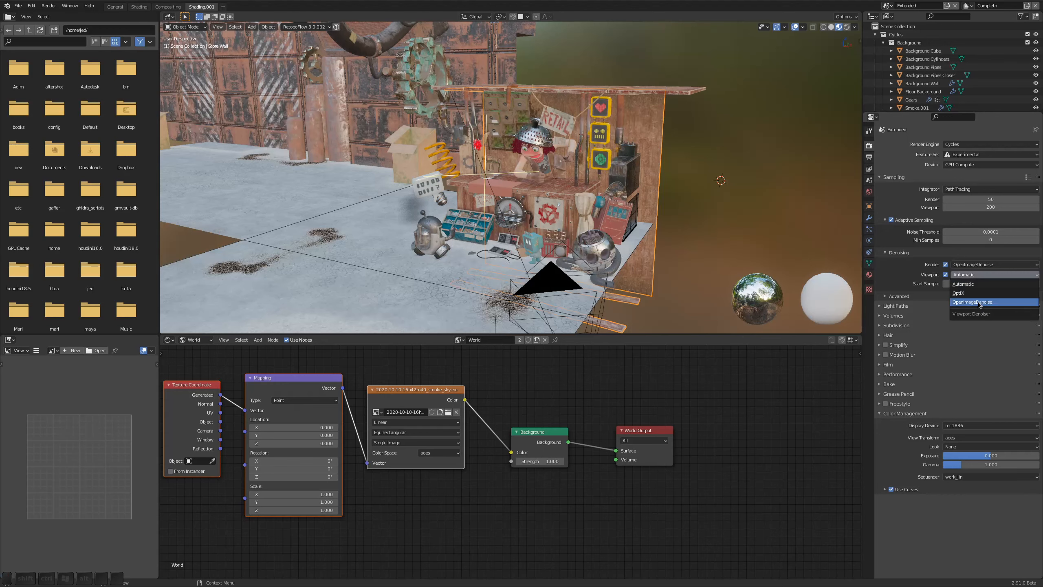
pyautogui.click(983, 294)
pyautogui.click(986, 287)
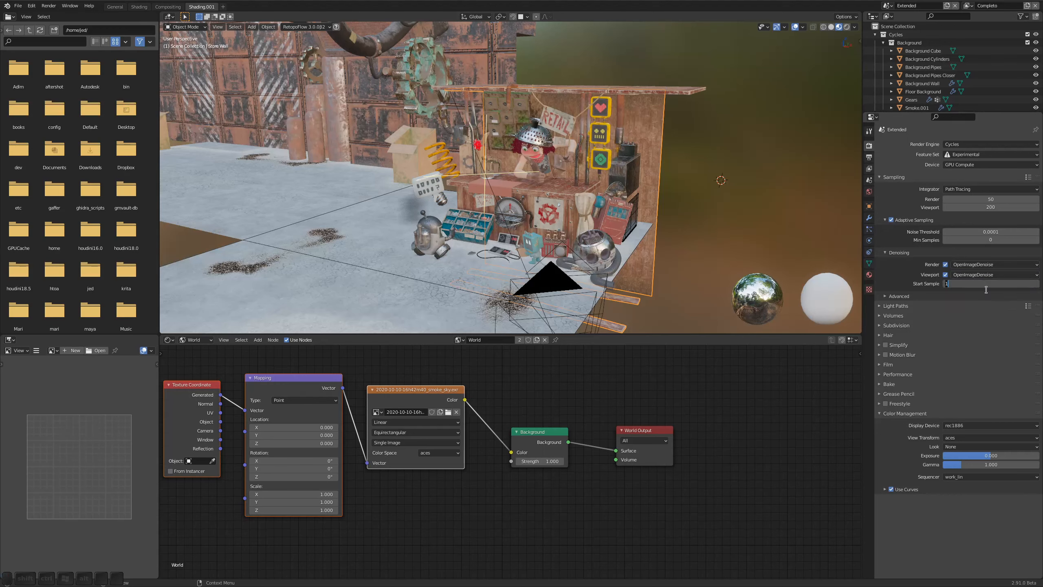
pyautogui.write('32')
pyautogui.press('Return')
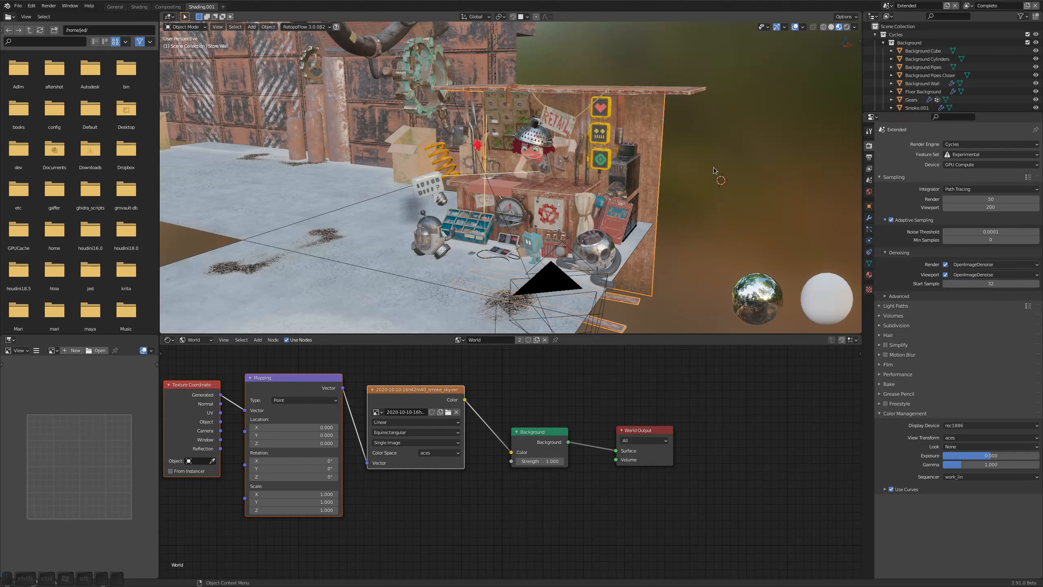
# Look through the scene camera in rendered viewport shading with the overlays hidden
pyautogui.press('KP_0')
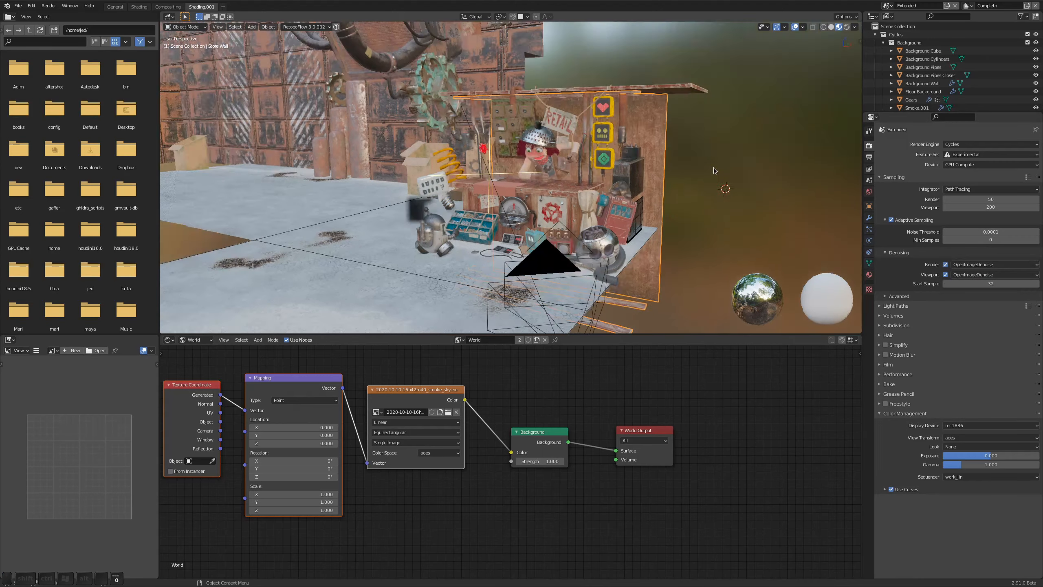
pyautogui.keyDown('alt'); pyautogui.moveTo(599, 179); pyautogui.dragTo(641, 170, button='right'); pyautogui.keyUp('alt')
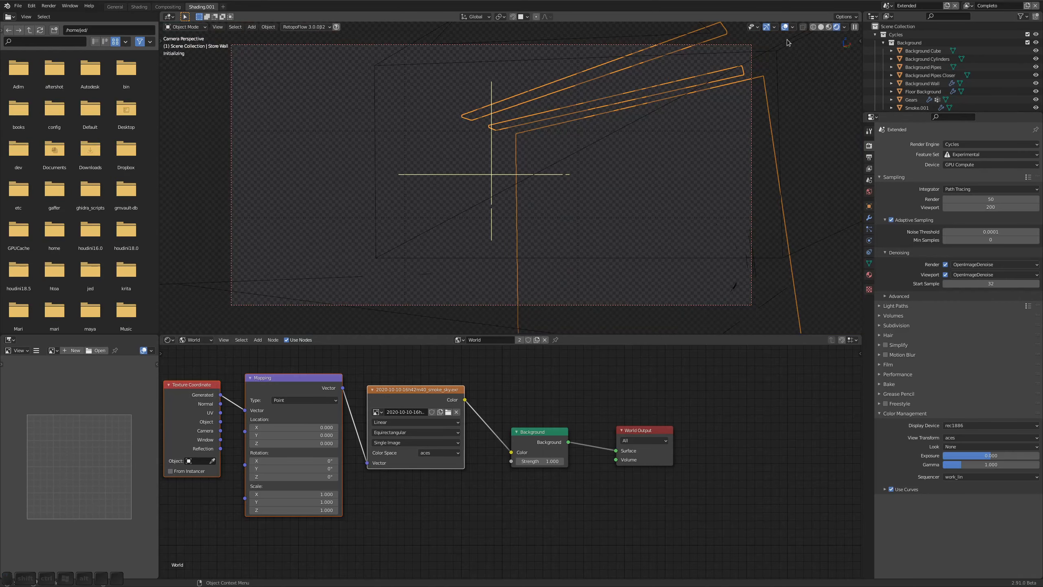
pyautogui.hotkey('shift', 'alt', 'z')
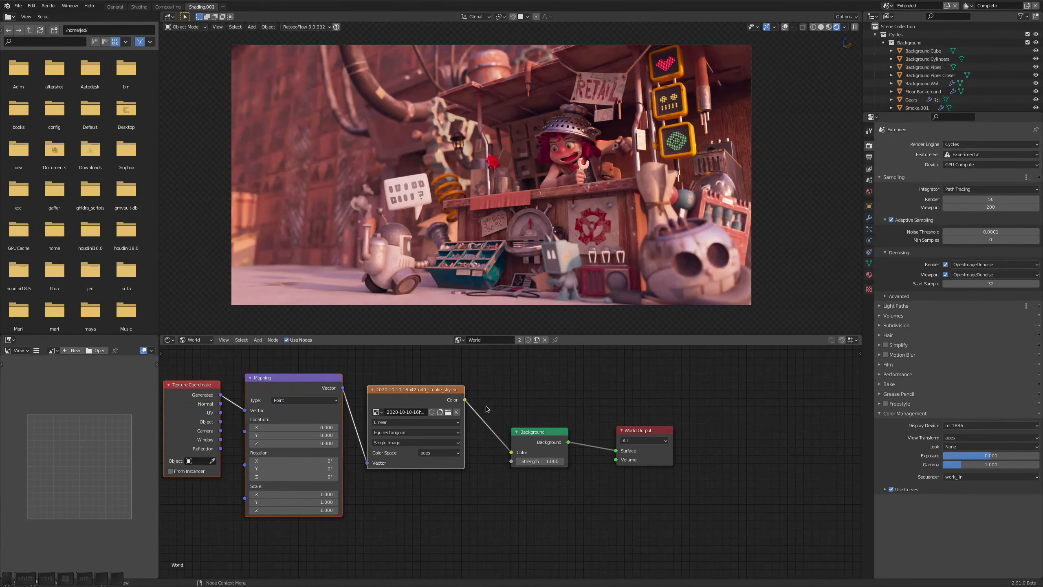
# Cut the link from the Environment Texture to the Background node to compare the lighting, and undo the cut
pyautogui.keyDown('ctrl'); pyautogui.moveTo(495, 408); pyautogui.dragTo(474, 506, button='right'); pyautogui.keyUp('ctrl')
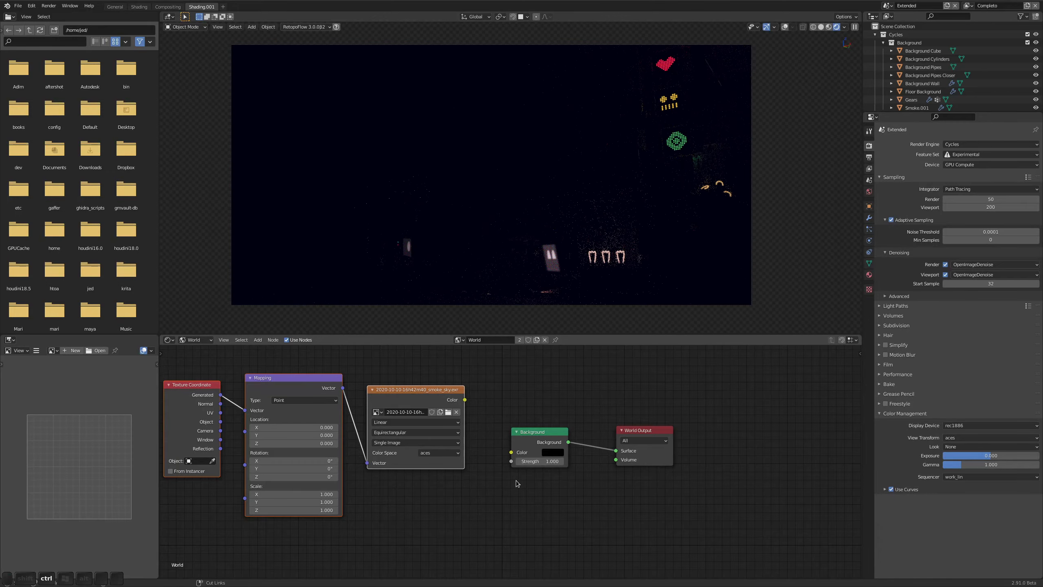
pyautogui.hotkey('ctrl', 'z')
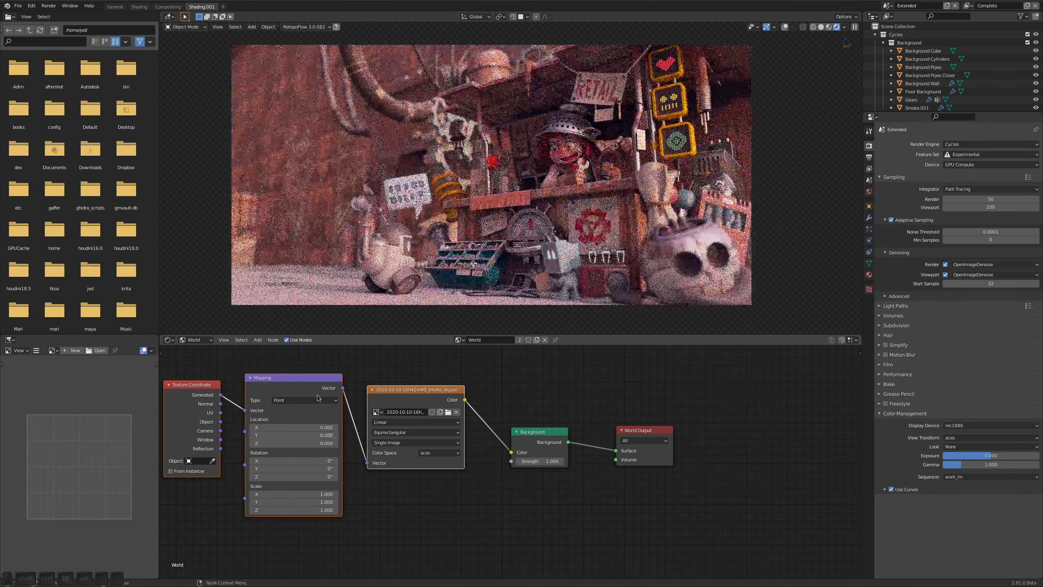
# Rotate the environment about Z to about -200° in the Mapping node
pyautogui.click(317, 395)
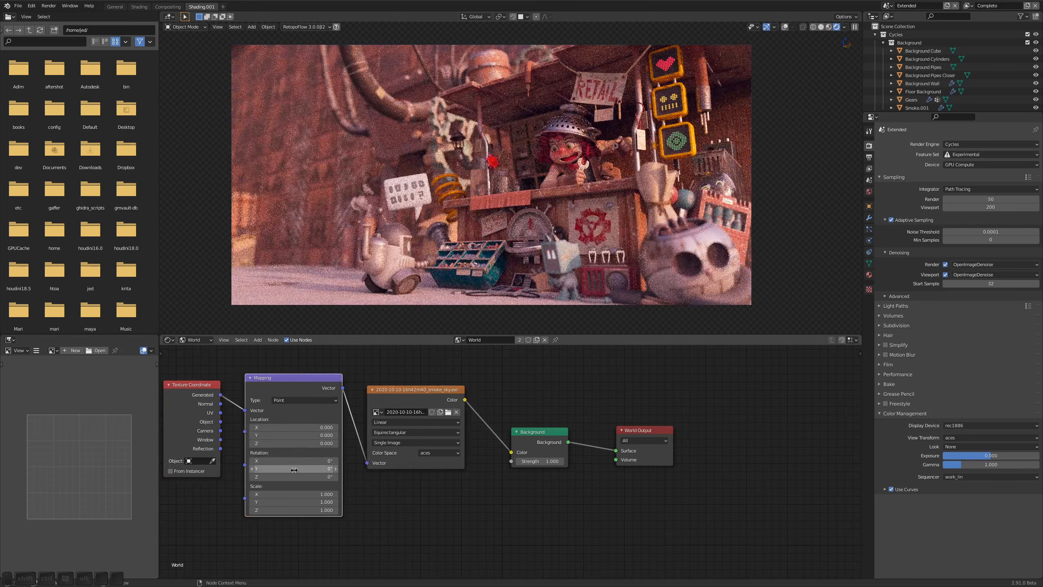
pyautogui.click(308, 476)
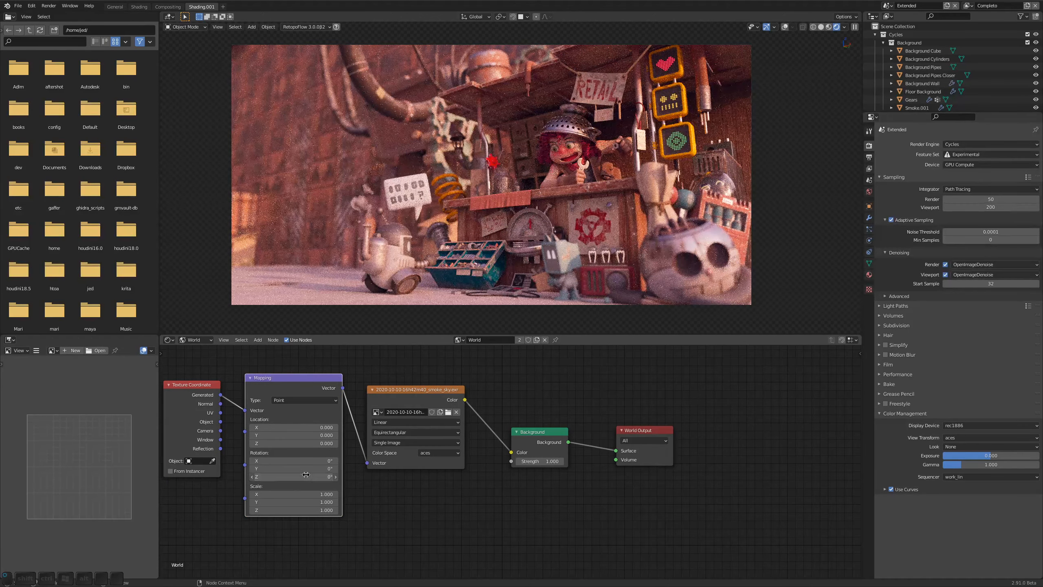
pyautogui.click(328, 494)
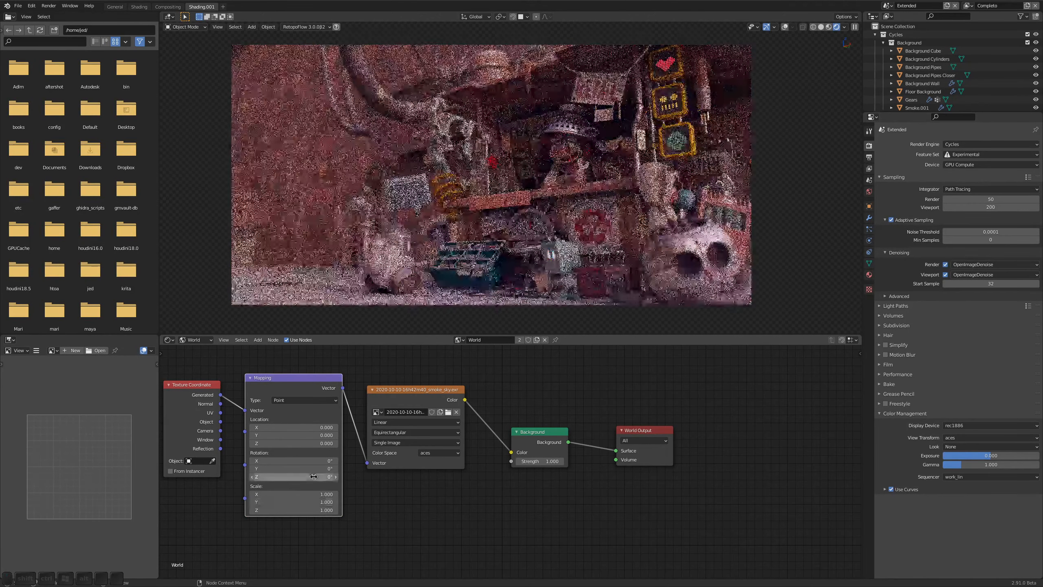
pyautogui.moveTo(316, 478); pyautogui.dragTo(279, 477)
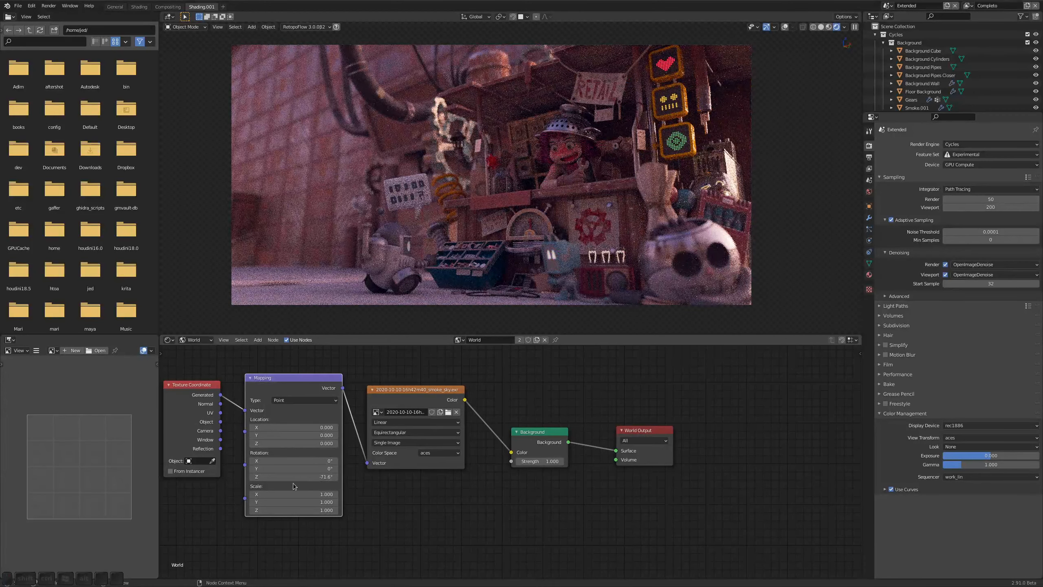
pyautogui.moveTo(317, 477)
pyautogui.mouseDown()
pyautogui.moveTo(288, 477)
pyautogui.moveTo(298, 475)
pyautogui.mouseUp()
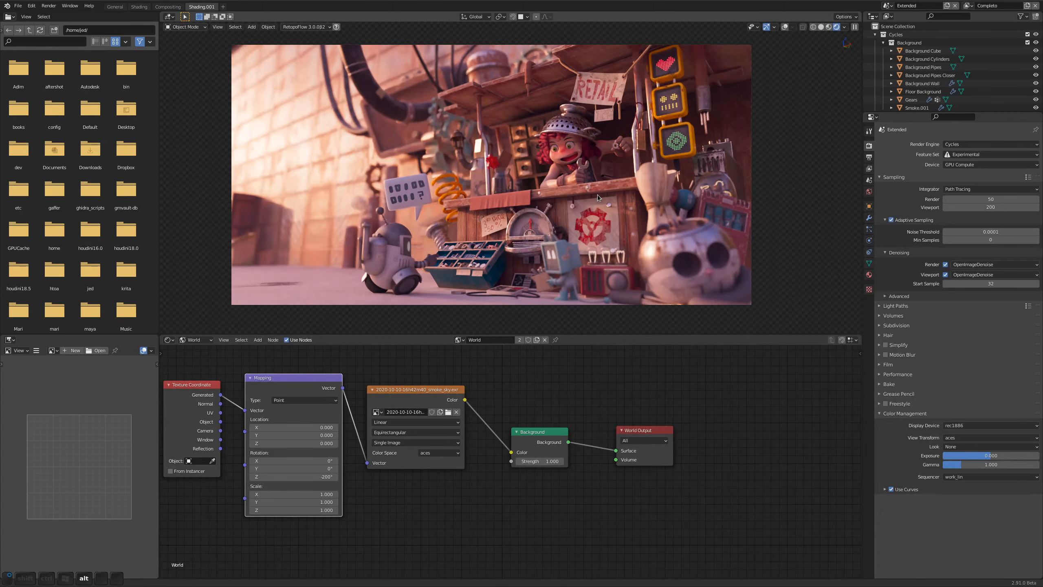
# Examine the HDR lighting on the cat-headed robot, the rusty skull pot and the shop counter from several viewpoints
pyautogui.keyDown('alt'); pyautogui.moveTo(587, 193); pyautogui.dragTo(600, 192, button='right'); pyautogui.keyUp('alt')
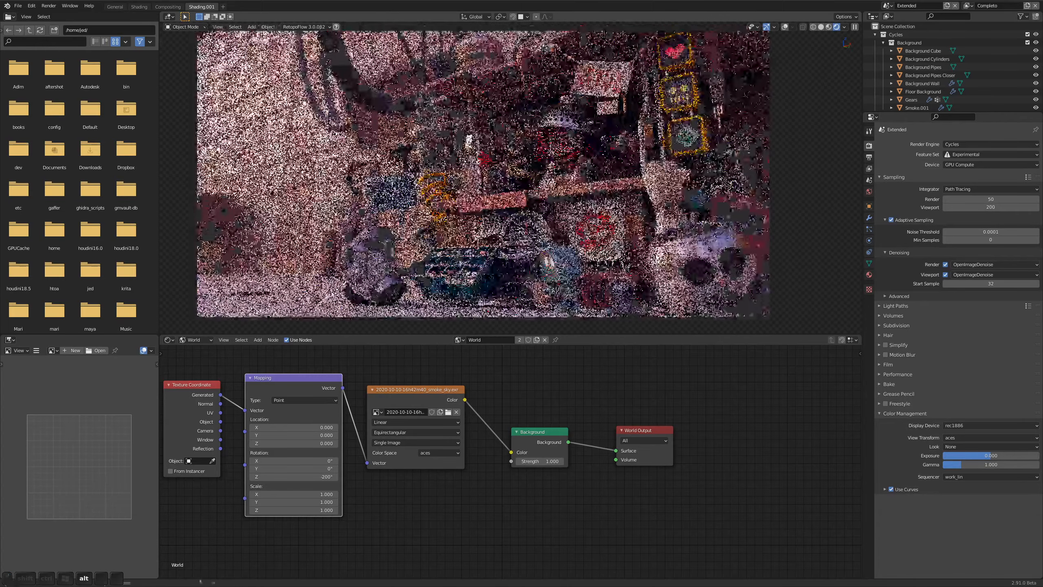
pyautogui.keyDown('alt'); pyautogui.moveTo(599, 192); pyautogui.dragTo(547, 193); pyautogui.keyUp('alt')
pyautogui.keyDown('alt'); pyautogui.moveTo(673, 231); pyautogui.dragTo(772, 230, button='right'); pyautogui.keyUp('alt')
pyautogui.keyDown('alt'); pyautogui.moveTo(617, 246); pyautogui.dragTo(604, 168, button='middle'); pyautogui.keyUp('alt')
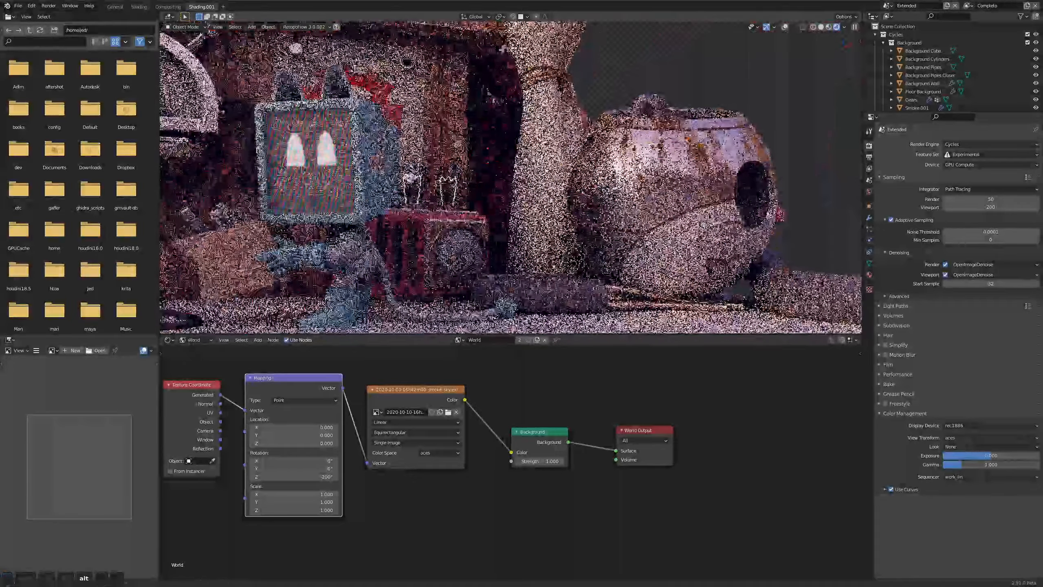
pyautogui.keyDown('alt'); pyautogui.moveTo(604, 168); pyautogui.dragTo(674, 167); pyautogui.keyUp('alt')
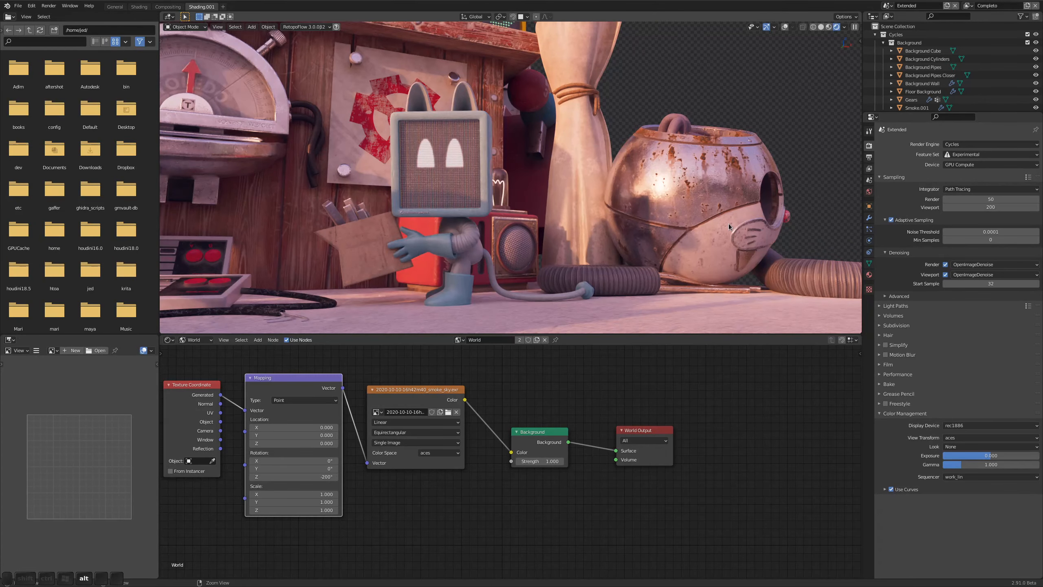
pyautogui.scroll(-5, 729, 227)
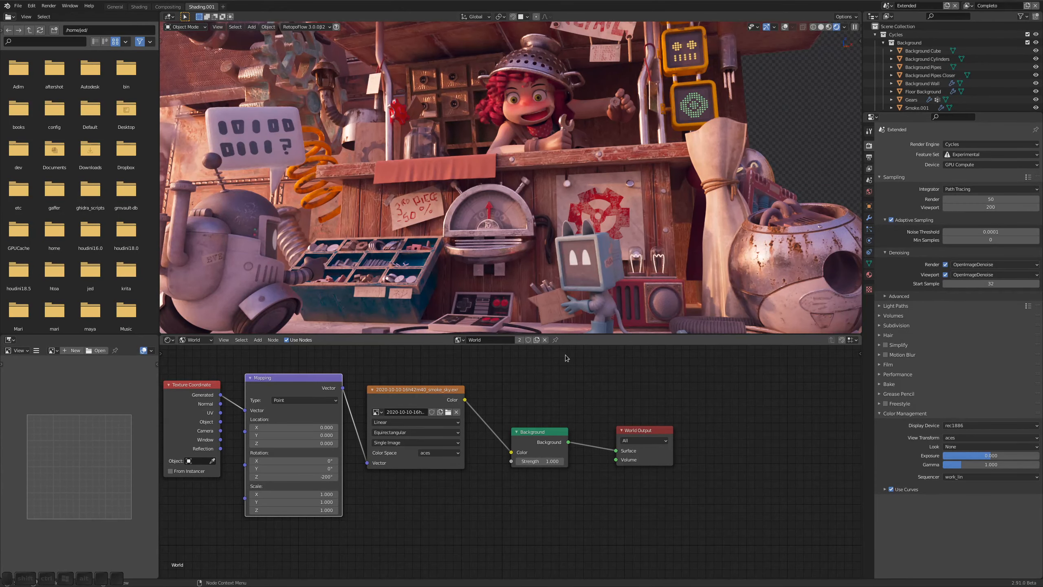
pyautogui.keyDown('alt'); pyautogui.moveTo(517, 51); pyautogui.dragTo(521, 31, button='right'); pyautogui.keyUp('alt')
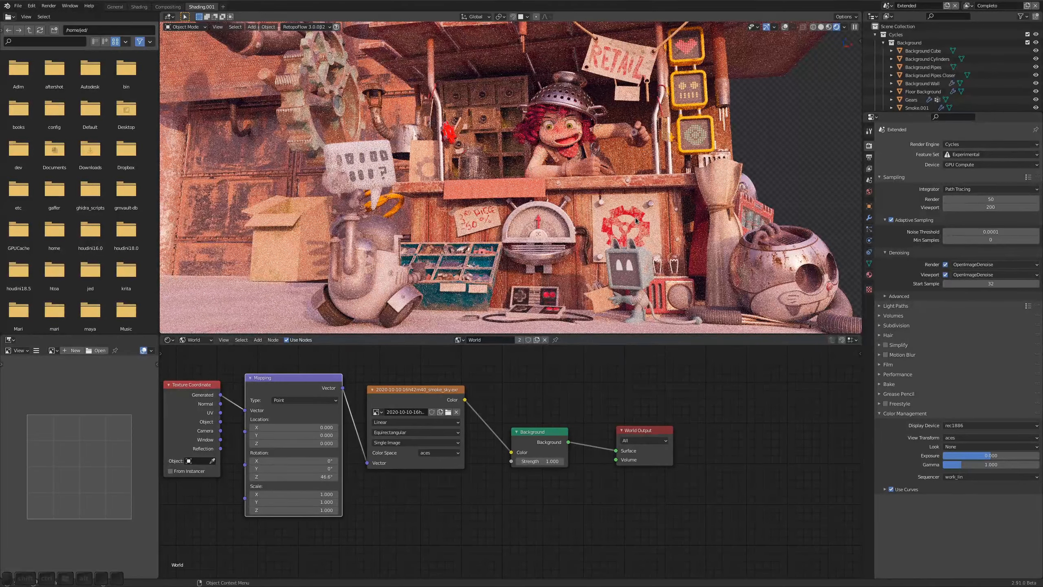
# Rotate the environment about Z to about 0° and view the shop through the camera in an enlarged viewport
pyautogui.moveTo(314, 477); pyautogui.dragTo(305, 476)
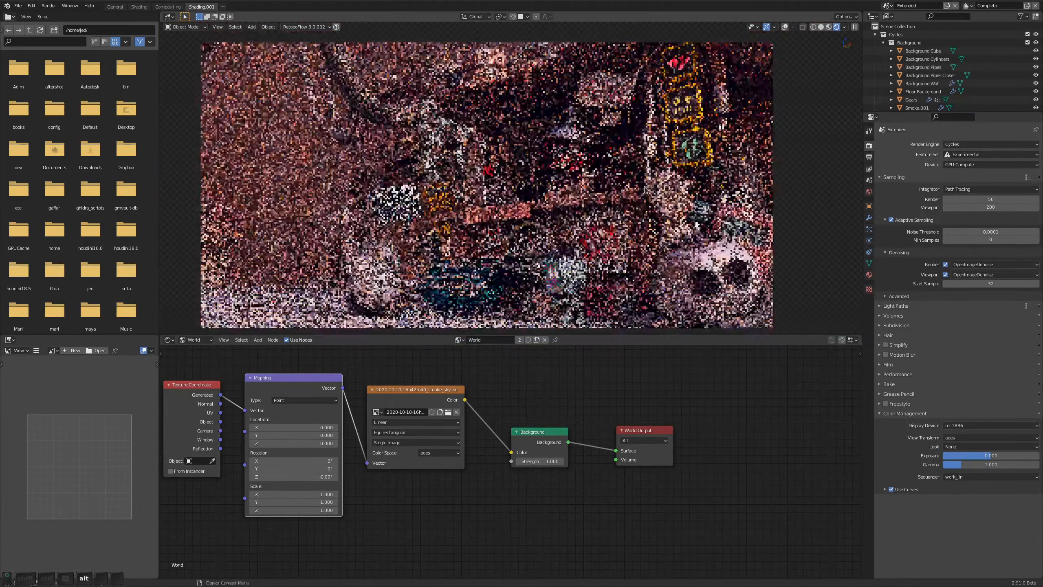
pyautogui.keyDown('alt'); pyautogui.moveTo(538, 210); pyautogui.dragTo(555, 203, button='right'); pyautogui.keyUp('alt')
pyautogui.moveTo(658, 335); pyautogui.dragTo(660, 426)
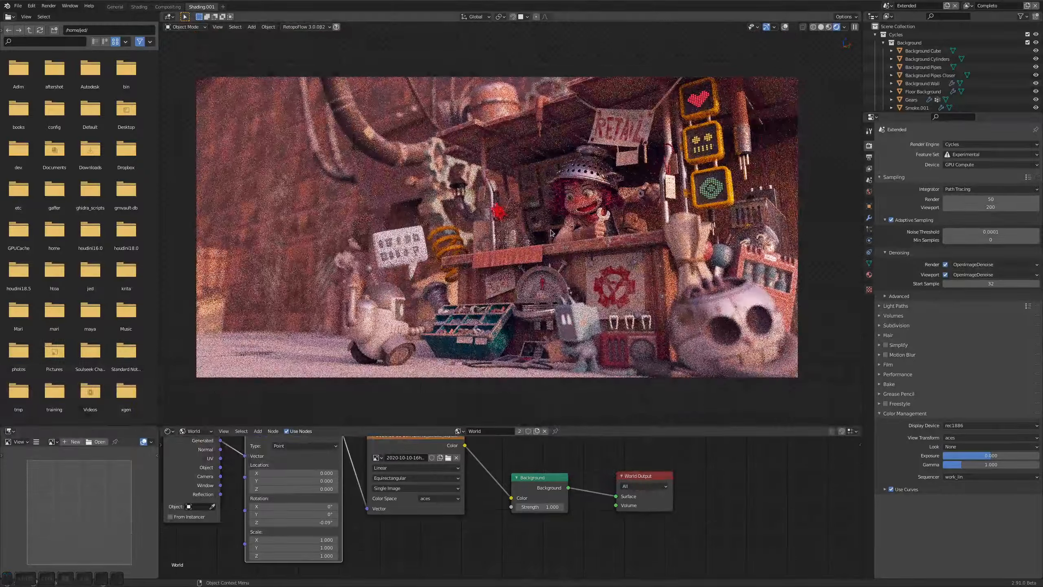
pyautogui.keyDown('alt'); pyautogui.moveTo(517, 265); pyautogui.dragTo(526, 257, button='right'); pyautogui.keyUp('alt')
pyautogui.keyDown('alt'); pyautogui.moveTo(526, 257); pyautogui.dragTo(540, 253, button='middle'); pyautogui.keyUp('alt')
pyautogui.keyDown('alt'); pyautogui.moveTo(540, 253); pyautogui.dragTo(548, 256, button='right'); pyautogui.keyUp('alt')
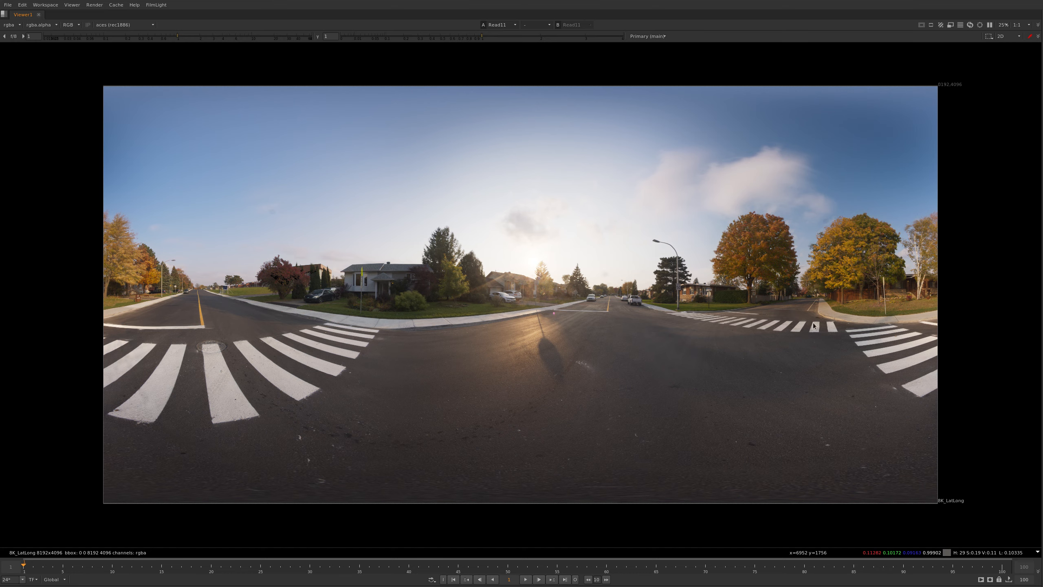
# Switch to Nuke and view the calibrated panorama fitted to the viewer
pyautogui.moveTo(805, 349); pyautogui.dragTo(801, 349, button='middle')
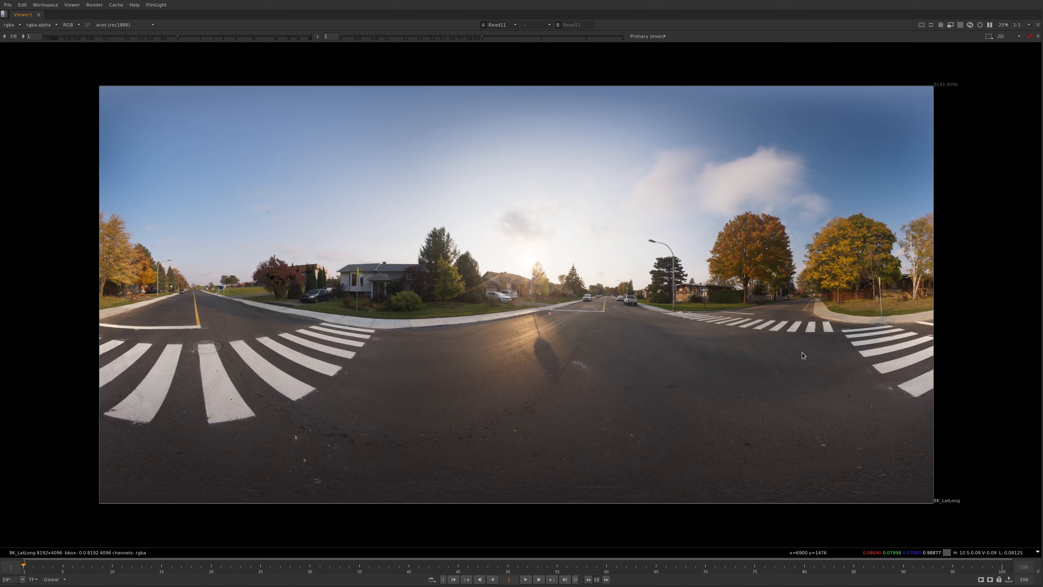
pyautogui.press('f')
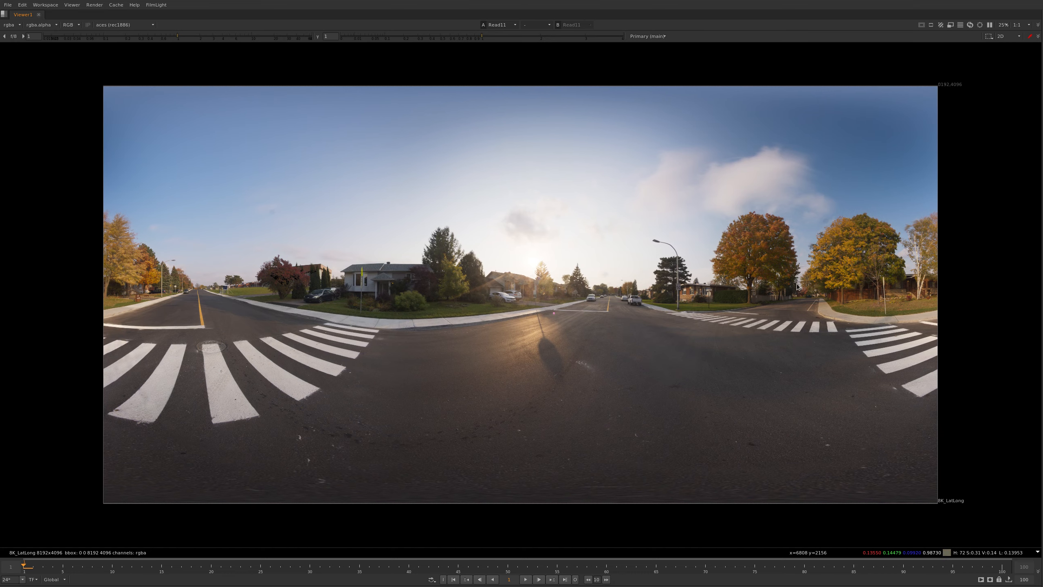
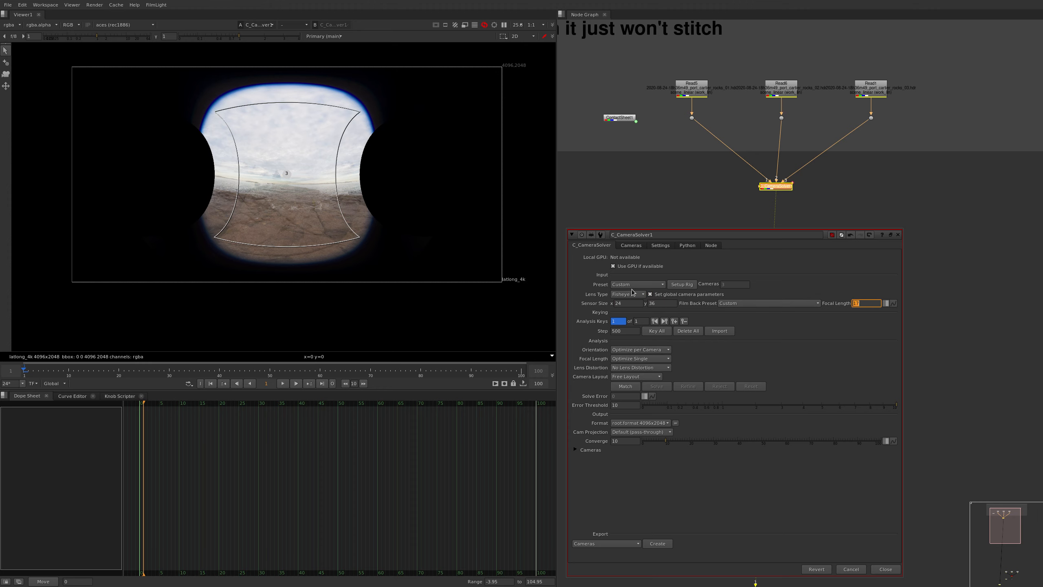
# Set the focal length to 8, match features between the cameras and solve the rig
pyautogui.write('8')
pyautogui.press('Return')
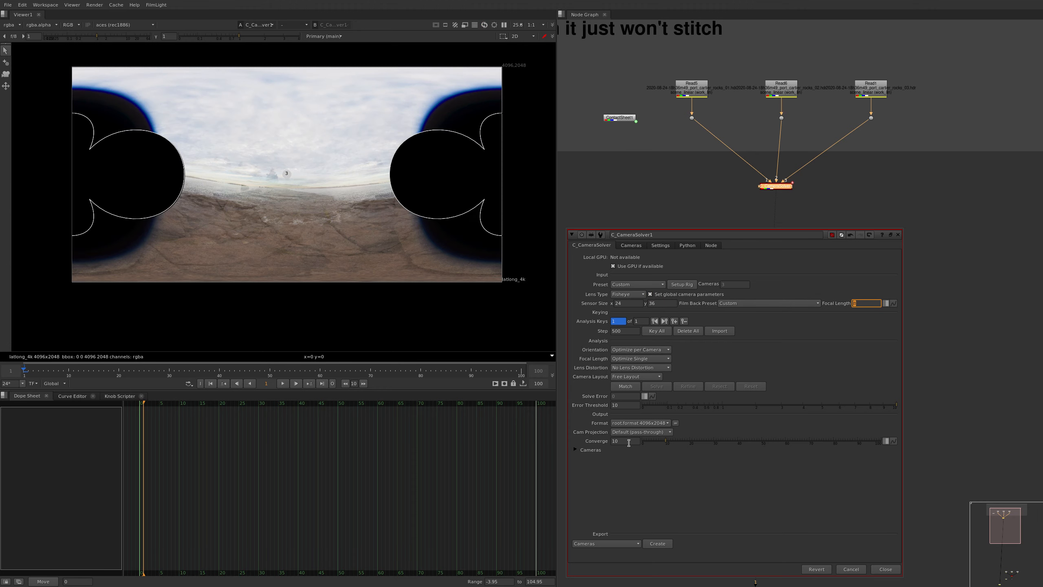
pyautogui.click(626, 386)
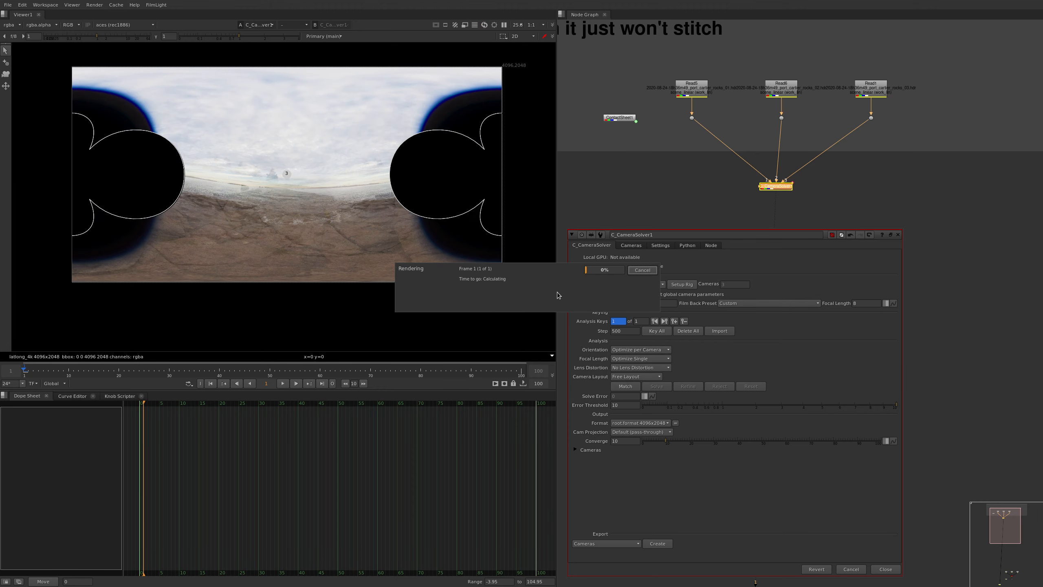
pyautogui.click(657, 386)
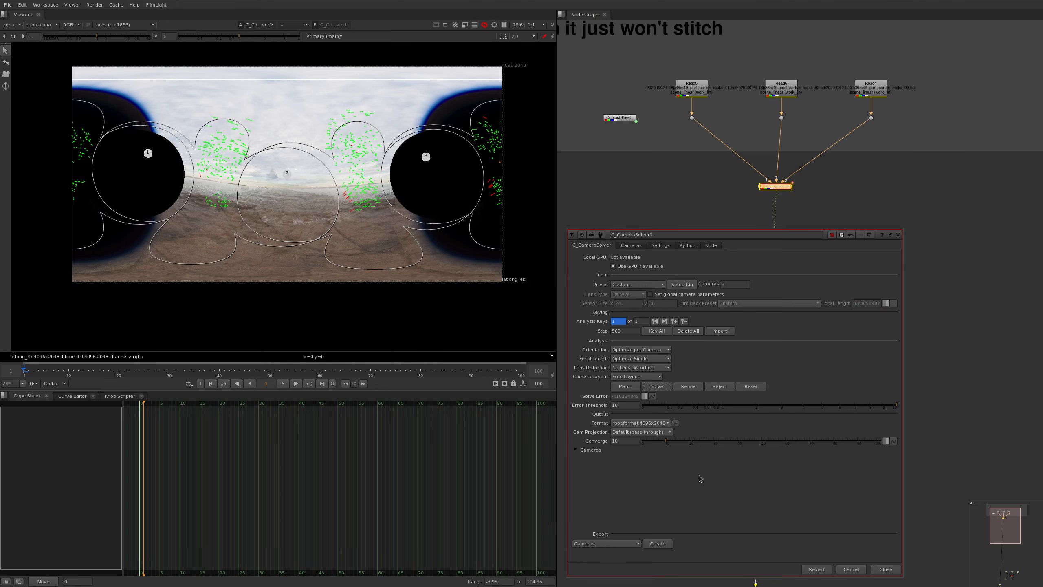
# Set the mask shape of all three cameras to Elliptical
pyautogui.click(635, 244)
pyautogui.click(649, 483)
pyautogui.hotkey('ctrl', 'a')
pyautogui.click(631, 385)
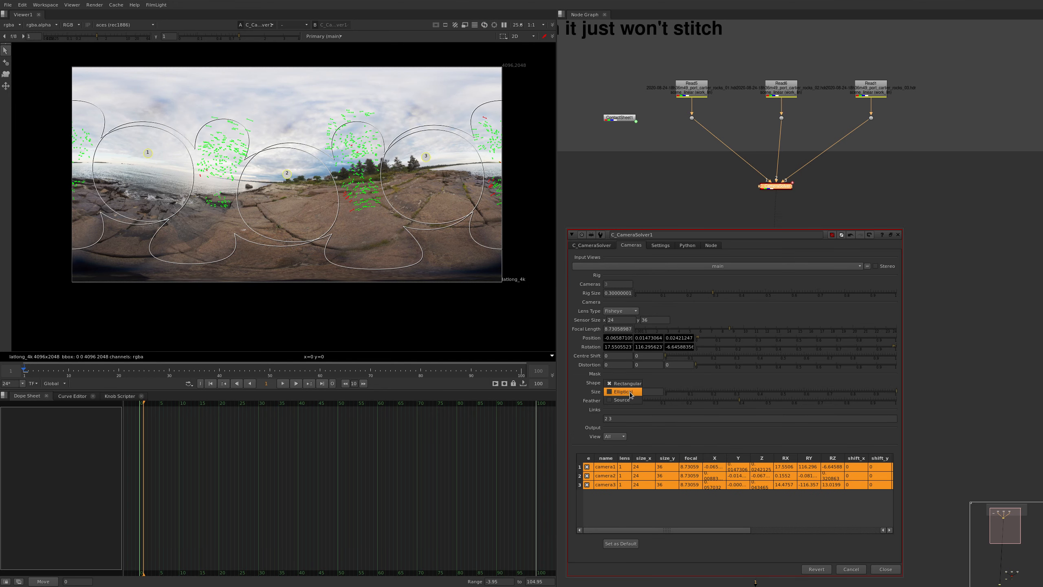
pyautogui.click(631, 392)
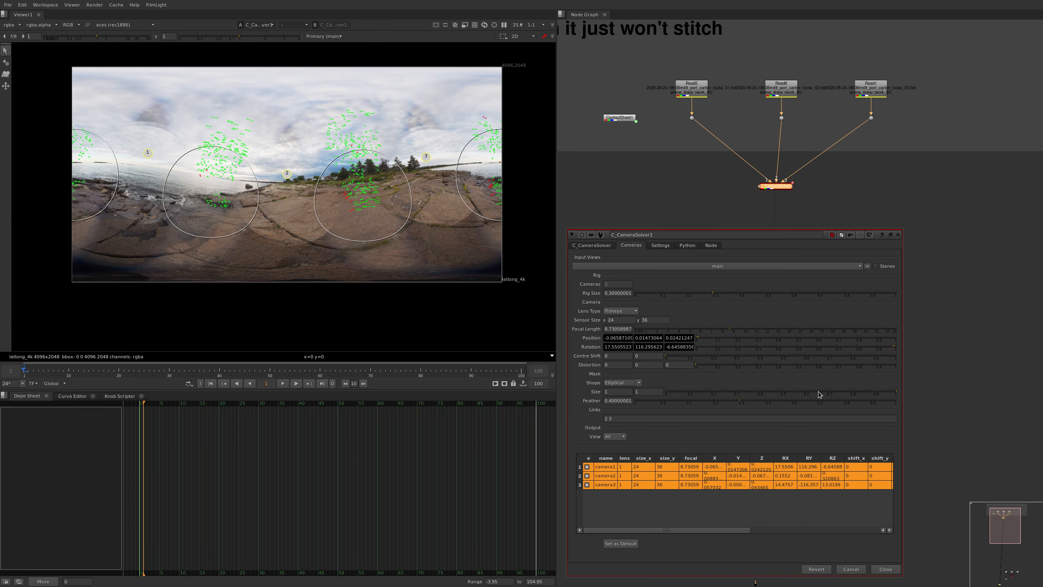
pyautogui.click(603, 247)
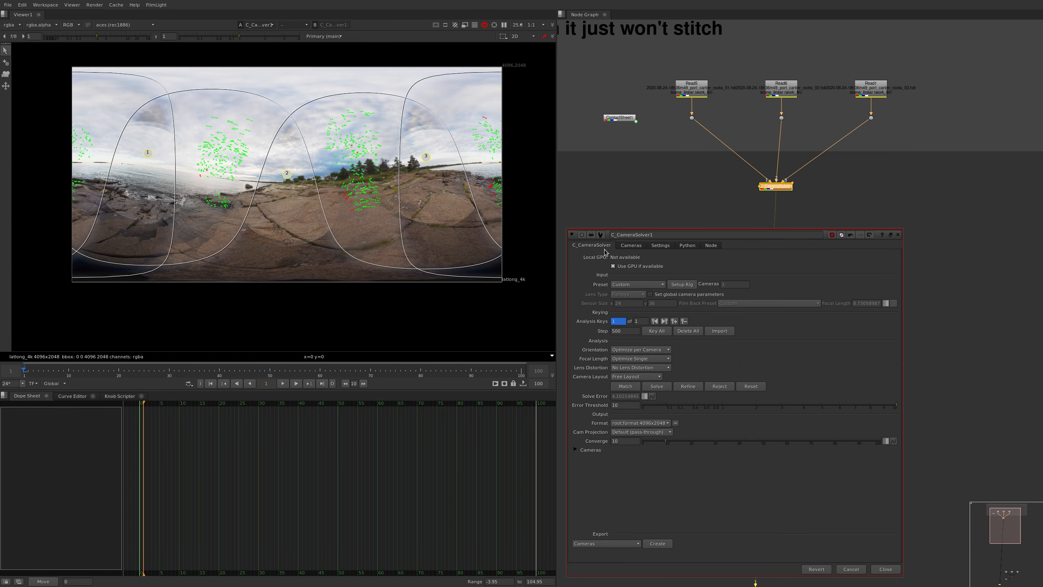
# Rotate the stitched panorama to bring the sea towards the centre, and straighten its horizon with the grid
pyautogui.keyDown('ctrl'); pyautogui.keyDown('alt'); pyautogui.moveTo(250, 226); pyautogui.dragTo(319, 224); pyautogui.keyUp('alt'); pyautogui.keyUp('ctrl')
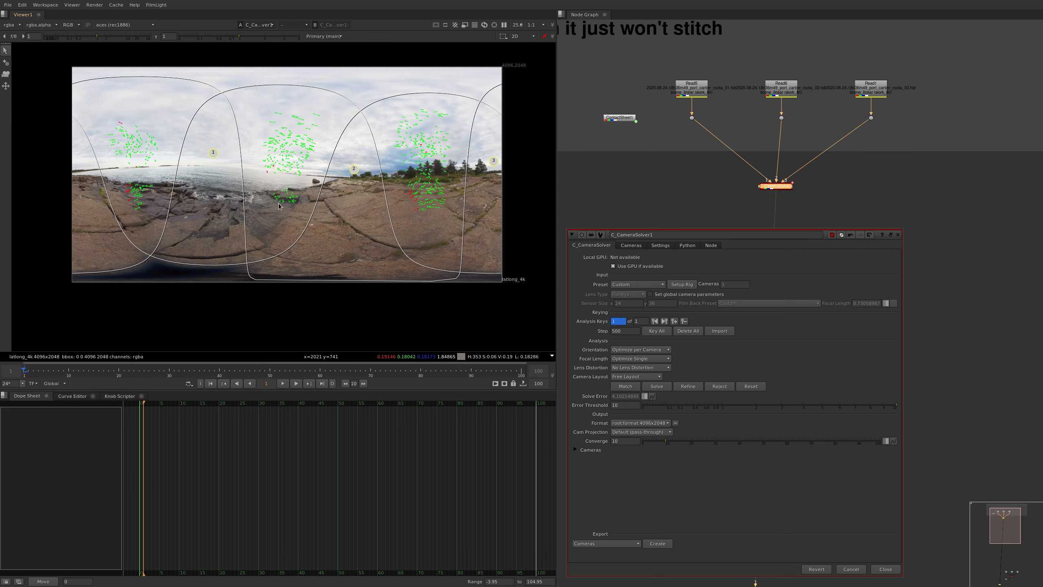
pyautogui.keyDown('ctrl'); pyautogui.keyDown('alt'); pyautogui.moveTo(268, 203); pyautogui.dragTo(275, 219); pyautogui.keyUp('alt'); pyautogui.keyUp('ctrl')
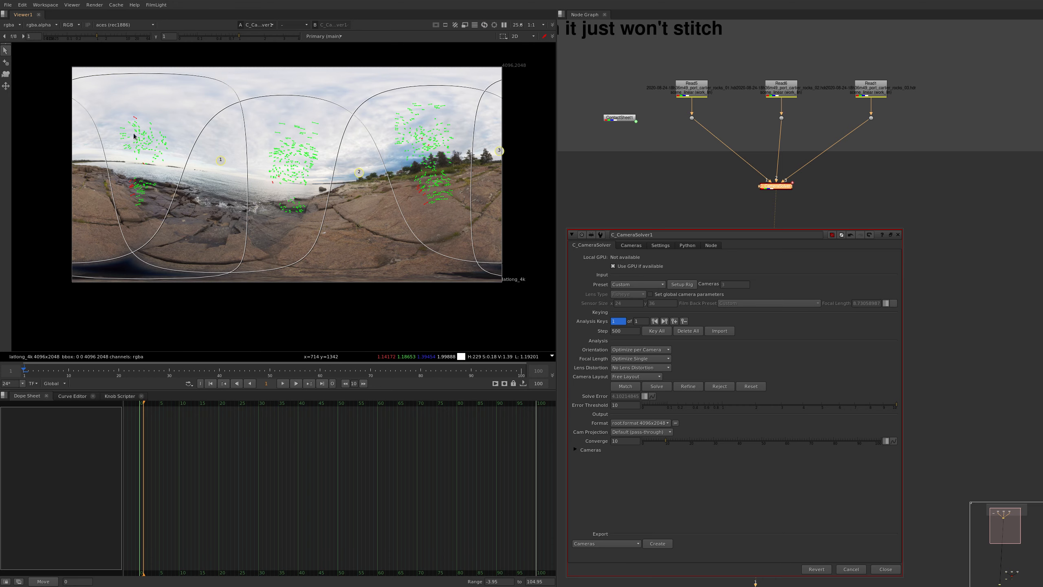
pyautogui.click(5, 86)
pyautogui.keyDown('alt'); pyautogui.moveTo(261, 187); pyautogui.dragTo(322, 208, button='middle'); pyautogui.keyUp('alt')
pyautogui.keyDown('ctrl'); pyautogui.keyDown('alt'); pyautogui.moveTo(322, 207); pyautogui.dragTo(346, 204); pyautogui.keyUp('alt'); pyautogui.keyUp('ctrl')
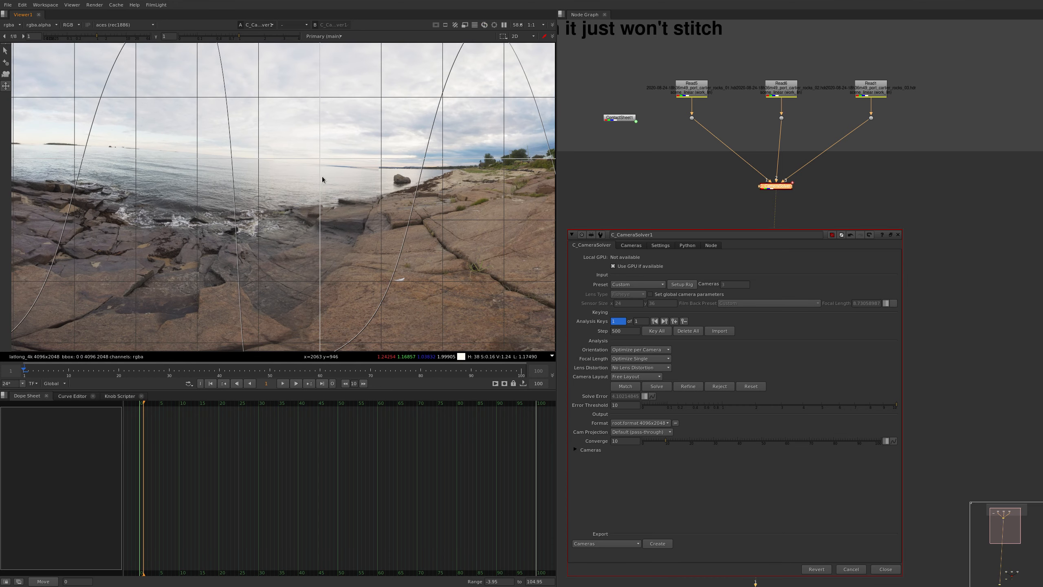
pyautogui.keyDown('ctrl'); pyautogui.keyDown('alt'); pyautogui.moveTo(392, 222); pyautogui.dragTo(328, 265); pyautogui.keyUp('alt'); pyautogui.keyUp('ctrl')
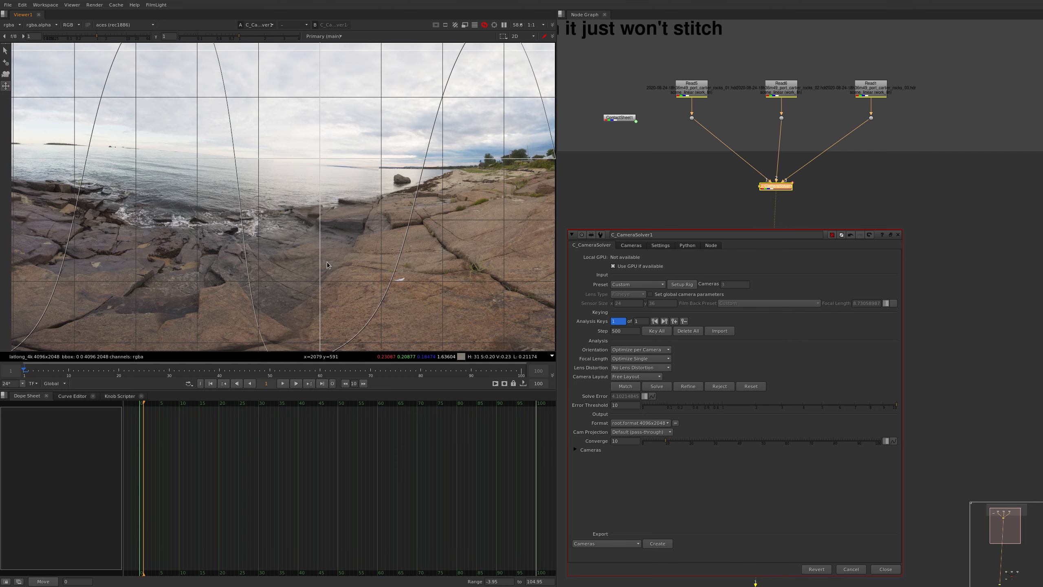
pyautogui.keyDown('ctrl'); pyautogui.keyDown('alt'); pyautogui.moveTo(181, 196); pyautogui.dragTo(139, 193); pyautogui.keyUp('alt'); pyautogui.keyUp('ctrl')
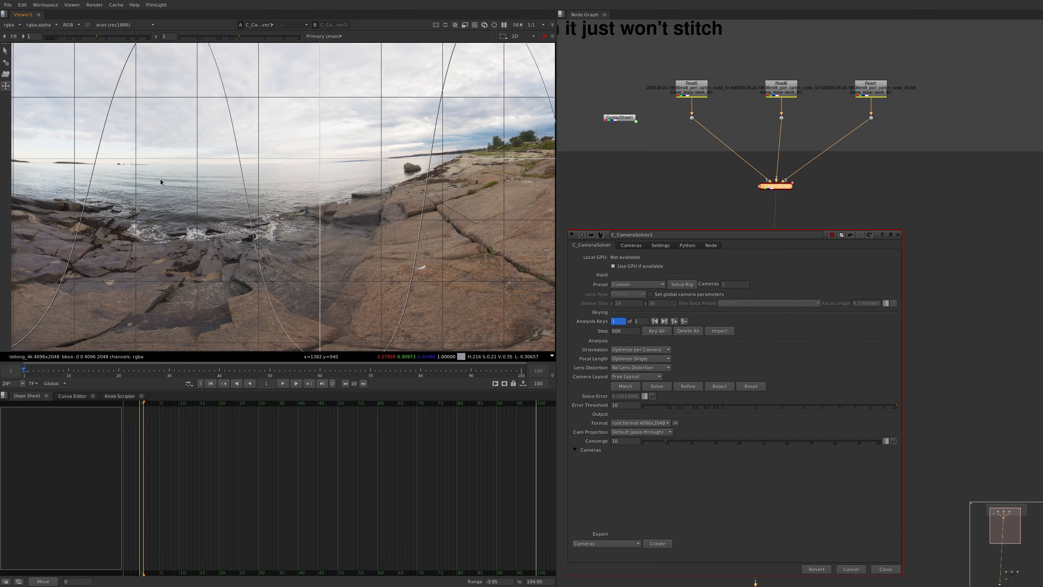
pyautogui.keyDown('ctrl'); pyautogui.keyDown('alt'); pyautogui.moveTo(150, 196); pyautogui.dragTo(173, 199); pyautogui.keyUp('alt'); pyautogui.keyUp('ctrl')
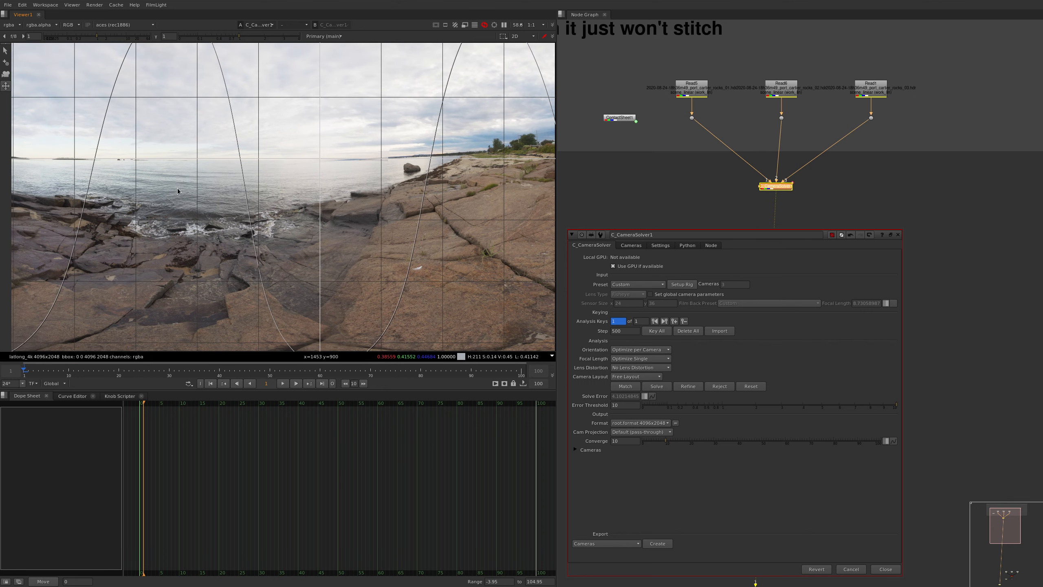
pyautogui.moveTo(180, 187); pyautogui.dragTo(241, 178, button='middle')
# Examine the horizon and the camera overlaps along the whole panorama for stitching errors
pyautogui.scroll(-2, 291, 185)
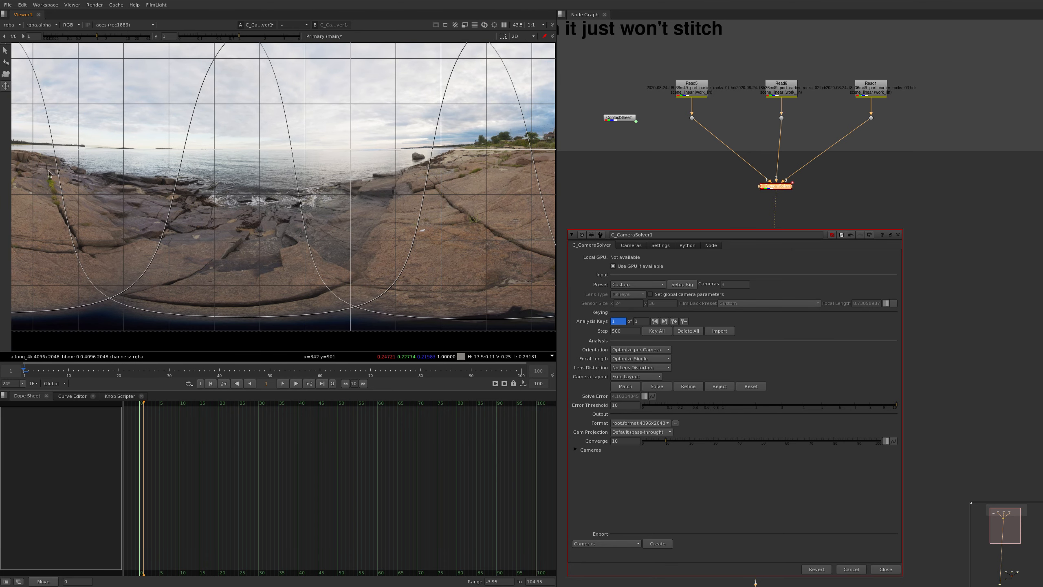
pyautogui.scroll(6, 49, 171)
pyautogui.moveTo(48, 171); pyautogui.dragTo(254, 229, button='middle')
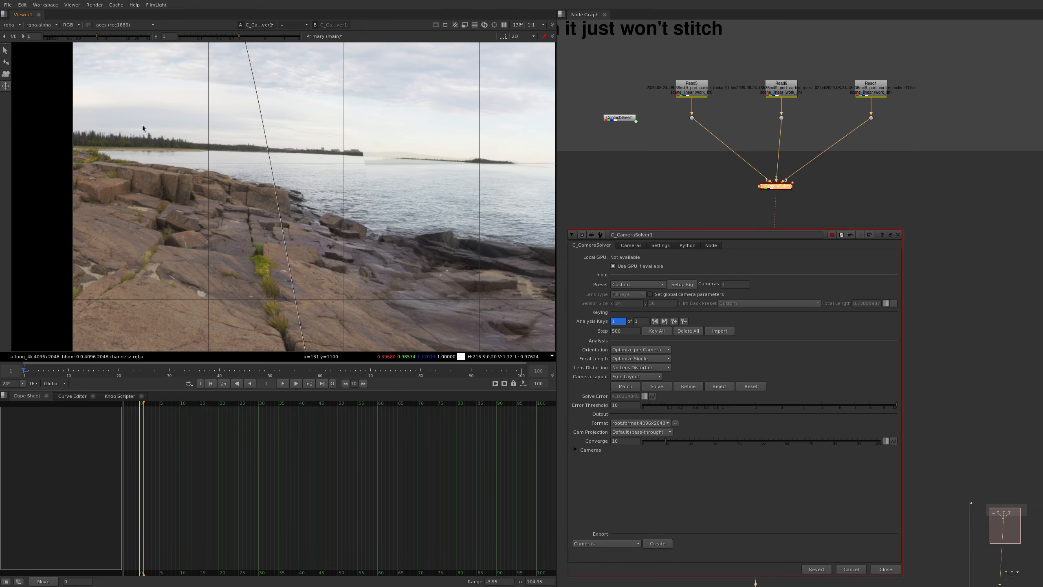
pyautogui.scroll(-1, 440, 231)
pyautogui.moveTo(440, 231); pyautogui.dragTo(381, 177, button='middle')
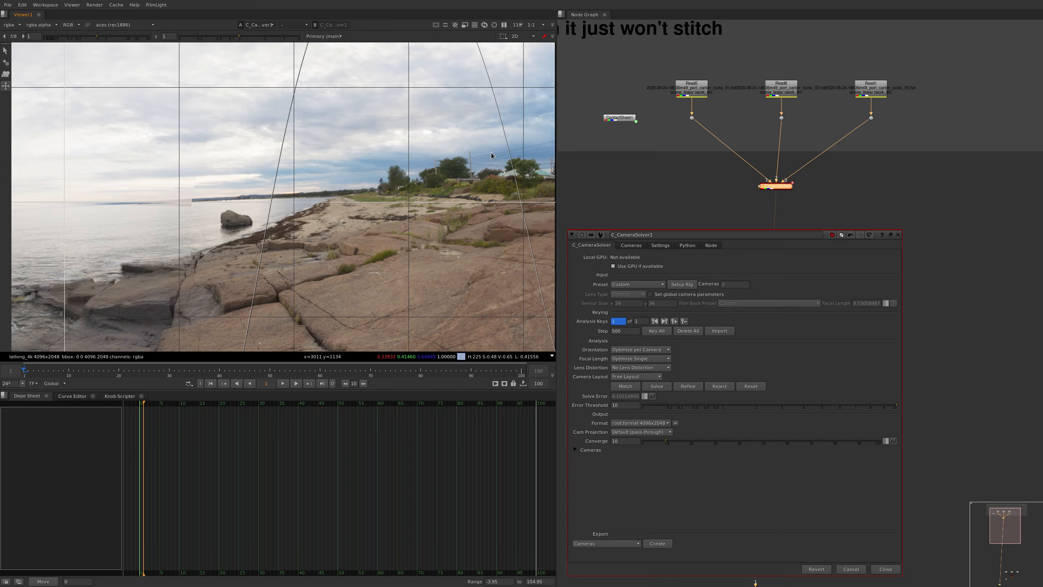
pyautogui.scroll(-4, 476, 175)
pyautogui.moveTo(205, 195); pyautogui.dragTo(594, 200, button='middle')
pyautogui.scroll(9, 261, 192)
pyautogui.moveTo(264, 190); pyautogui.dragTo(284, 205, button='middle')
pyautogui.press('f')
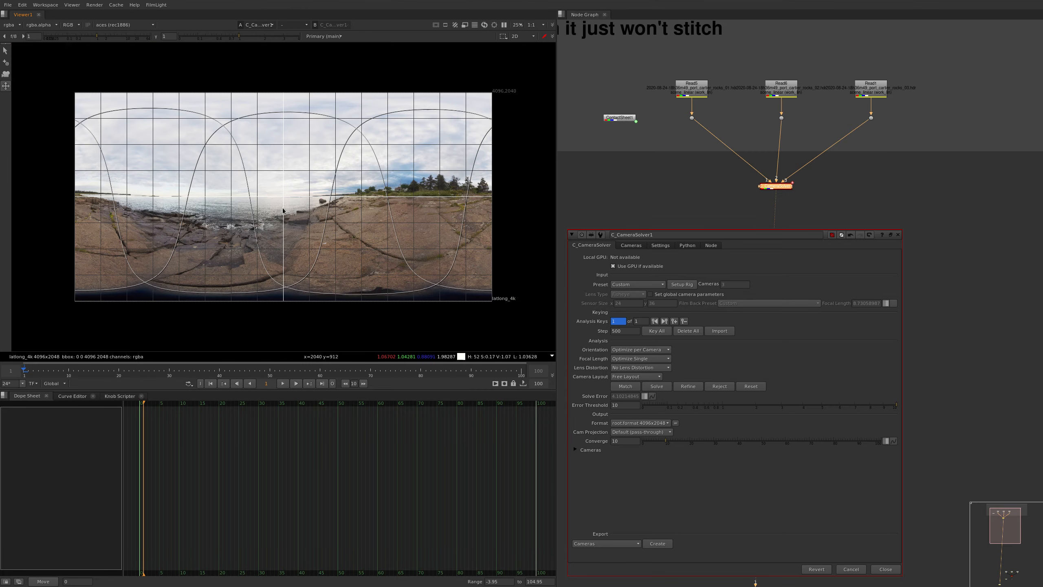
# Refine the camera solve twice, accepting the reset of manual camera changes
pyautogui.click(684, 388)
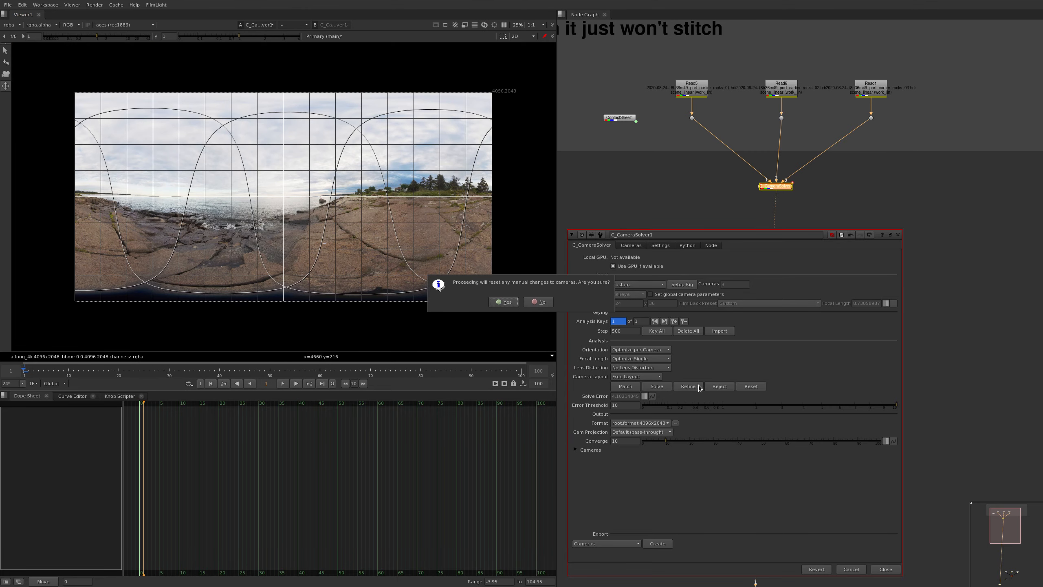
pyautogui.click(506, 302)
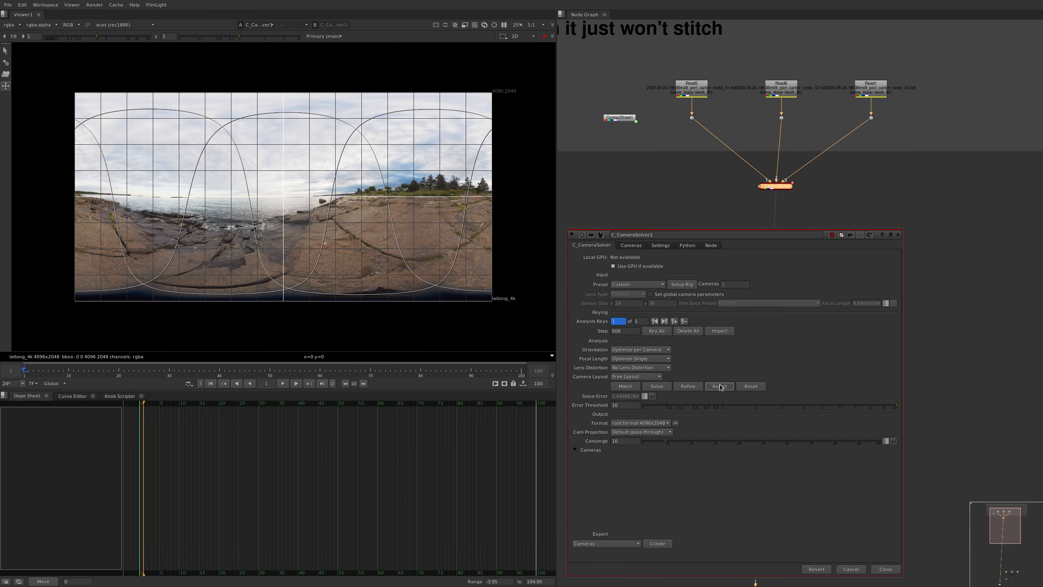
pyautogui.click(697, 388)
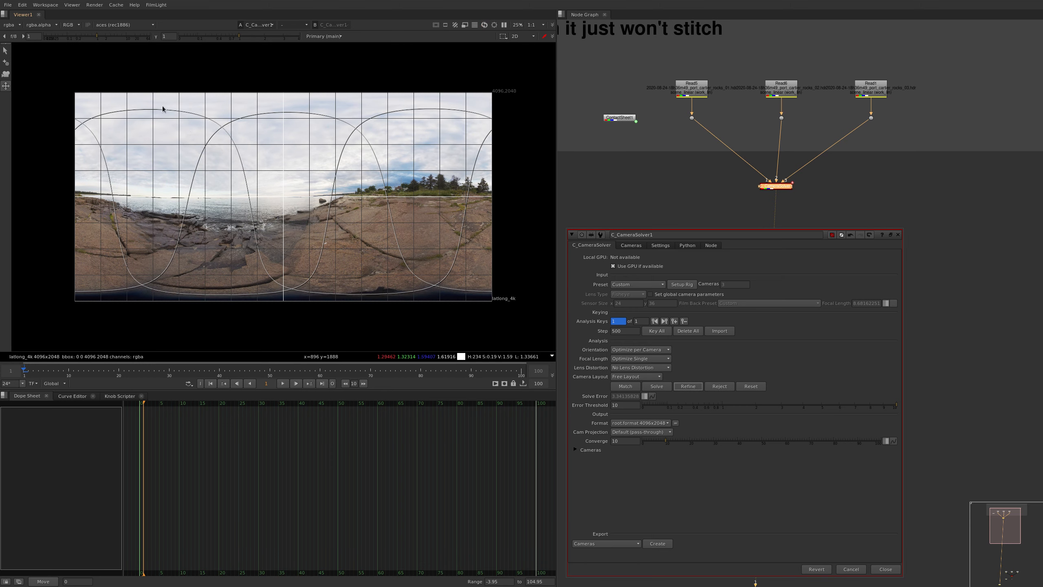
# Darken the viewer to a gain of about 0.355, add a manual camera1–camera3 match on the distant wooded shoreline, and refine the solve
pyautogui.scroll(5, 160, 212)
pyautogui.moveTo(165, 224); pyautogui.dragTo(163, 200, button='middle')
pyautogui.moveTo(311, 224); pyautogui.dragTo(293, 219, button='middle')
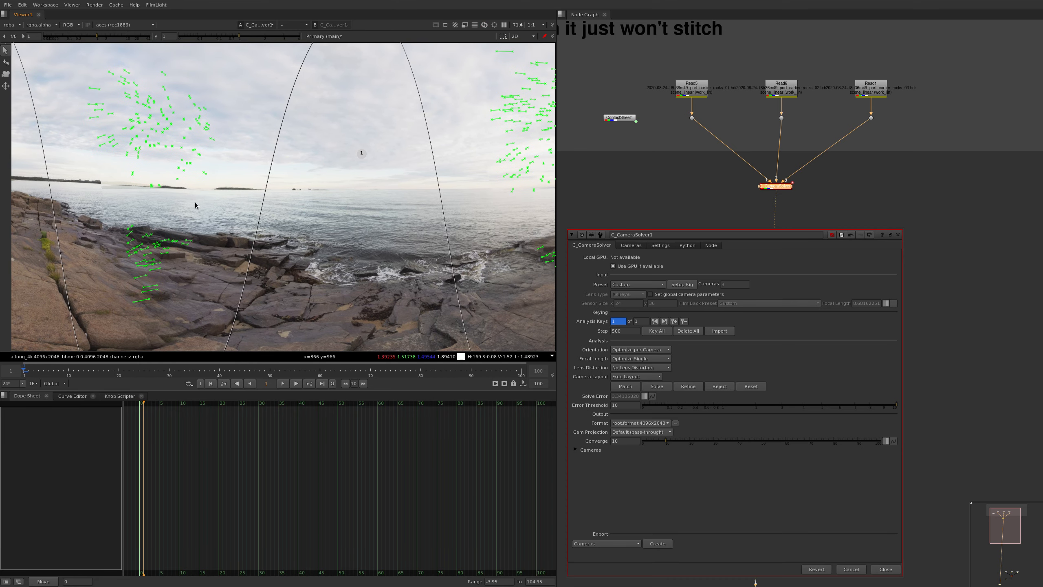
pyautogui.click(5, 87)
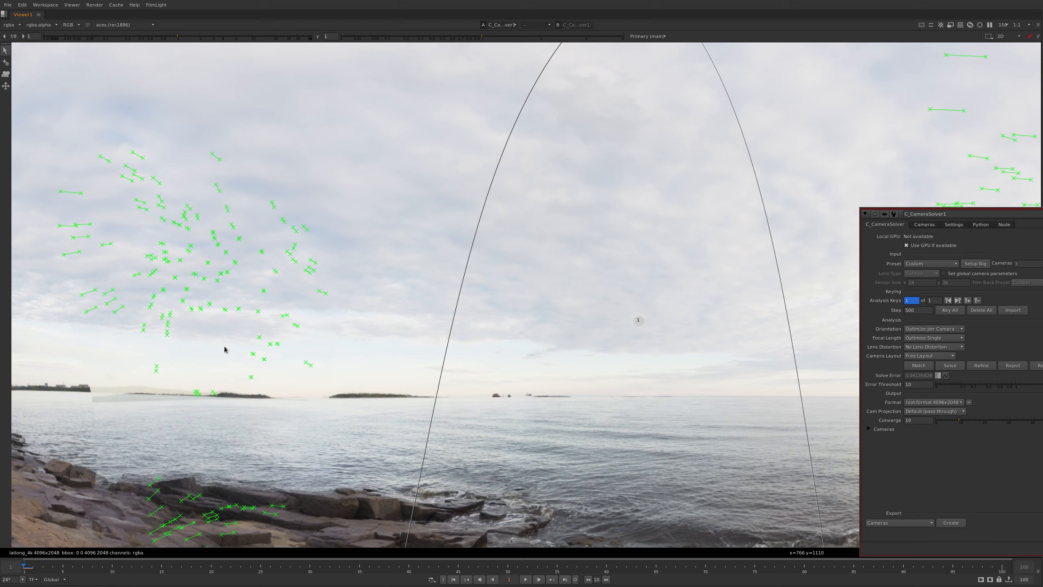
pyautogui.moveTo(225, 349); pyautogui.dragTo(187, 254)
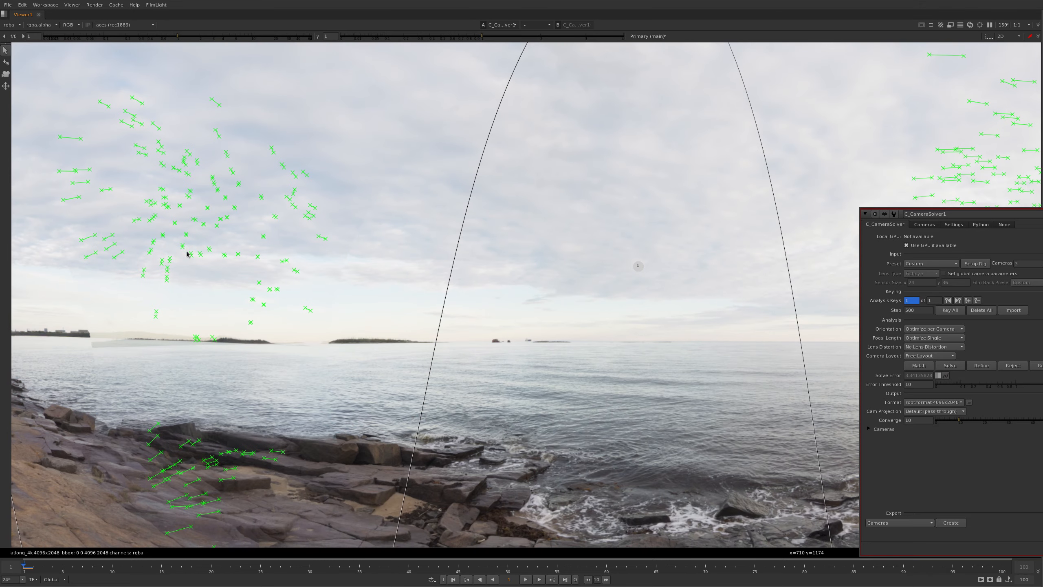
pyautogui.click(6, 62)
pyautogui.moveTo(228, 331); pyautogui.dragTo(397, 263, button='middle')
pyautogui.scroll(-1, 336, 276)
pyautogui.click(296, 274)
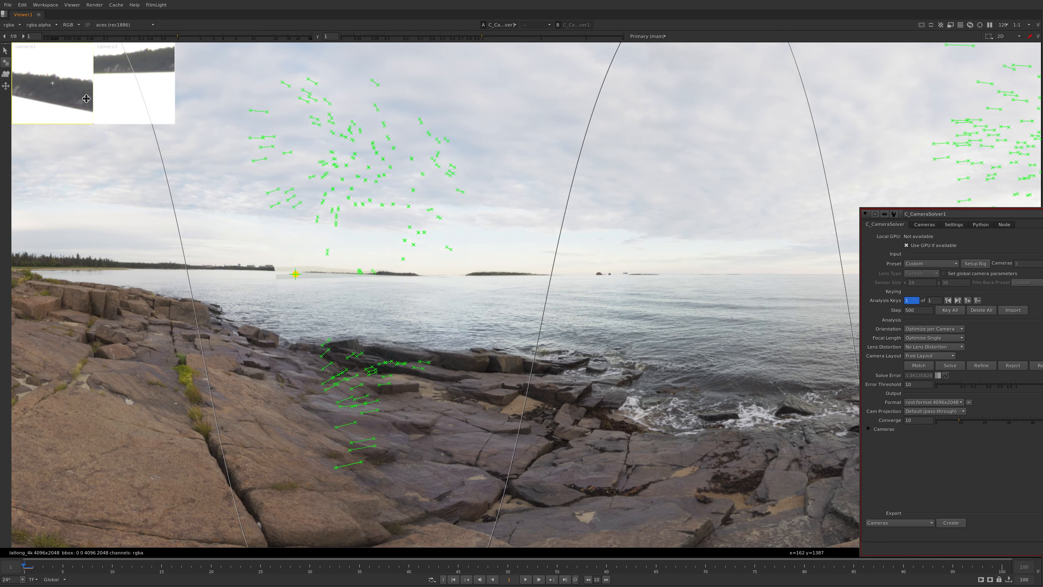
pyautogui.moveTo(171, 38); pyautogui.dragTo(146, 37)
pyautogui.moveTo(115, 107)
pyautogui.mouseDown()
pyautogui.moveTo(105, 122)
pyautogui.moveTo(134, 130)
pyautogui.mouseUp()
pyautogui.moveTo(63, 89); pyautogui.dragTo(80, 96)
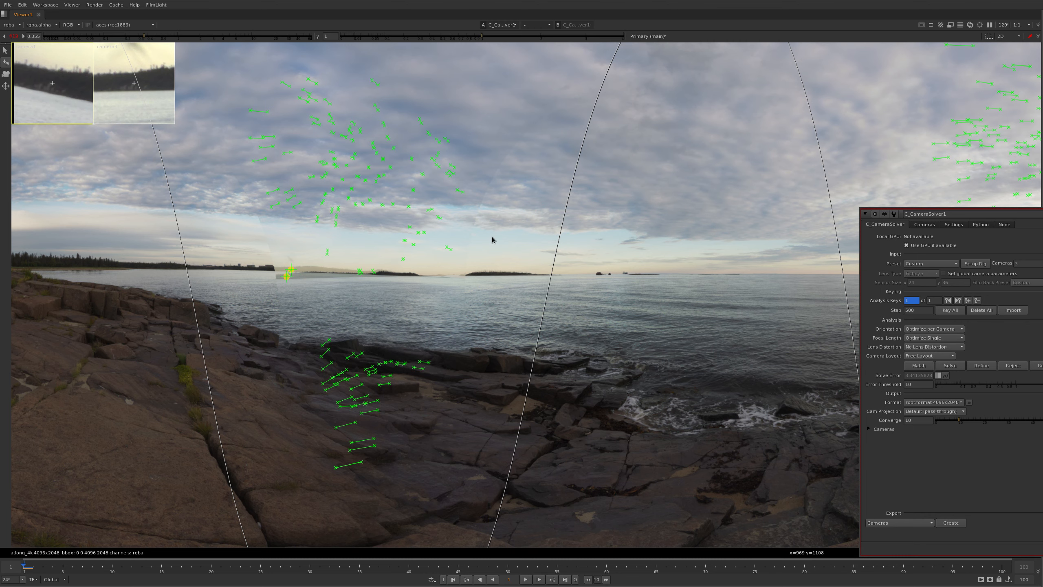
pyautogui.click(982, 366)
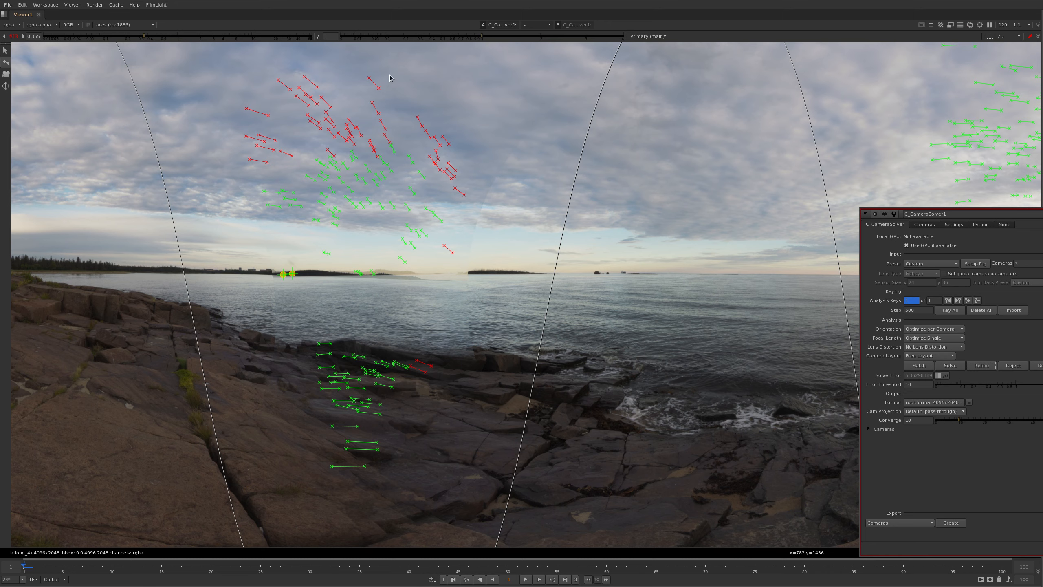
# Add a second manual match on the horizon between the wooded headland and the next island, and refine the solve
pyautogui.moveTo(470, 268); pyautogui.dragTo(456, 275, button='middle')
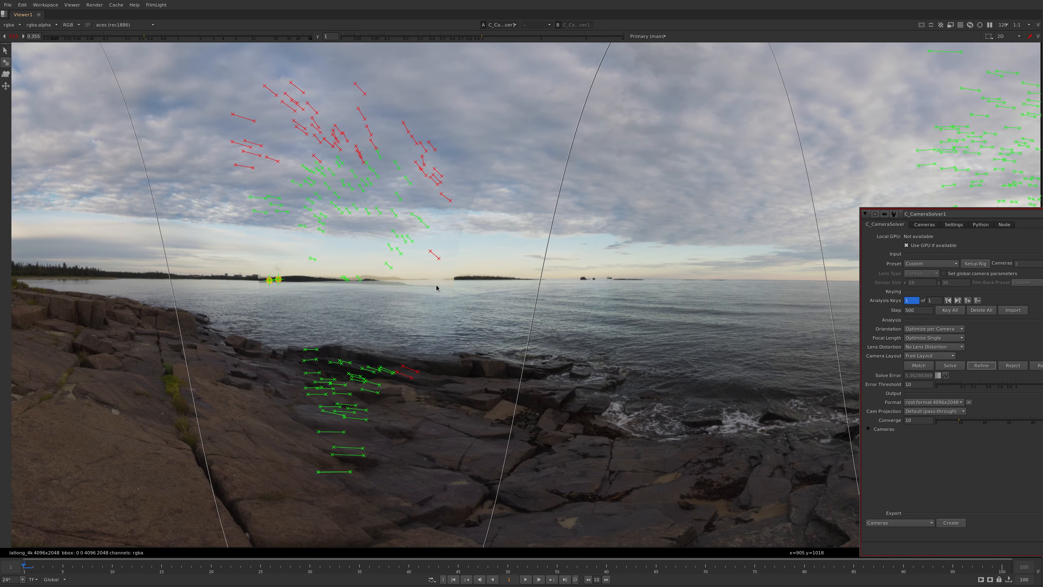
pyautogui.click(438, 288)
pyautogui.moveTo(139, 97); pyautogui.dragTo(135, 100)
pyautogui.moveTo(53, 83); pyautogui.dragTo(80, 117)
pyautogui.click(983, 366)
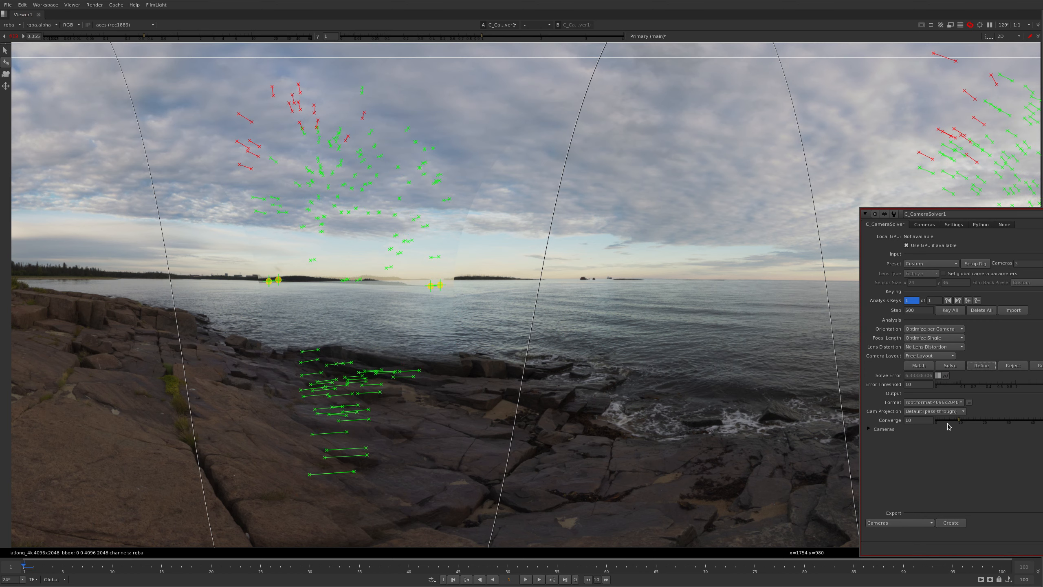
# Add a third manual match at the tip of the wooded headland, aligning it in both cameras, and refine the solve
pyautogui.scroll(3, 388, 277)
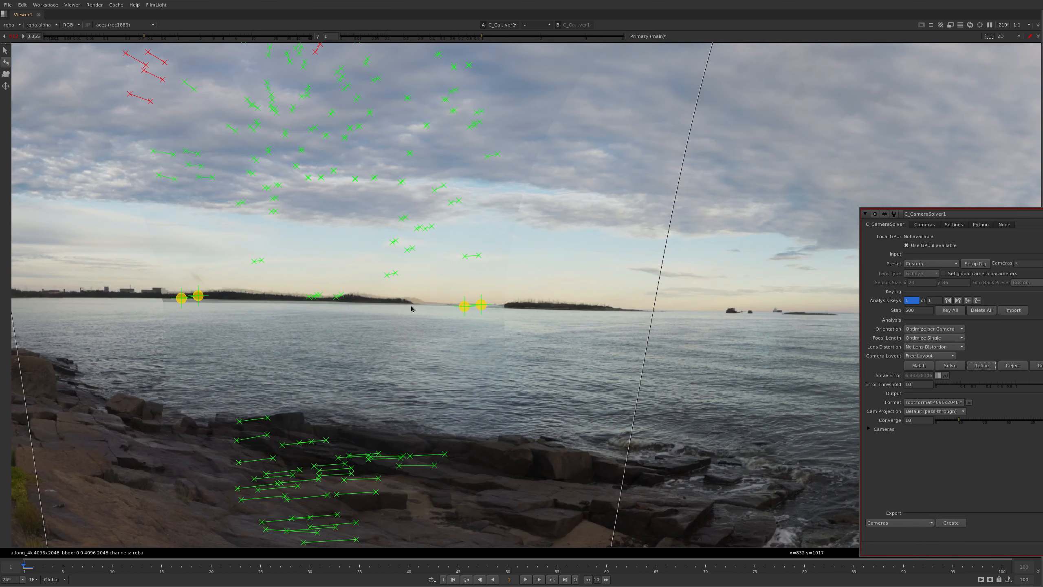
pyautogui.click(411, 299)
pyautogui.moveTo(138, 114); pyautogui.dragTo(132, 117)
pyautogui.moveTo(58, 103); pyautogui.dragTo(61, 101)
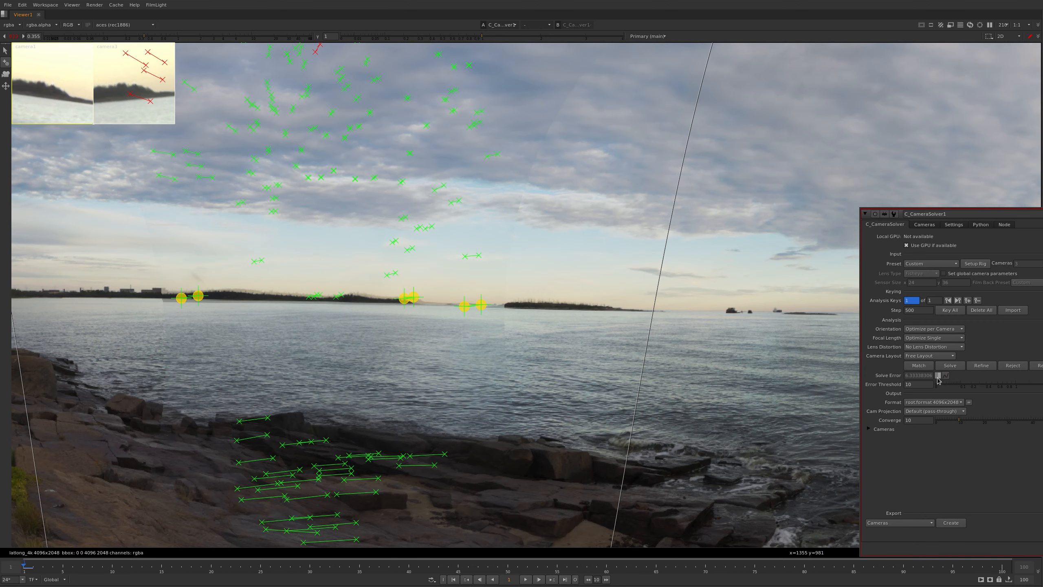
pyautogui.click(974, 368)
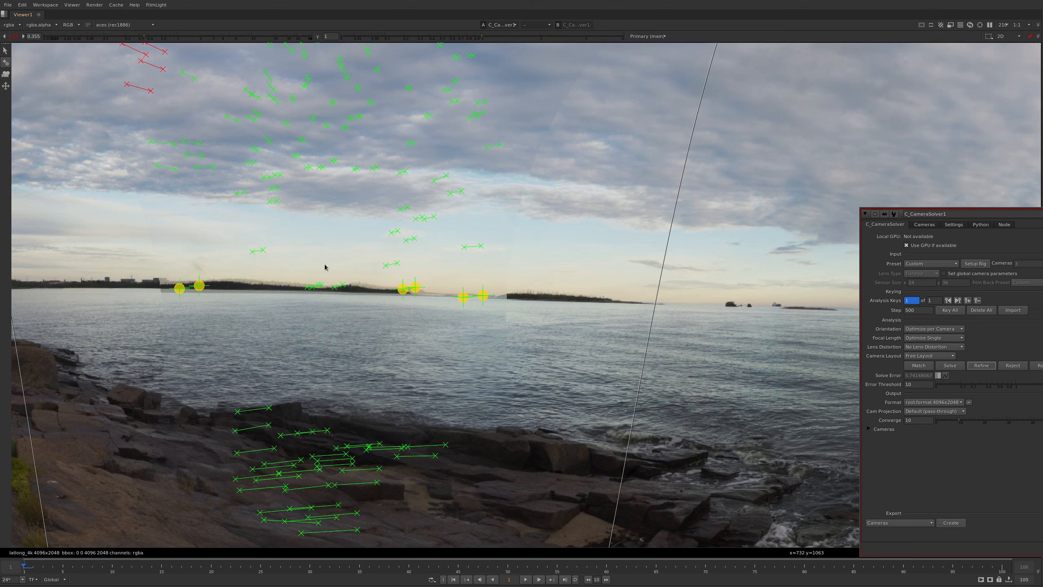
# Add a manual match on the open sea horizon in the overlap beside the boulder, and refine the solve
pyautogui.scroll(-4, 325, 267)
pyautogui.moveTo(653, 319); pyautogui.dragTo(286, 235, button='middle')
pyautogui.moveTo(688, 229); pyautogui.dragTo(606, 271, button='middle')
pyautogui.scroll(4, 362, 222)
pyautogui.moveTo(414, 248); pyautogui.dragTo(524, 238, button='middle')
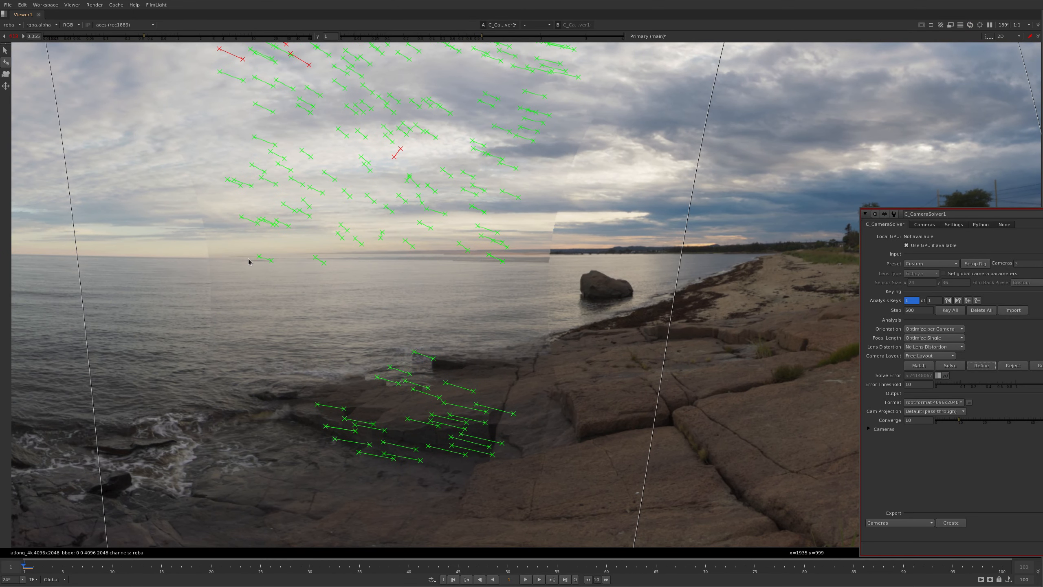
pyautogui.click(248, 261)
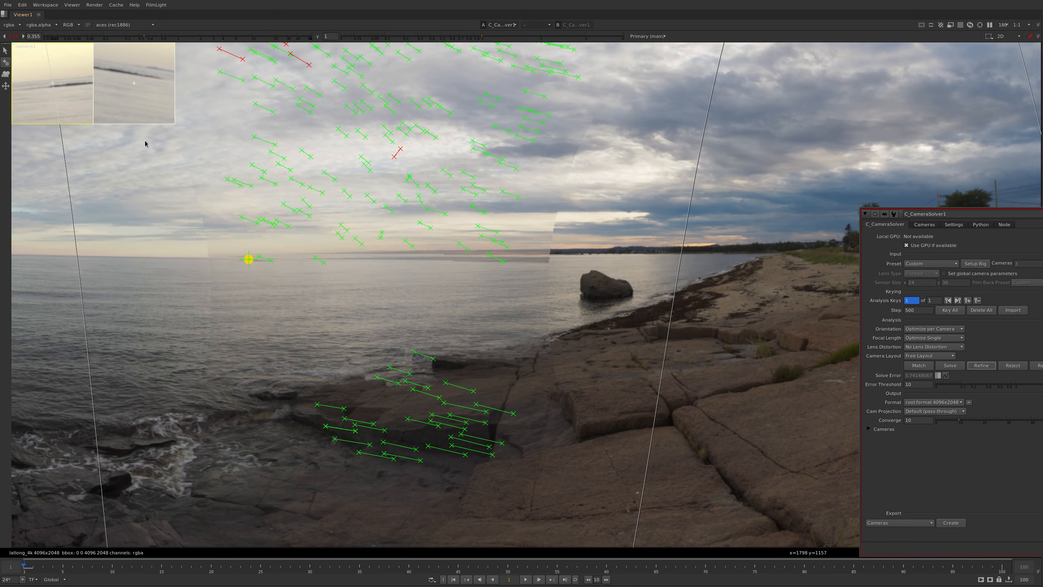
pyautogui.click(981, 366)
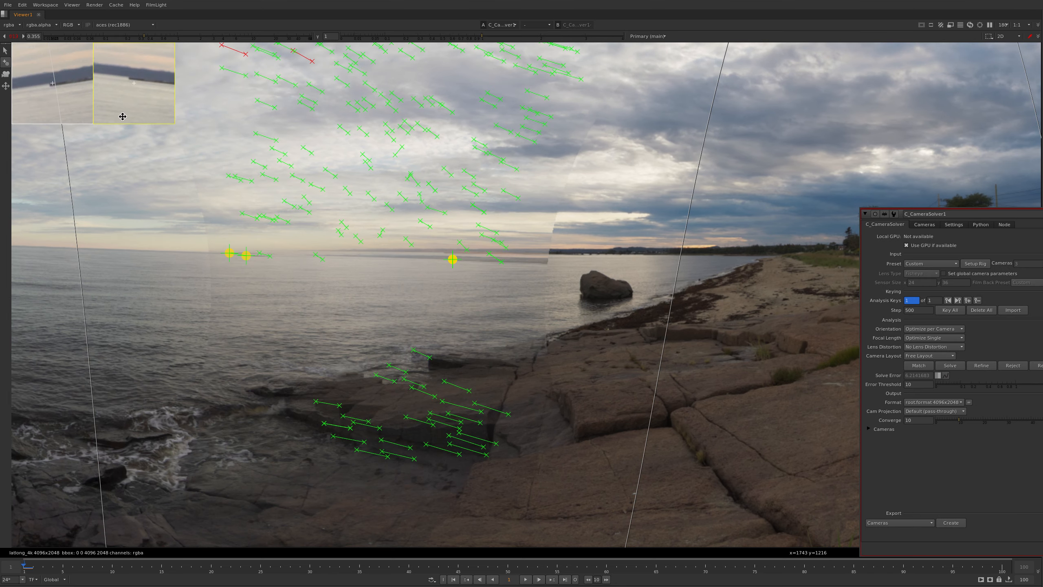
# Refine the solve with another manual match on the far shoreline near the boulder, and check the full panorama
pyautogui.click(982, 366)
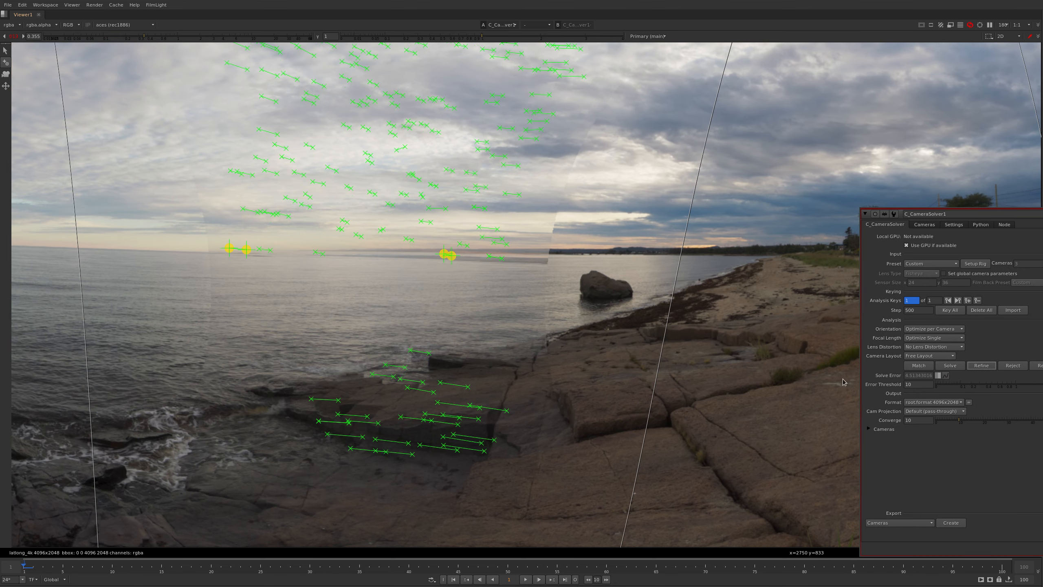
pyautogui.scroll(-2, 576, 227)
pyautogui.moveTo(576, 227); pyautogui.dragTo(381, 239, button='middle')
pyautogui.moveTo(491, 173); pyautogui.dragTo(455, 296, button='middle')
pyautogui.scroll(-6, 456, 296)
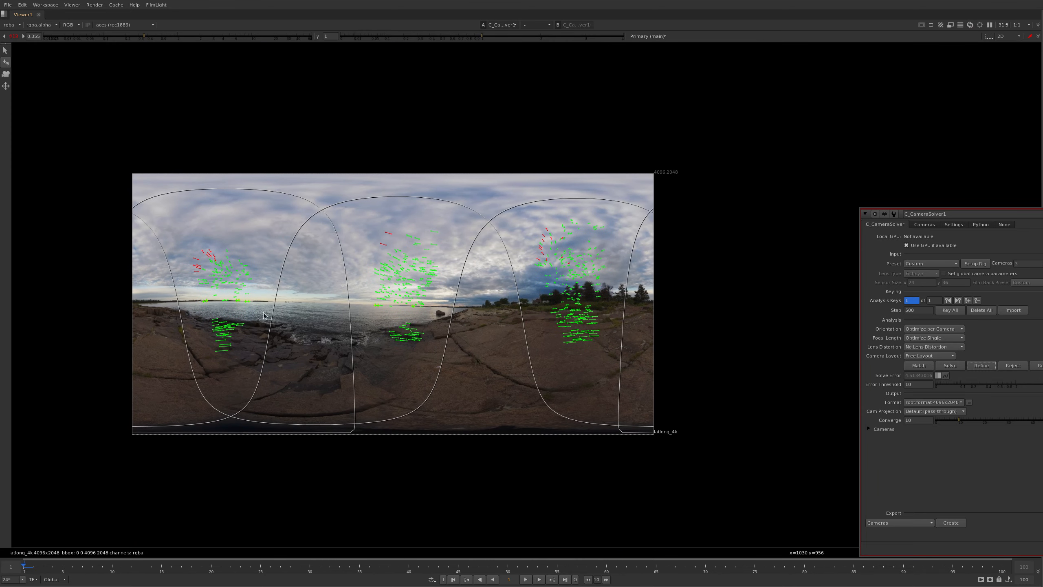
pyautogui.scroll(3, 279, 300)
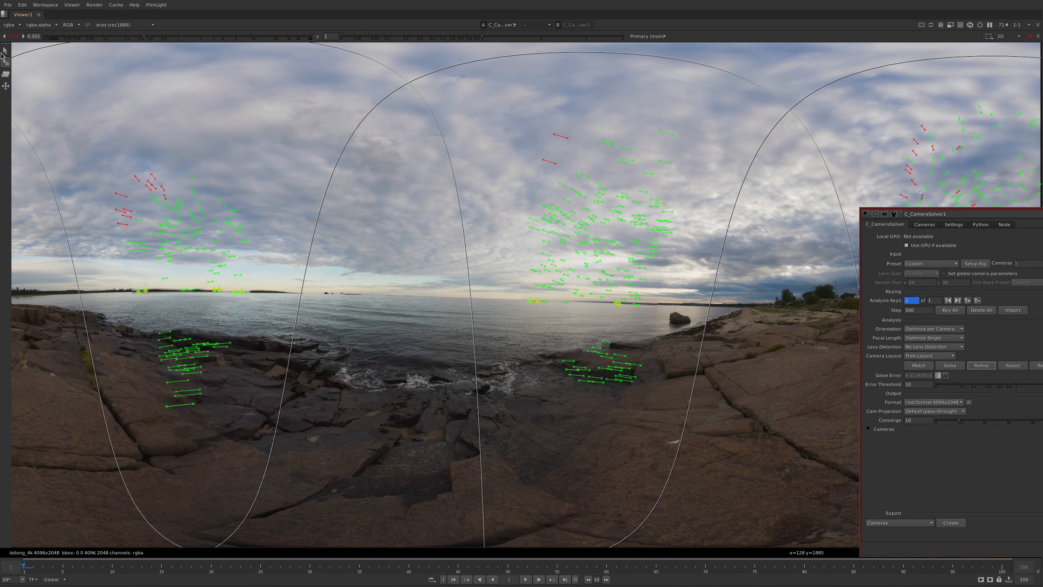
# Level the panorama's horizon against the lat-long grid, and check it from the islands across to the boulder and beach
pyautogui.click(6, 86)
pyautogui.moveTo(727, 329); pyautogui.dragTo(782, 327)
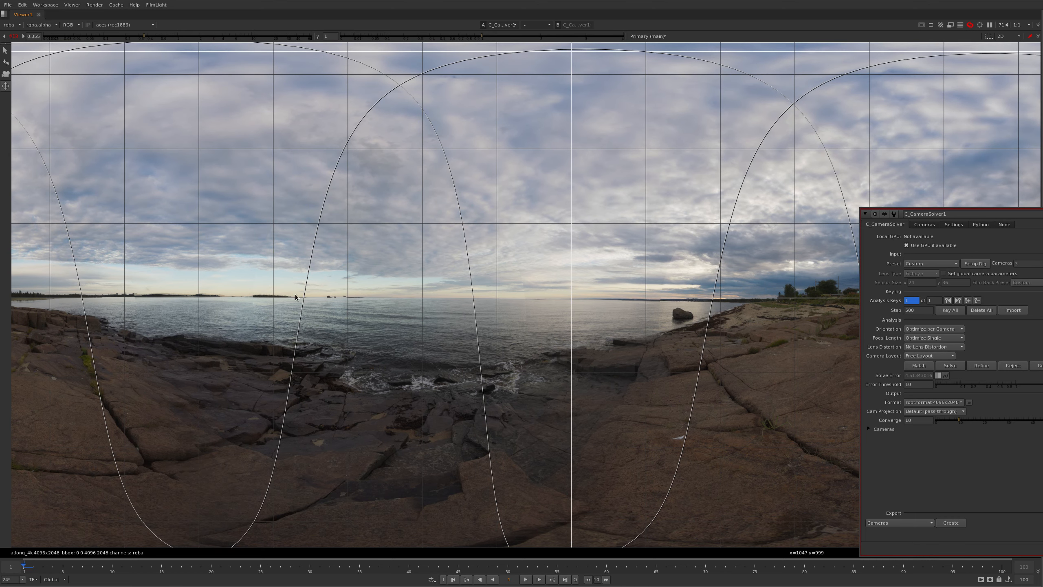
pyautogui.scroll(3, 295, 293)
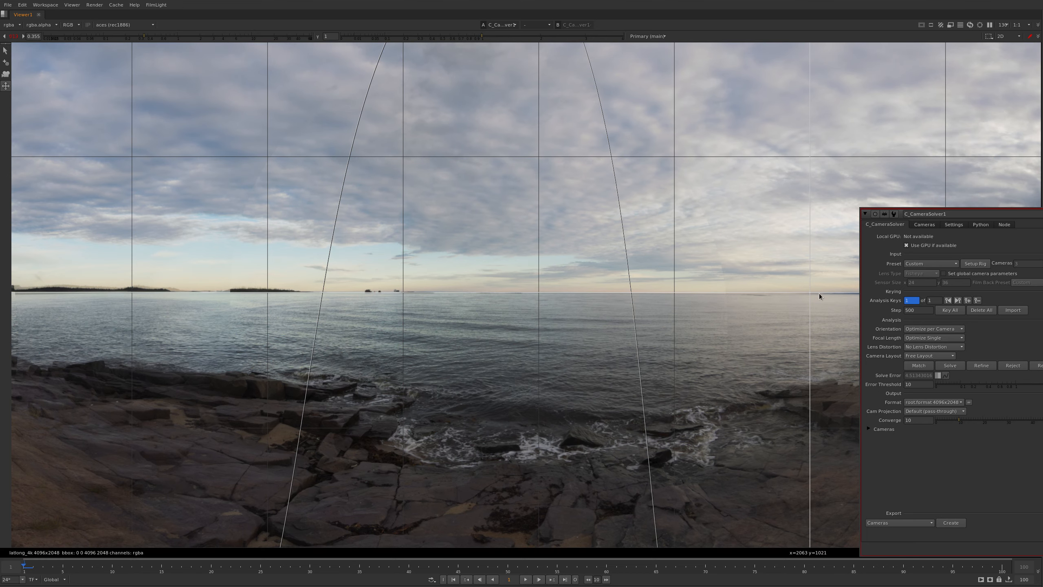
pyautogui.moveTo(628, 331); pyautogui.dragTo(323, 304, button='middle')
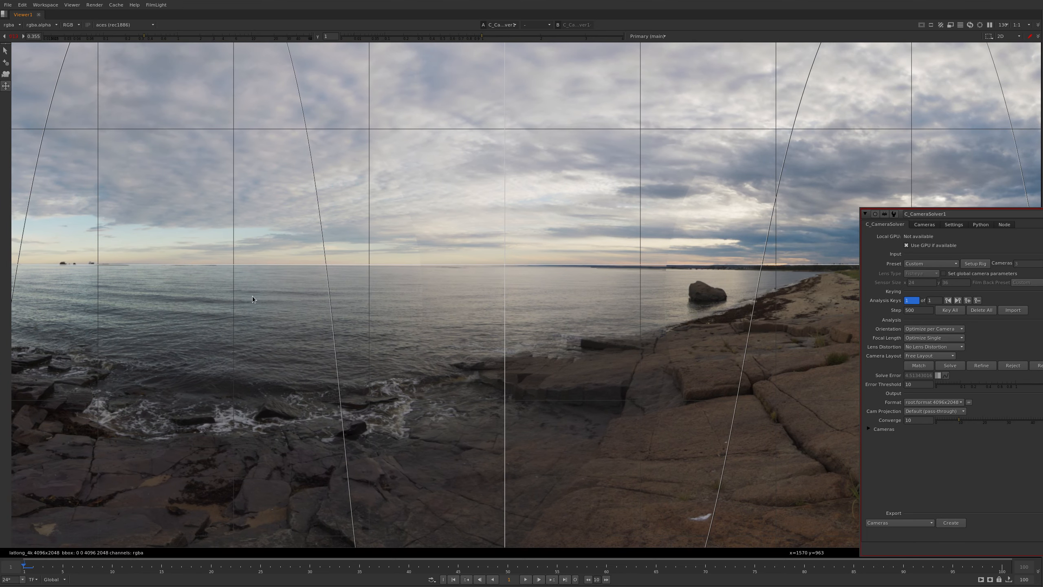
pyautogui.moveTo(783, 321); pyautogui.dragTo(385, 229, button='middle')
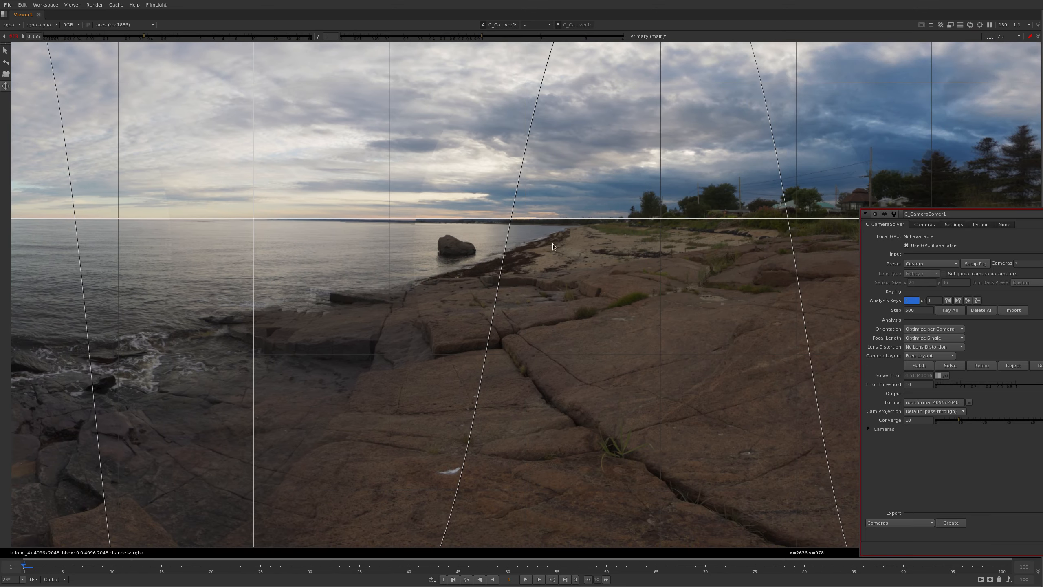
# Add a manual match on the dark rock ledge at the waterline below the boulder, aligning the point in both cameras
pyautogui.click(6, 62)
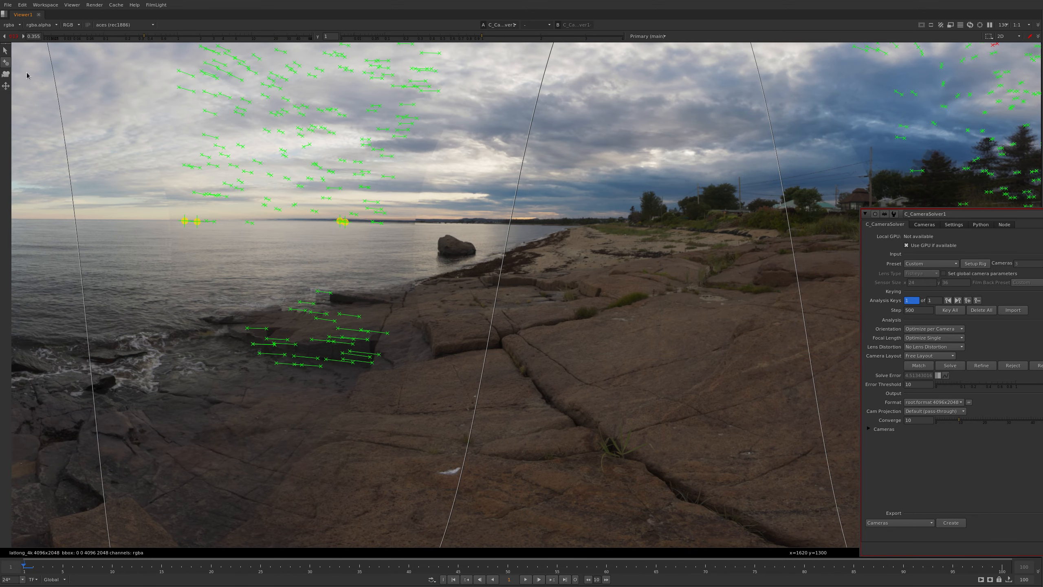
pyautogui.scroll(3, 483, 207)
pyautogui.click(396, 338)
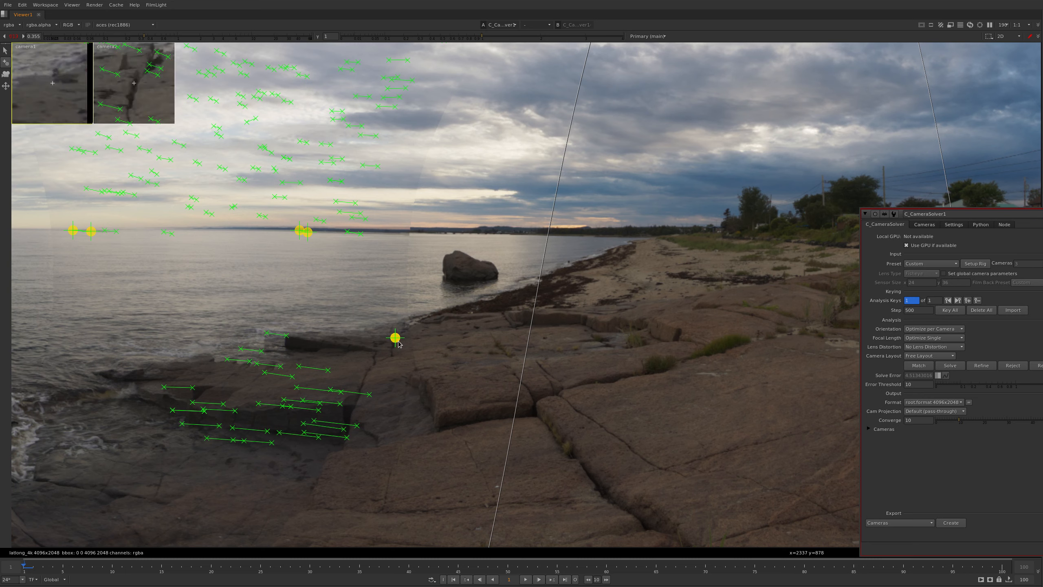
pyautogui.moveTo(146, 123); pyautogui.dragTo(150, 125)
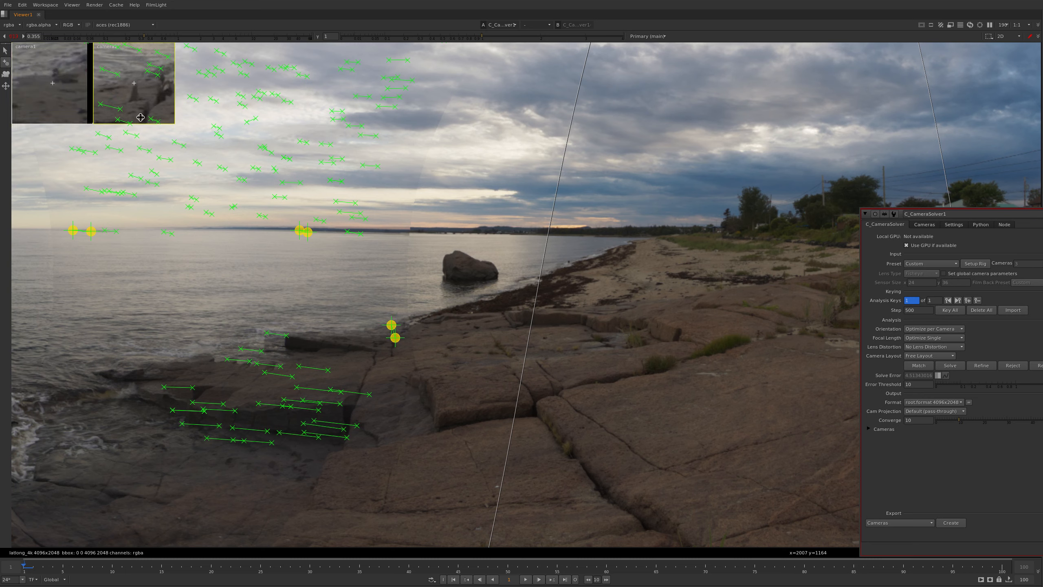
pyautogui.moveTo(79, 90)
pyautogui.mouseDown()
pyautogui.moveTo(183, 93)
pyautogui.moveTo(288, 73)
pyautogui.moveTo(62, 95)
pyautogui.moveTo(92, 96)
pyautogui.mouseUp()
pyautogui.moveTo(127, 93); pyautogui.dragTo(260, 68)
pyautogui.moveTo(57, 93); pyautogui.dragTo(138, 77)
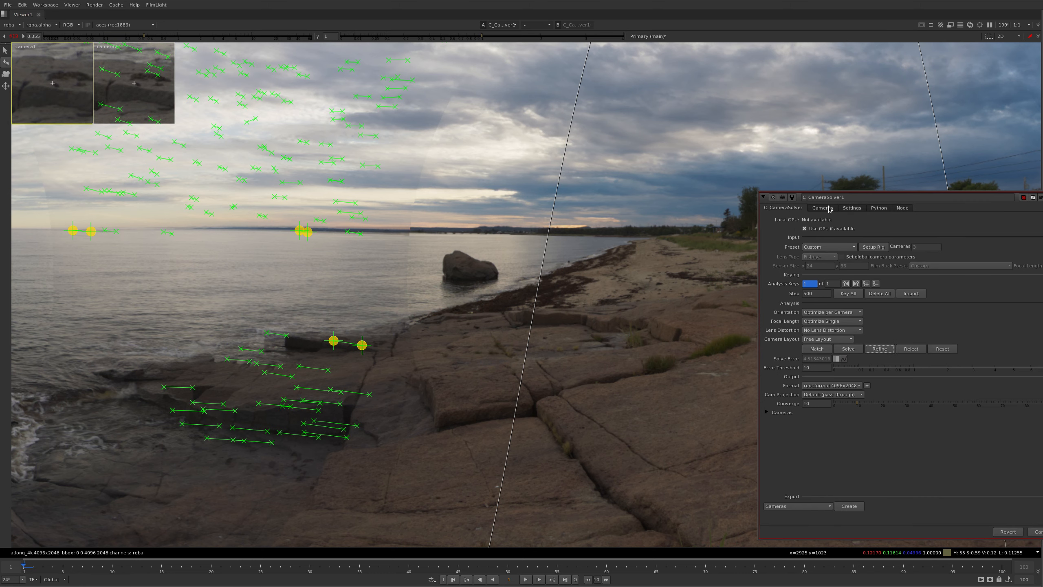
# Review the solver's matching settings, and refine the solve with the new rock ledge match
pyautogui.click(823, 208)
pyautogui.click(858, 209)
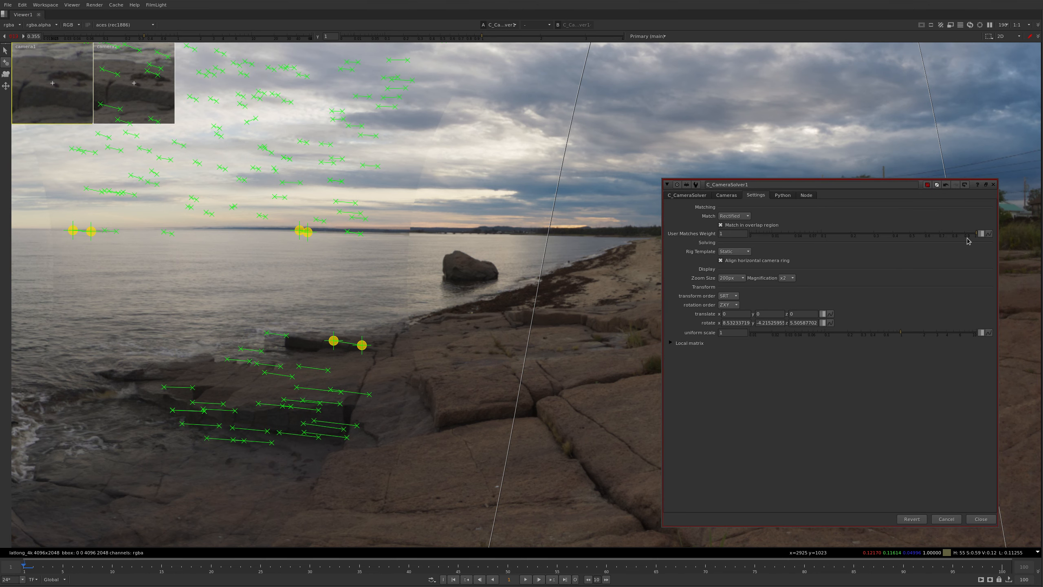
pyautogui.click(686, 196)
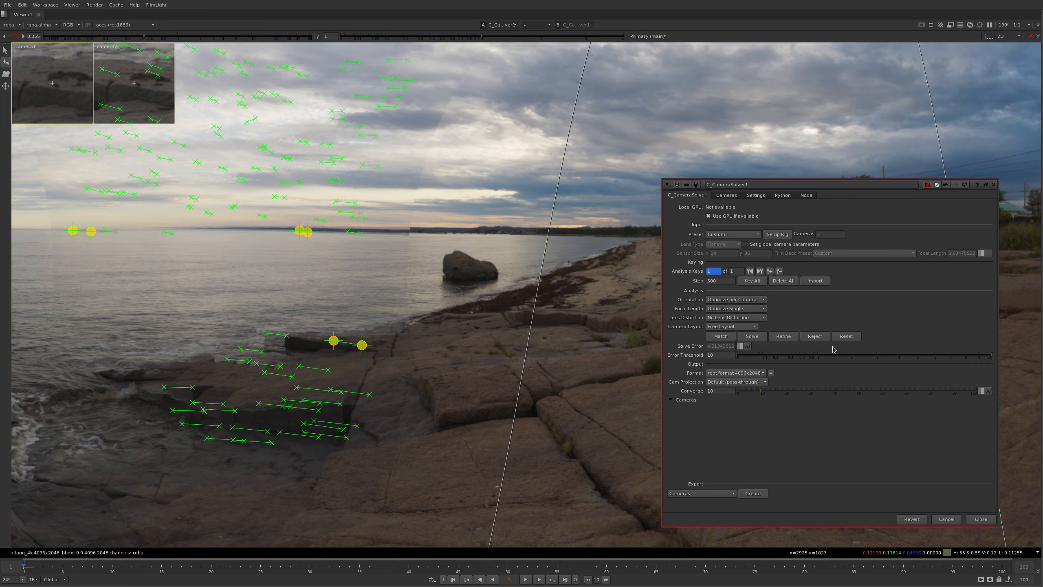
pyautogui.click(788, 336)
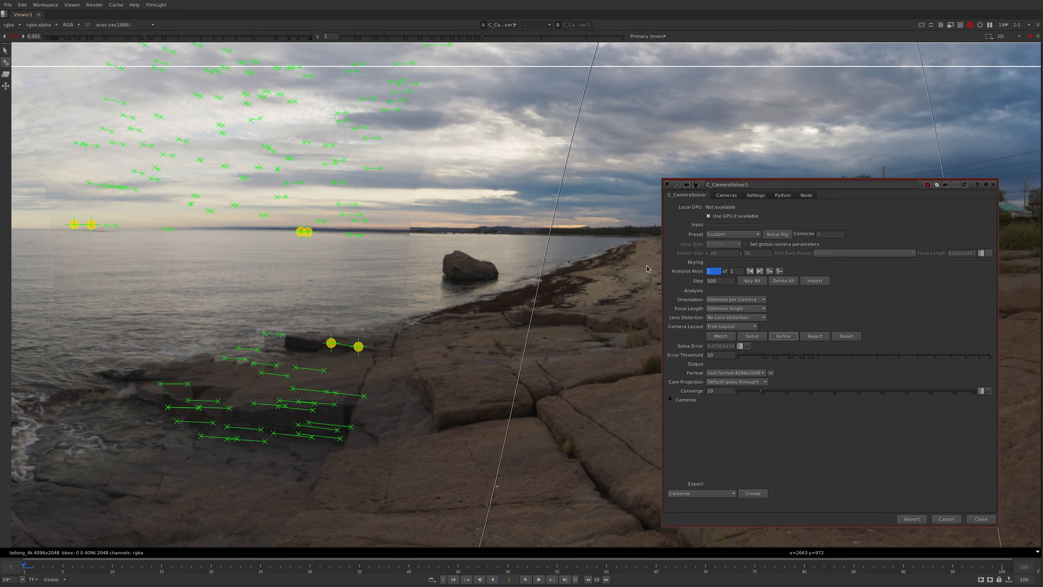
pyautogui.scroll(-5, 647, 269)
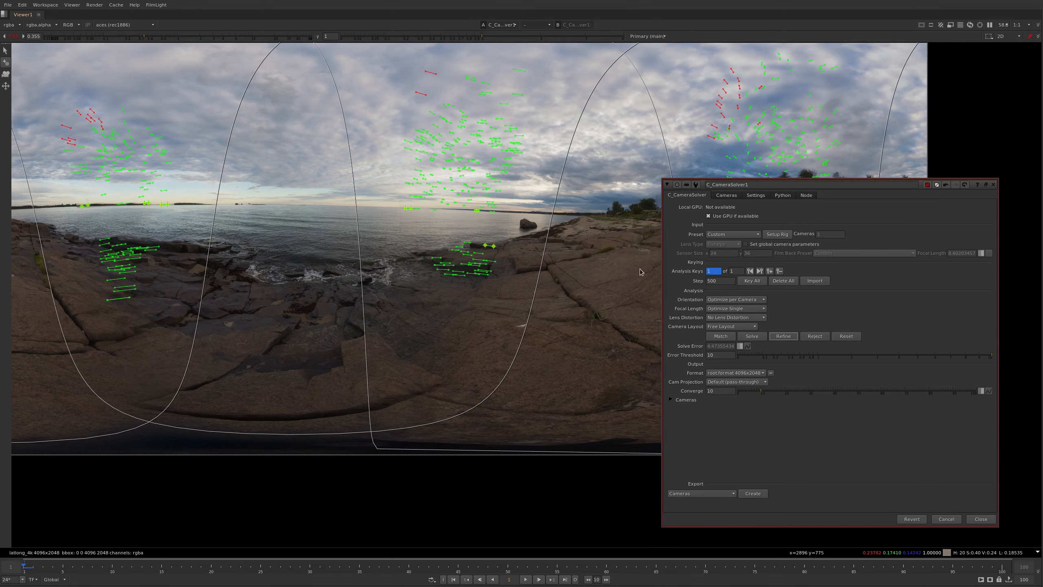
pyautogui.keyDown('super'); pyautogui.moveTo(774, 327); pyautogui.dragTo(820, 324); pyautogui.keyUp('super')
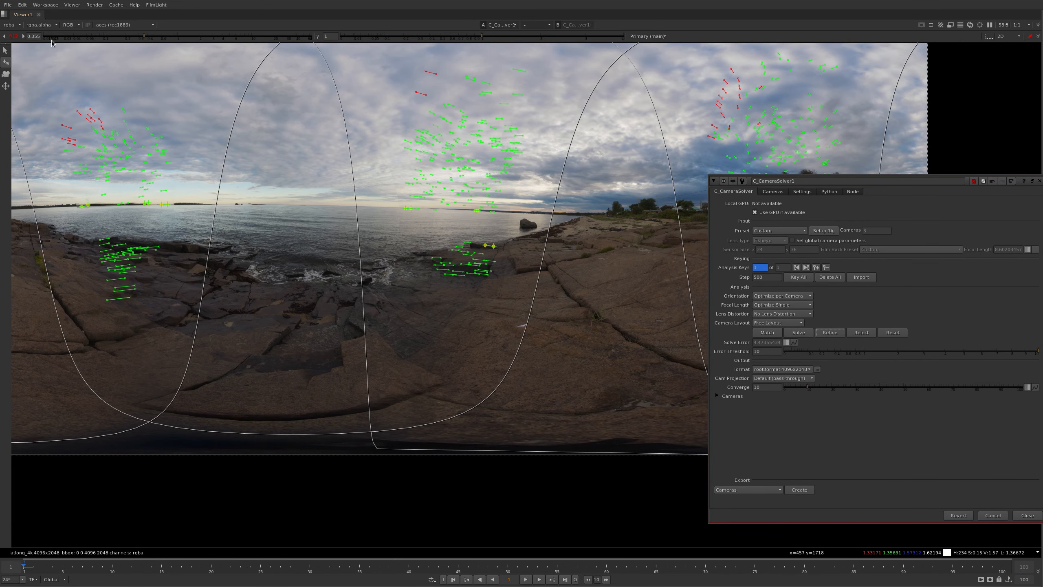
# Realign the horizon to the grid's centre line, and inspect the stitch along the sea, islands and wooded headland
pyautogui.click(6, 86)
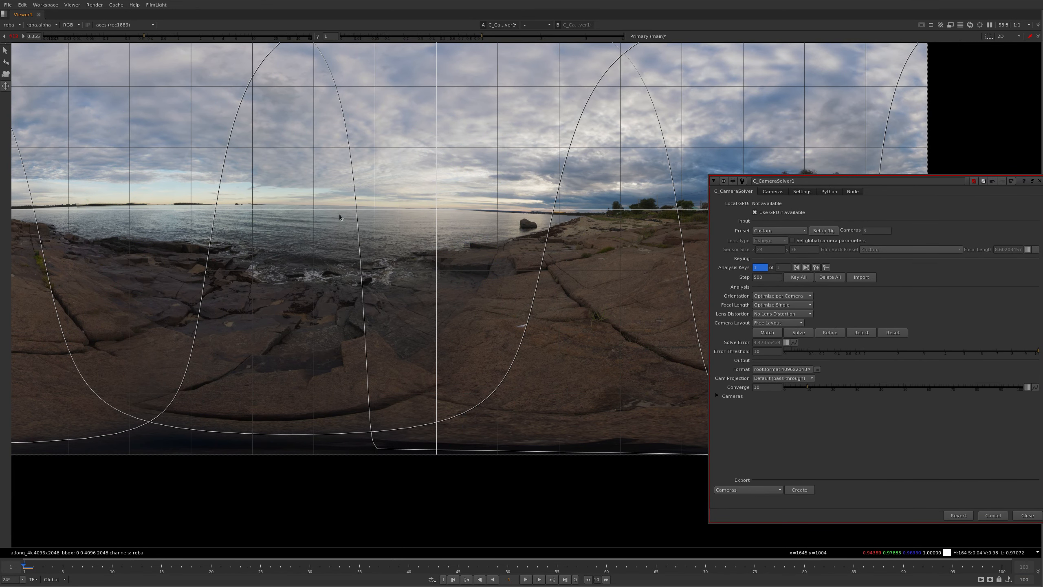
pyautogui.moveTo(177, 227); pyautogui.dragTo(217, 234)
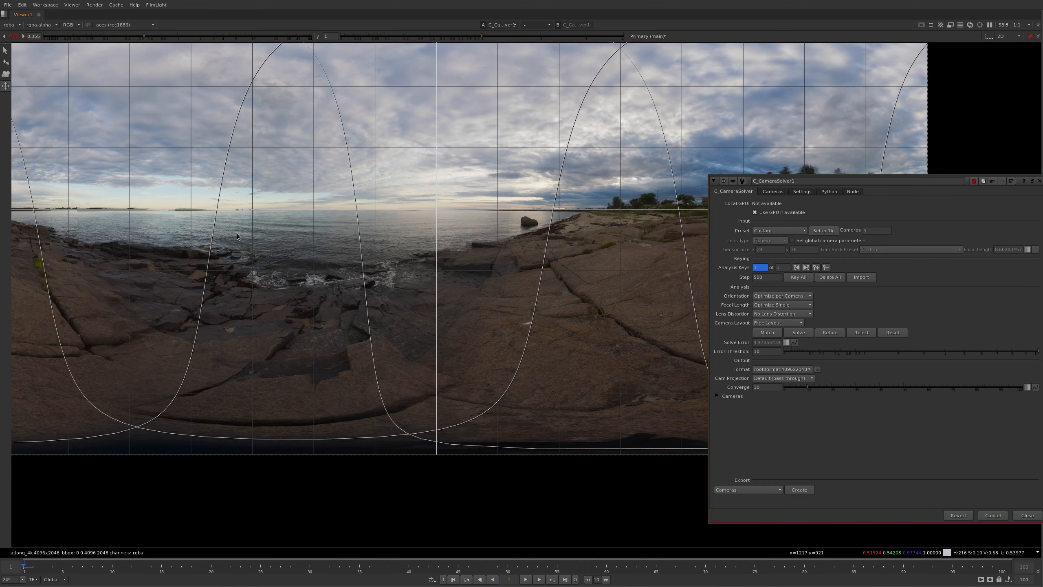
pyautogui.scroll(8, 205, 201)
pyautogui.scroll(-4, 207, 202)
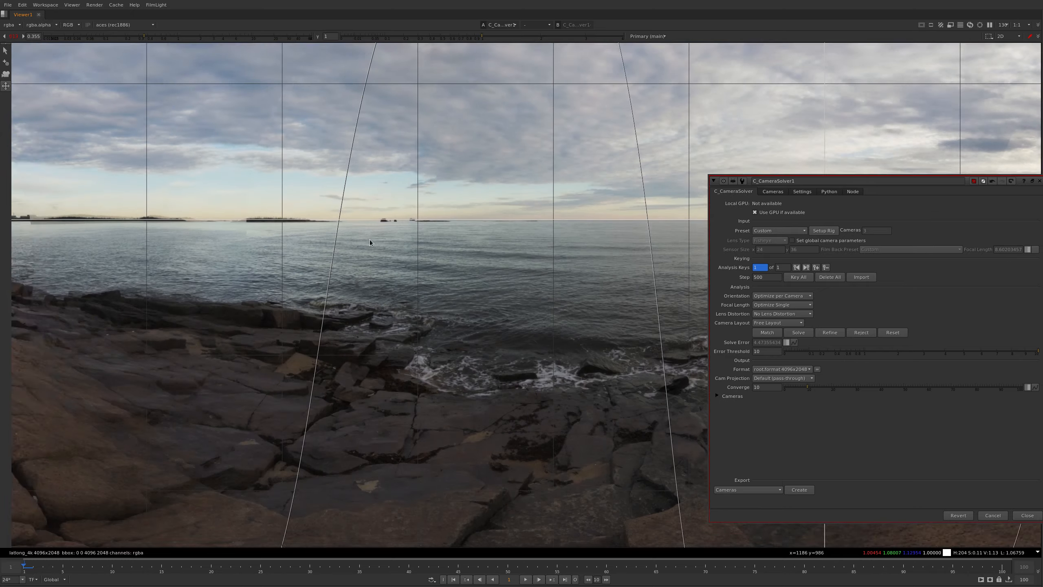
pyautogui.moveTo(715, 238); pyautogui.dragTo(494, 207, button='middle')
pyautogui.moveTo(604, 206); pyautogui.dragTo(427, 183, button='middle')
pyautogui.moveTo(204, 211); pyautogui.dragTo(622, 214, button='middle')
pyautogui.moveTo(96, 207); pyautogui.dragTo(313, 238, button='middle')
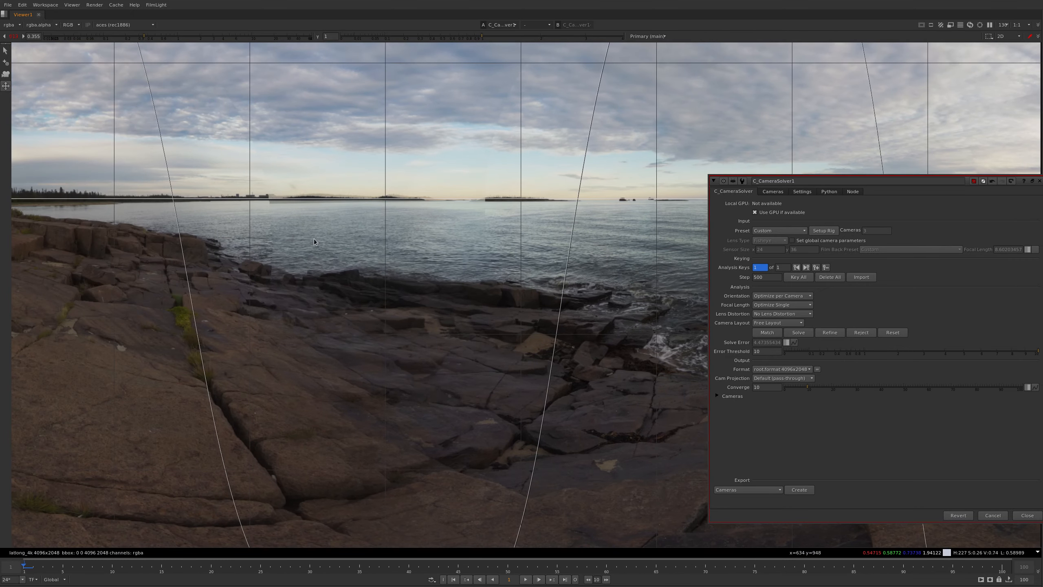
pyautogui.scroll(-3, 238, 224)
pyautogui.scroll(4, 315, 218)
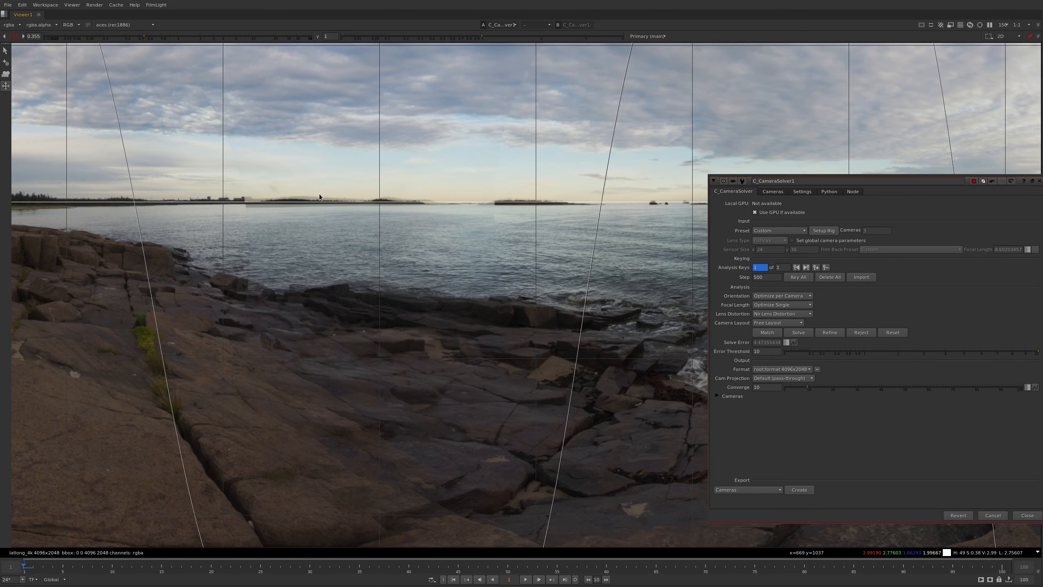
# Add a manual match on the treeline of the distant wooded headland, between the existing horizon matches, and refine the solve
pyautogui.click(5, 62)
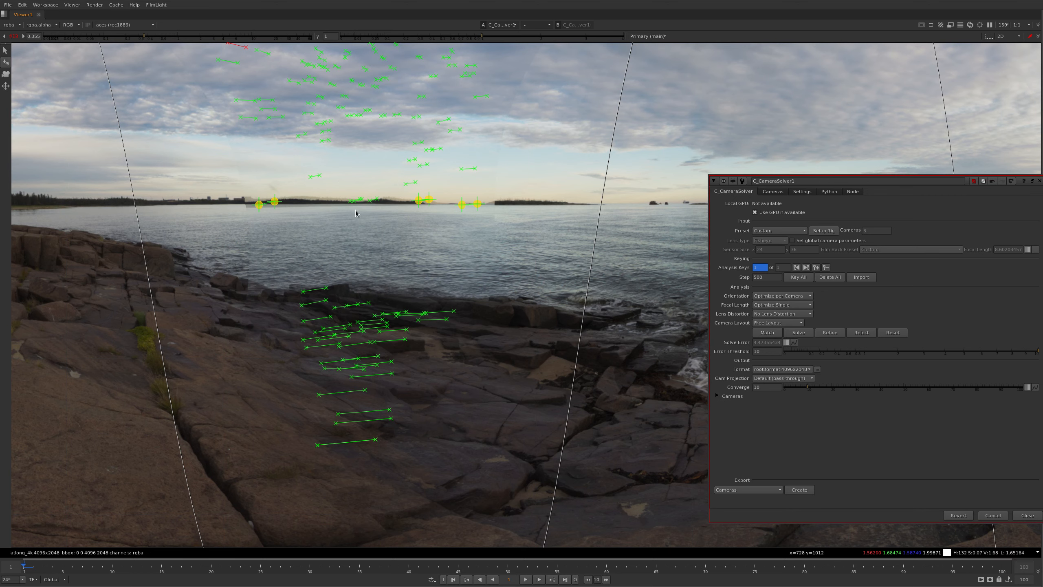
pyautogui.click(321, 204)
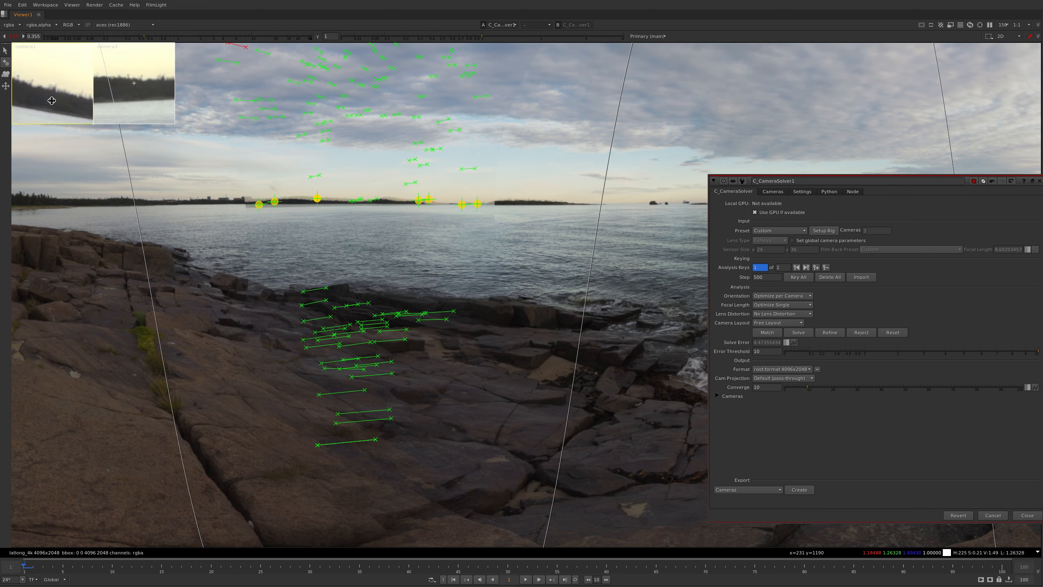
pyautogui.click(830, 332)
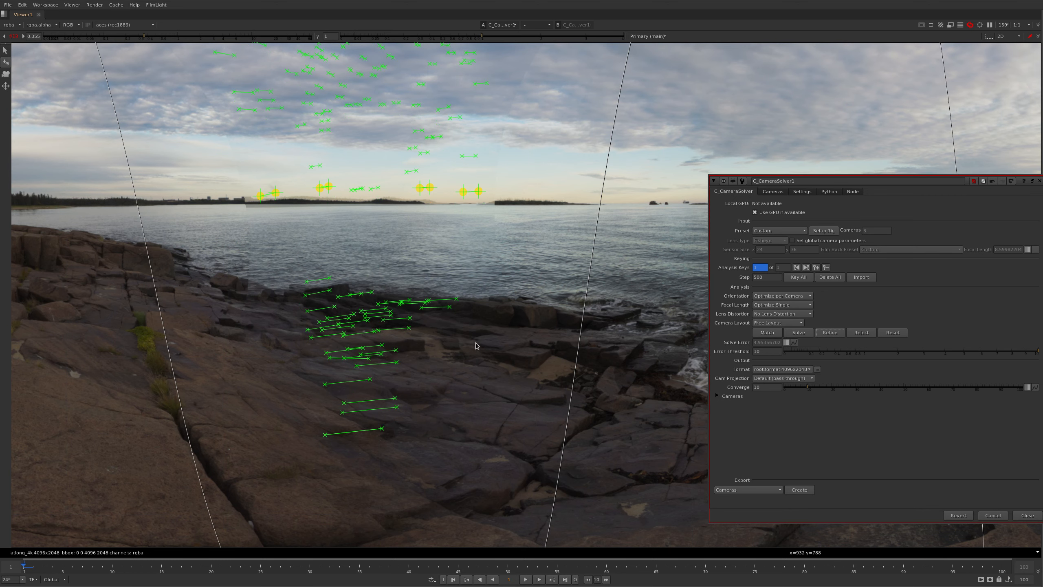
pyautogui.scroll(-5, 477, 236)
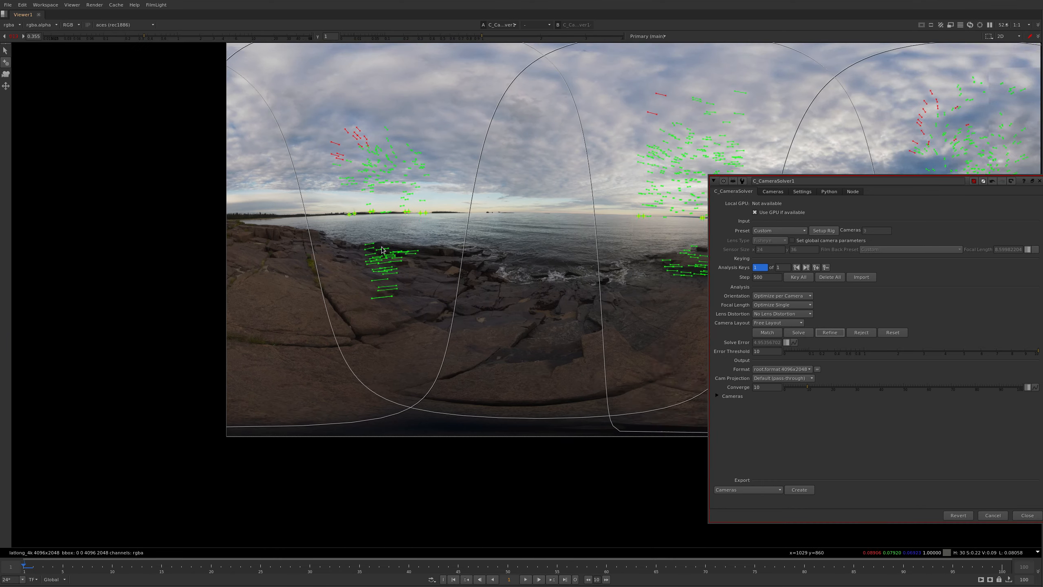
# Level the refined panorama's horizon against the grid once more, and close the solver's properties
pyautogui.click(6, 86)
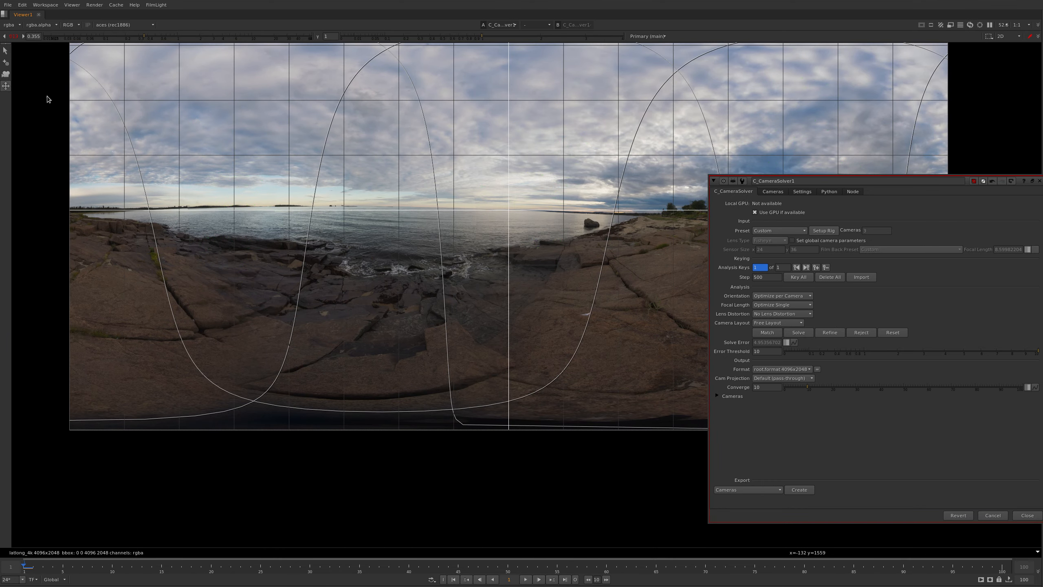
pyautogui.scroll(3, 395, 202)
pyautogui.moveTo(293, 251); pyautogui.dragTo(297, 266)
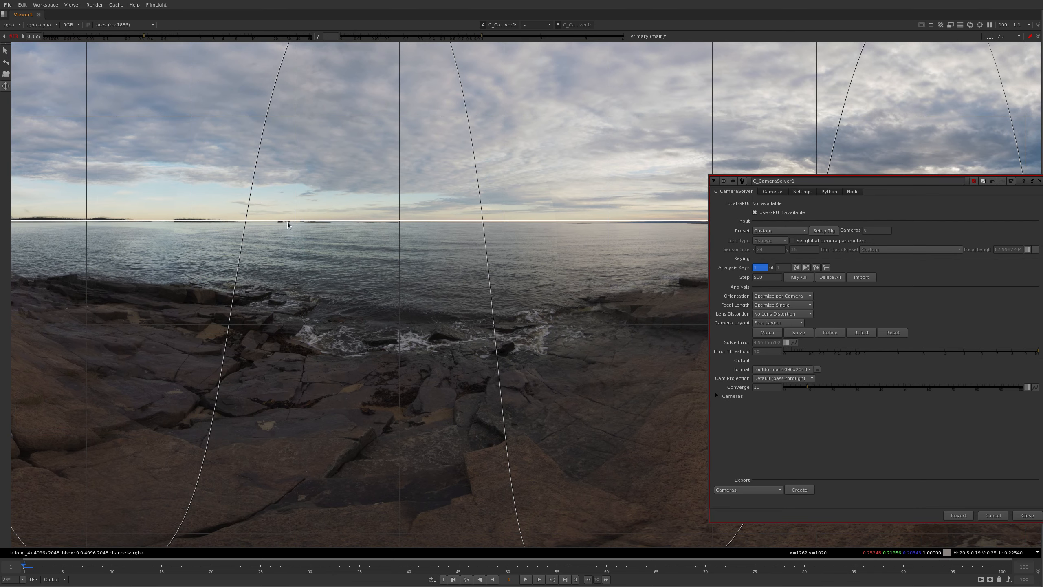
pyautogui.scroll(-4, 290, 214)
pyautogui.press('Escape')
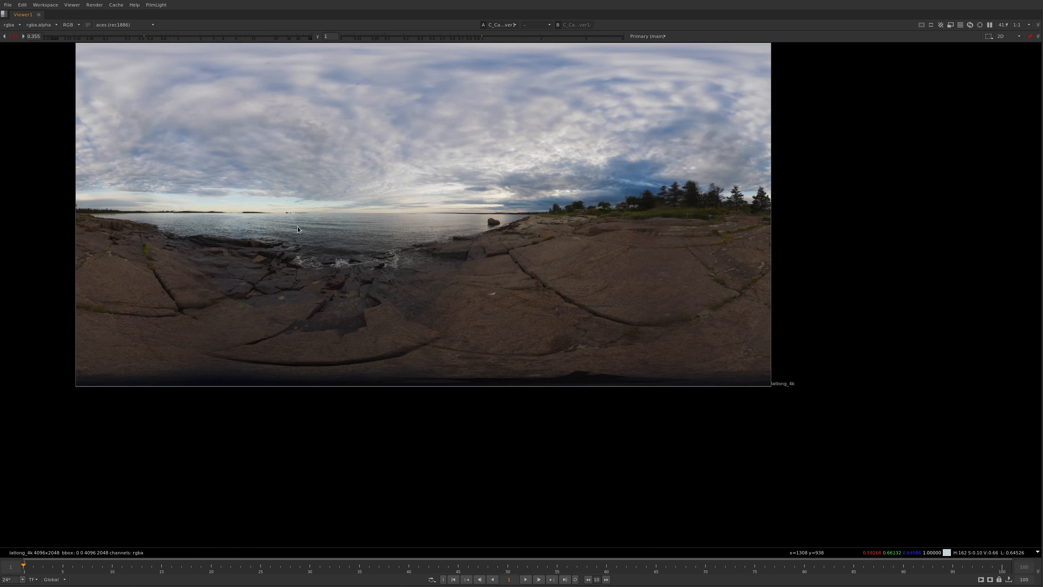
# Add a C_Stitcher node below C_CameraSolver in the node graph, and view its output
pyautogui.press('space')
pyautogui.press('f')
pyautogui.press('Tab')
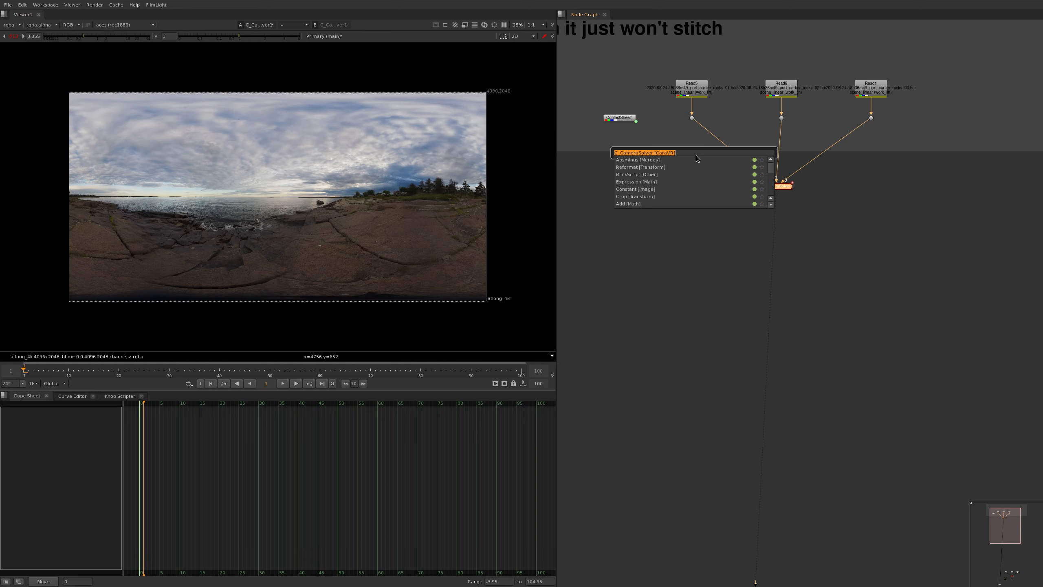
pyautogui.write('c')
pyautogui.write('st')
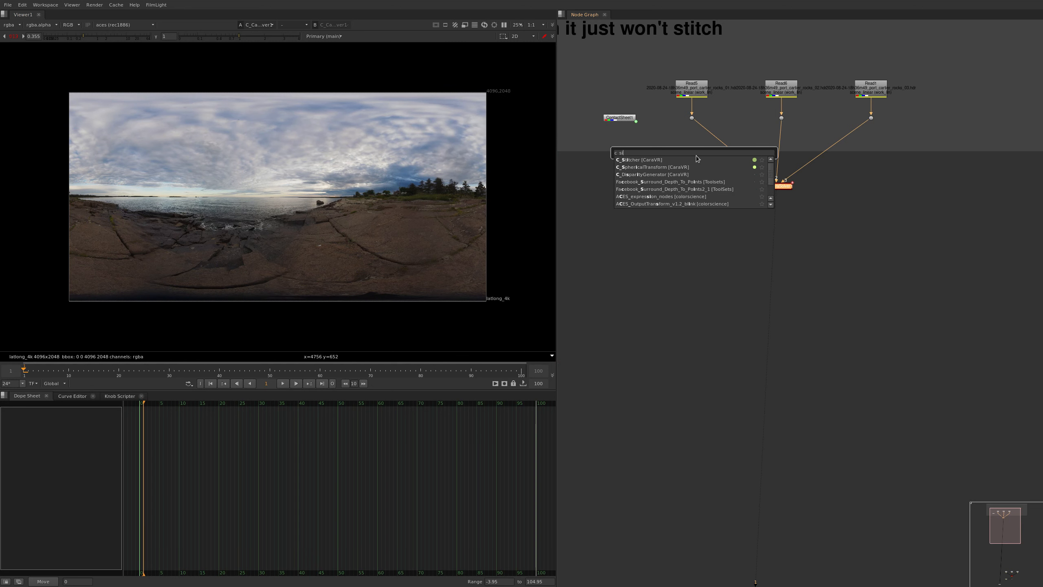
pyautogui.press('Return')
pyautogui.moveTo(782, 217); pyautogui.dragTo(782, 249)
pyautogui.click(752, 248)
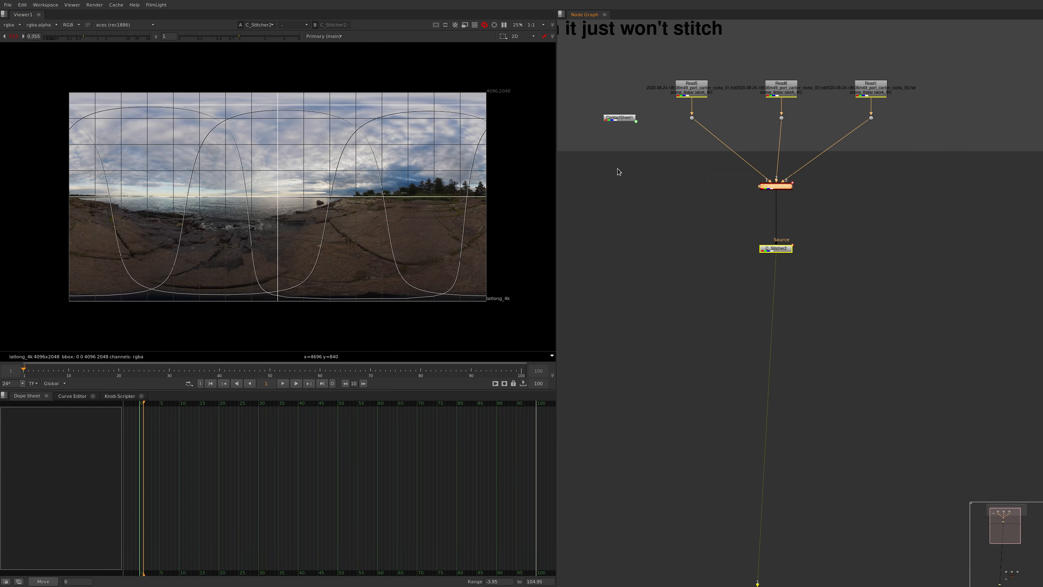
# Examine the stitched islands and headland in the enlarged viewer, and raise the viewer gain to 0.48
pyautogui.scroll(5, 259, 208)
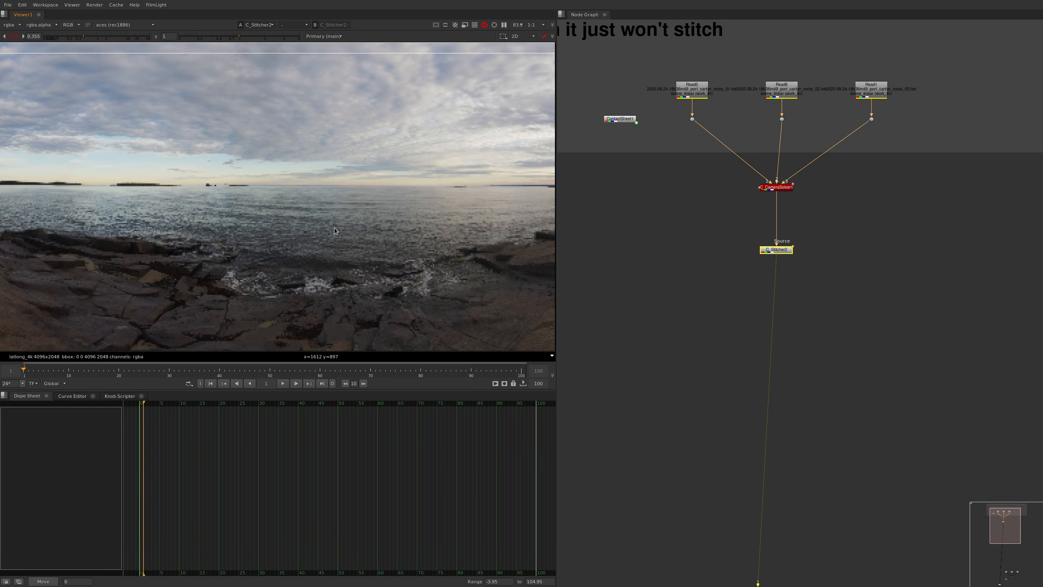
pyautogui.press('space')
pyautogui.press('f')
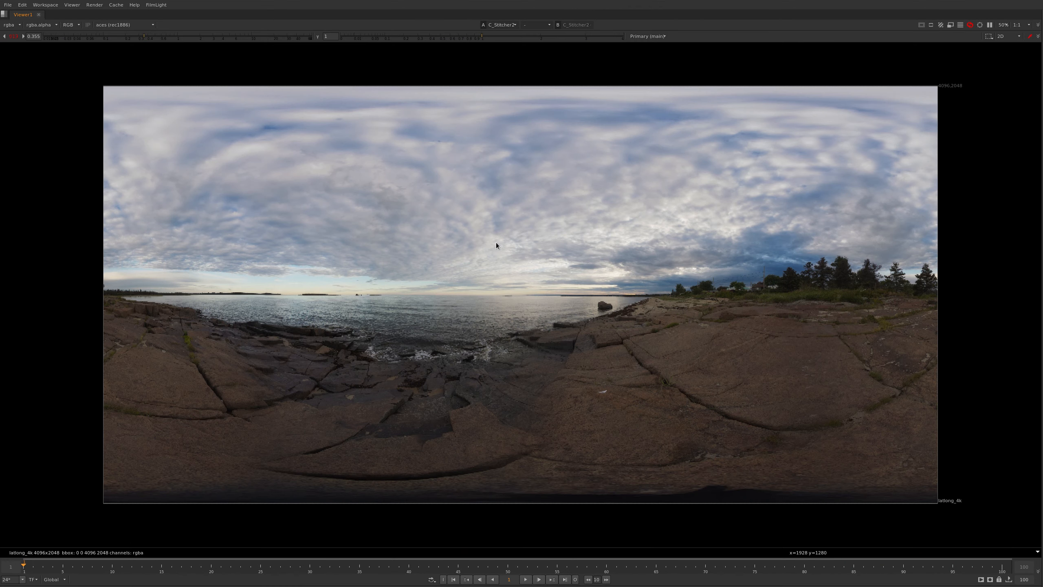
pyautogui.scroll(8, 296, 283)
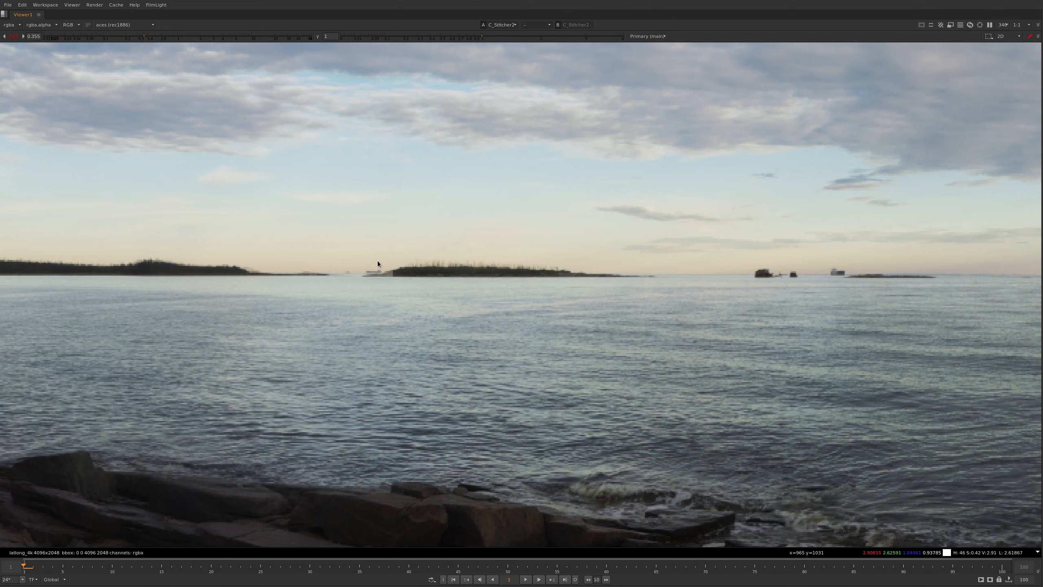
pyautogui.moveTo(377, 261); pyautogui.dragTo(636, 232, button='middle')
pyautogui.scroll(-1, 635, 232)
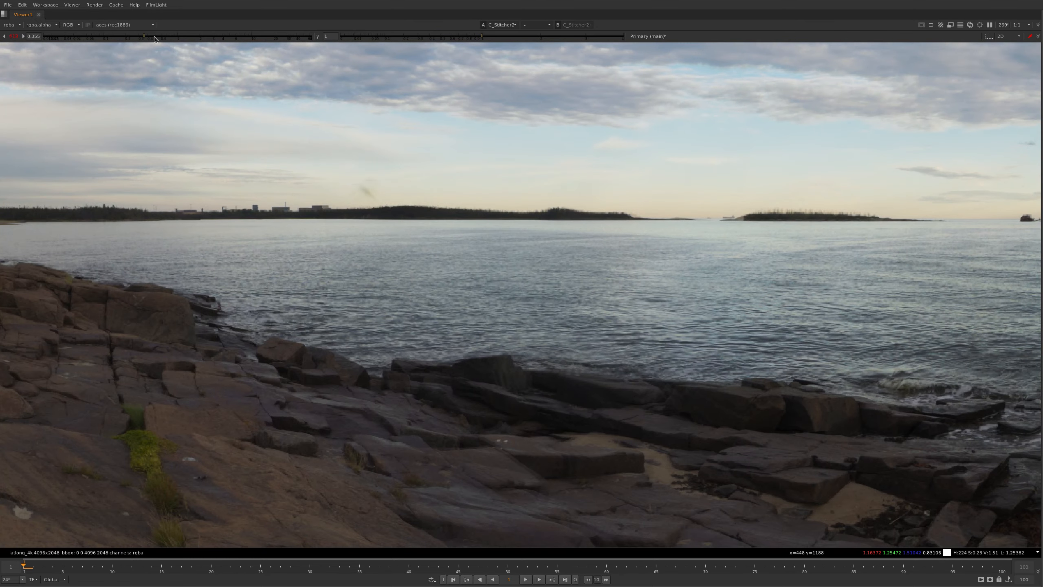
pyautogui.moveTo(145, 35); pyautogui.dragTo(185, 36)
pyautogui.moveTo(174, 37); pyautogui.dragTo(153, 37)
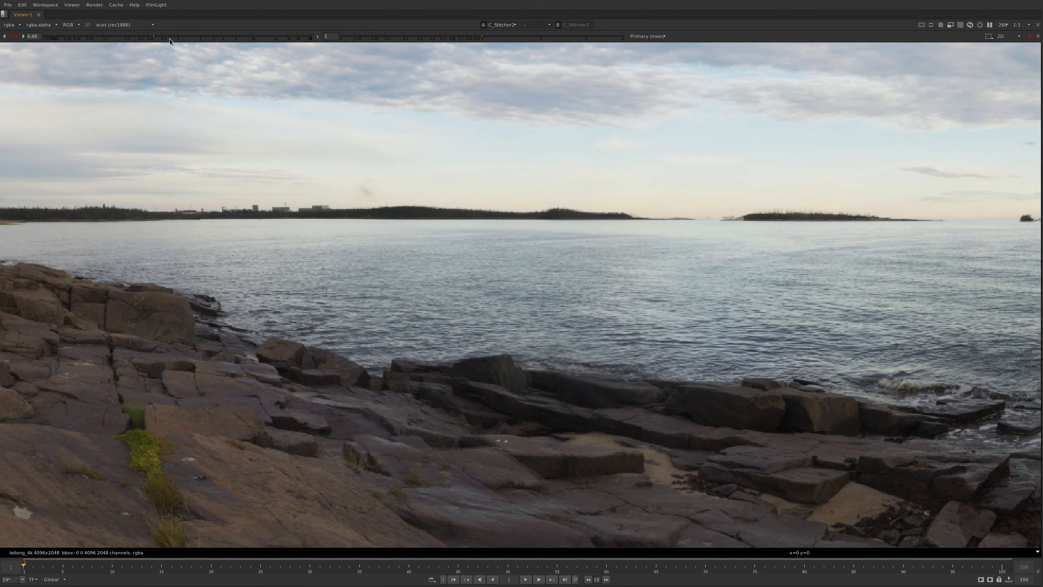
# Check the horizon's straightness across the stitched panorama against the edge of a viewer sampling rectangle
pyautogui.scroll(-8, 171, 50)
pyautogui.moveTo(344, 136); pyautogui.dragTo(309, 160, button='middle')
pyautogui.moveTo(714, 133); pyautogui.dragTo(673, 134, button='middle')
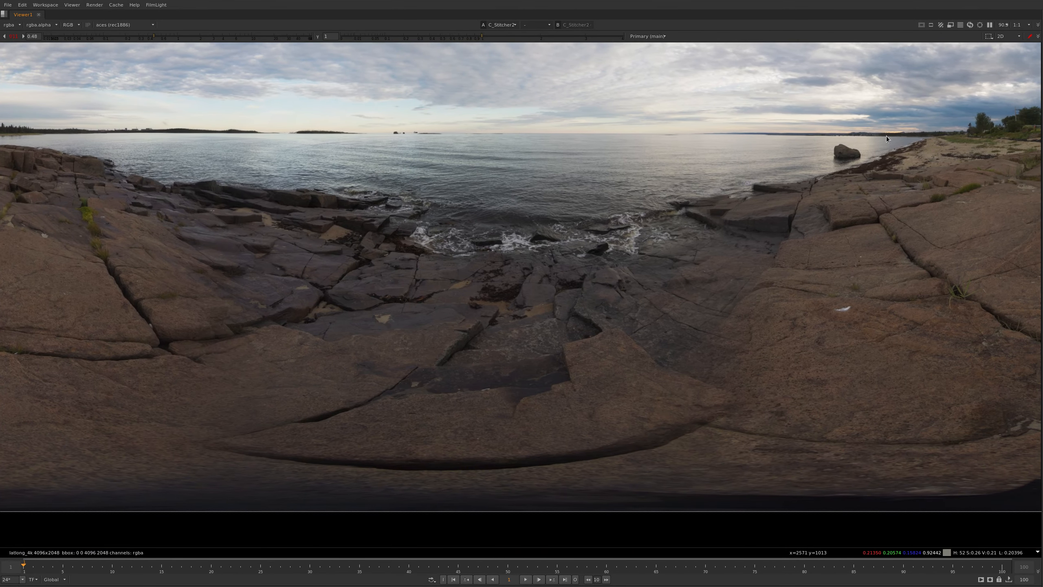
pyautogui.keyDown('ctrl'); pyautogui.keyDown('shift'); pyautogui.moveTo(887, 136); pyautogui.dragTo(21, 342); pyautogui.keyUp('shift'); pyautogui.keyUp('ctrl')
pyautogui.moveTo(580, 134); pyautogui.dragTo(581, 132)
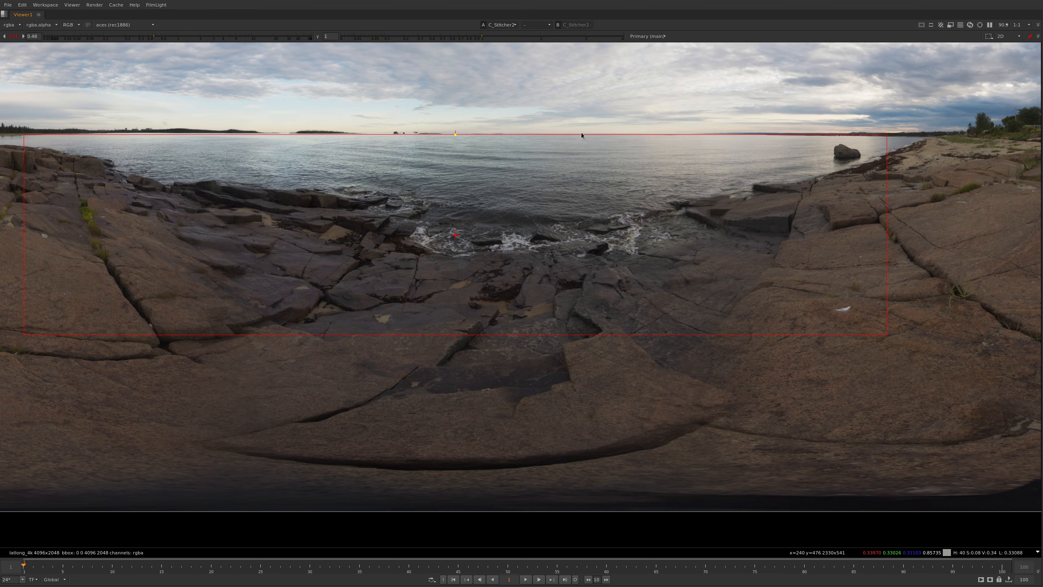
# Check the stitched horizon along the distant islands and across the water, and reset the viewer gain to 1
pyautogui.scroll(8, 179, 148)
pyautogui.moveTo(413, 118); pyautogui.dragTo(413, 121, button='middle')
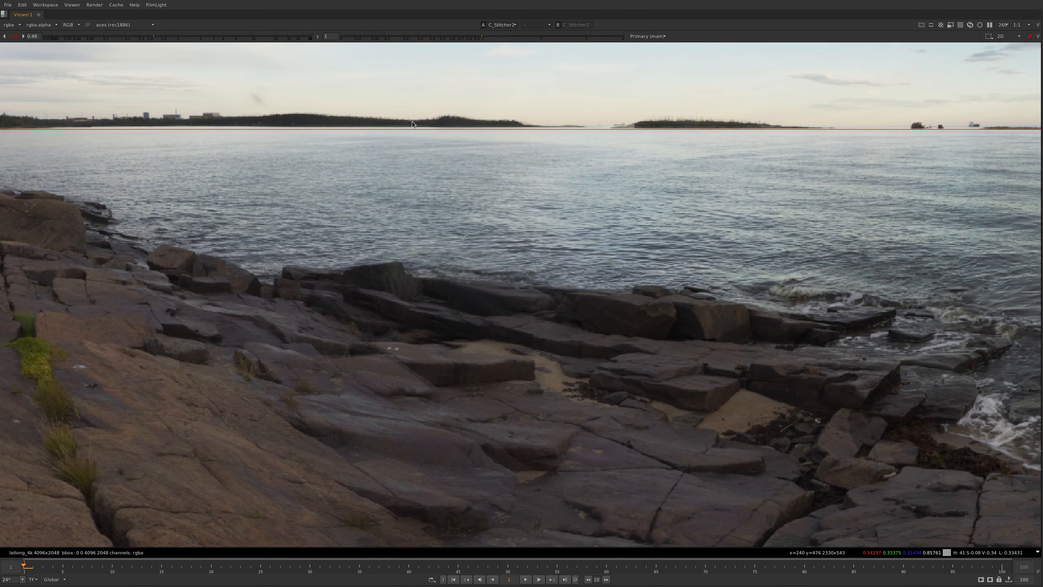
pyautogui.moveTo(852, 129); pyautogui.dragTo(852, 127)
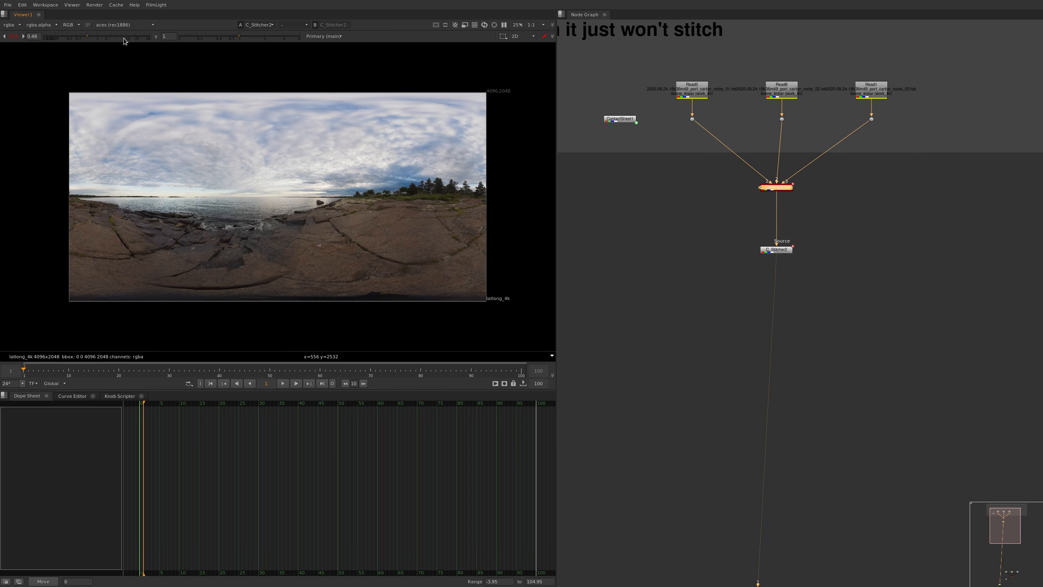
pyautogui.keyDown('ctrl'); pyautogui.click(108, 36); pyautogui.keyUp('ctrl')
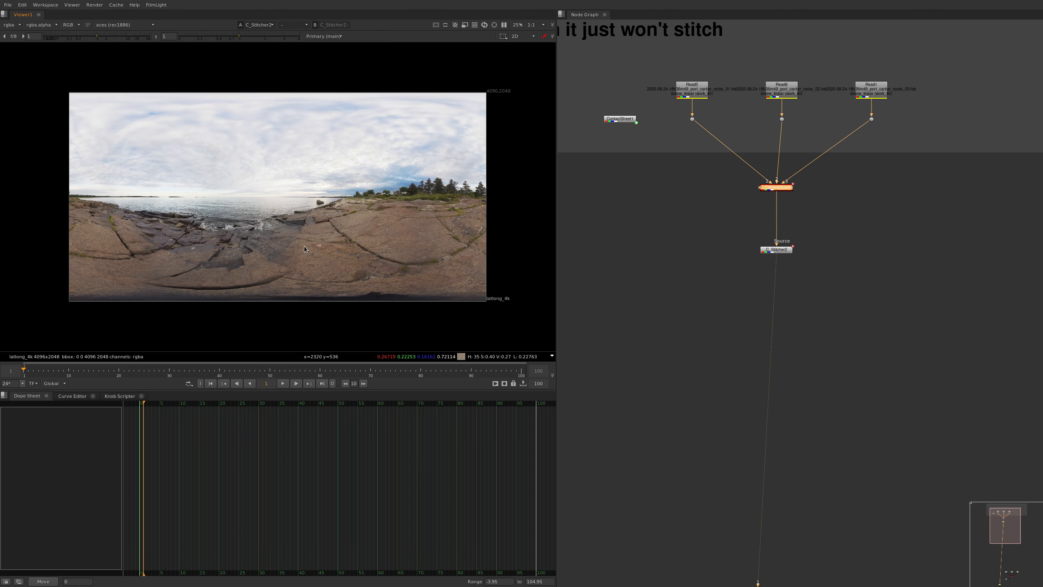
# Duplicate the connected C_CameraSolver and C_Stitcher nodes, and place the copies in empty graph space beside the originals
pyautogui.moveTo(861, 163); pyautogui.dragTo(691, 310)
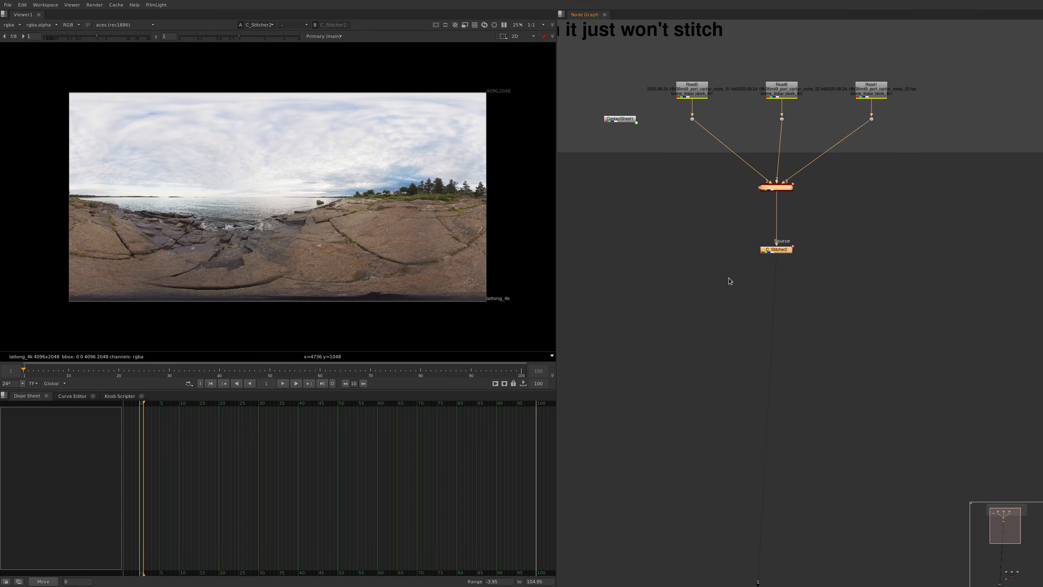
pyautogui.press('Delete')
pyautogui.hotkey('ctrl', 'z')
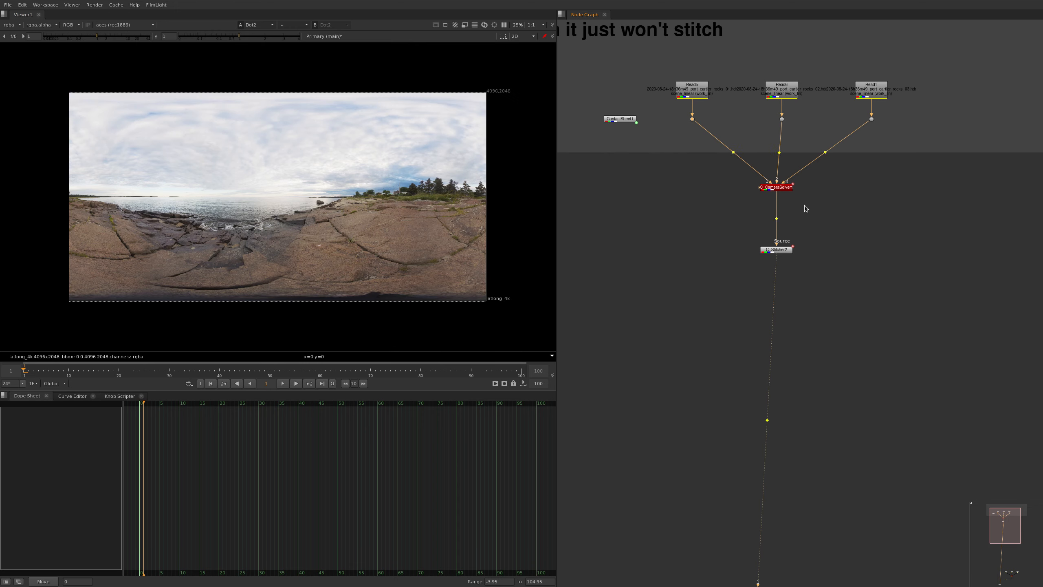
pyautogui.hotkey('ctrl', 'c')
pyautogui.click(622, 202)
pyautogui.hotkey('ctrl', 'v')
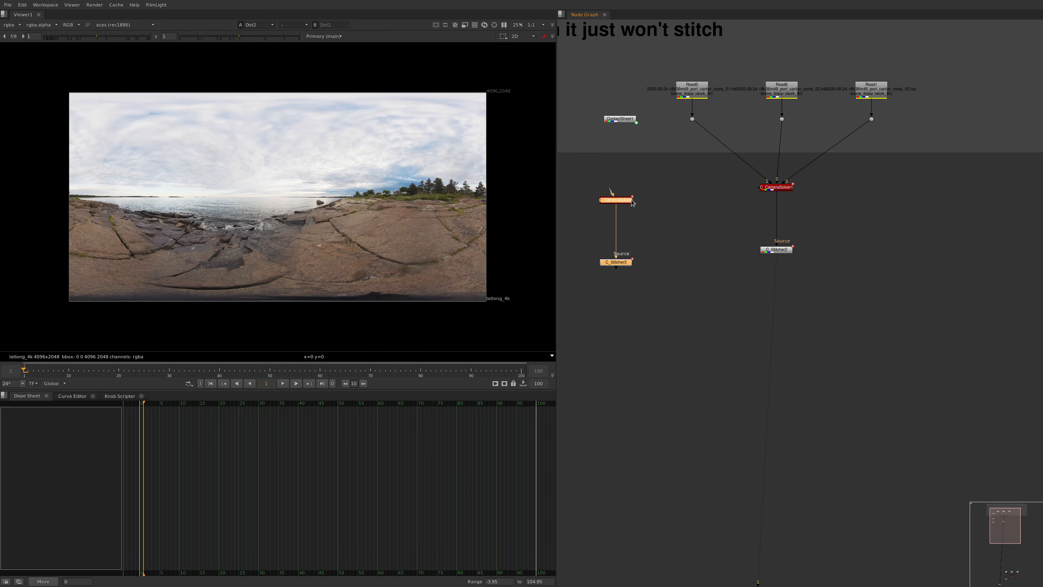
pyautogui.moveTo(631, 200); pyautogui.dragTo(607, 197)
# Delete the original C_CameraSolver and C_Stitcher connected beneath the three plates, keeping the duplicated pair
pyautogui.click(829, 191)
pyautogui.moveTo(712, 328); pyautogui.dragTo(859, 167)
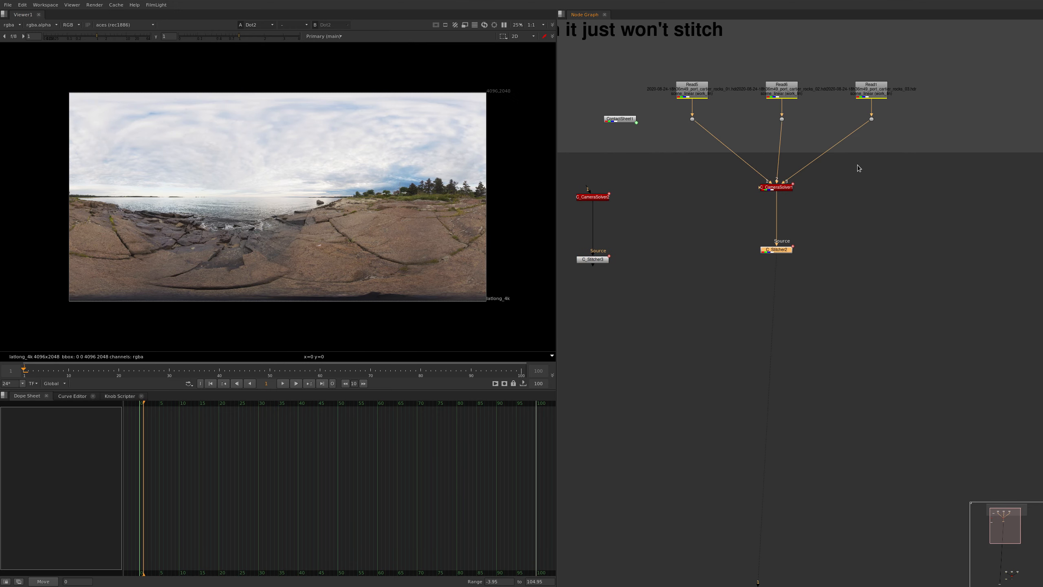
pyautogui.press('Delete')
# Add a new C_CameraSolver below the Read nodes, and connect all three camera plates to its inputs
pyautogui.click(815, 207)
pyautogui.press('Tab')
pyautogui.write('c_came')
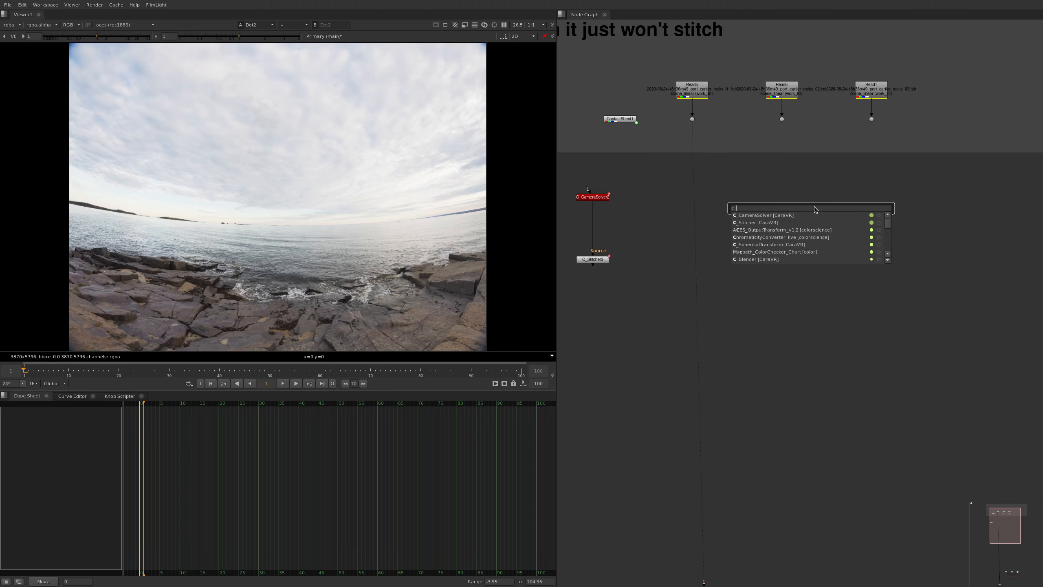
pyautogui.press('Return')
pyautogui.moveTo(821, 217); pyautogui.dragTo(796, 226)
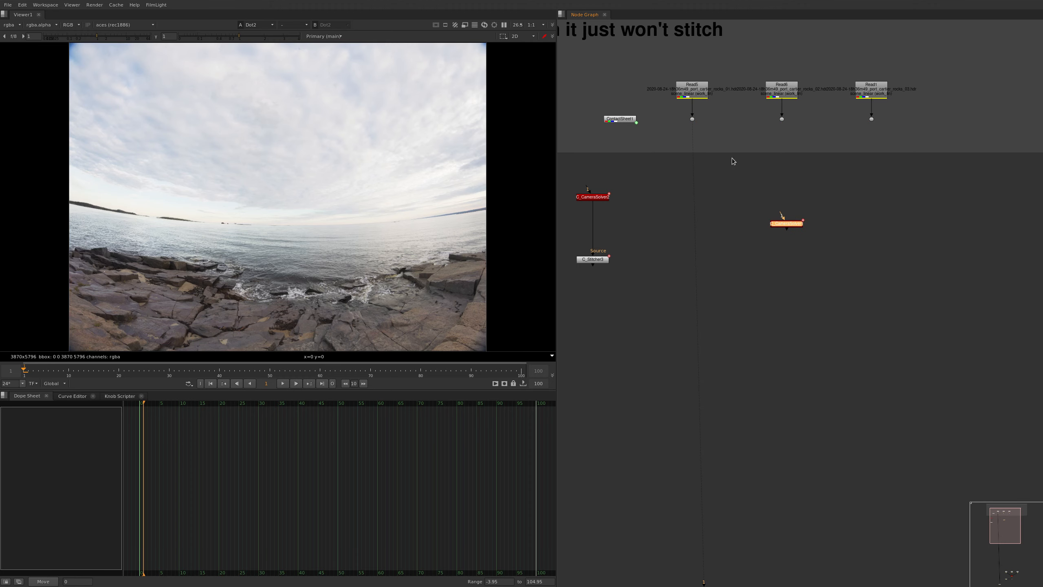
pyautogui.keyDown('shift'); pyautogui.moveTo(674, 111); pyautogui.dragTo(953, 201); pyautogui.keyUp('shift')
pyautogui.press('y')
# Set the new solver's camera layout to Free Layout, with global camera parameters of a Fisheye lens and a 24 x 36 sensor
pyautogui.doubleClick(793, 224)
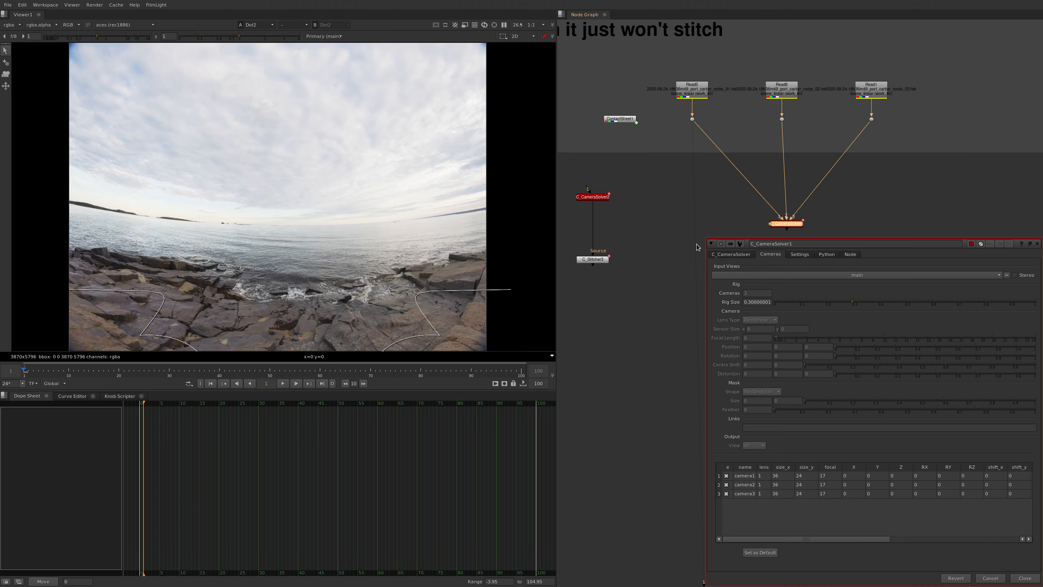
pyautogui.moveTo(774, 272); pyautogui.dragTo(627, 190)
pyautogui.click(592, 174)
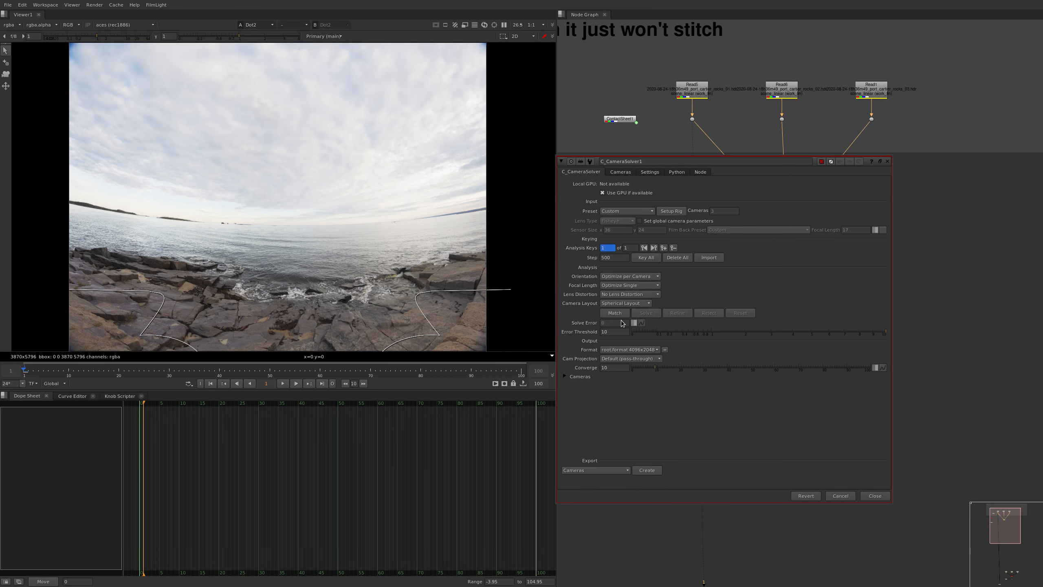
pyautogui.click(625, 304)
pyautogui.click(624, 334)
pyautogui.click(649, 222)
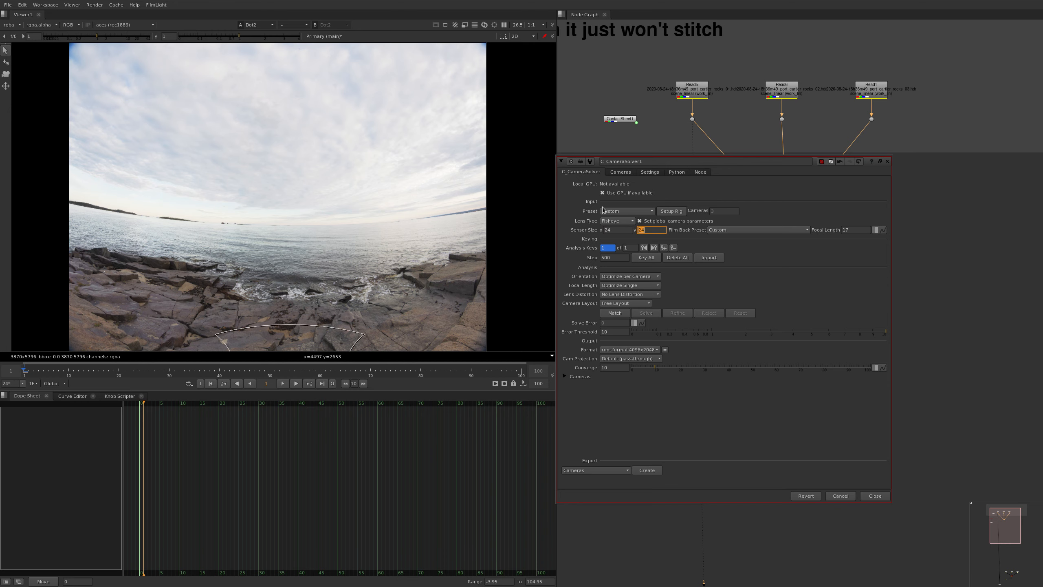
pyautogui.press('Tab')
# Match features between the three plates and solve the cameras
pyautogui.click(618, 313)
pyautogui.click(641, 315)
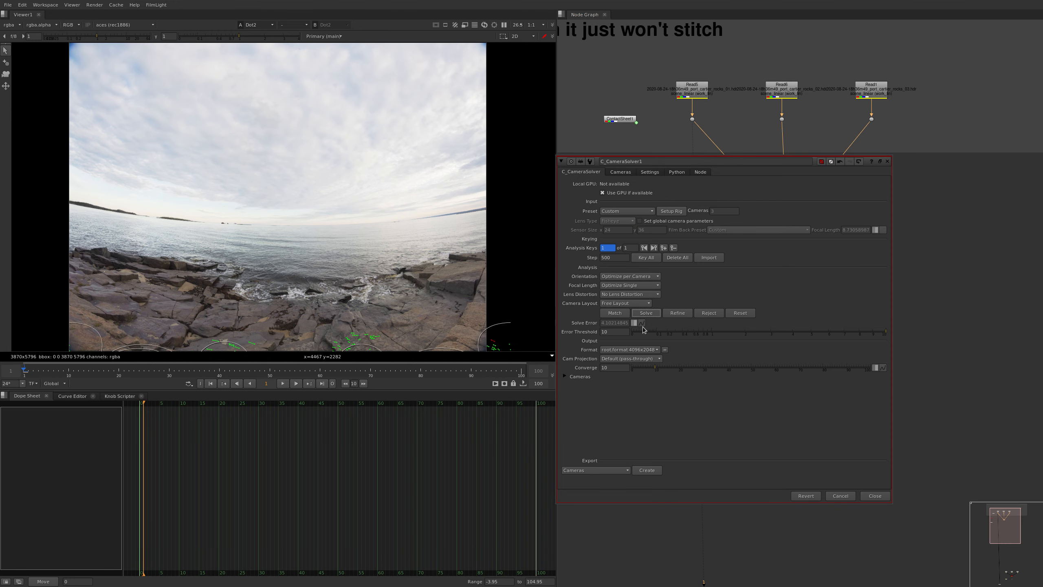
# Give all three cameras an Elliptical mask with size 0.654 and feather 0.304
pyautogui.click(620, 170)
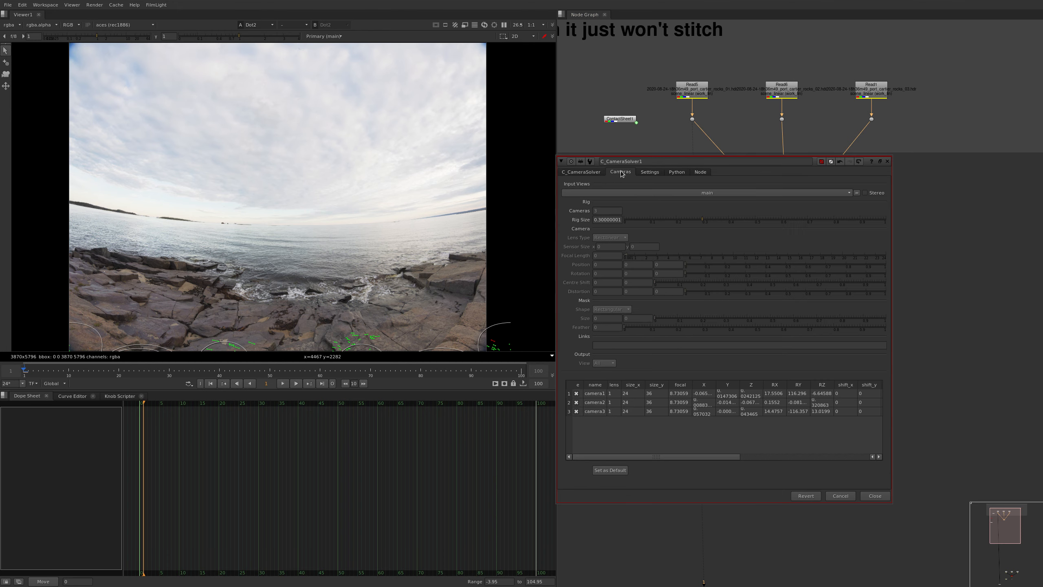
pyautogui.click(609, 404)
pyautogui.hotkey('ctrl', 'a')
pyautogui.click(621, 309)
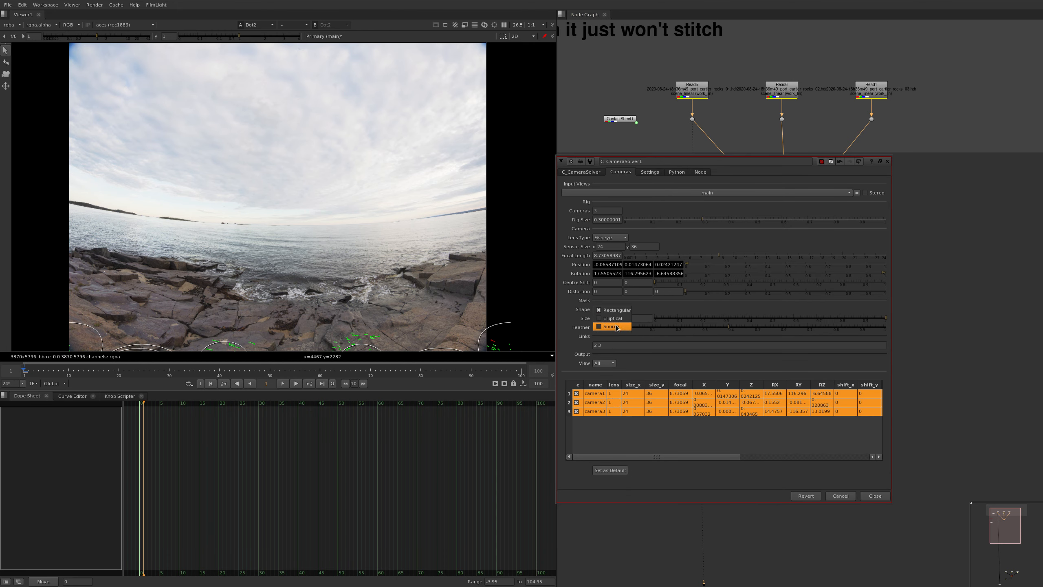
pyautogui.click(612, 327)
pyautogui.click(805, 320)
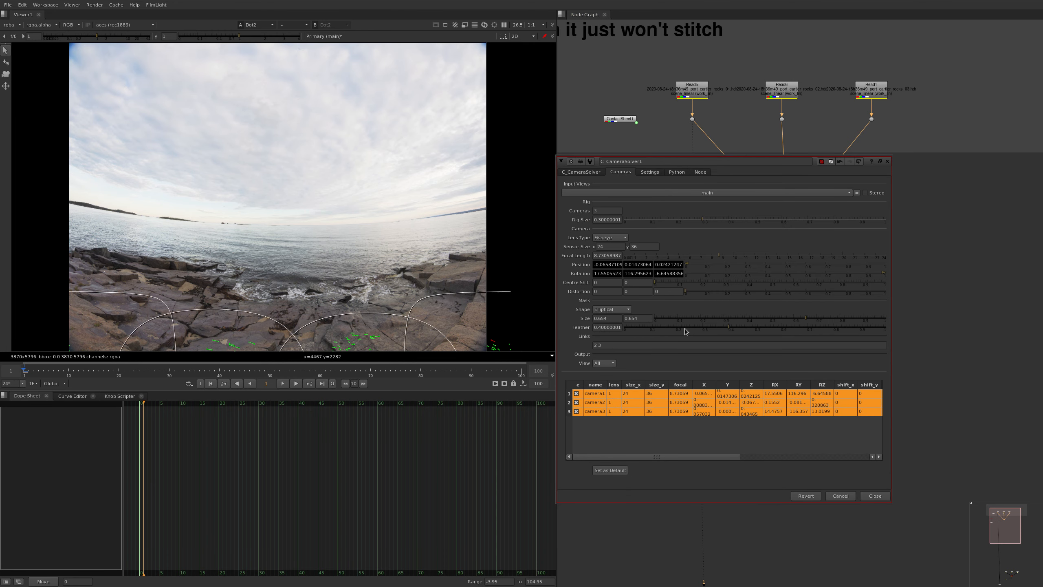
pyautogui.click(707, 328)
# View the new solver's output, and rotate the panorama to bring the open sea to the centre with camera1
pyautogui.click(591, 172)
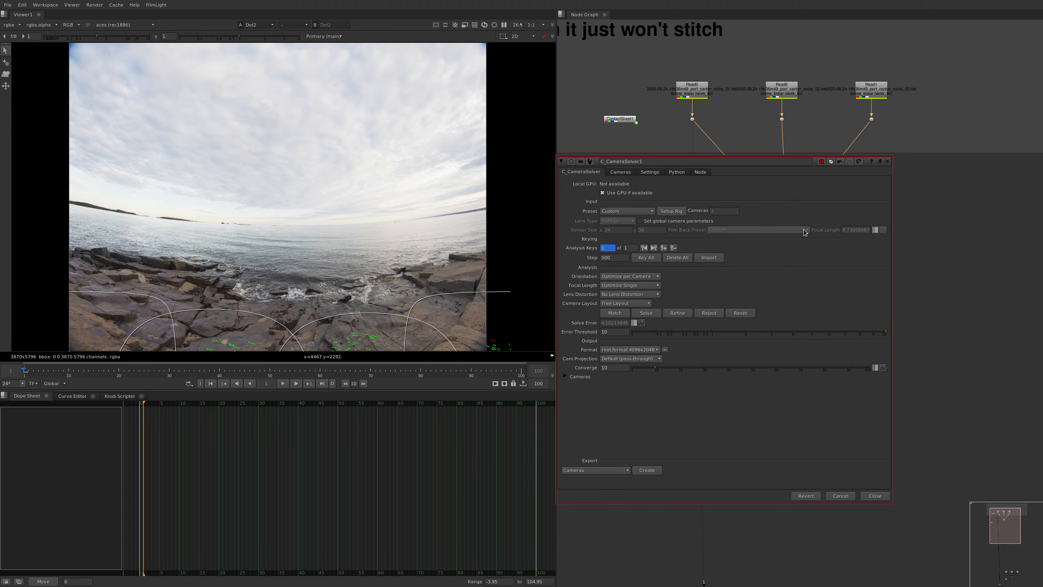
pyautogui.moveTo(783, 185); pyautogui.dragTo(801, 288)
pyautogui.press('1')
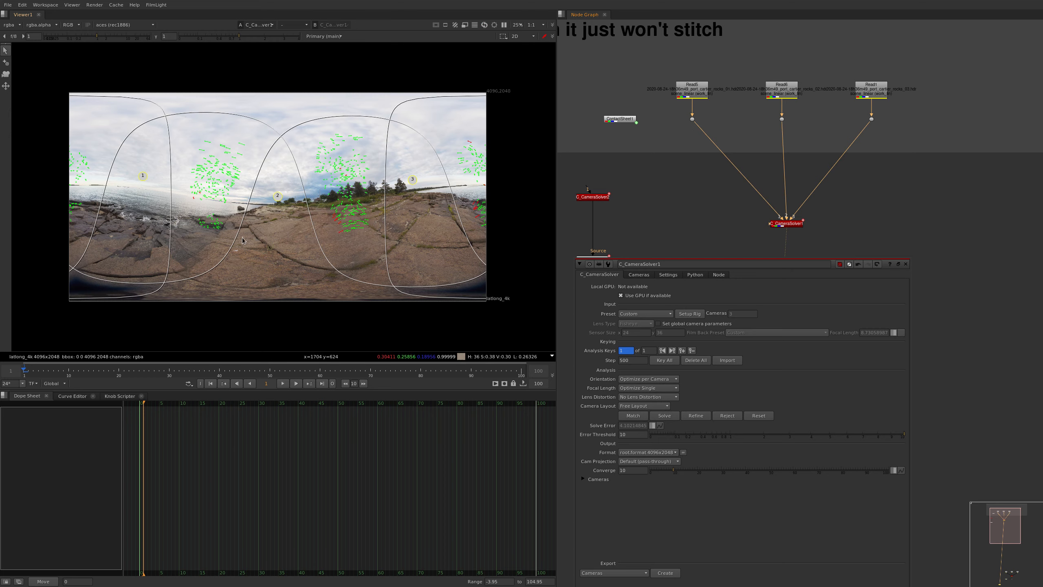
pyautogui.moveTo(176, 215); pyautogui.dragTo(282, 207)
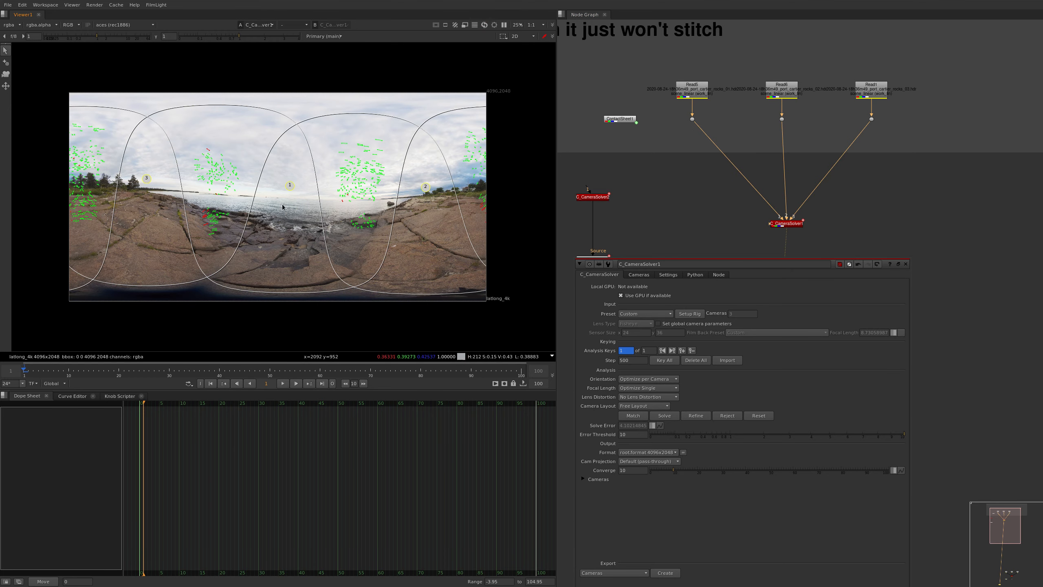
# Disable camera2 and camera3 in the cameras table so that only camera1 is output
pyautogui.click(640, 277)
pyautogui.click(623, 535)
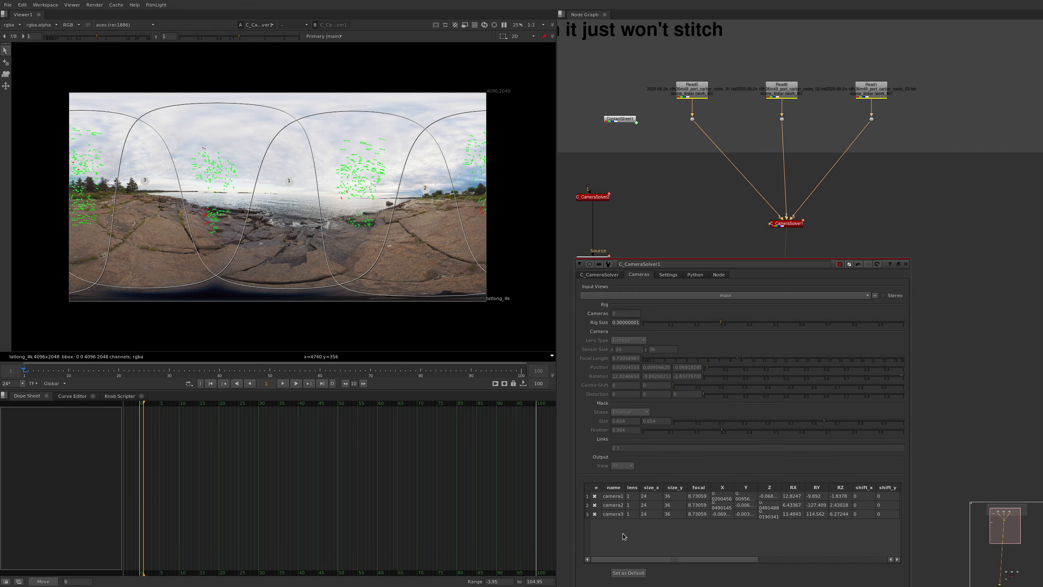
pyautogui.moveTo(602, 497); pyautogui.dragTo(598, 514)
pyautogui.click(595, 515)
pyautogui.click(595, 505)
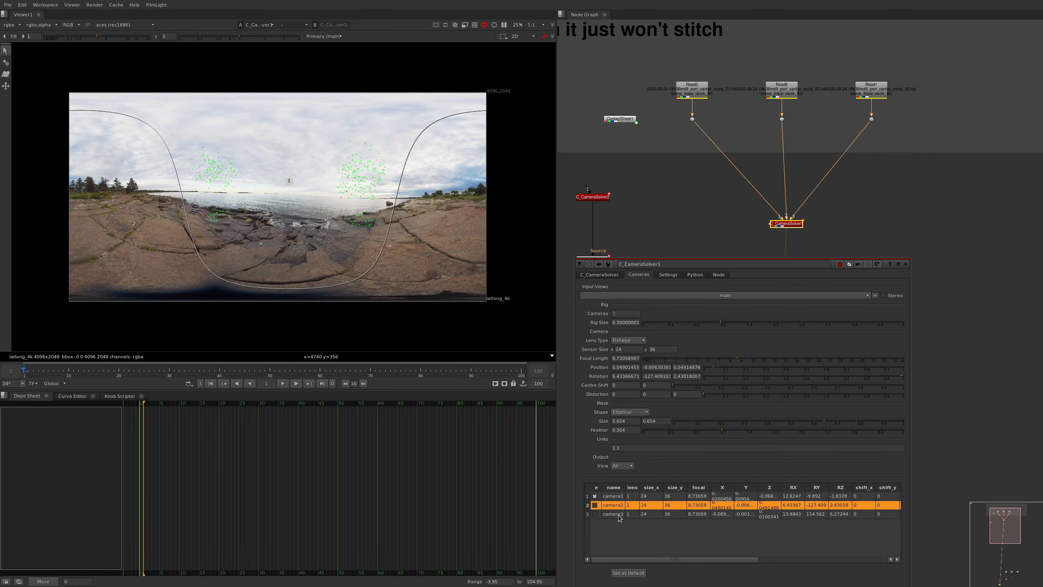
pyautogui.click(628, 529)
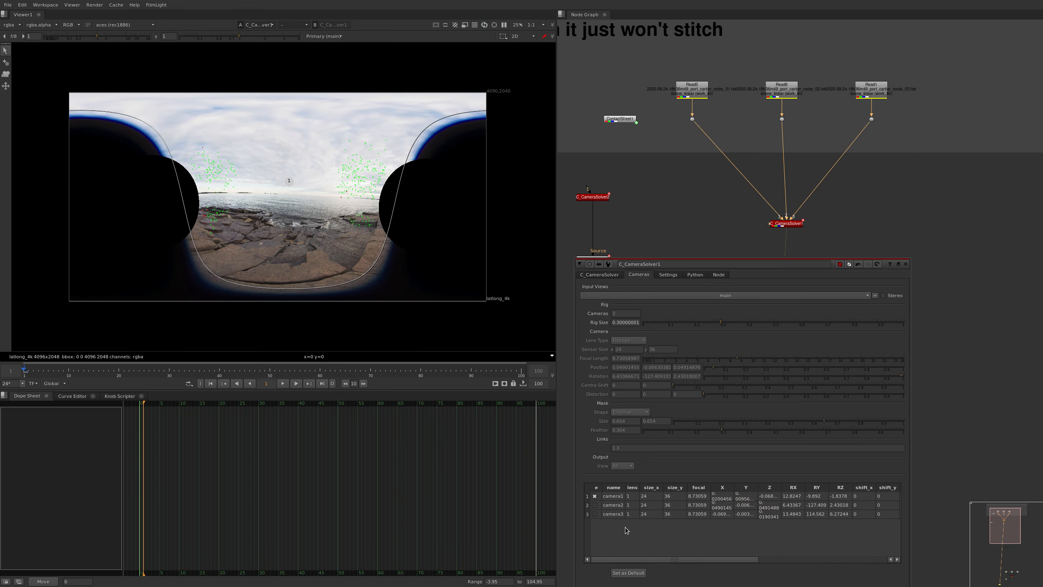
# Level camera1's sea horizon against the grid using the horizon tool
pyautogui.click(618, 500)
pyautogui.scroll(4, 284, 197)
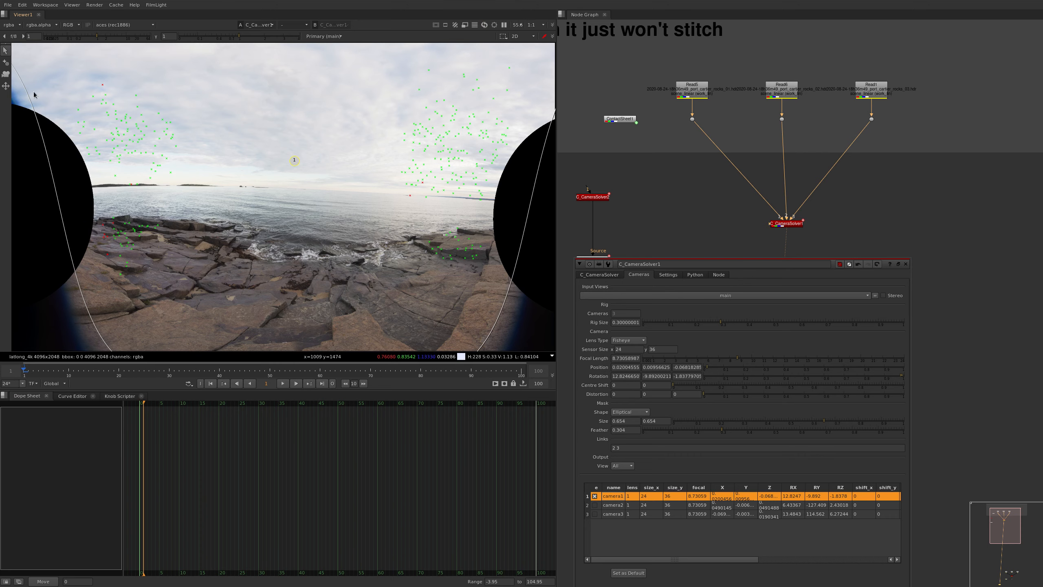
pyautogui.click(6, 86)
pyautogui.moveTo(148, 170); pyautogui.dragTo(148, 180)
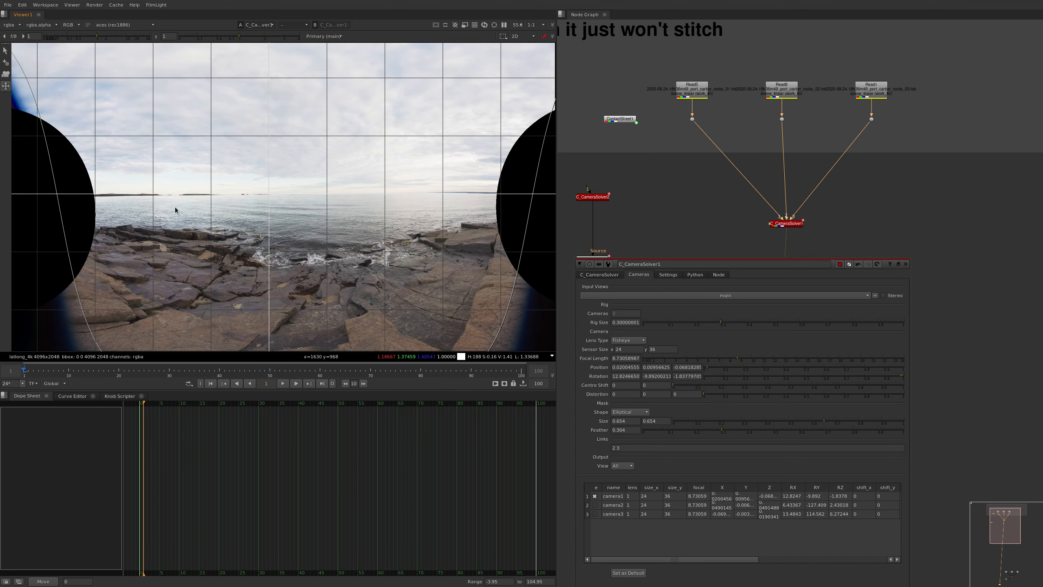
pyautogui.scroll(4, 176, 210)
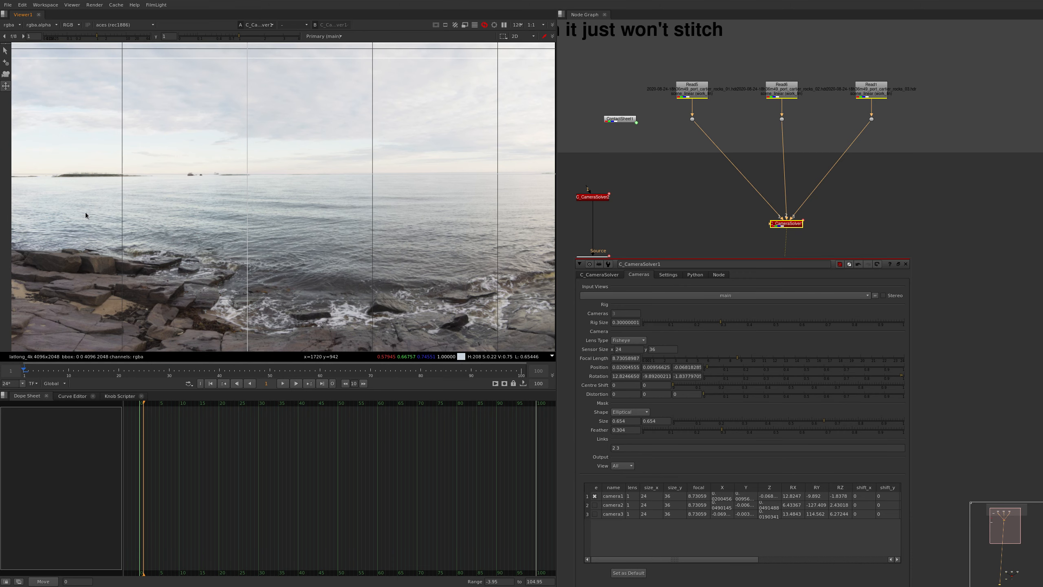
pyautogui.moveTo(77, 215); pyautogui.dragTo(76, 214)
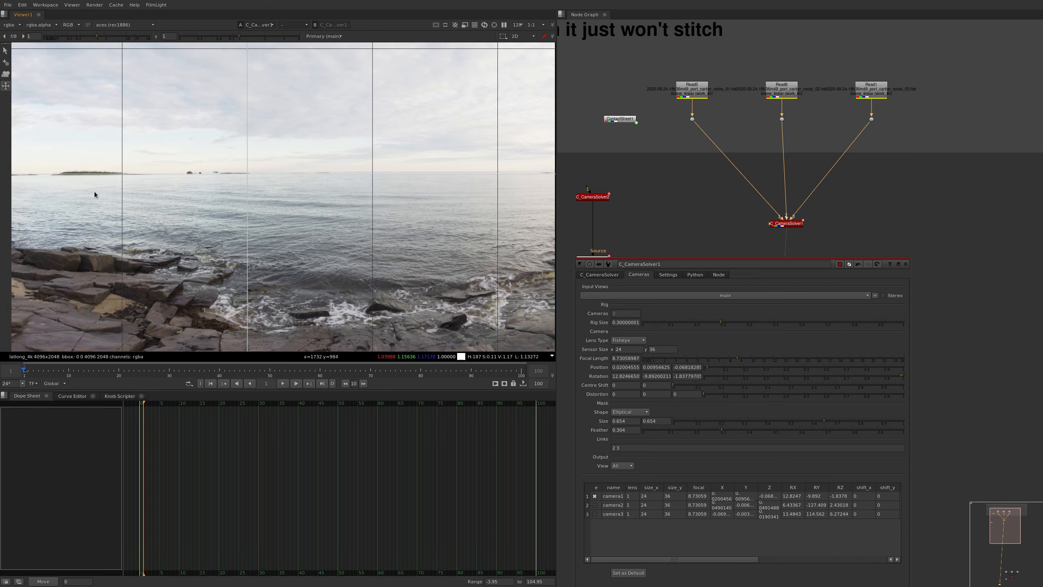
pyautogui.scroll(-6, 117, 168)
pyautogui.scroll(-4, 217, 218)
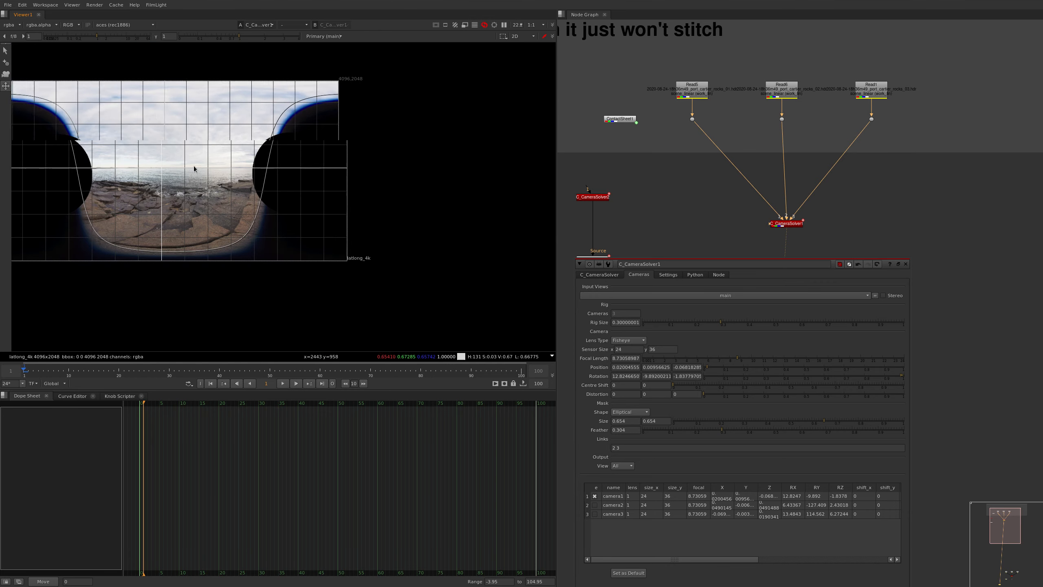
# Switch the viewer to camera editing, and re-enable camera2 to inspect its overlap with camera1 near the shoreline
pyautogui.click(8, 75)
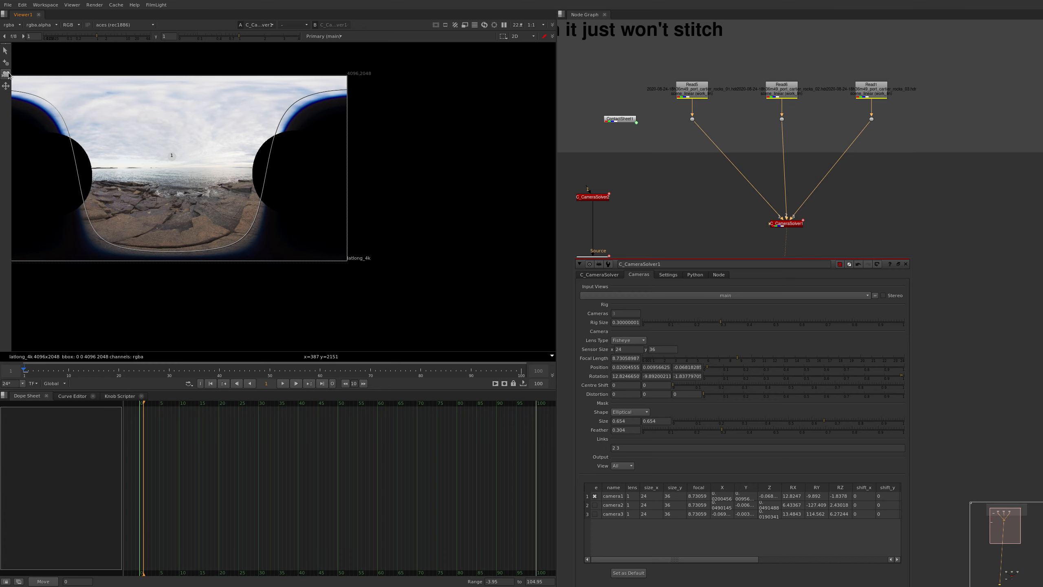
pyautogui.scroll(5, 264, 164)
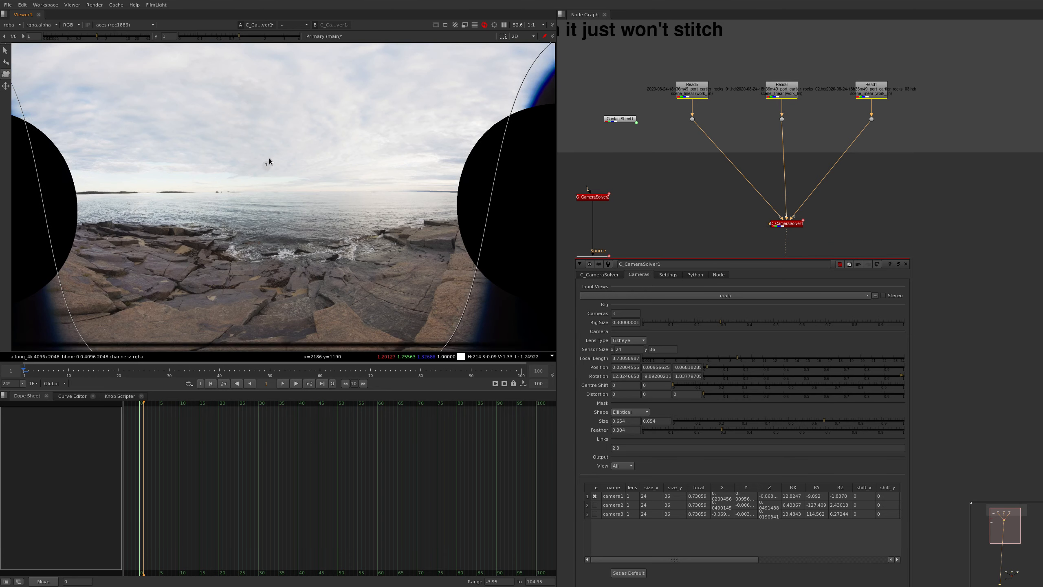
pyautogui.click(596, 506)
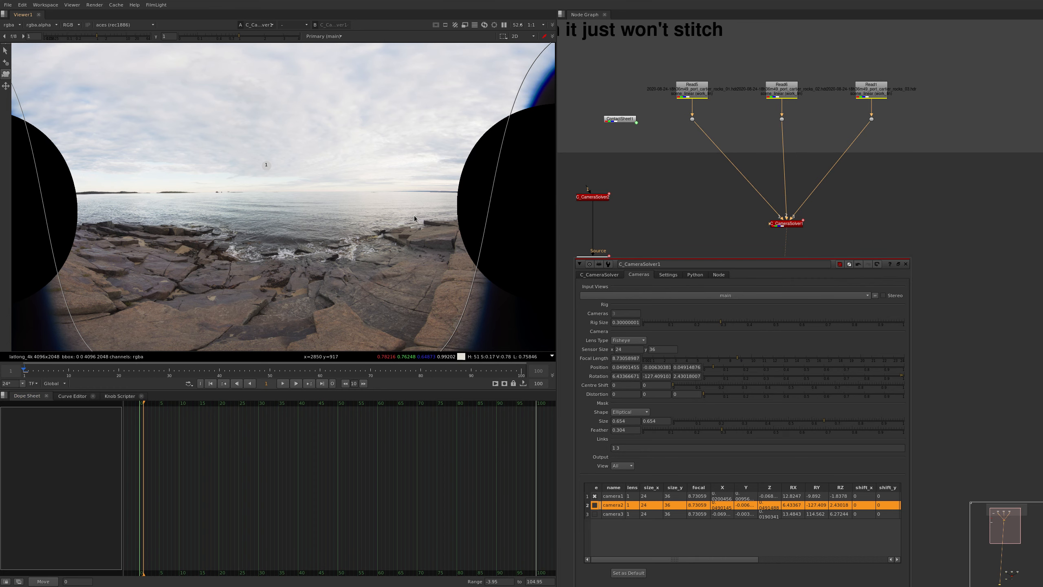
pyautogui.click(602, 538)
pyautogui.moveTo(463, 187); pyautogui.dragTo(314, 157, button='middle')
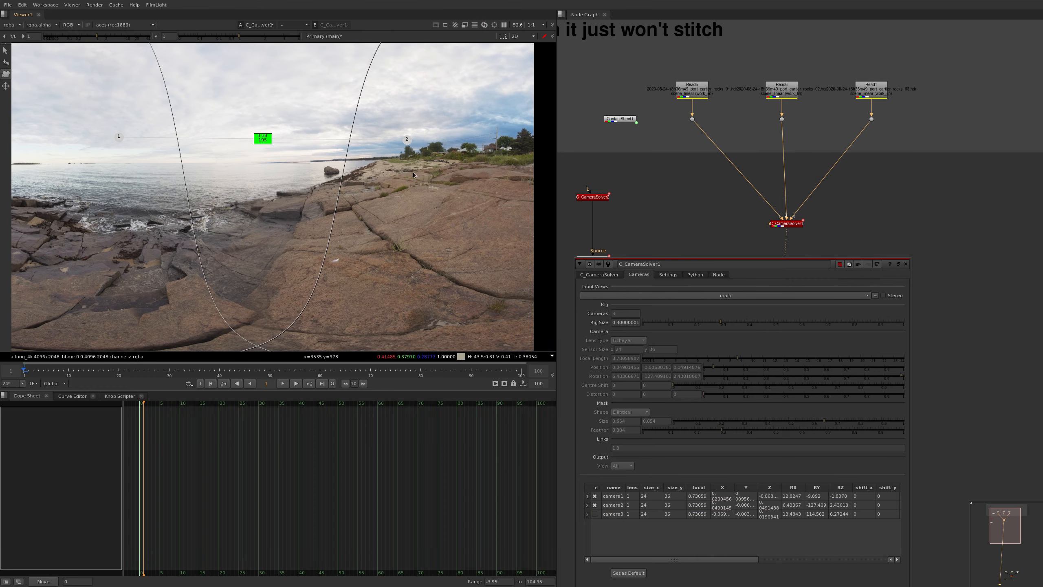
pyautogui.scroll(3, 315, 157)
# Select camera2 and rotate it by hand until its sea horizon roughly meets camera1's in the overlap near the shoreline
pyautogui.click(603, 275)
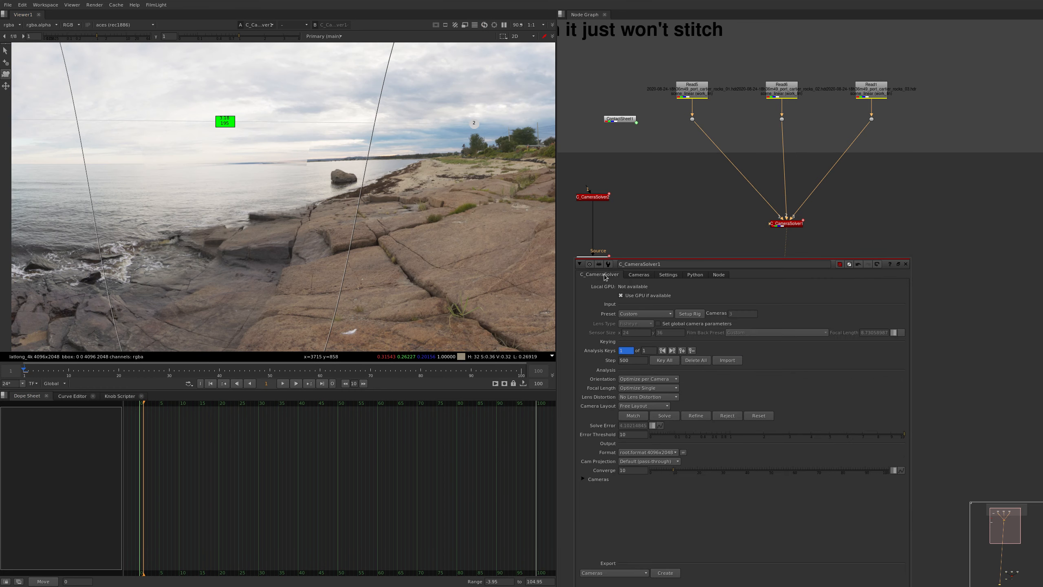
pyautogui.click(638, 274)
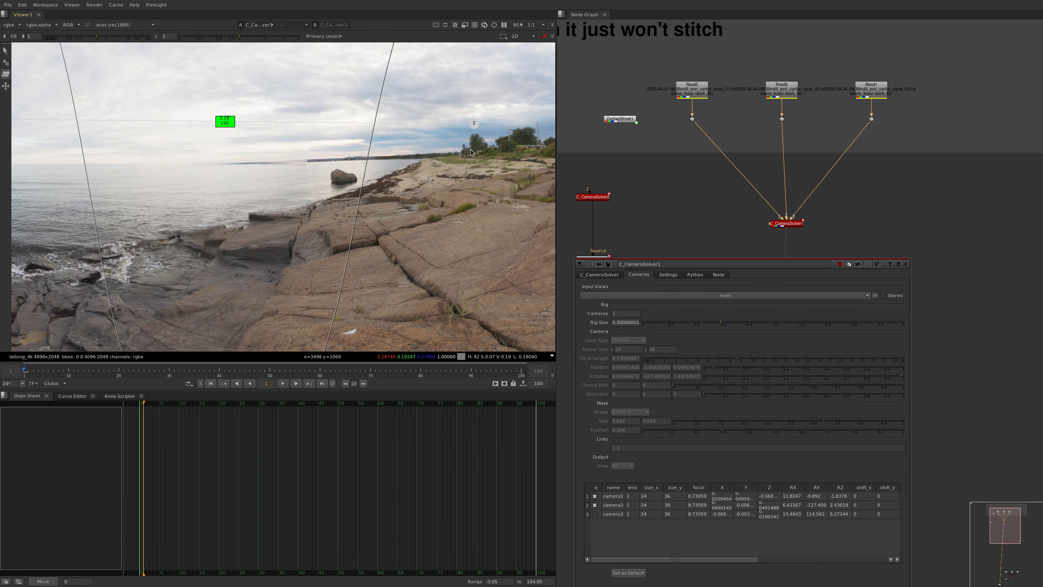
pyautogui.click(474, 124)
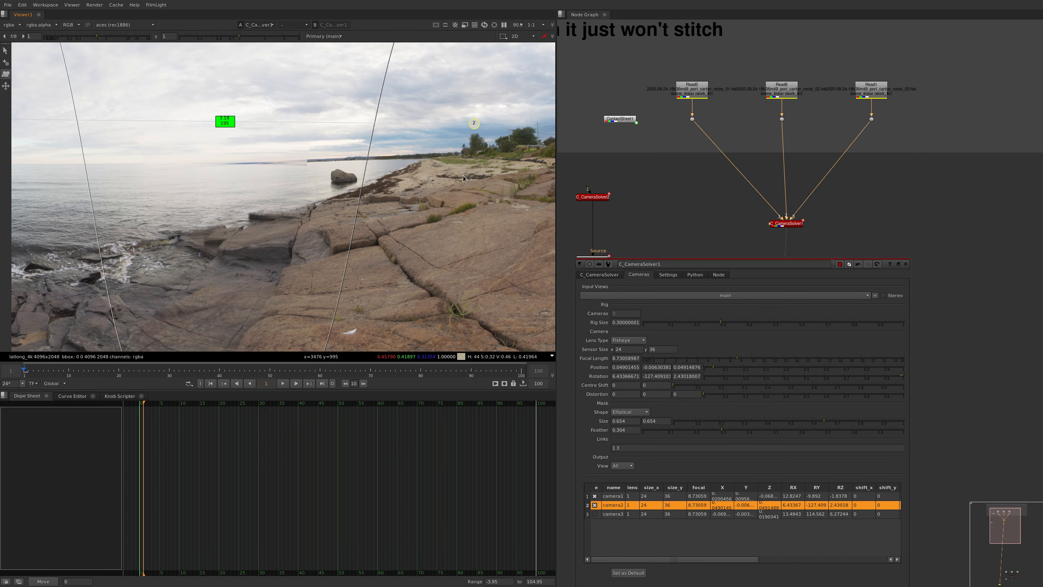
pyautogui.keyDown('ctrl'); pyautogui.keyDown('alt'); pyautogui.moveTo(457, 170); pyautogui.dragTo(457, 174); pyautogui.keyUp('alt'); pyautogui.keyUp('ctrl')
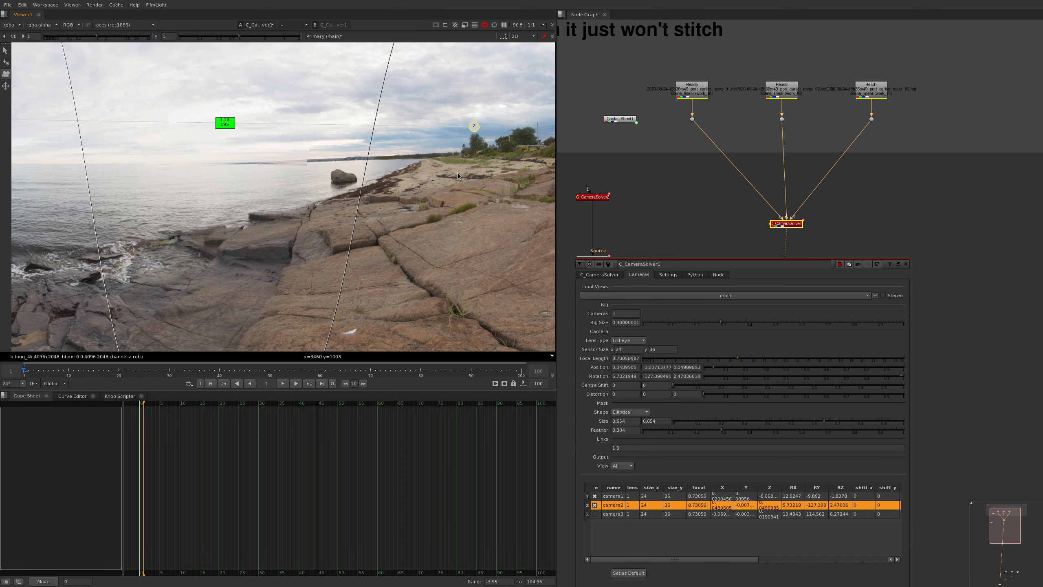
pyautogui.scroll(5, 236, 158)
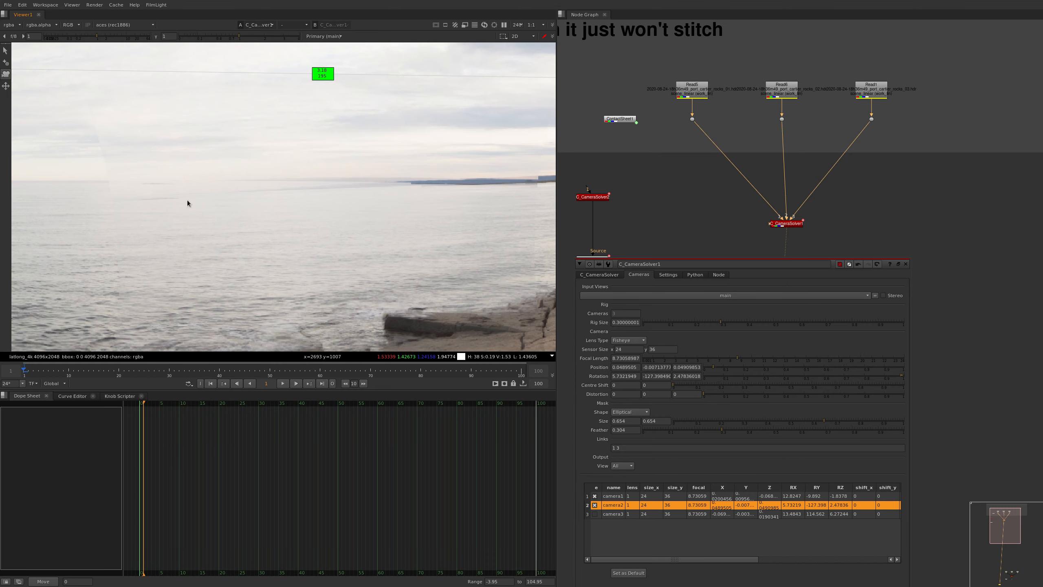
pyautogui.scroll(-2, 180, 156)
pyautogui.moveTo(170, 198); pyautogui.dragTo(192, 207, button='middle')
pyautogui.keyDown('ctrl'); pyautogui.keyDown('alt'); pyautogui.moveTo(160, 221); pyautogui.dragTo(169, 213); pyautogui.keyUp('alt'); pyautogui.keyUp('ctrl')
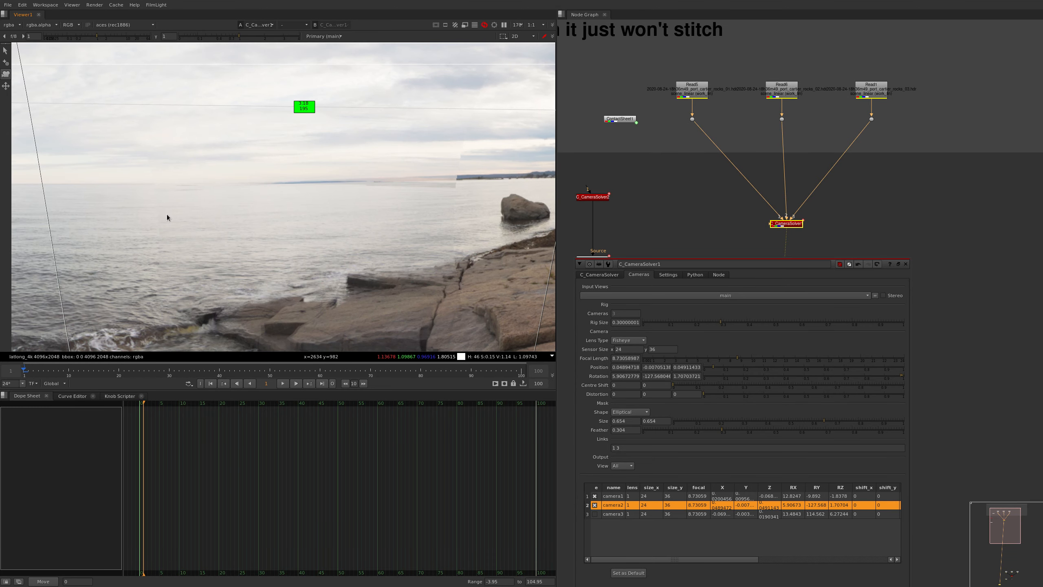
pyautogui.scroll(6, 172, 203)
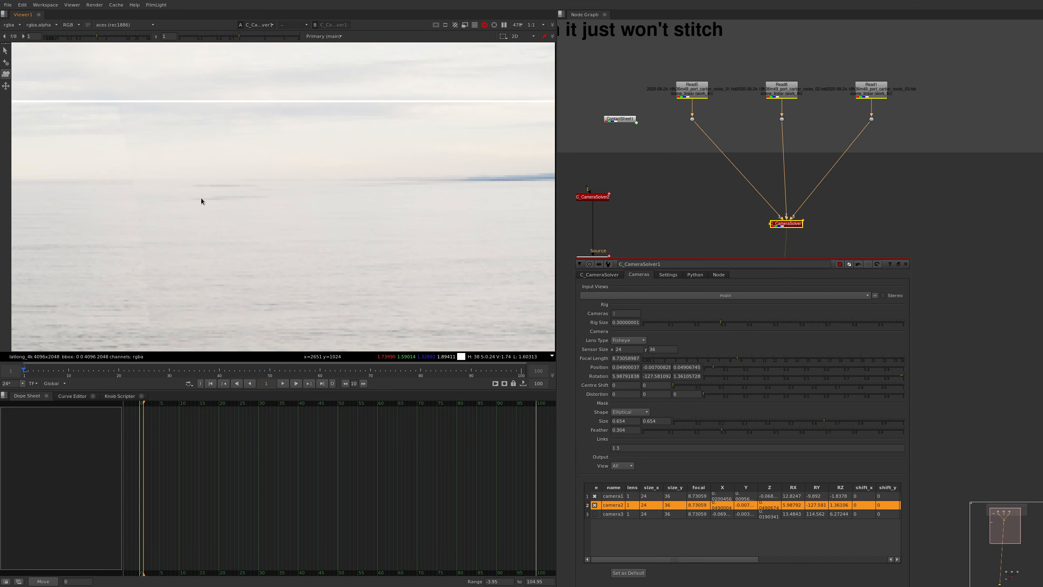
pyautogui.keyDown('ctrl'); pyautogui.keyDown('alt'); pyautogui.moveTo(189, 204); pyautogui.dragTo(184, 209); pyautogui.keyUp('alt'); pyautogui.keyUp('ctrl')
# Refine camera2's rotation to about 3.54, -126.78, 0.44, lining up the distant land and horizon across the overlap with camera1
pyautogui.scroll(-10, 183, 211)
pyautogui.moveTo(521, 159)
pyautogui.keyDown('ctrl'); pyautogui.keyDown('alt'); pyautogui.mouseDown()
pyautogui.moveTo(541, 170)
pyautogui.moveTo(508, 166)
pyautogui.mouseUp(); pyautogui.keyUp('alt'); pyautogui.keyUp('ctrl')
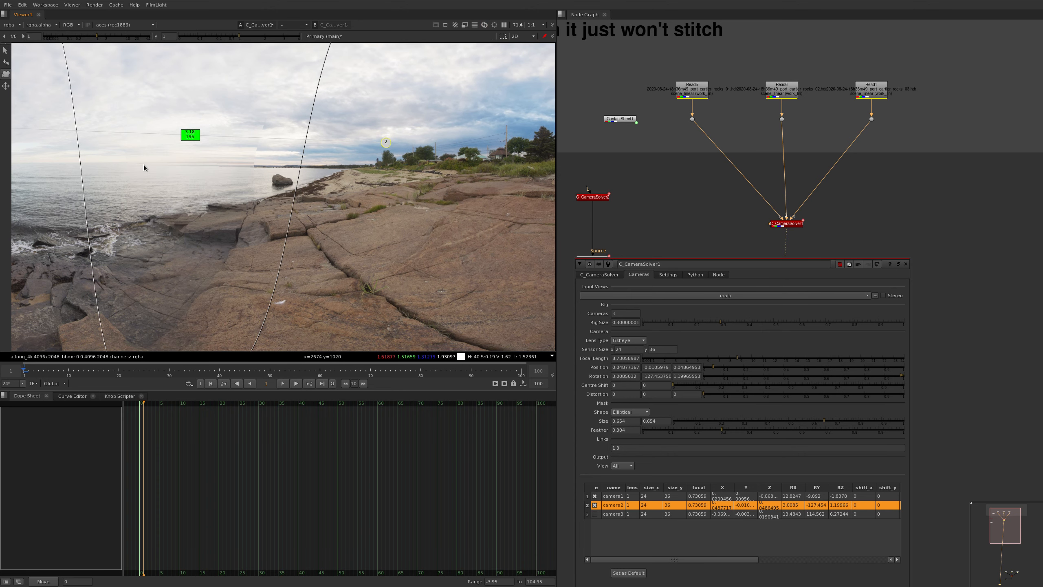
pyautogui.keyDown('ctrl'); pyautogui.keyDown('alt'); pyautogui.moveTo(389, 181); pyautogui.dragTo(389, 179); pyautogui.keyUp('alt'); pyautogui.keyUp('ctrl')
pyautogui.keyDown('ctrl'); pyautogui.keyDown('alt'); pyautogui.moveTo(527, 177); pyautogui.dragTo(526, 178); pyautogui.keyUp('alt'); pyautogui.keyUp('ctrl')
pyautogui.keyDown('alt'); pyautogui.moveTo(144, 161); pyautogui.dragTo(194, 125, button='middle'); pyautogui.keyUp('alt')
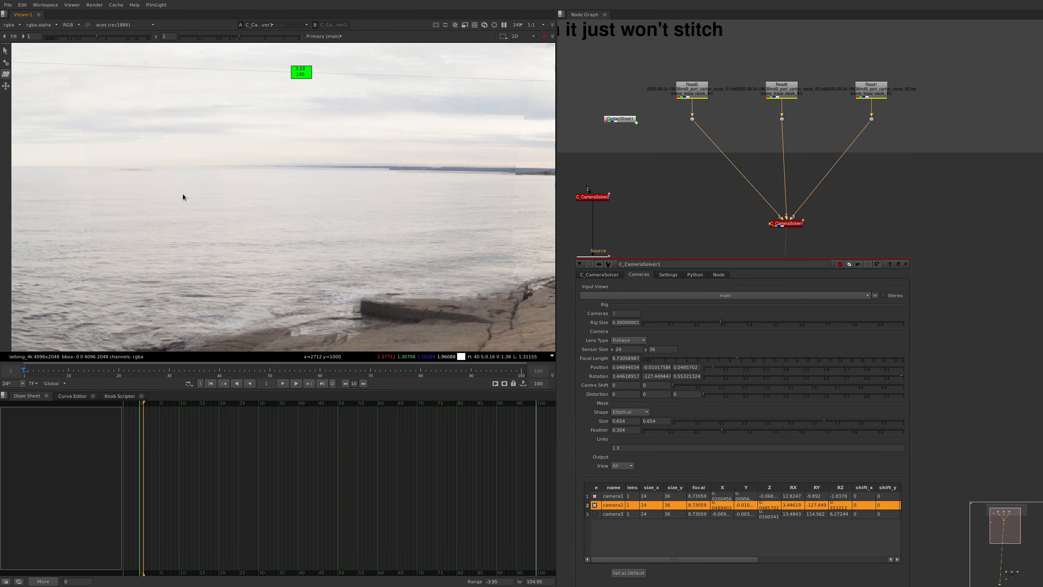
pyautogui.keyDown('ctrl'); pyautogui.keyDown('alt'); pyautogui.moveTo(182, 194); pyautogui.dragTo(182, 195); pyautogui.keyUp('alt'); pyautogui.keyUp('ctrl')
pyautogui.keyDown('ctrl'); pyautogui.keyDown('alt'); pyautogui.moveTo(399, 171); pyautogui.dragTo(392, 169); pyautogui.keyUp('alt'); pyautogui.keyUp('ctrl')
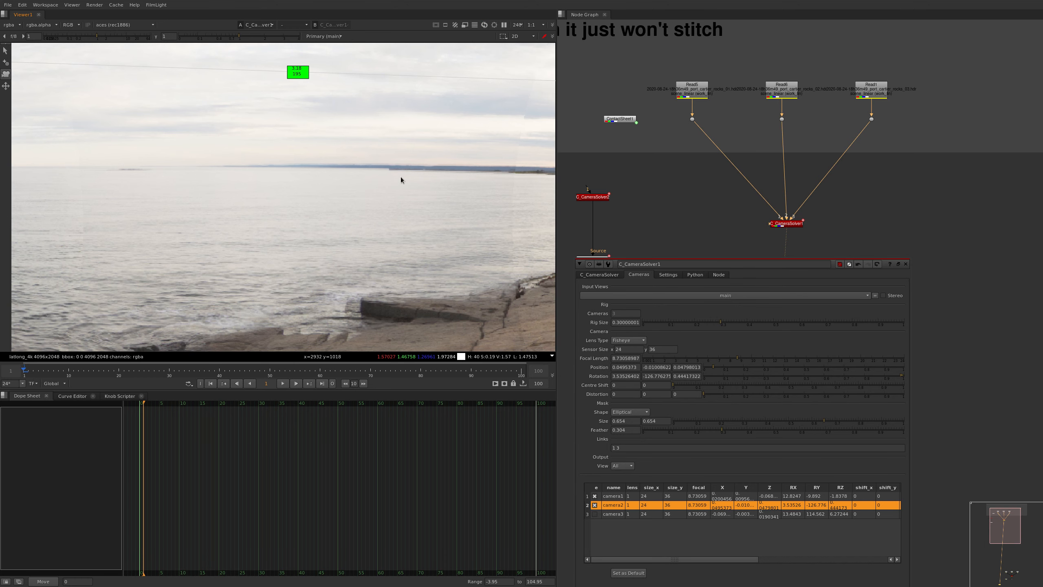
# Compare the horizon with camera2 disabled and enabled, and nudge camera2's rotation to about 3.57, -126.73, 0.42
pyautogui.moveTo(401, 180); pyautogui.dragTo(344, 183, button='middle')
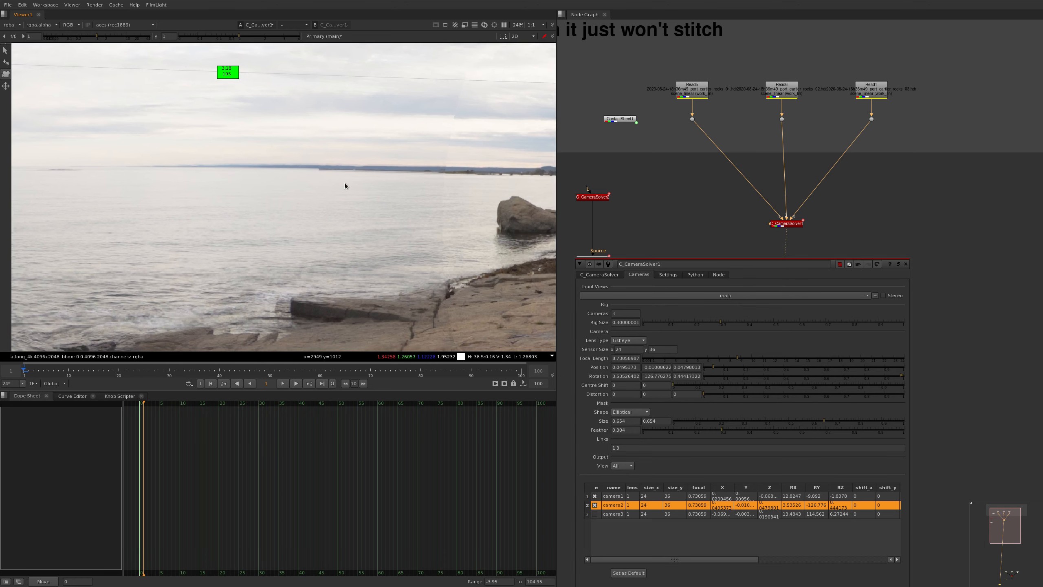
pyautogui.click(594, 505)
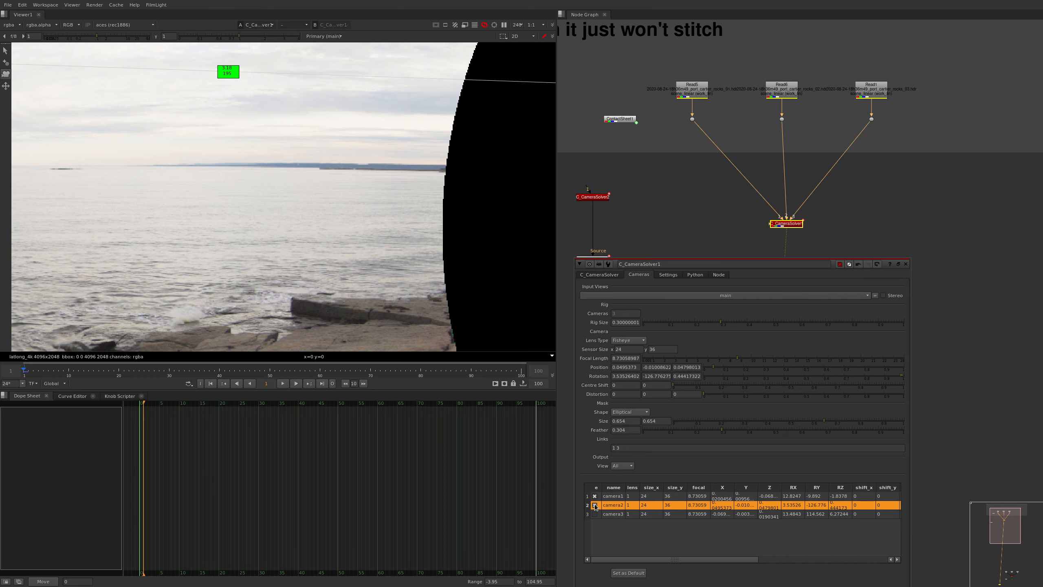
pyautogui.click(594, 506)
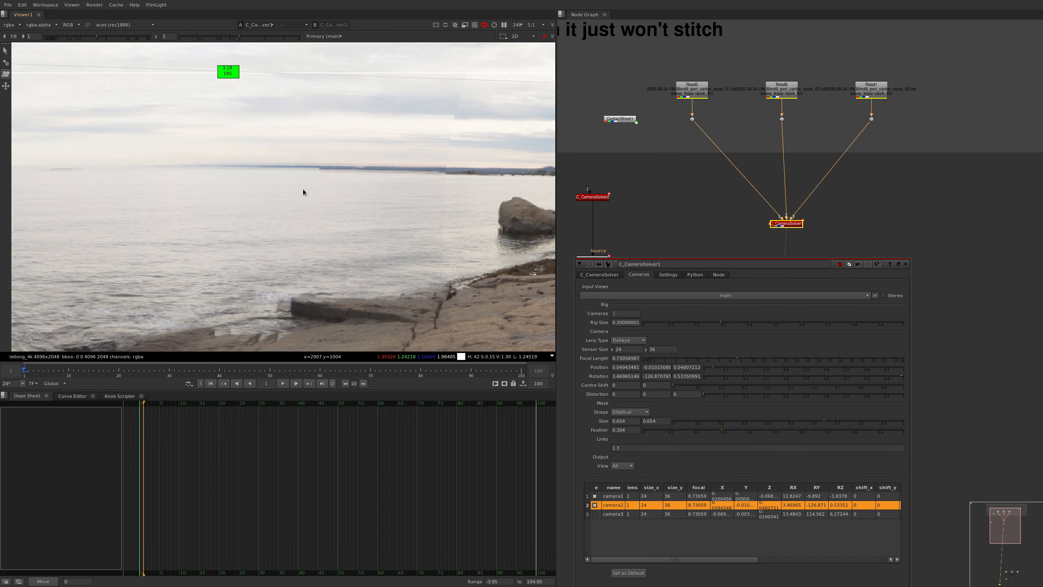
pyautogui.click(595, 505)
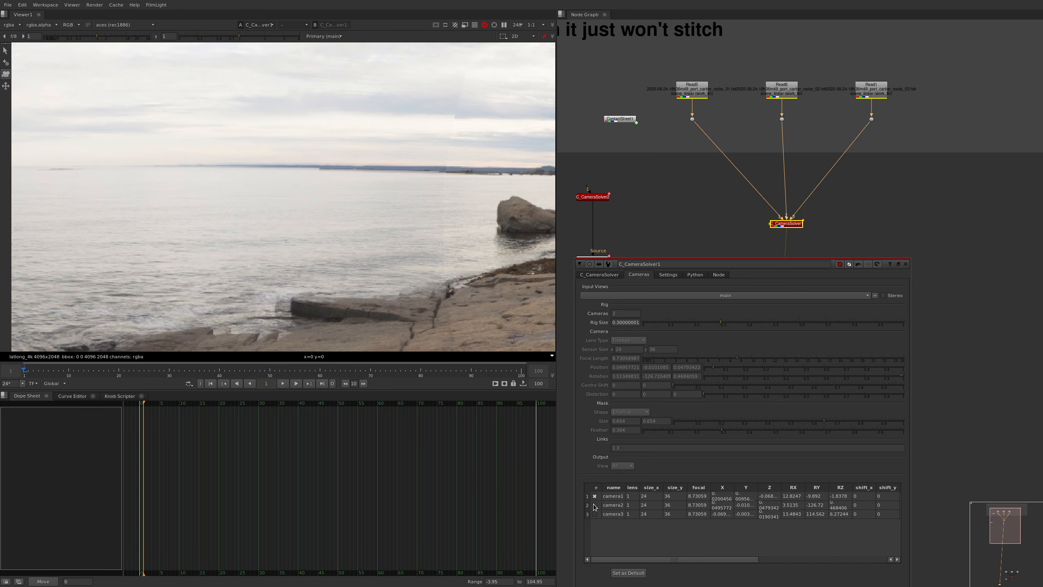
pyautogui.click(595, 505)
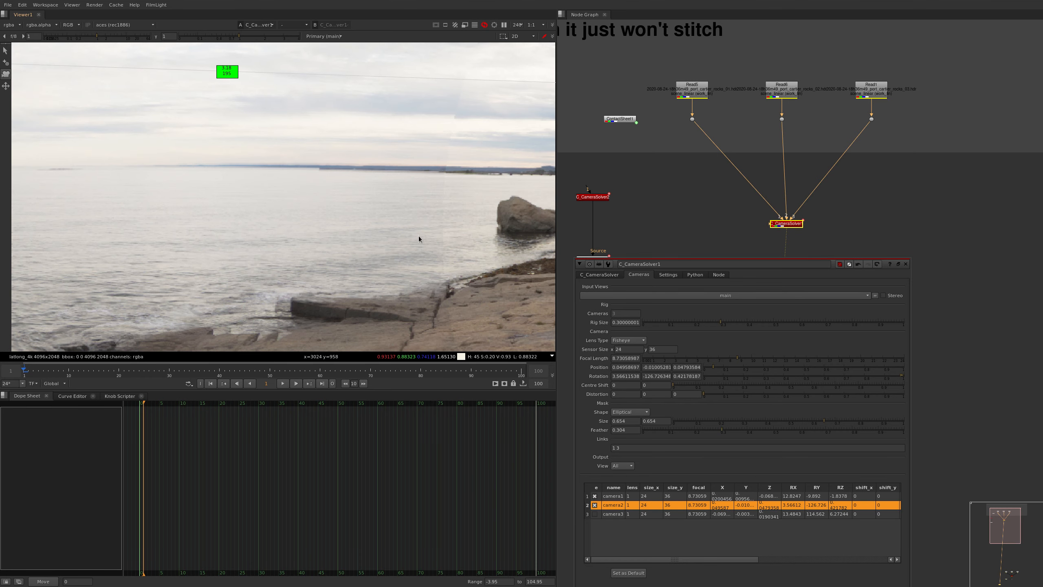
# Enable camera3 and disable camera2 in the cameras table, and select camera3 for editing in the panorama
pyautogui.scroll(-5, 420, 236)
pyautogui.scroll(-3, 513, 236)
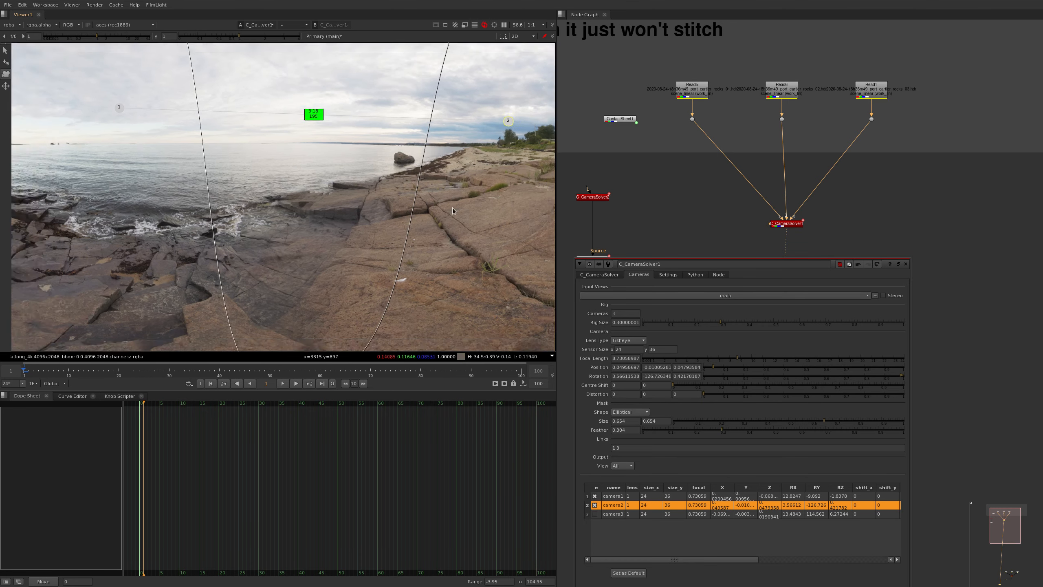
pyautogui.click(595, 514)
pyautogui.click(595, 505)
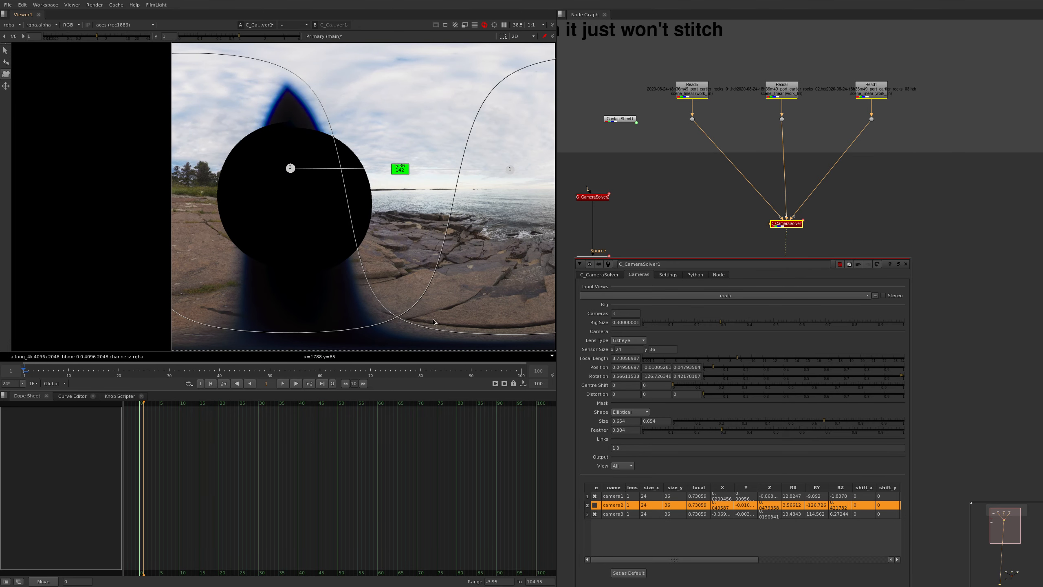
pyautogui.scroll(5, 302, 194)
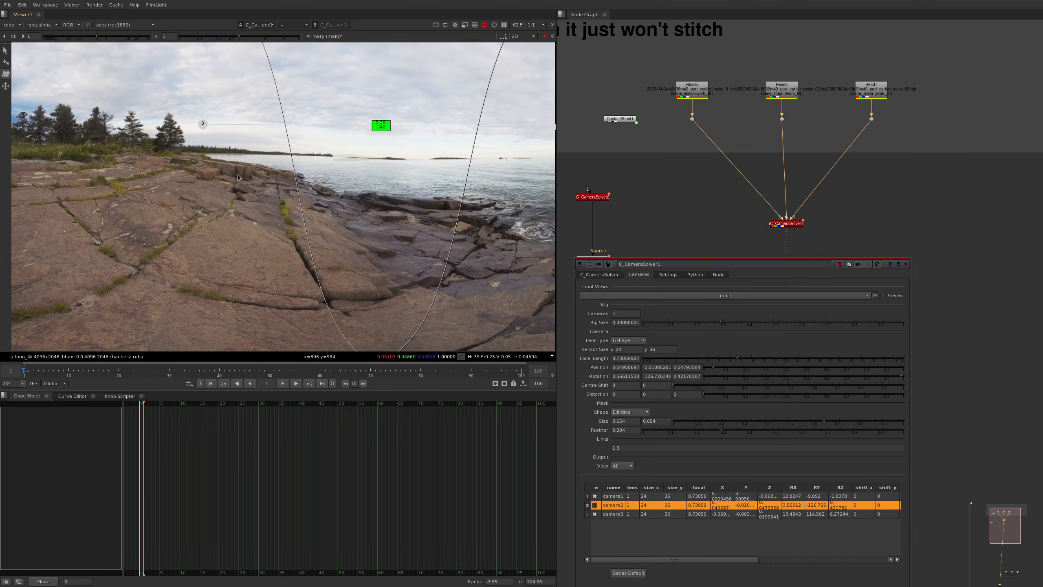
pyautogui.scroll(-1, 388, 177)
pyautogui.click(206, 128)
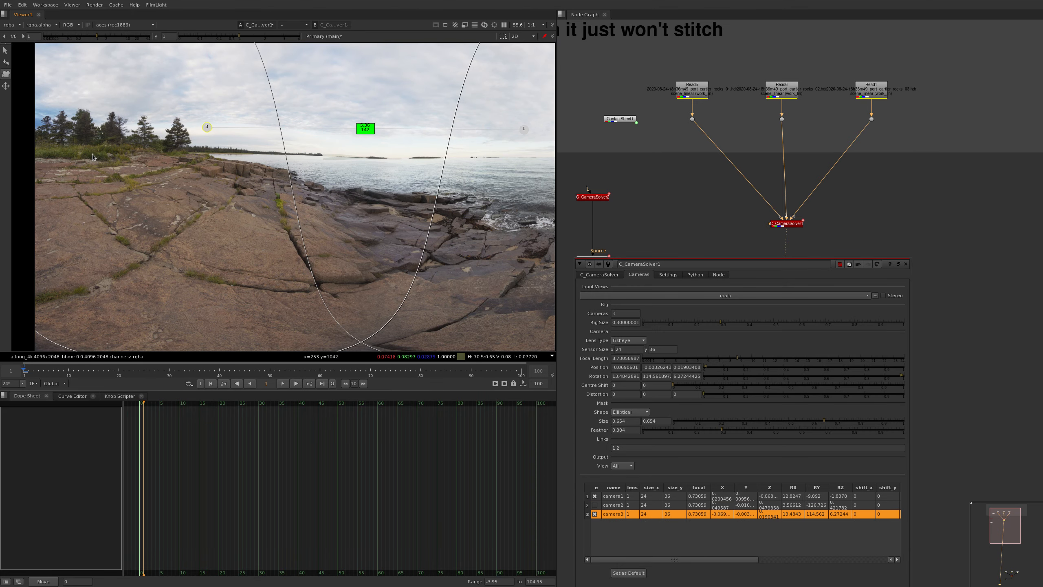
# Rotate camera3 to about 10.34, 114.19, 7.45 so its horizon meets camera1's across the rocky shoreline overlap
pyautogui.keyDown('ctrl'); pyautogui.keyDown('alt'); pyautogui.moveTo(92, 154); pyautogui.dragTo(92, 160); pyautogui.keyUp('alt'); pyautogui.keyUp('ctrl')
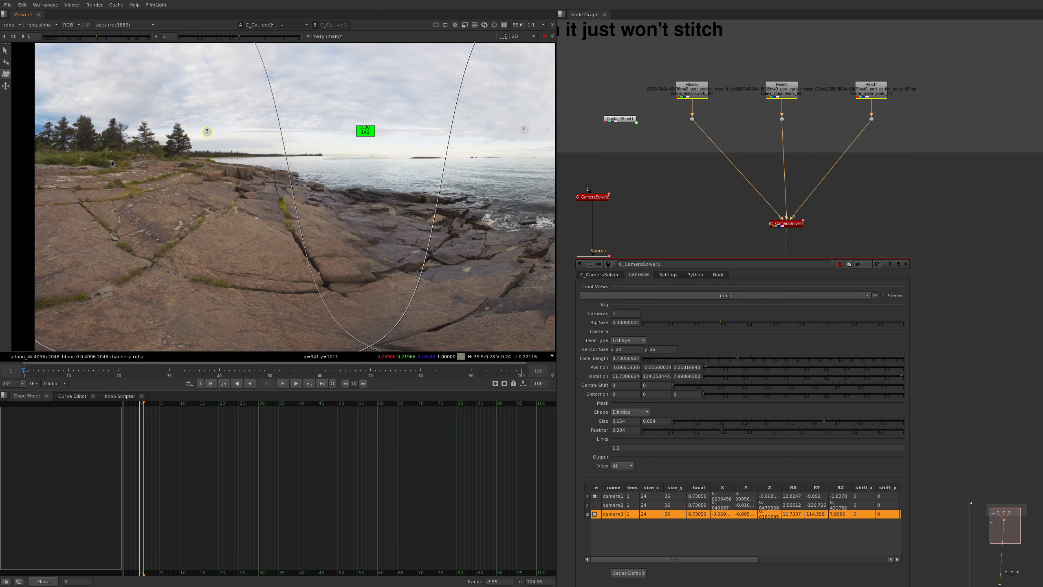
pyautogui.keyDown('ctrl'); pyautogui.keyDown('alt'); pyautogui.moveTo(404, 304); pyautogui.dragTo(405, 309); pyautogui.keyUp('alt'); pyautogui.keyUp('ctrl')
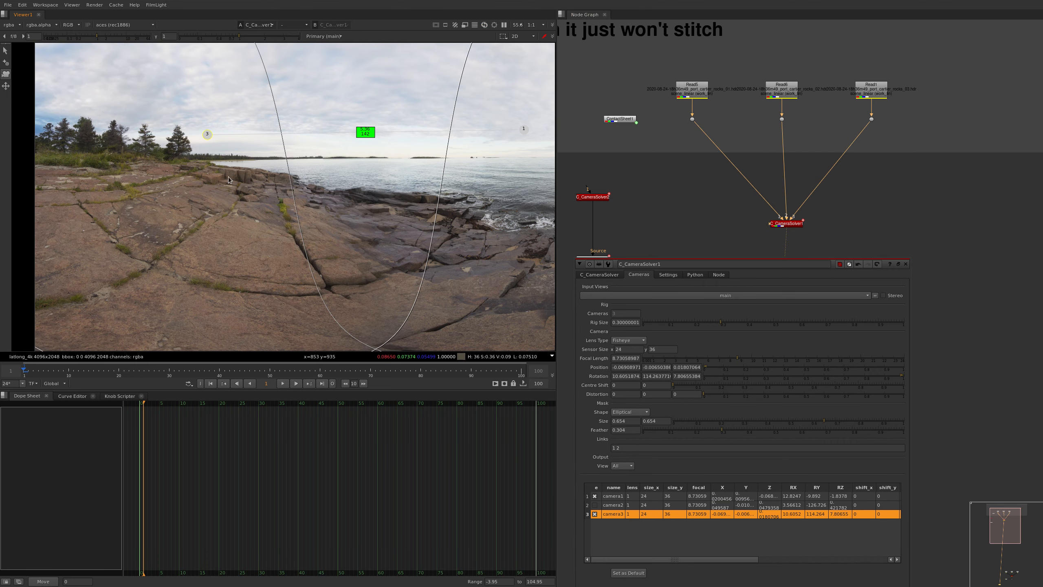
pyautogui.scroll(3, 349, 161)
pyautogui.keyDown('ctrl'); pyautogui.keyDown('alt'); pyautogui.moveTo(365, 185); pyautogui.dragTo(349, 188); pyautogui.keyUp('alt'); pyautogui.keyUp('ctrl')
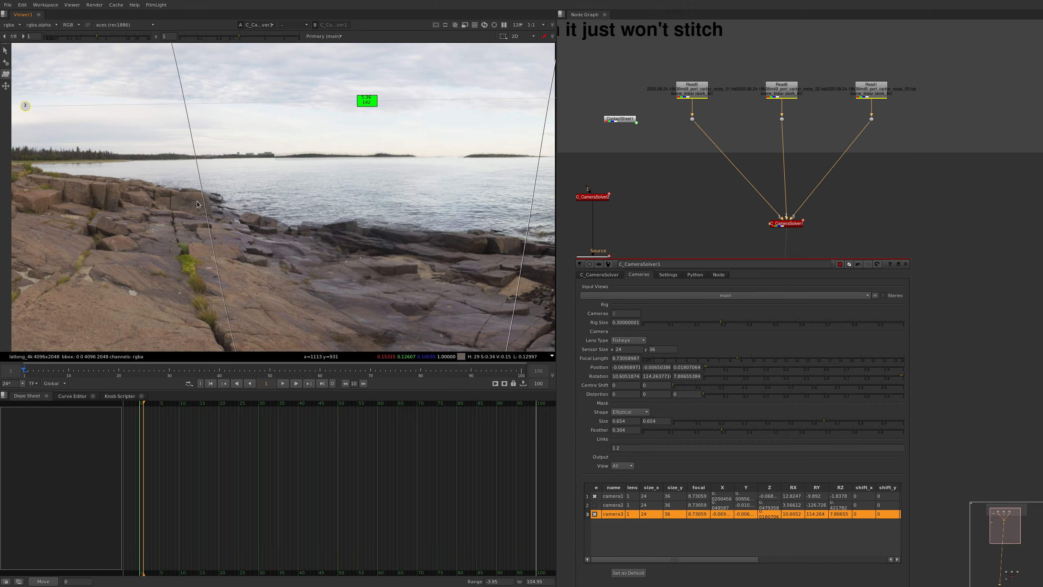
pyautogui.keyDown('ctrl'); pyautogui.keyDown('alt'); pyautogui.moveTo(280, 225); pyautogui.dragTo(276, 225); pyautogui.keyUp('alt'); pyautogui.keyUp('ctrl')
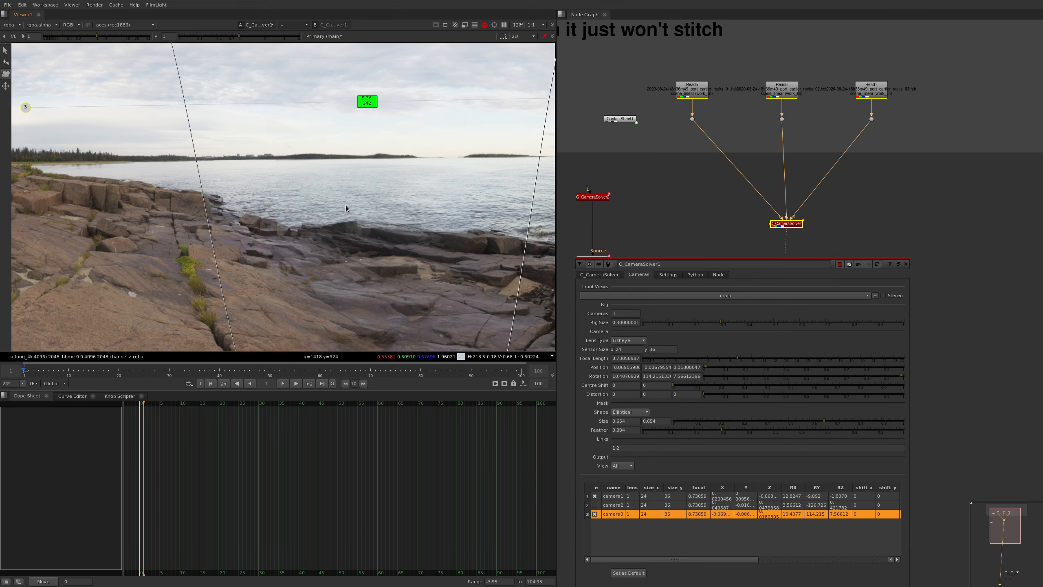
pyautogui.keyDown('ctrl'); pyautogui.keyDown('alt'); pyautogui.moveTo(347, 207); pyautogui.dragTo(344, 210); pyautogui.keyUp('alt'); pyautogui.keyUp('ctrl')
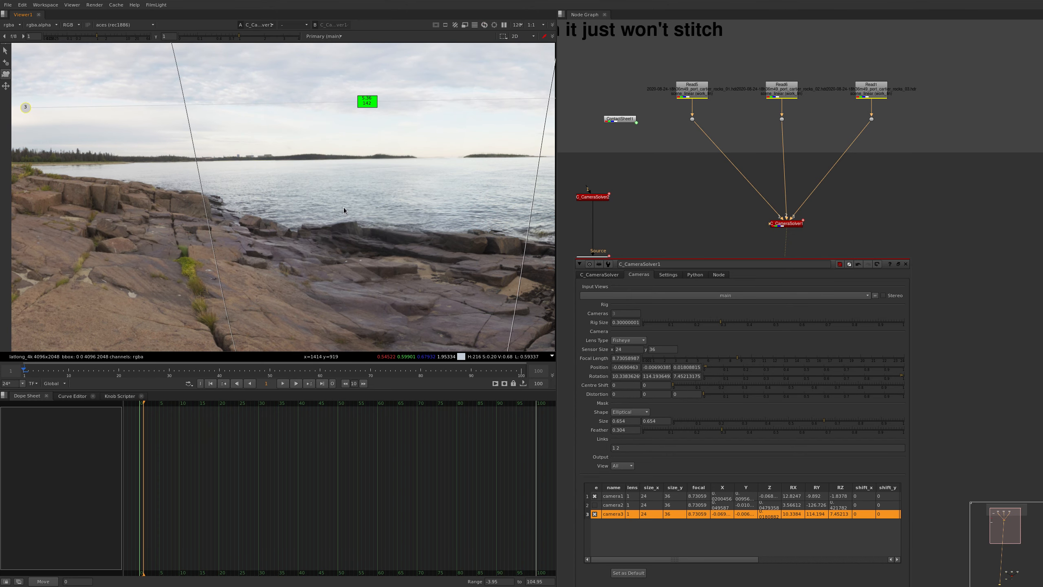
# Align camera3's distant islands with camera1's in the full-screen viewer, rotating camera3 to about 10.42, 114.75, 7.75
pyautogui.scroll(7, 456, 156)
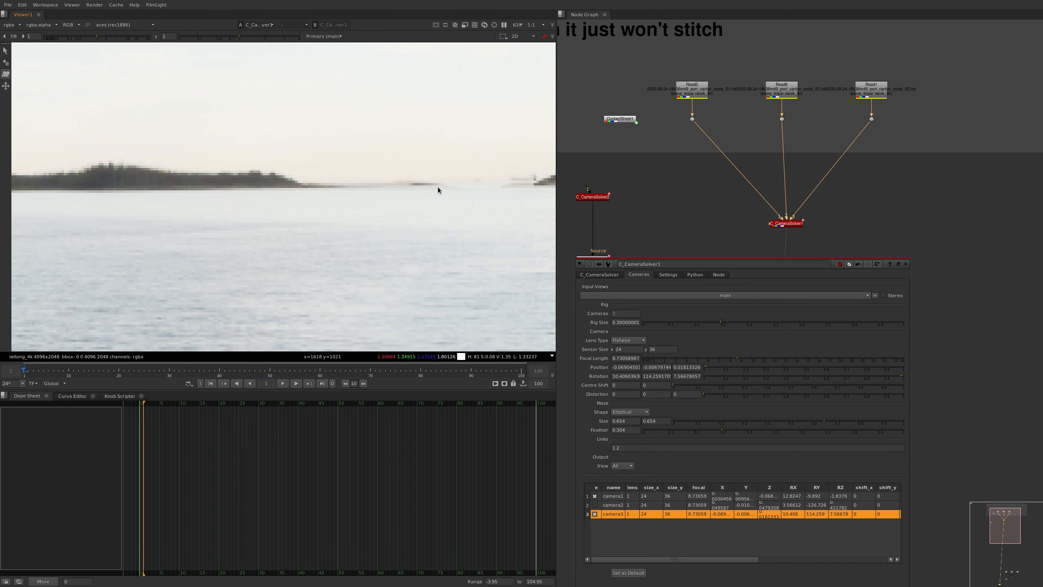
pyautogui.keyDown('ctrl'); pyautogui.keyDown('alt'); pyautogui.moveTo(434, 200); pyautogui.dragTo(426, 200); pyautogui.keyUp('alt'); pyautogui.keyUp('ctrl')
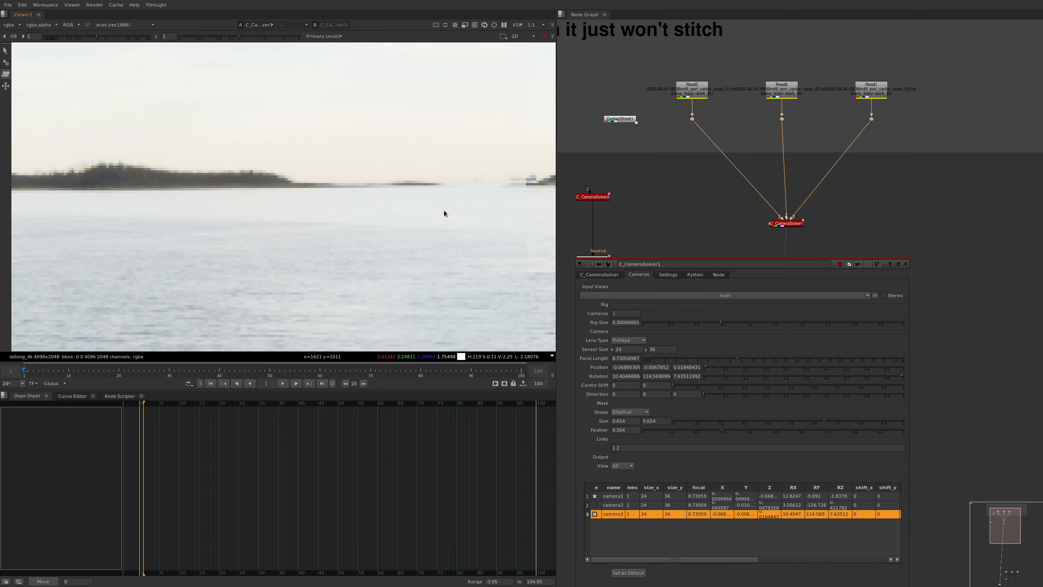
pyautogui.press('space')
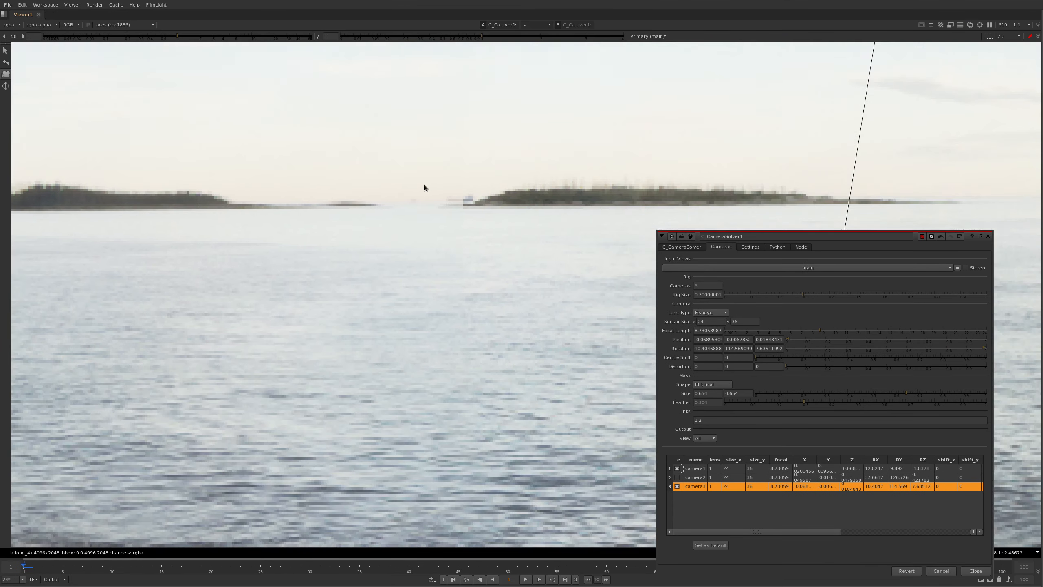
pyautogui.scroll(-4, 424, 184)
pyautogui.scroll(3, 397, 204)
pyautogui.keyDown('ctrl'); pyautogui.keyDown('alt'); pyautogui.moveTo(409, 232); pyautogui.dragTo(405, 232); pyautogui.keyUp('alt'); pyautogui.keyUp('ctrl')
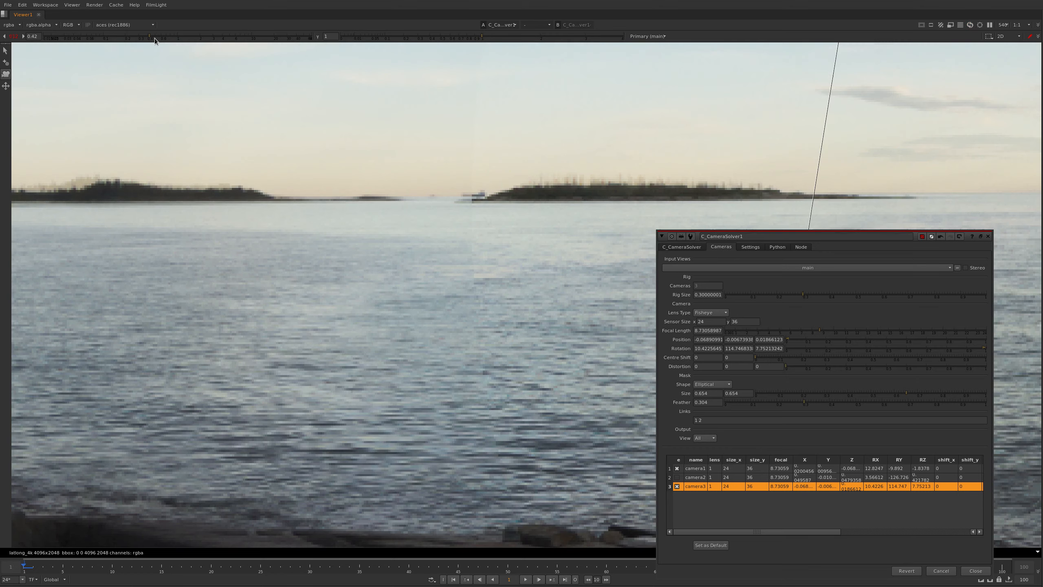
# Compare the islands with camera3 switched off and on, and rotate camera3 to about 10.41, 114.39, 7.66 to match the wooded island
pyautogui.click(676, 487)
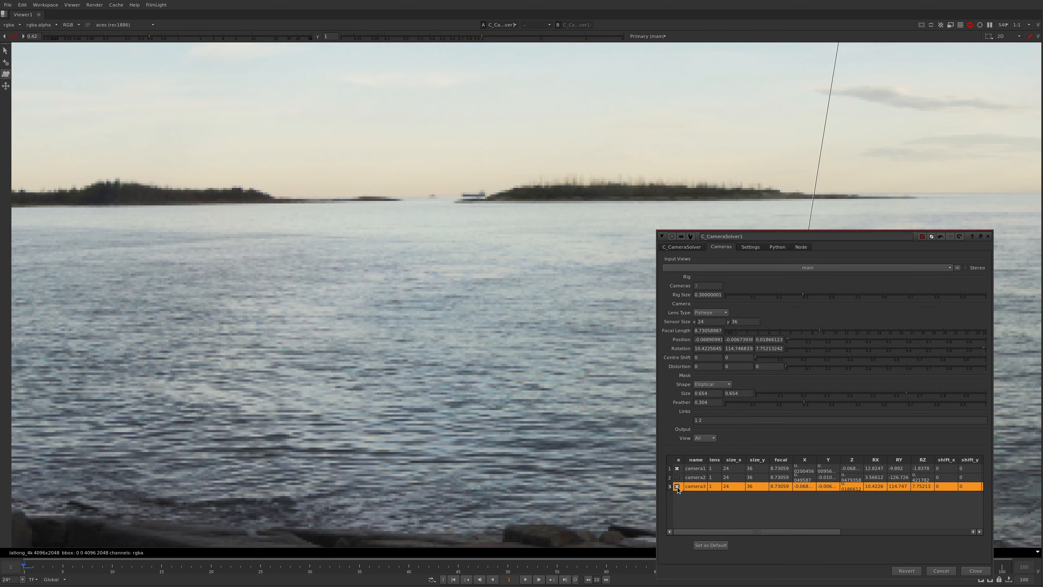
pyautogui.hotkey('ctrl', 'z')
pyautogui.scroll(-1, 247, 205)
pyautogui.moveTo(172, 177); pyautogui.dragTo(410, 194, button='middle')
pyautogui.scroll(4, 410, 194)
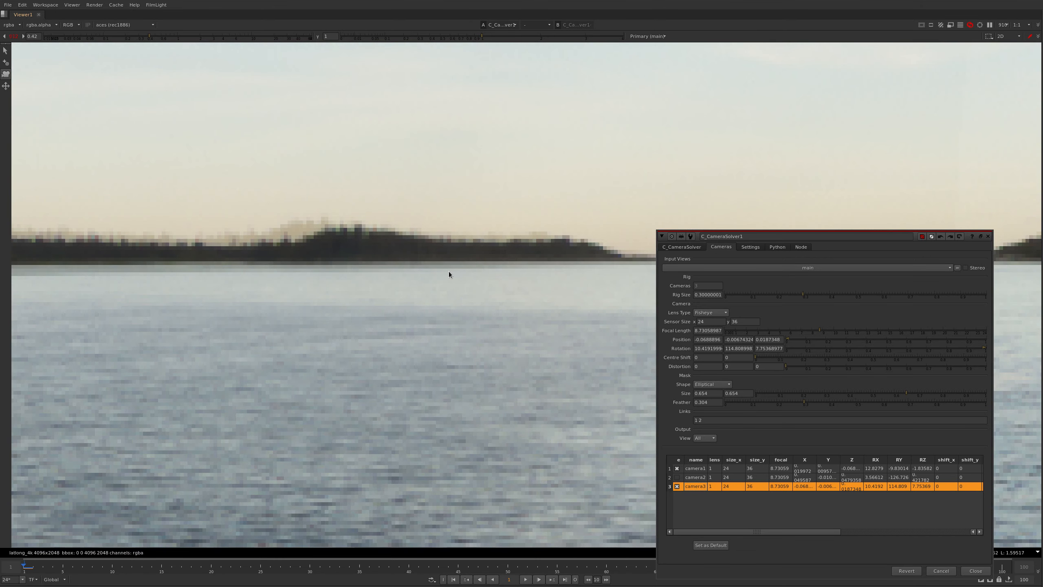
pyautogui.hotkey('ctrl', 'shift', 'z')
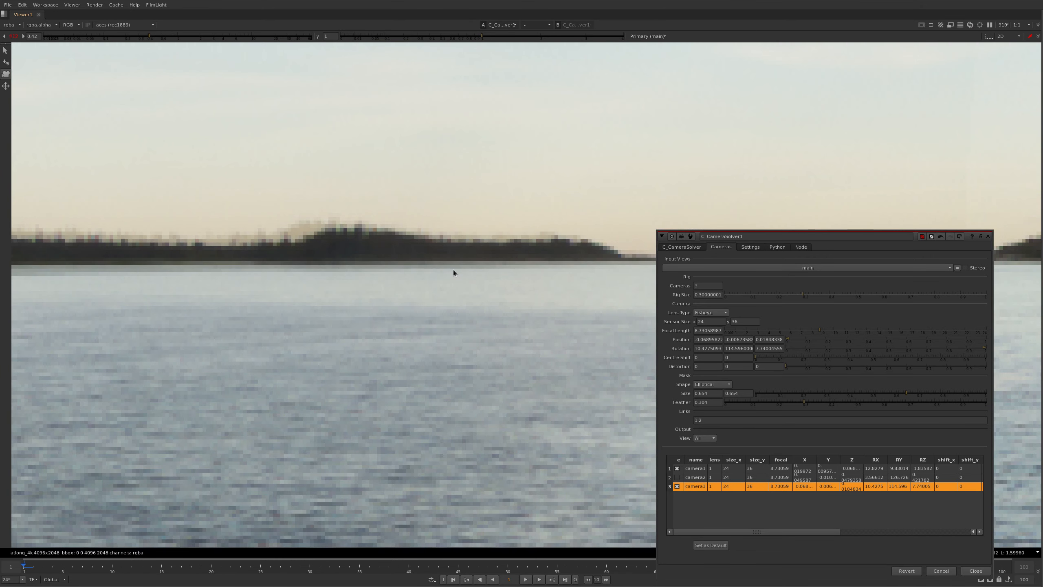
pyautogui.moveTo(453, 269); pyautogui.dragTo(440, 273)
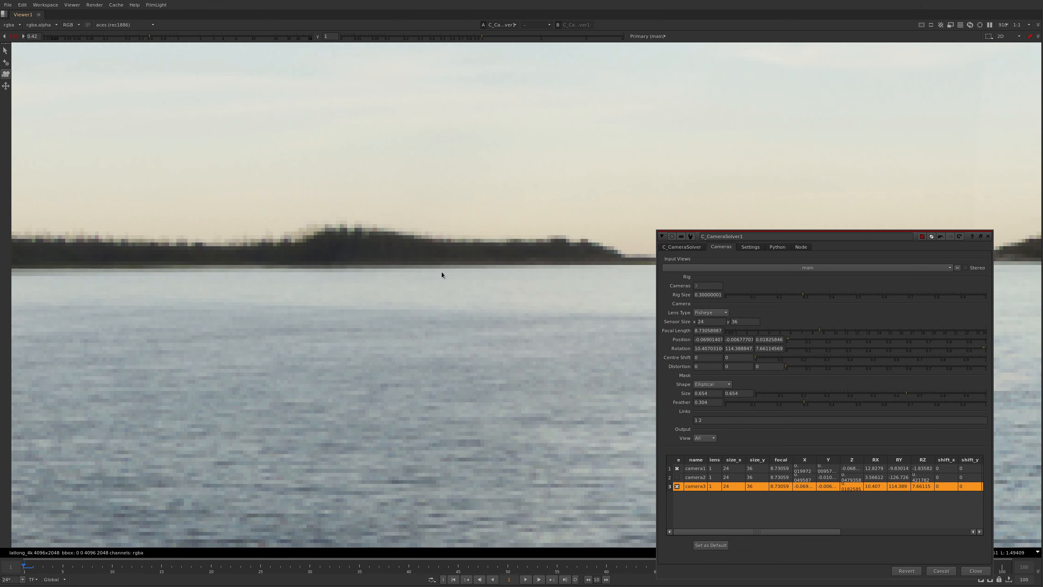
# Rotate camera3 to about 10.29, 114.38, 7.62 to match the waterline beneath the distant islands with camera1's
pyautogui.scroll(-8, 410, 238)
pyautogui.moveTo(92, 305); pyautogui.dragTo(205, 259, button='middle')
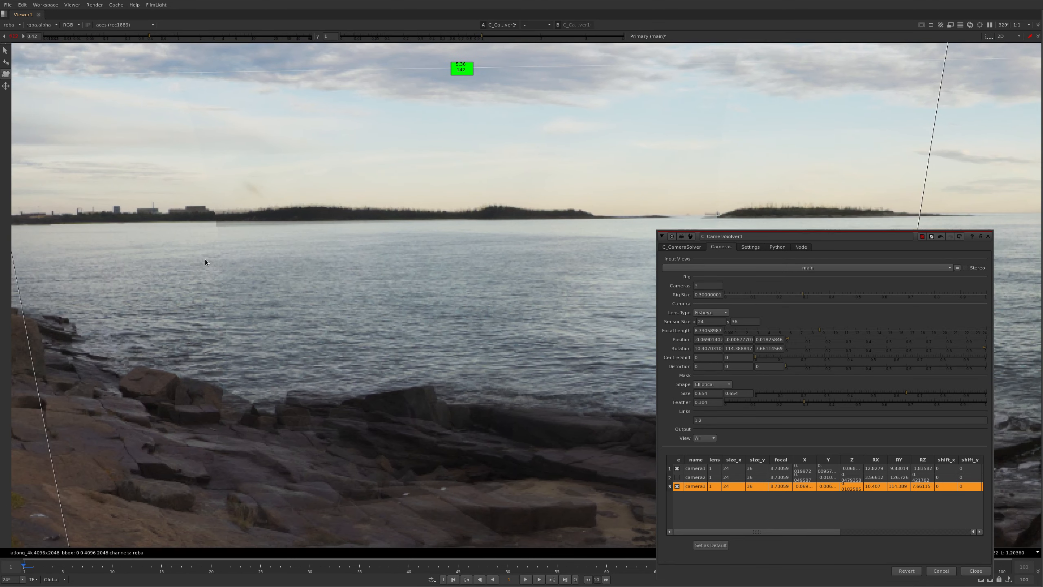
pyautogui.moveTo(187, 247); pyautogui.dragTo(184, 249)
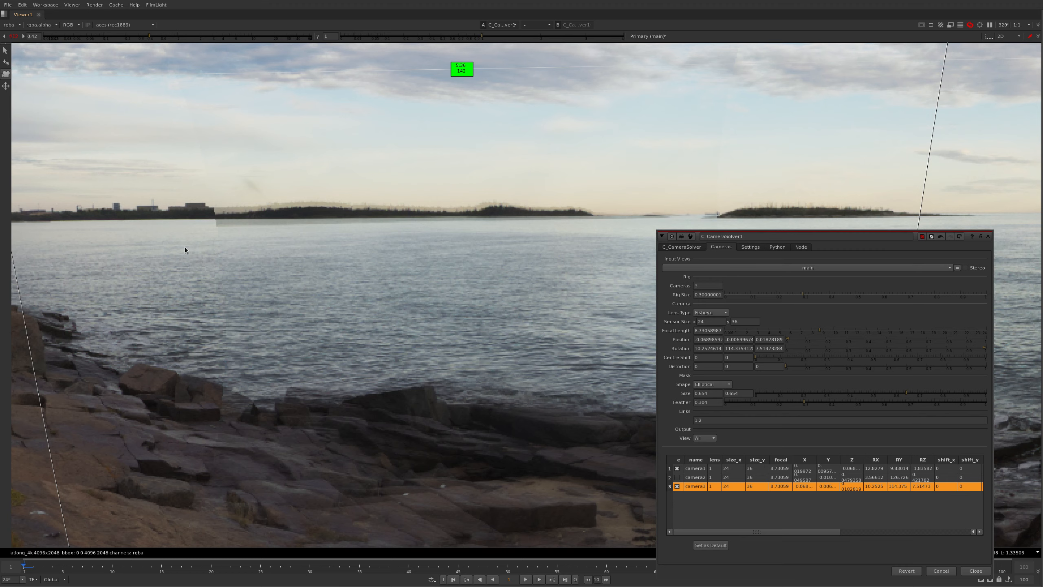
pyautogui.scroll(3, 504, 229)
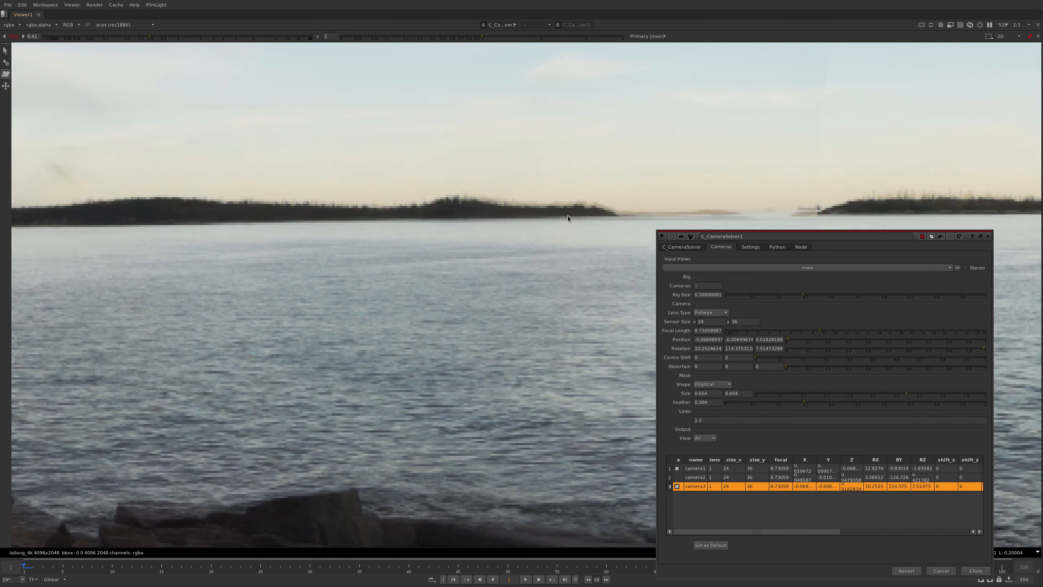
pyautogui.keyDown('ctrl'); pyautogui.keyDown('alt'); pyautogui.moveTo(550, 222); pyautogui.dragTo(550, 220); pyautogui.keyUp('alt'); pyautogui.keyUp('ctrl')
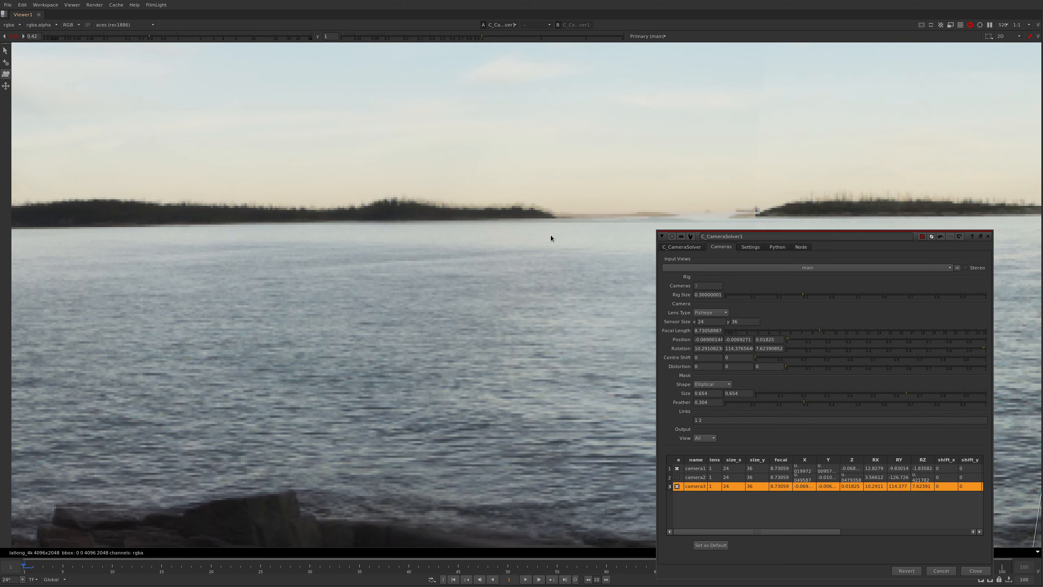
# Fine-tune camera3's rotation to about 10.25, 114.38, 7.64 along the skyline and islands, and enable camera2 in the cameras table
pyautogui.moveTo(213, 246); pyautogui.dragTo(418, 212, button='middle')
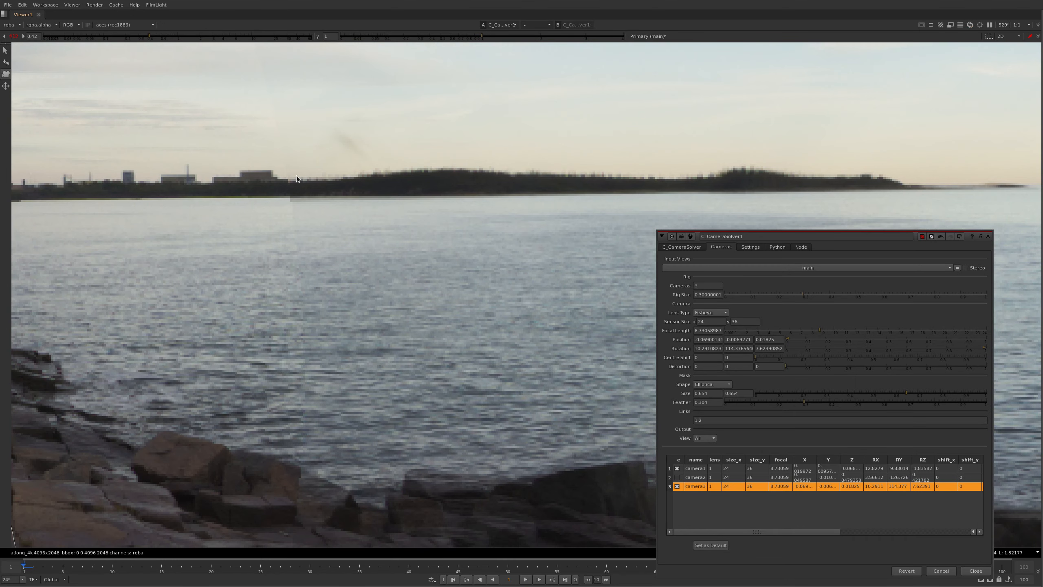
pyautogui.keyDown('ctrl'); pyautogui.keyDown('alt'); pyautogui.moveTo(85, 183); pyautogui.dragTo(84, 187); pyautogui.keyUp('alt'); pyautogui.keyUp('ctrl')
pyautogui.scroll(-3, 567, 255)
pyautogui.moveTo(567, 254); pyautogui.dragTo(397, 231, button='middle')
pyautogui.scroll(5, 585, 198)
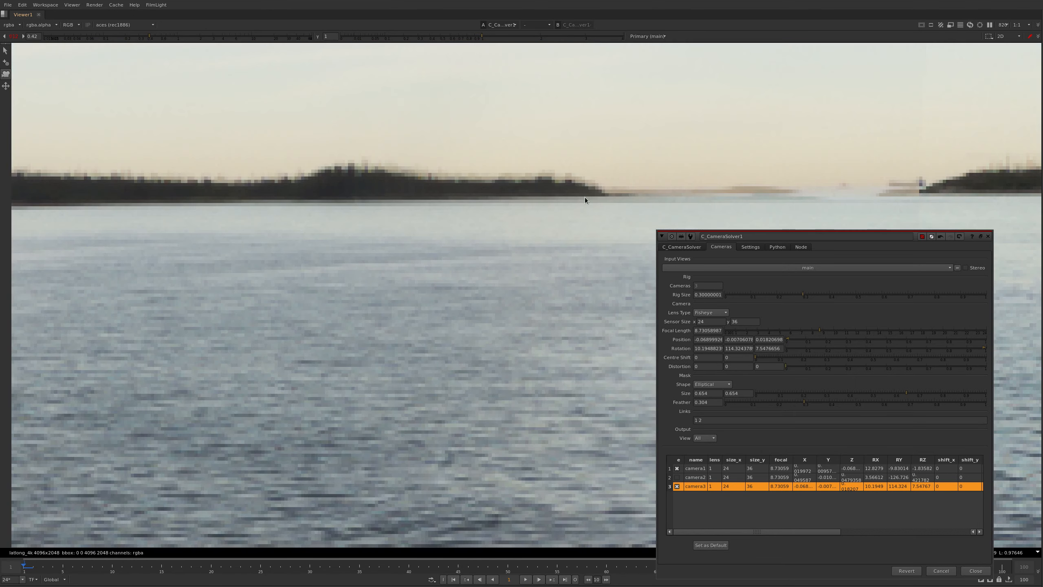
pyautogui.keyDown('ctrl'); pyautogui.keyDown('alt'); pyautogui.moveTo(585, 201); pyautogui.dragTo(587, 230); pyautogui.keyUp('alt'); pyautogui.keyUp('ctrl')
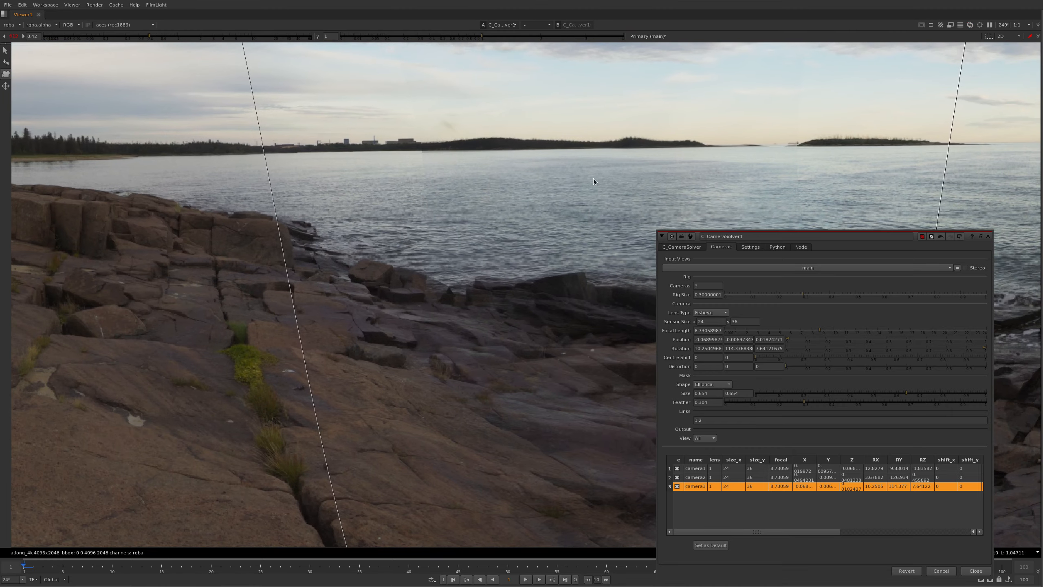
# Check the blended islands and the whole panorama with all three cameras enabled, closing the solver properties to hide the overlays
pyautogui.scroll(-5, 448, 178)
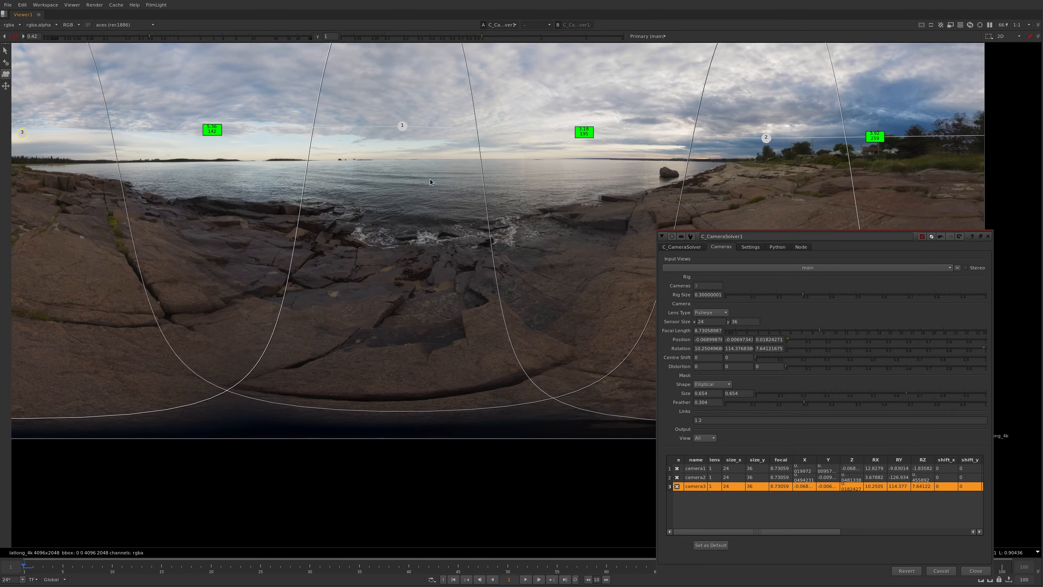
pyautogui.moveTo(431, 178); pyautogui.dragTo(369, 201, button='middle')
pyautogui.press('f')
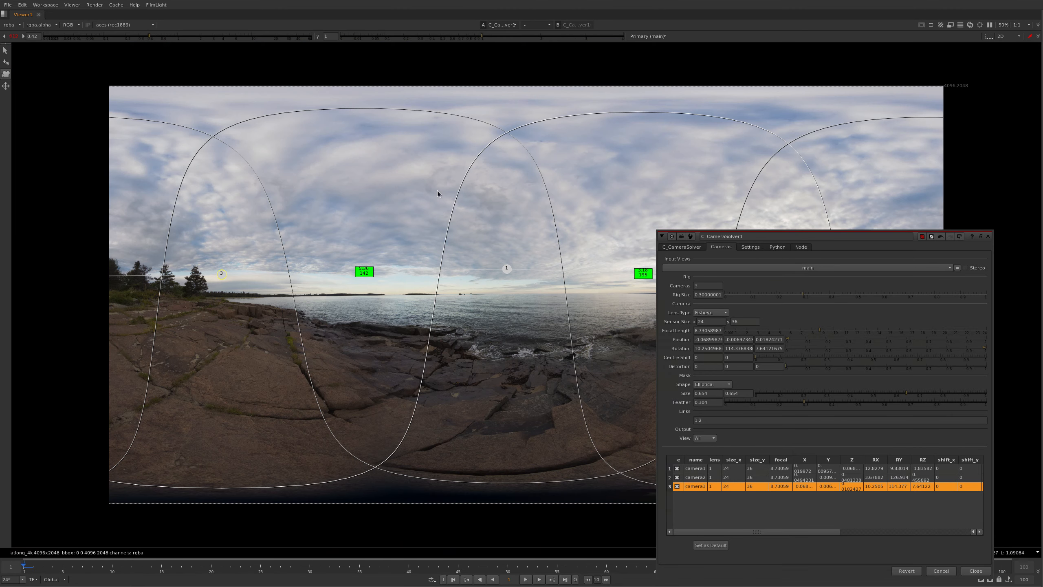
pyautogui.hotkey('ctrl', 'shift', 'a')
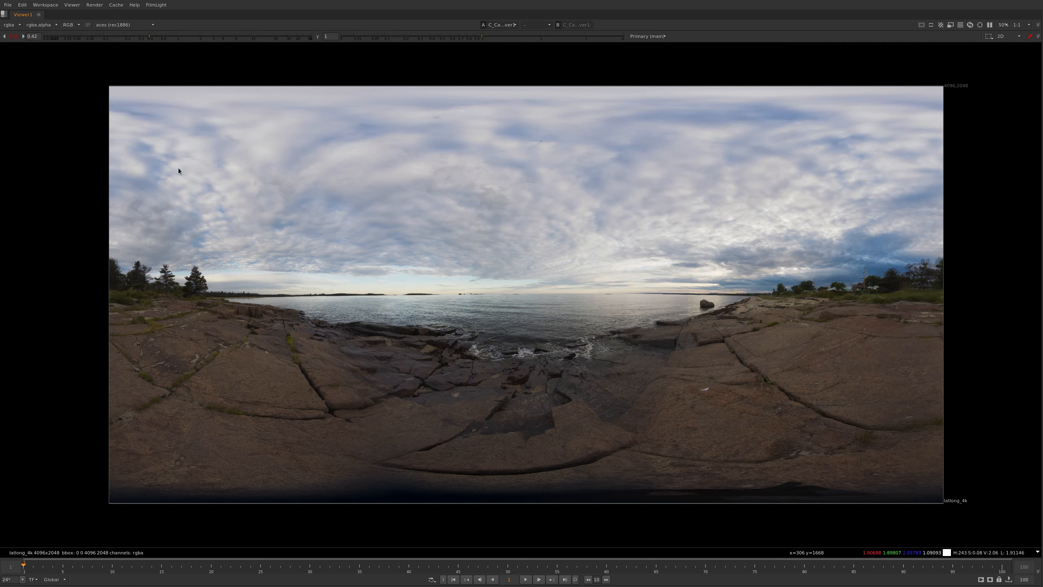
# Reopen C_CameraSolver1's properties beside the node graph and switch on the grid overlay for levelling the panorama's horizon
pyautogui.press('space')
pyautogui.moveTo(862, 193); pyautogui.dragTo(692, 260)
pyautogui.press('Return')
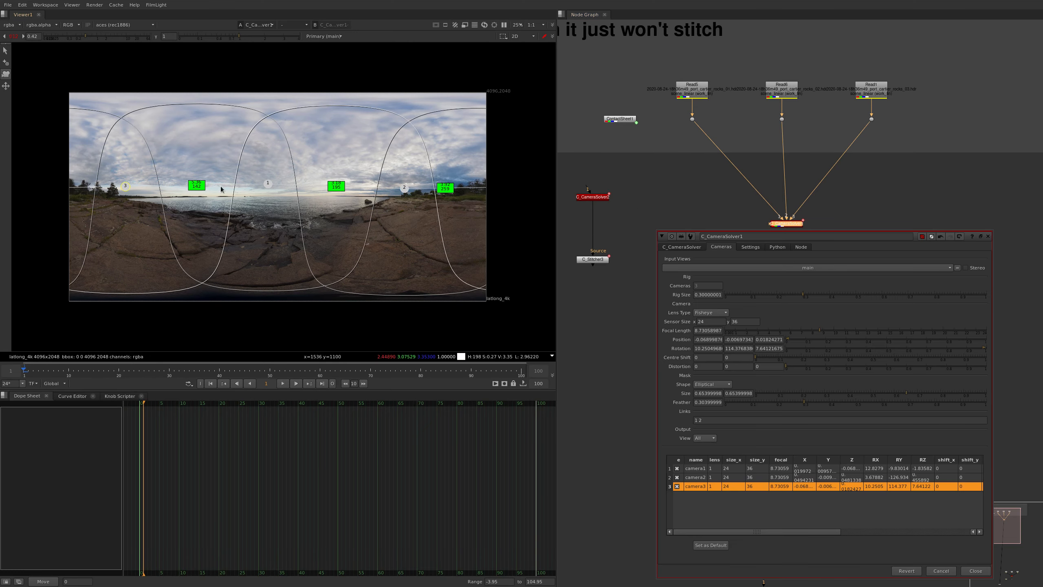
pyautogui.click(6, 86)
# Inspect the horizon against the grid from the open sea across the islands to the rocky shore, and close the solver properties
pyautogui.scroll(8, 279, 198)
pyautogui.scroll(-3, 300, 156)
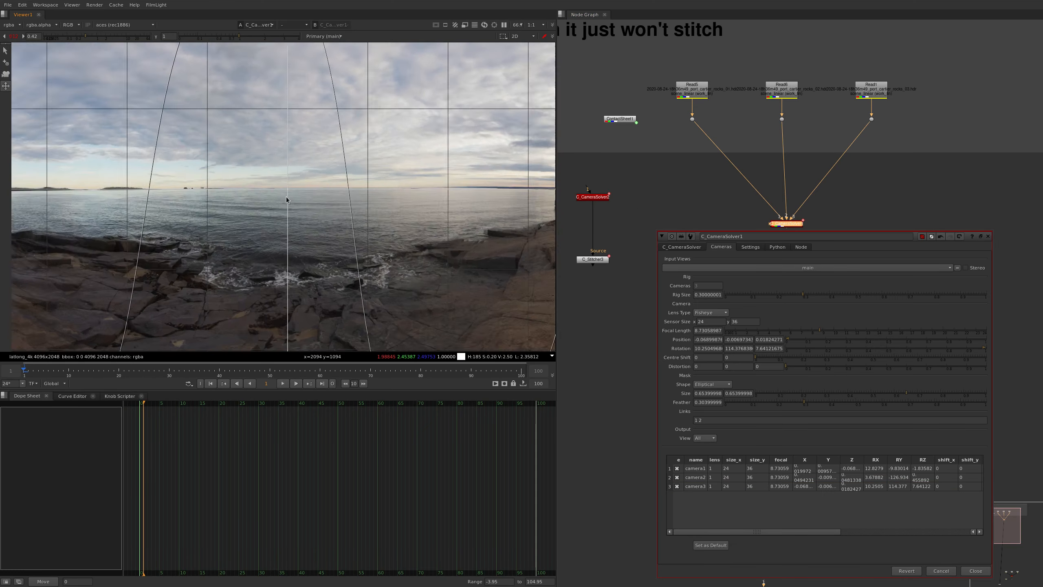
pyautogui.scroll(3, 298, 188)
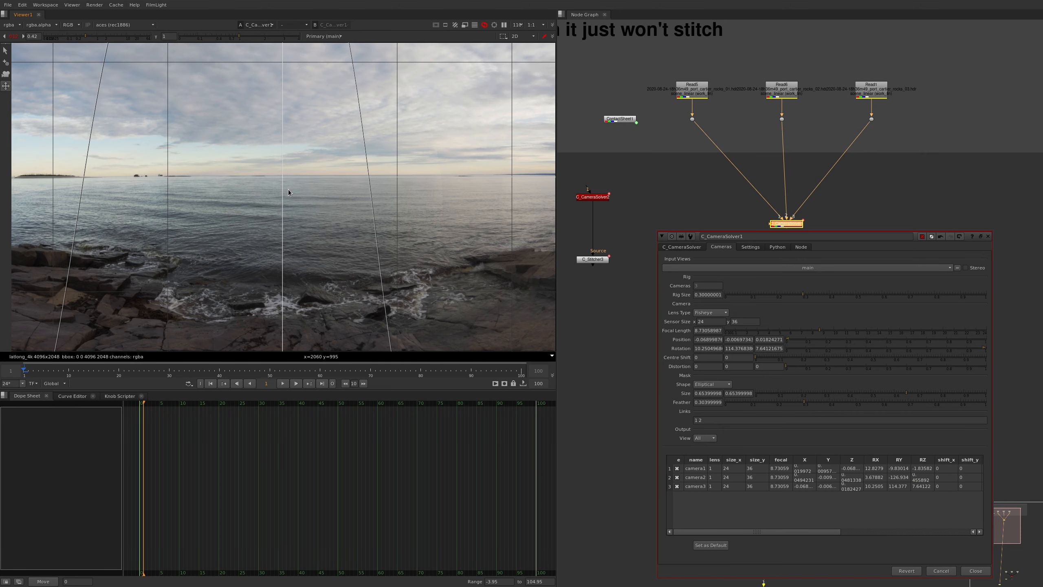
pyautogui.moveTo(57, 198); pyautogui.dragTo(329, 175, button='middle')
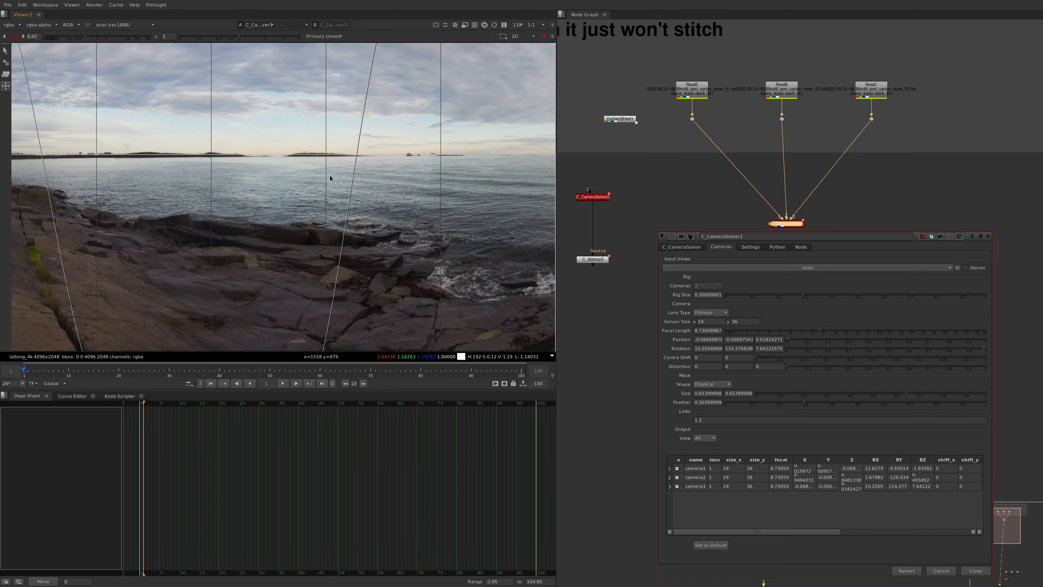
pyautogui.moveTo(229, 193); pyautogui.dragTo(277, 200, button='middle')
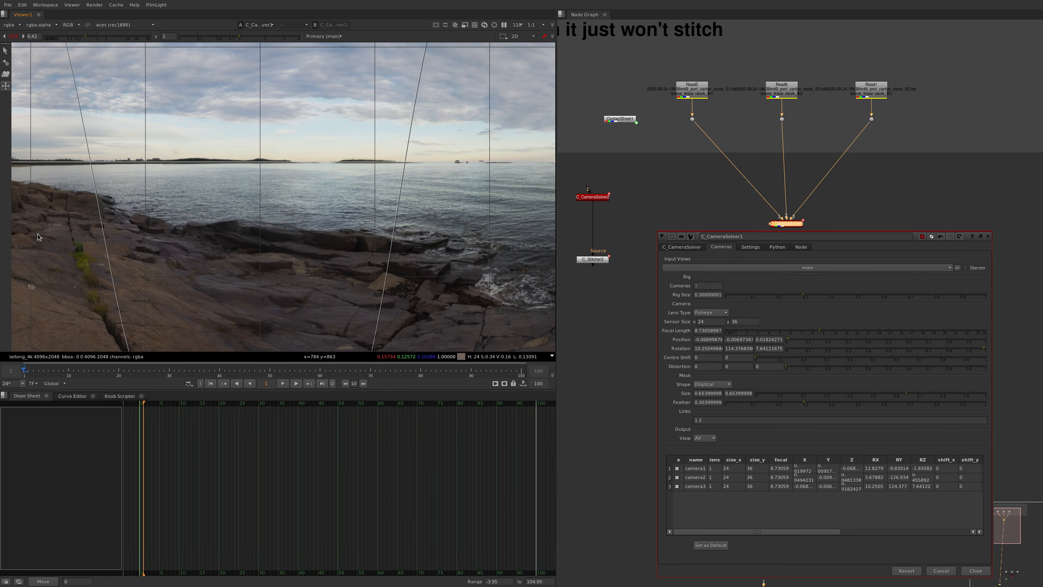
pyautogui.moveTo(316, 196); pyautogui.dragTo(45, 192, button='middle')
pyautogui.moveTo(414, 209); pyautogui.dragTo(482, 170, button='middle')
pyautogui.moveTo(264, 172); pyautogui.dragTo(289, 173, button='middle')
pyautogui.scroll(-6, 289, 173)
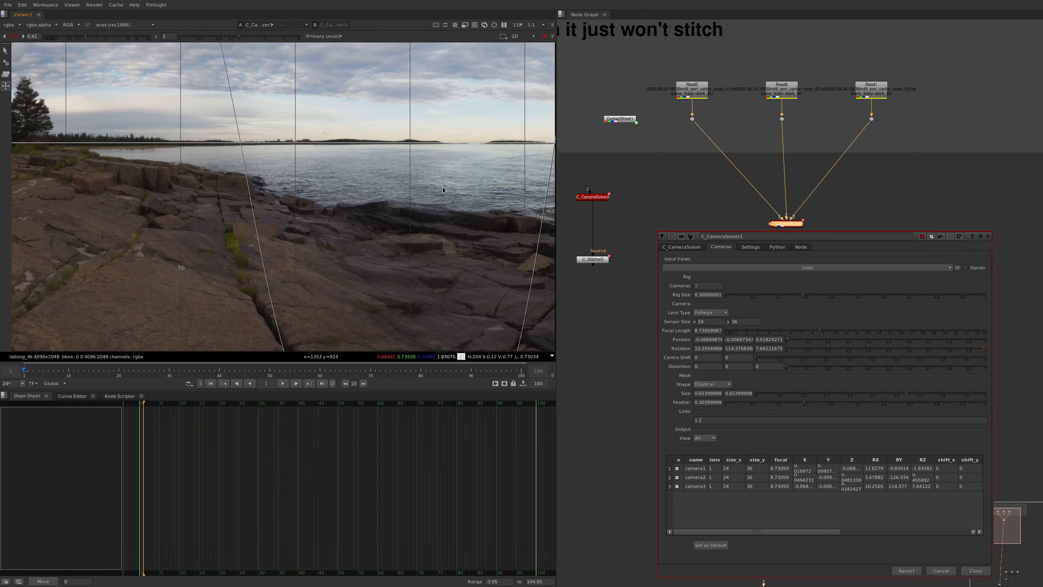
pyautogui.press('f')
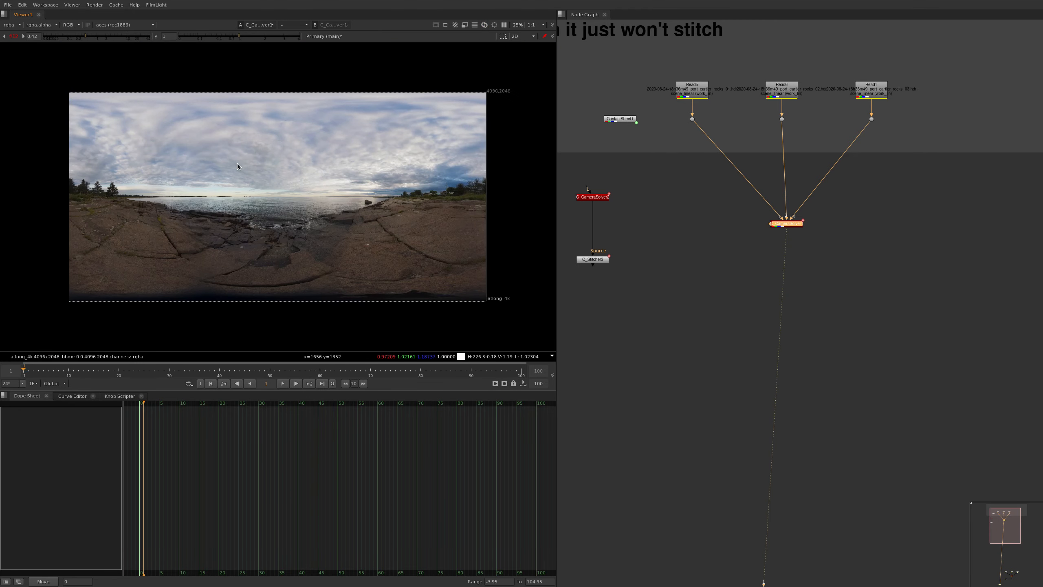
# Paste a copy of the spare C_Stitcher node below C_CameraSolver1, space it out beneath the solver, and view its output
pyautogui.click(796, 295)
pyautogui.click(593, 259)
pyautogui.click(796, 225)
pyautogui.hotkey('ctrl', 'v')
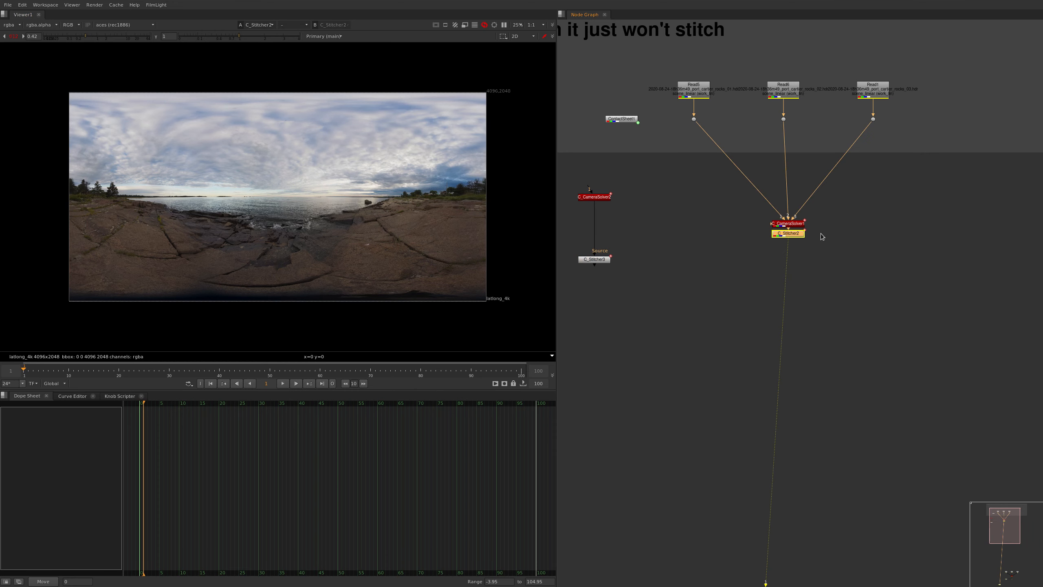
pyautogui.moveTo(798, 235); pyautogui.dragTo(798, 283)
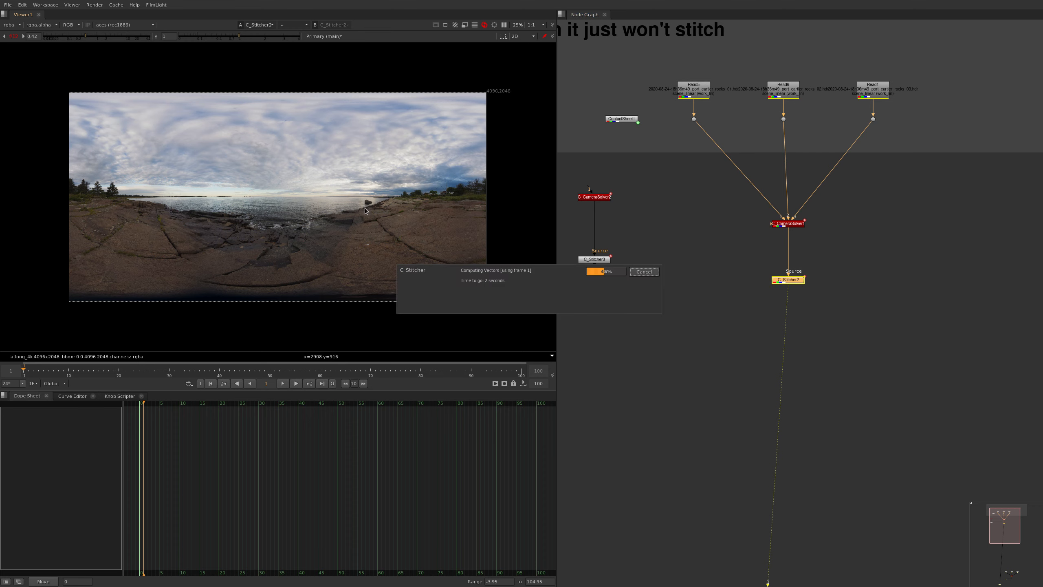
# Examine the stitched panorama in the full-screen viewer, sampling the region from the horizon down across the rocks and clearing the selection
pyautogui.press('space')
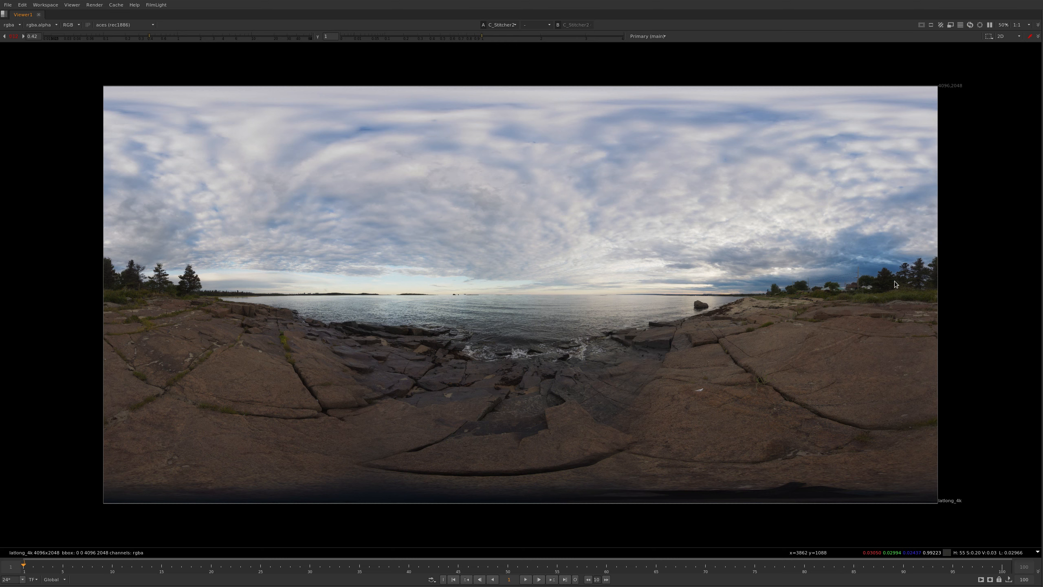
pyautogui.keyDown('ctrl'); pyautogui.keyDown('shift'); pyautogui.moveTo(955, 294); pyautogui.dragTo(22, 484); pyautogui.keyUp('shift'); pyautogui.keyUp('ctrl')
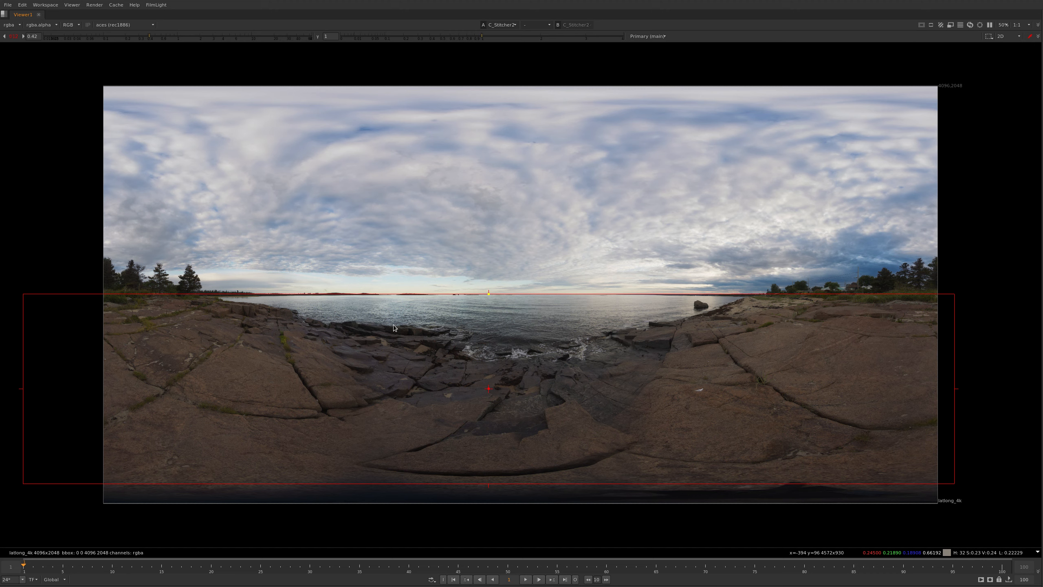
pyautogui.keyDown('ctrl'); pyautogui.rightClick(378, 333); pyautogui.keyUp('ctrl')
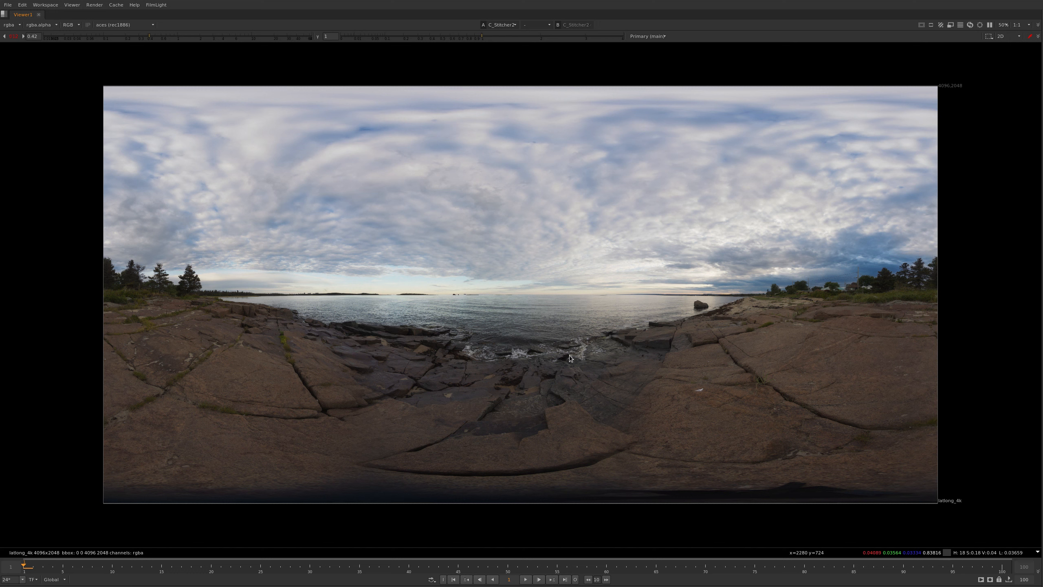